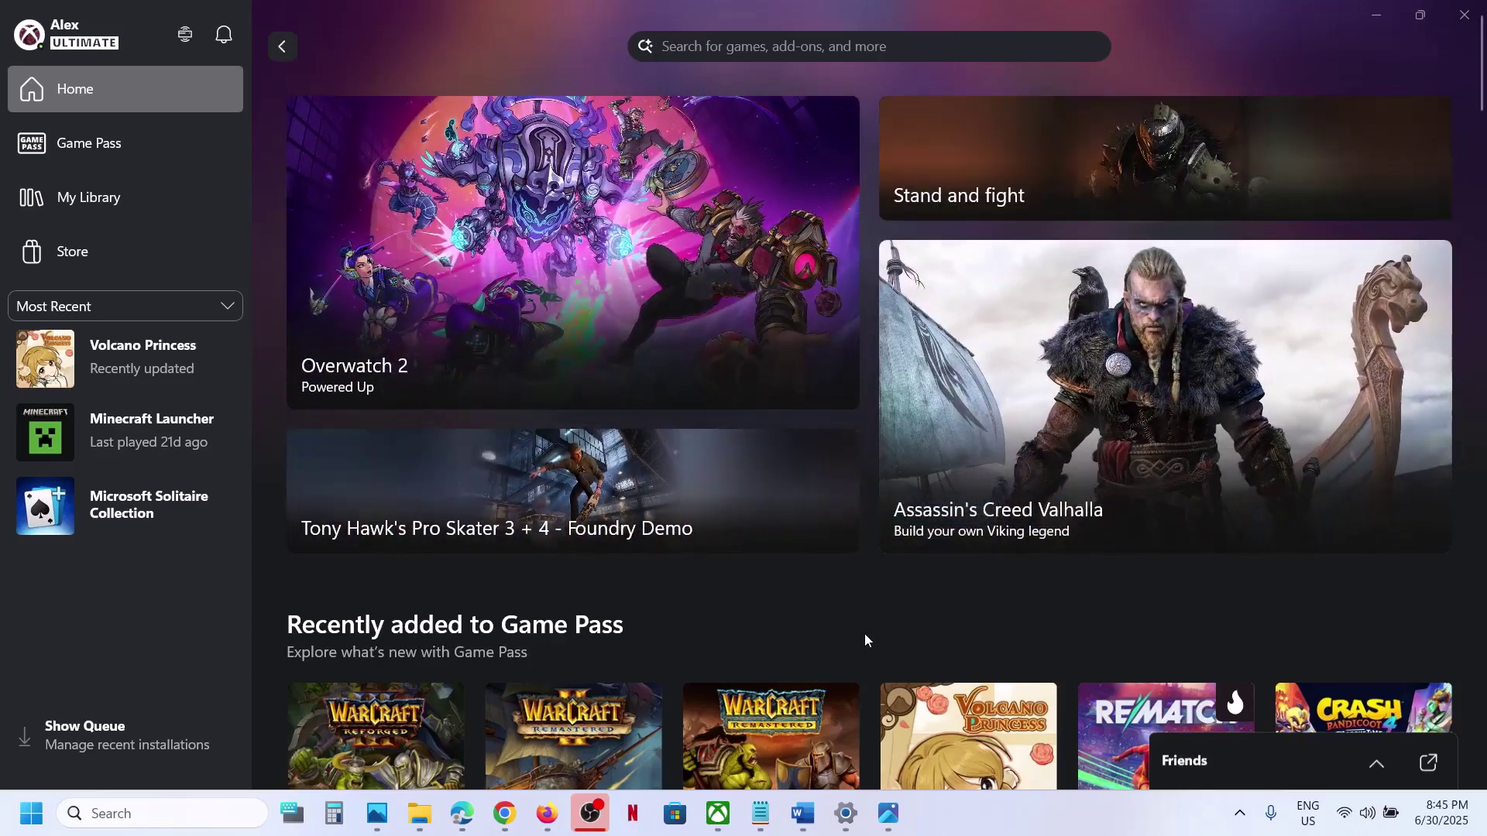
Bring the Photos screenshot of Xbox error 0x800704c6, 'Check your internet connection', to the front.
mouse_move(894, 832)
left_click(887, 716)
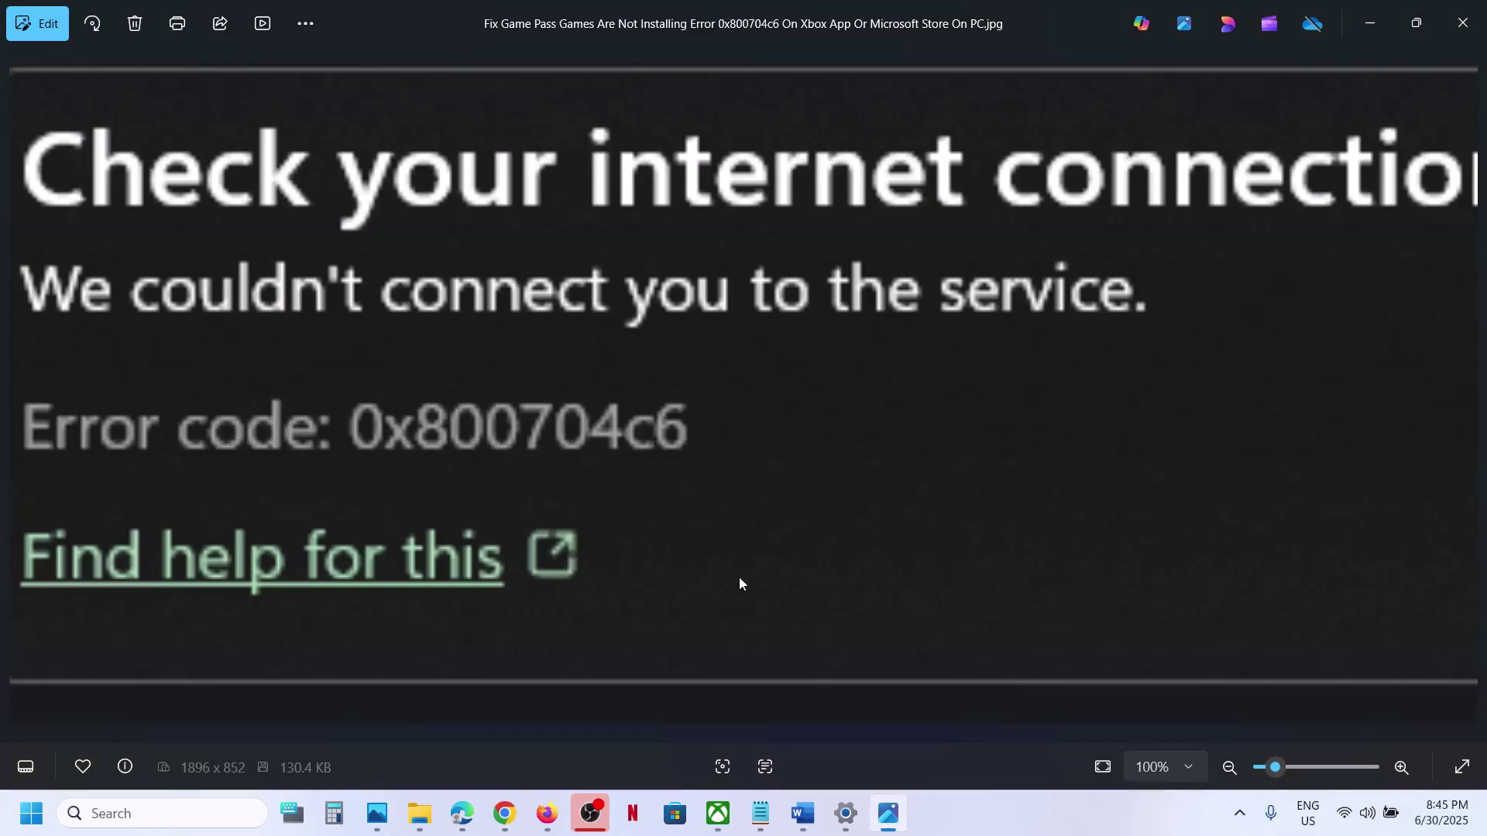
Highlight the 'Switch to different network' note, then connect Wi-Fi to G_801-5G.
left_click(803, 821)
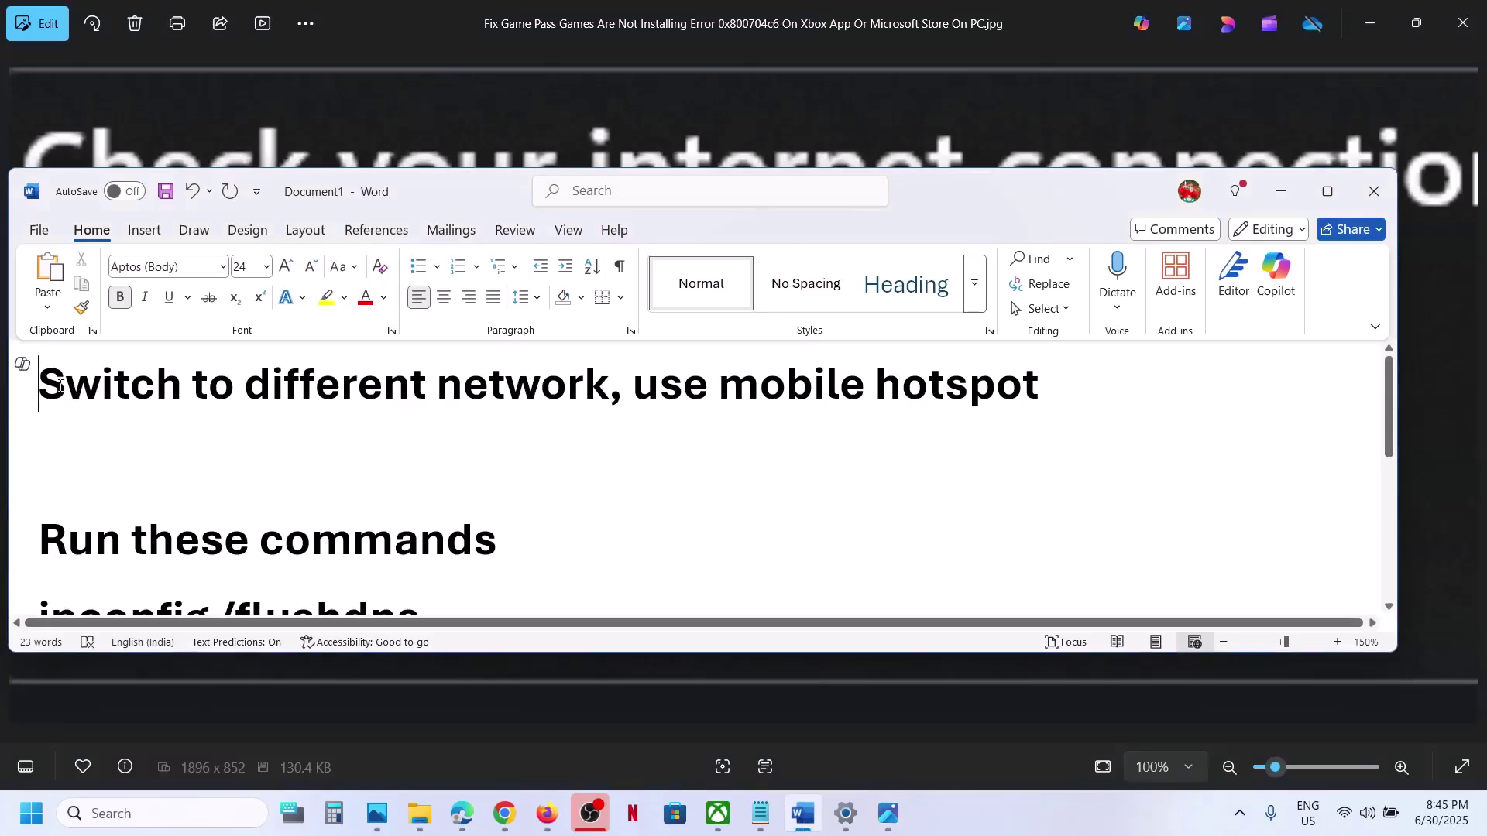
left_click_drag(60, 386, 606, 391)
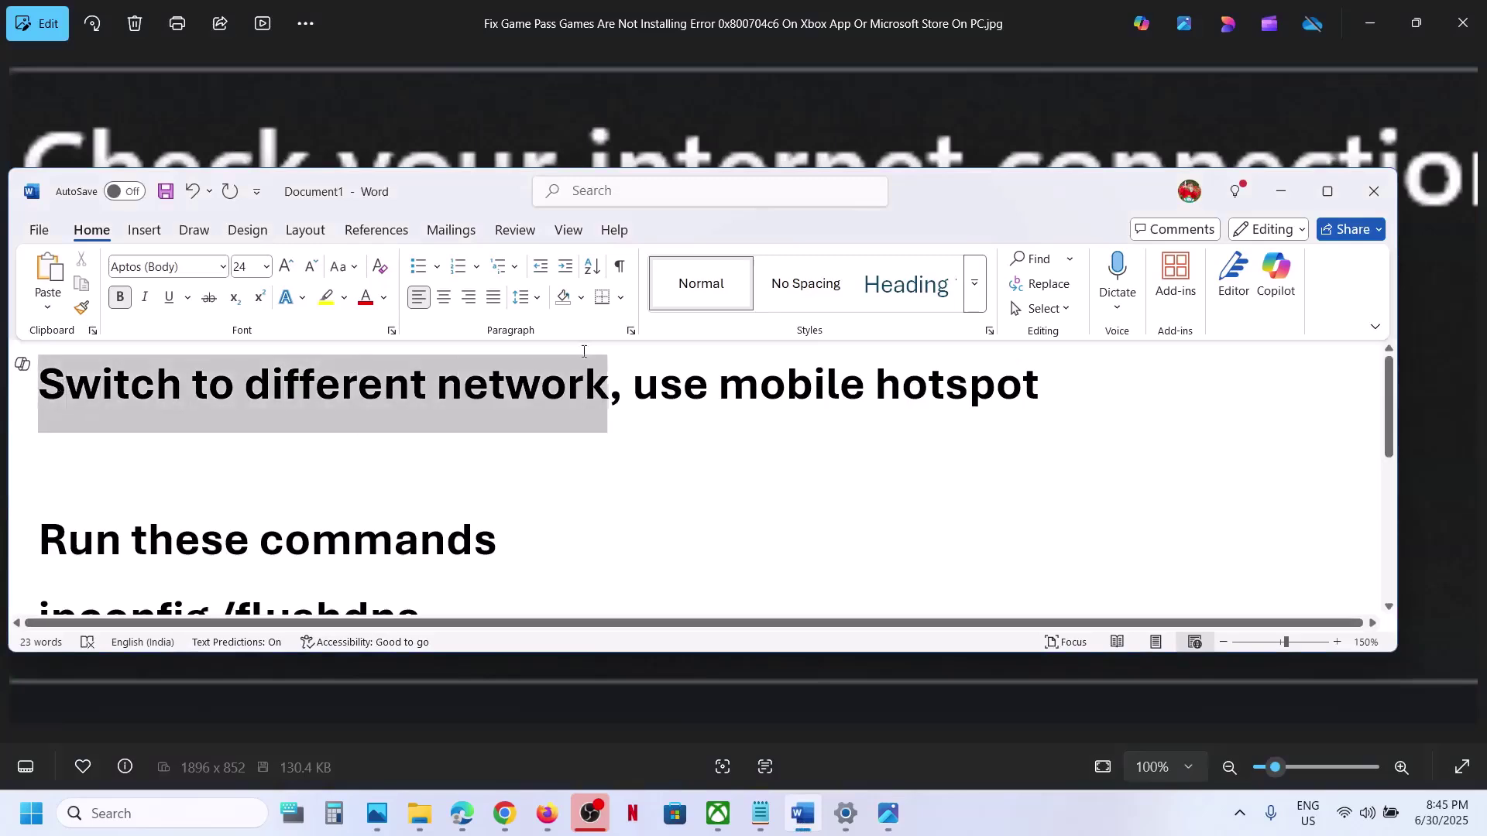
left_click(1281, 193)
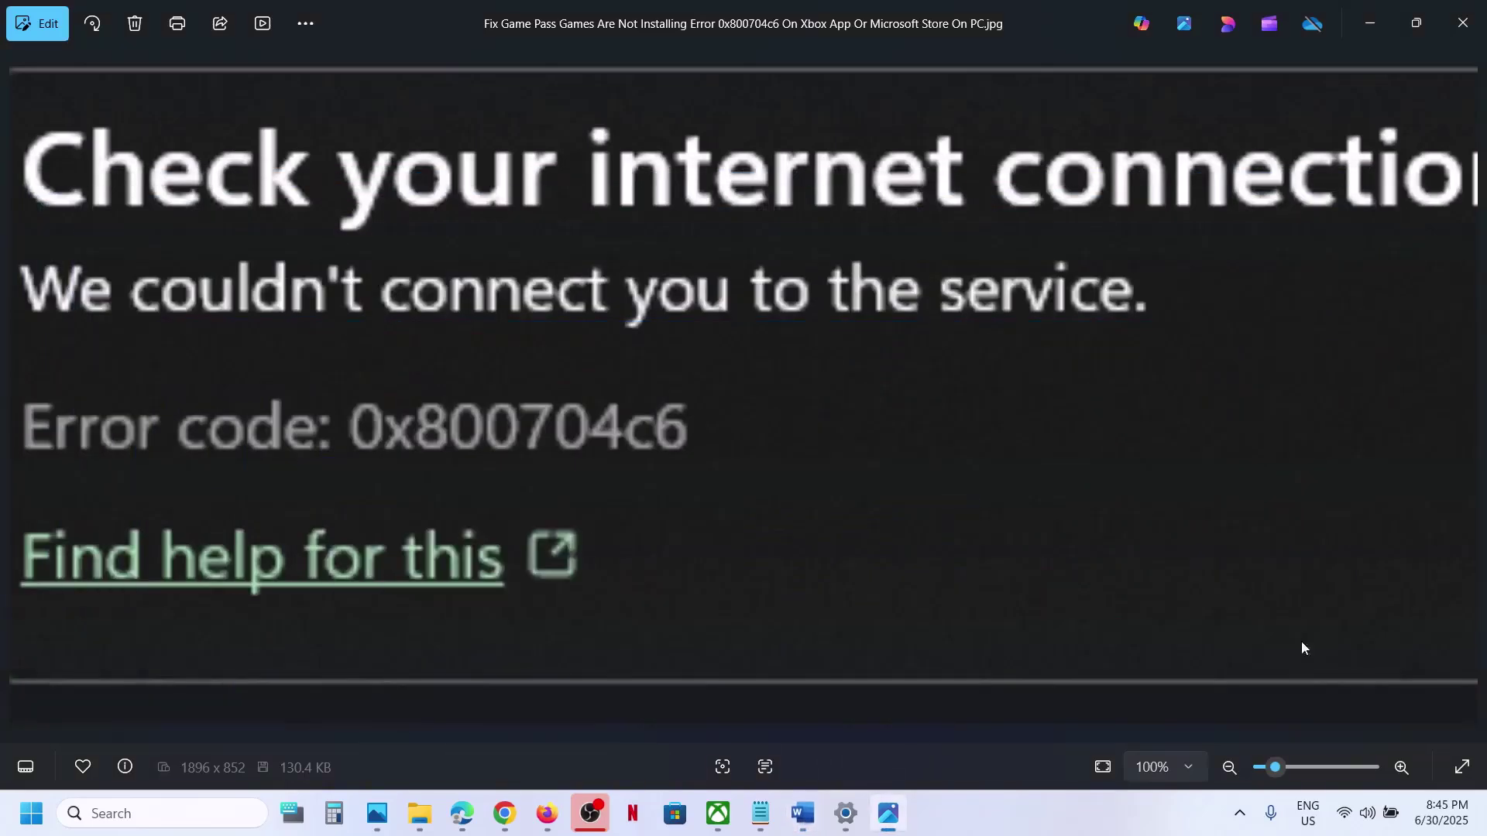
left_click(1345, 820)
left_click(1219, 439)
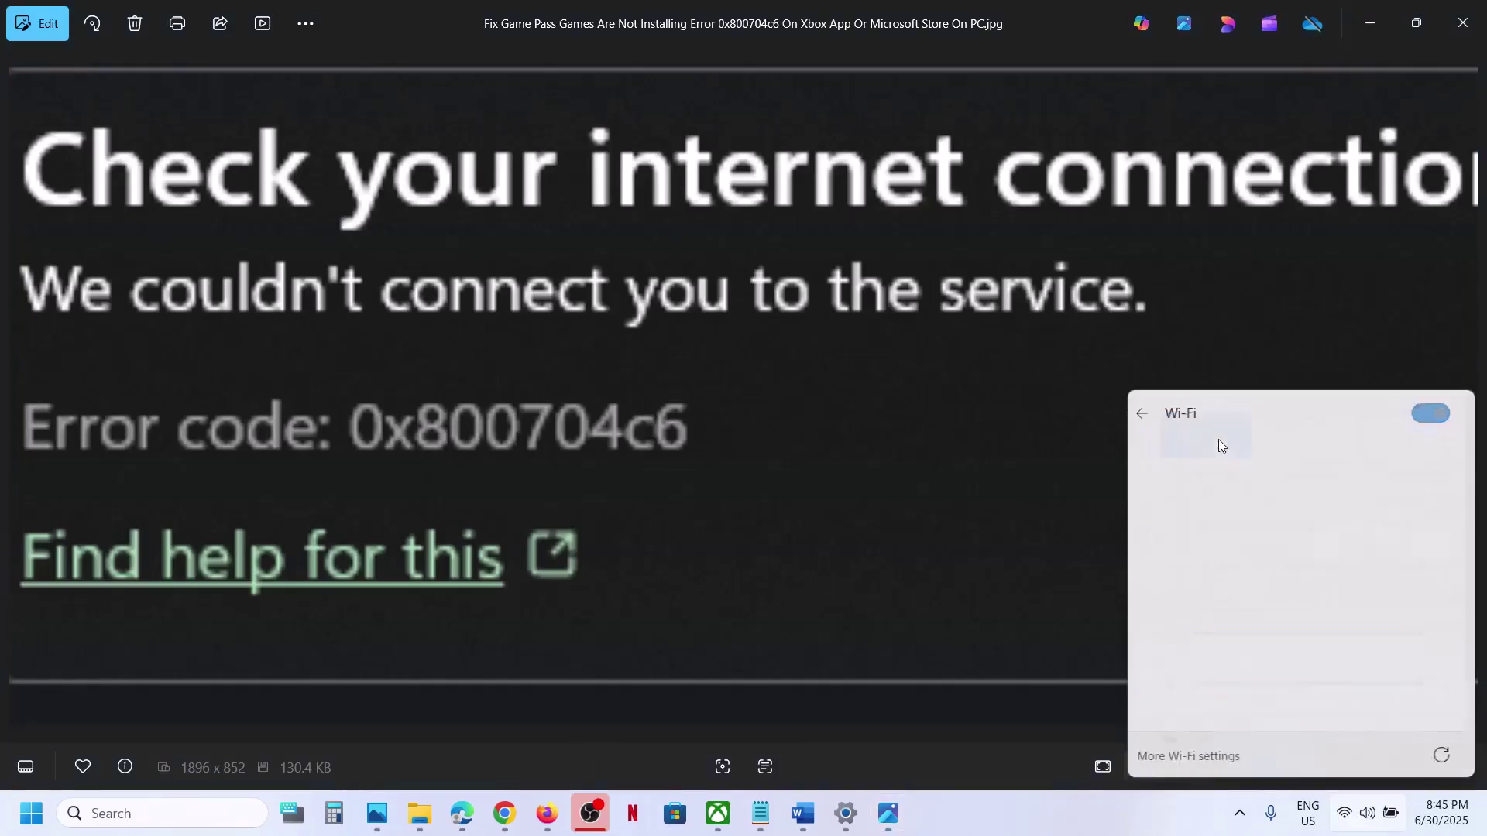
left_click(1231, 565)
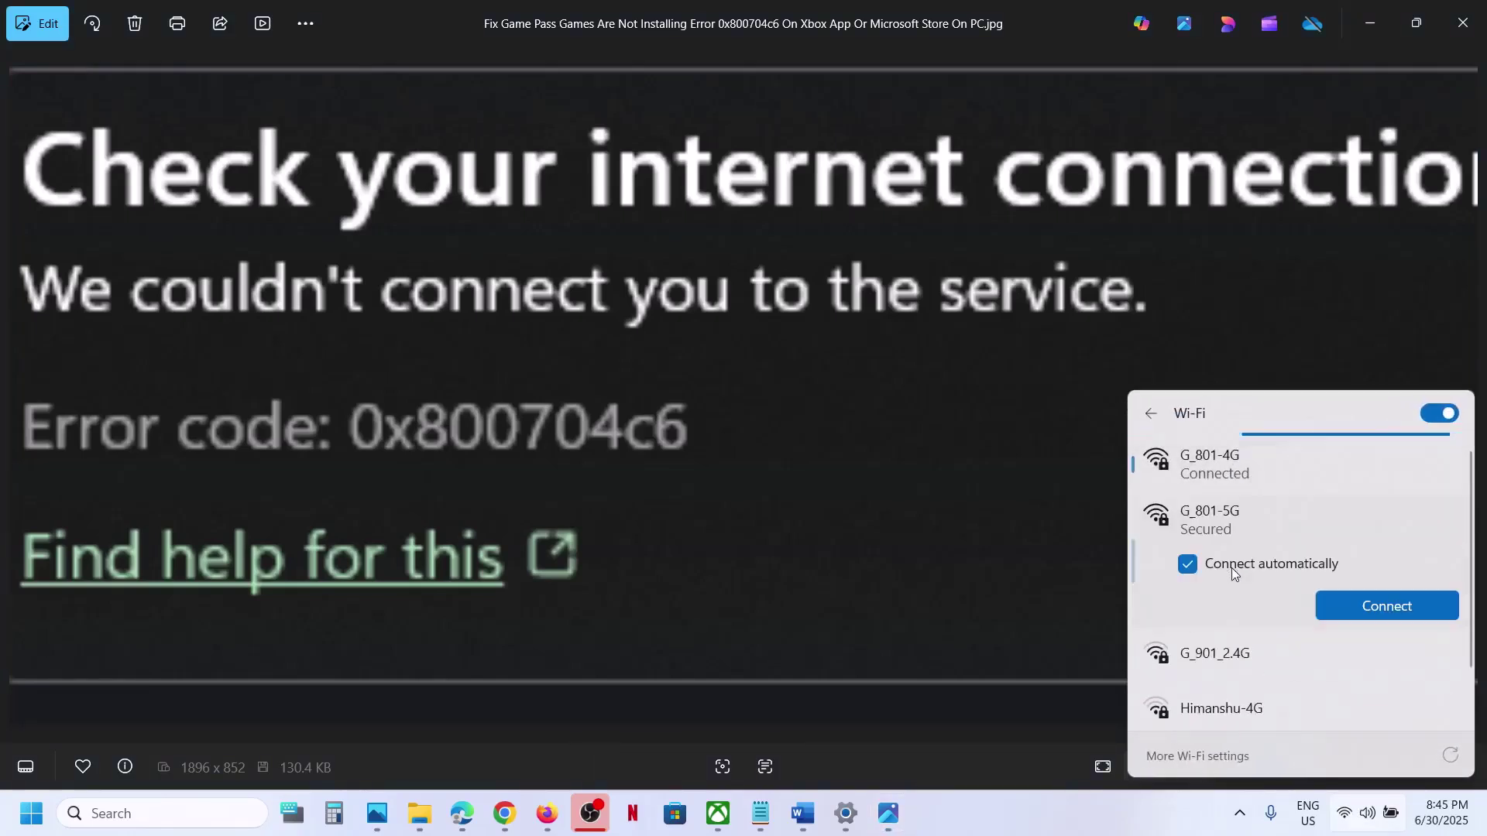
left_click(1372, 606)
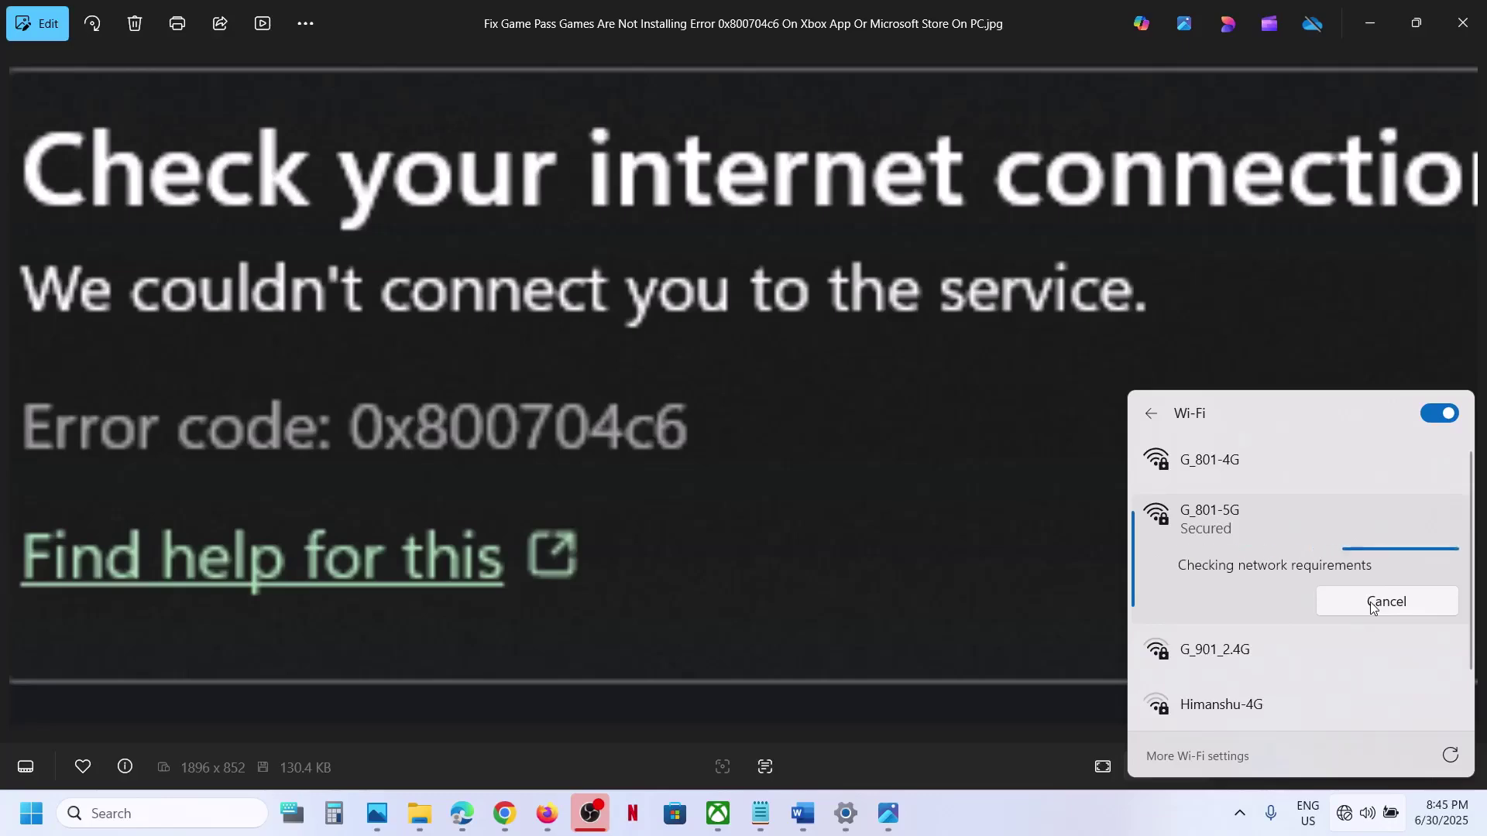
left_click(965, 574)
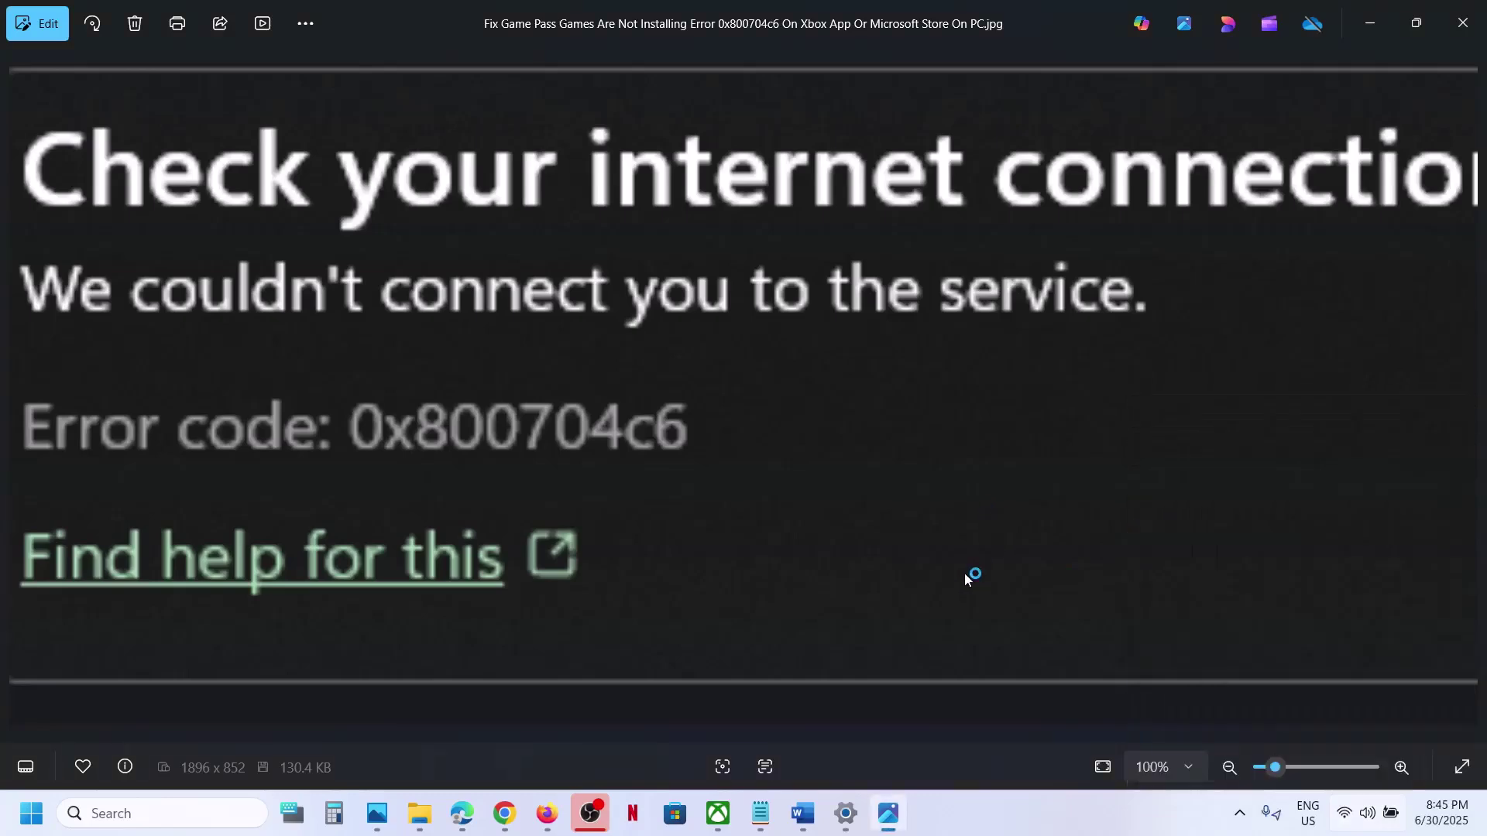
Highlight the mobile hotspot note and confirm in Quick Settings that G_801-5G is connected.
left_click(803, 813)
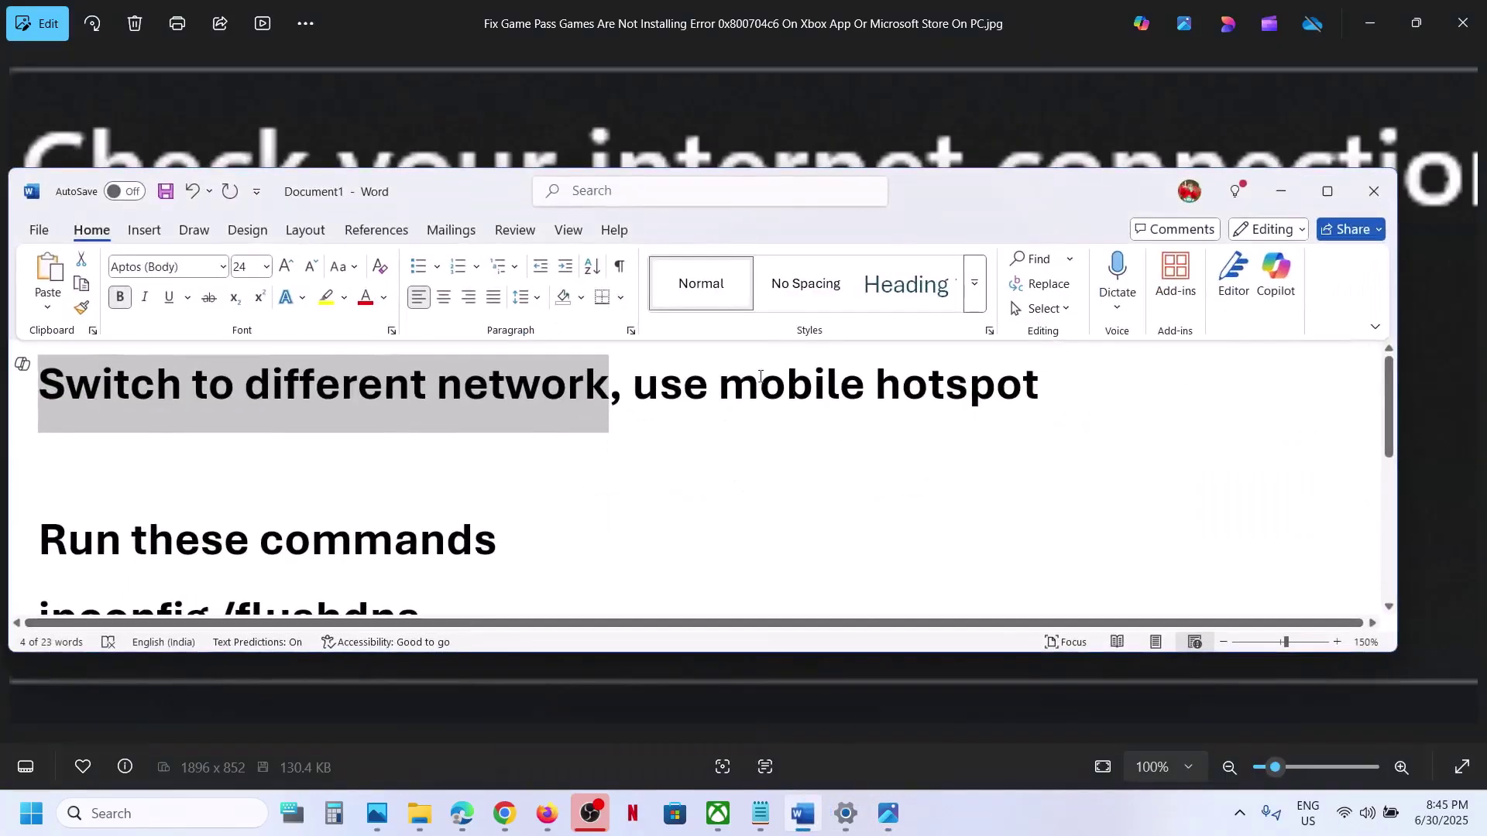
left_click_drag(654, 373, 1045, 411)
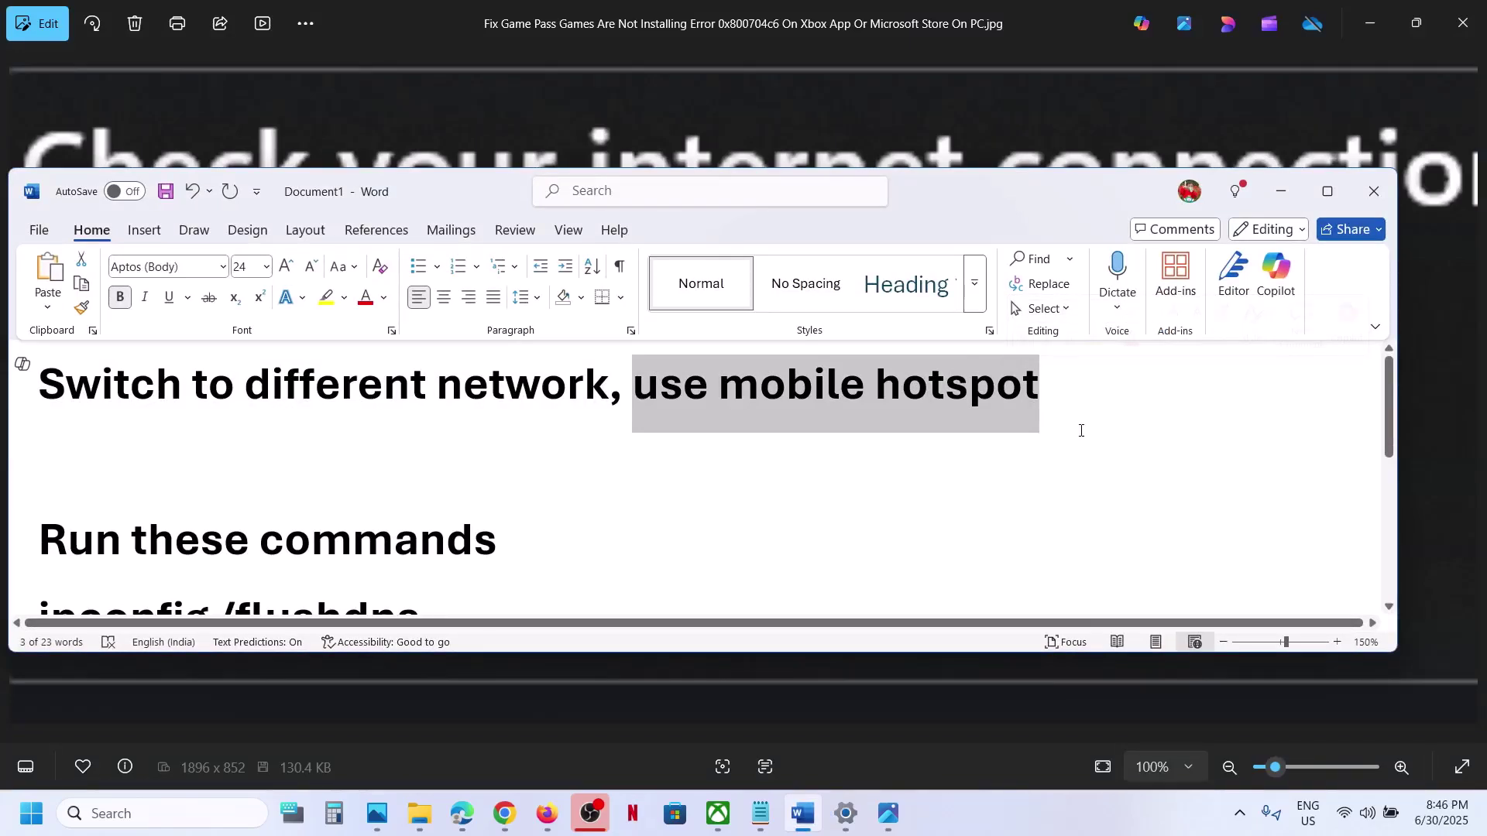
left_click(1357, 823)
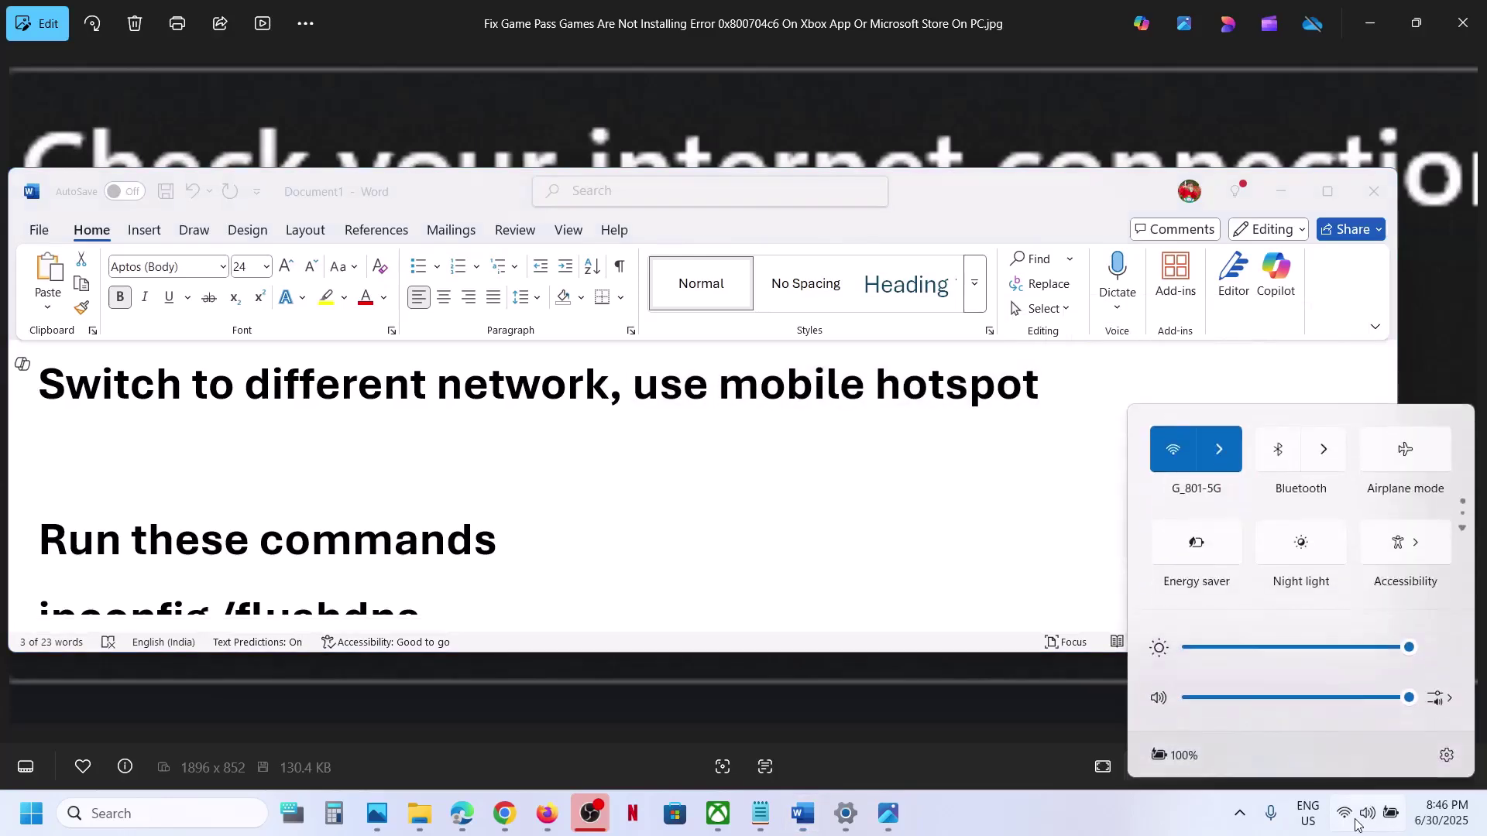
left_click(1220, 465)
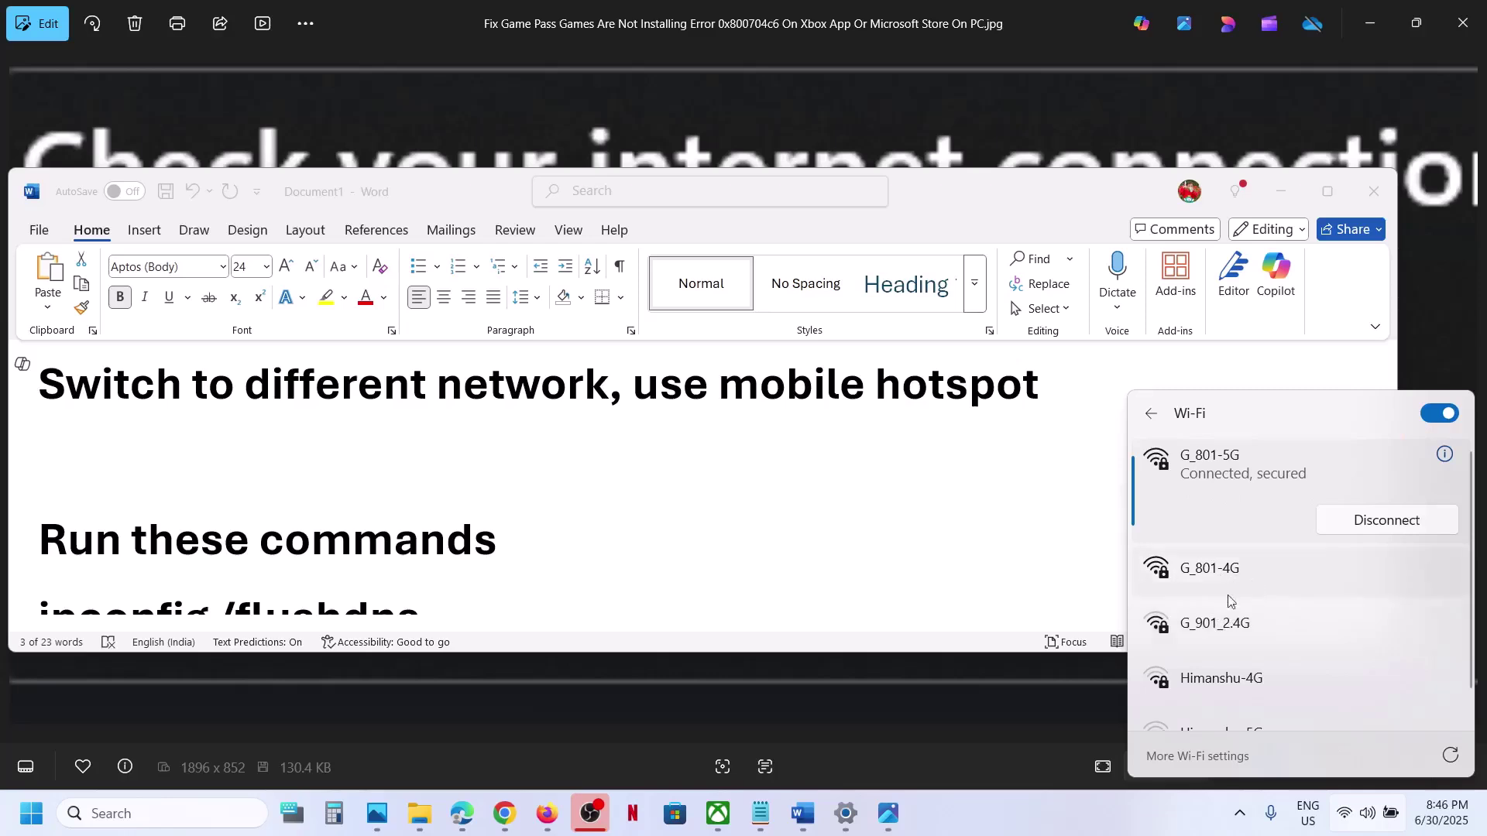
left_click(1007, 465)
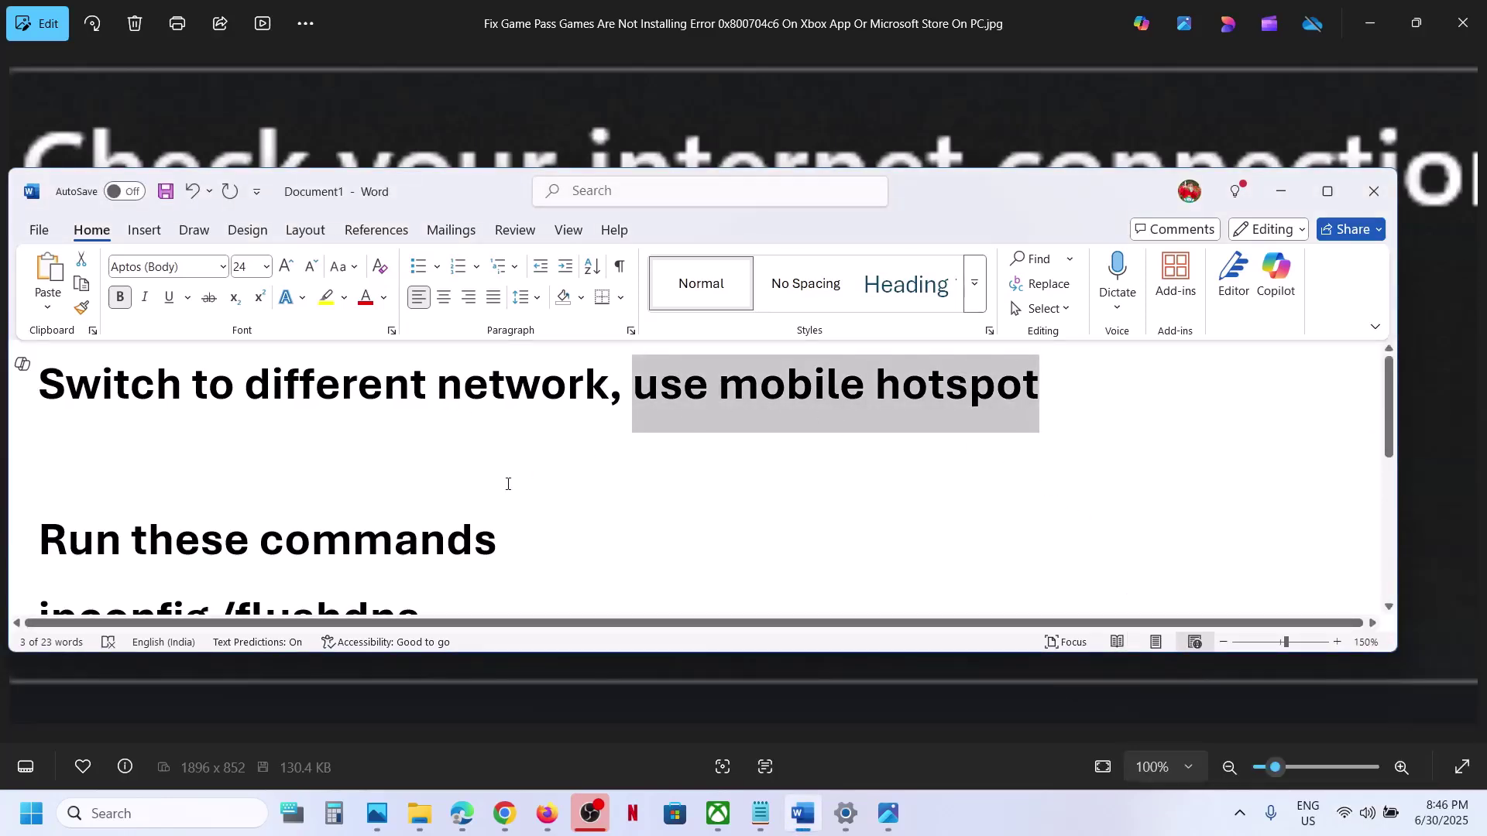
scroll(508, 484, "down", 3)
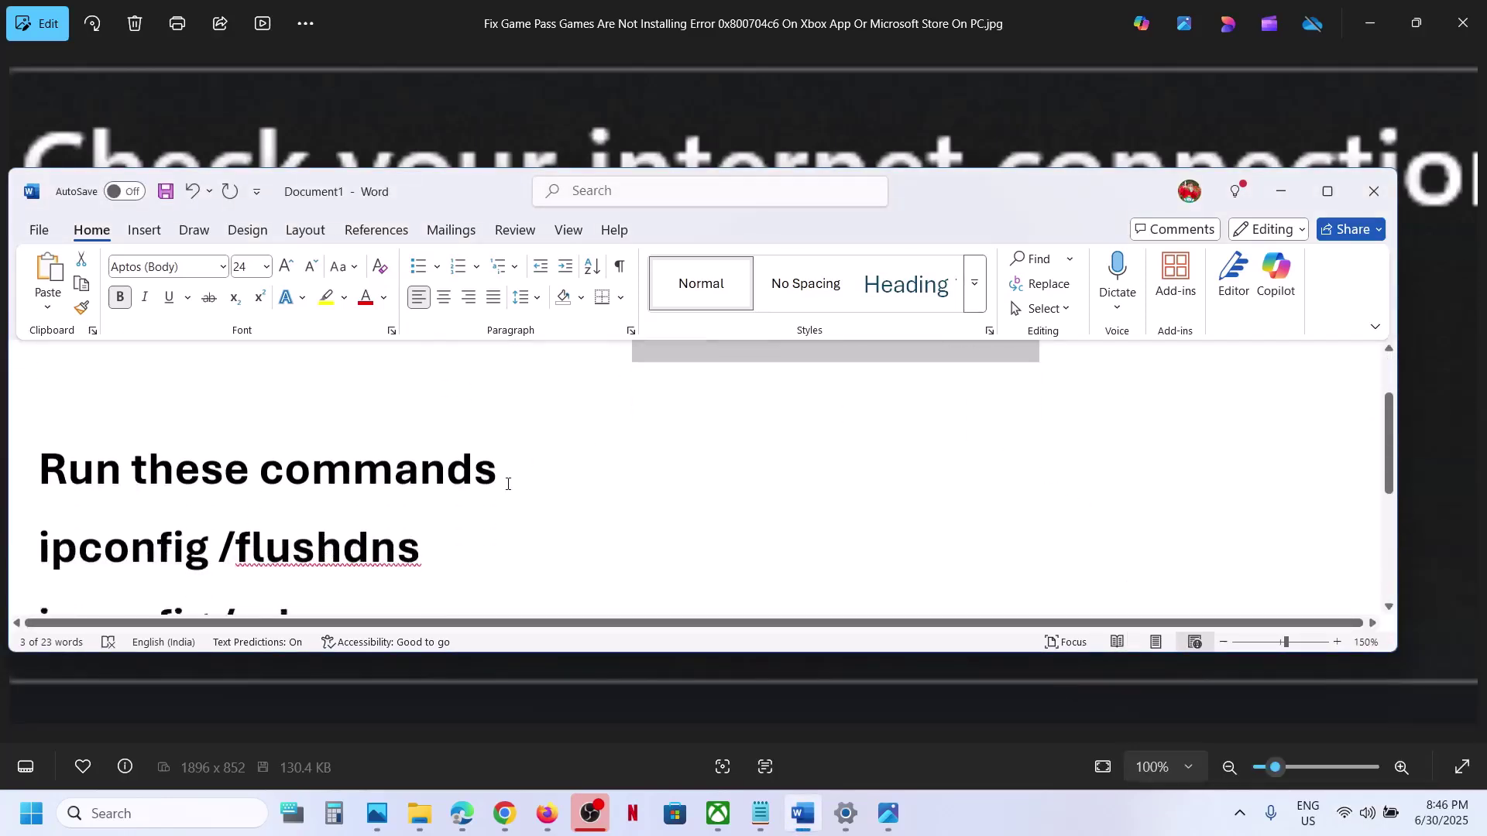
Select the five network reset commands in Word, then run cmd as administrator from Windows Search.
left_click(1332, 192)
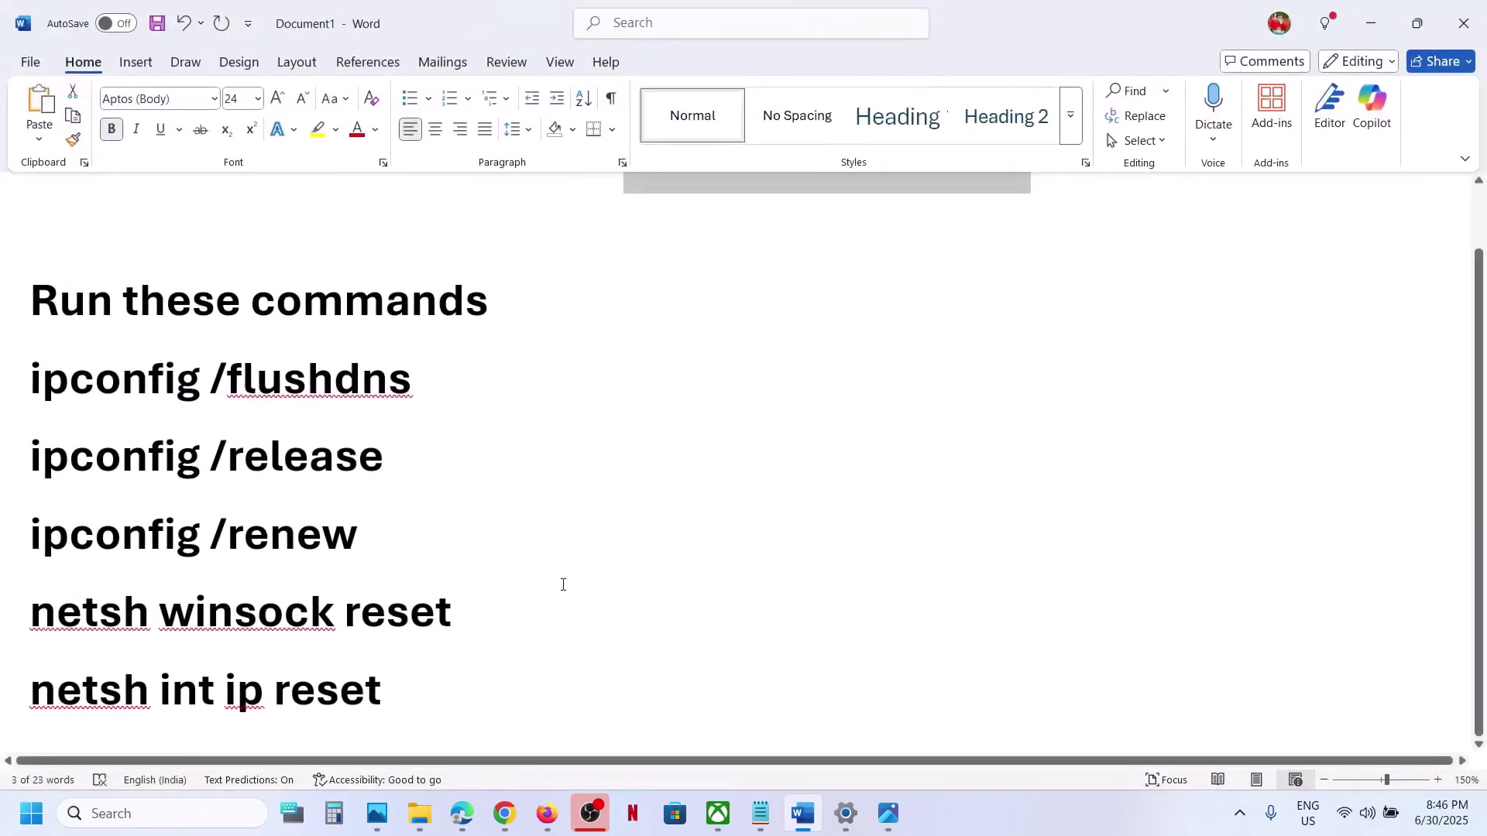
left_click_drag(437, 694, 31, 376)
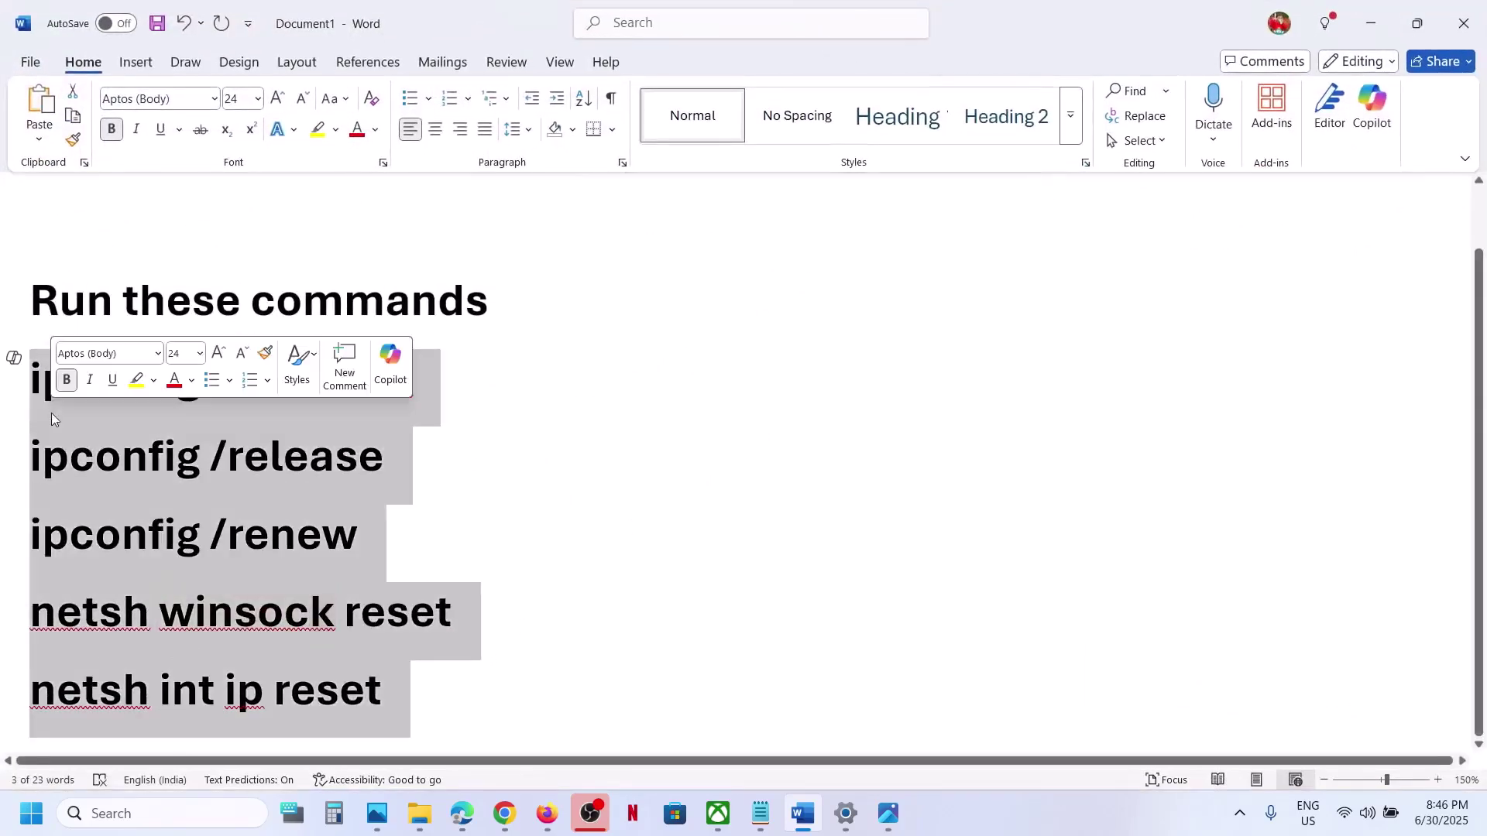
left_click(112, 814)
type("cmd")
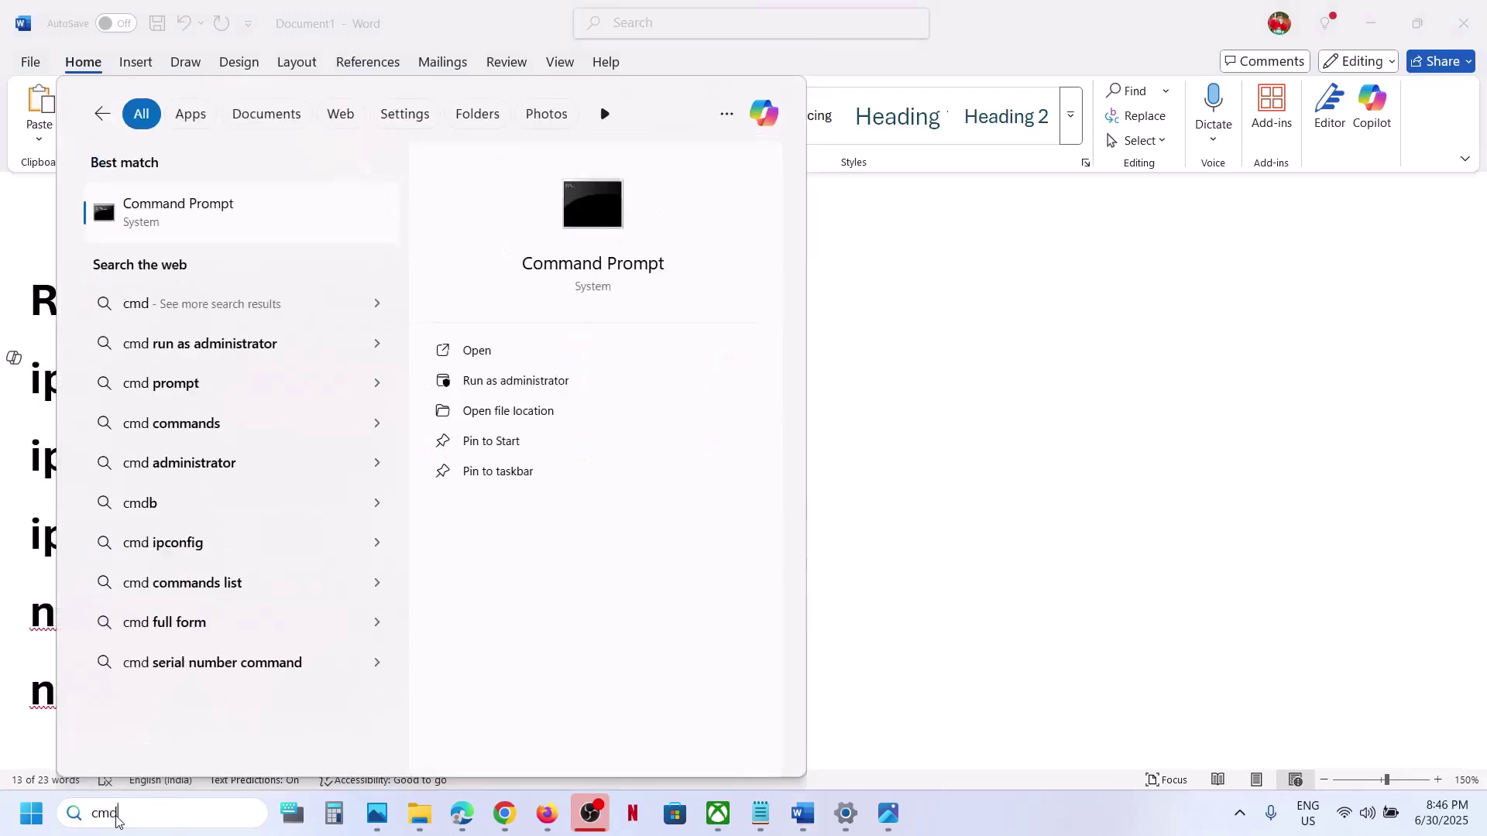
right_click(183, 216)
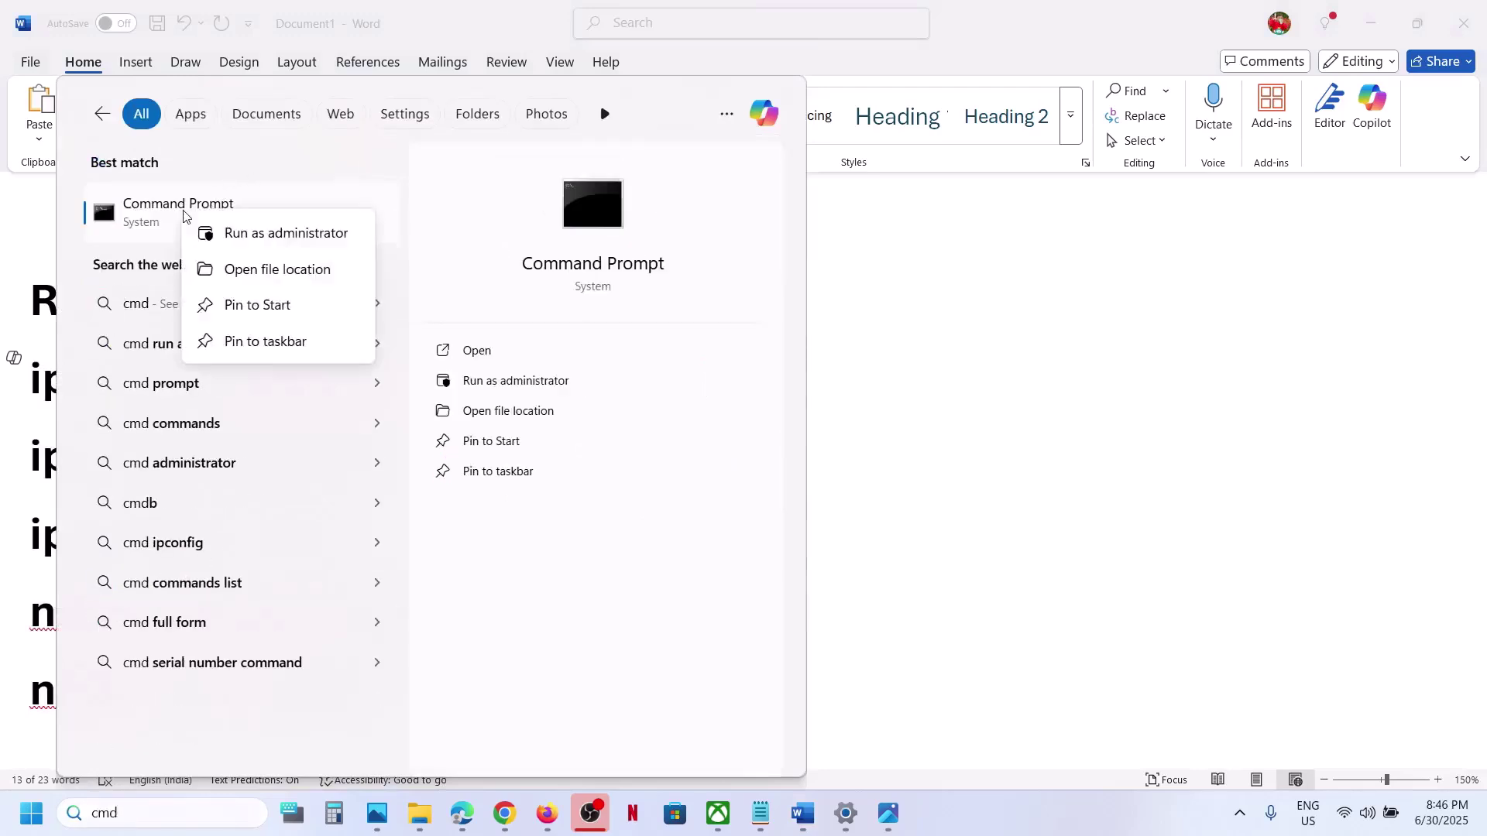
left_click(295, 237)
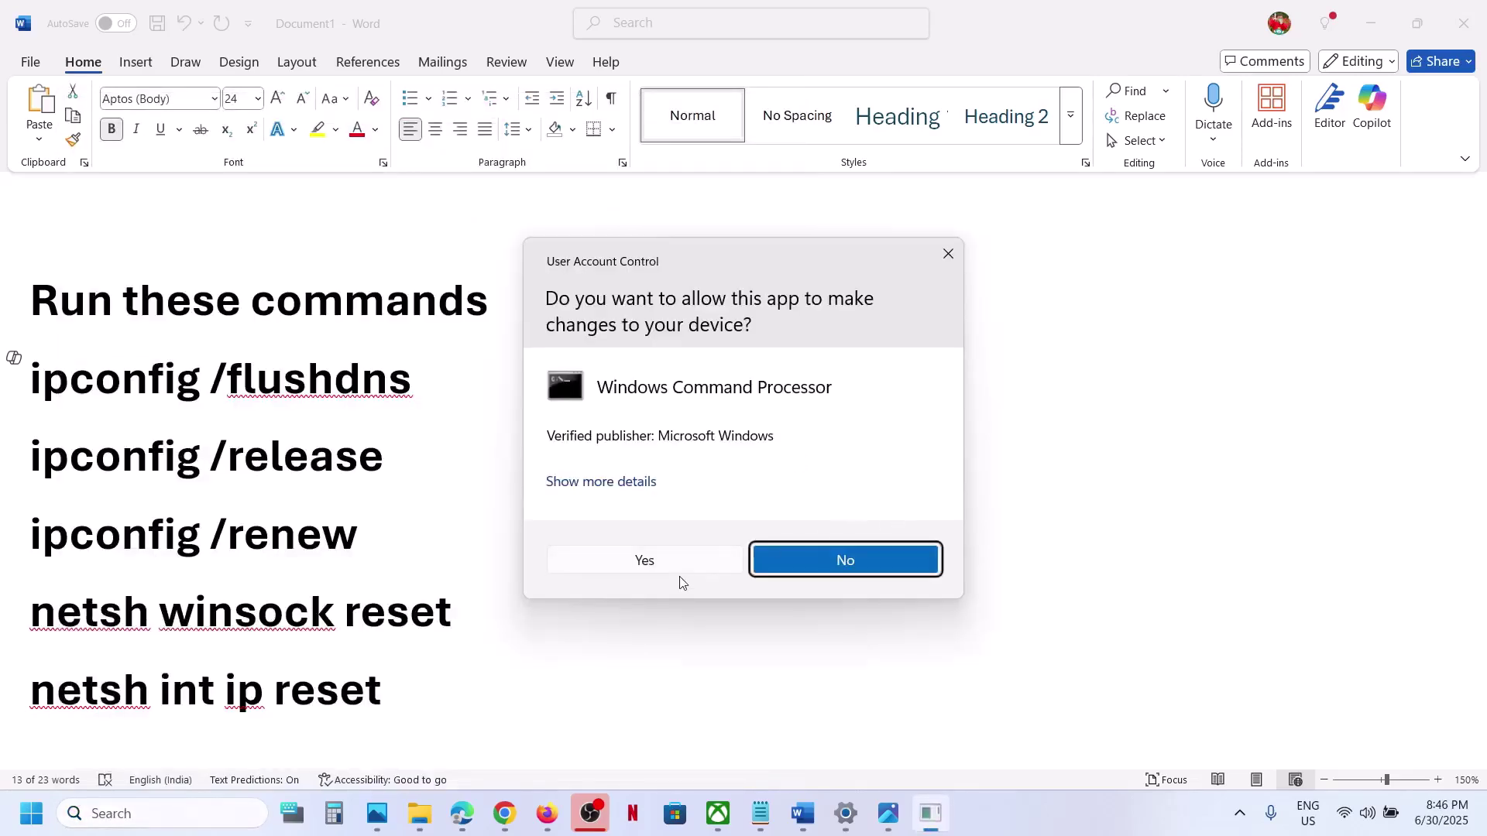
left_click(679, 569)
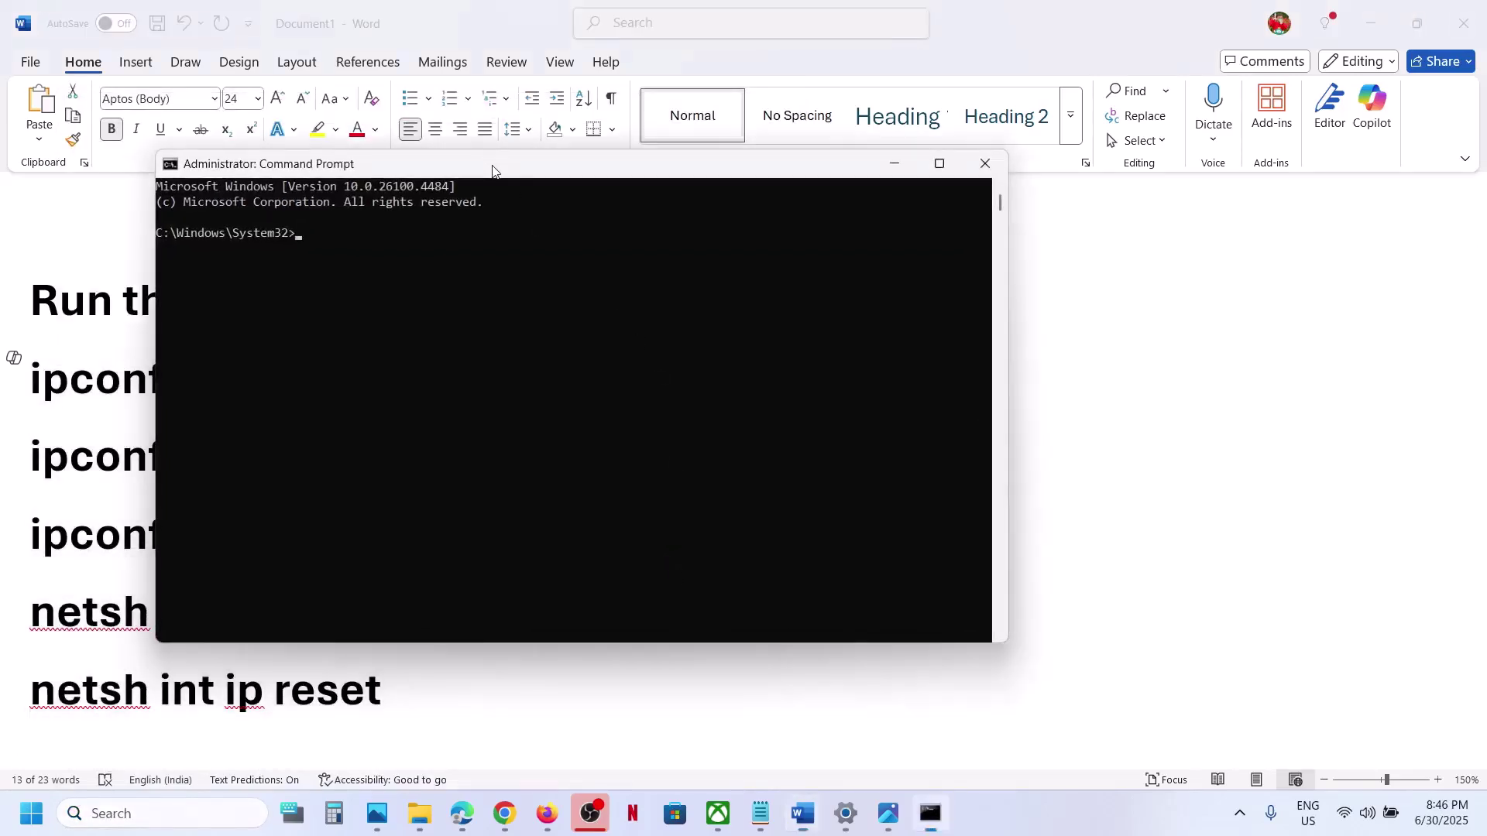
Copy ipconfig /flushdns from the Word notes and run it in Command Prompt.
left_click_drag(491, 165, 826, 230)
left_click(424, 376)
double_click(417, 380)
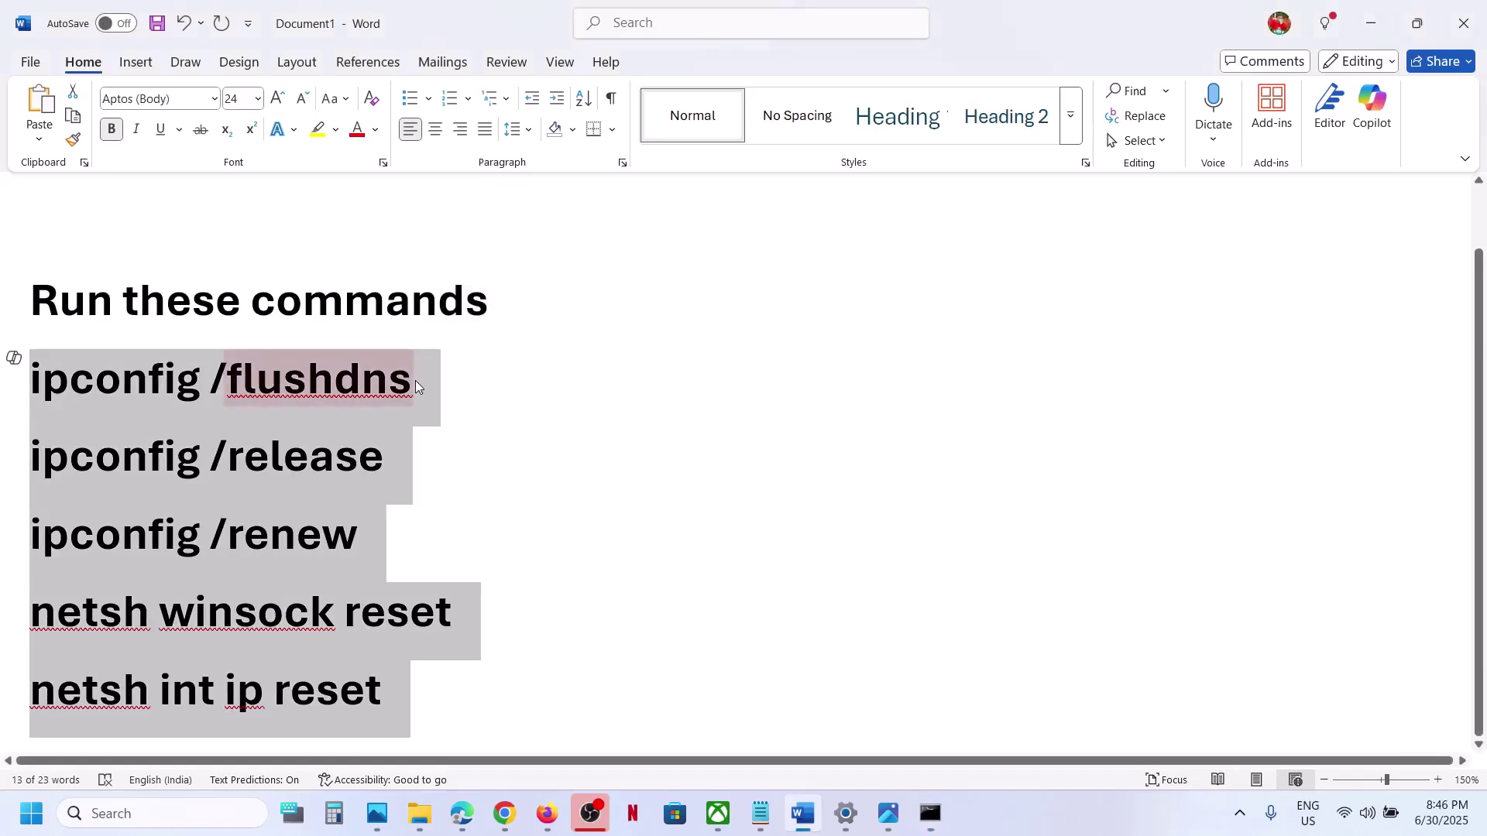
triple_click(434, 379)
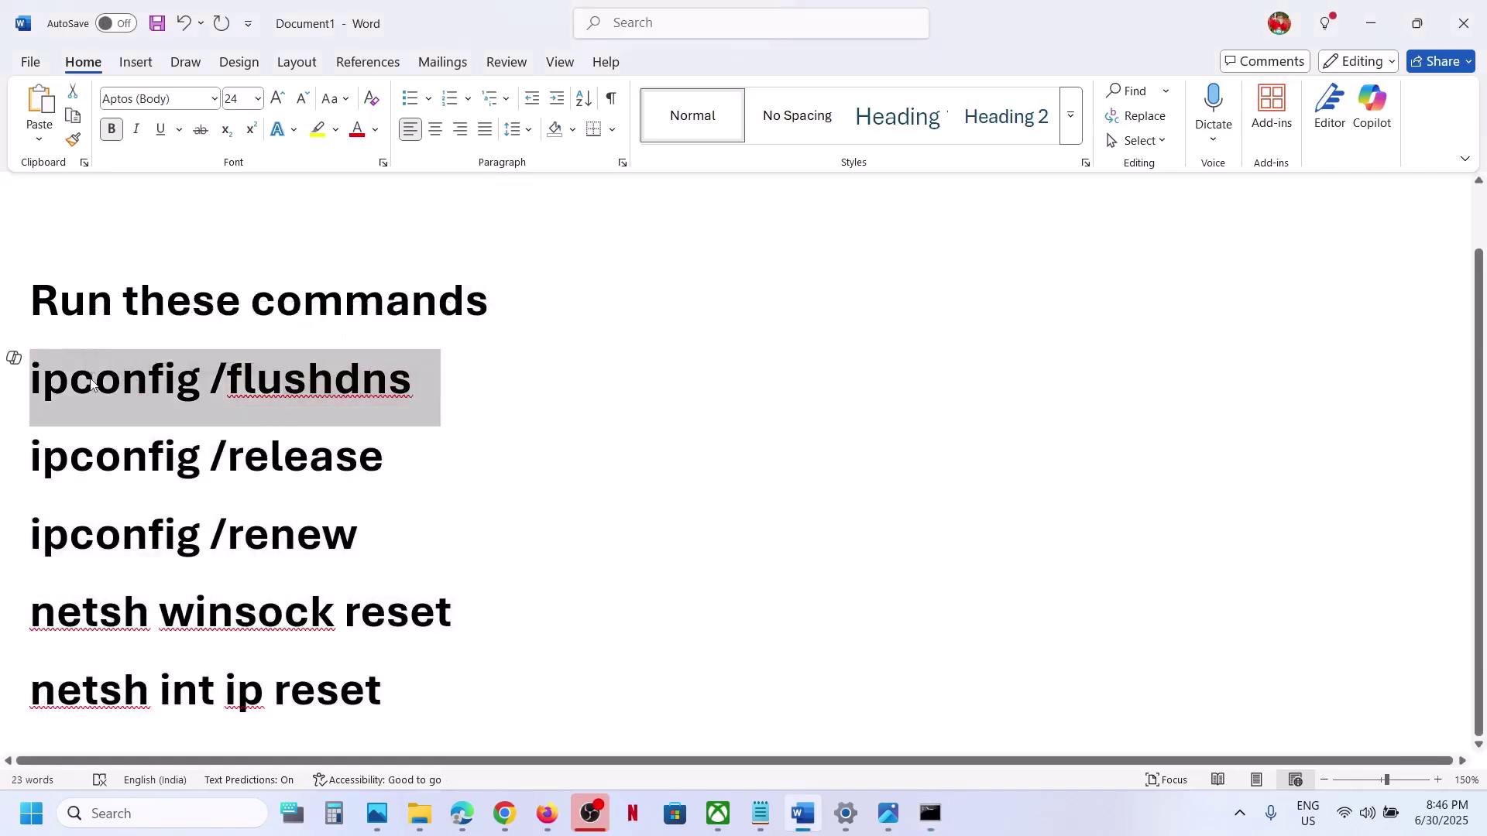
right_click(94, 378)
left_click(173, 476)
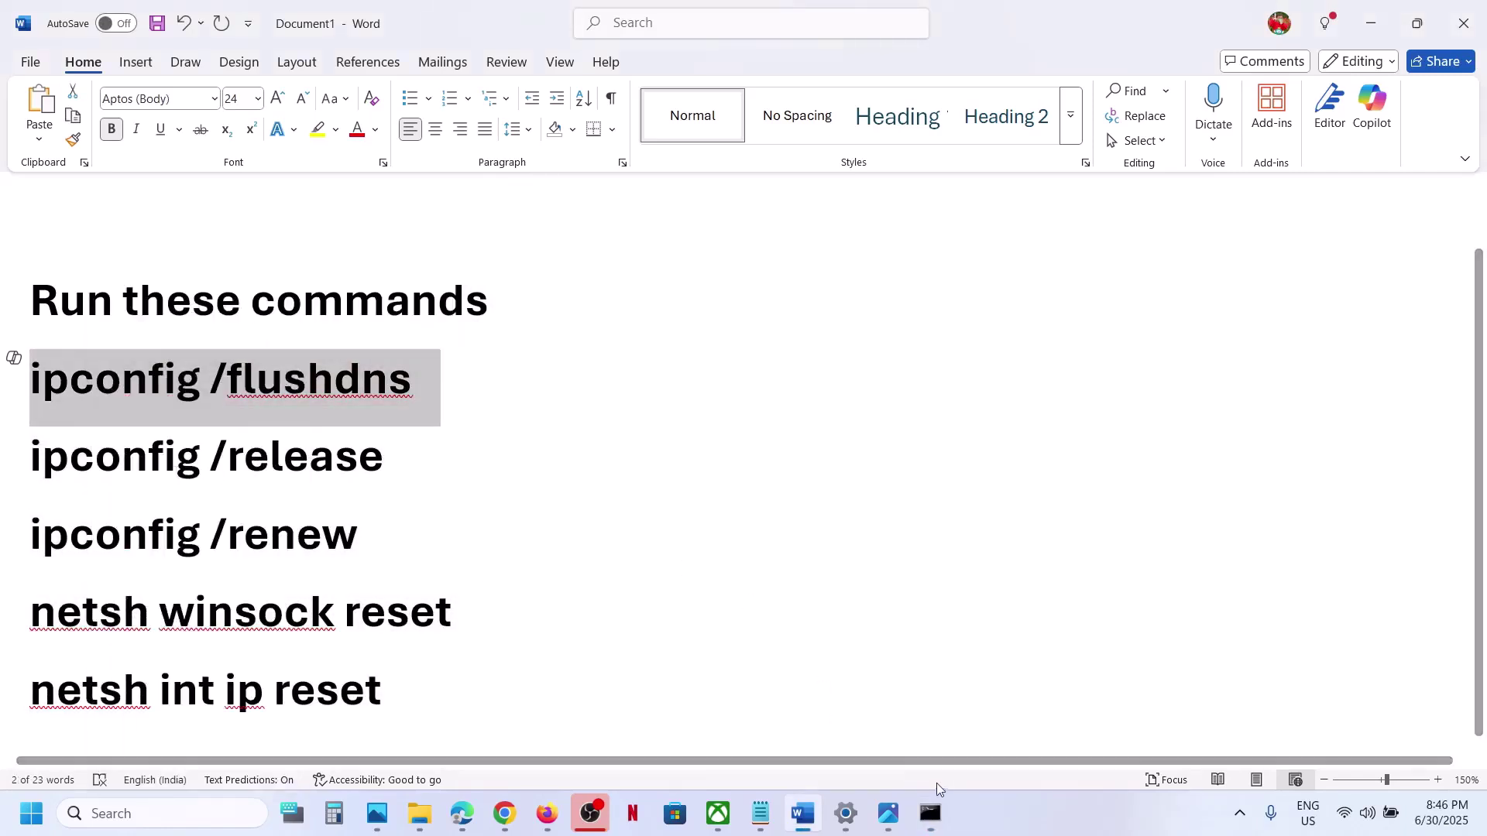
left_click(937, 807)
right_click(723, 432)
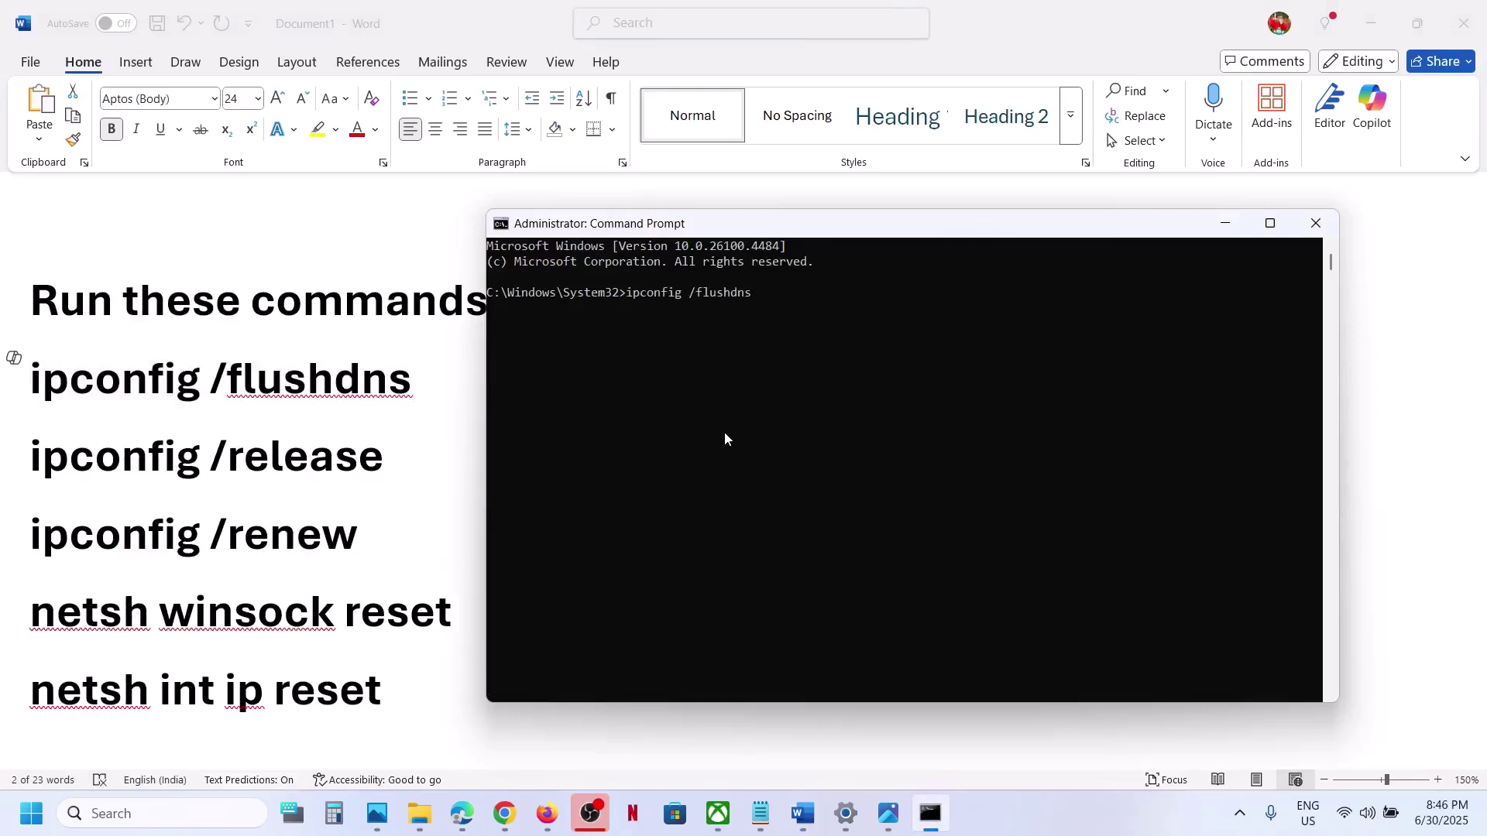
key("Return")
left_click(424, 385)
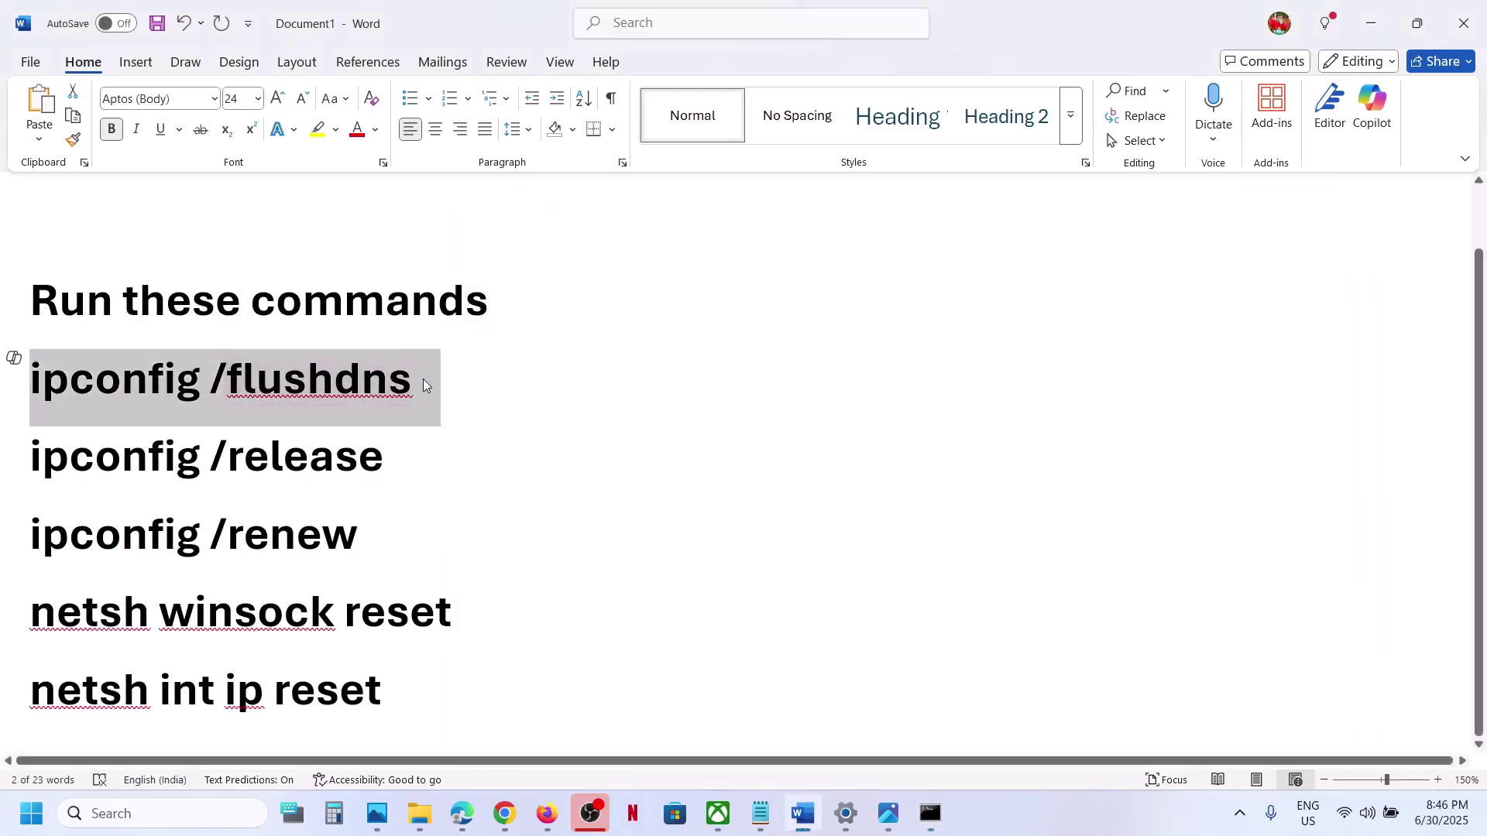
left_click(930, 814)
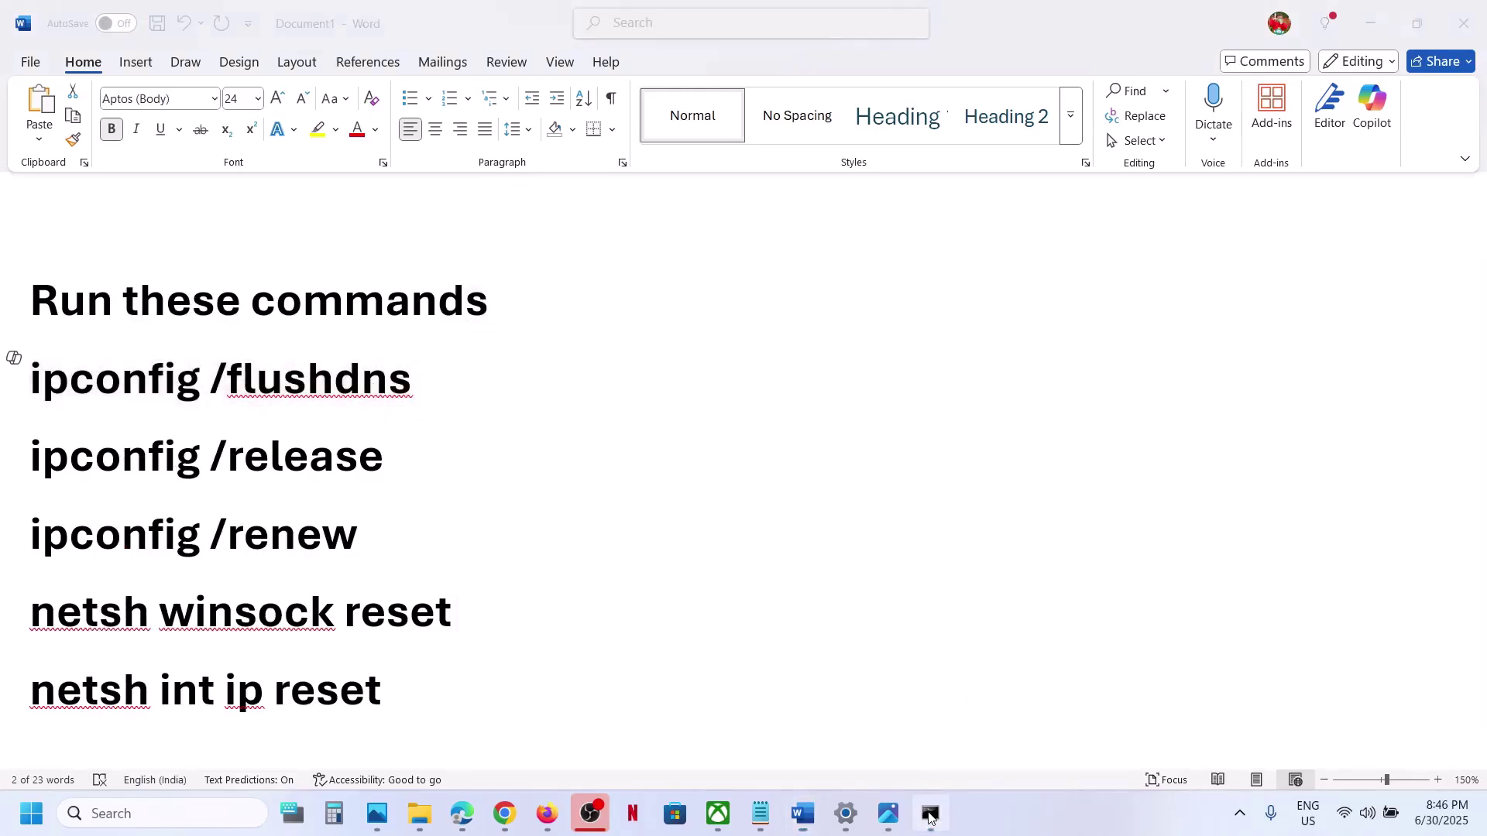
key("ctrl+v")
key("Return")
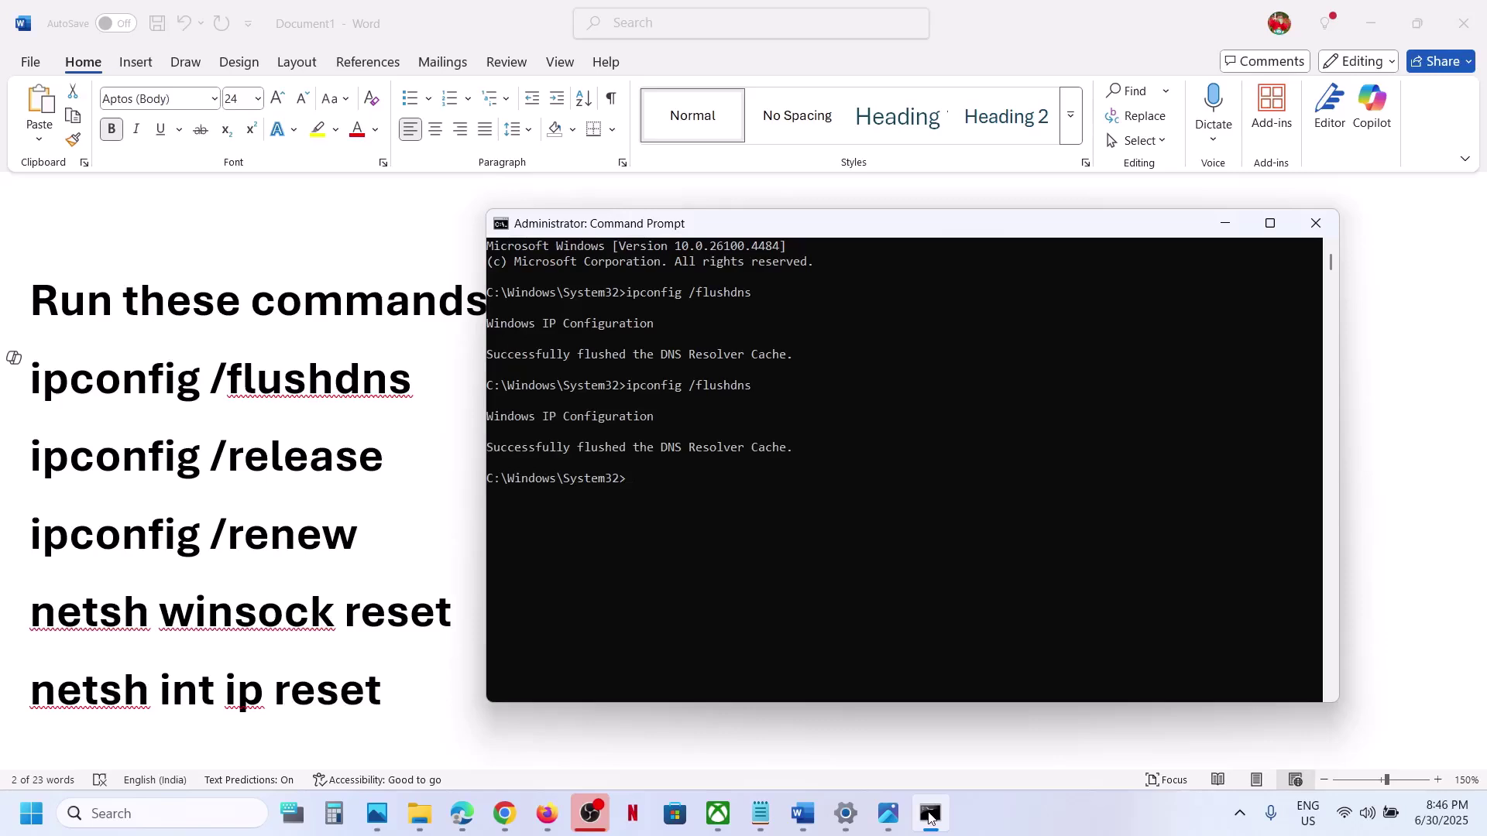
Run ipconfig /release in Command Prompt.
key("alt+Tab")
left_click_drag(393, 466, 71, 446)
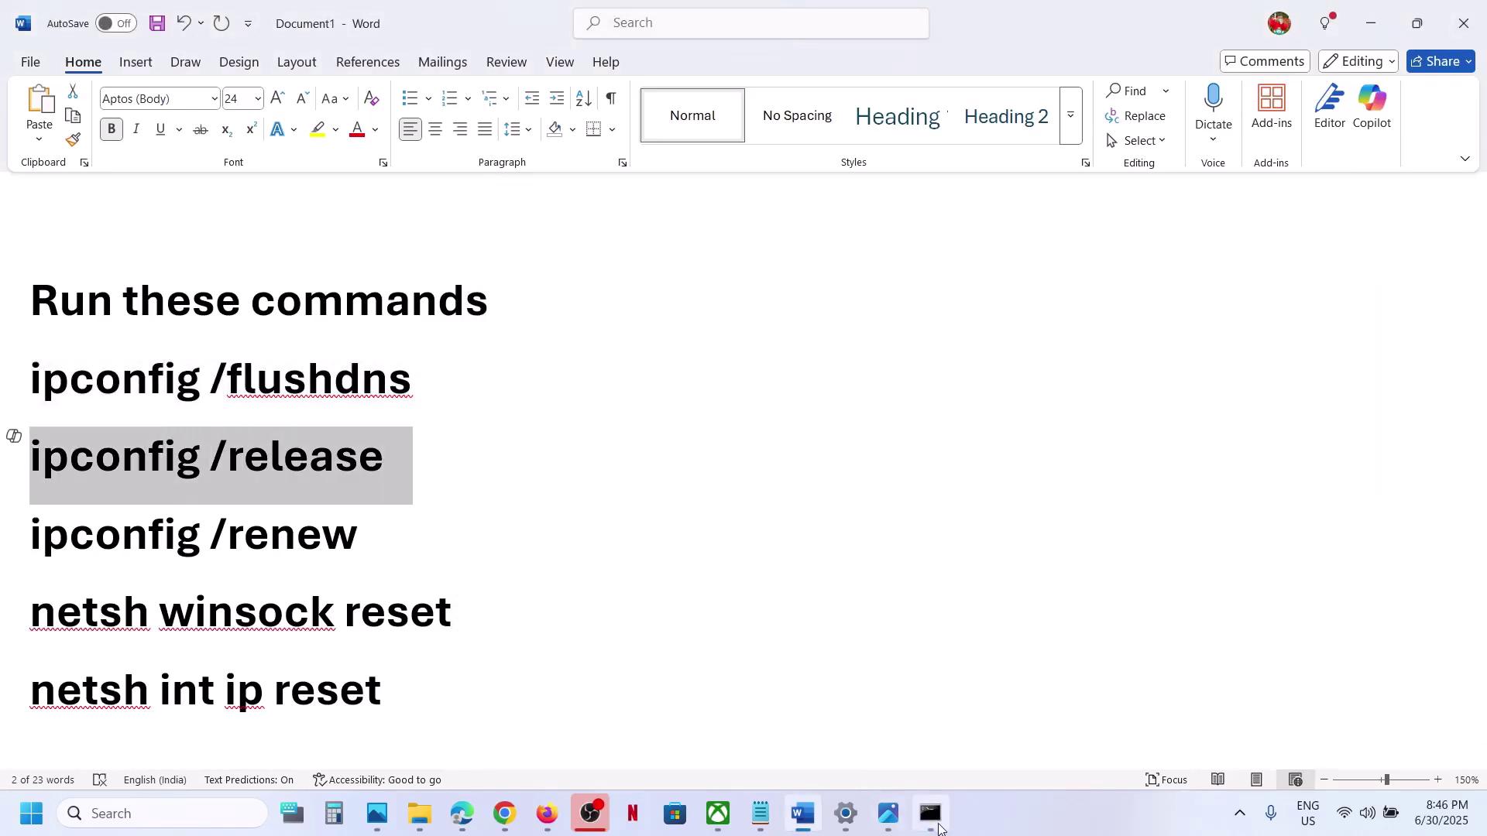
key("alt+Tab")
key("ctrl+v")
key("Return")
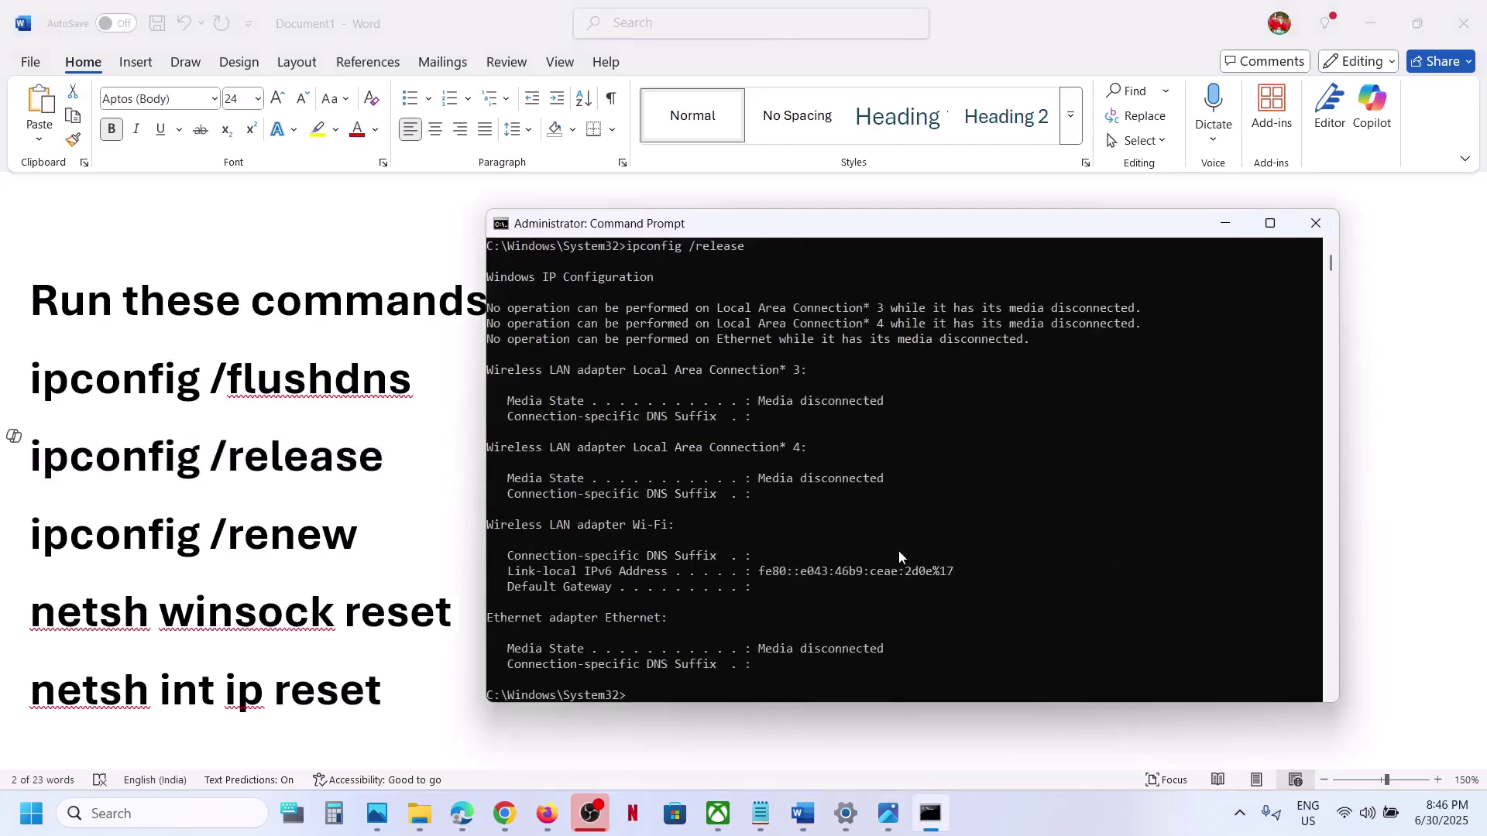
Copy ipconfig /renew from the notes and run it in Command Prompt.
key("alt+Tab")
left_click_drag(376, 540, 90, 527)
key("ctrl+c")
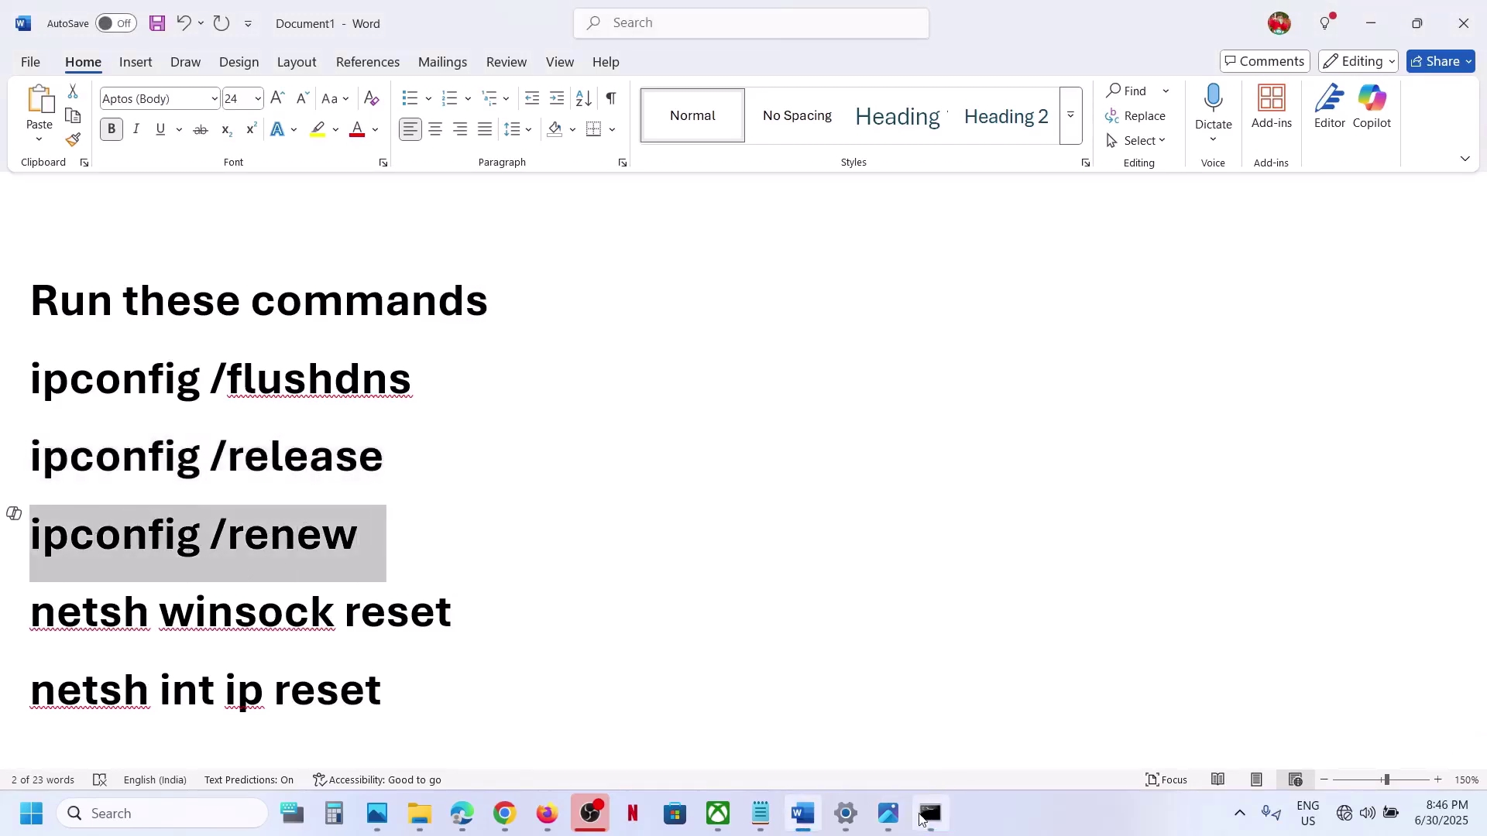
left_click(930, 814)
key("ctrl+v")
key("Return")
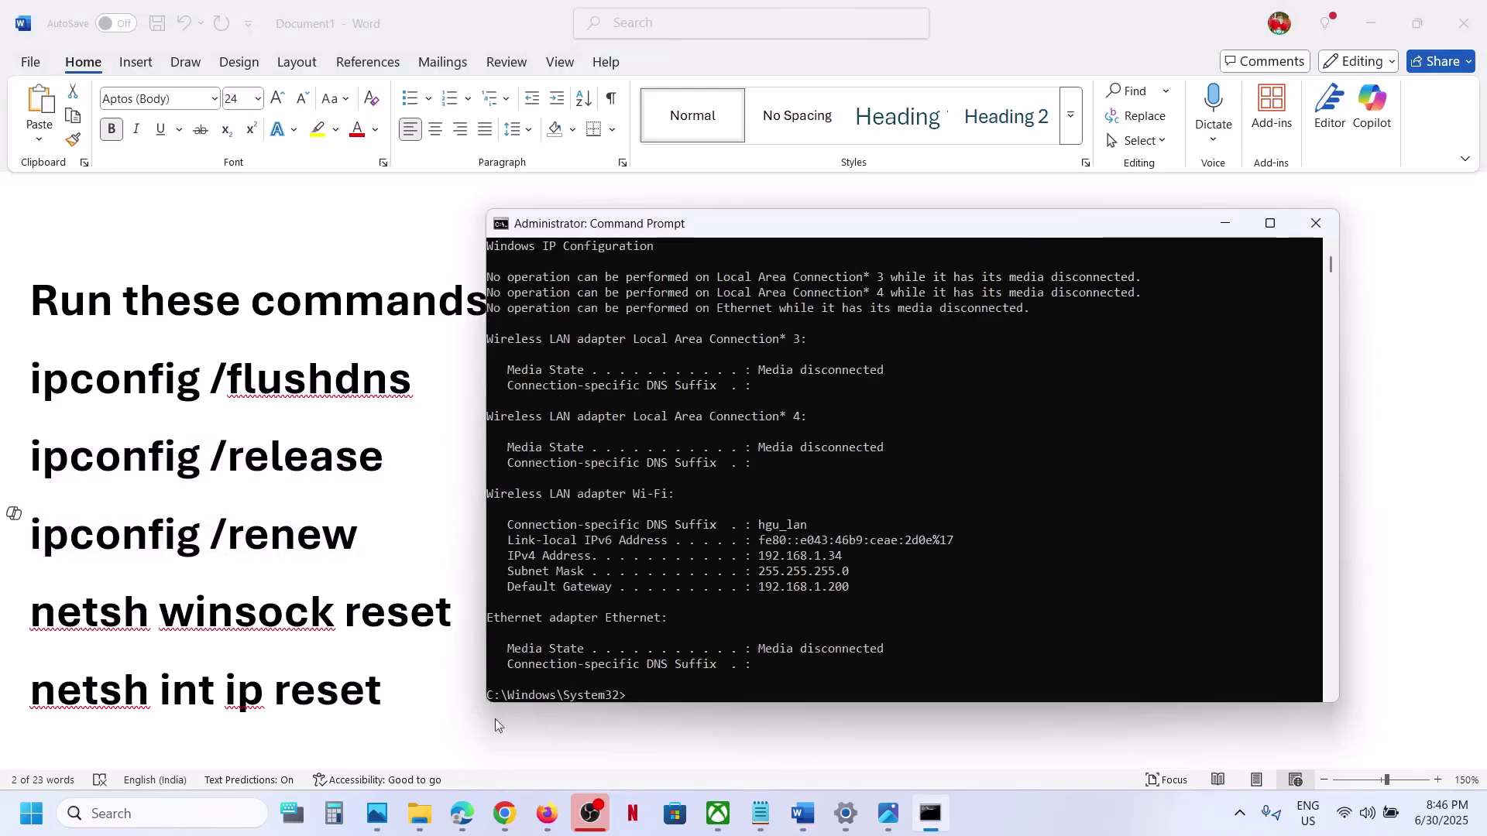
Copy netsh winsock reset from the notes and run it in Command Prompt.
key("alt+Tab")
left_click_drag(471, 612, 123, 608)
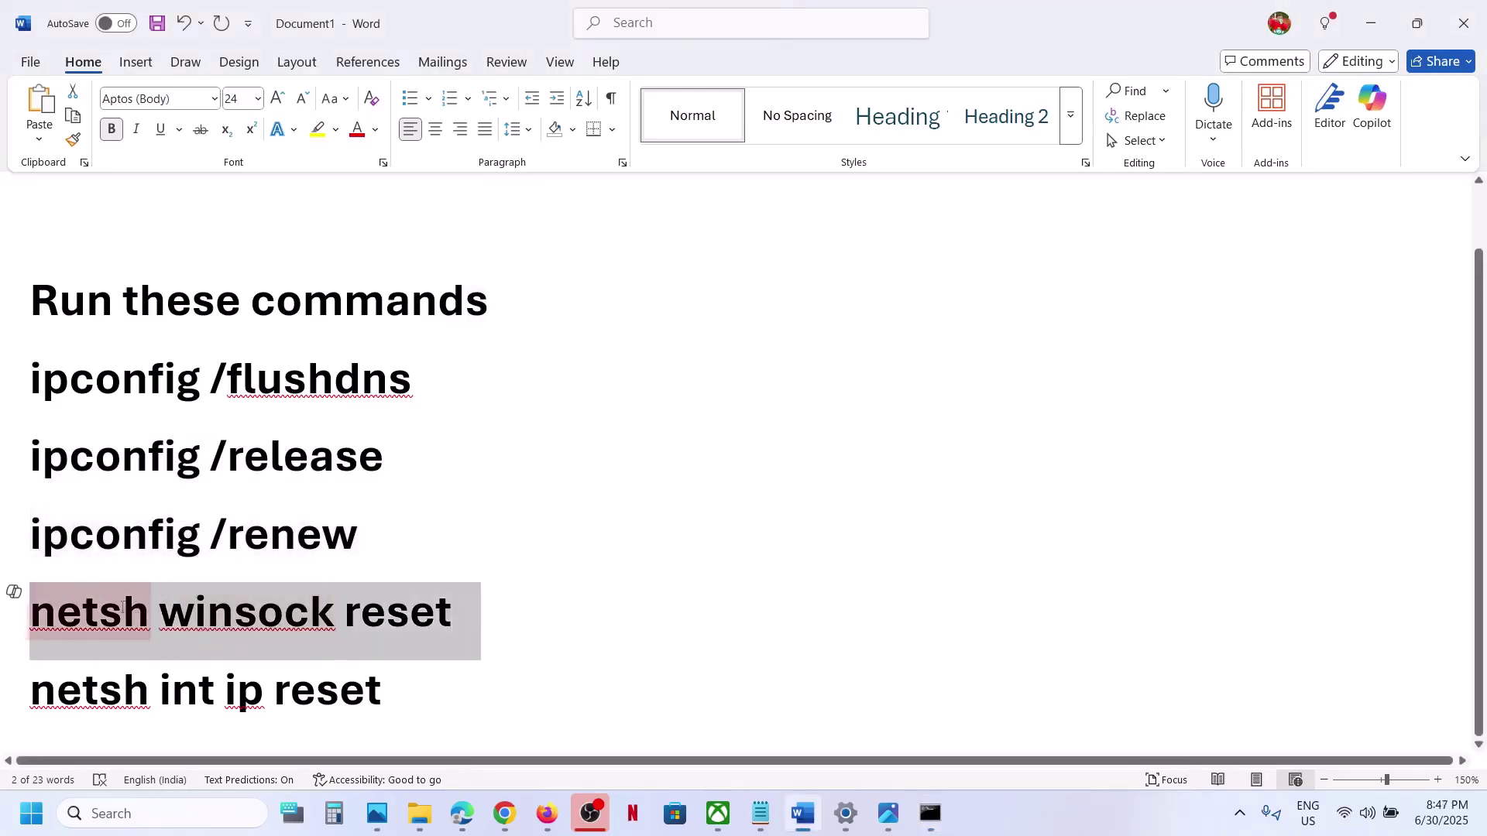
key("ctrl+c")
left_click(939, 817)
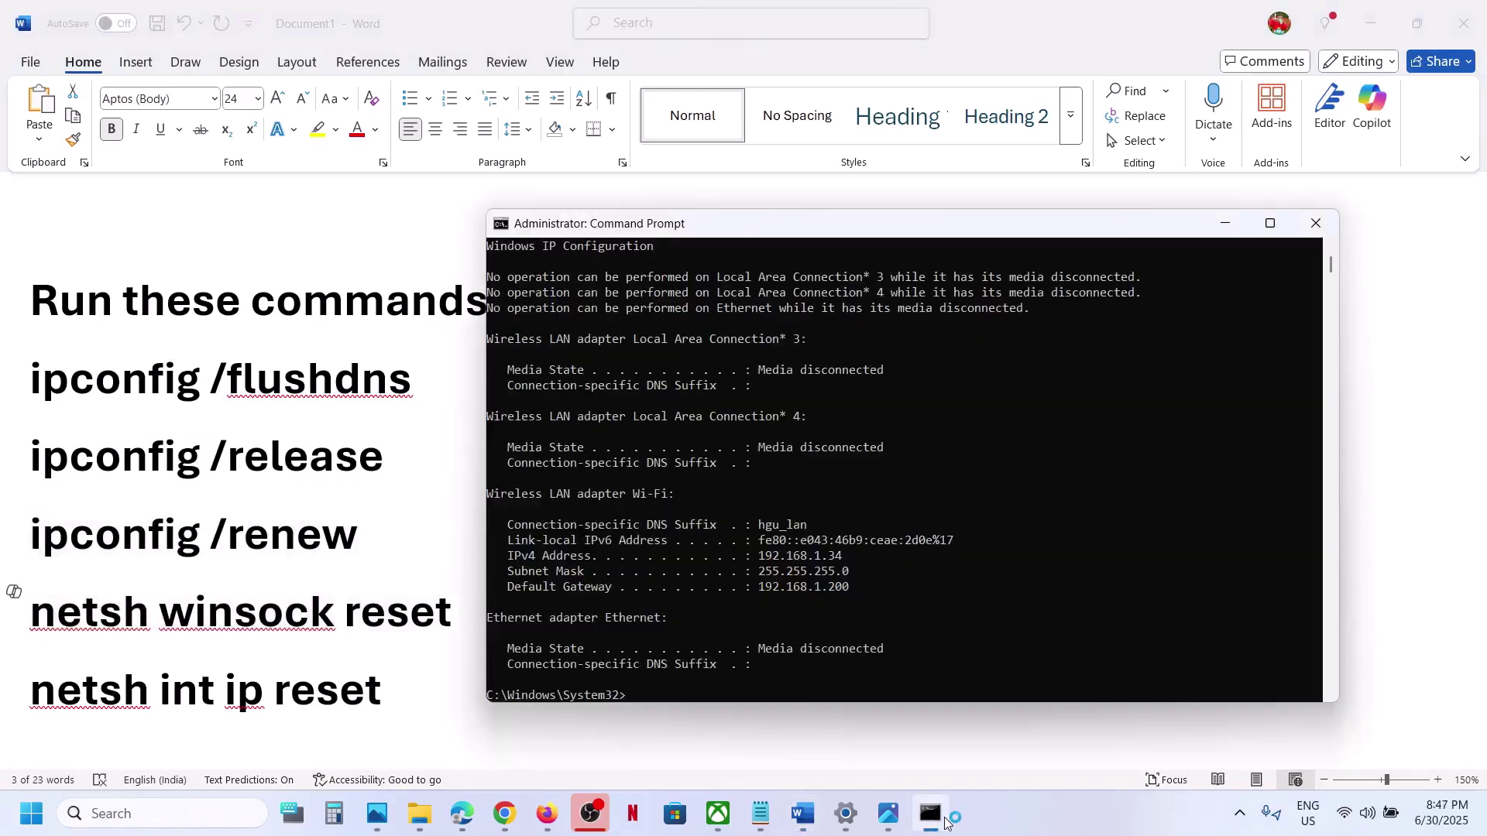
key("ctrl+v")
key("alt+Tab")
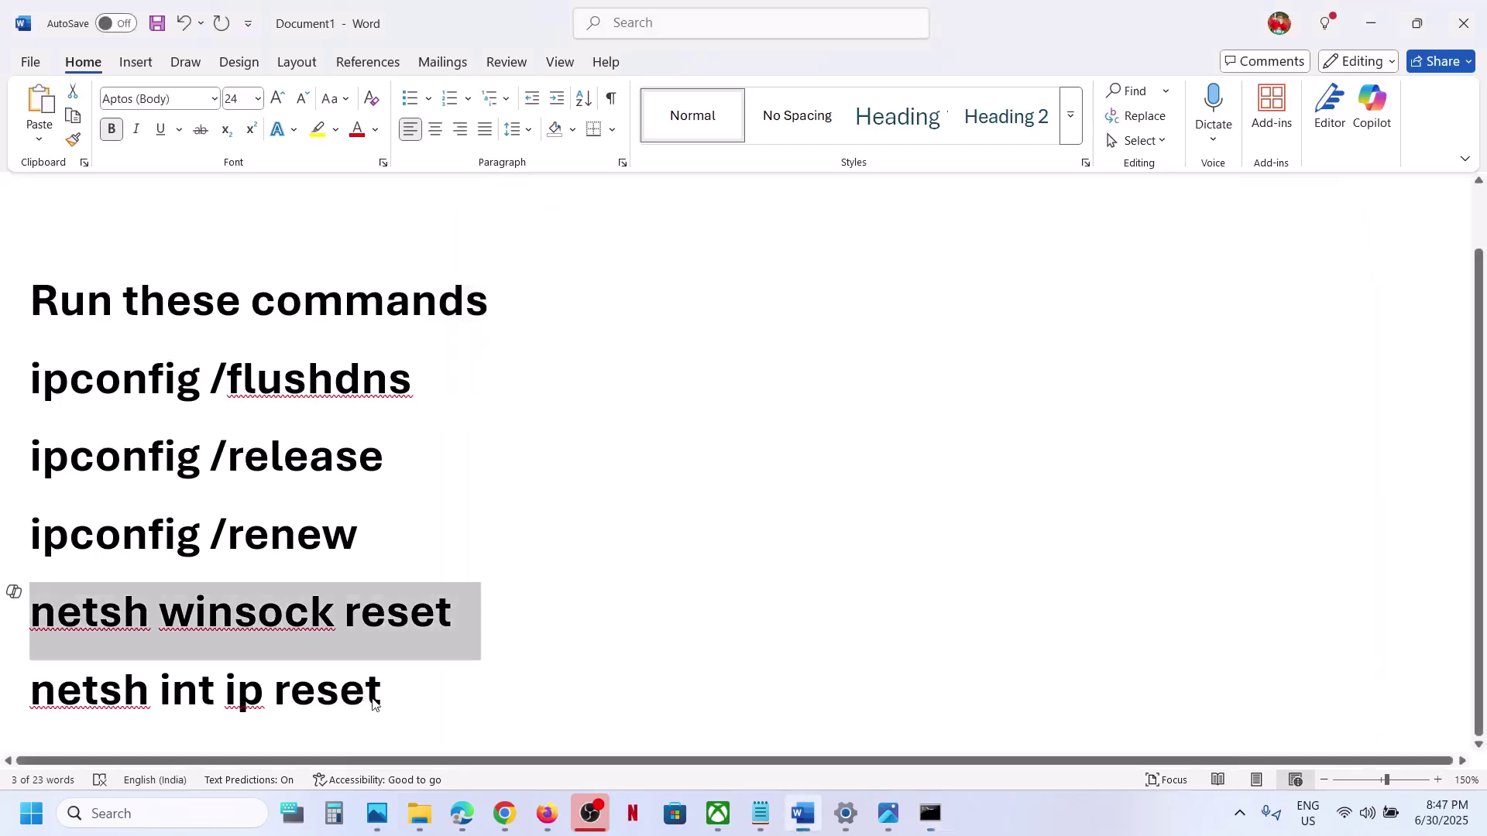
Run netsh int ip reset, note its restart-required message, and close Command Prompt.
left_click(405, 689)
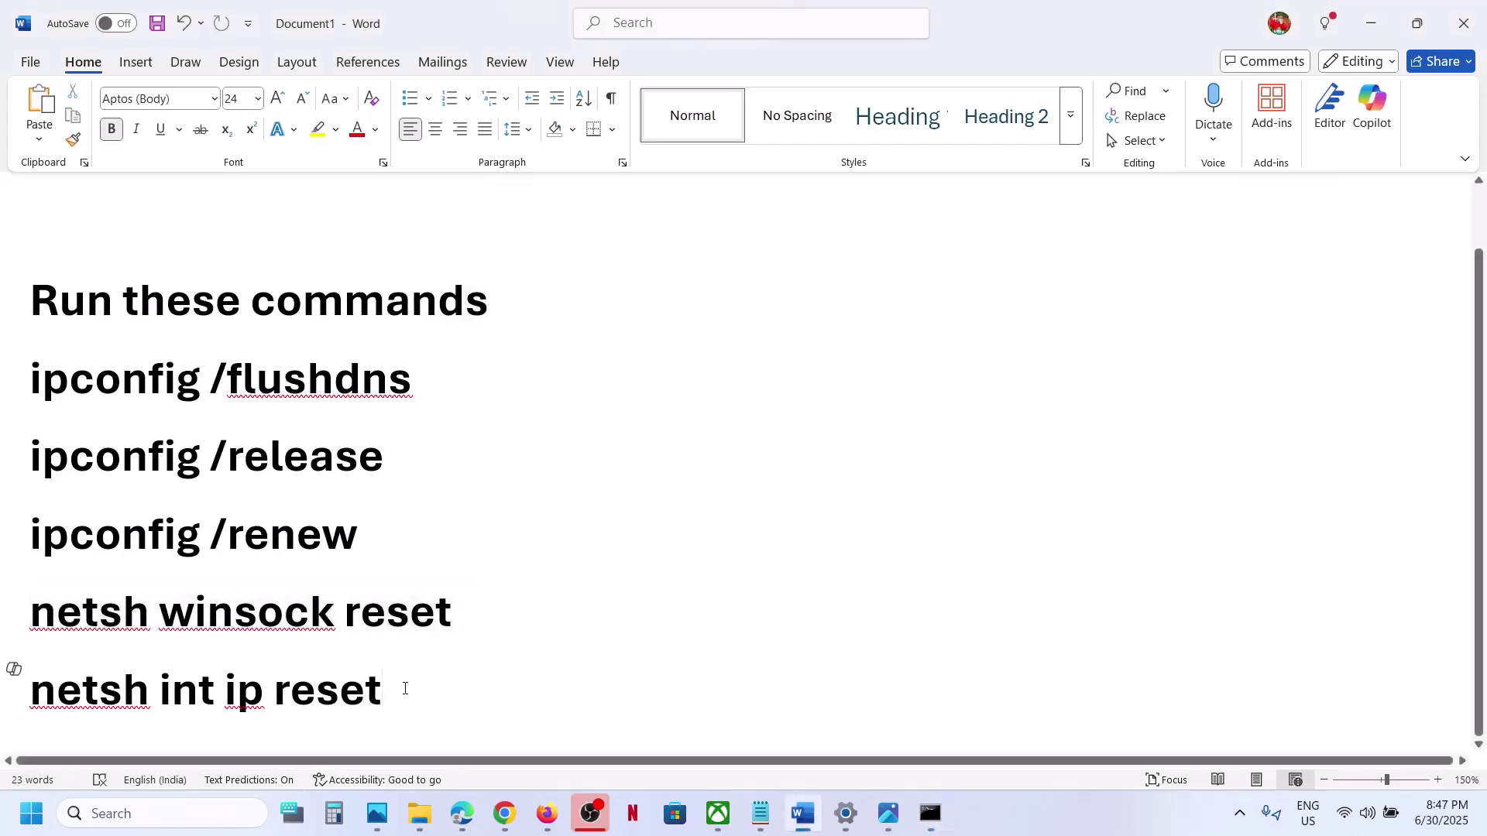
triple_click(405, 689)
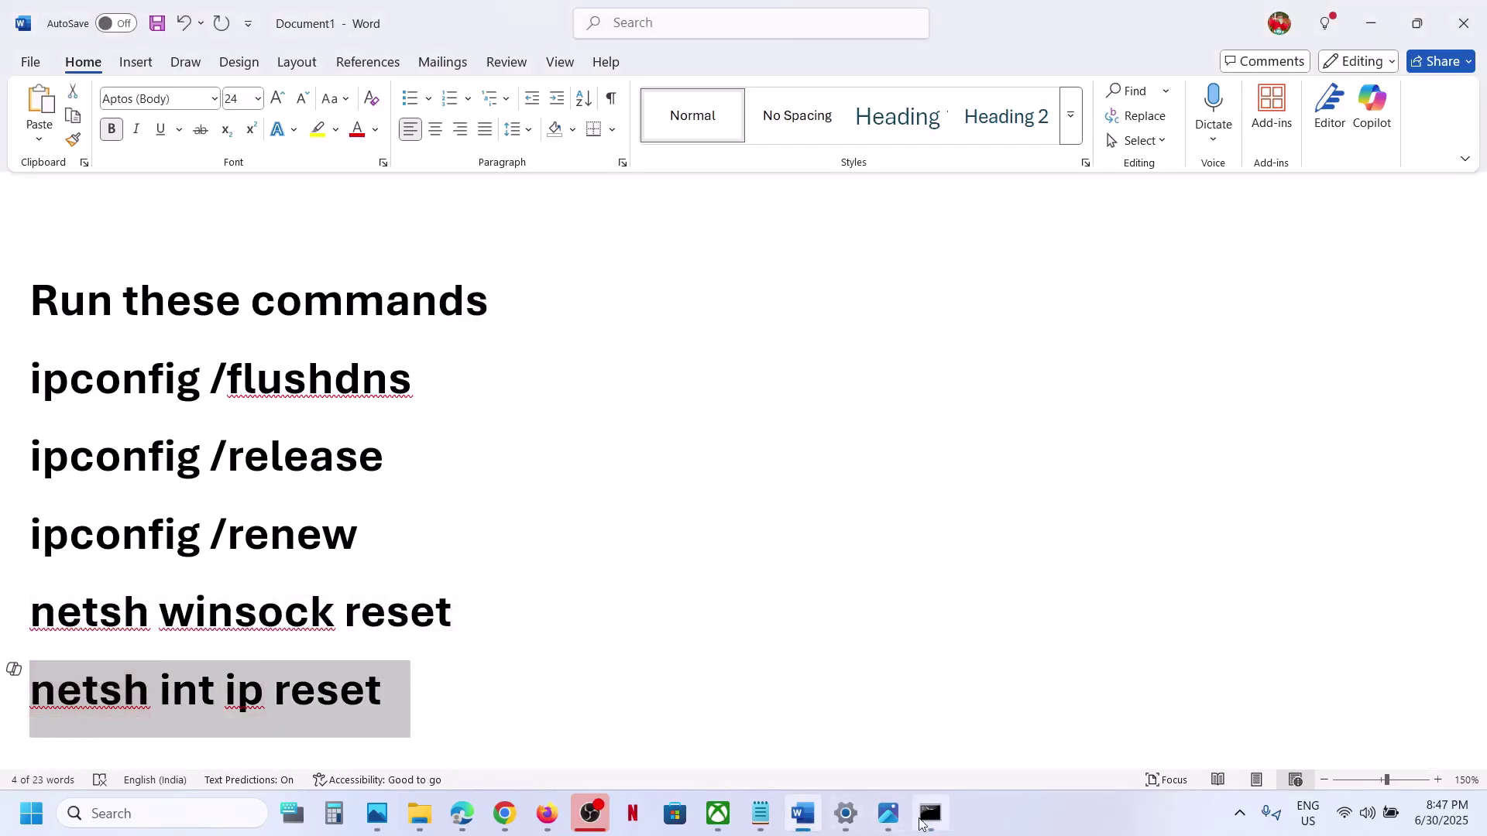
left_click(930, 813)
key("ctrl+v")
key("Return")
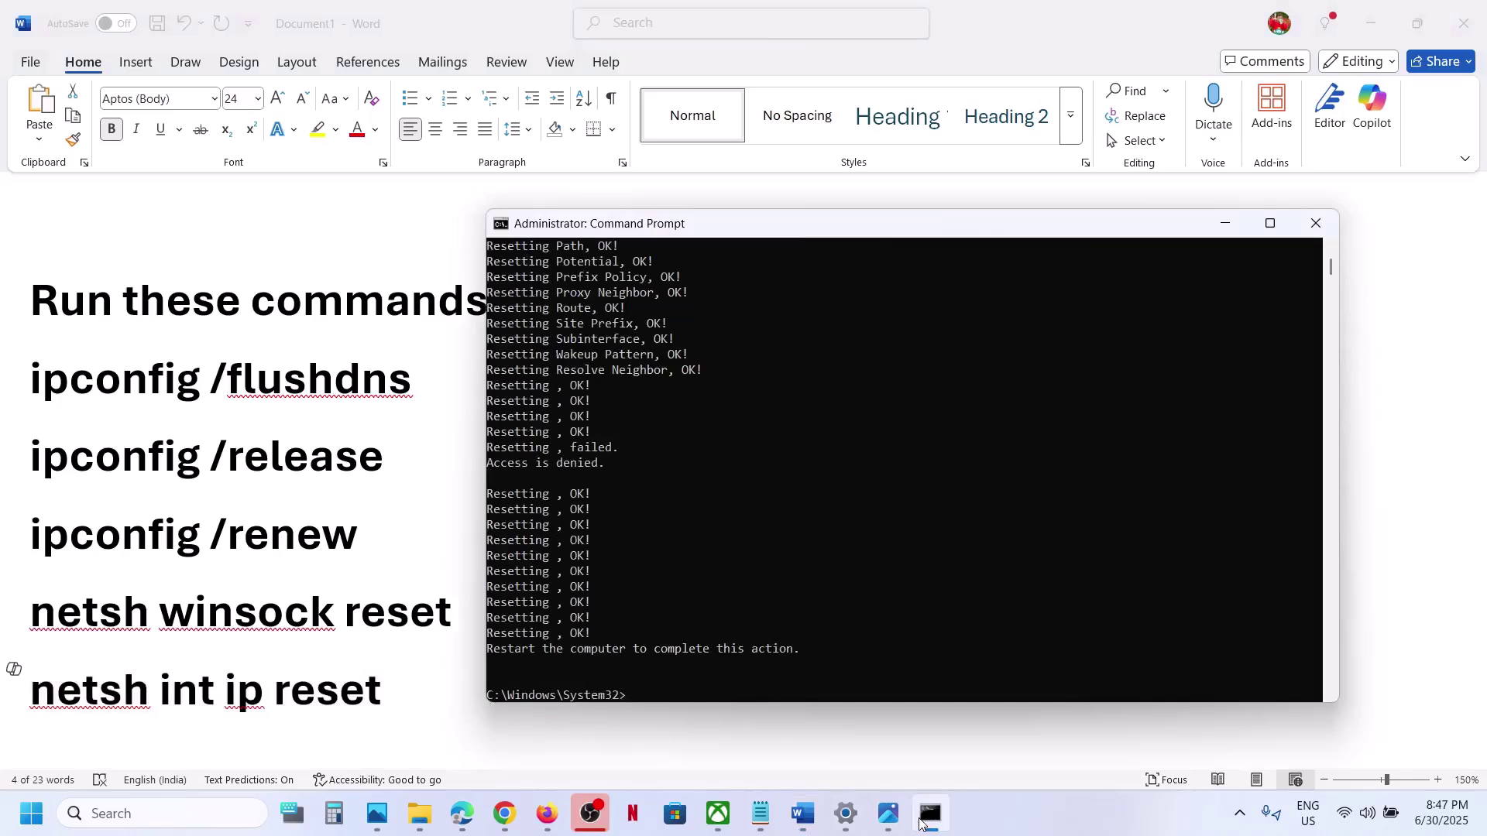
left_click_drag(497, 651, 648, 653)
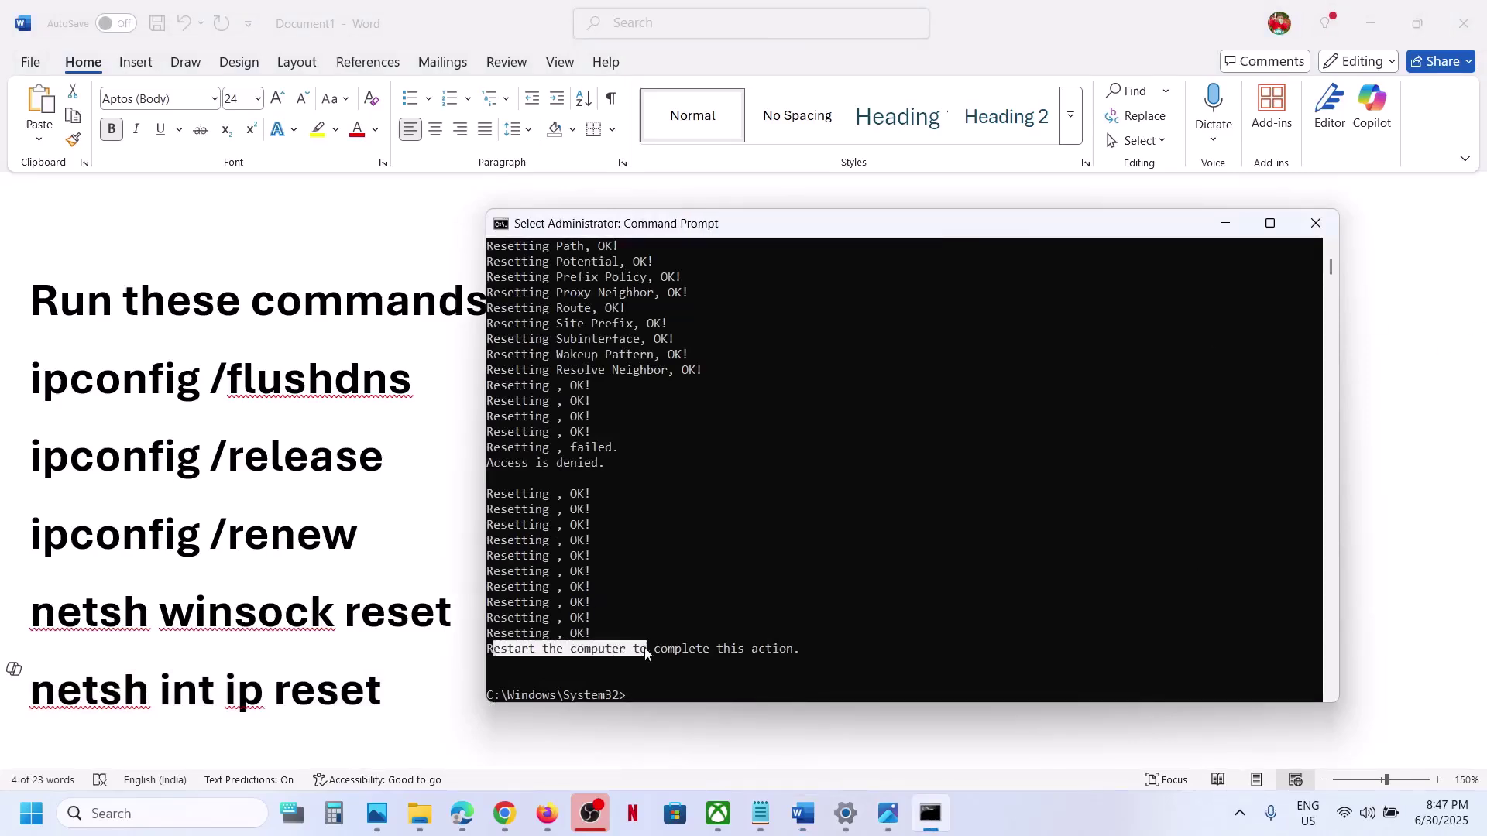
left_click(1316, 224)
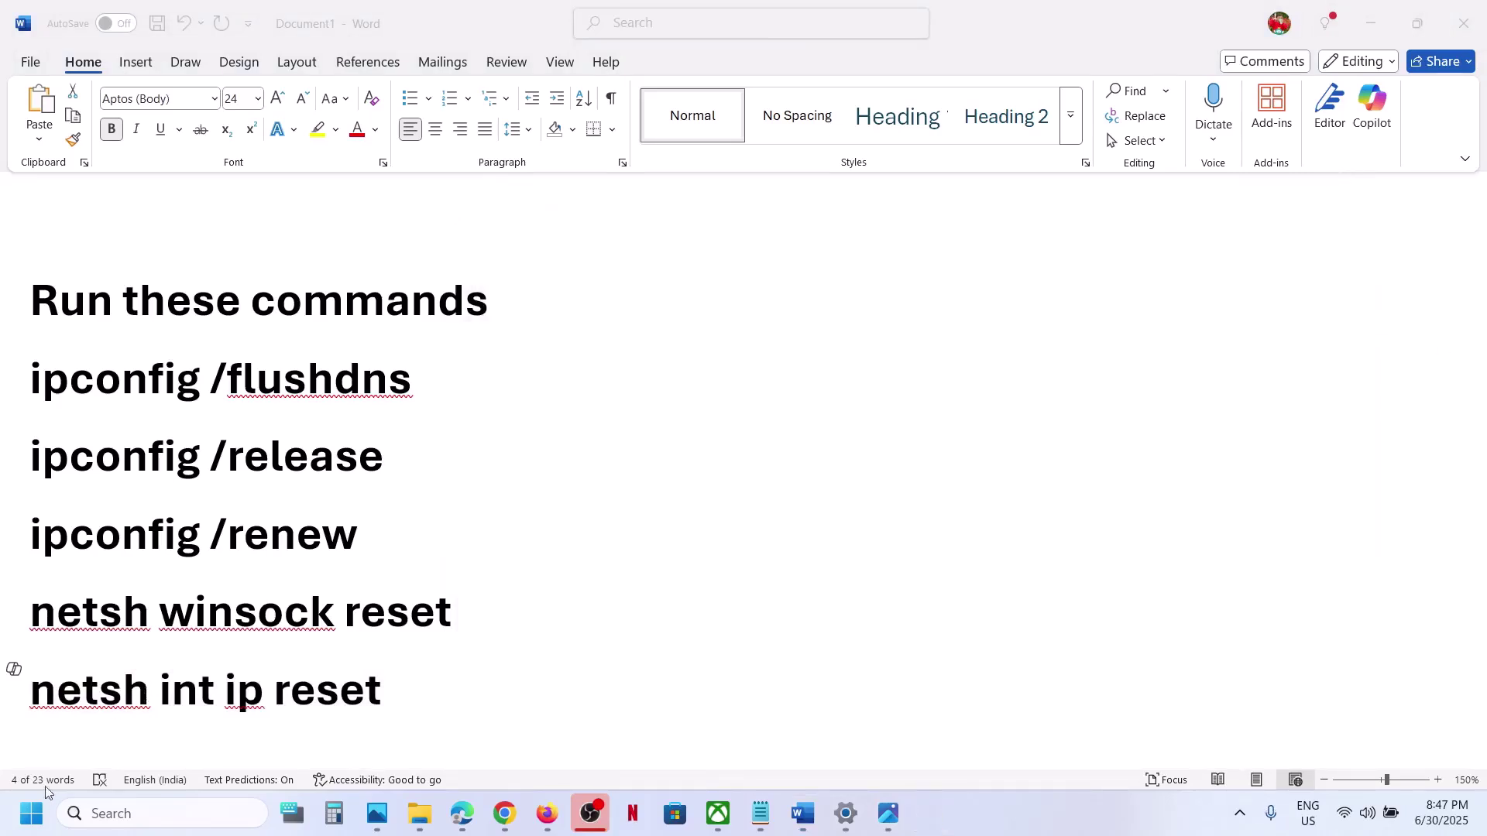
Restart the computer from the Start menu's power options.
left_click(31, 813)
left_click(577, 739)
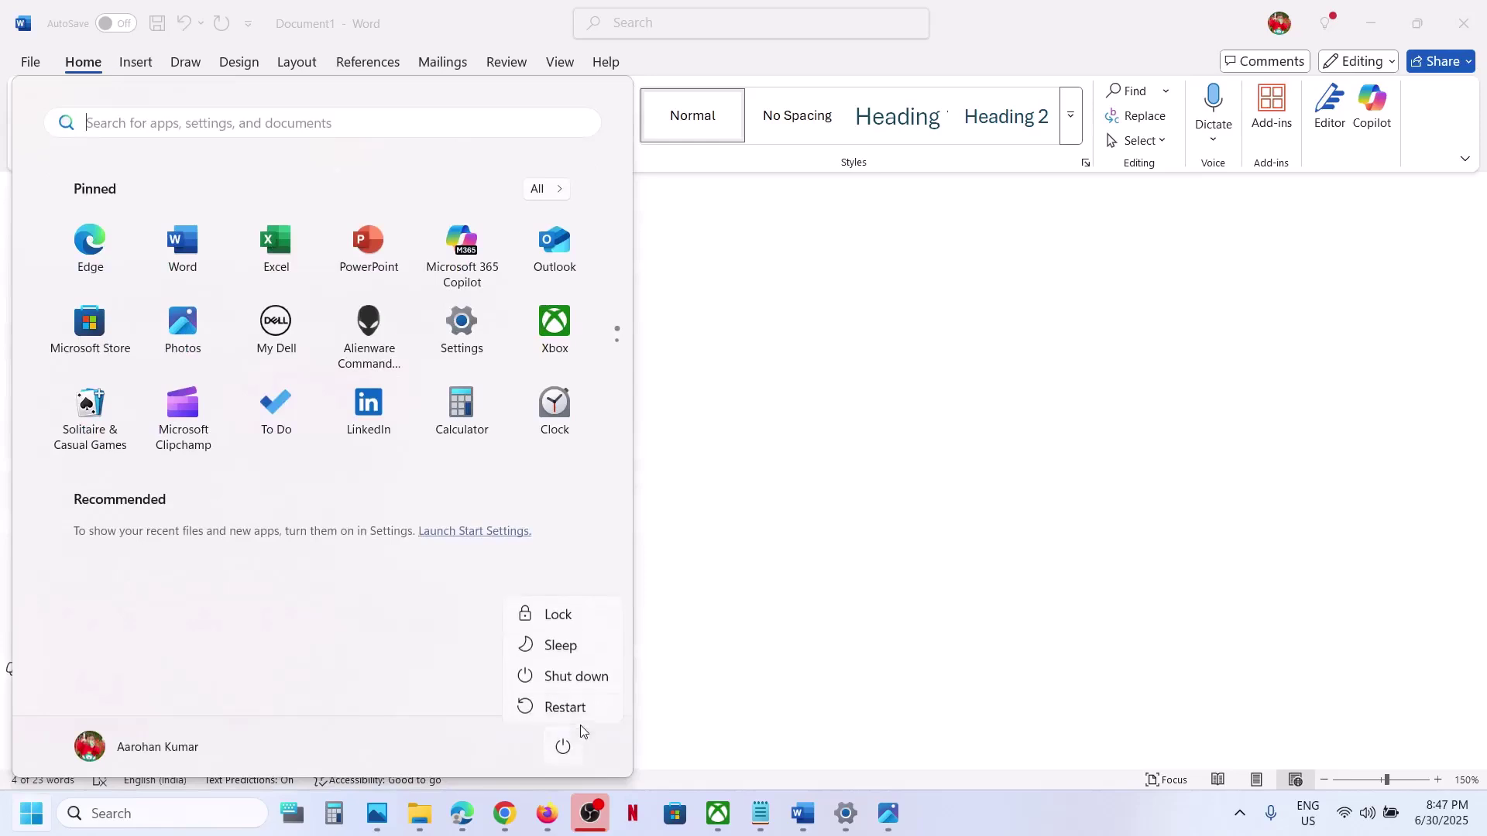
left_click(914, 553)
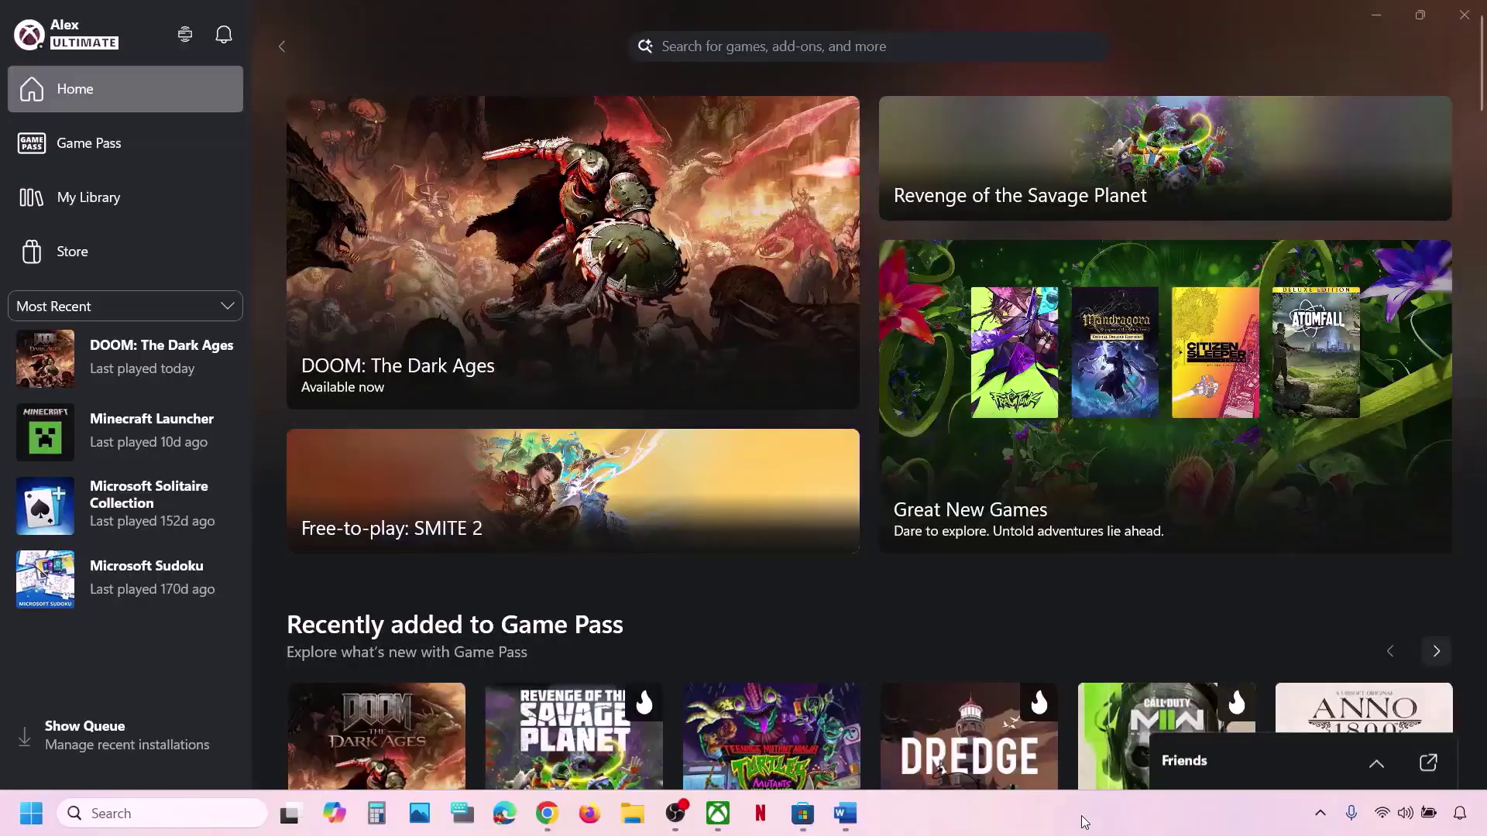
Check the 'Game not installing' notes, then open Support from the Xbox app's profile menu.
left_click(845, 813)
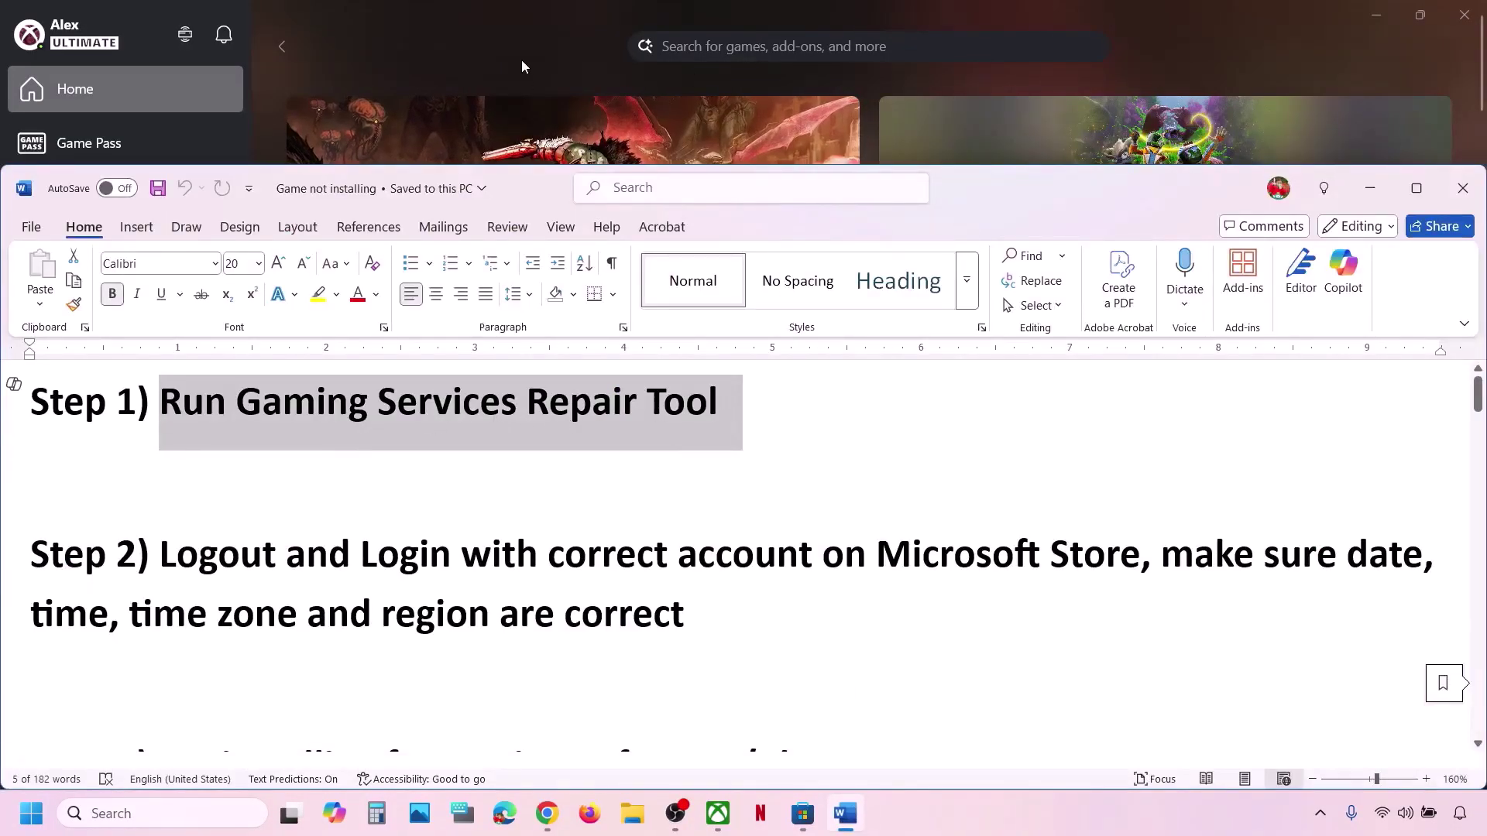
left_click(524, 63)
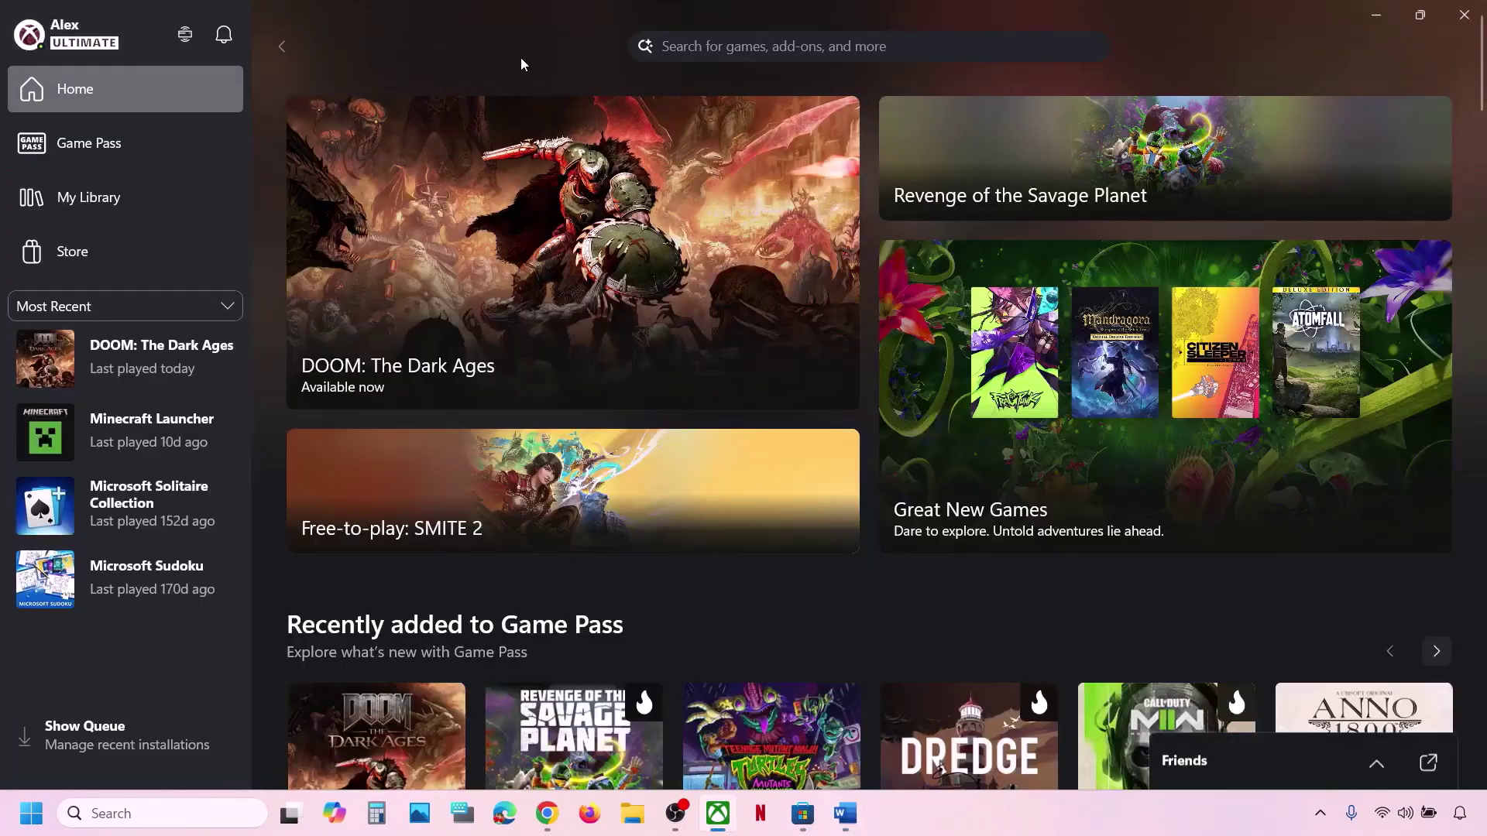
left_click(79, 44)
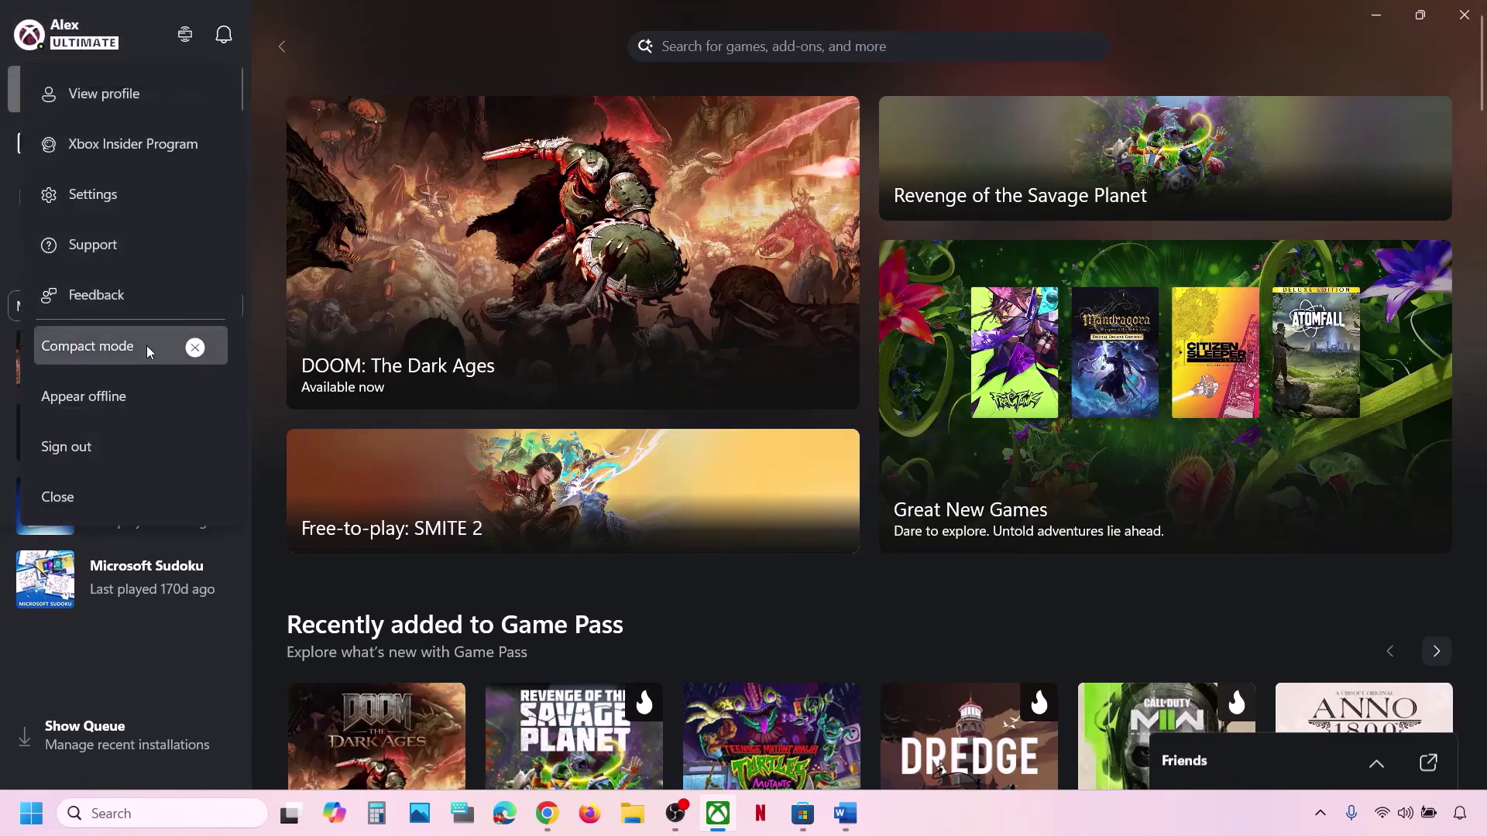
left_click(95, 246)
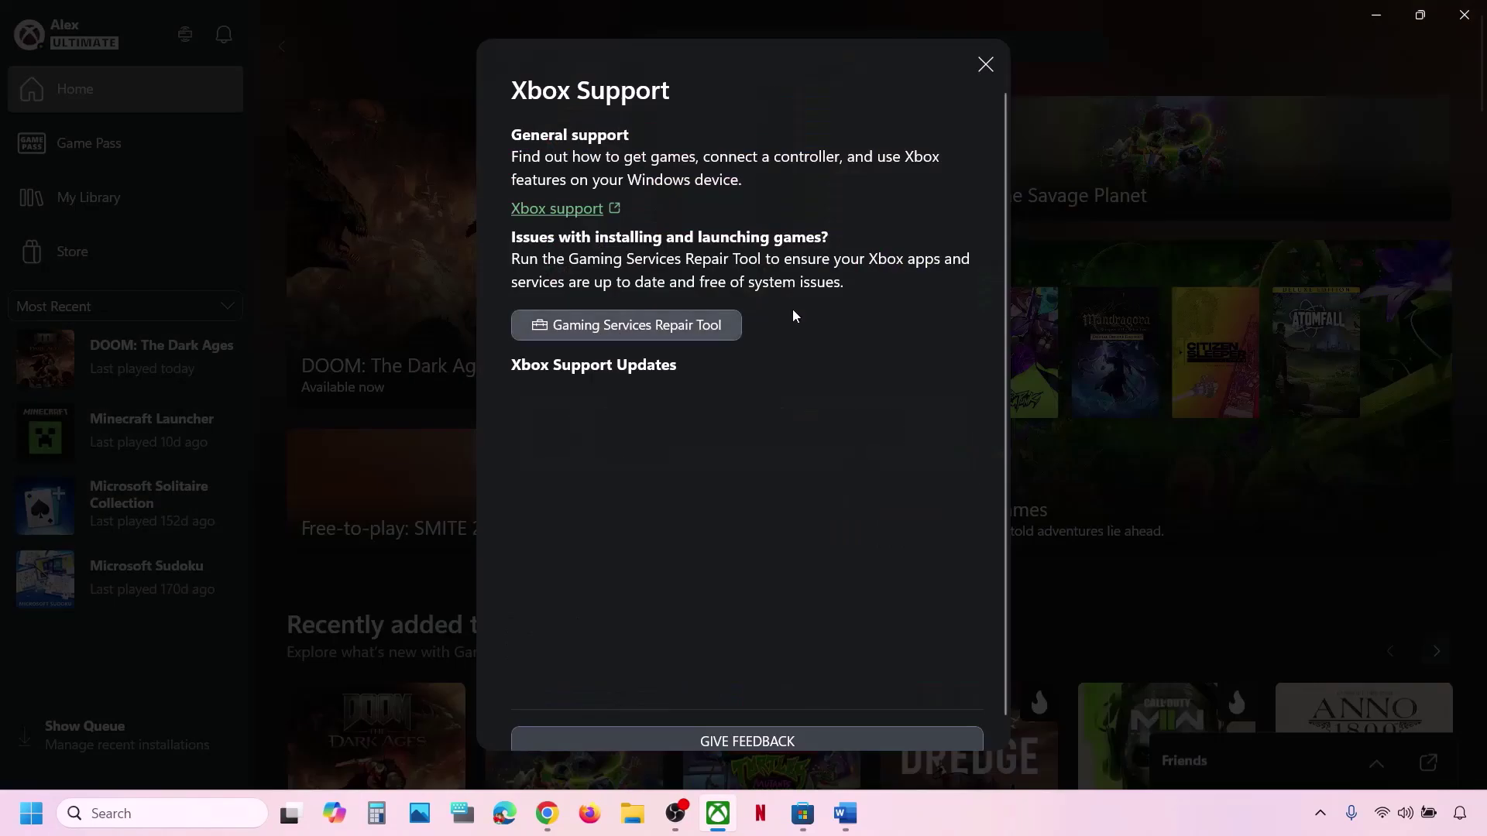
Start repairing with the Gaming Services Repair Tool and close its results once all checks complete.
left_click(701, 330)
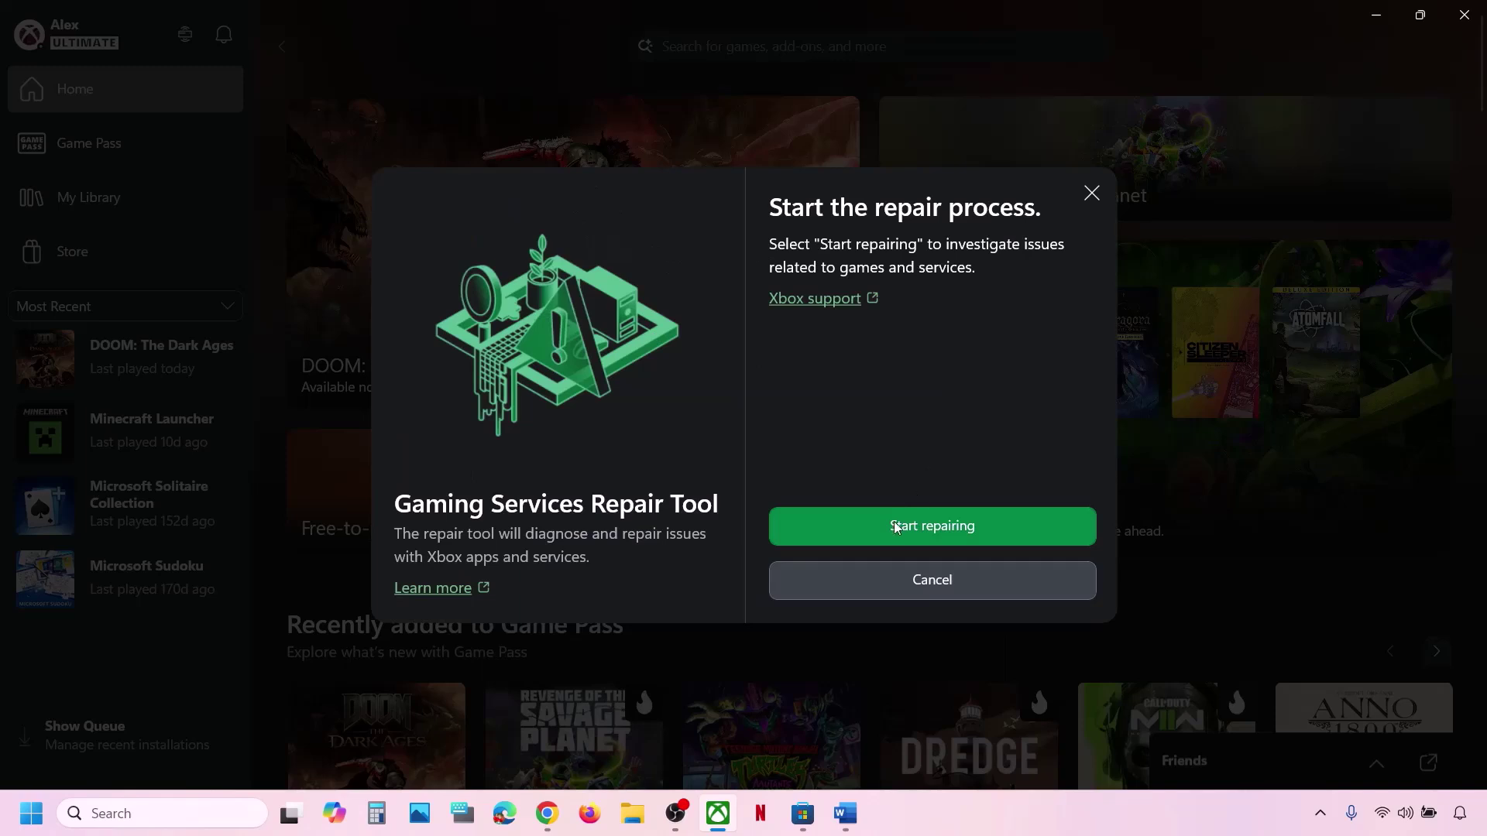
left_click(891, 530)
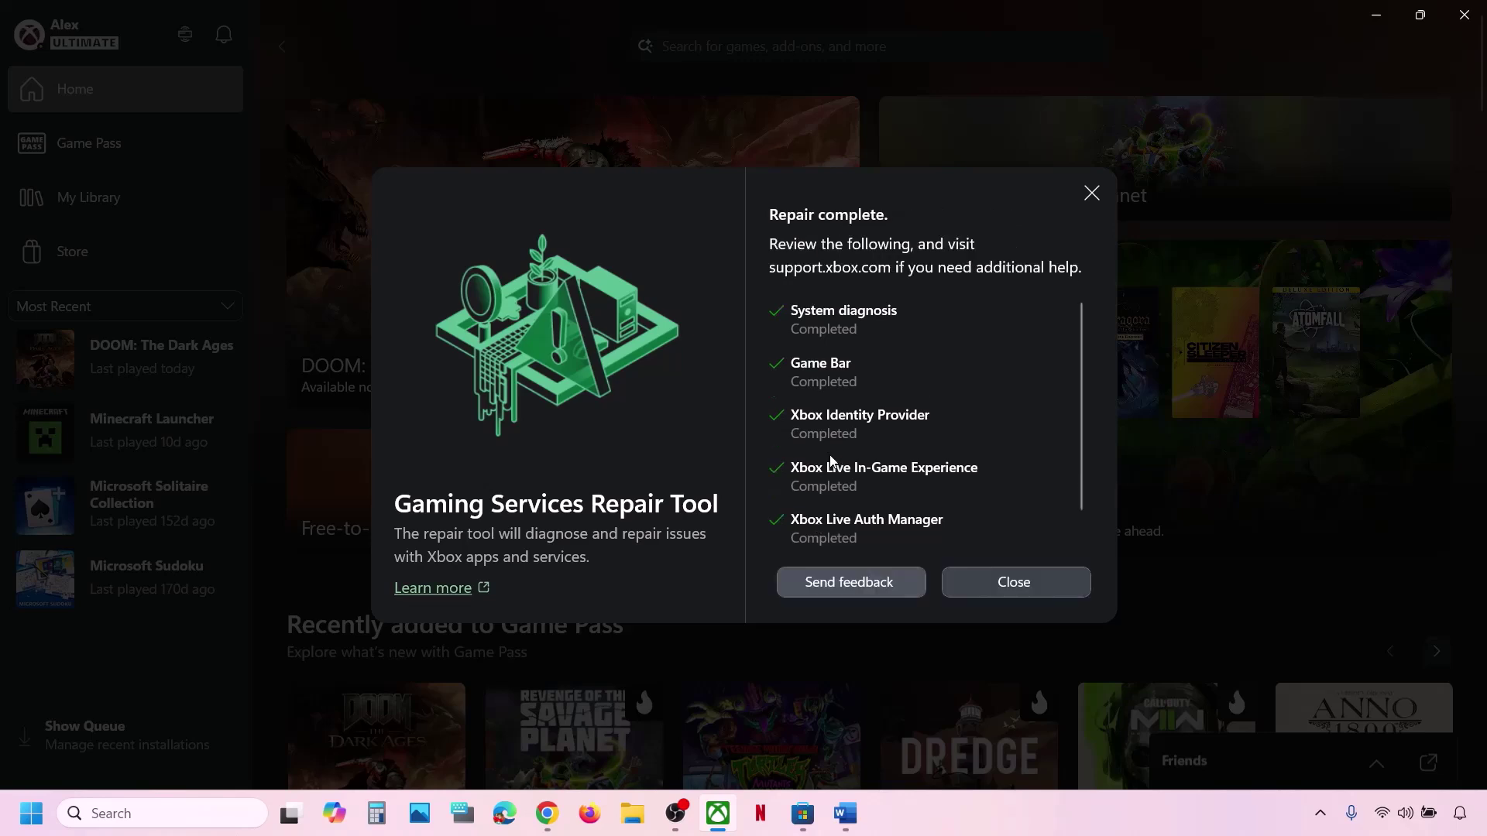
scroll(831, 462, "down", 1)
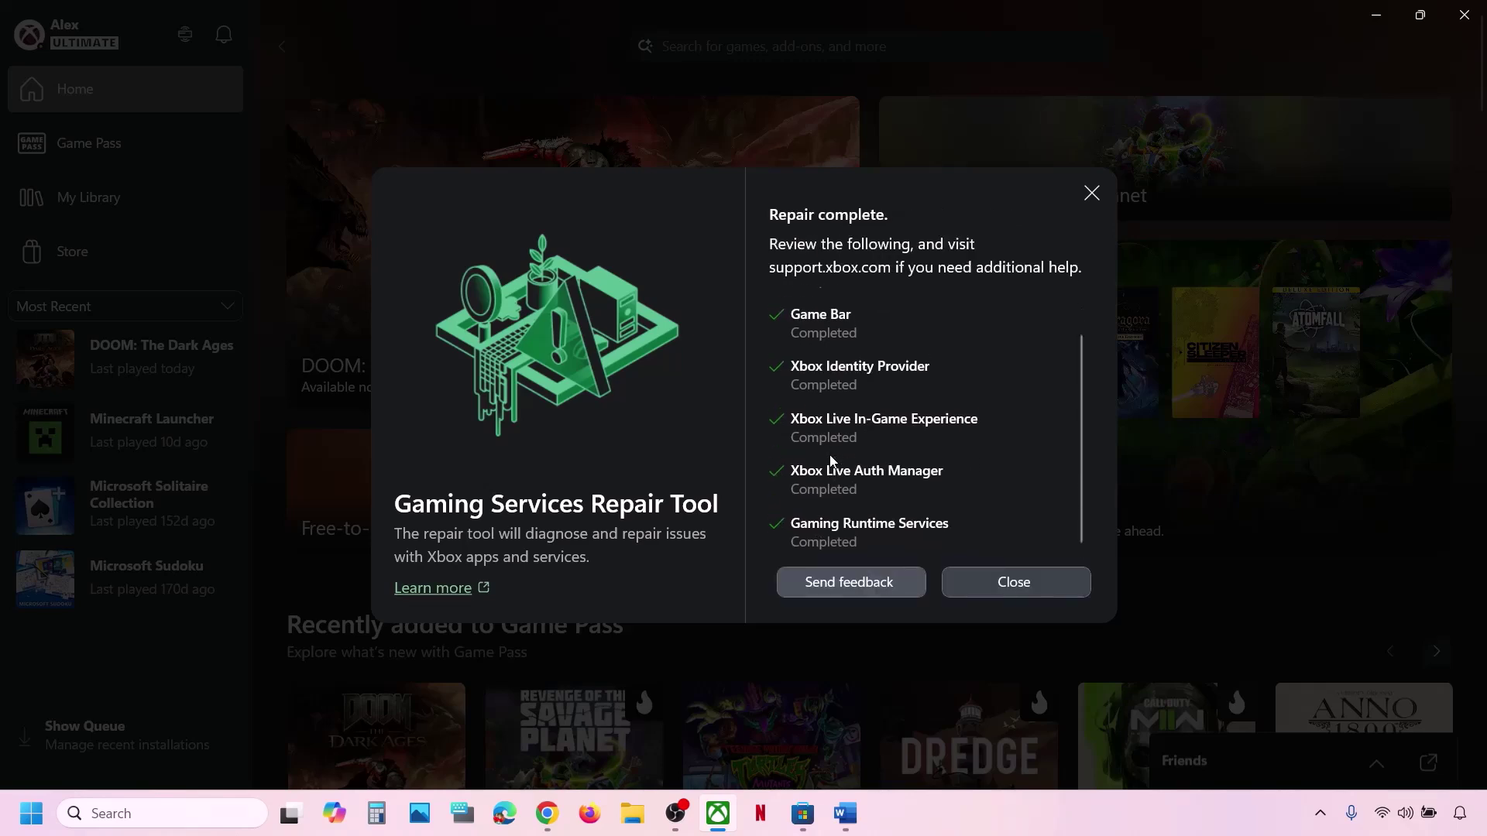
left_click(986, 590)
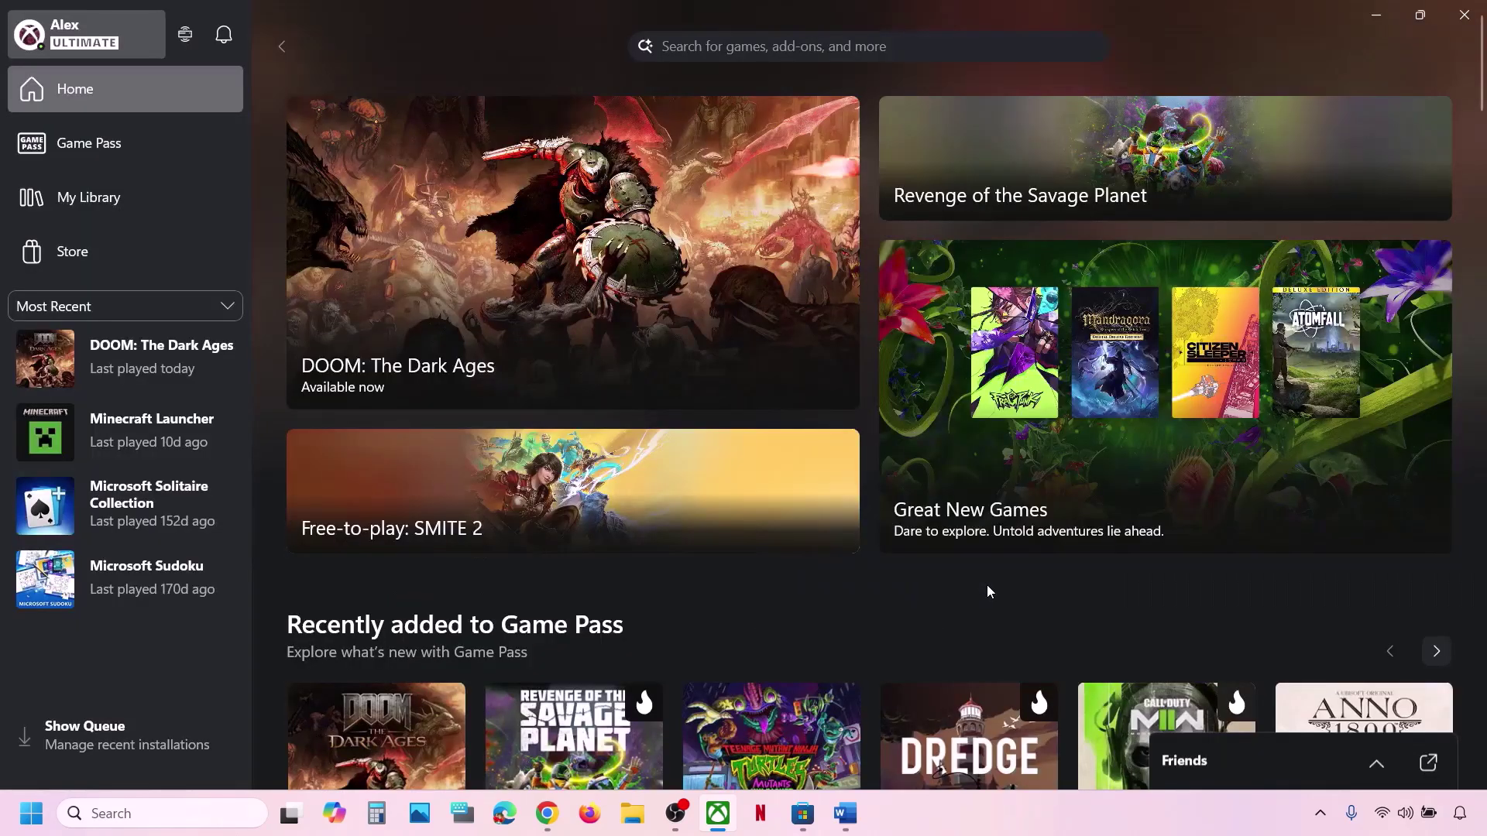
Open the Xbox support page for the Gaming Services Repair Tool and expand 'Downloadable version'.
left_click(547, 813)
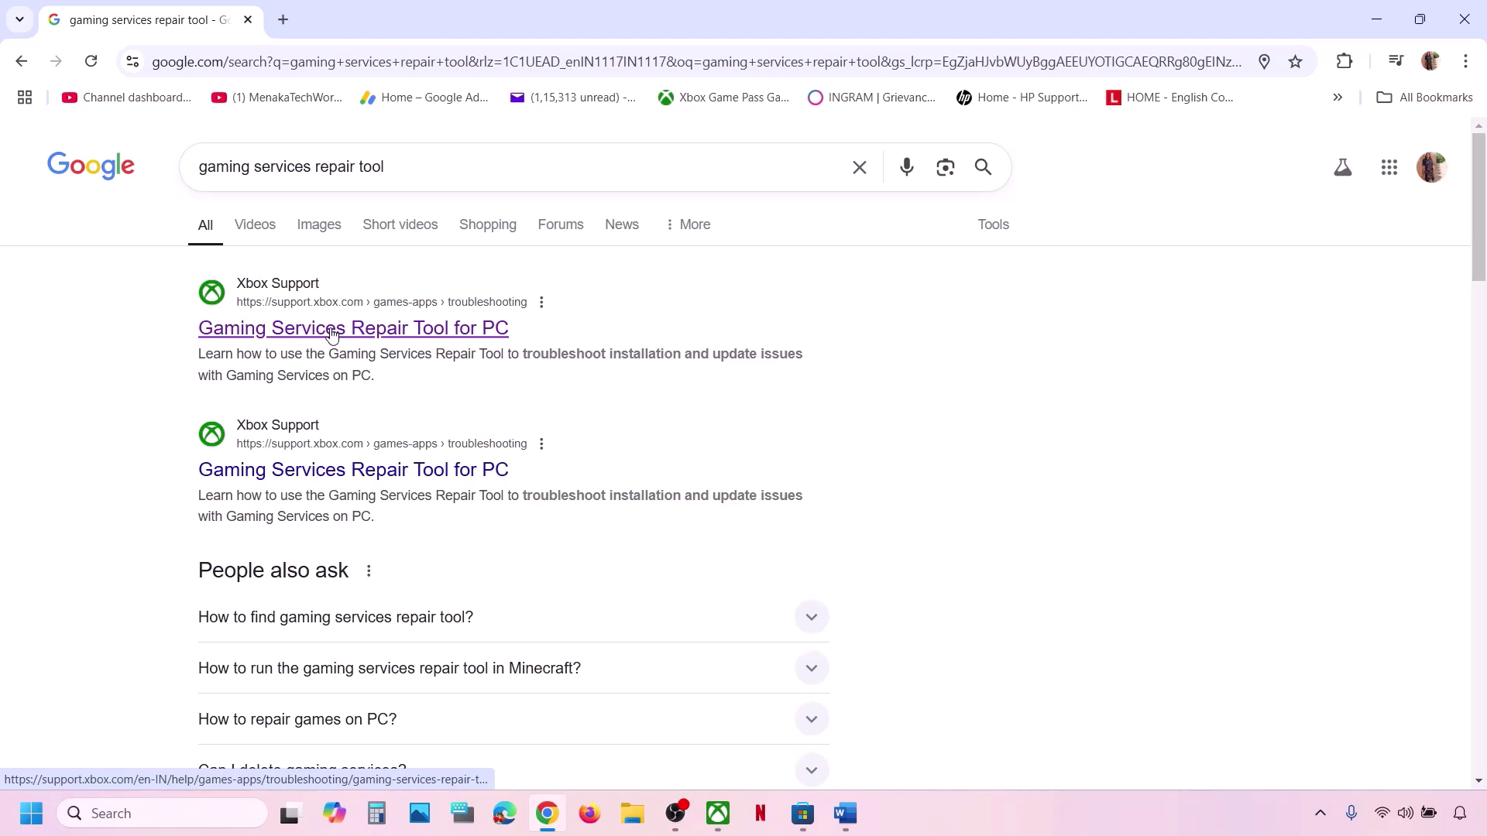
left_click(333, 335)
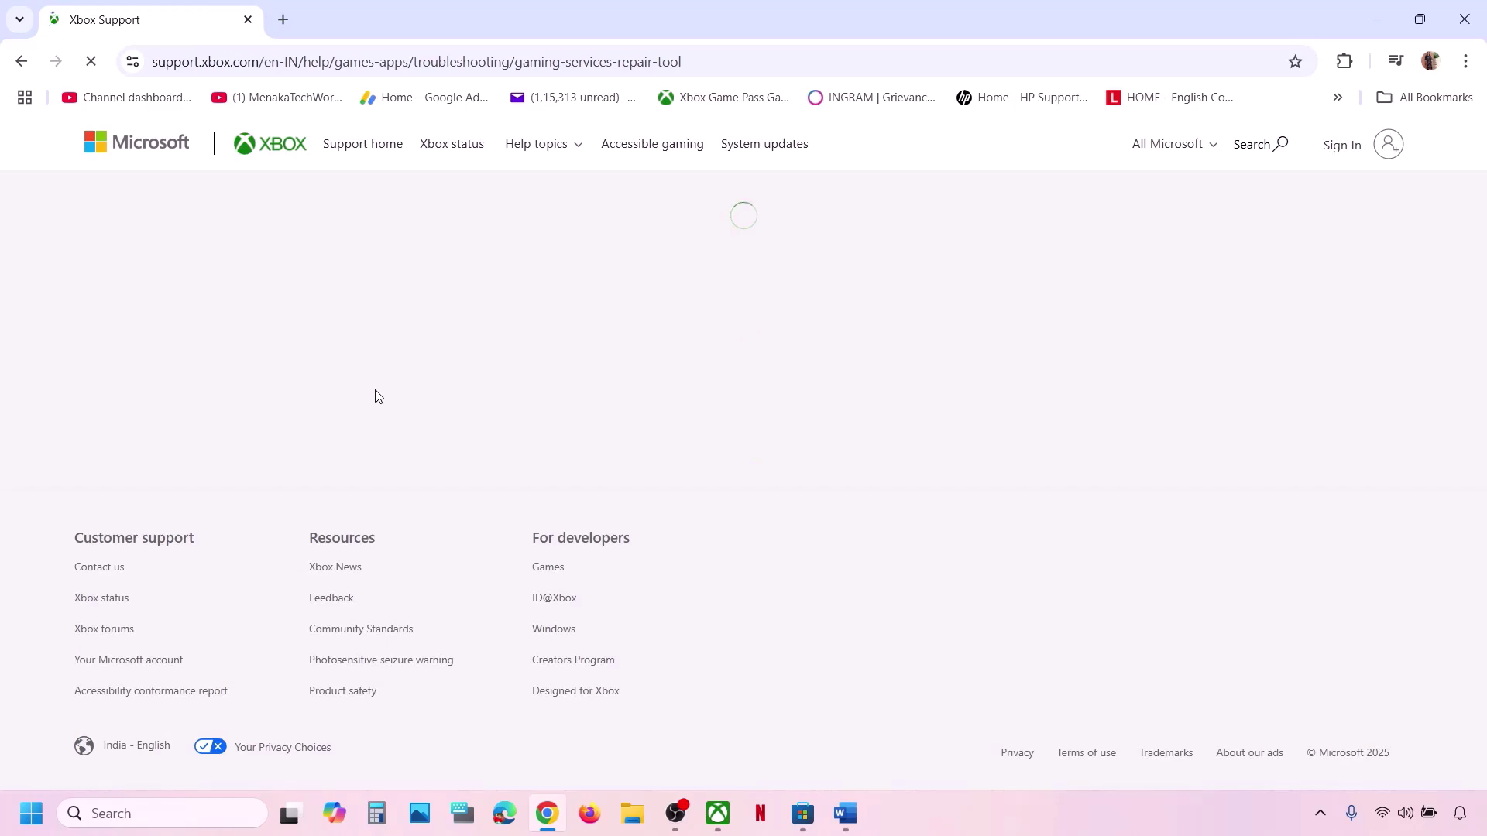
scroll(377, 395, "down", 4)
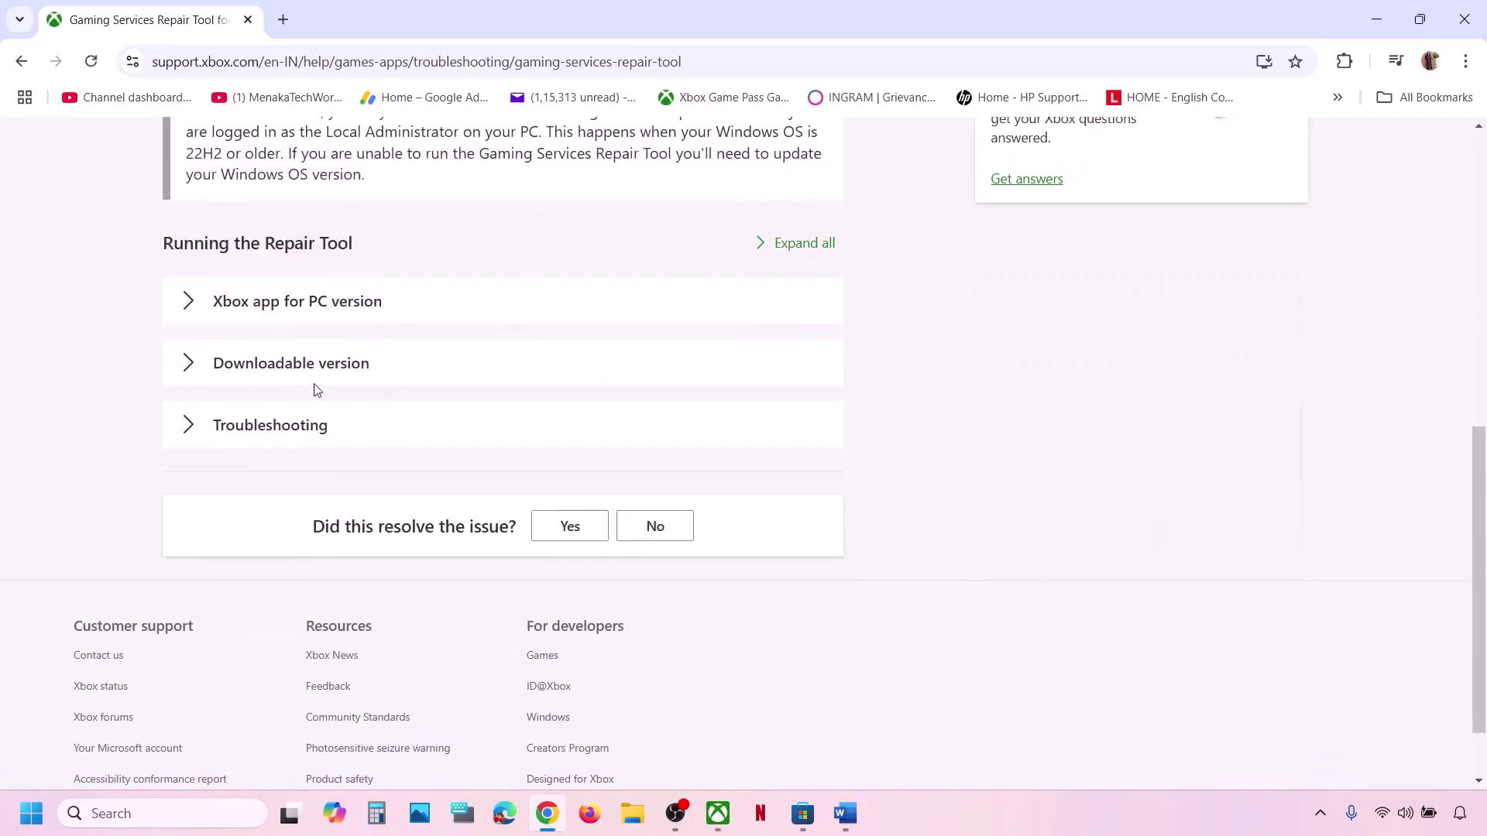
left_click(268, 364)
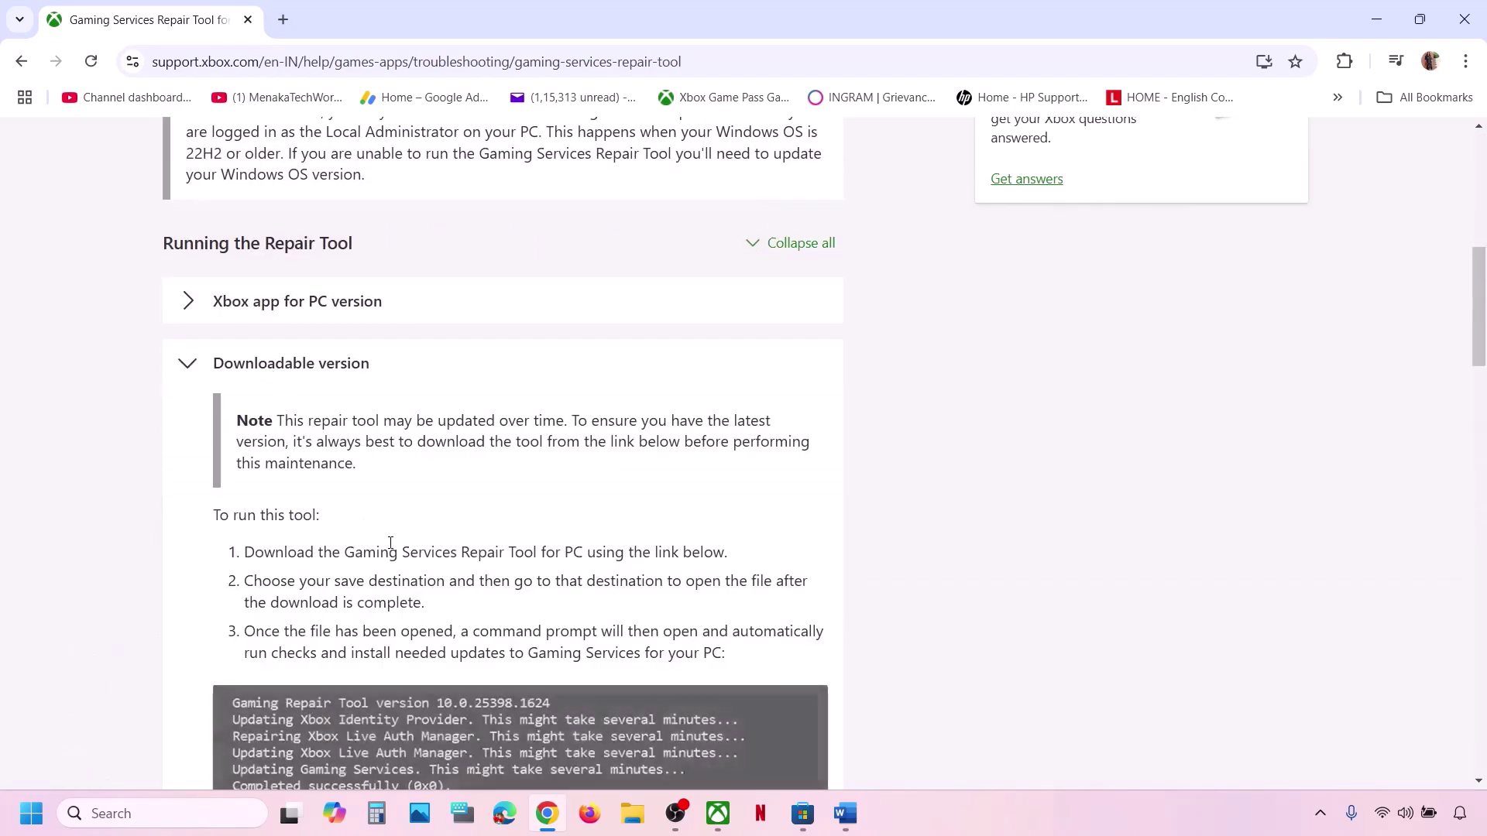
scroll(388, 540, "down", 6)
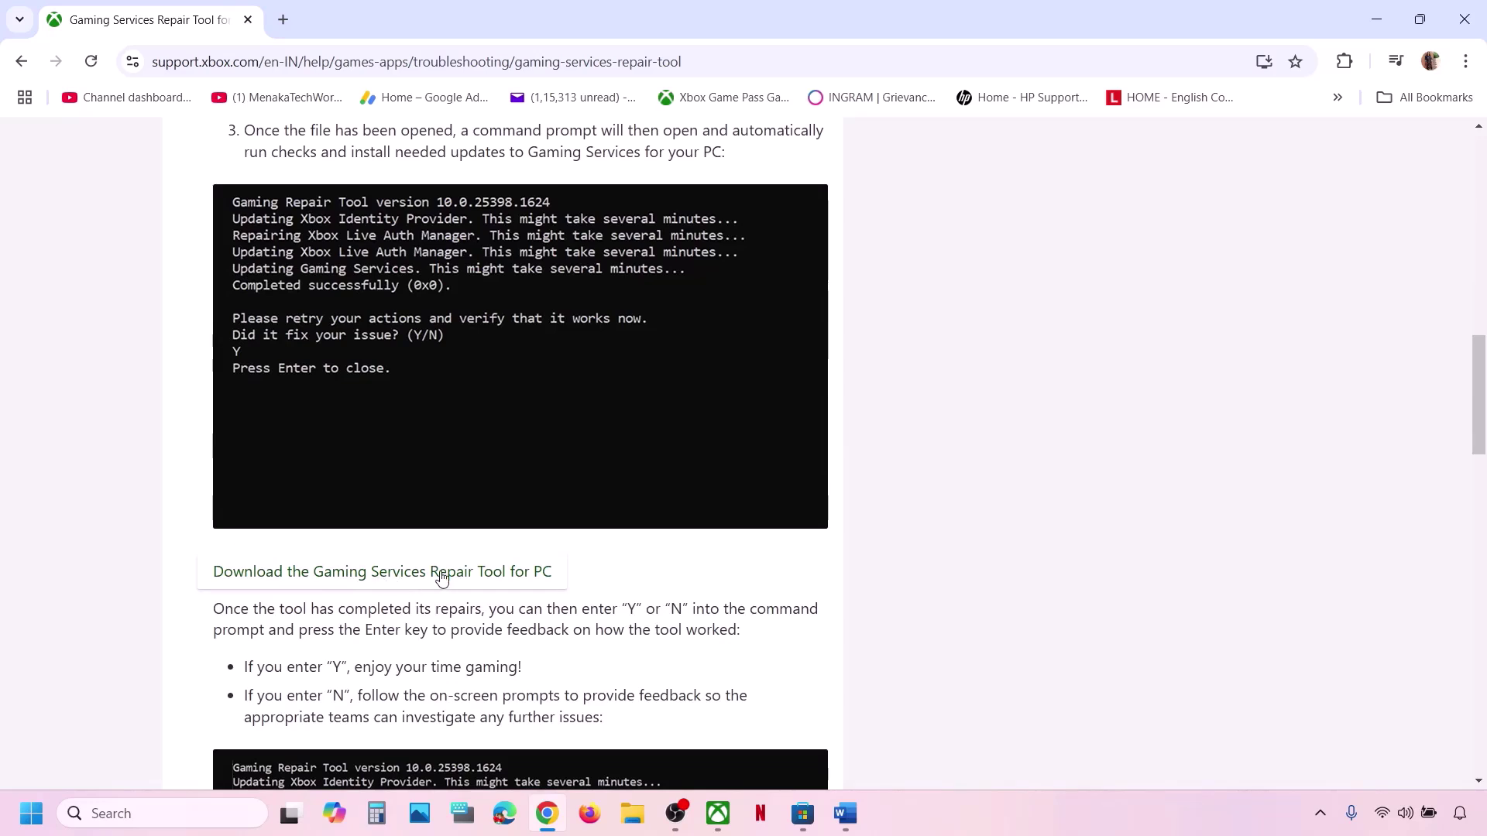
Download GamingRepairTool.exe, run it to successful completion (0x0), and close its console windows.
left_click(469, 578)
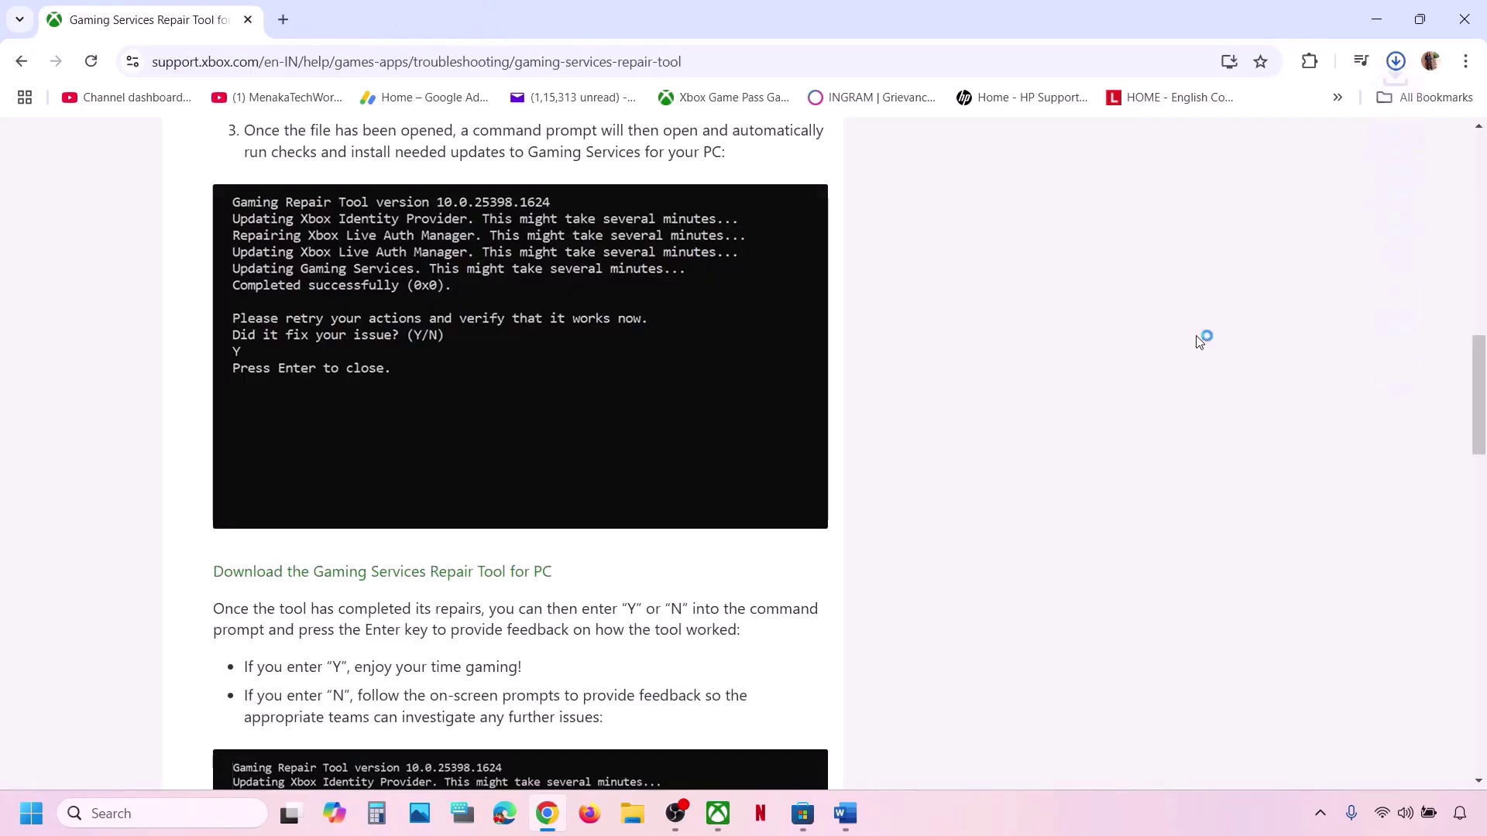
left_click(1224, 105)
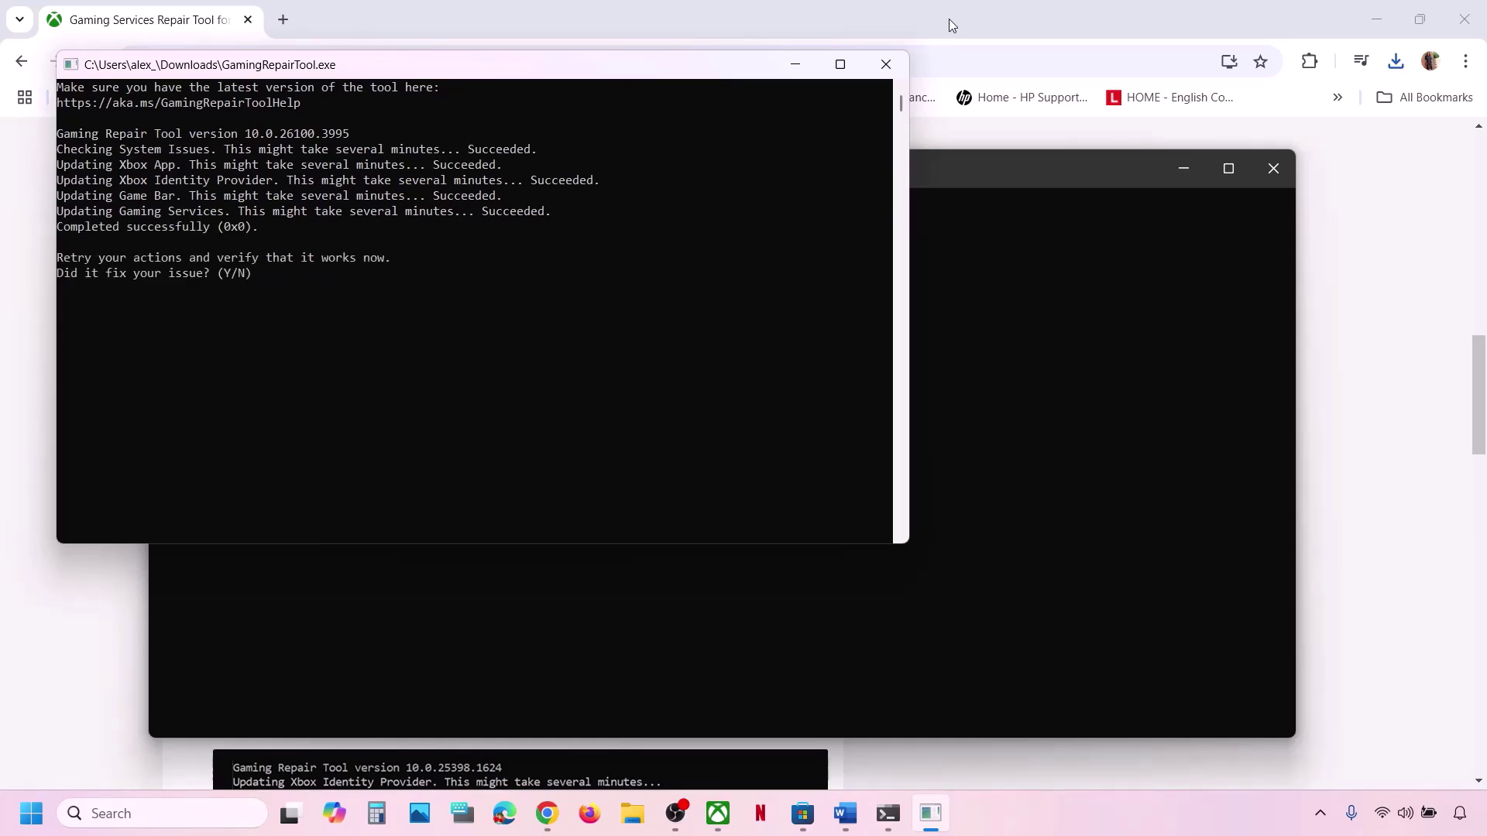
left_click(886, 64)
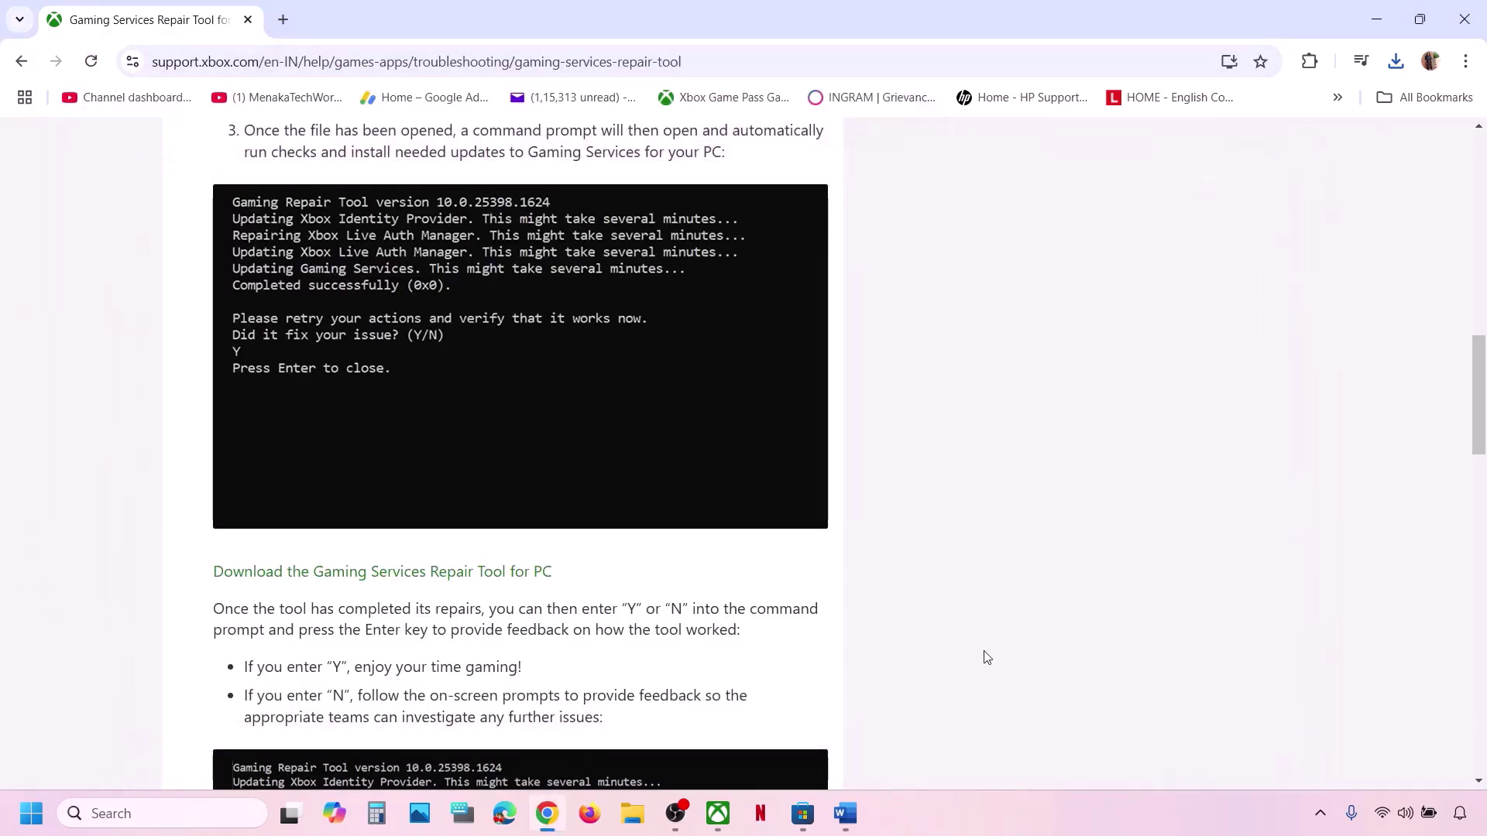
Highlight the Step 2 note, open Windows Settings with Win+I, and bring the Xbox app forward.
left_click(845, 814)
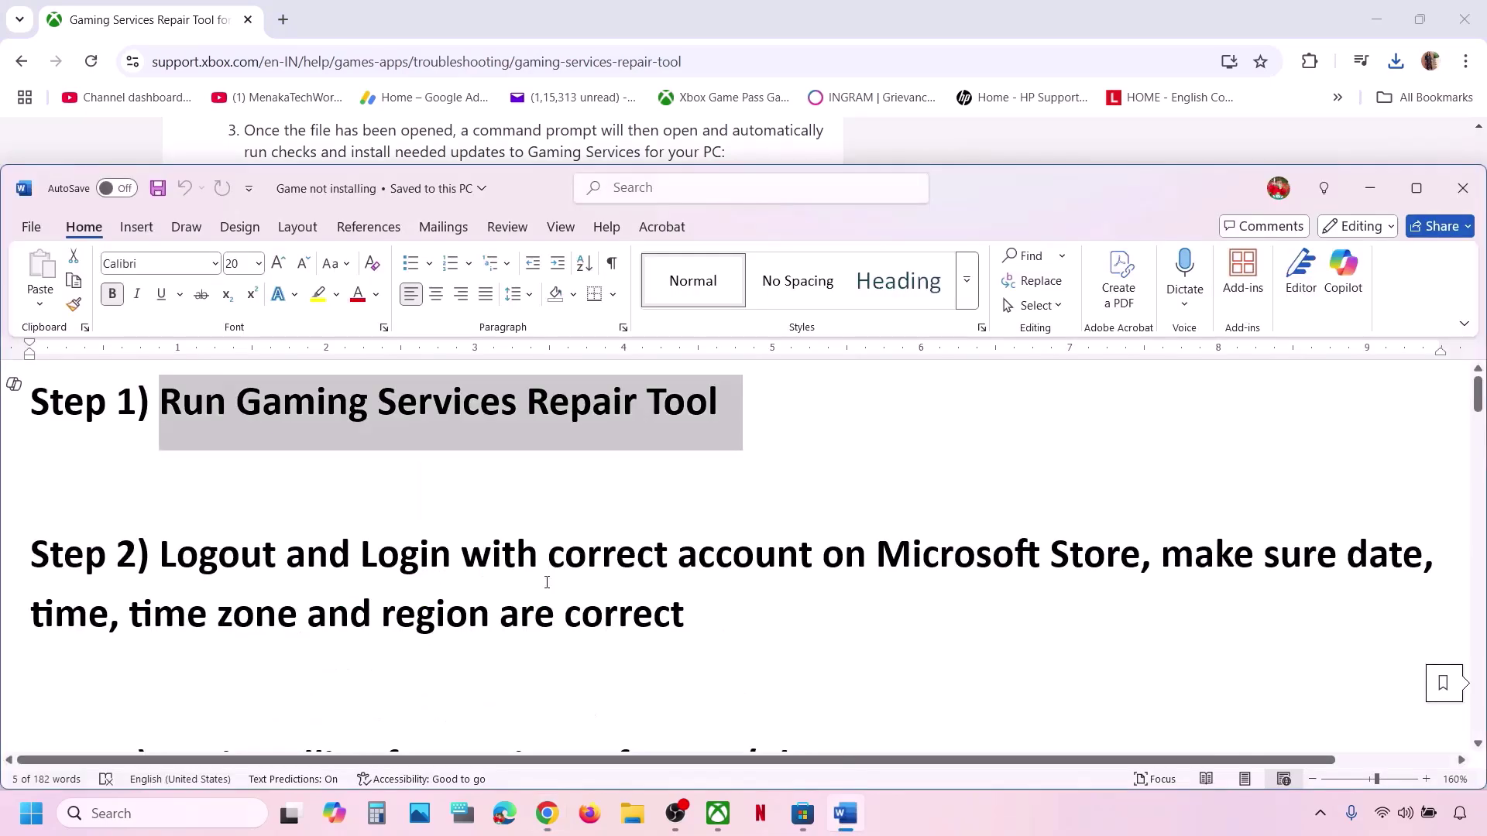
left_click_drag(207, 566, 805, 635)
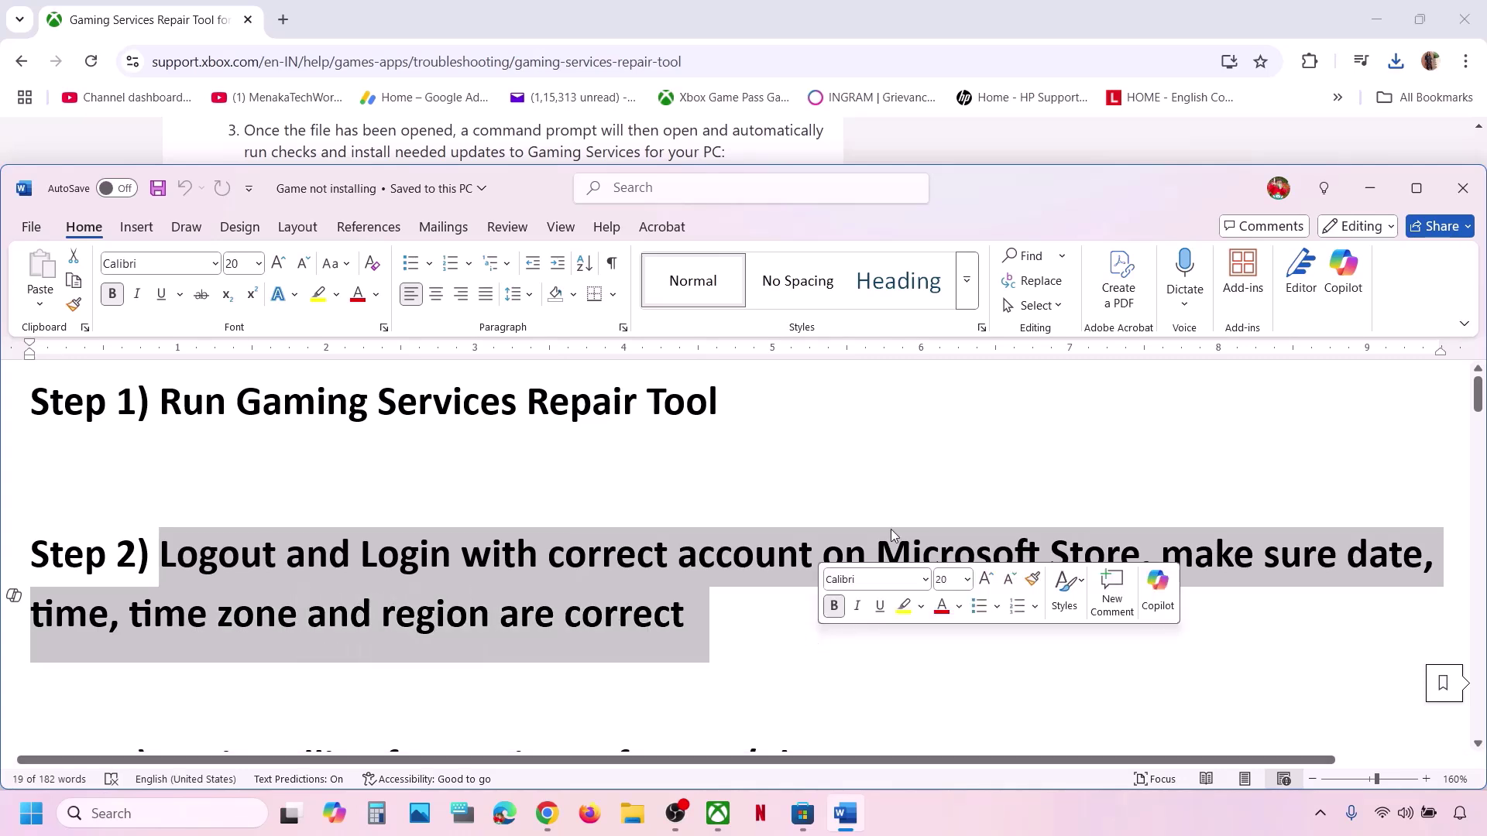
left_click(1021, 55)
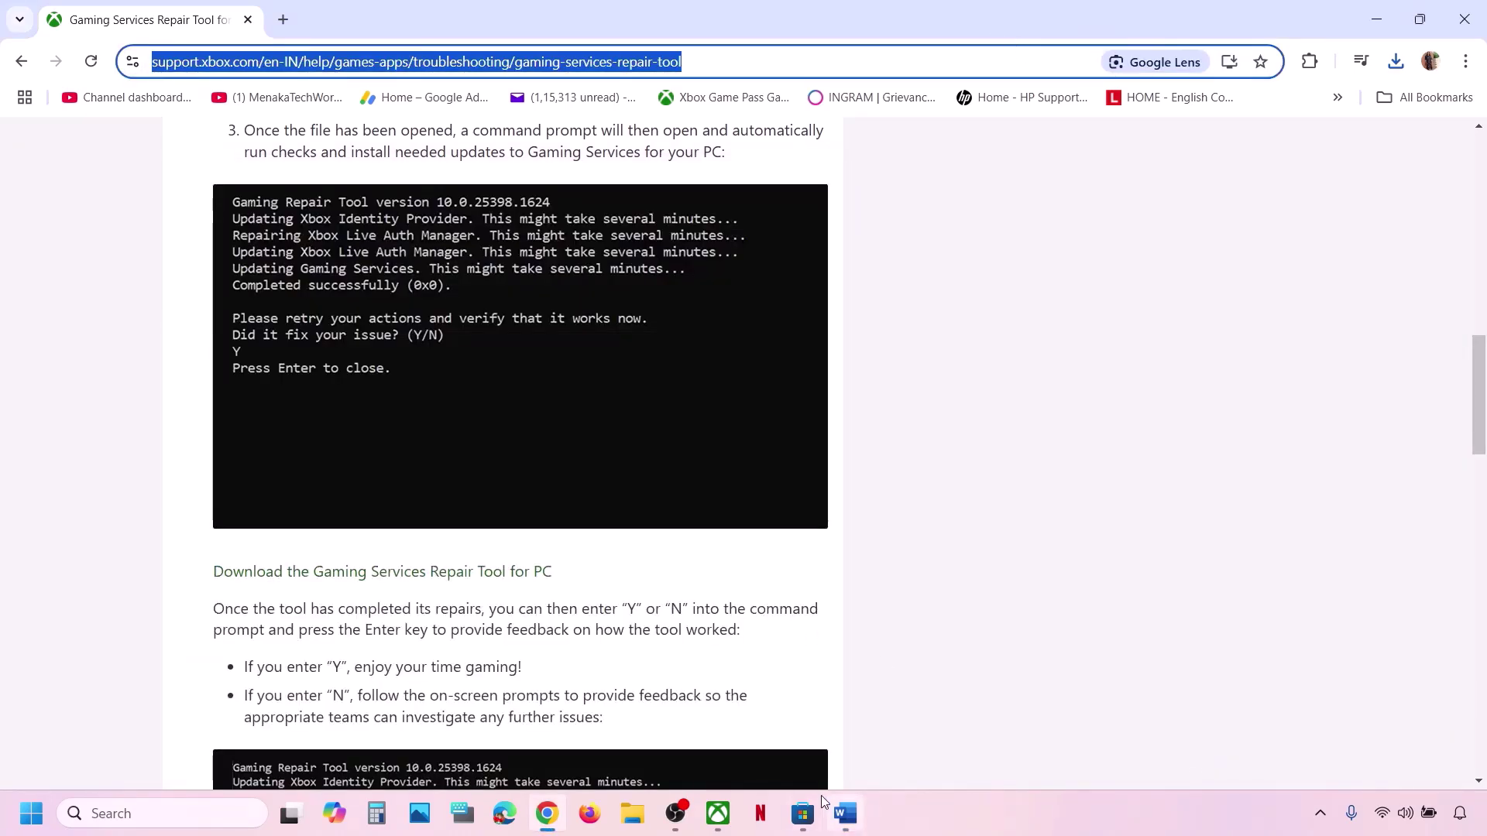
mouse_move(537, 834)
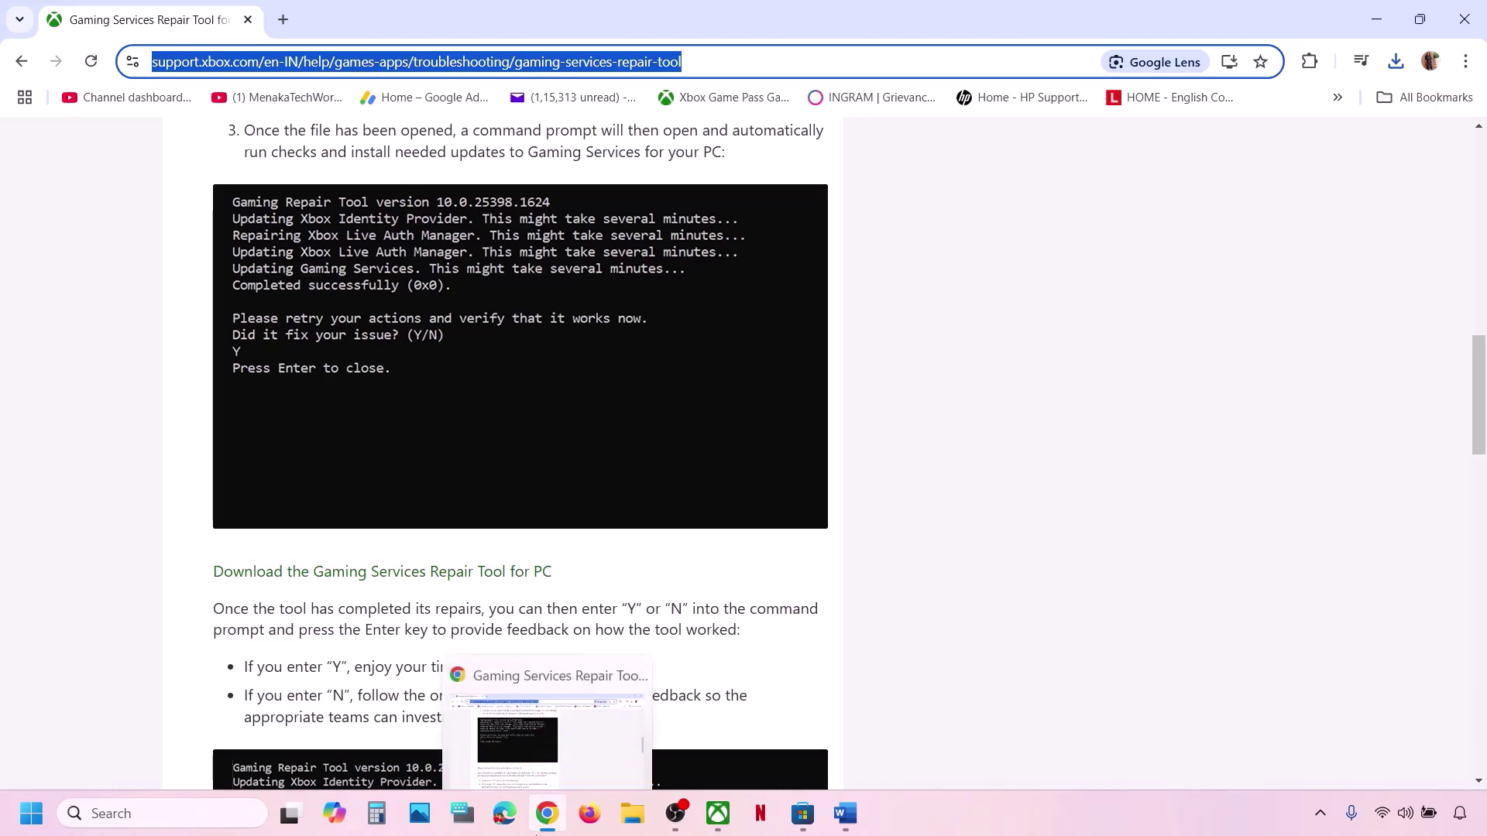
key("super+i")
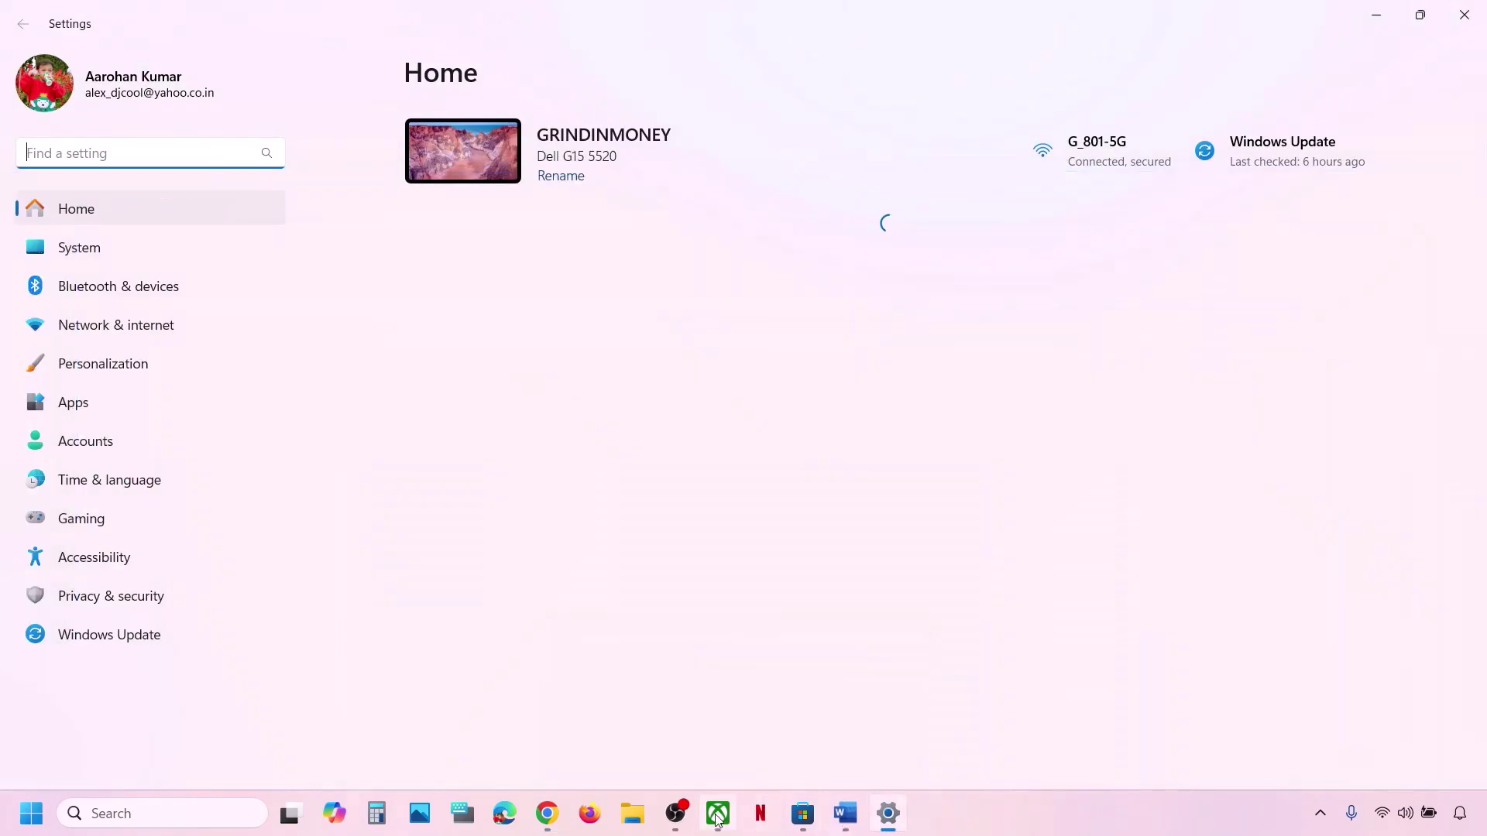
left_click(718, 817)
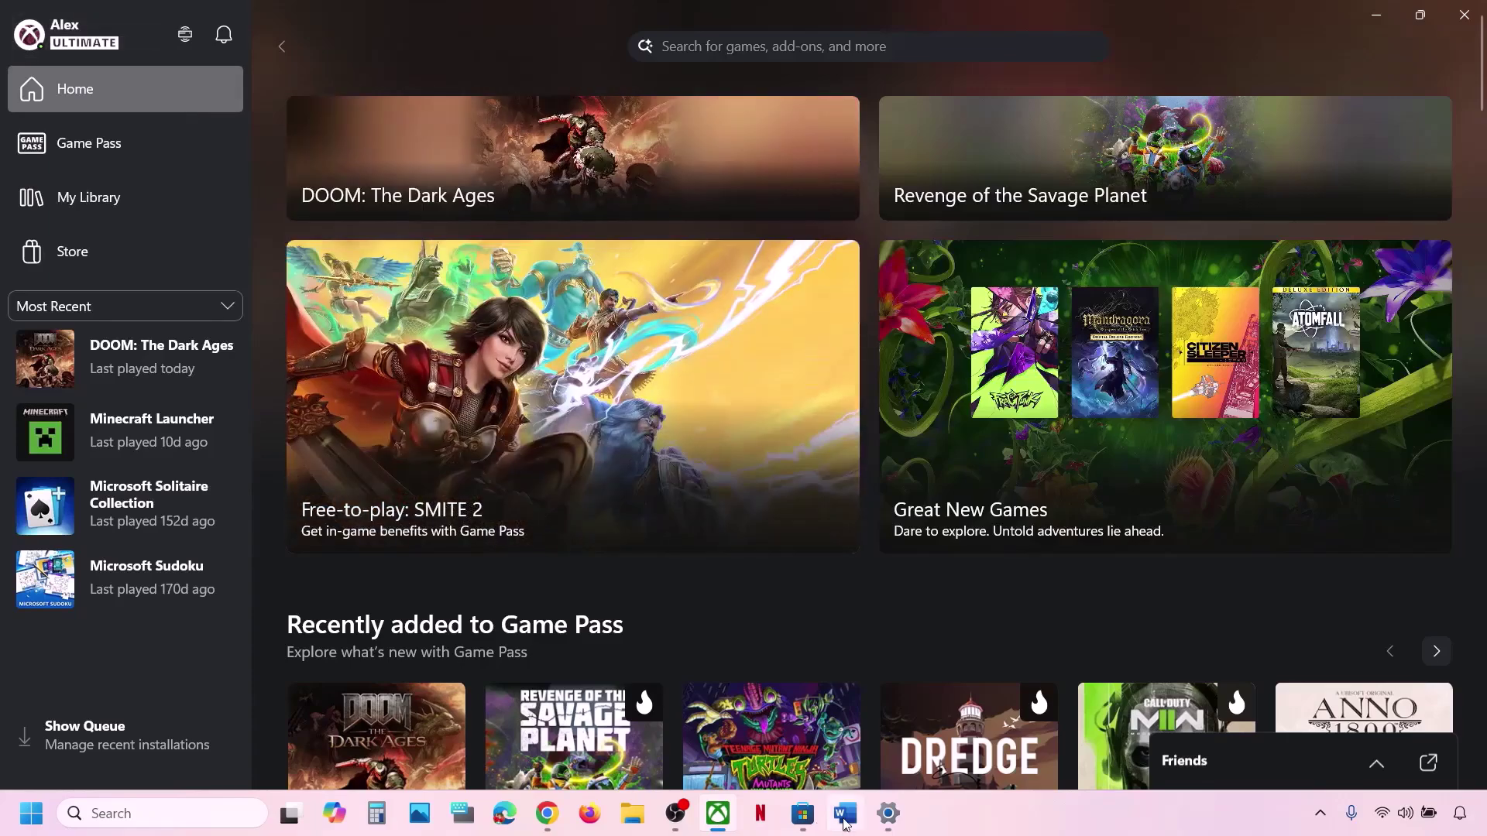
Sign out of the Microsoft Store account from its profile menu.
left_click(802, 822)
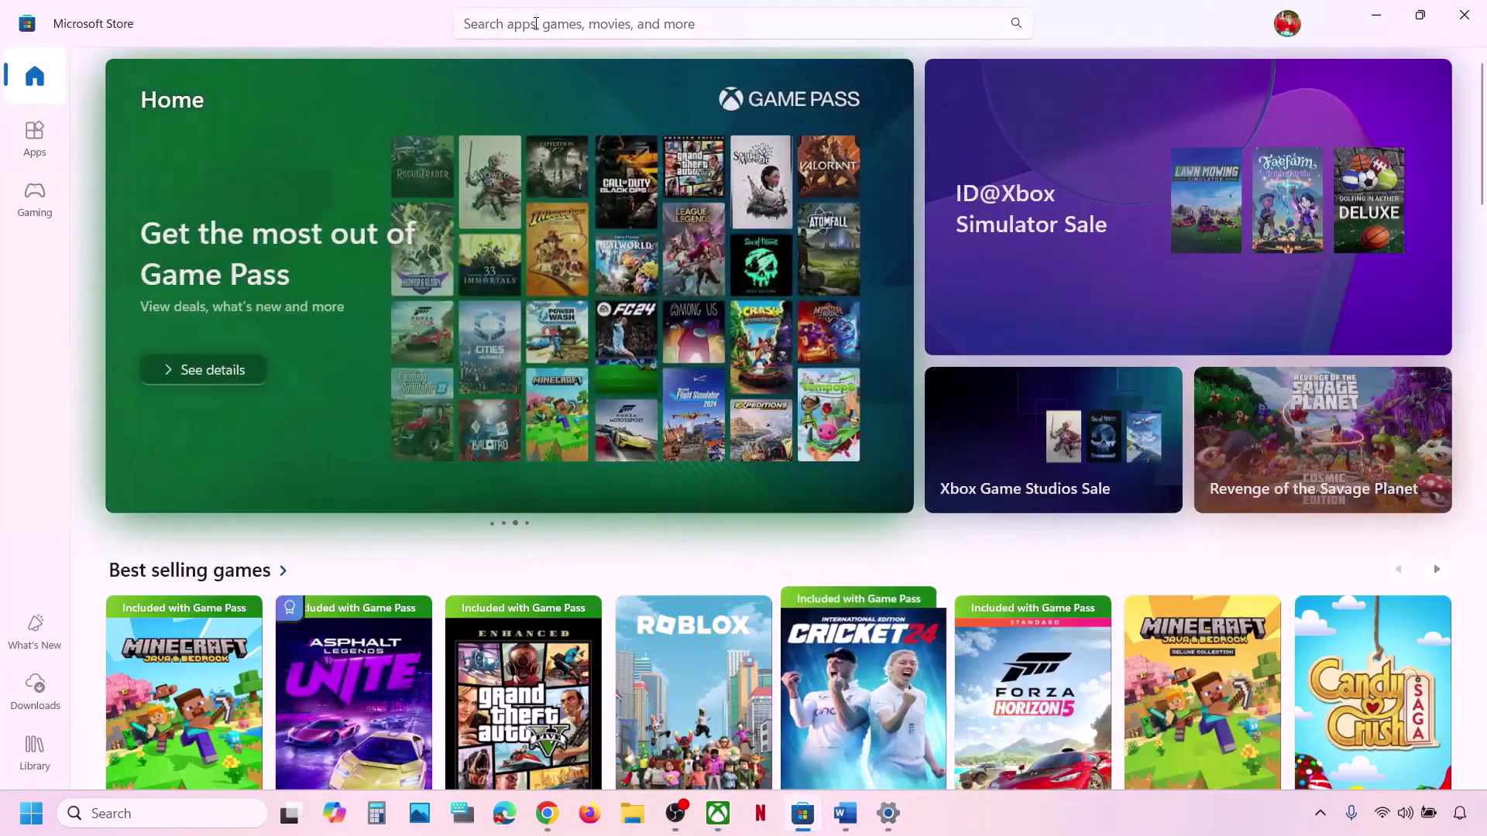
left_click(1289, 28)
left_click(1090, 113)
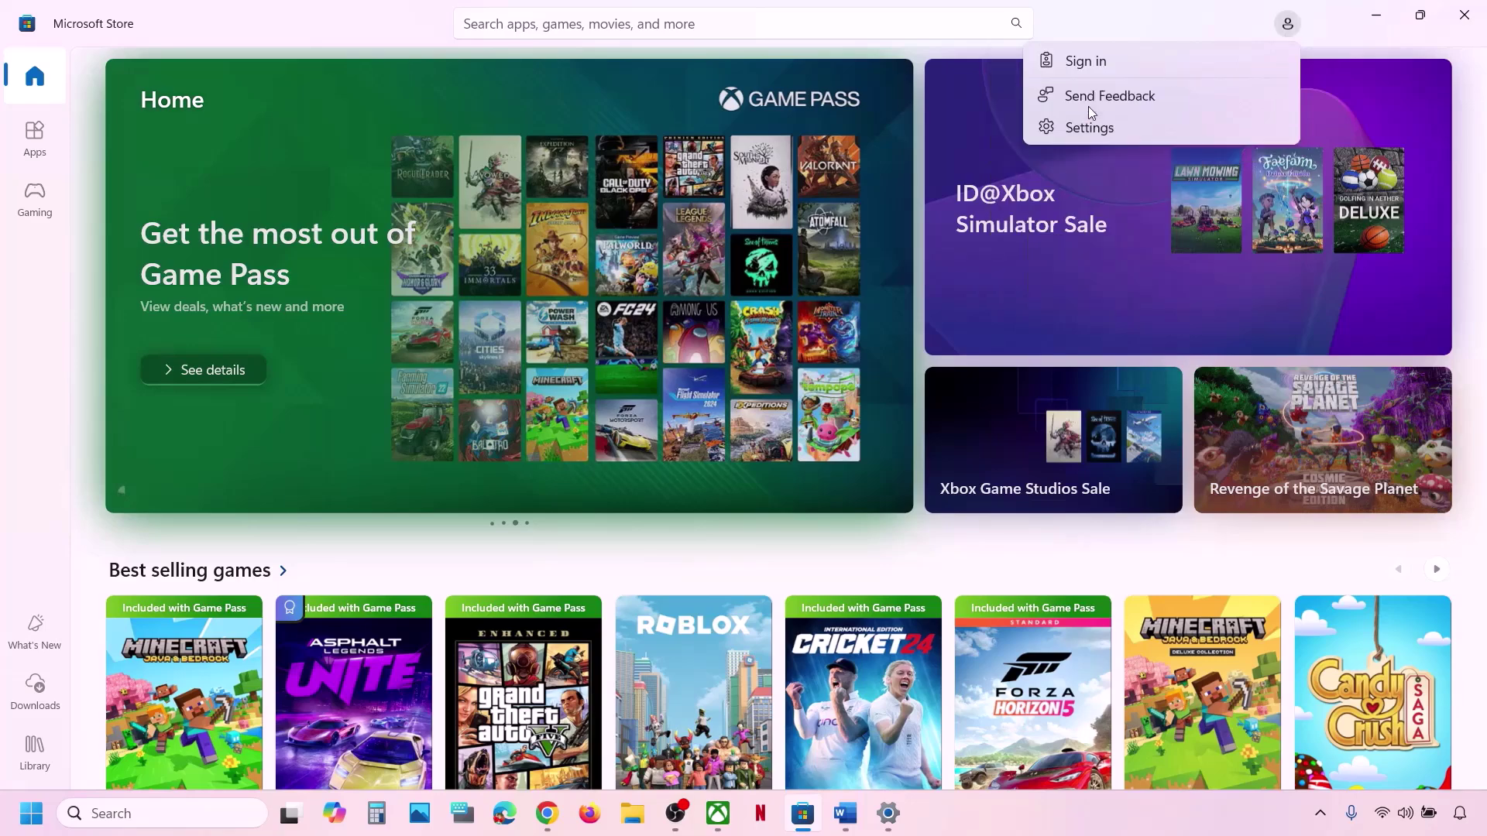
Sign back in to the Store with the correct Microsoft account, entering the account PIN.
left_click(1095, 66)
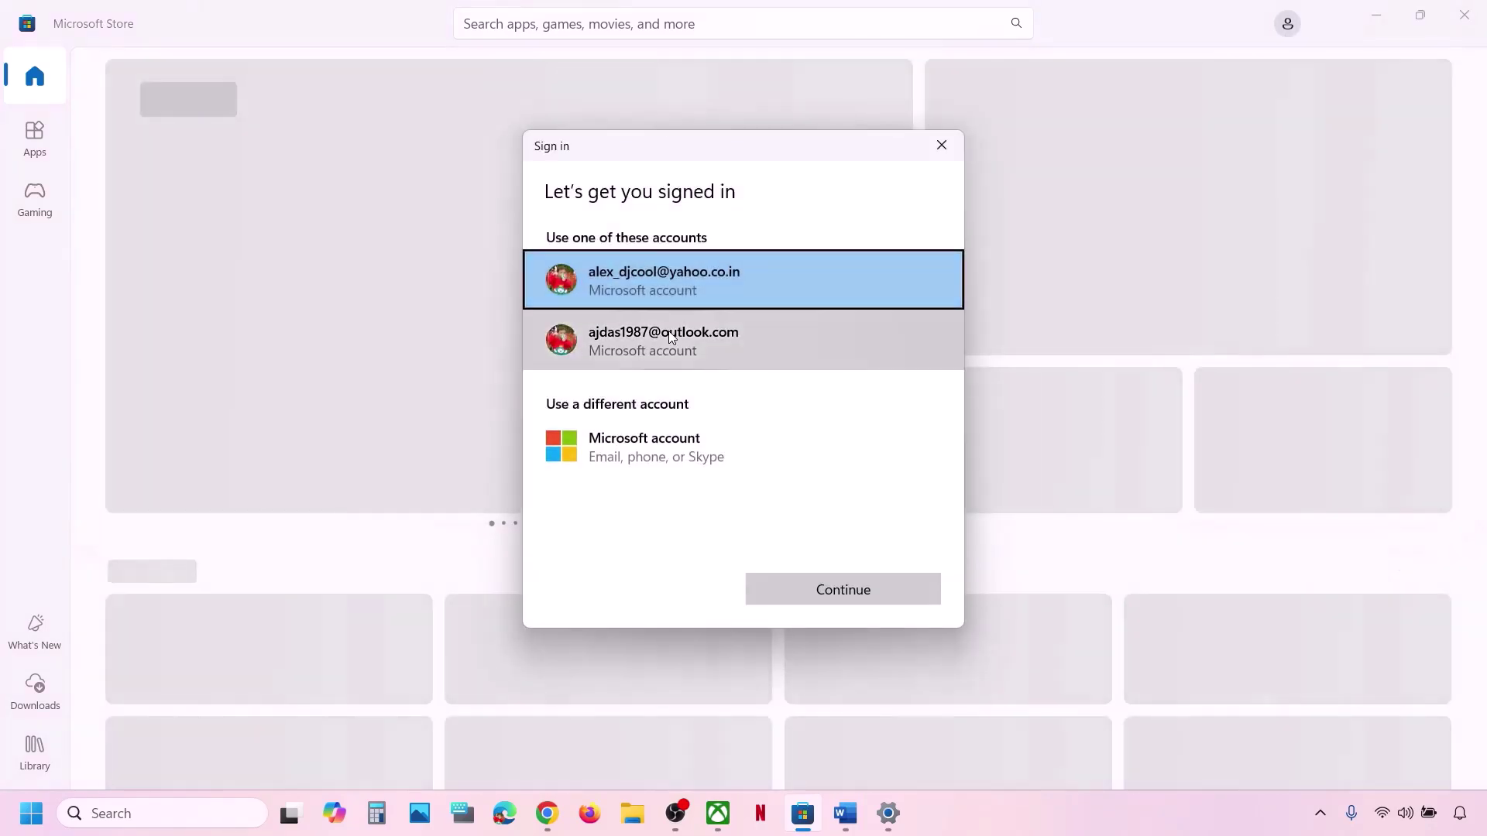
left_click(728, 334)
left_click(849, 592)
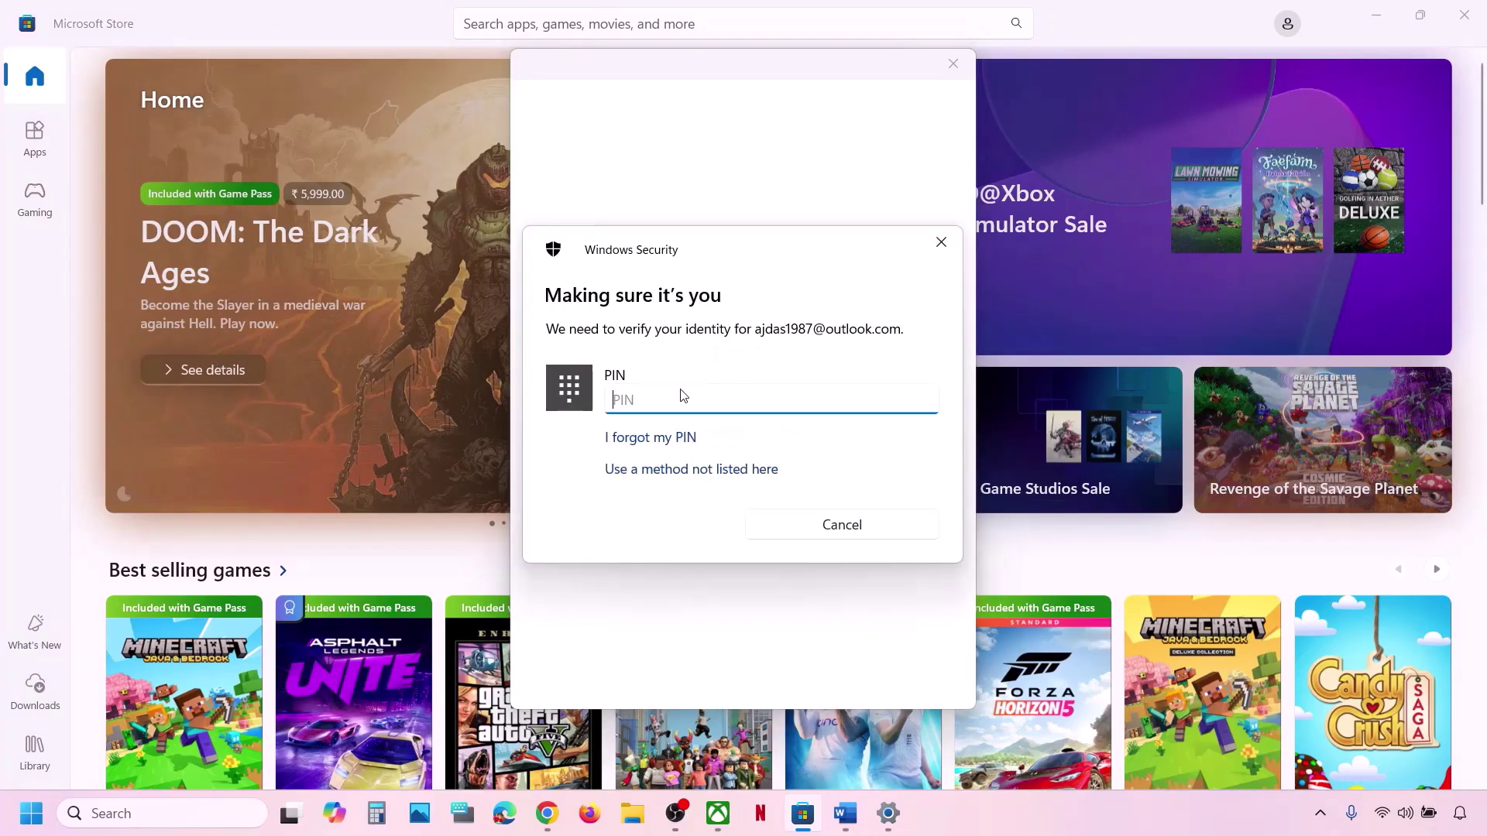
type("1234")
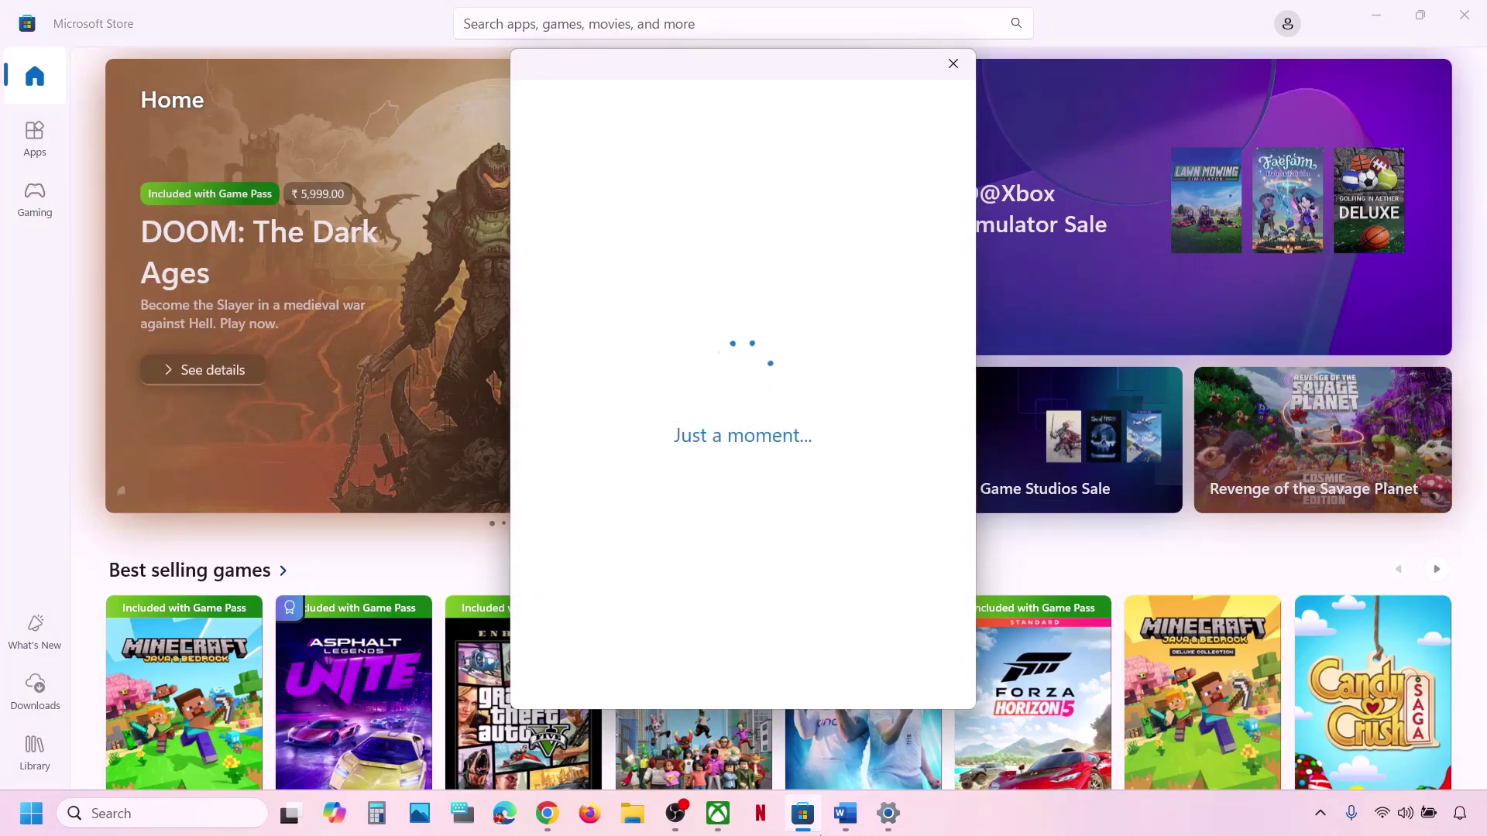
left_click(718, 814)
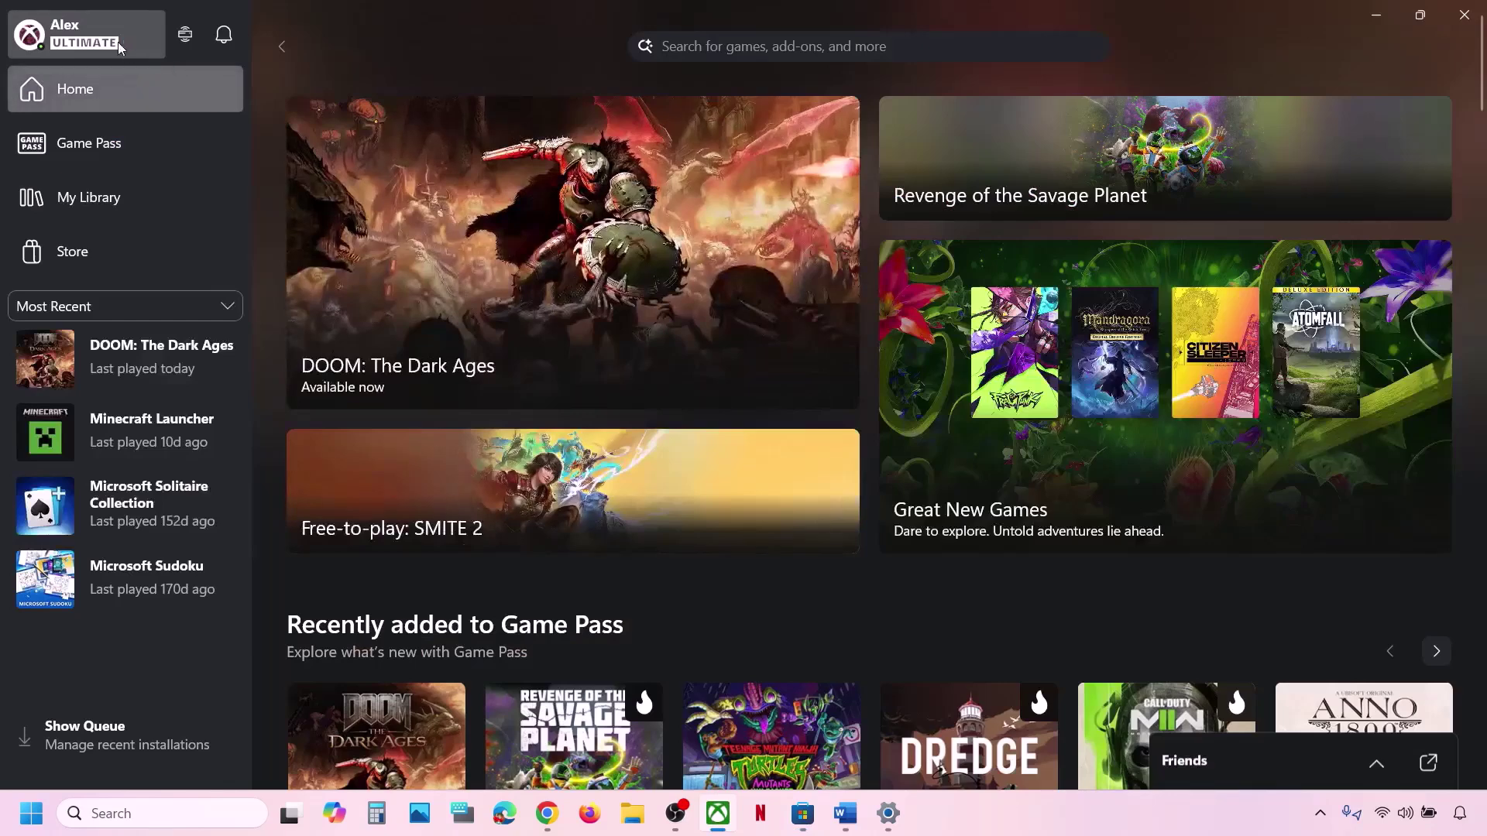
Sign out of the Xbox app and sign back in with the correct Microsoft account.
left_click(118, 43)
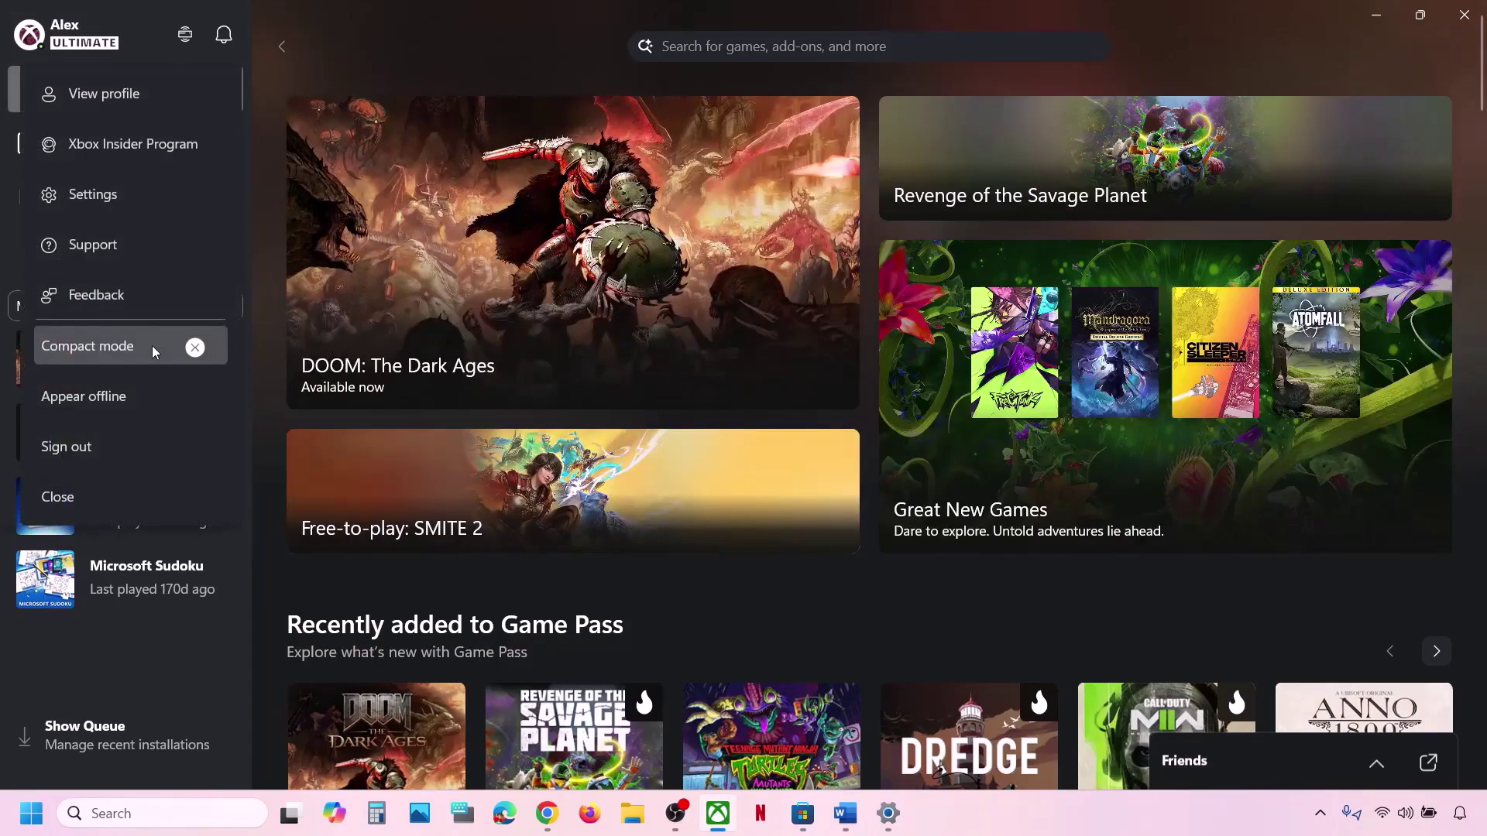
left_click(85, 447)
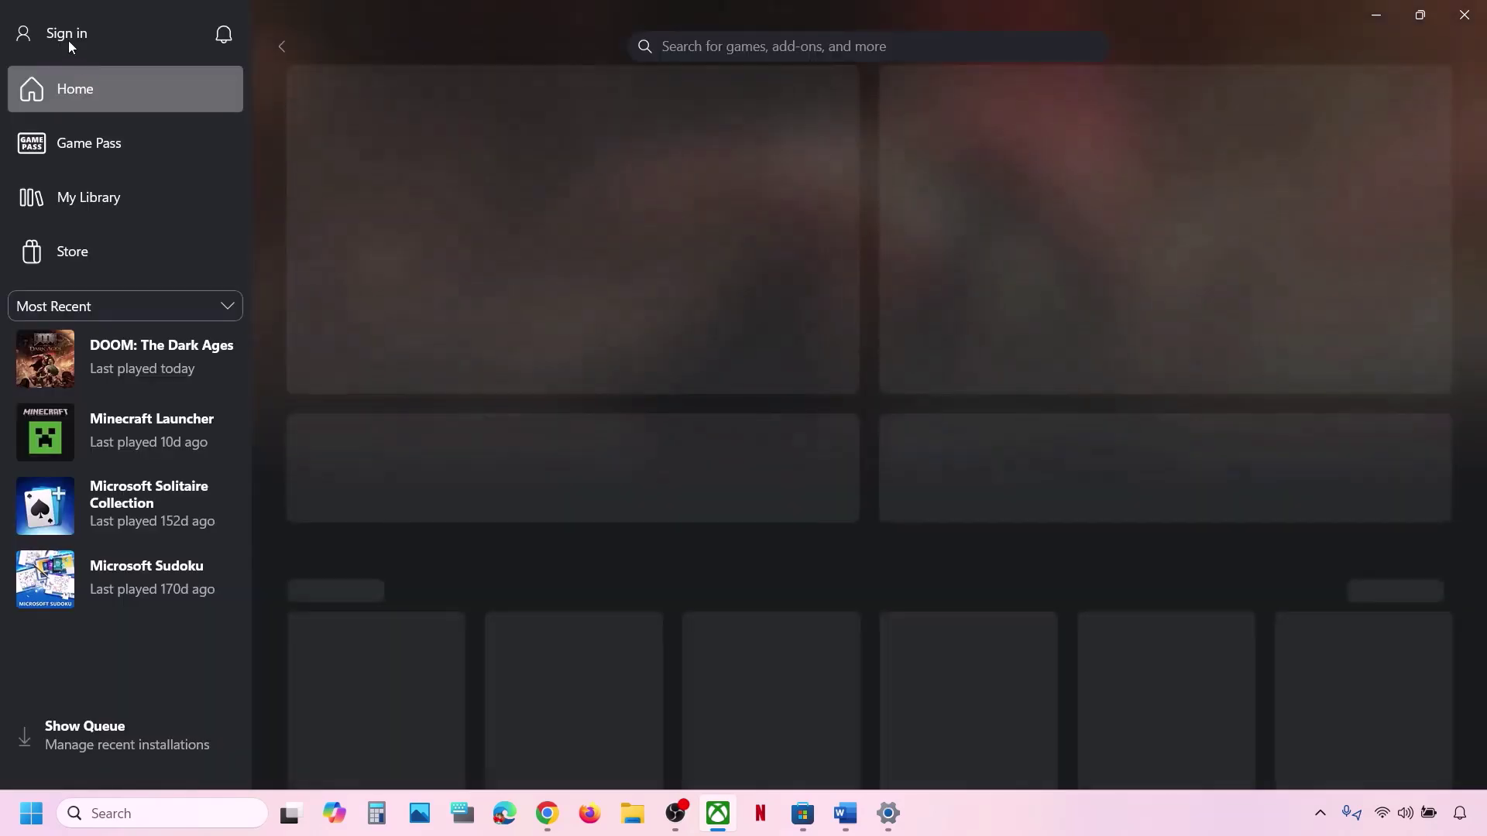
left_click(68, 40)
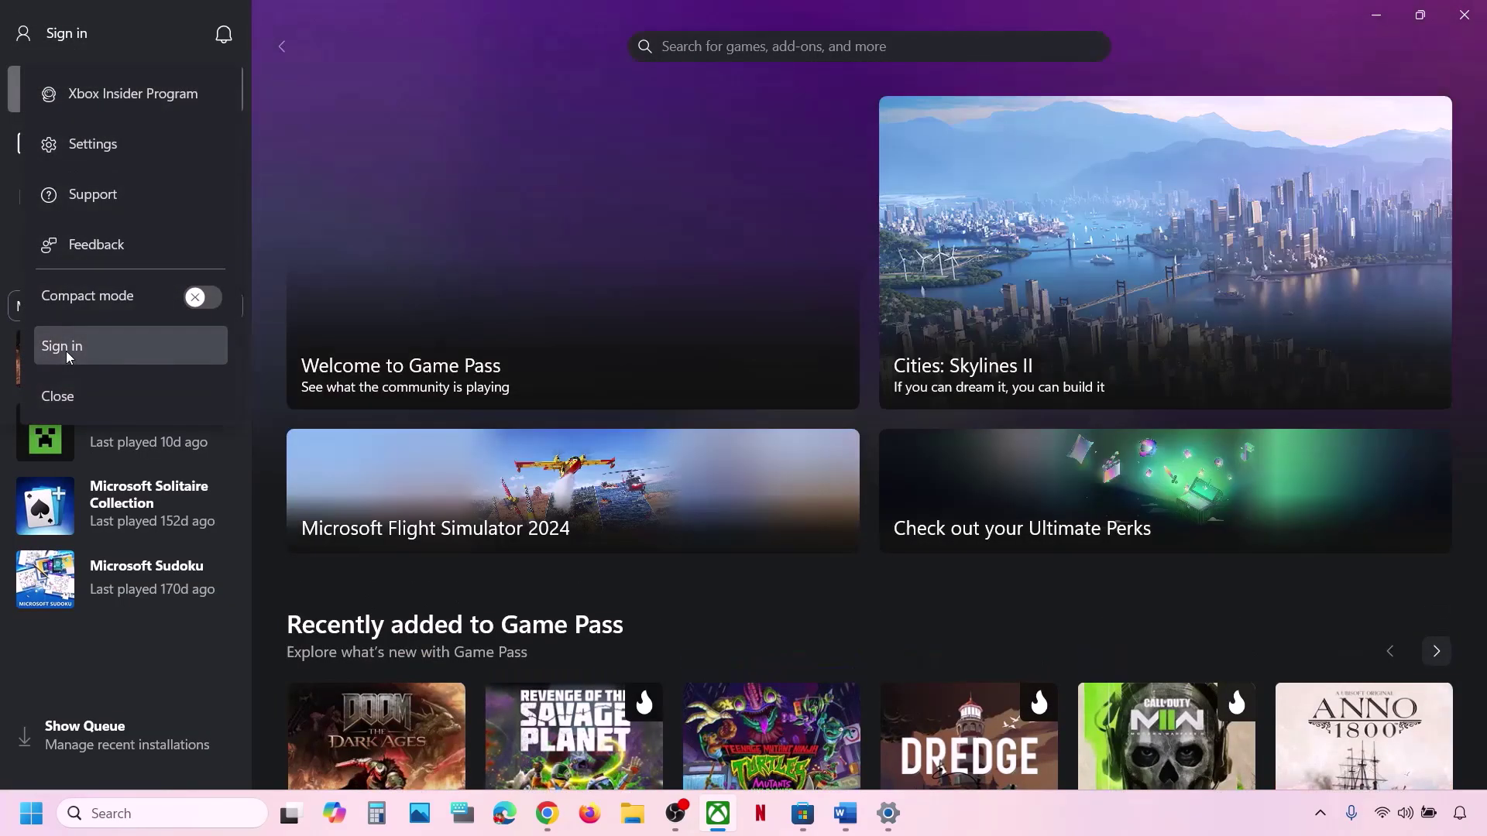
left_click(66, 349)
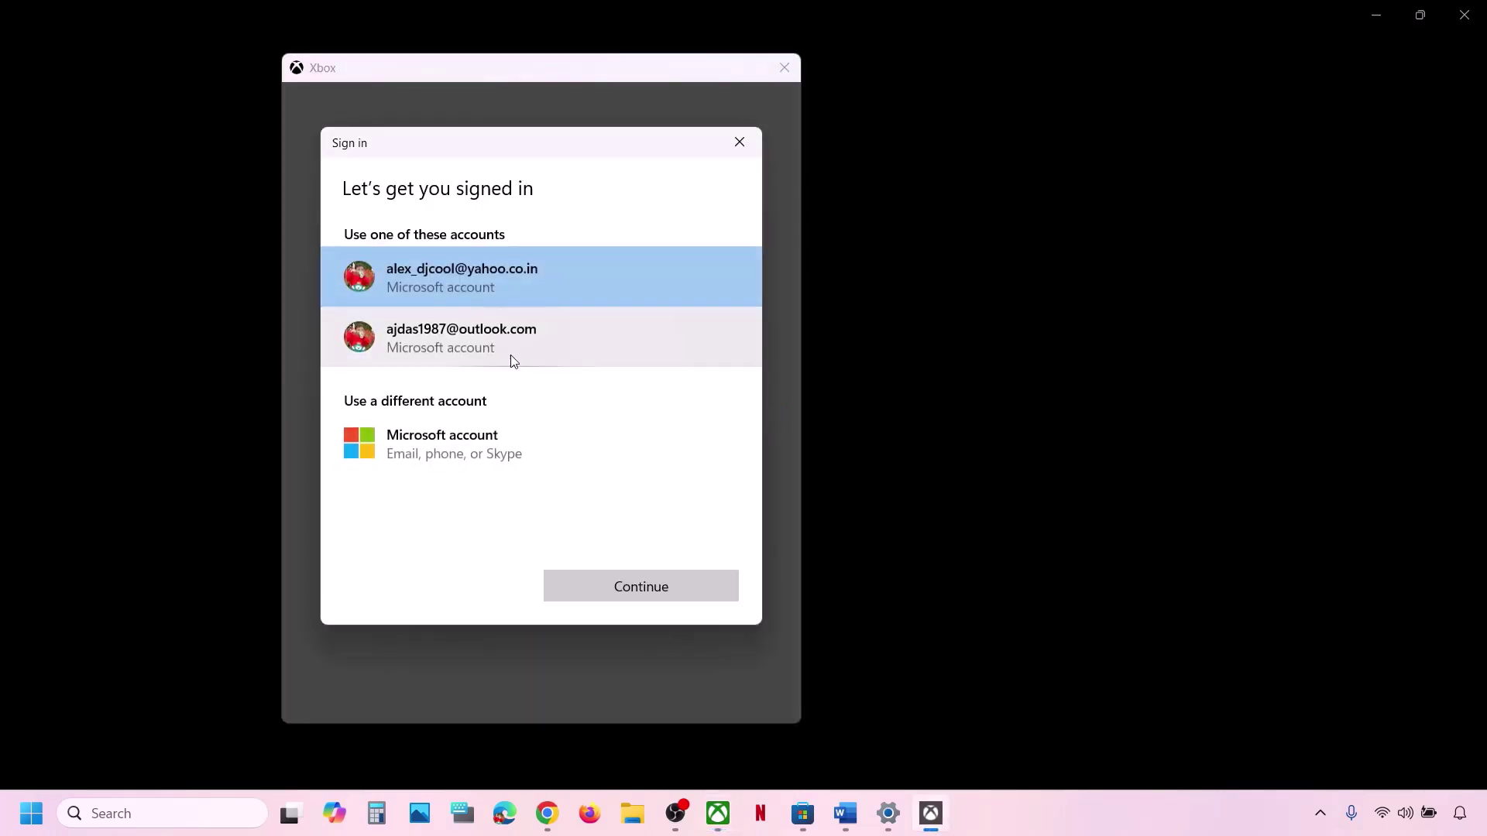
left_click(504, 347)
left_click(703, 590)
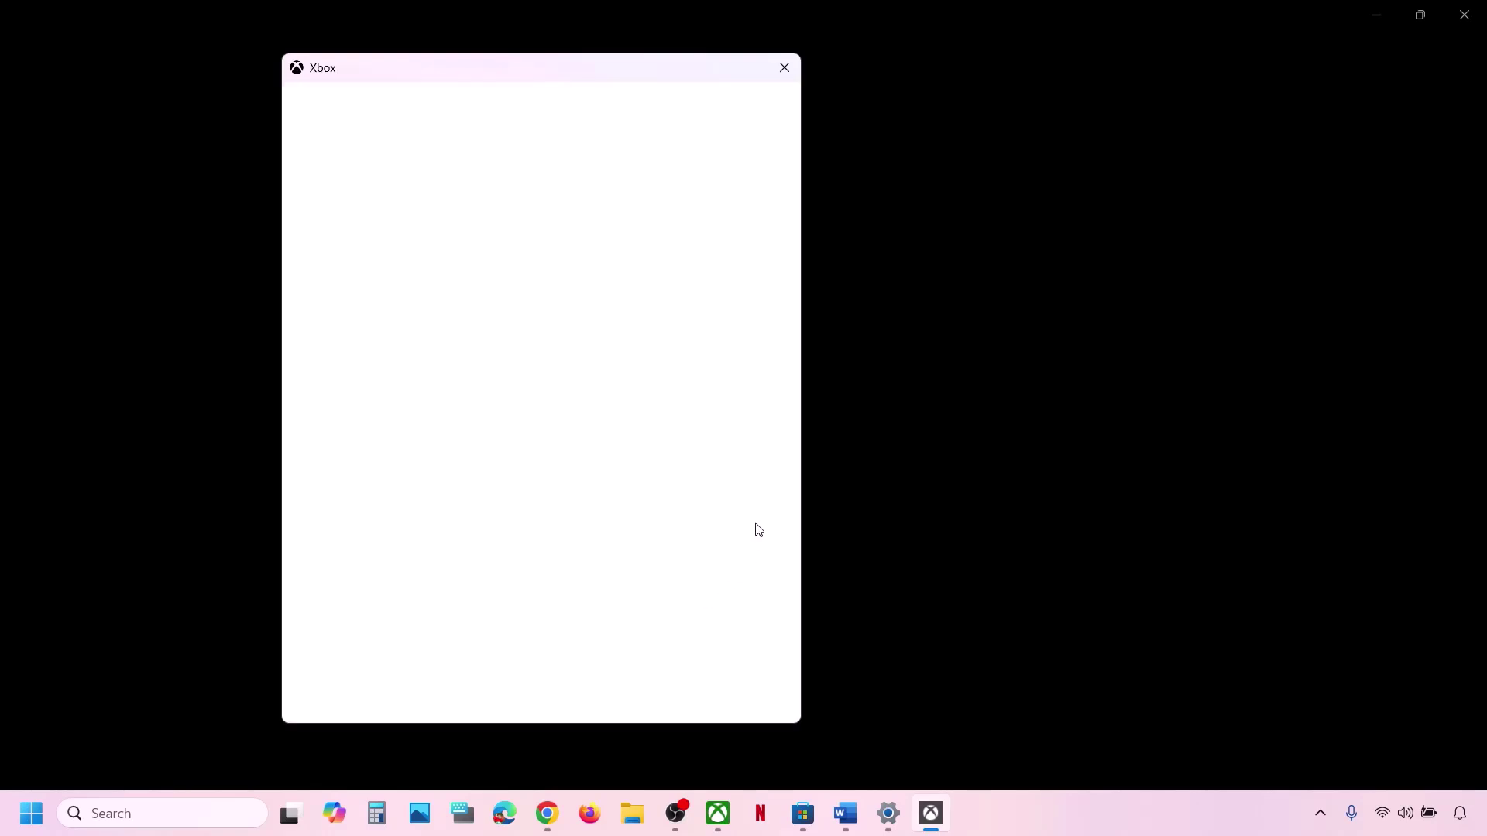
left_click(616, 692)
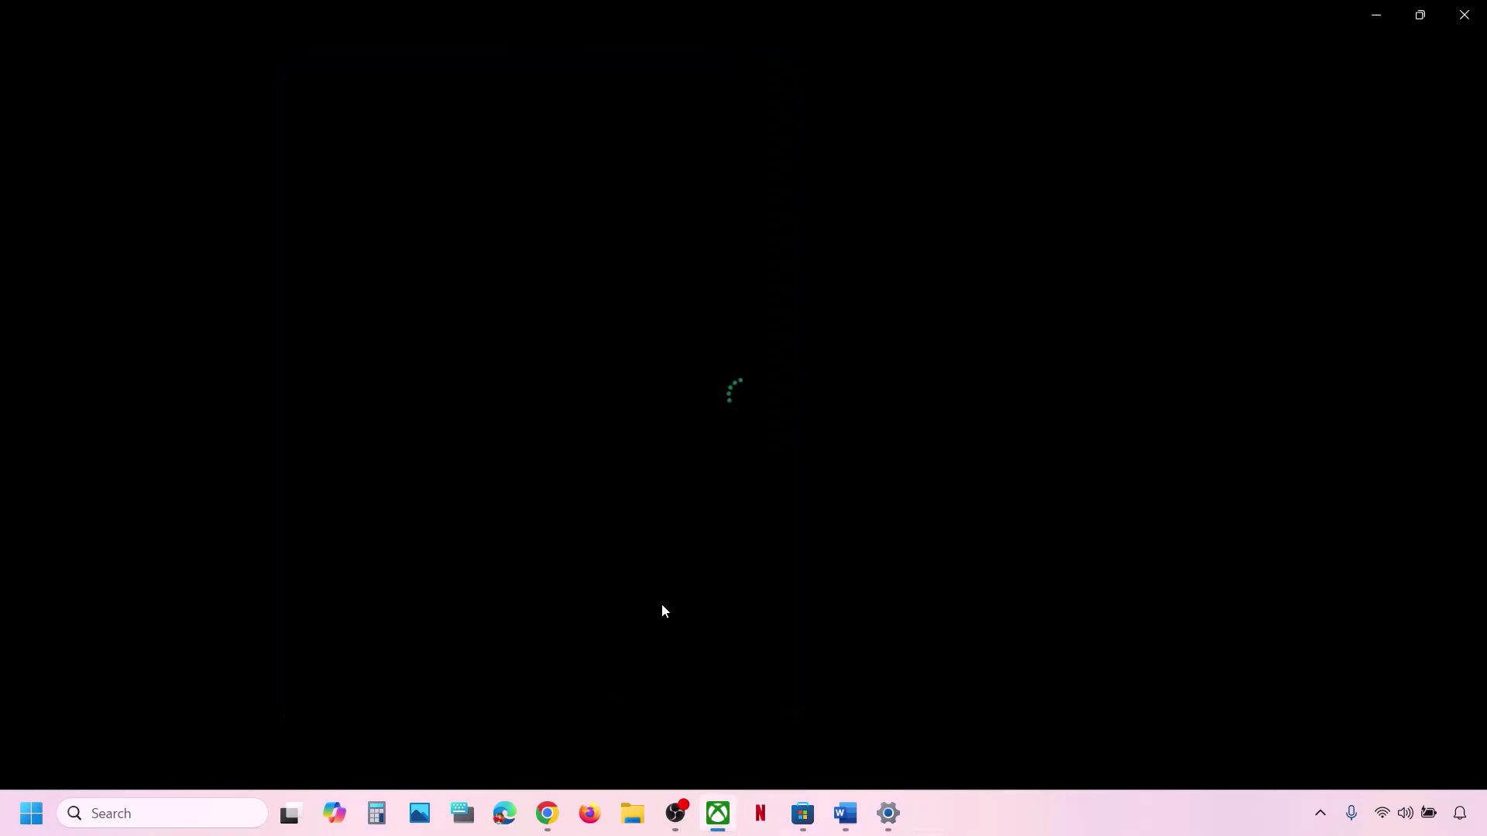
left_click(875, 709)
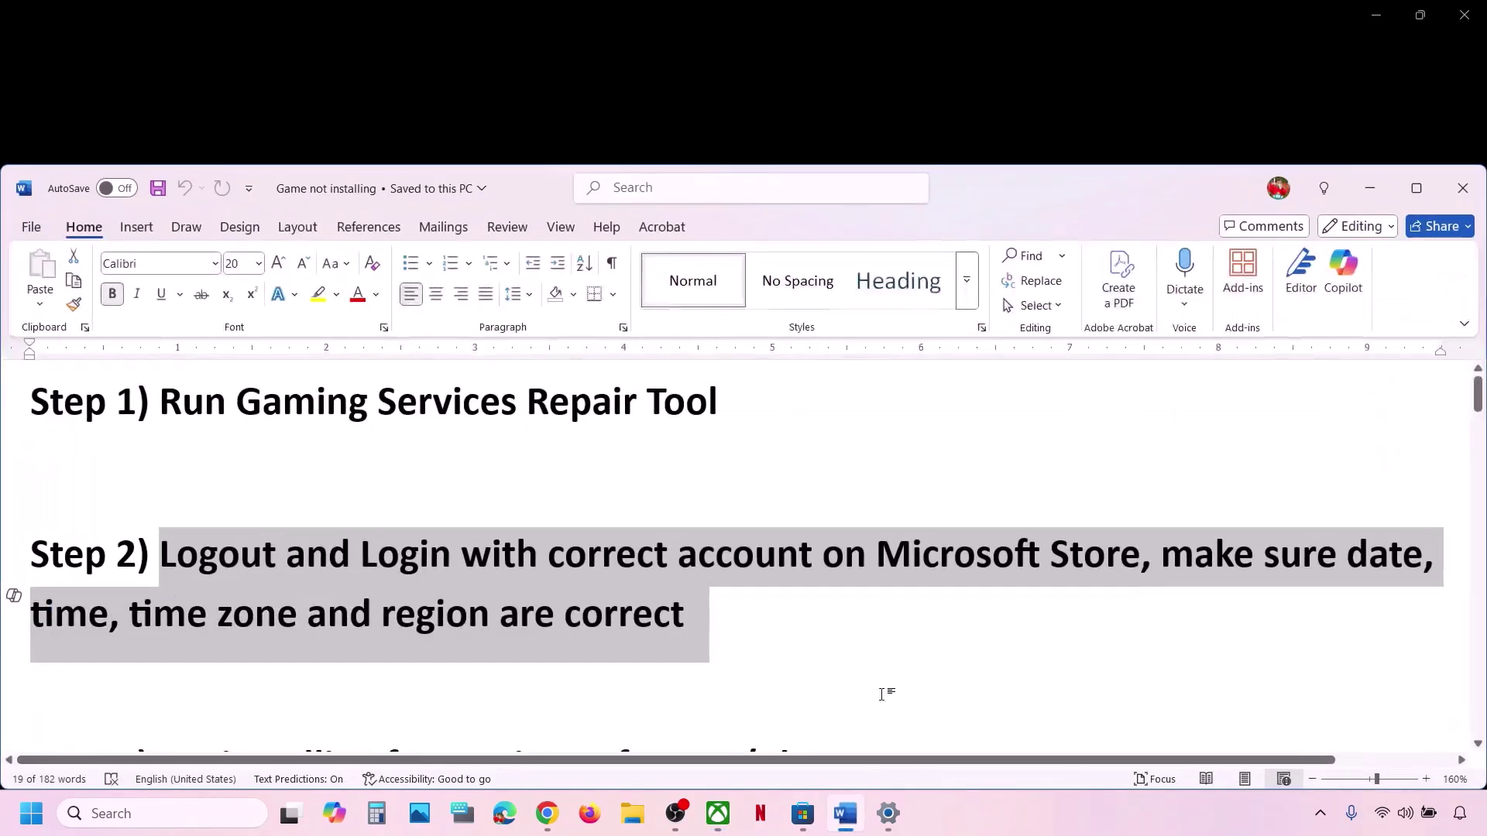
Highlight the time zone and region part of Step 2 in the Word notes.
left_click(881, 676)
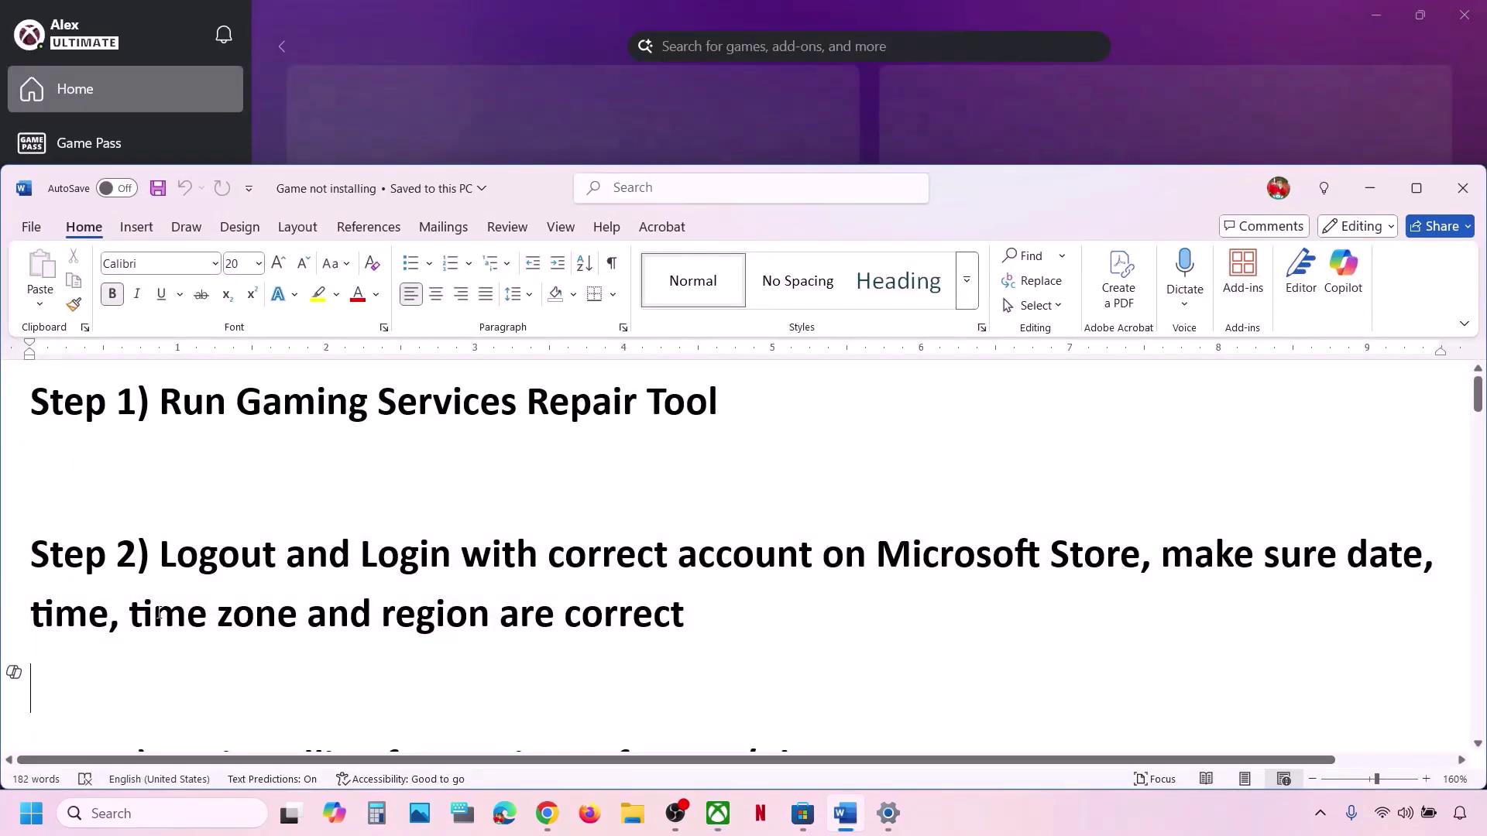
left_click_drag(158, 614, 685, 616)
left_click(694, 89)
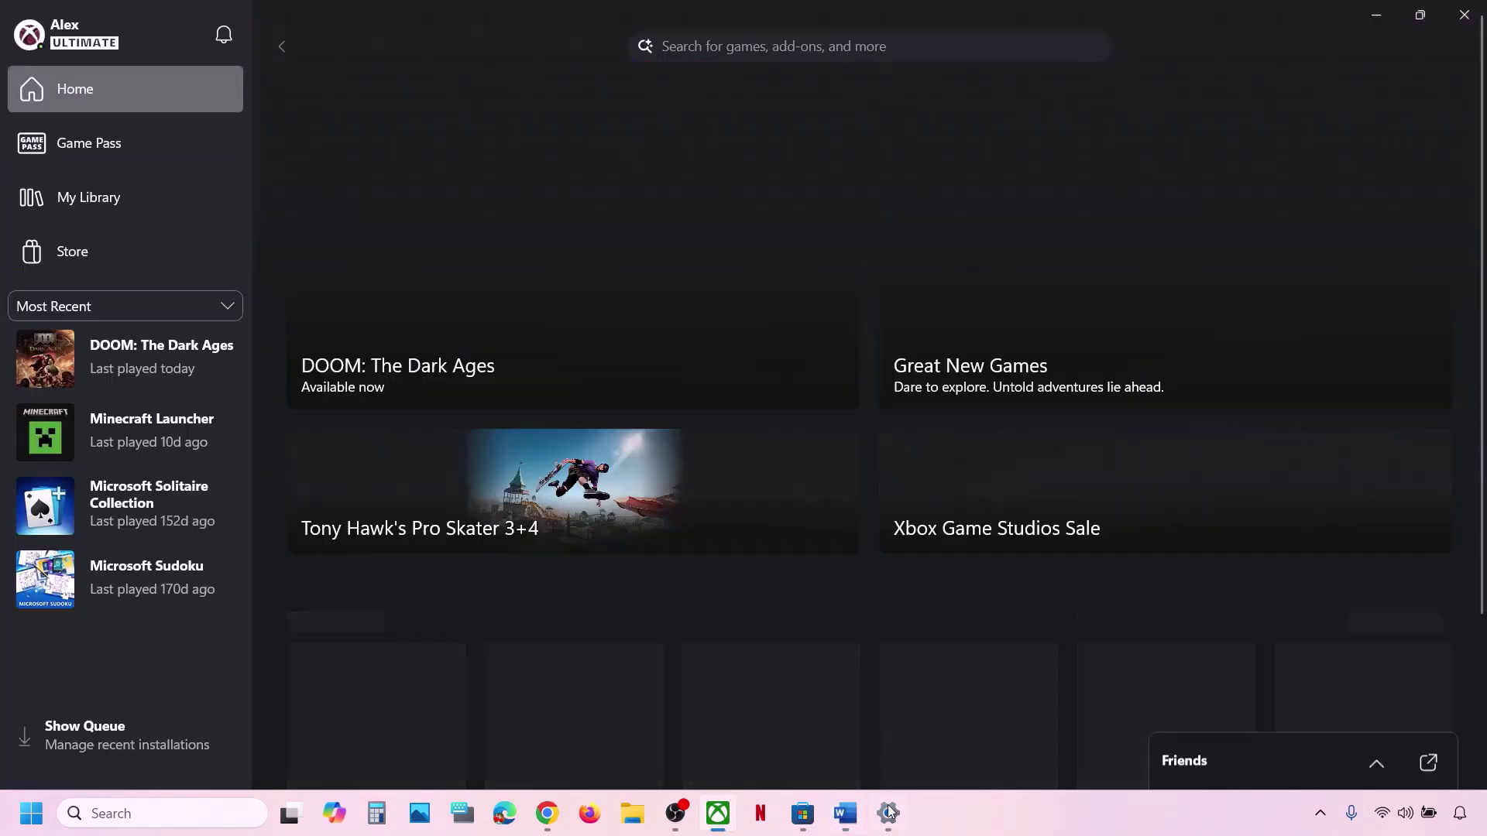
left_click(887, 813)
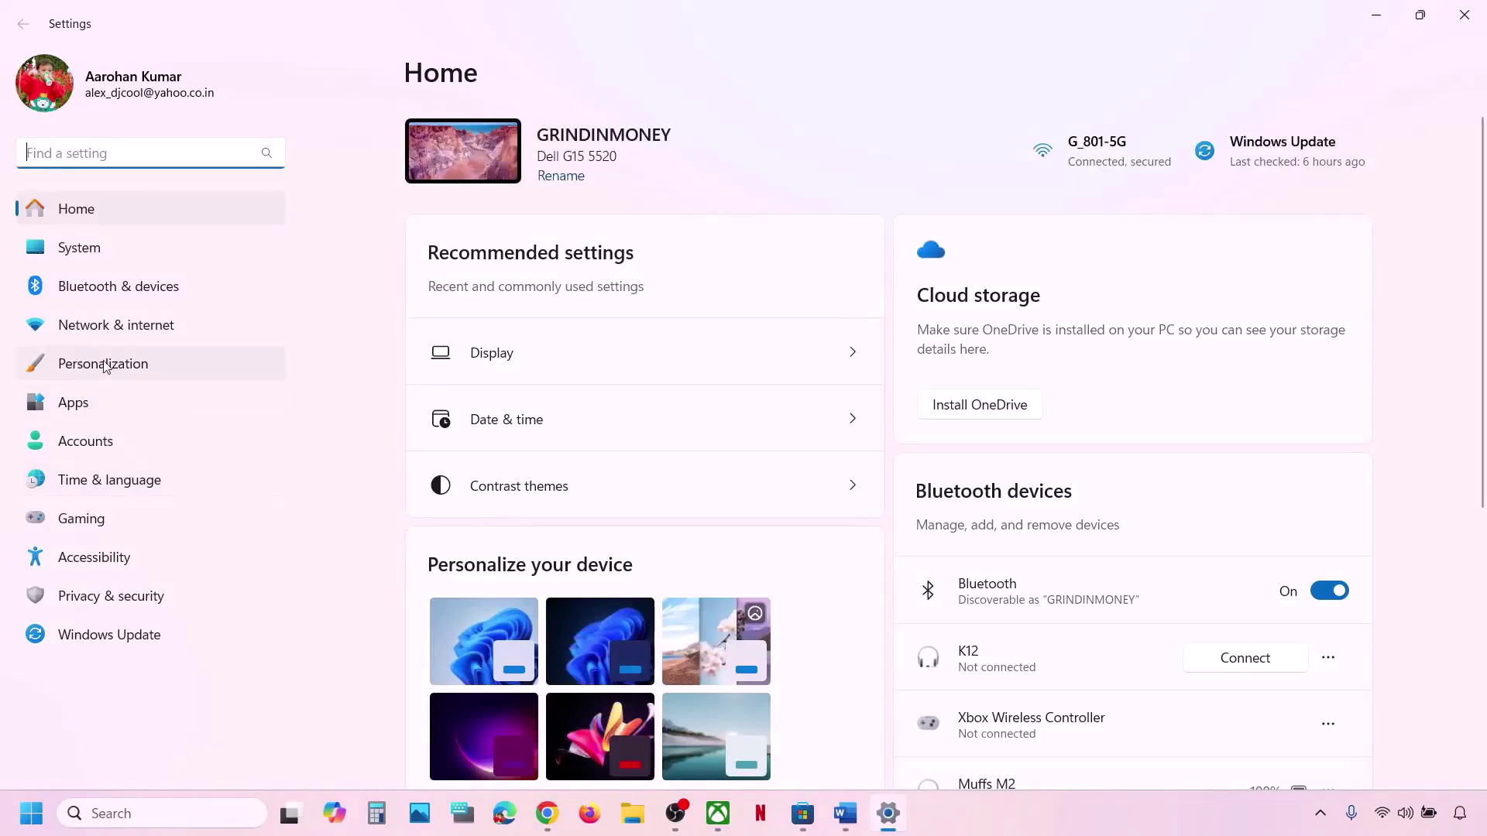
Toggle automatic time zone and time off and on in Date & time, then Sync now.
left_click(121, 492)
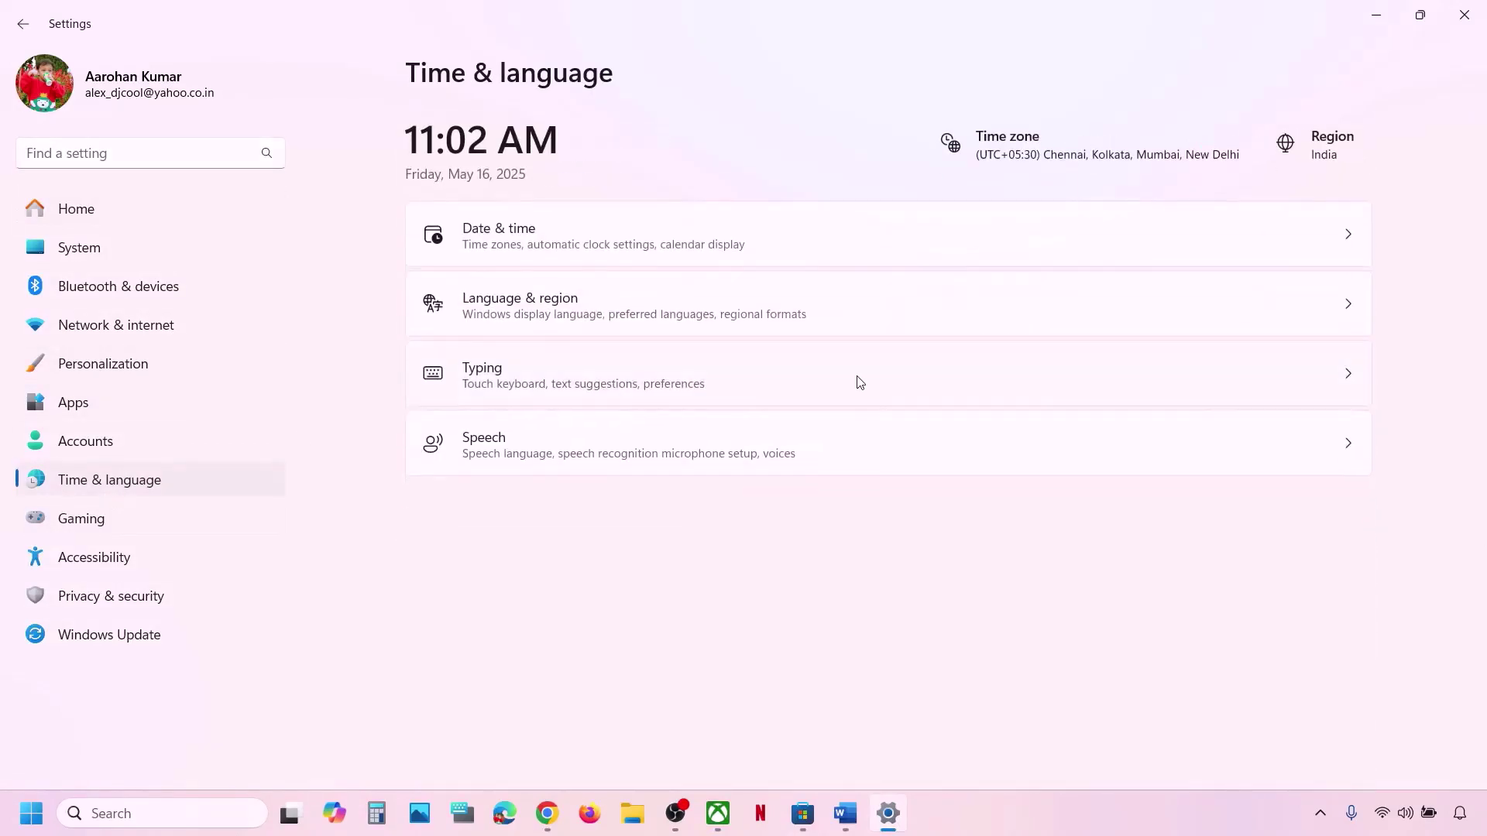
left_click(603, 229)
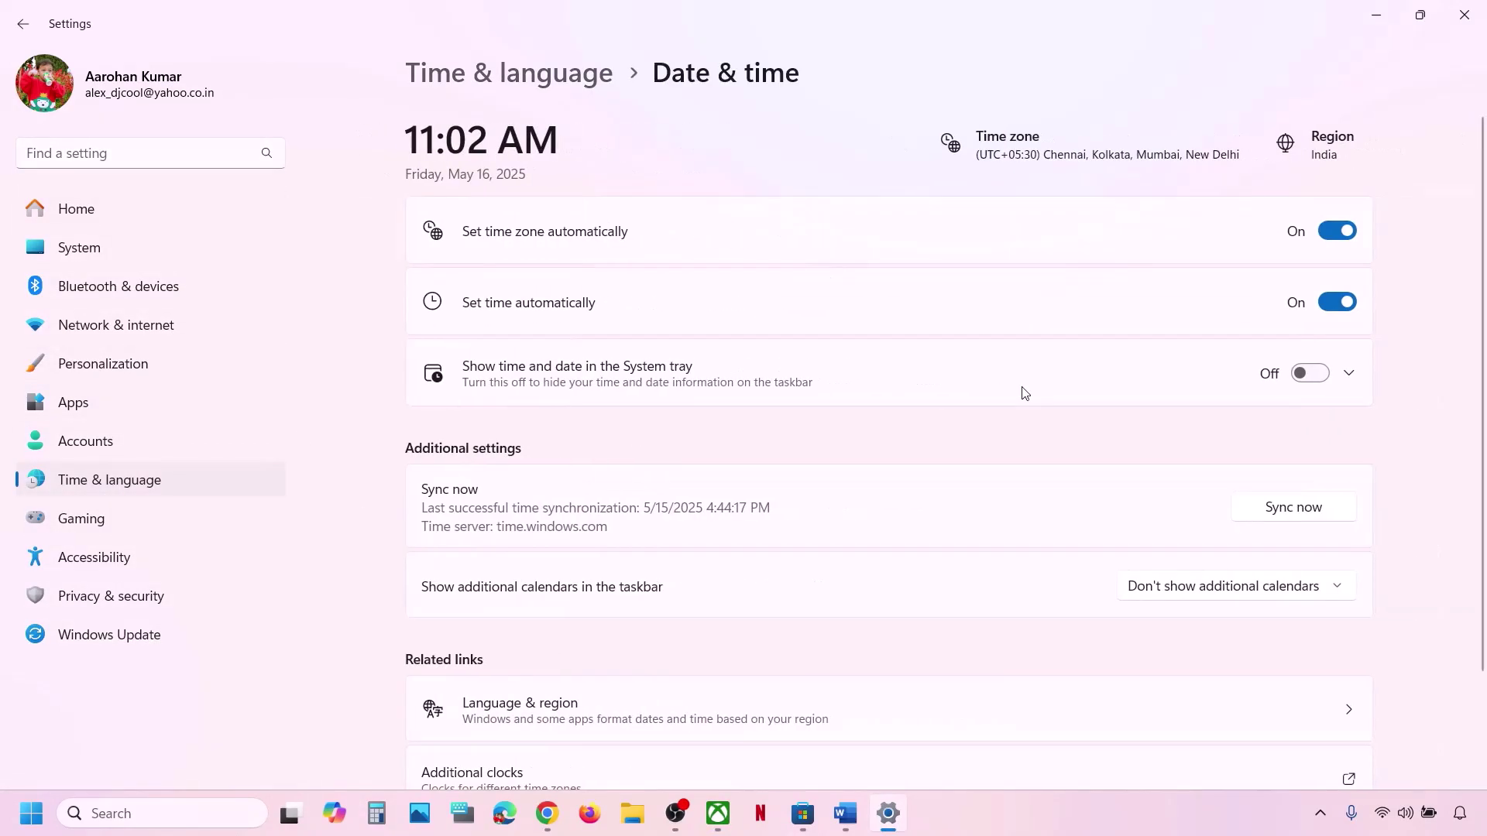
scroll(1019, 392, "down", 2)
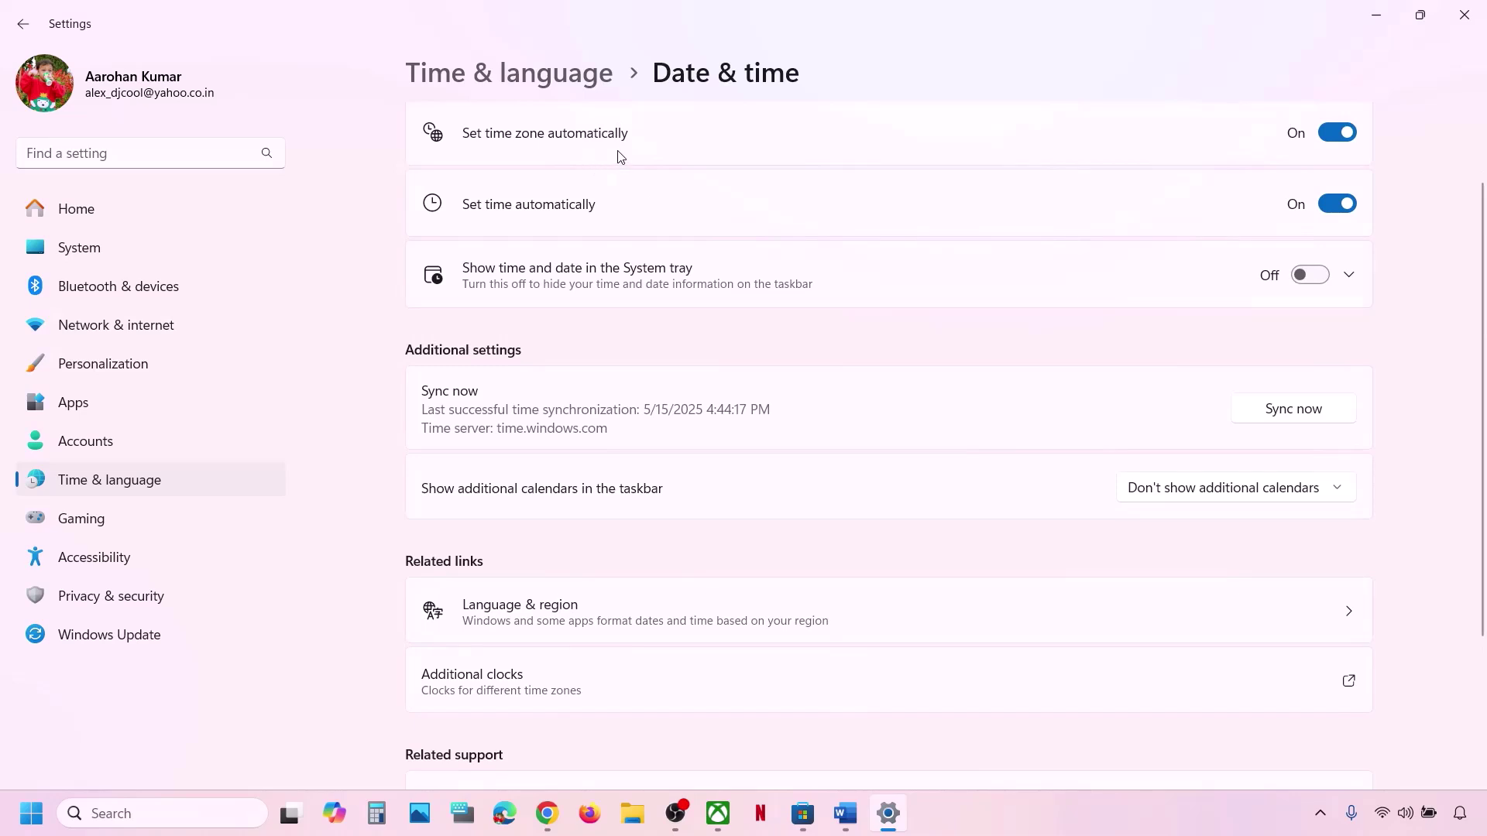
left_click(1331, 132)
left_click(1317, 133)
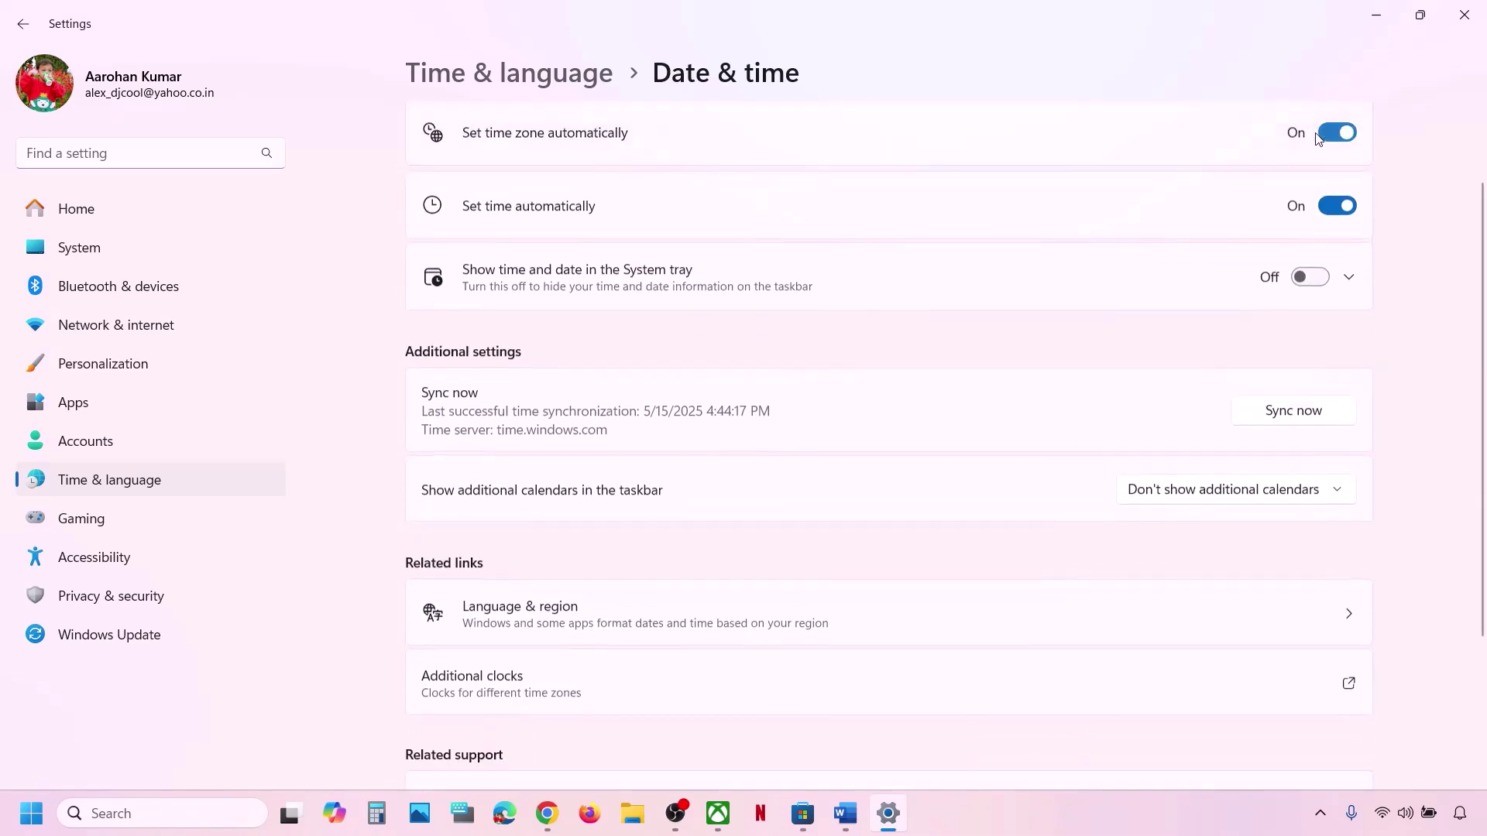
left_click(1328, 209)
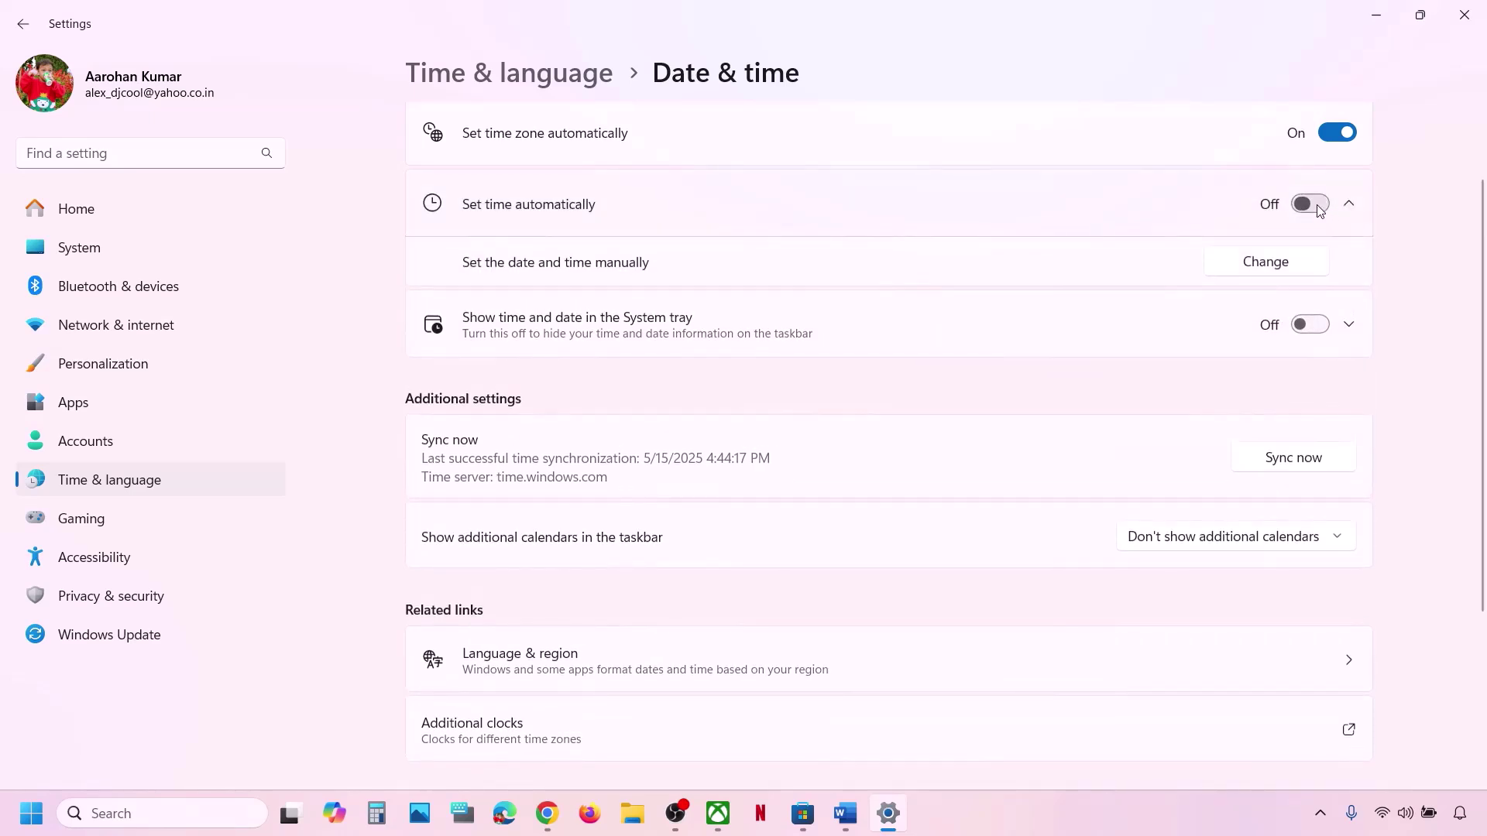
left_click(1319, 209)
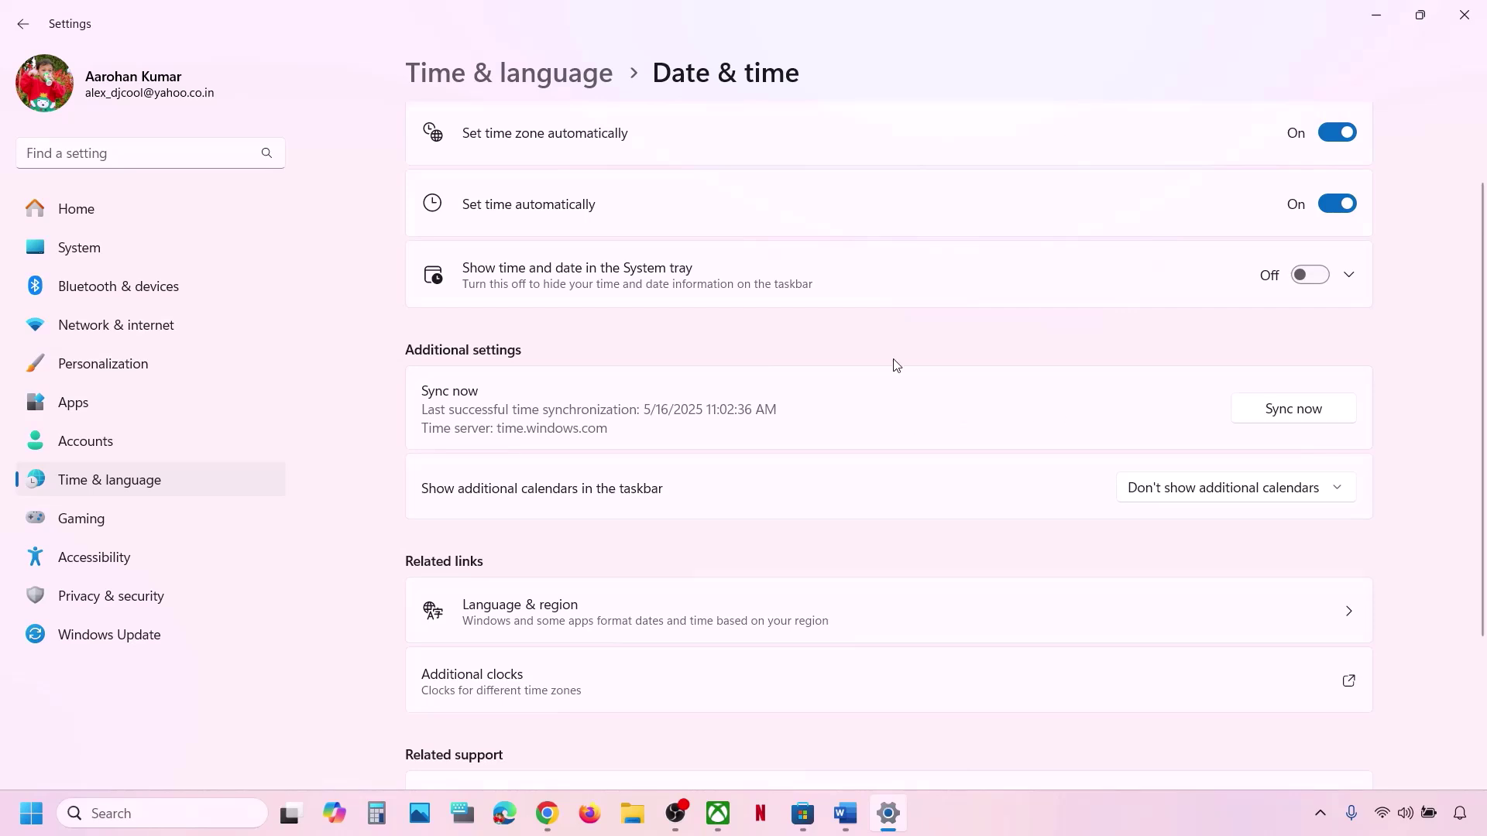
left_click(1314, 428)
Confirm India as the country or region in Language & region, then close Settings.
left_click(154, 479)
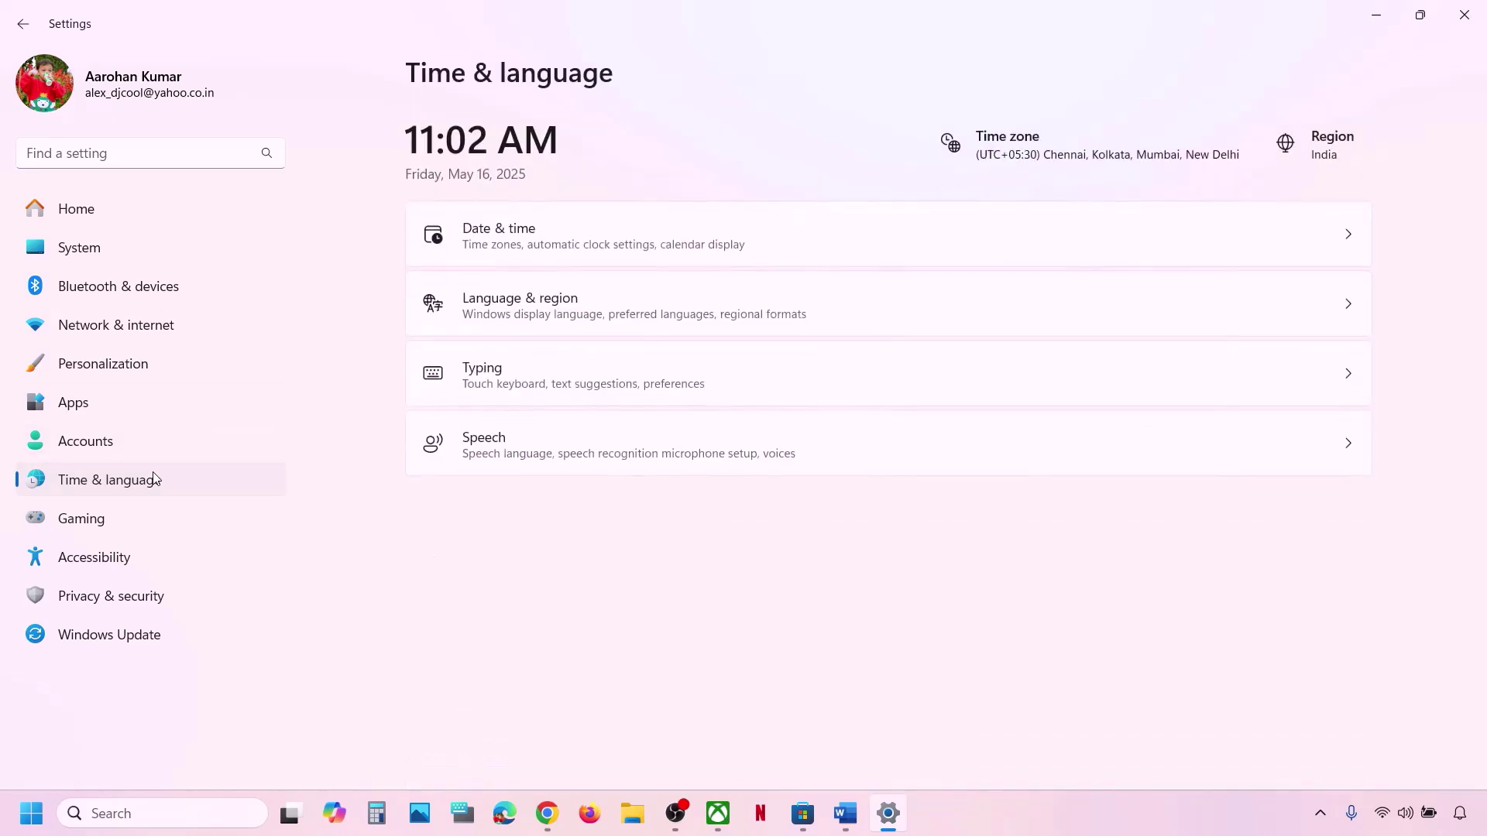
left_click(726, 304)
scroll(1119, 447, "down", 1)
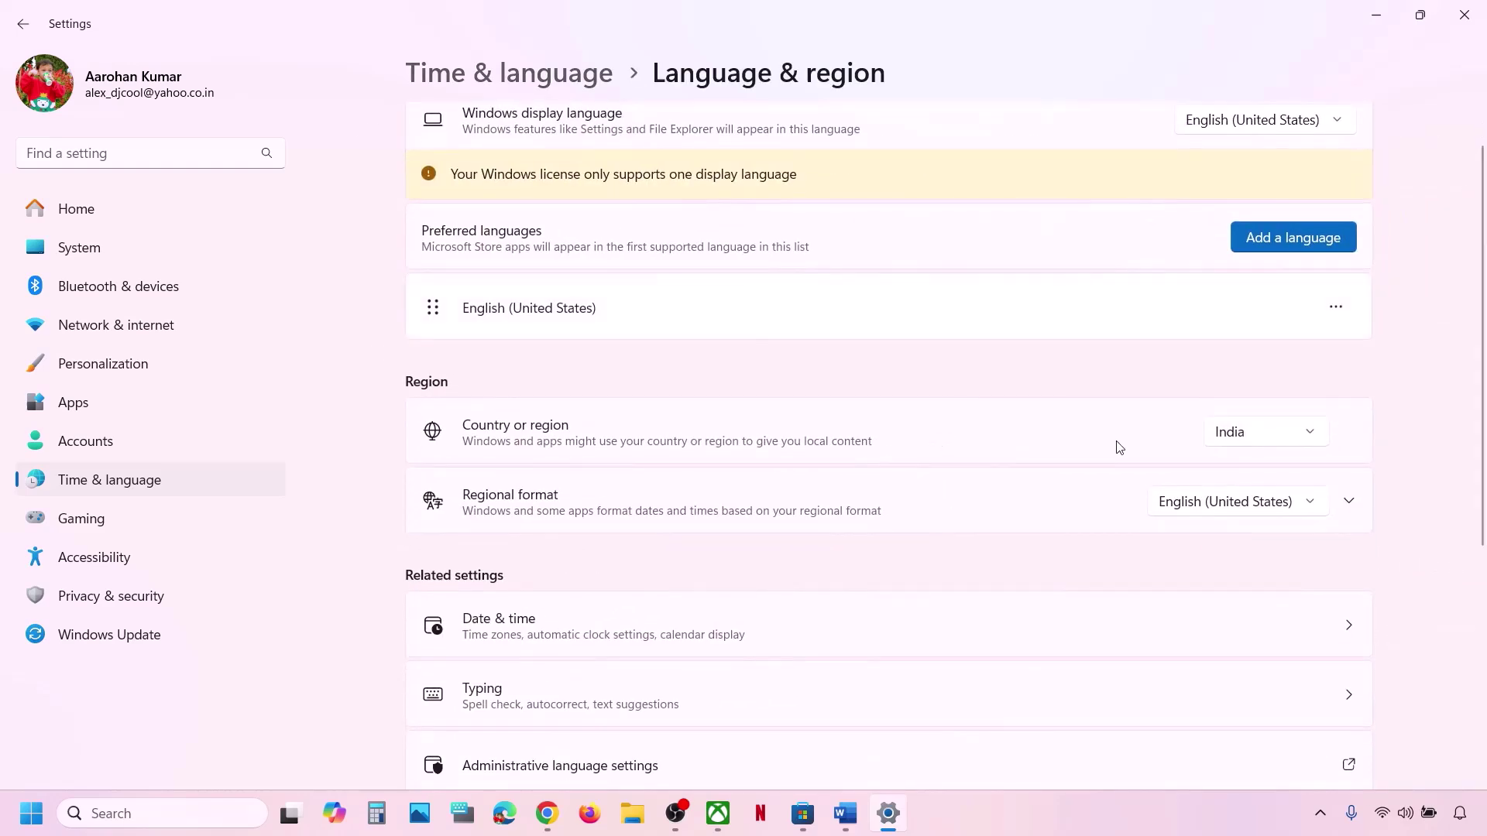
left_click(1249, 445)
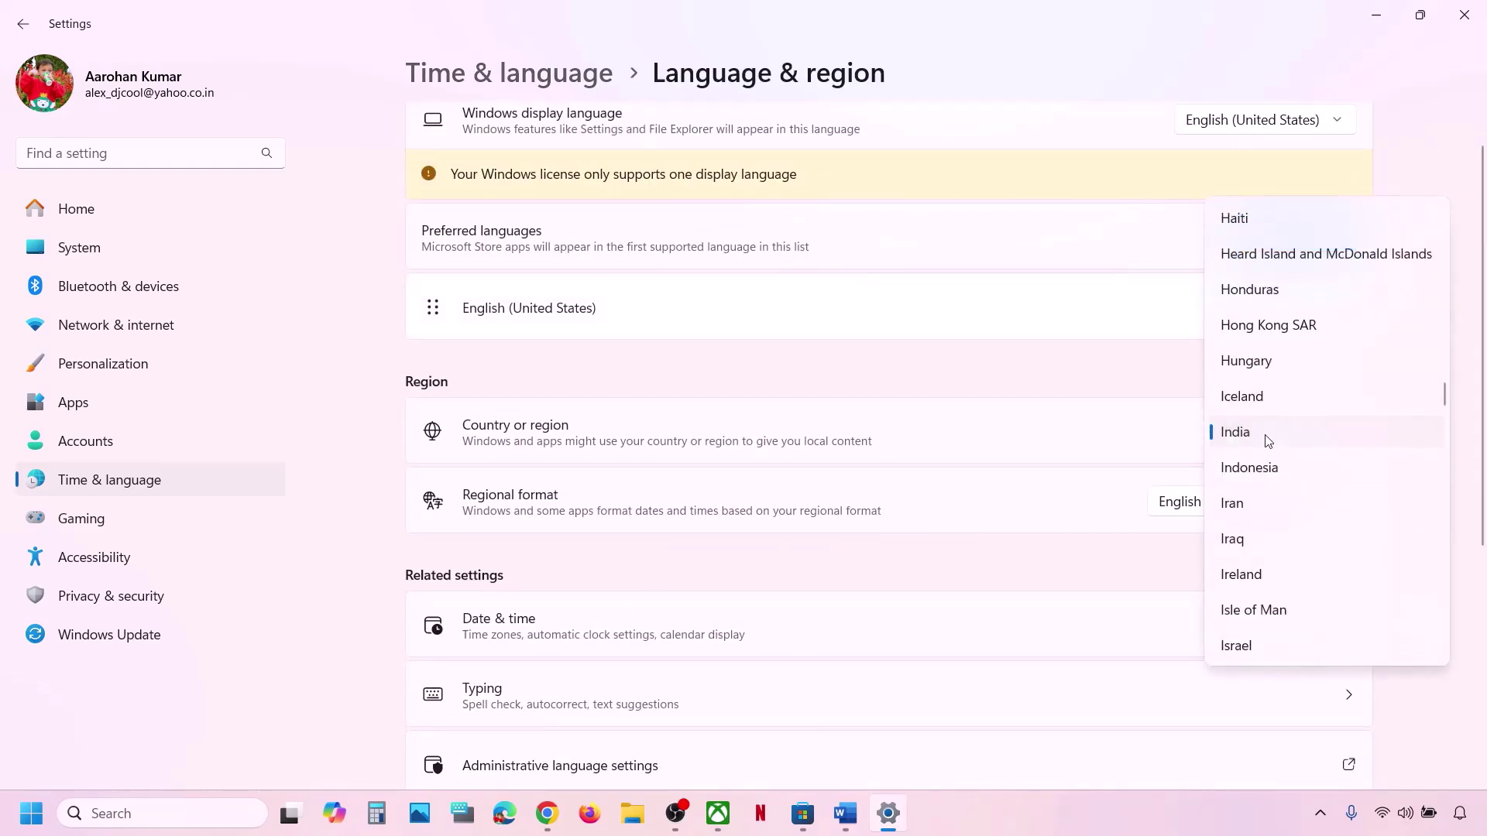
left_click(1284, 437)
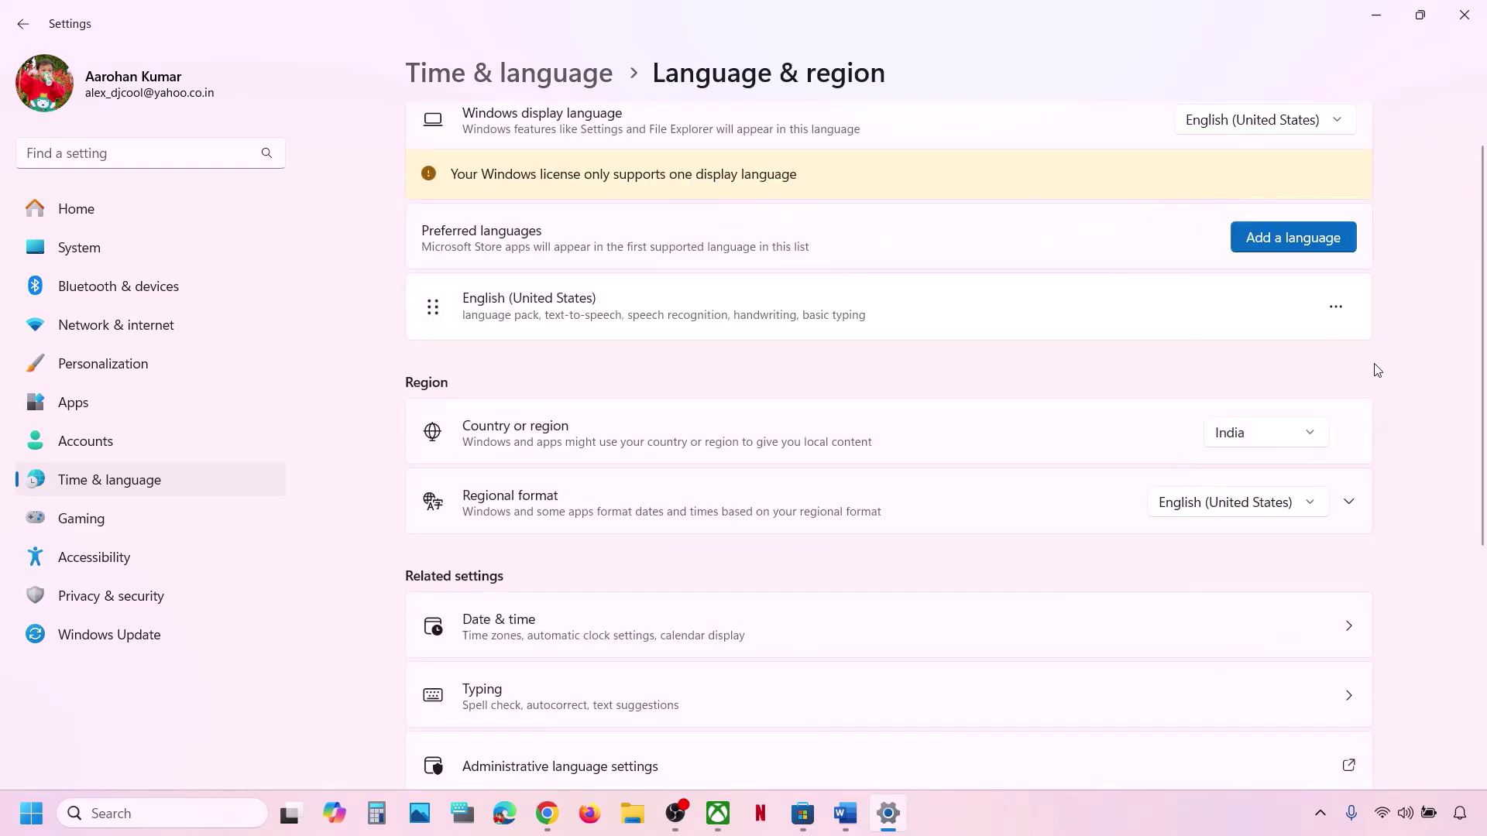
left_click(1464, 15)
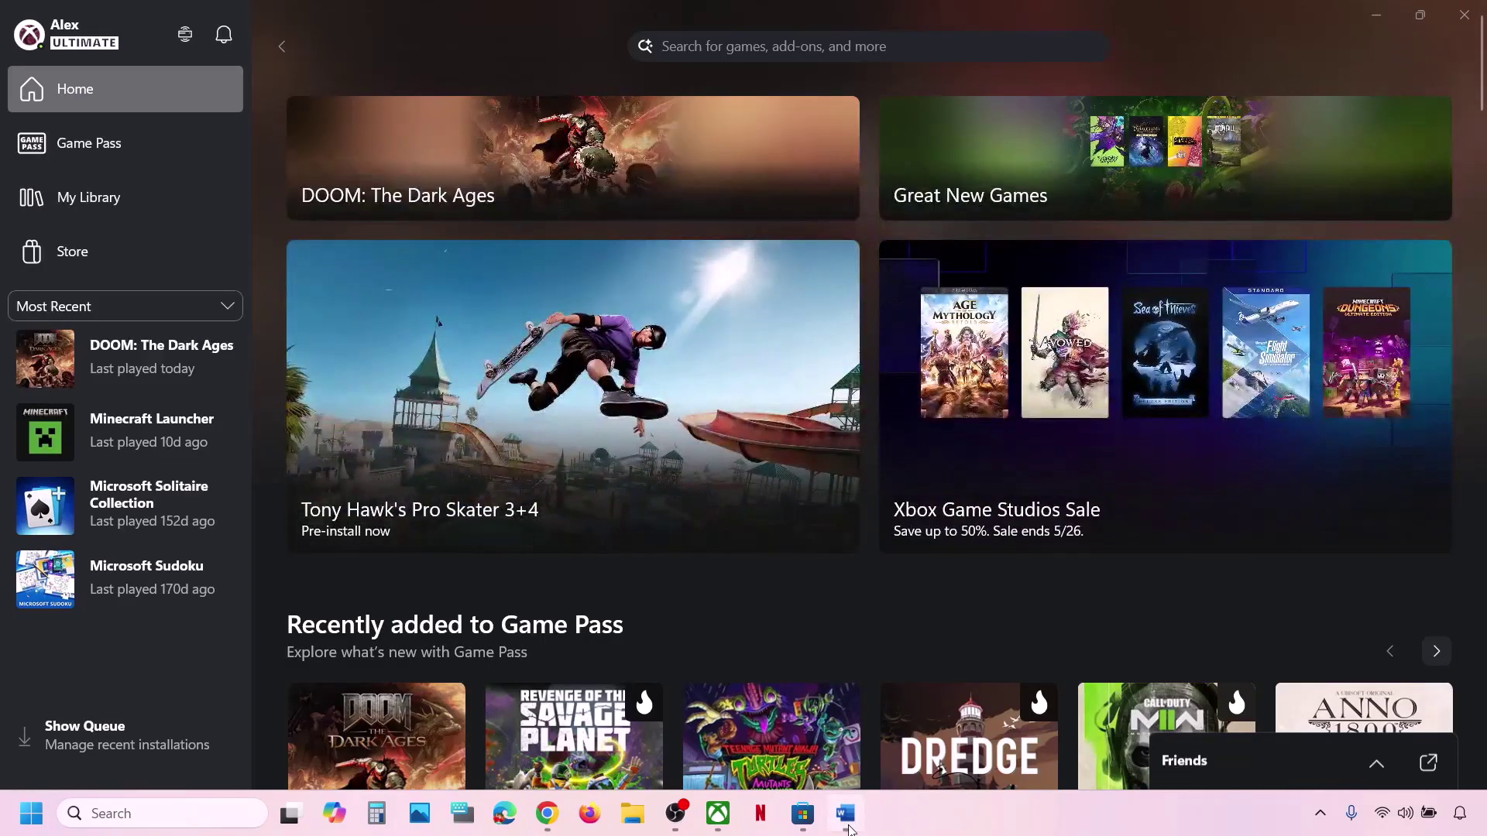
Scroll the Word notes to Step 3 and highlight 'Try installing from Microsoft store/Xbox App'.
left_click(841, 812)
scroll(660, 593, "down", 3)
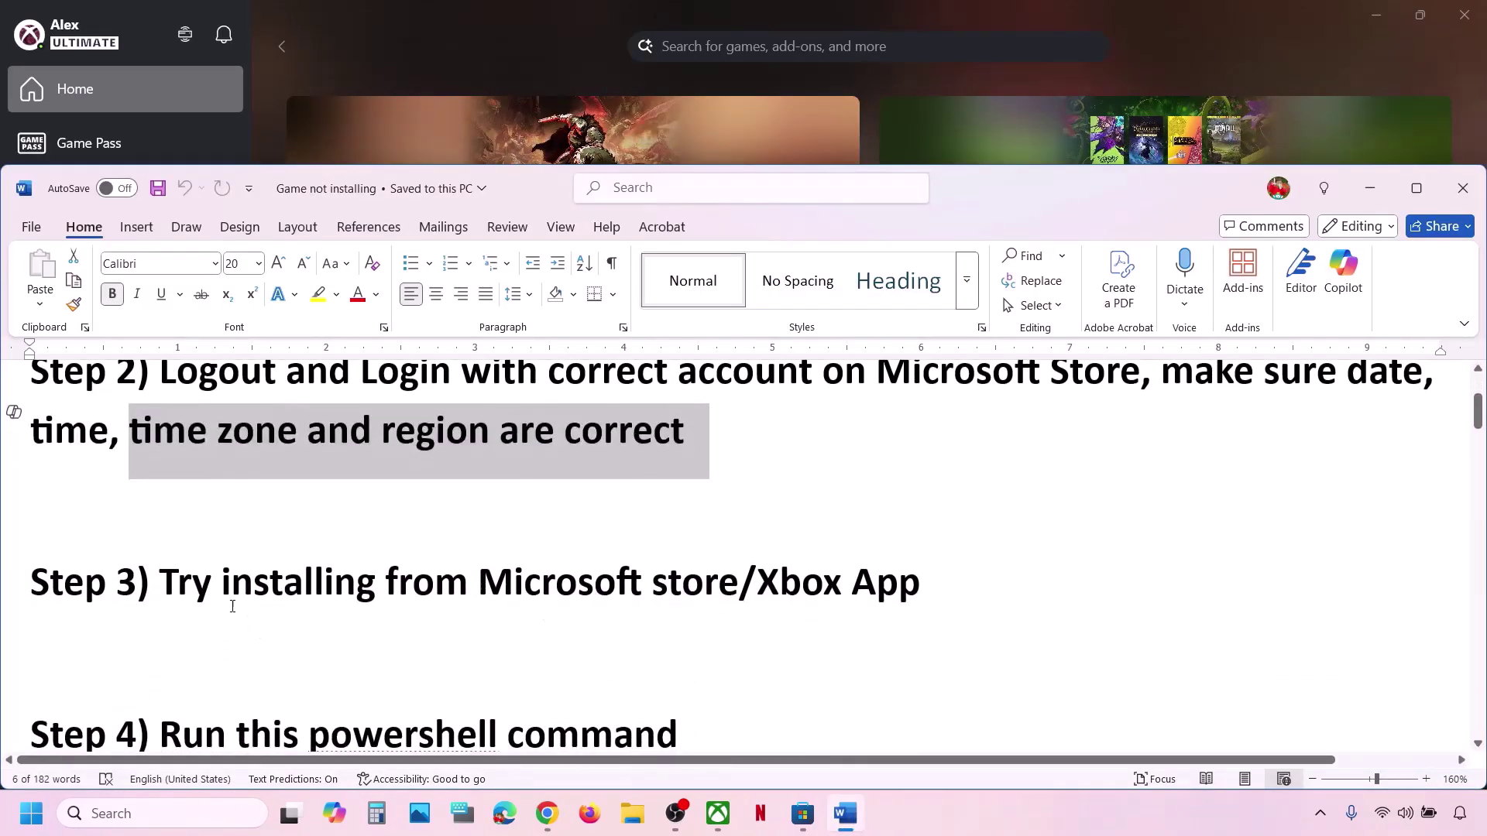
left_click_drag(218, 592, 940, 565)
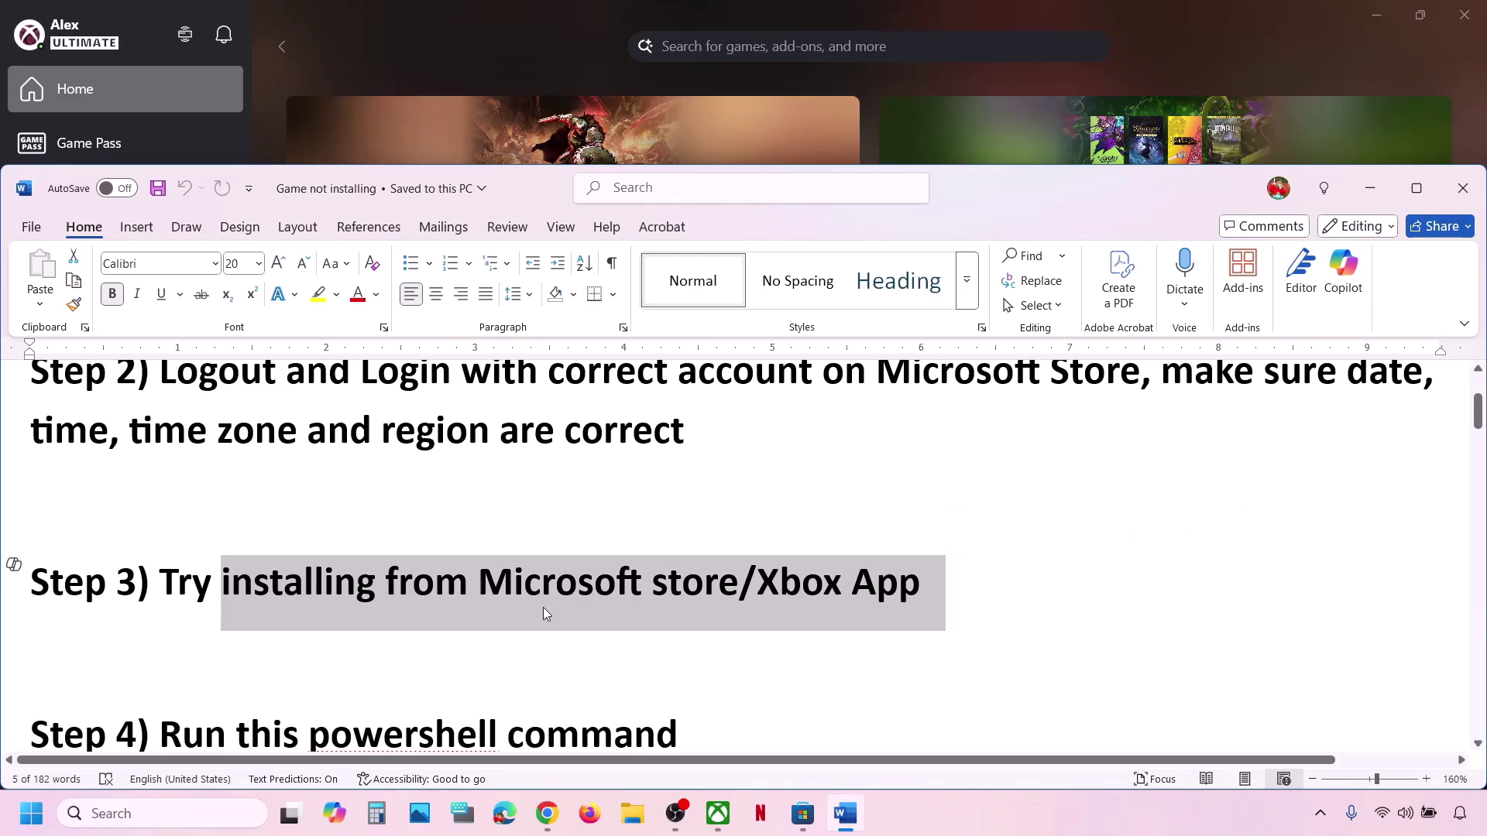
left_click(802, 813)
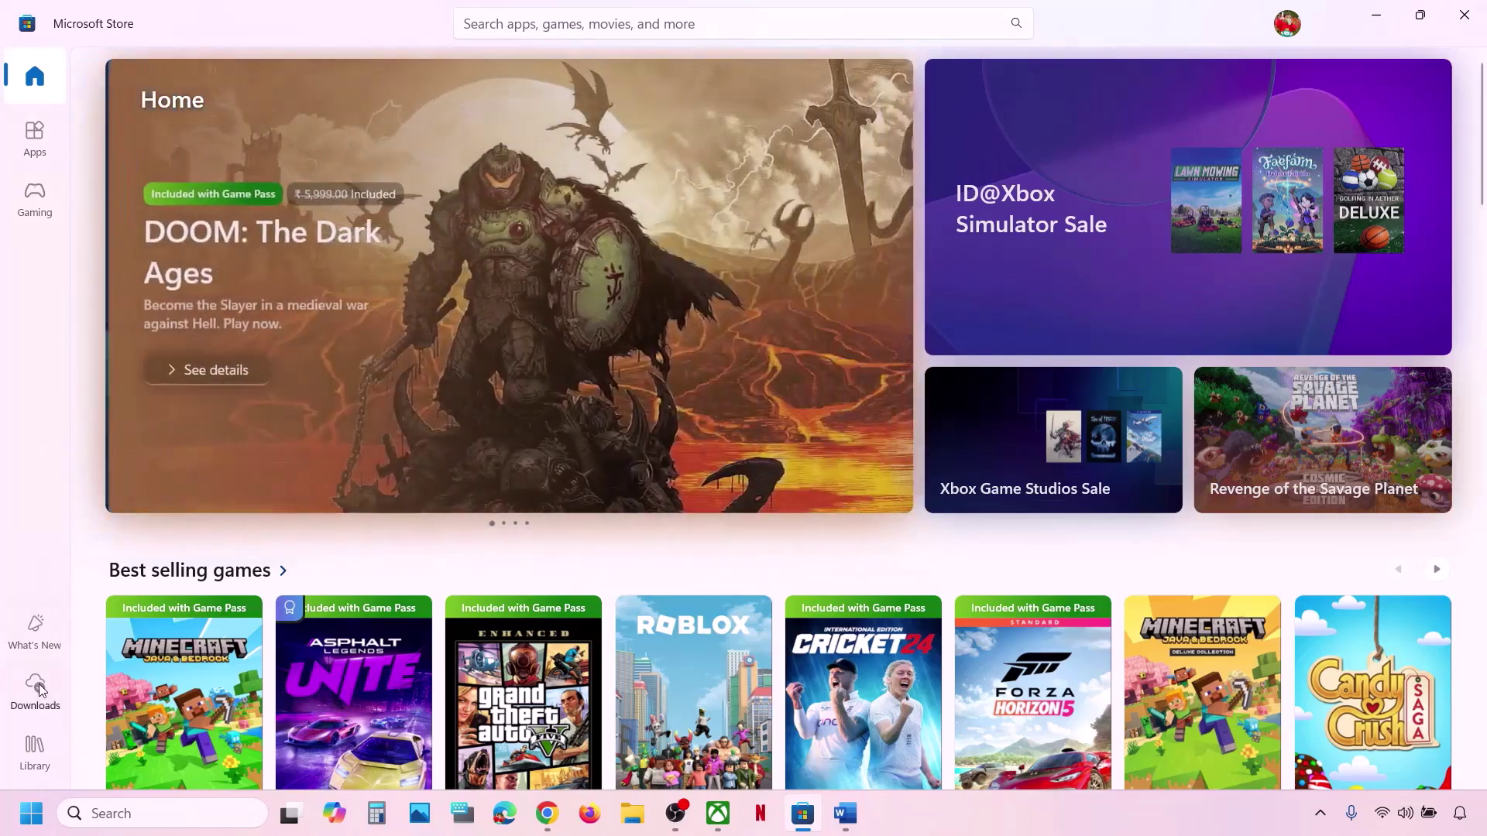
left_click(35, 689)
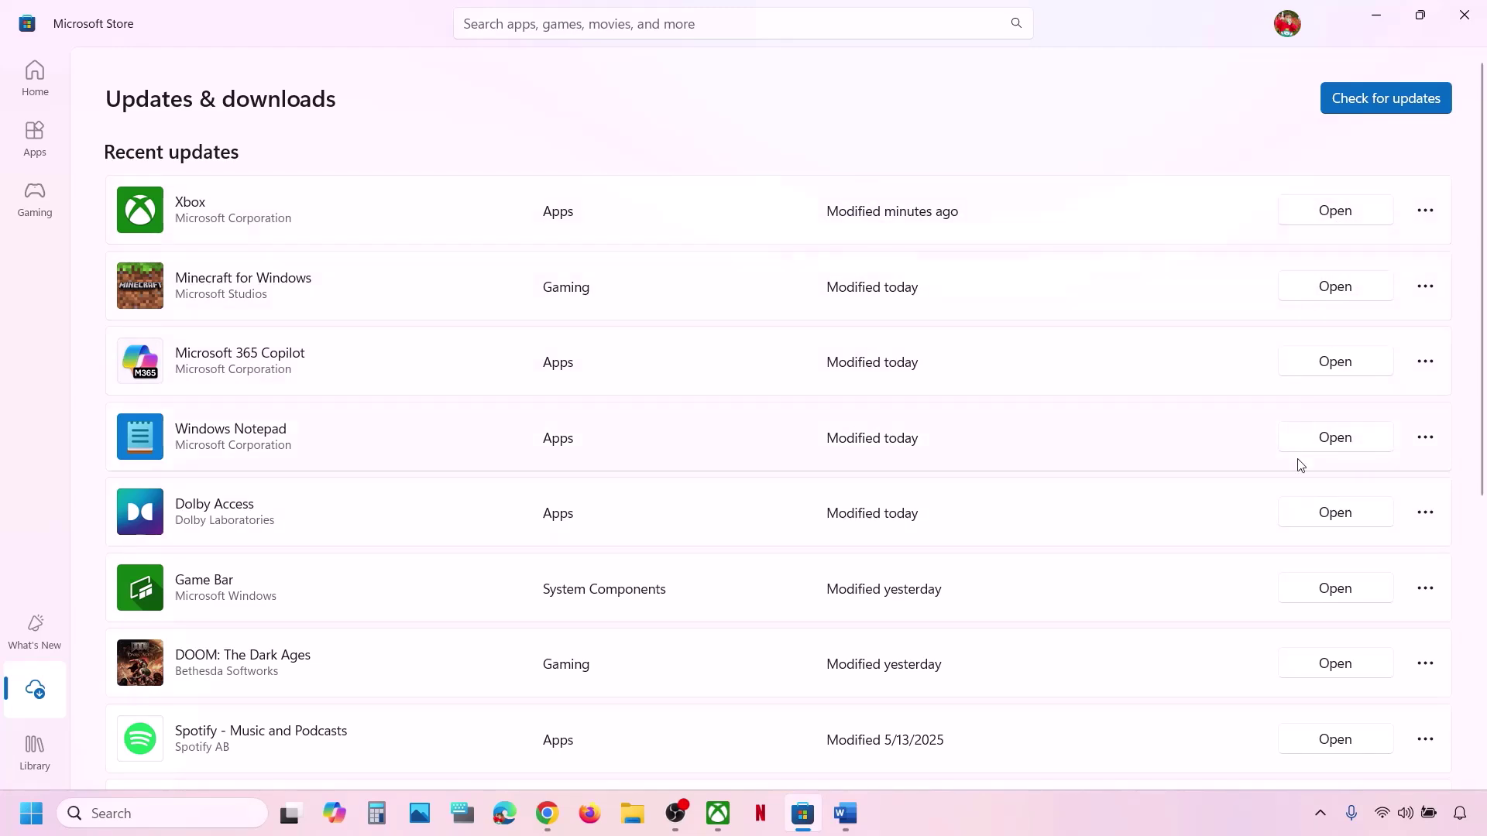
scroll(1297, 465, "down", 5)
scroll(1300, 467, "up", 6)
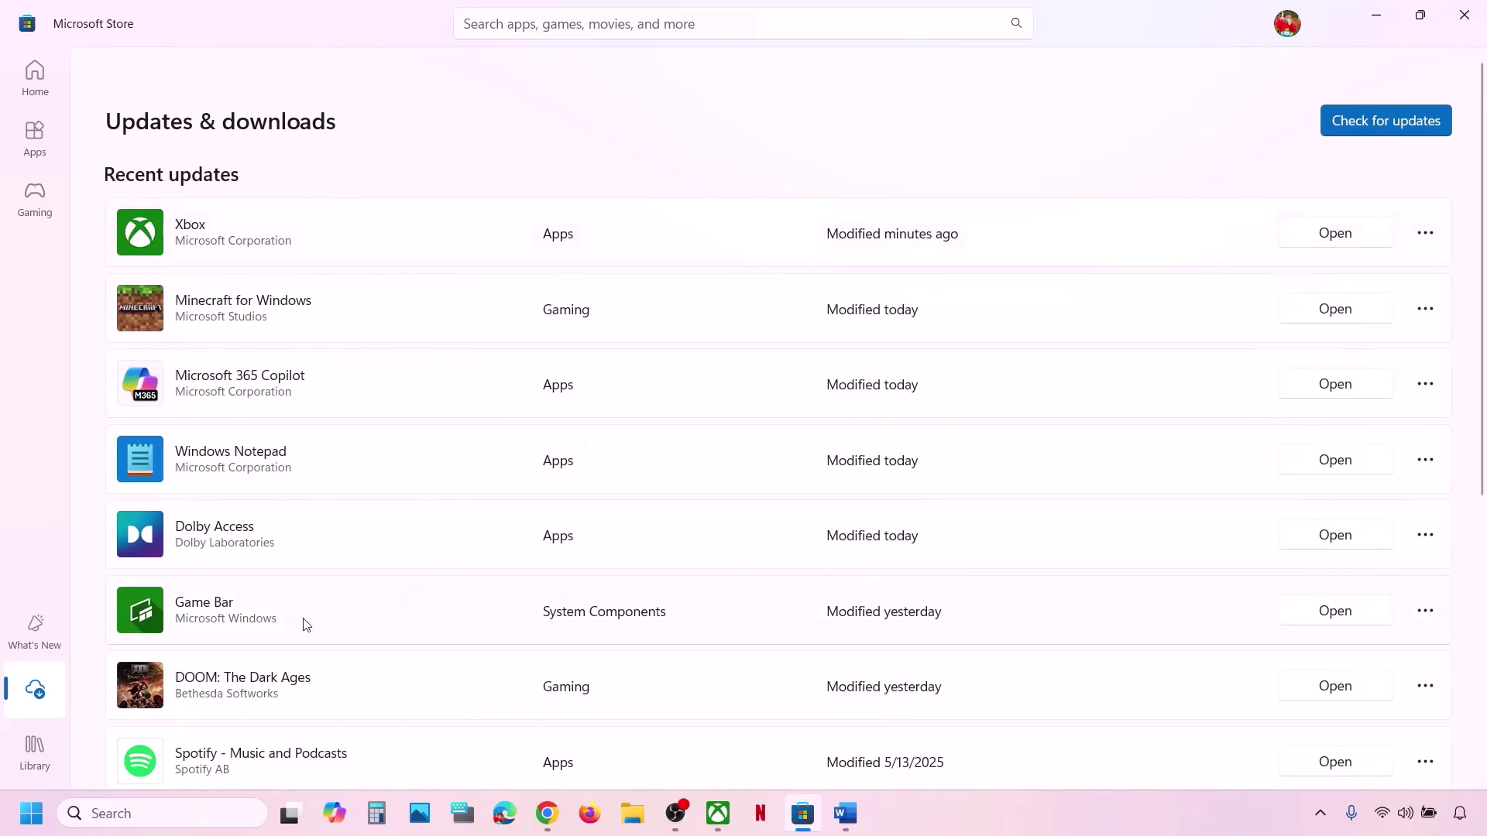
left_click(37, 756)
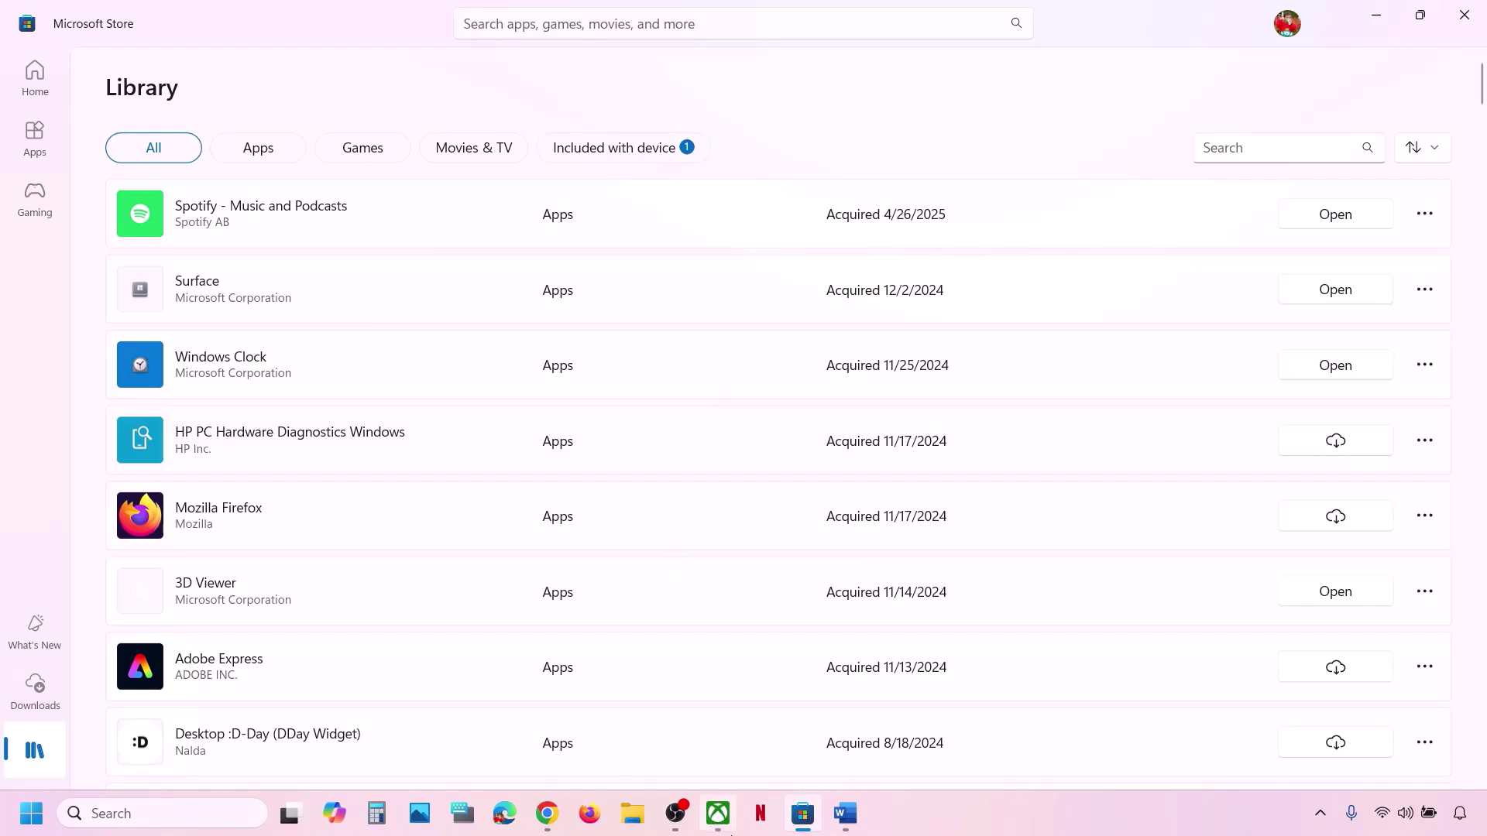
left_click(718, 813)
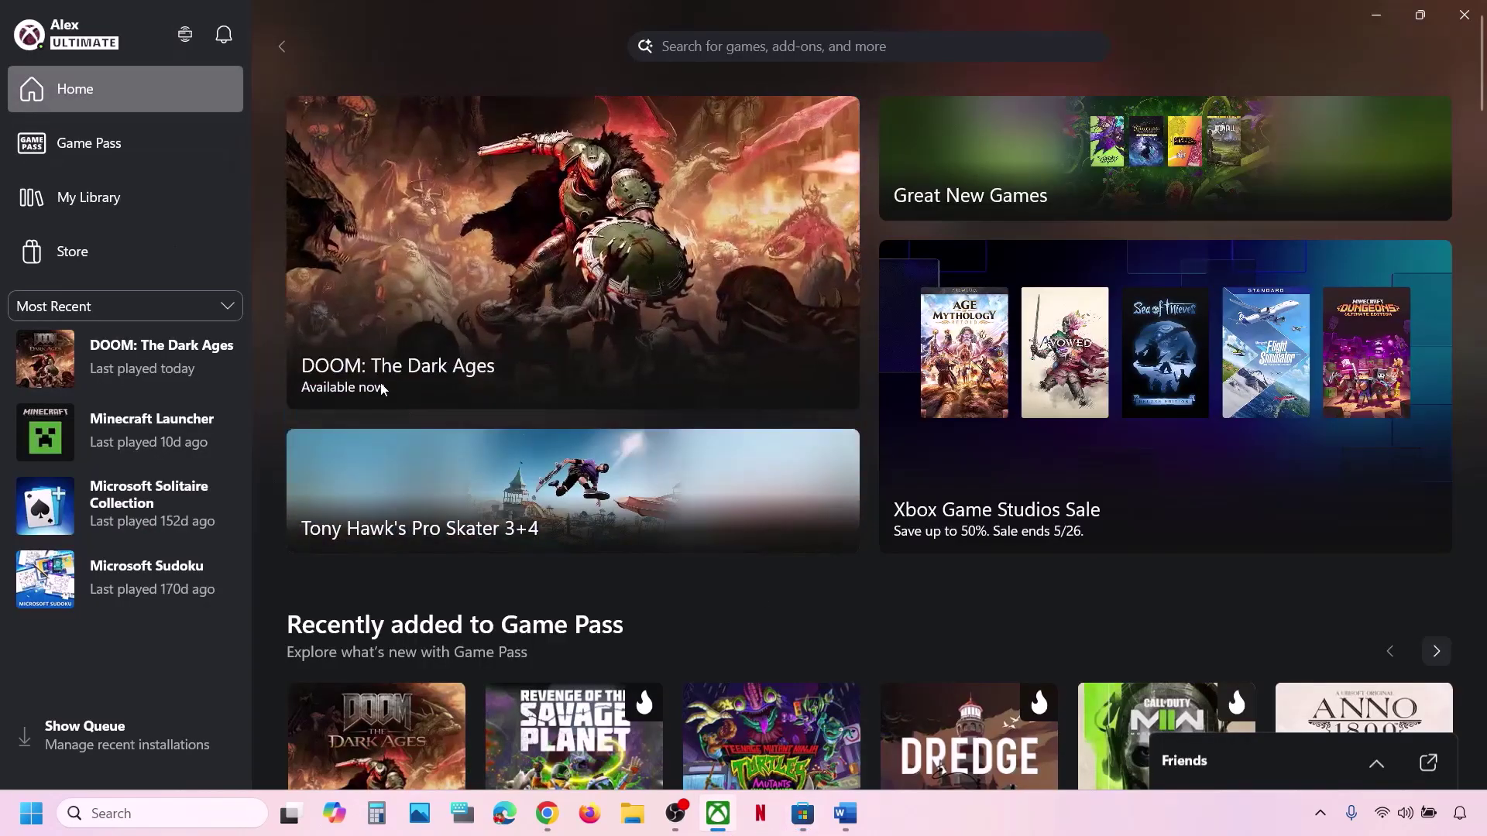
Copy the two-line Step 4 Get-AppxPackage command from the Word notes.
left_click(843, 815)
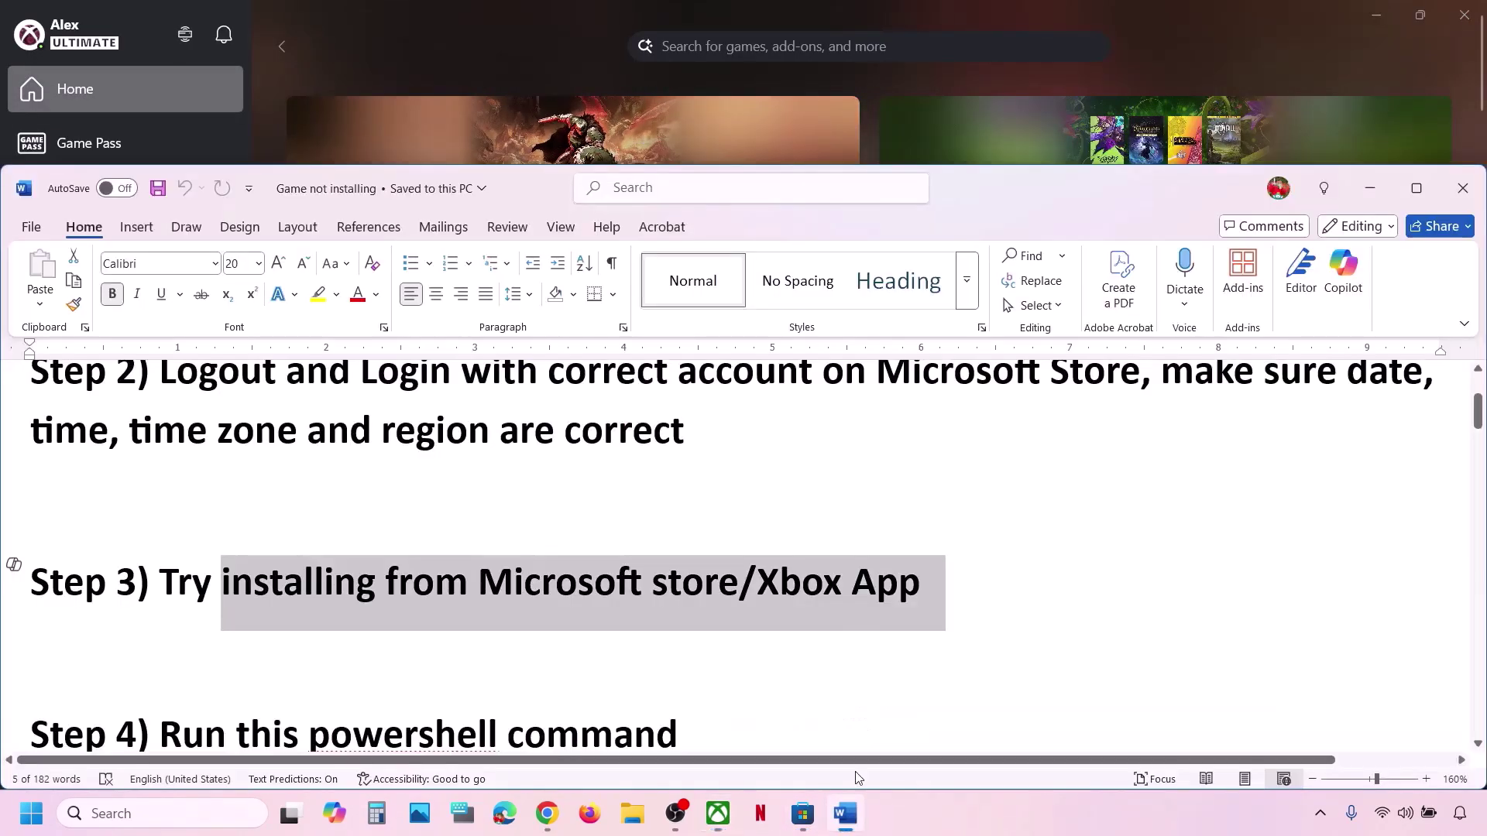
scroll(599, 440, "down", 3)
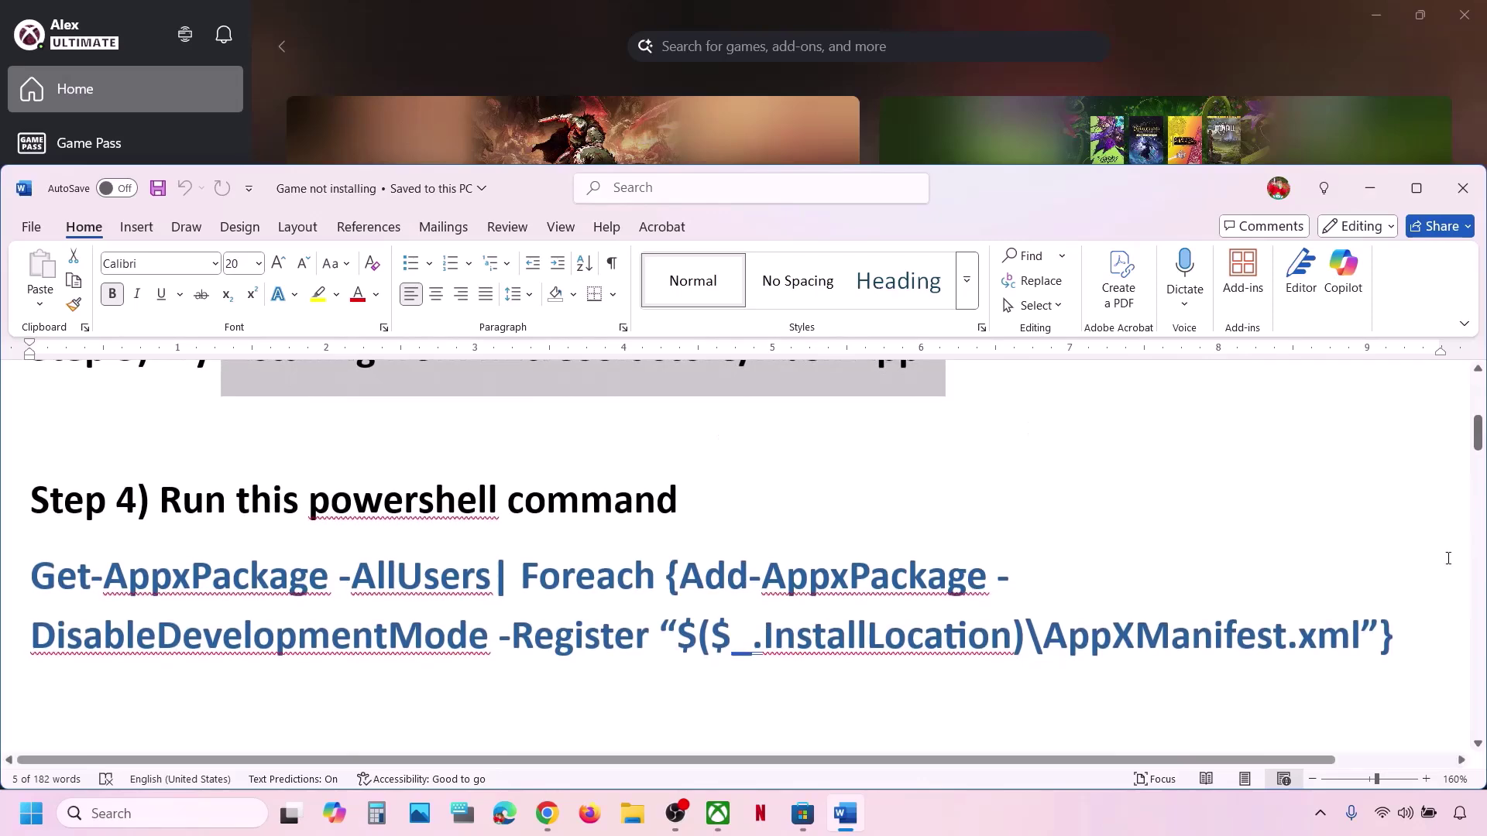
left_click_drag(1400, 639, 55, 591)
right_click(54, 591)
left_click(101, 279)
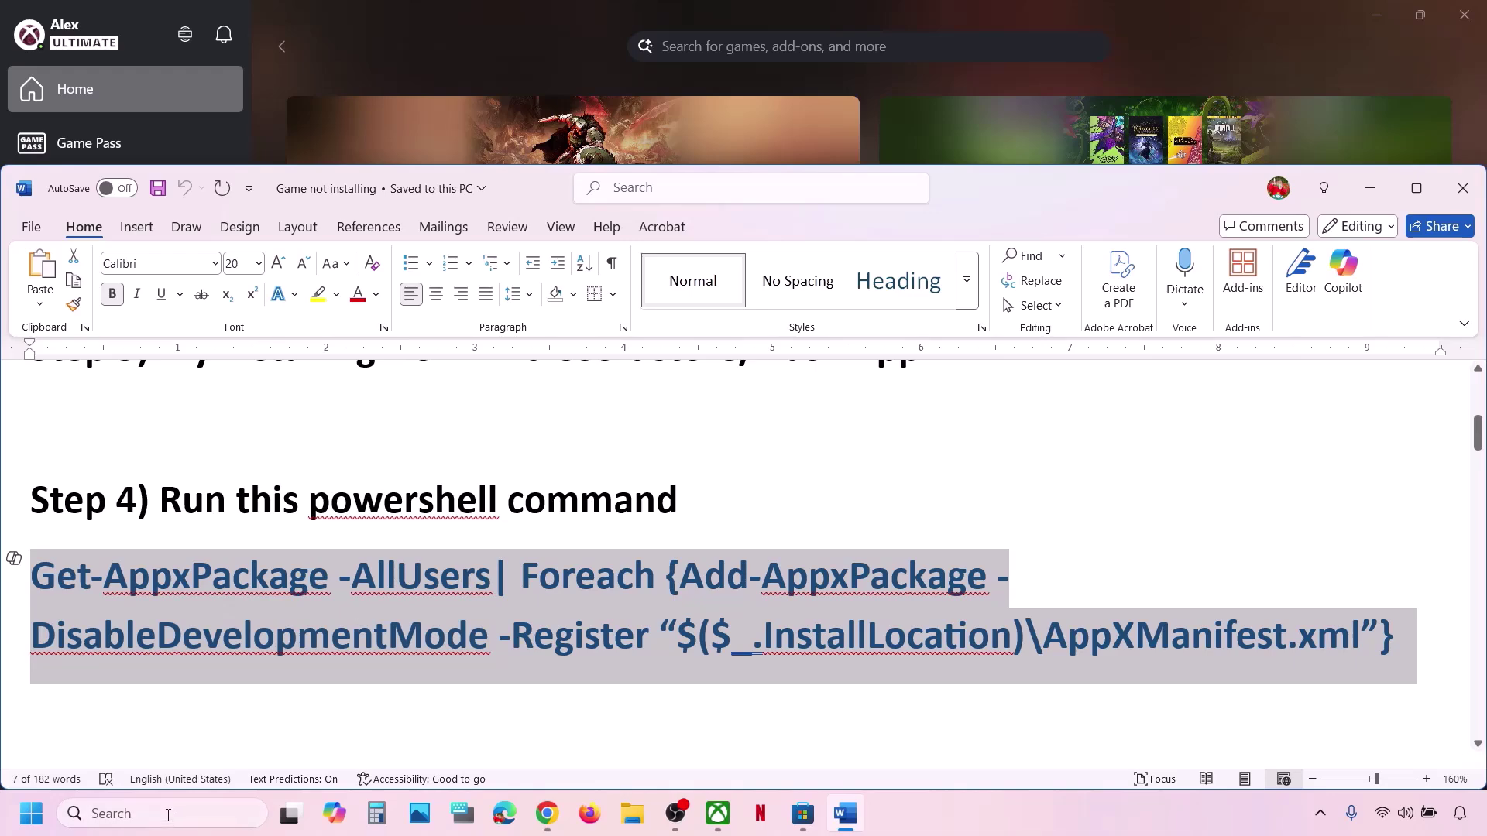
left_click(169, 819)
Paste and run the Get-AppxPackage re-register command in an administrator Windows PowerShell.
type("owershell")
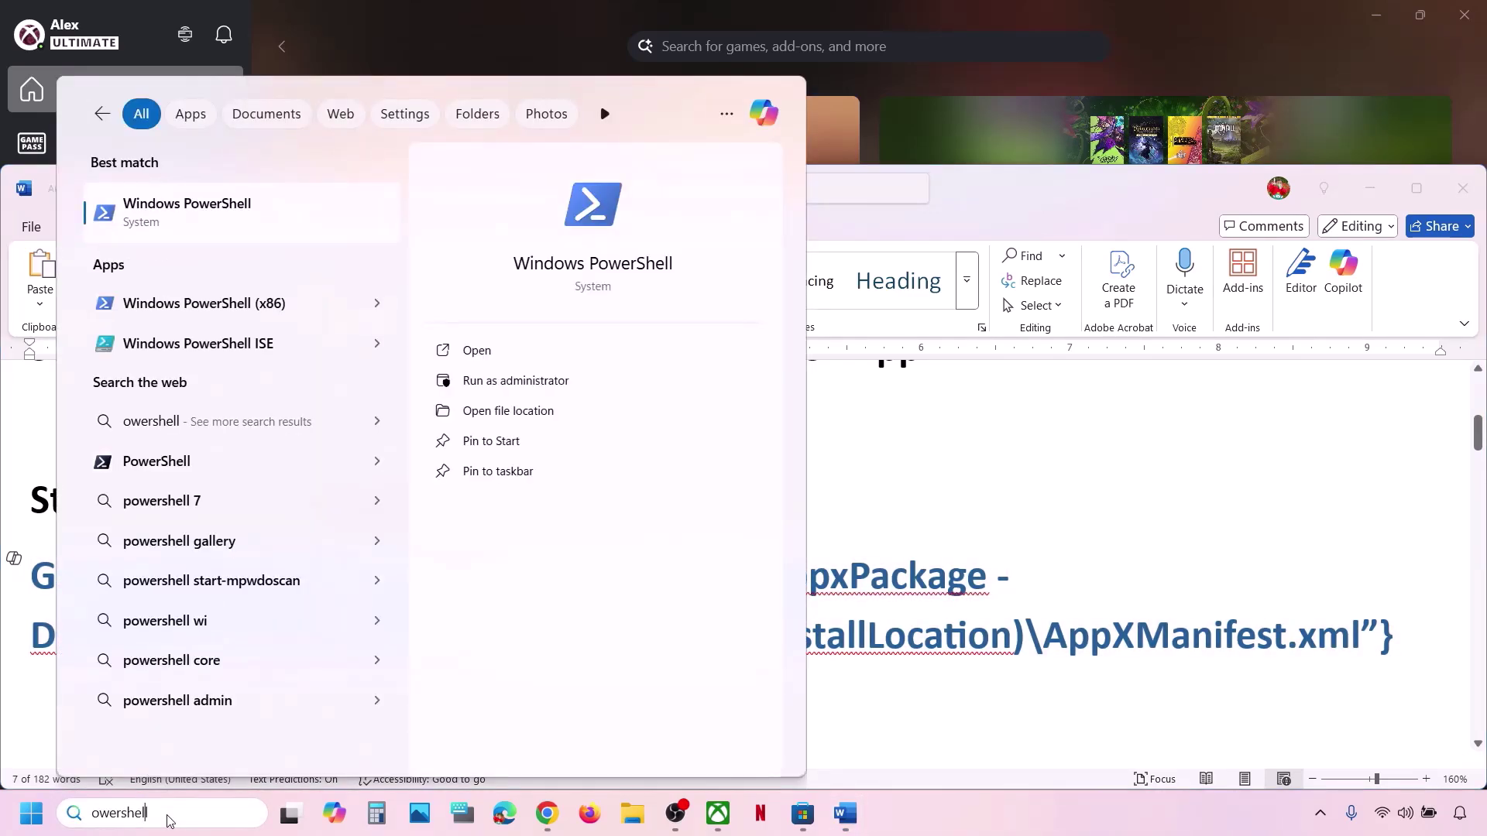
type("p")
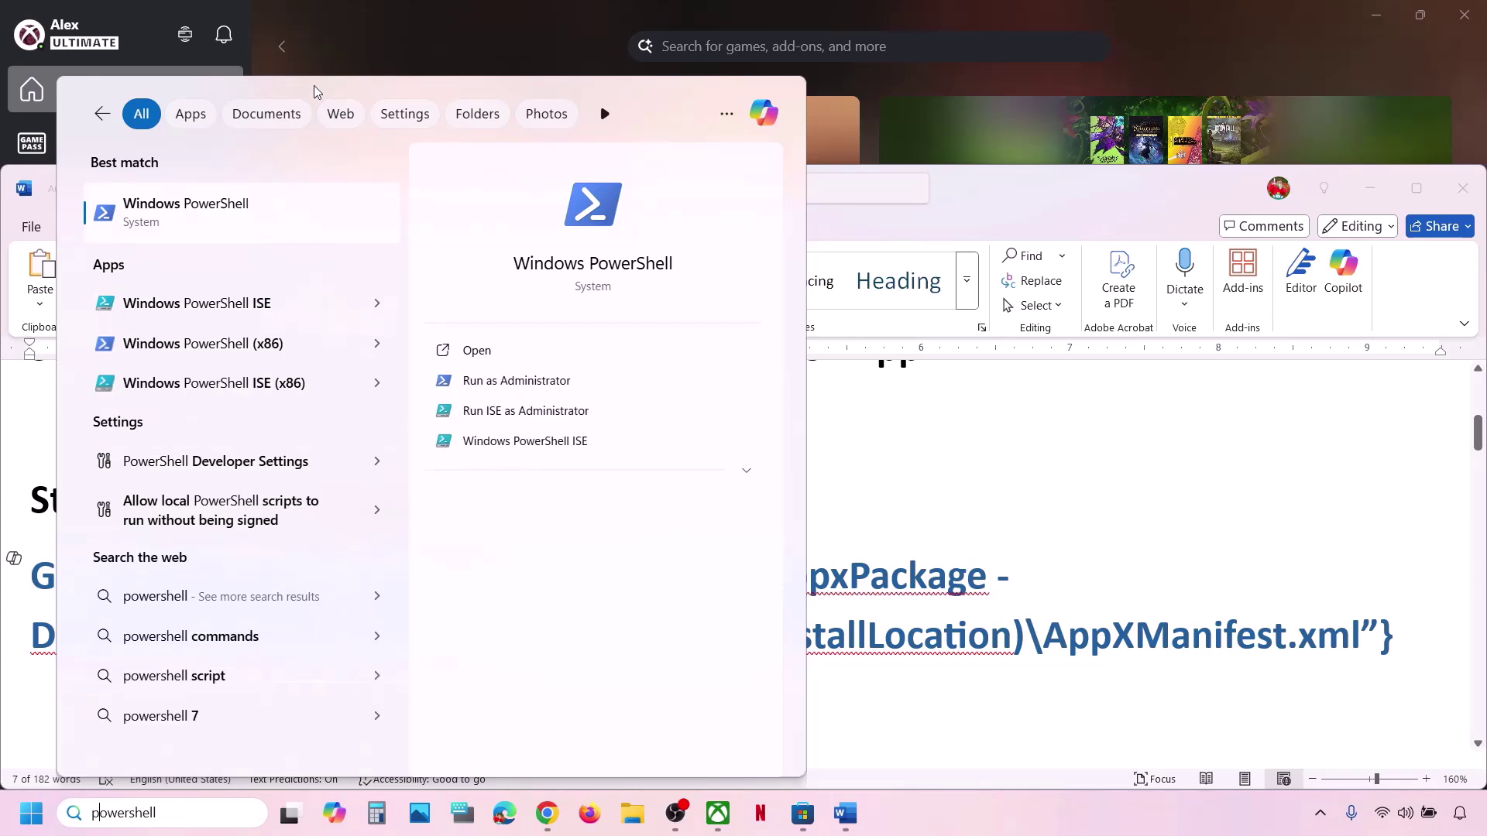
right_click(198, 213)
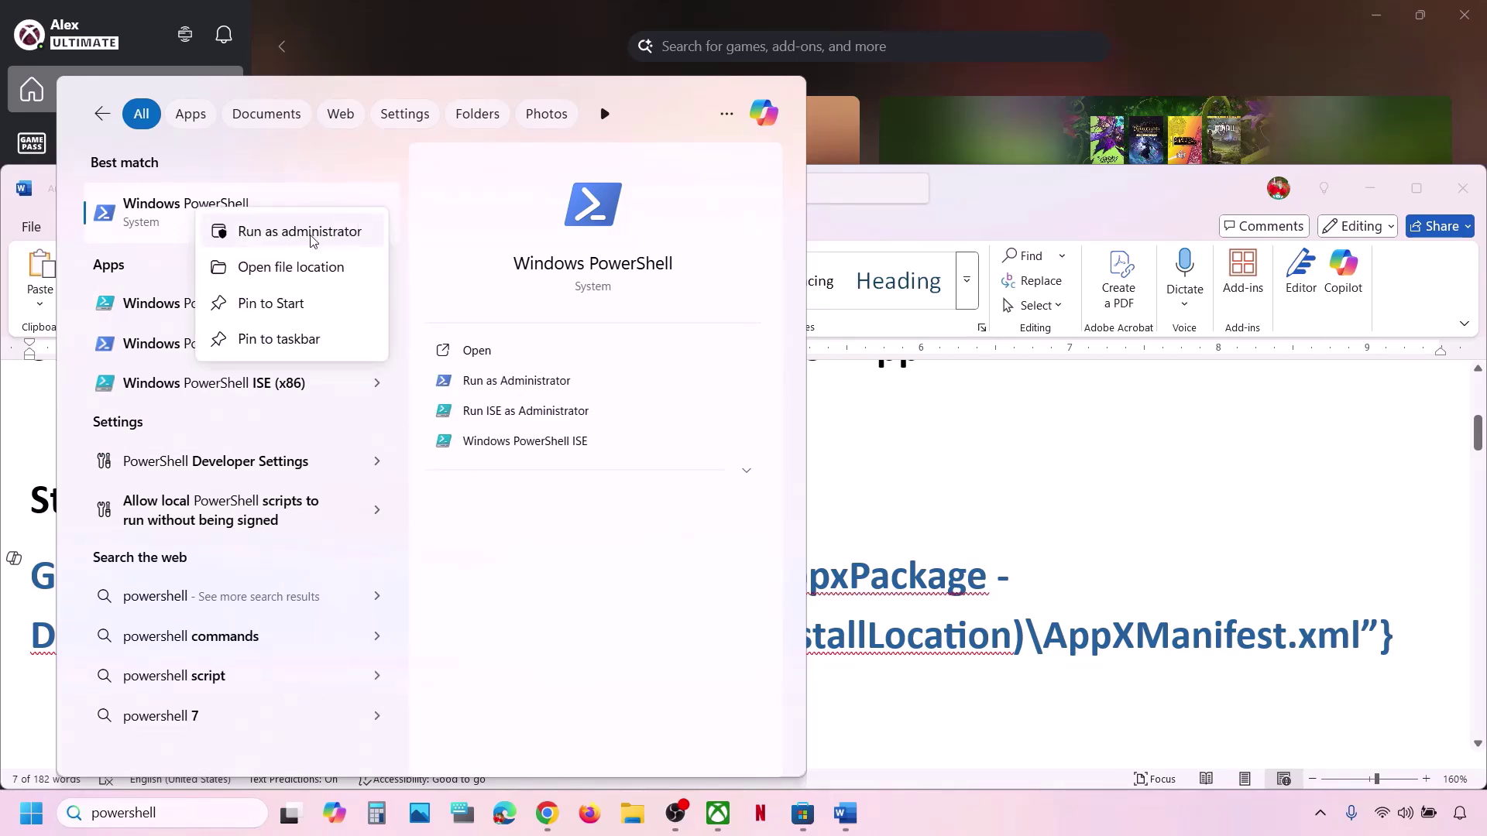
left_click(313, 233)
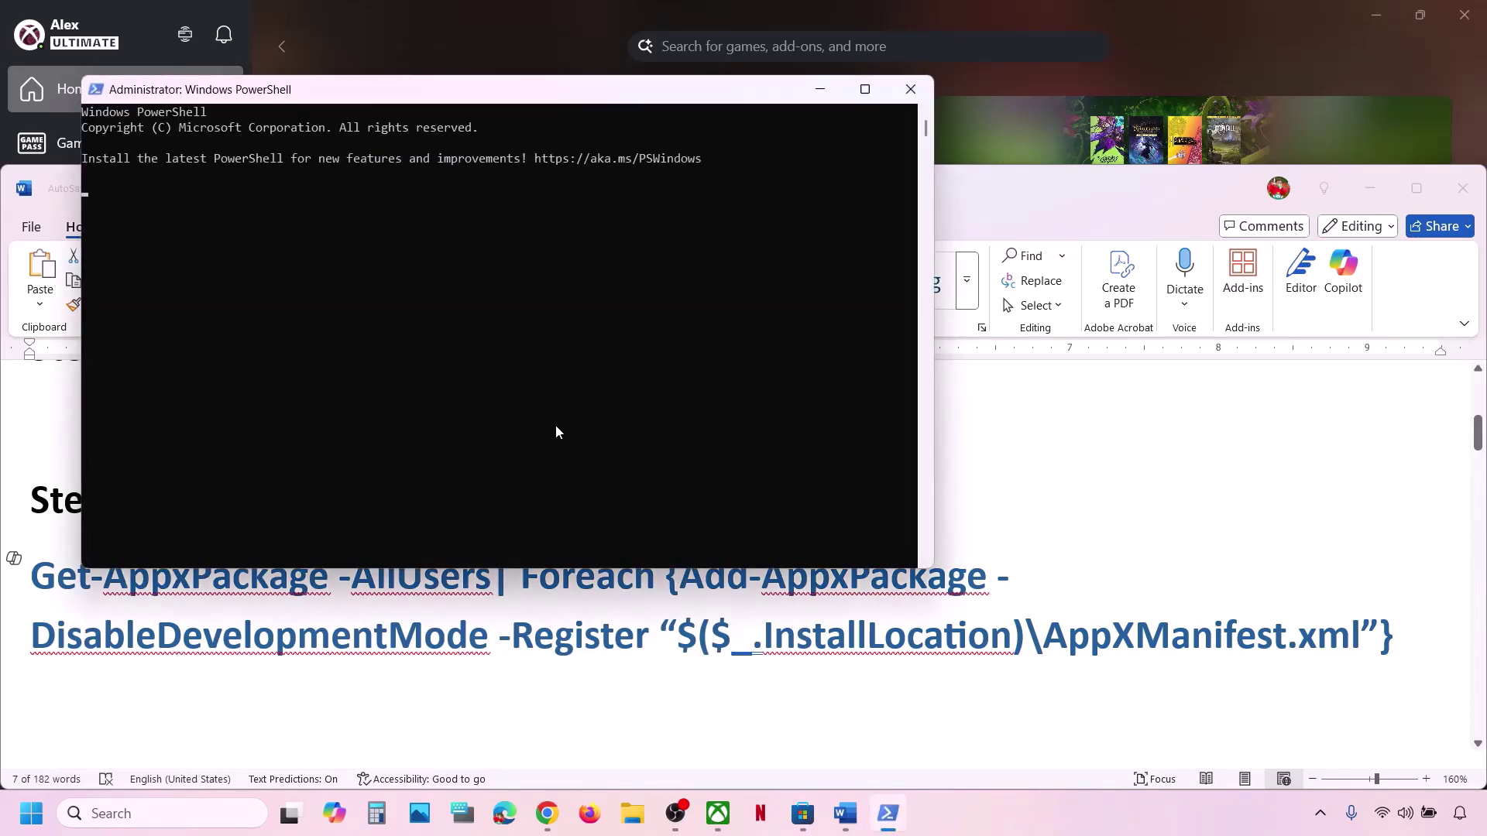
key("ctrl+v")
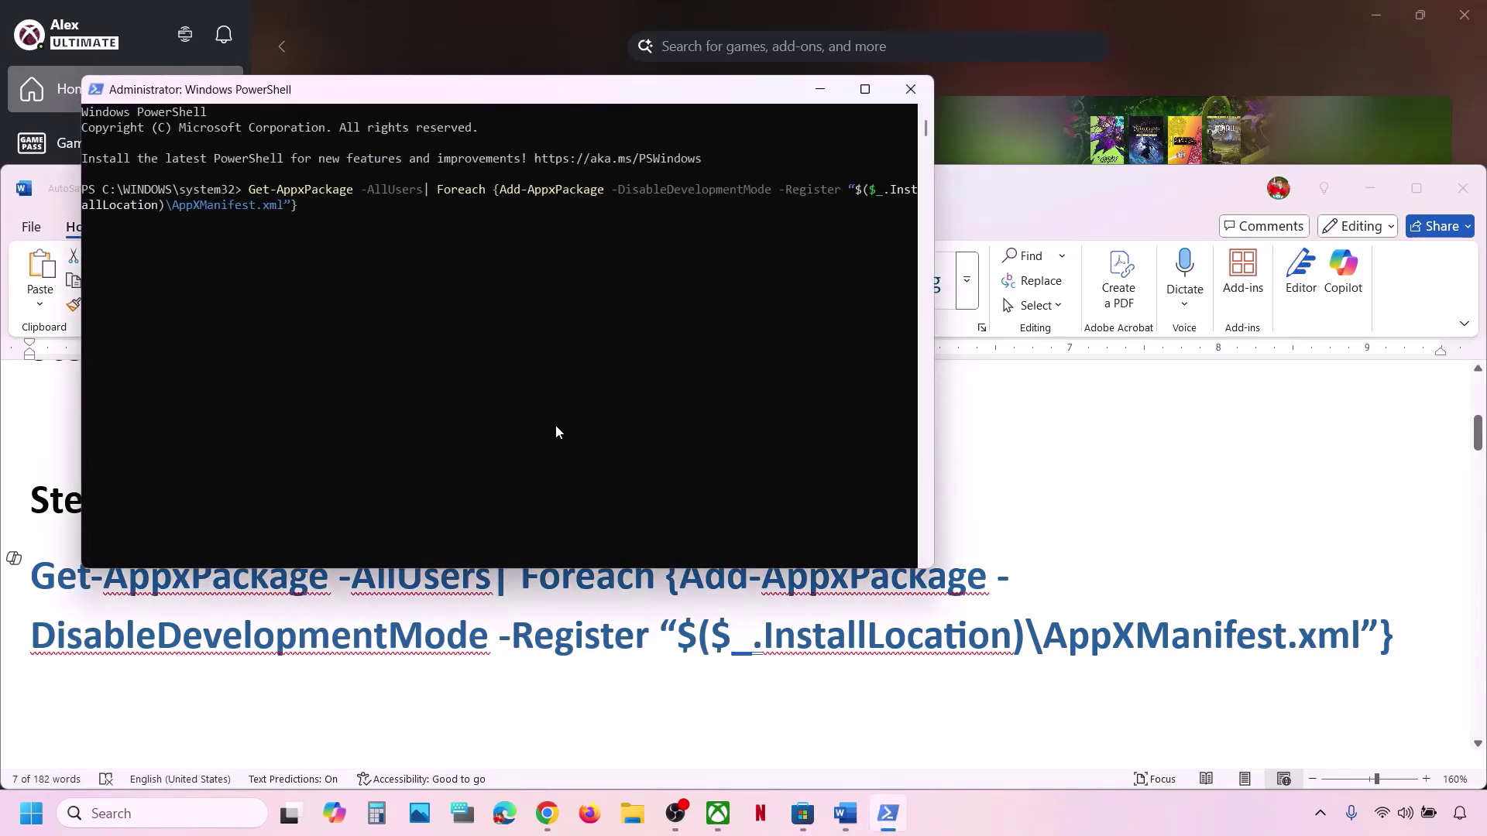
key("Return")
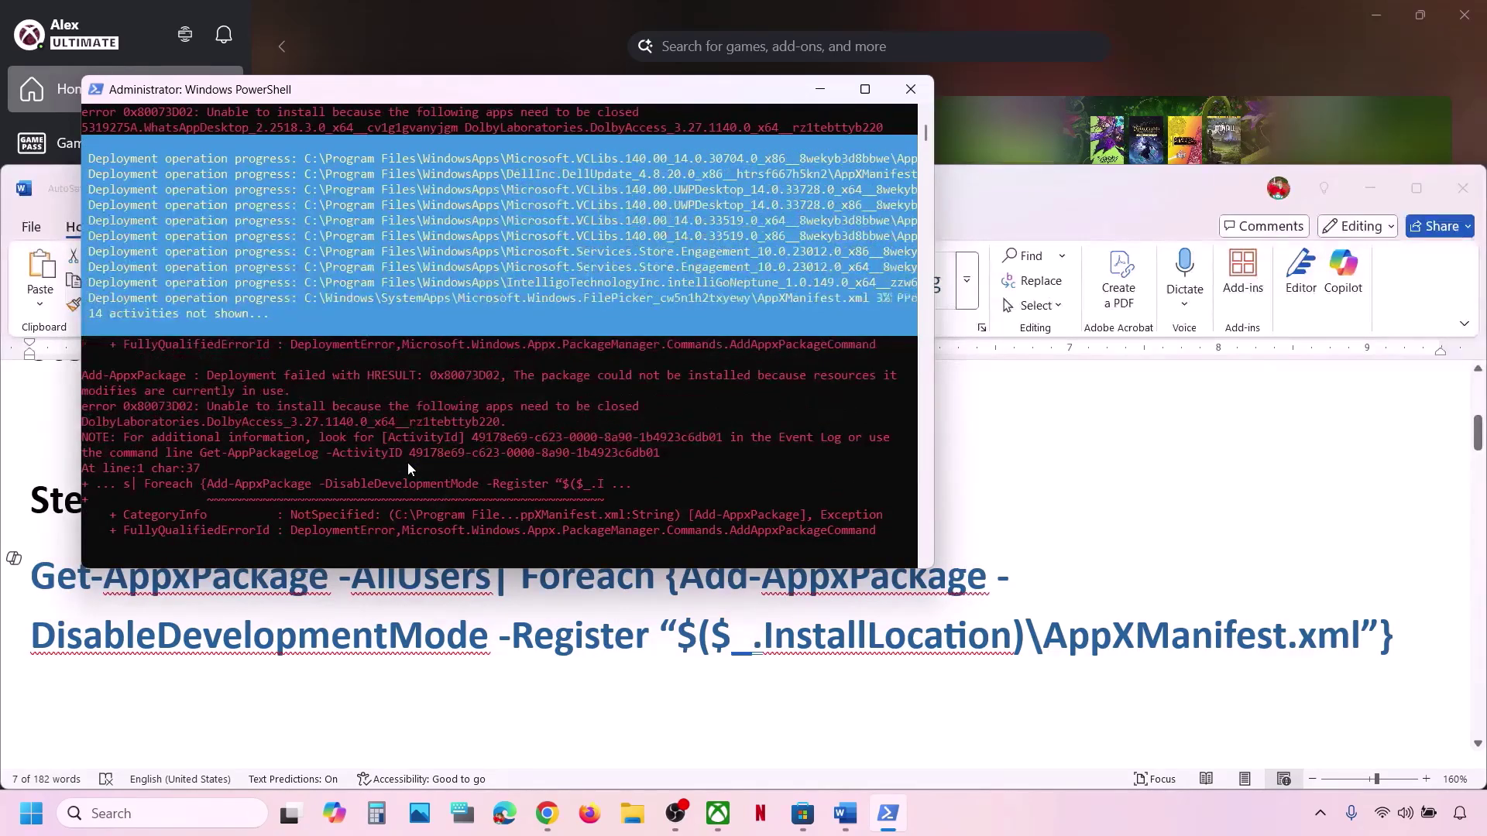
key("alt+Tab")
Set the Step 5 Store cache path to font size 10.
scroll(517, 598, "down", 1)
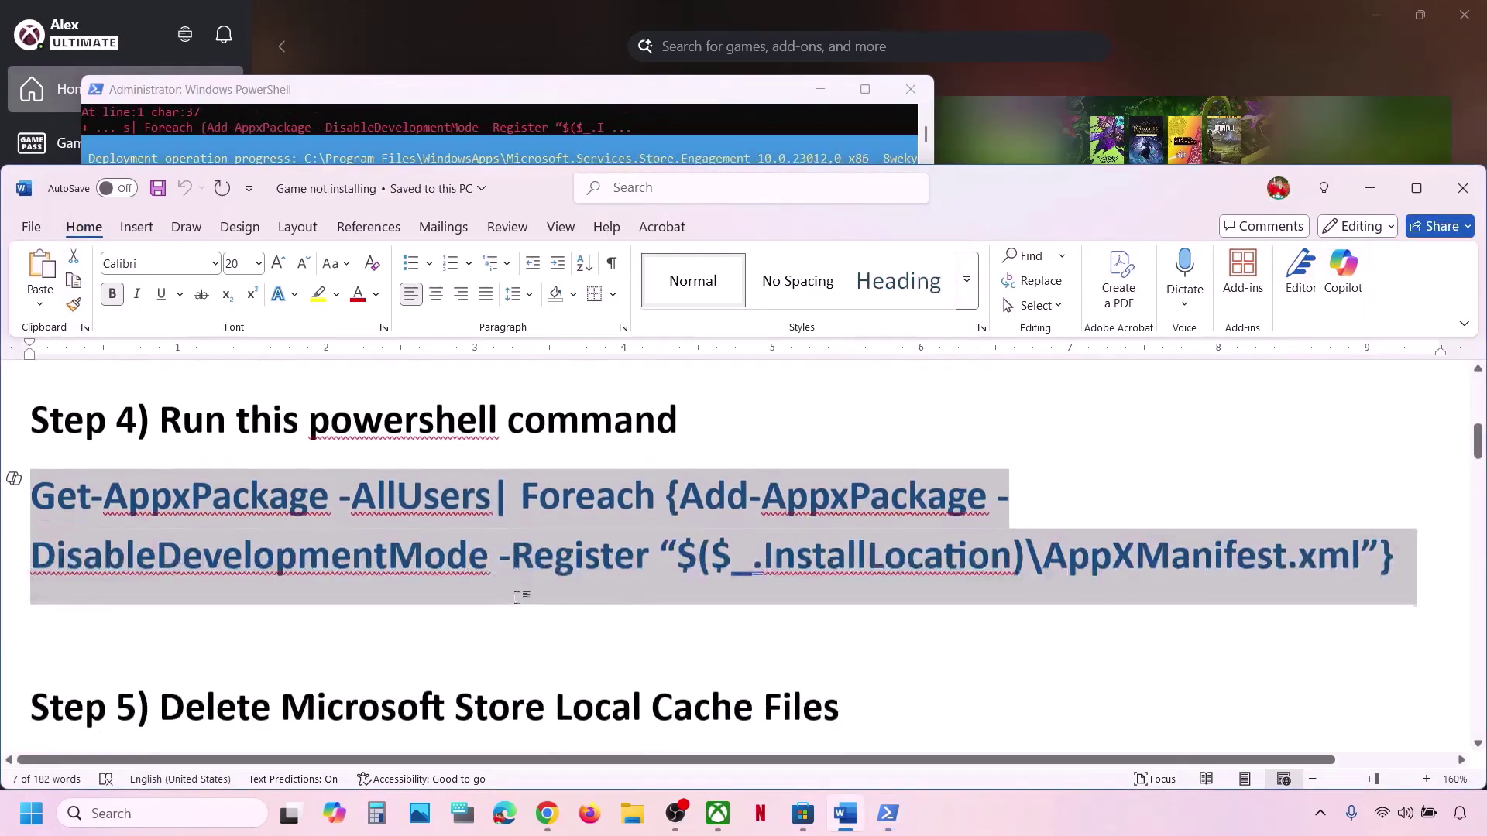
scroll(517, 597, "down", 2)
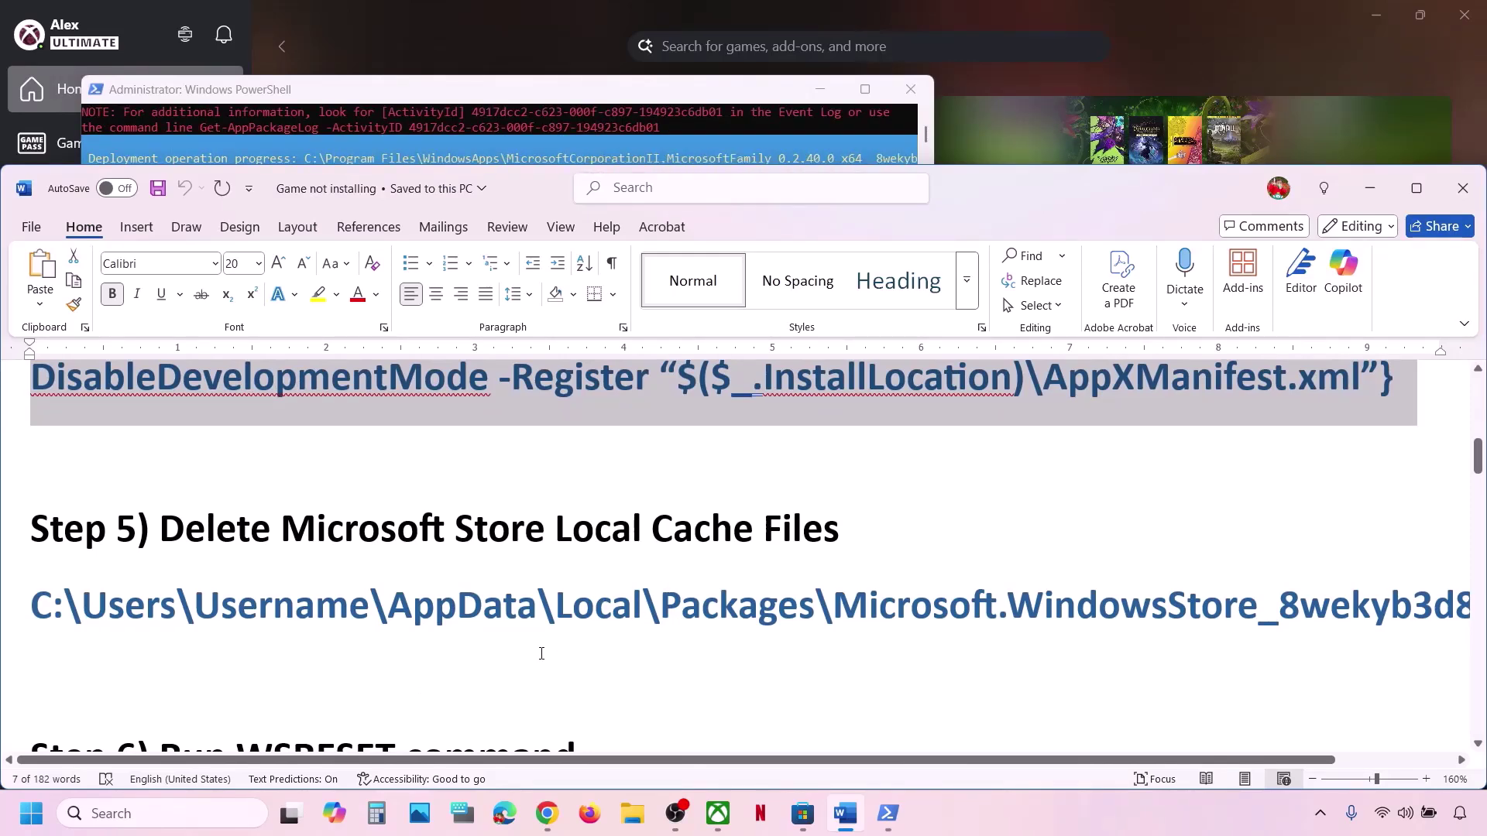
triple_click(542, 612)
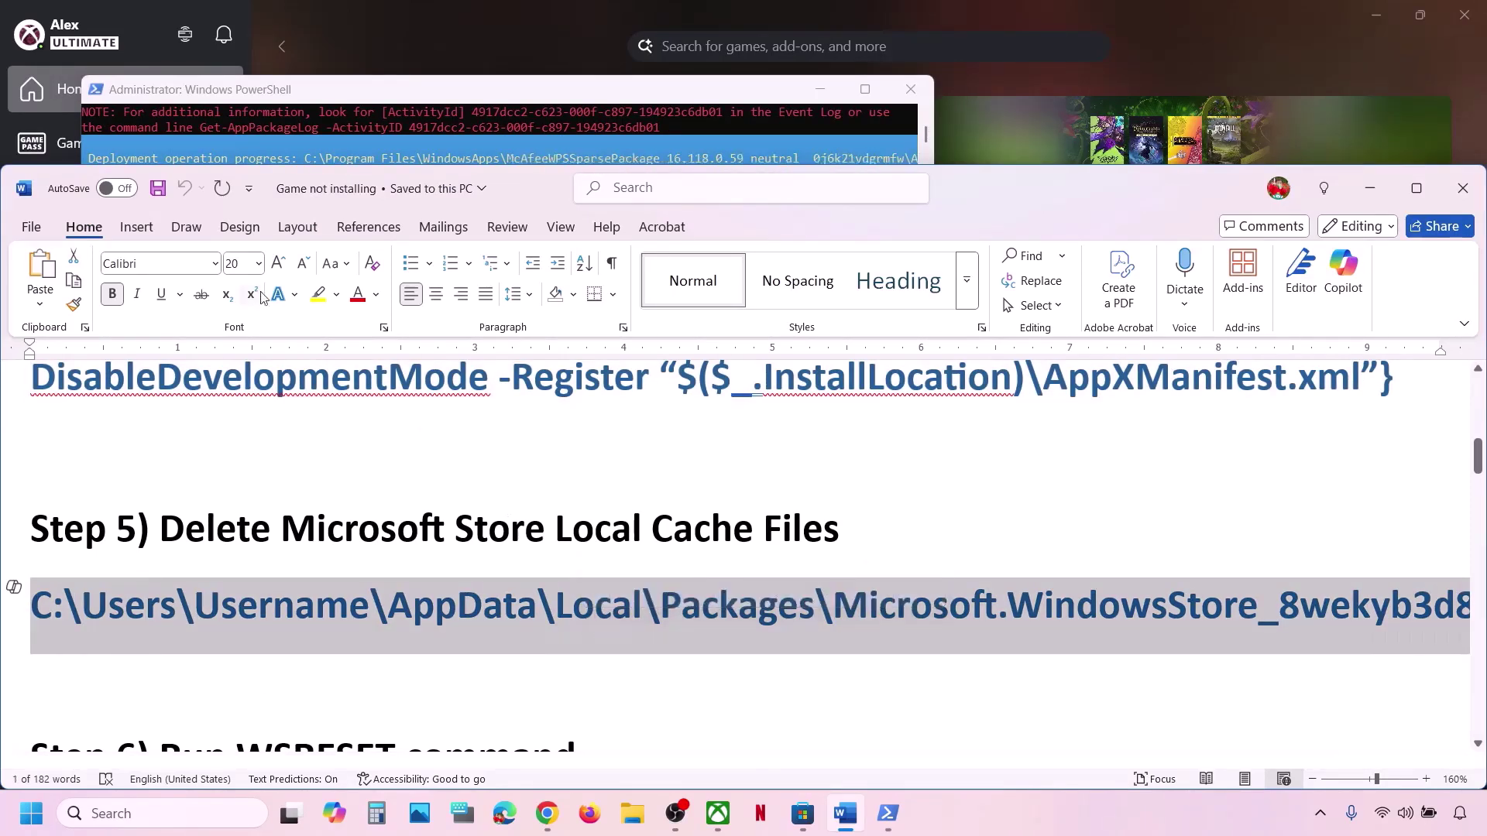
left_click(258, 263)
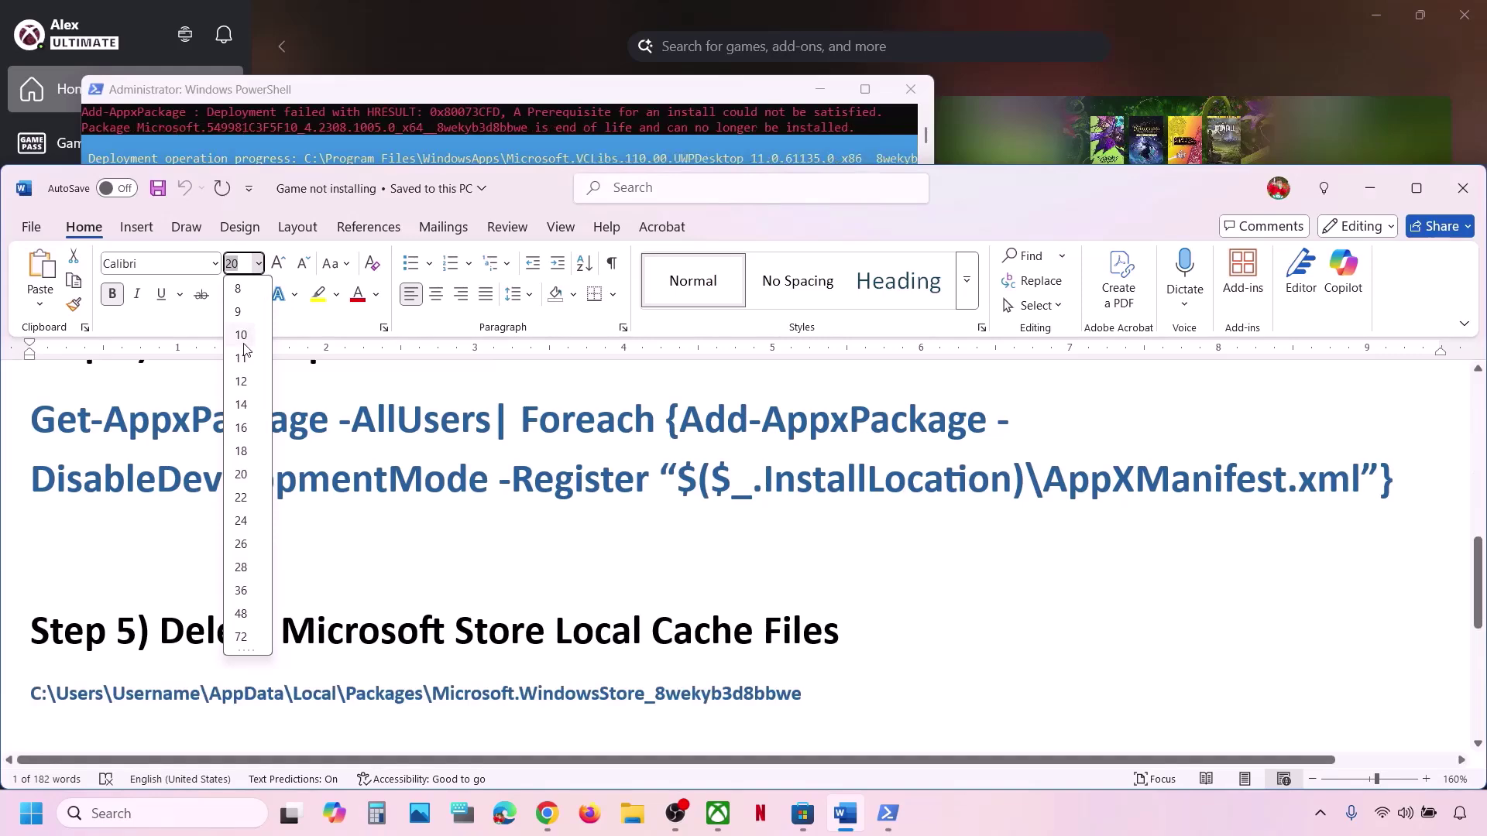
left_click(241, 335)
scroll(149, 634, "down", 2)
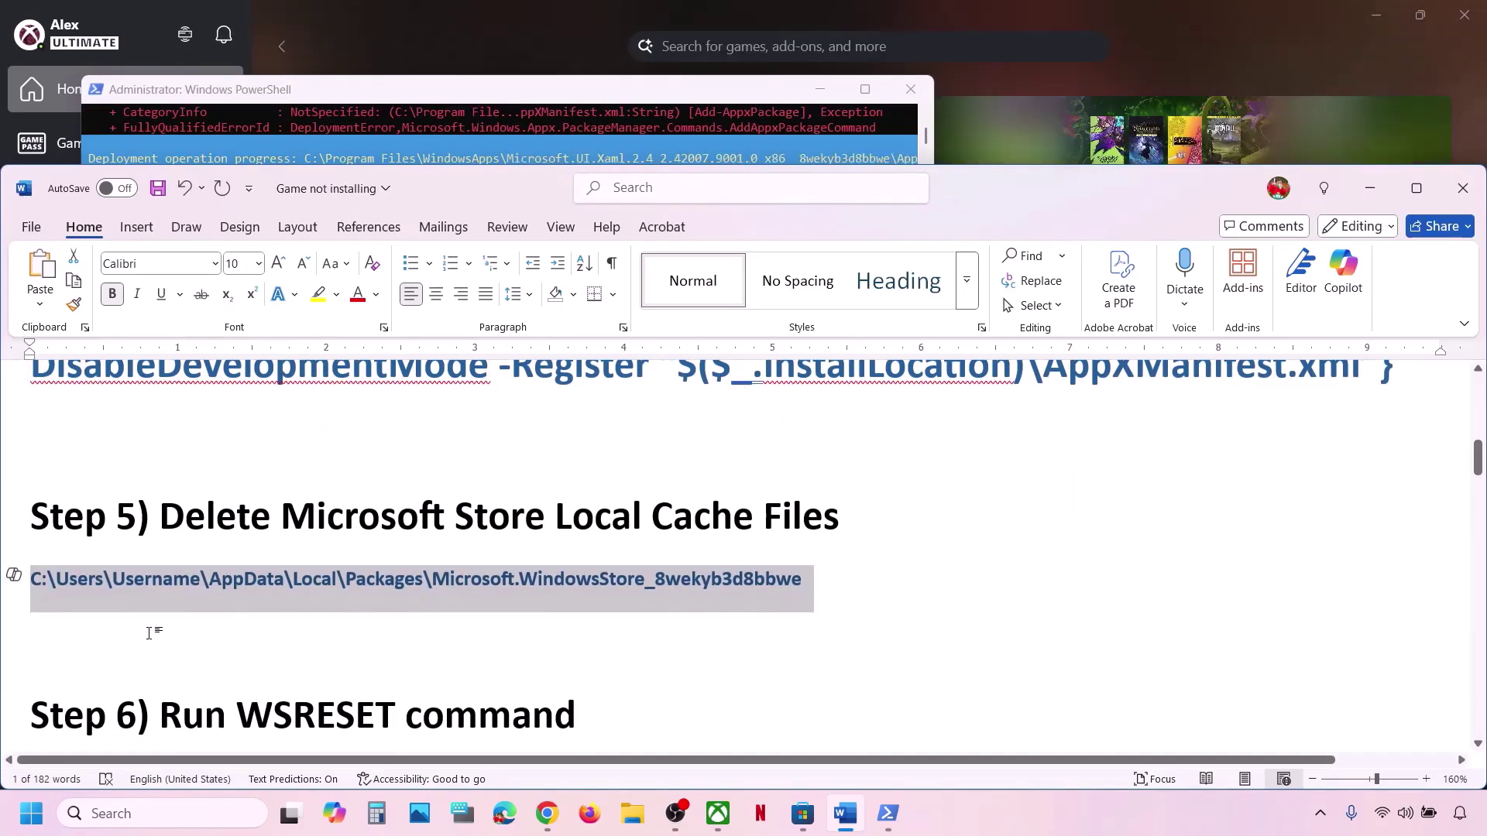
Highlight the Users…Microsoft.WindowsStore part of the path and open File Explorer at This PC.
left_click(149, 634)
left_click_drag(56, 579, 645, 581)
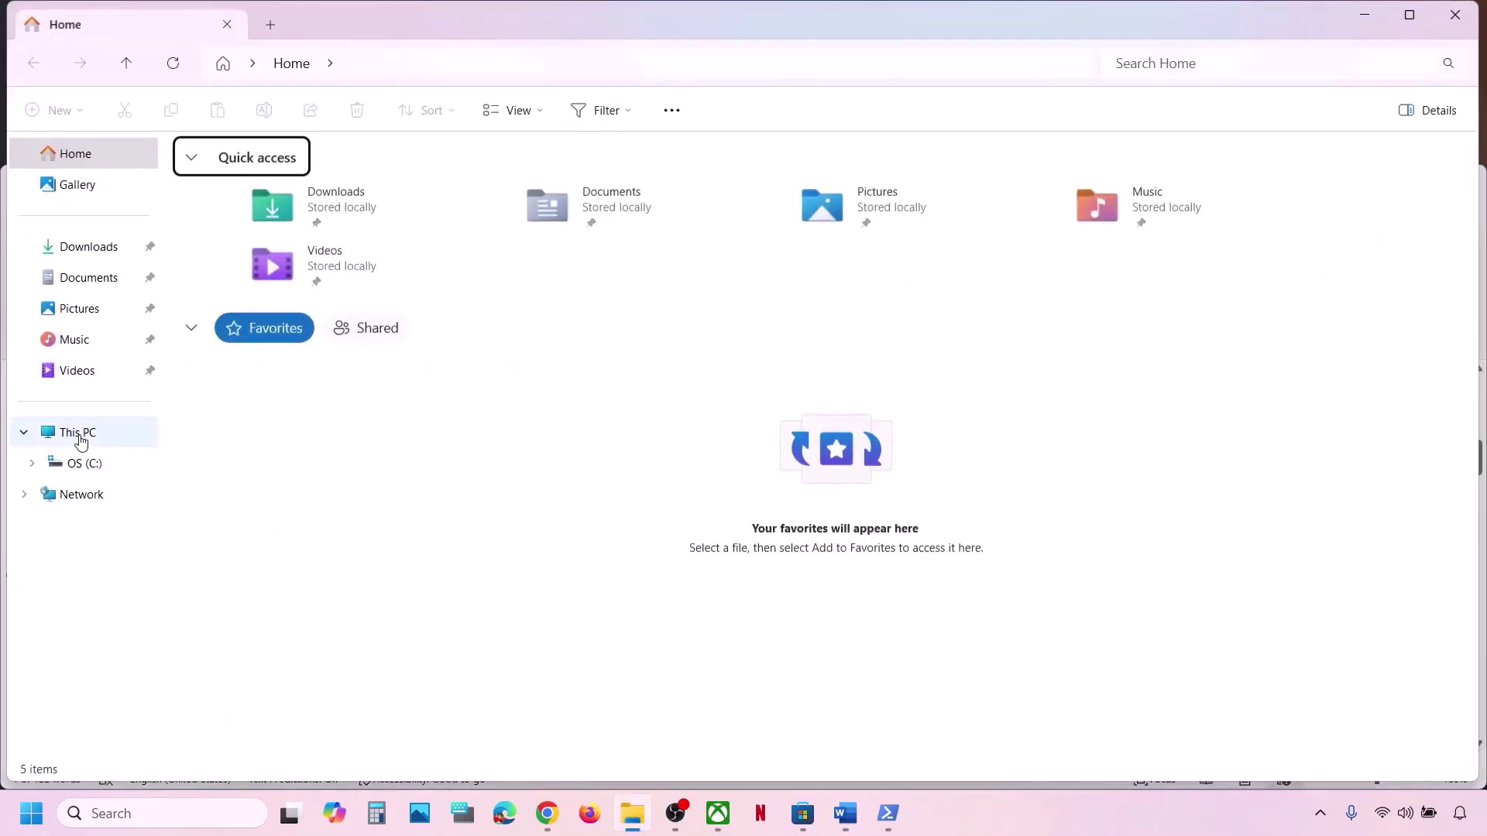
left_click(78, 434)
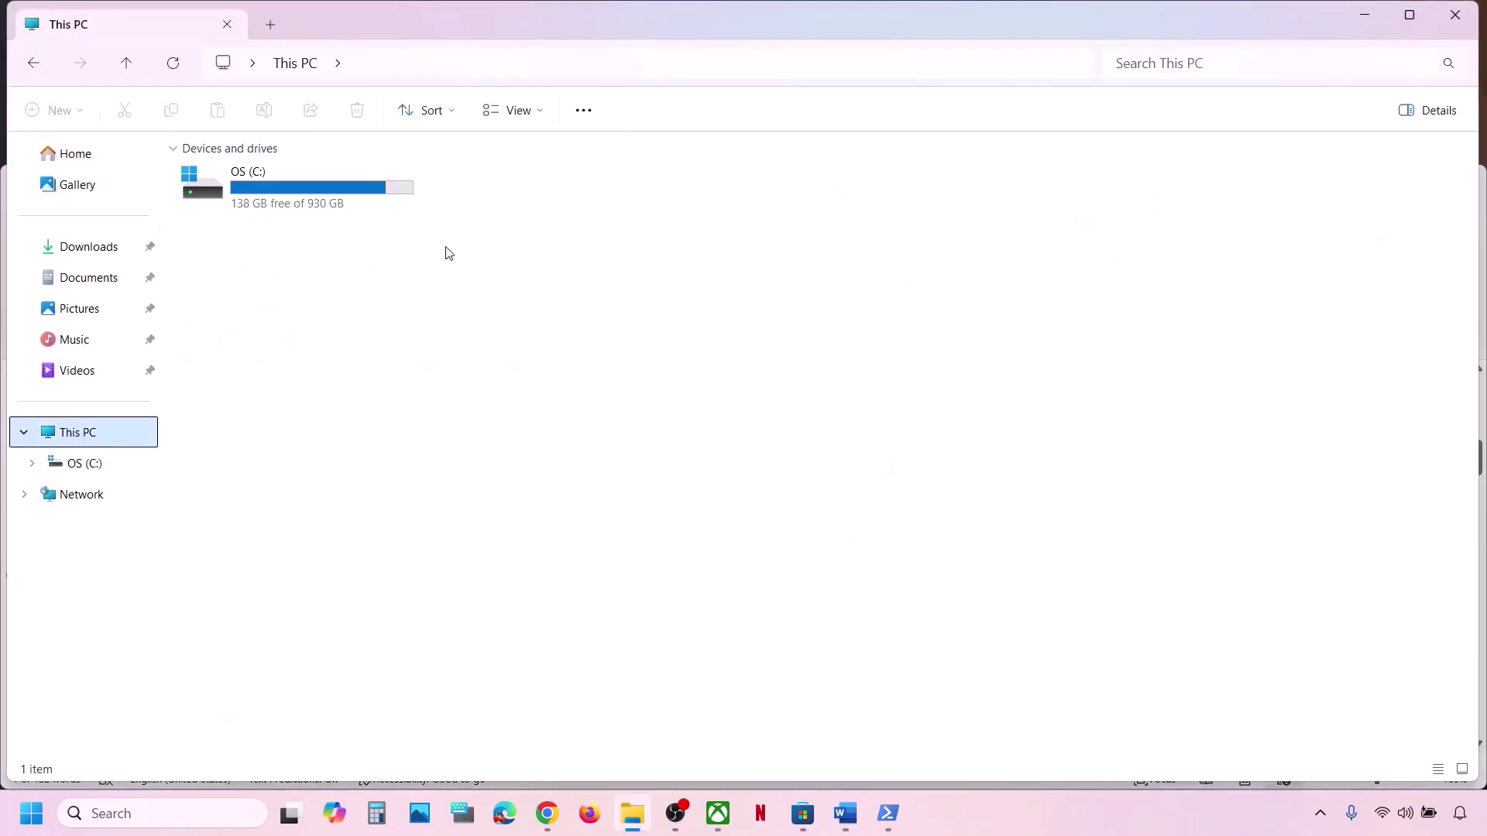
Browse from OS (C:) through Users to the profile's AppData folder, showing hidden items.
double_click(307, 191)
scroll(449, 608, "down", 1)
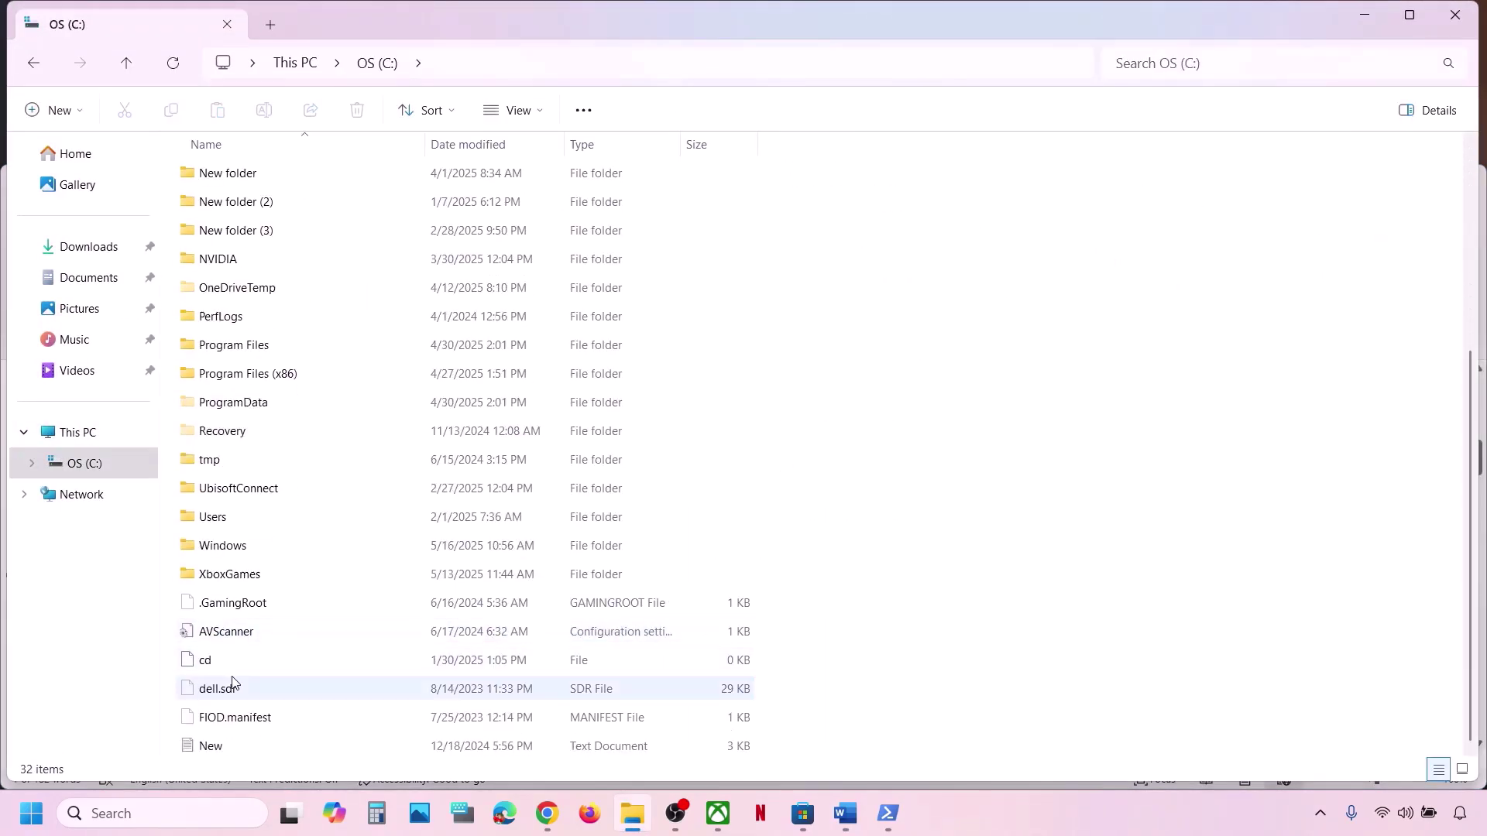
double_click(232, 527)
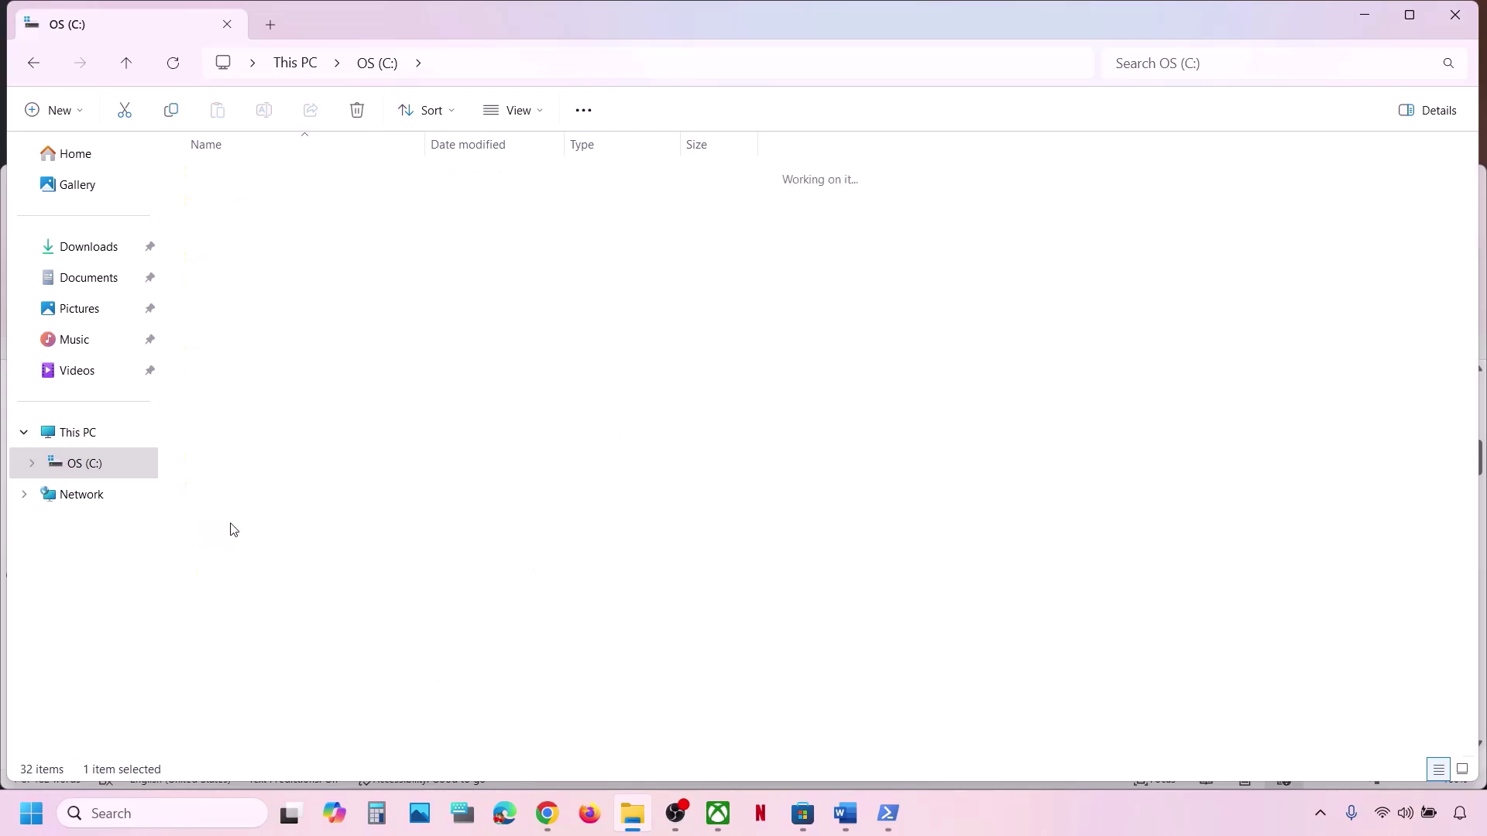
left_click(235, 177)
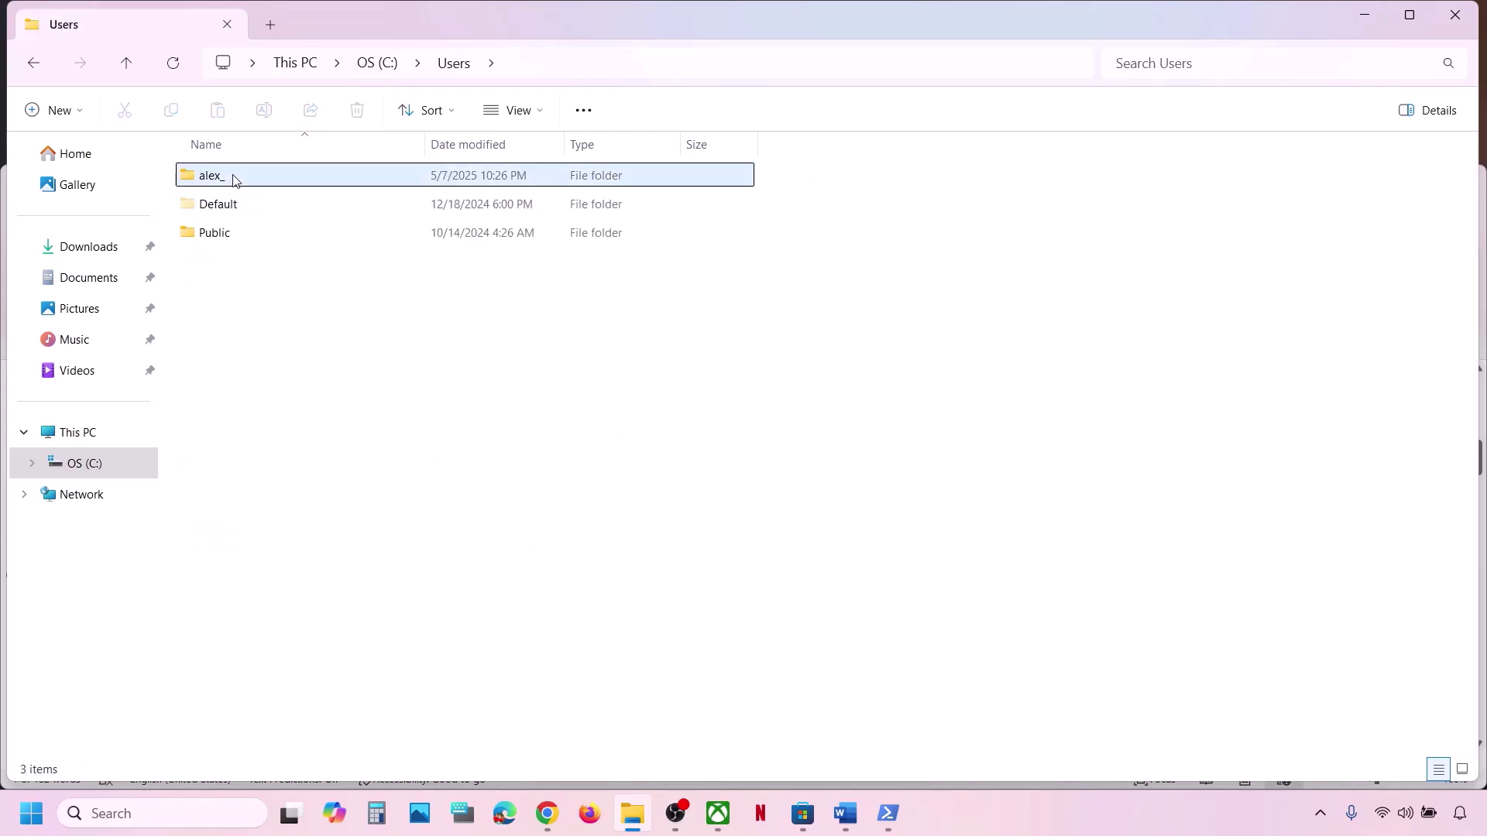
double_click(283, 176)
left_click(241, 379)
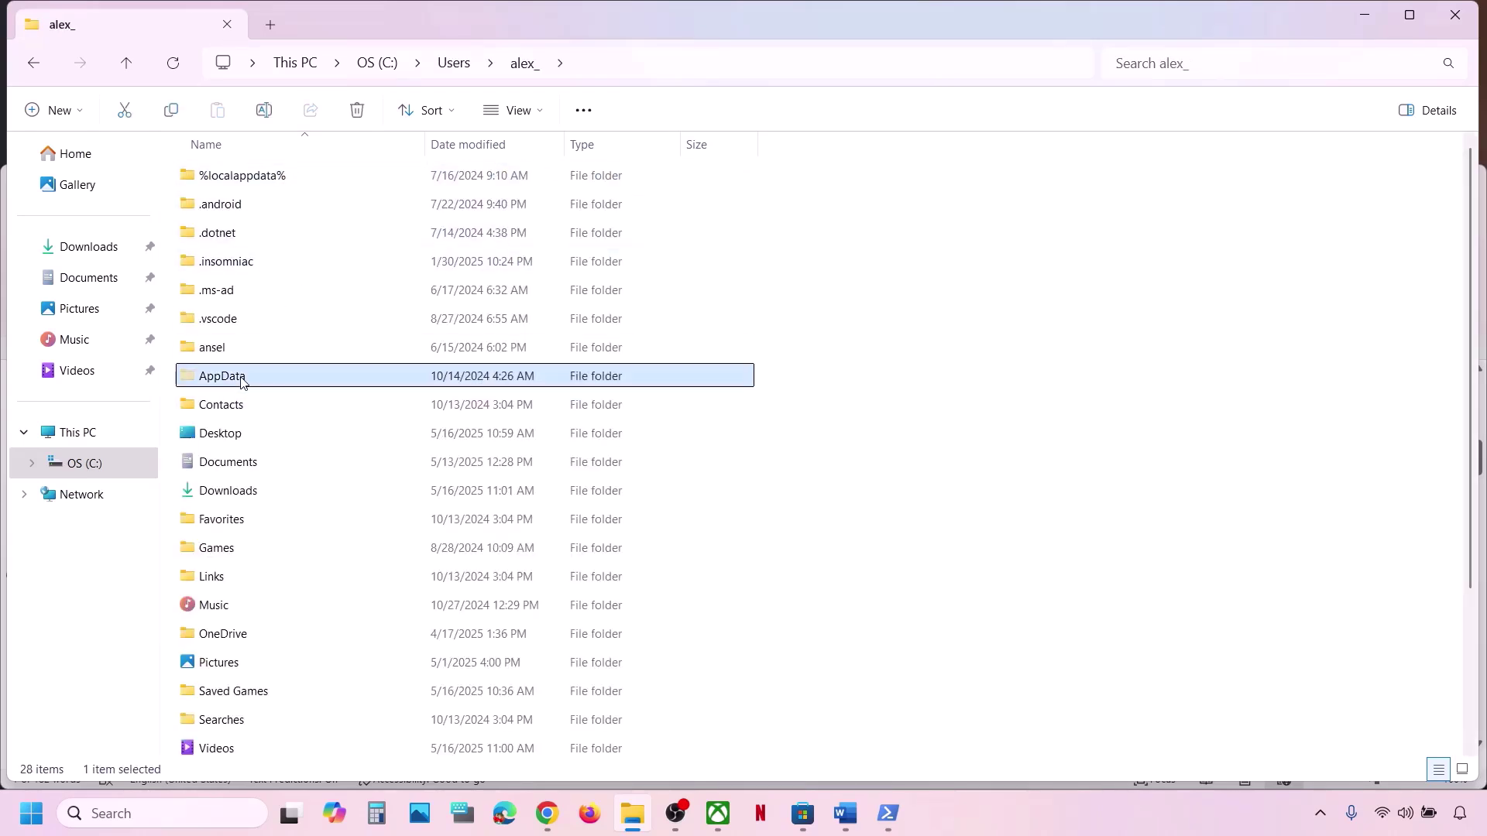
left_click(540, 118)
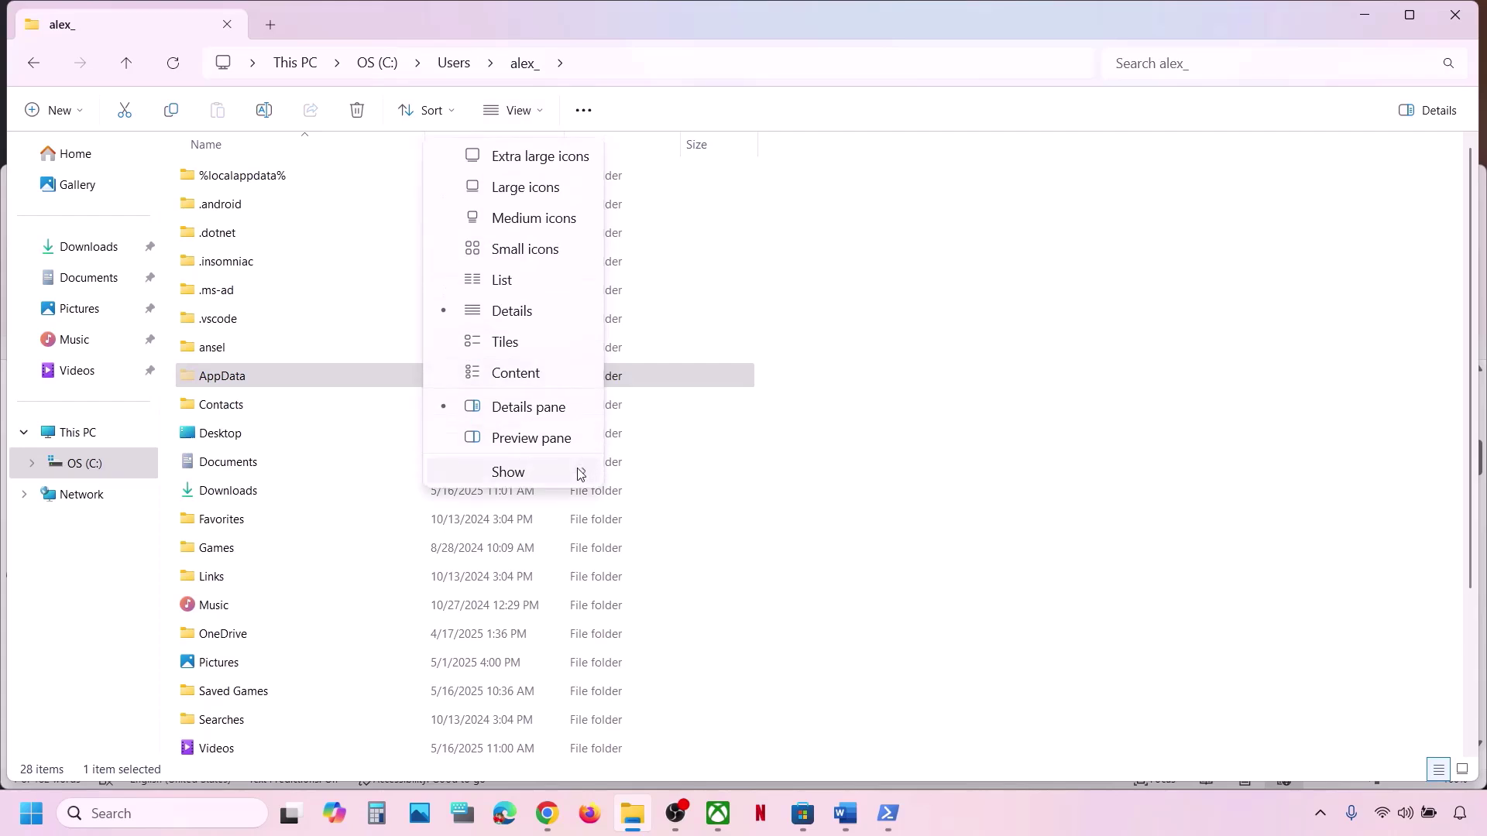
mouse_move(578, 471)
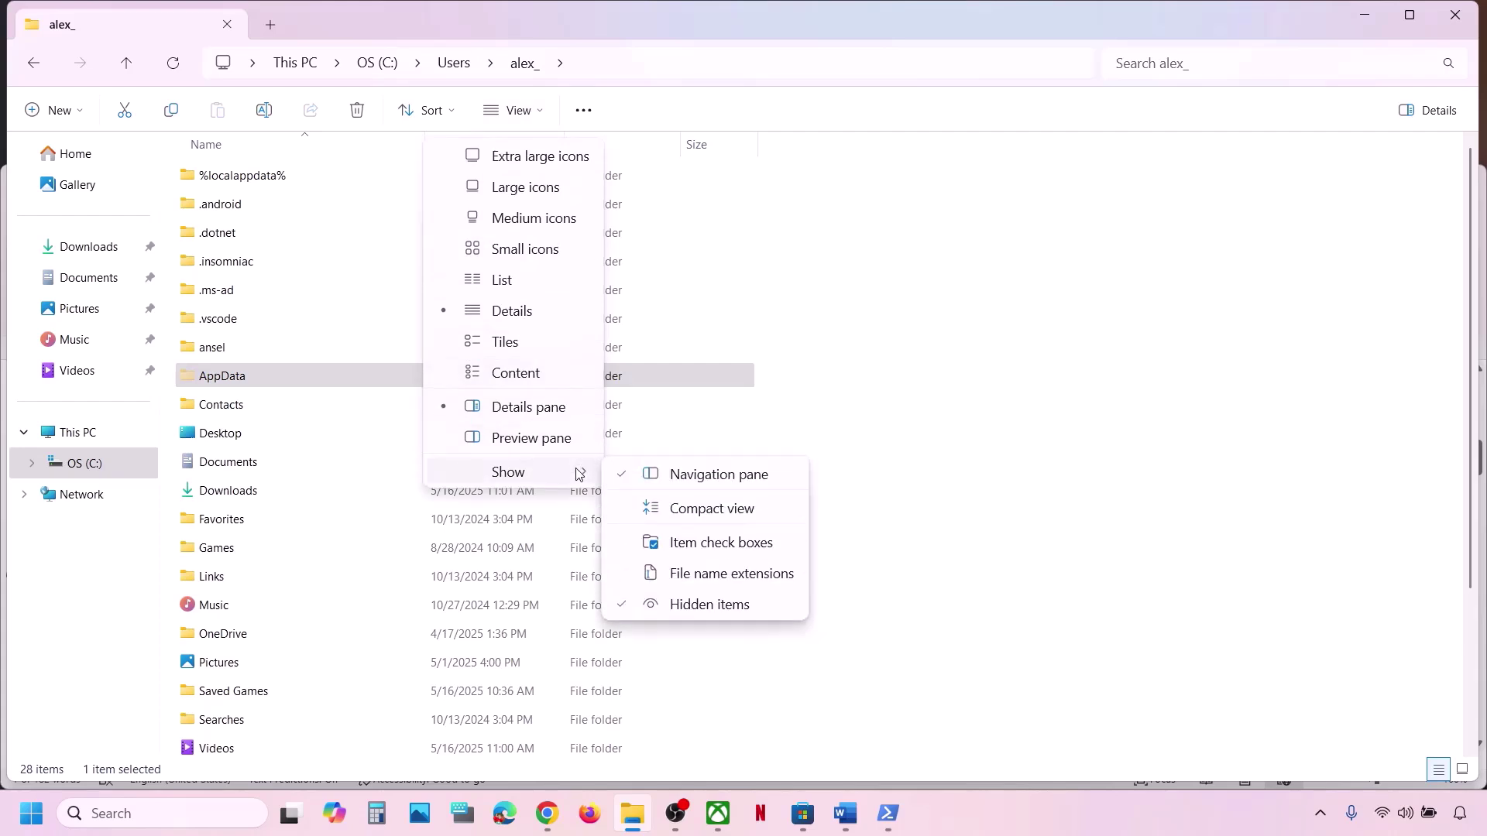
left_click(255, 379)
double_click(260, 382)
Open Local and then Packages inside AppData.
left_click(213, 178)
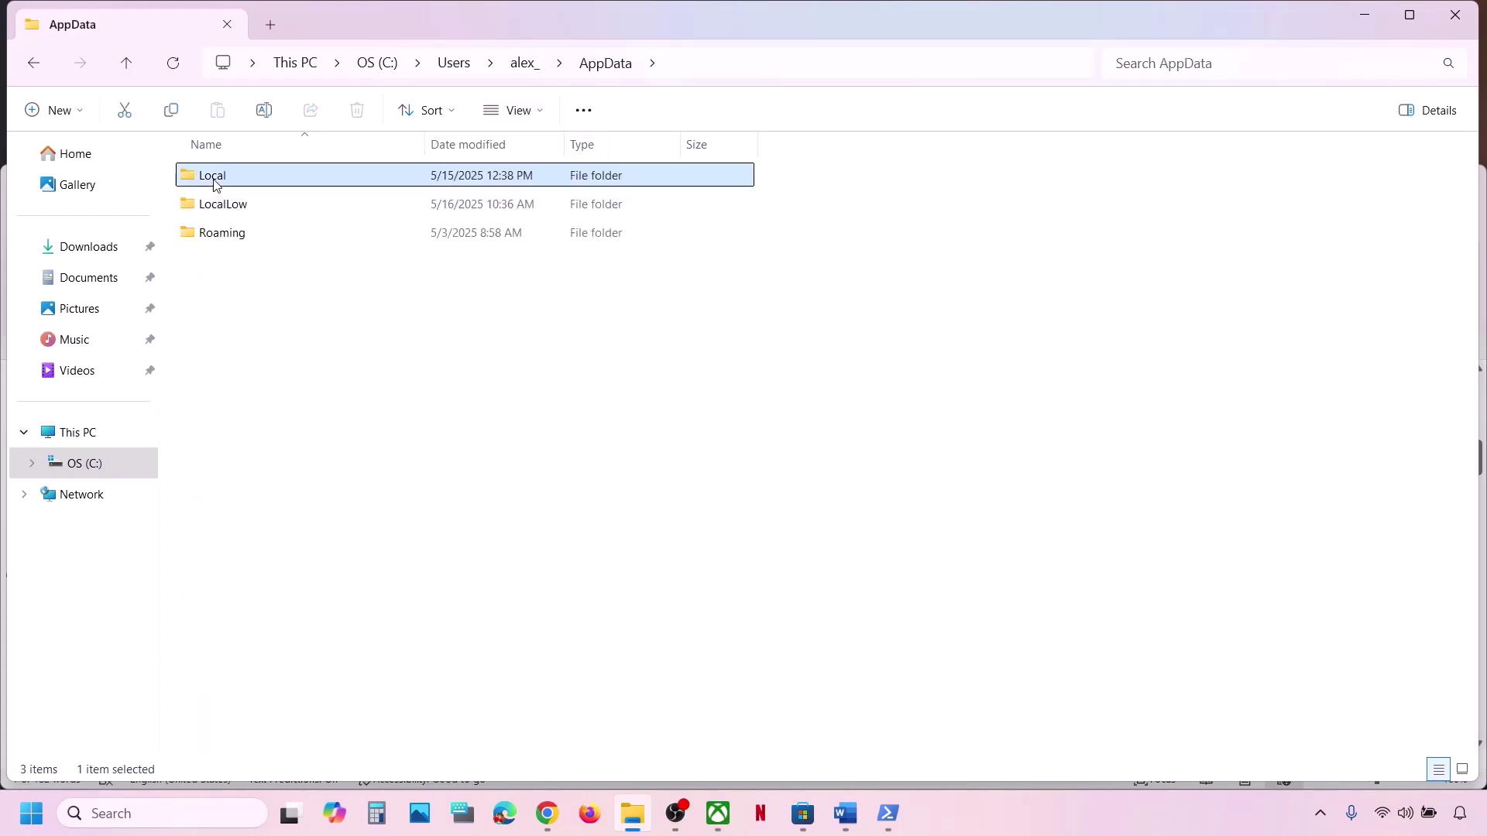
double_click(213, 178)
left_click(270, 441)
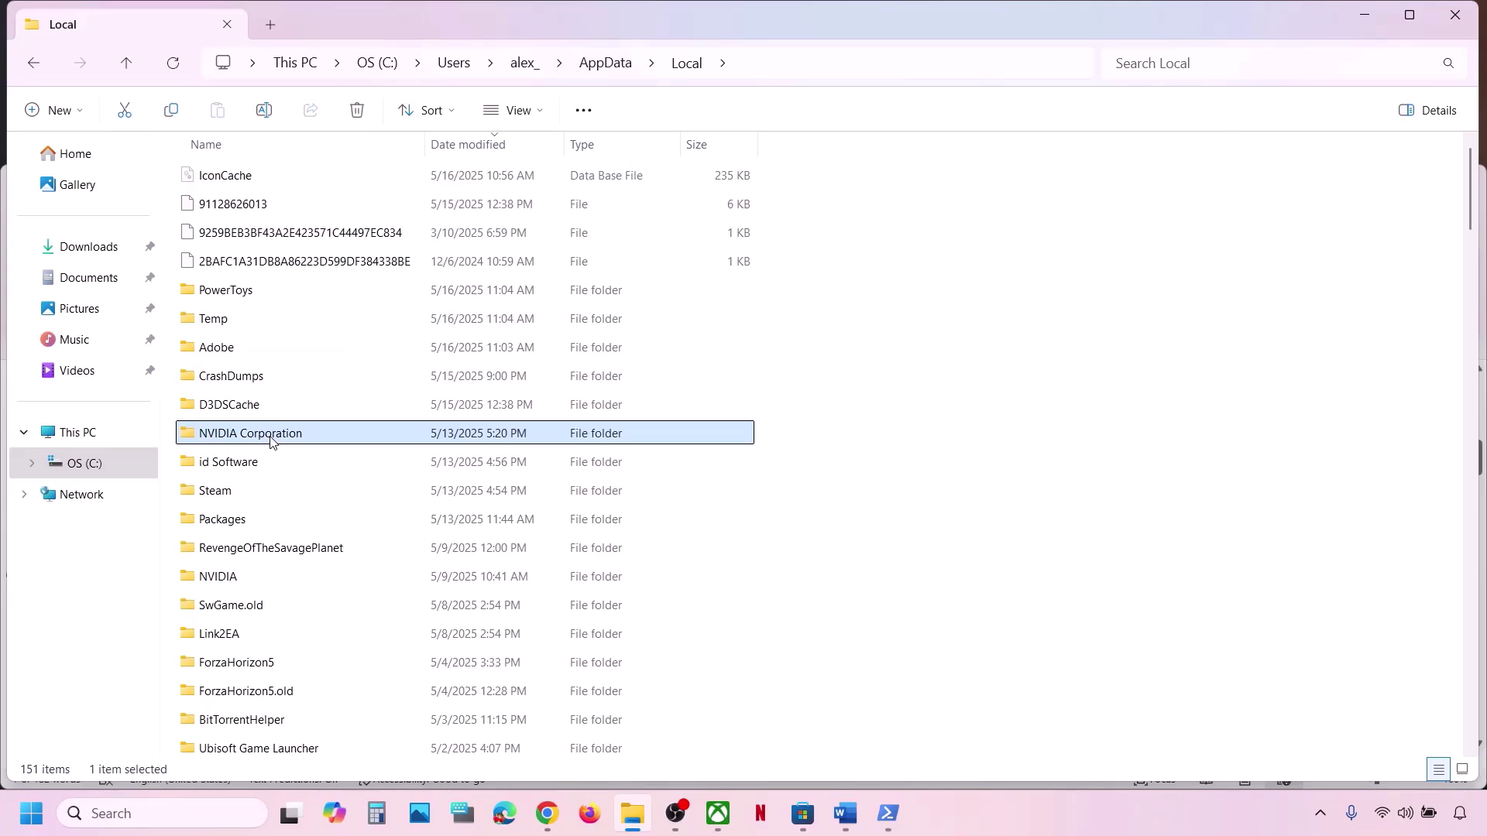
key("Down")
key("Down")
key("Down")
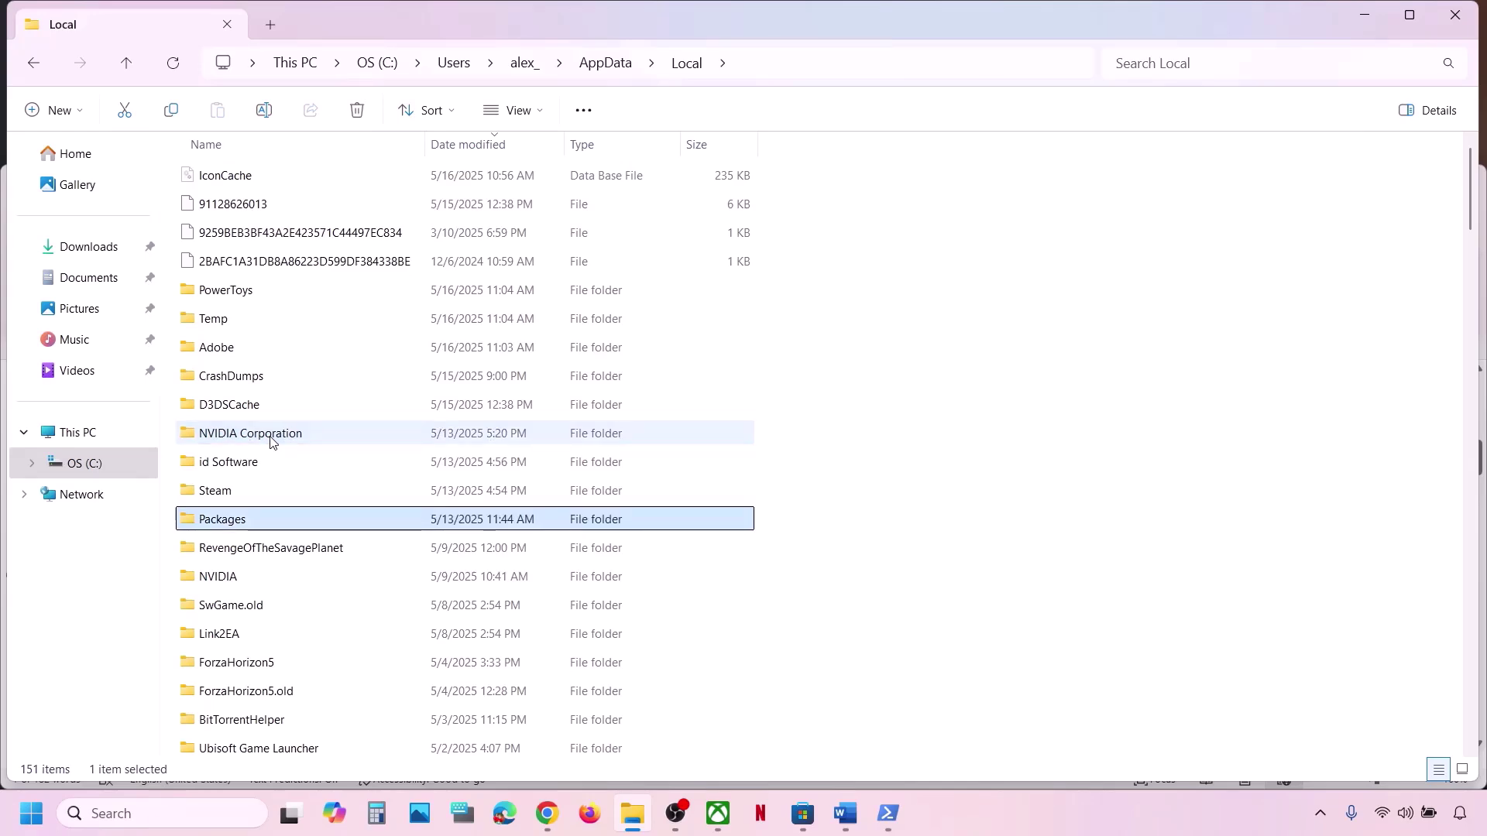
double_click(260, 526)
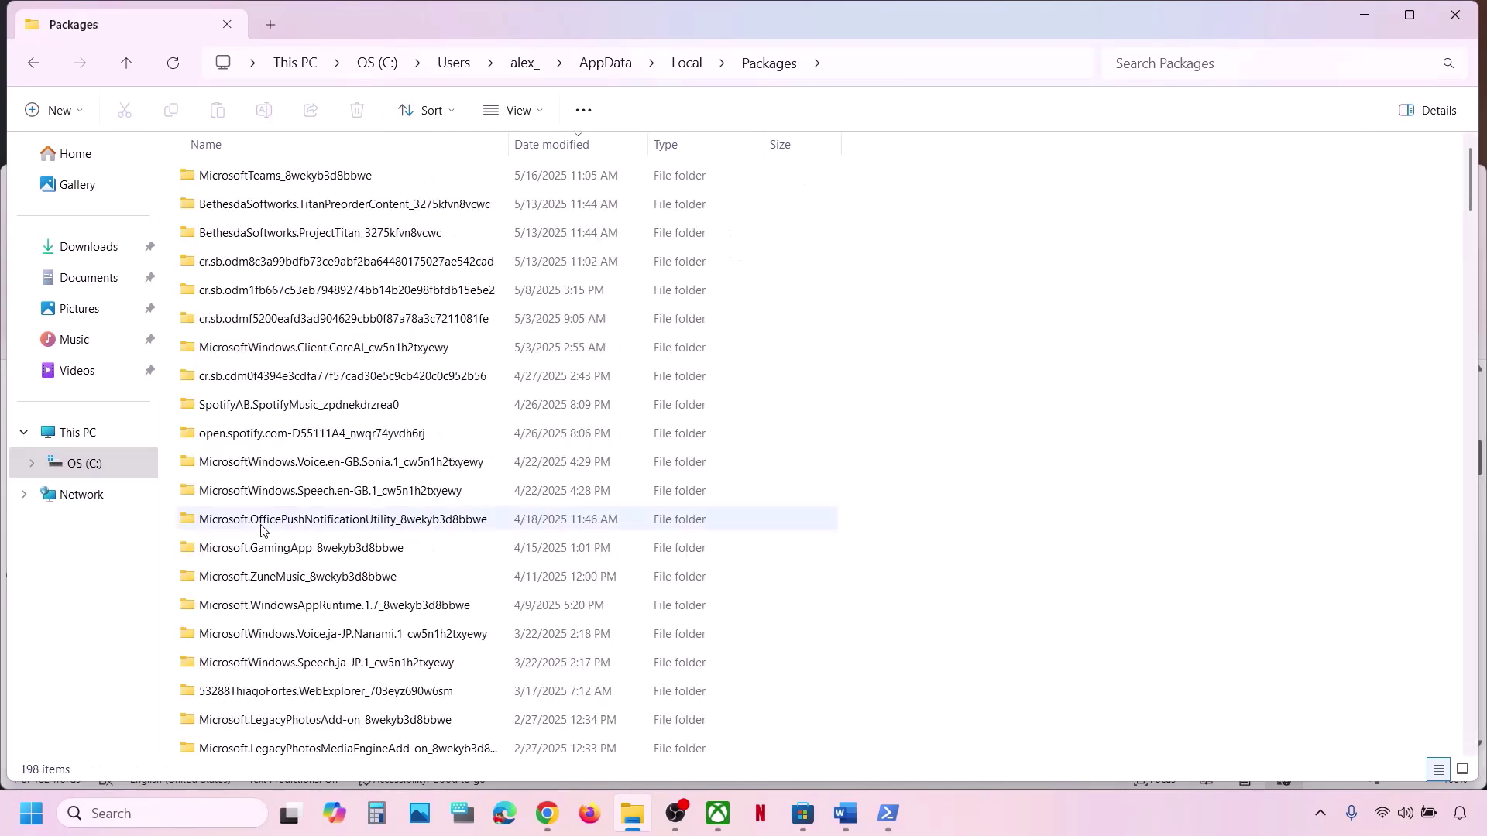
Check the Microsoft.WindowsStore_8wekyb3d8bbwe folder name in the Word notes, then minimize Word.
left_click(845, 815)
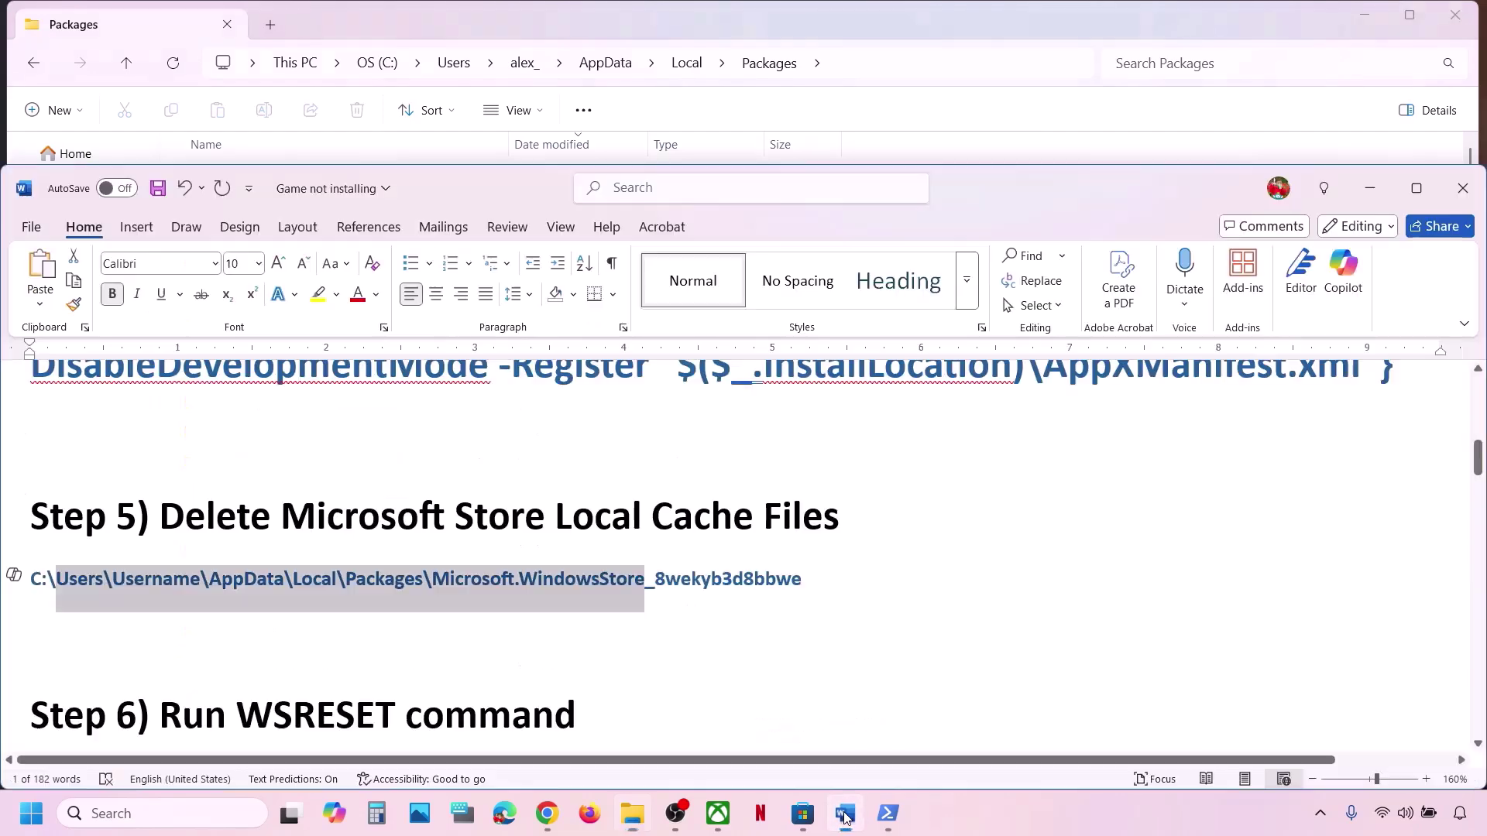
left_click(546, 599)
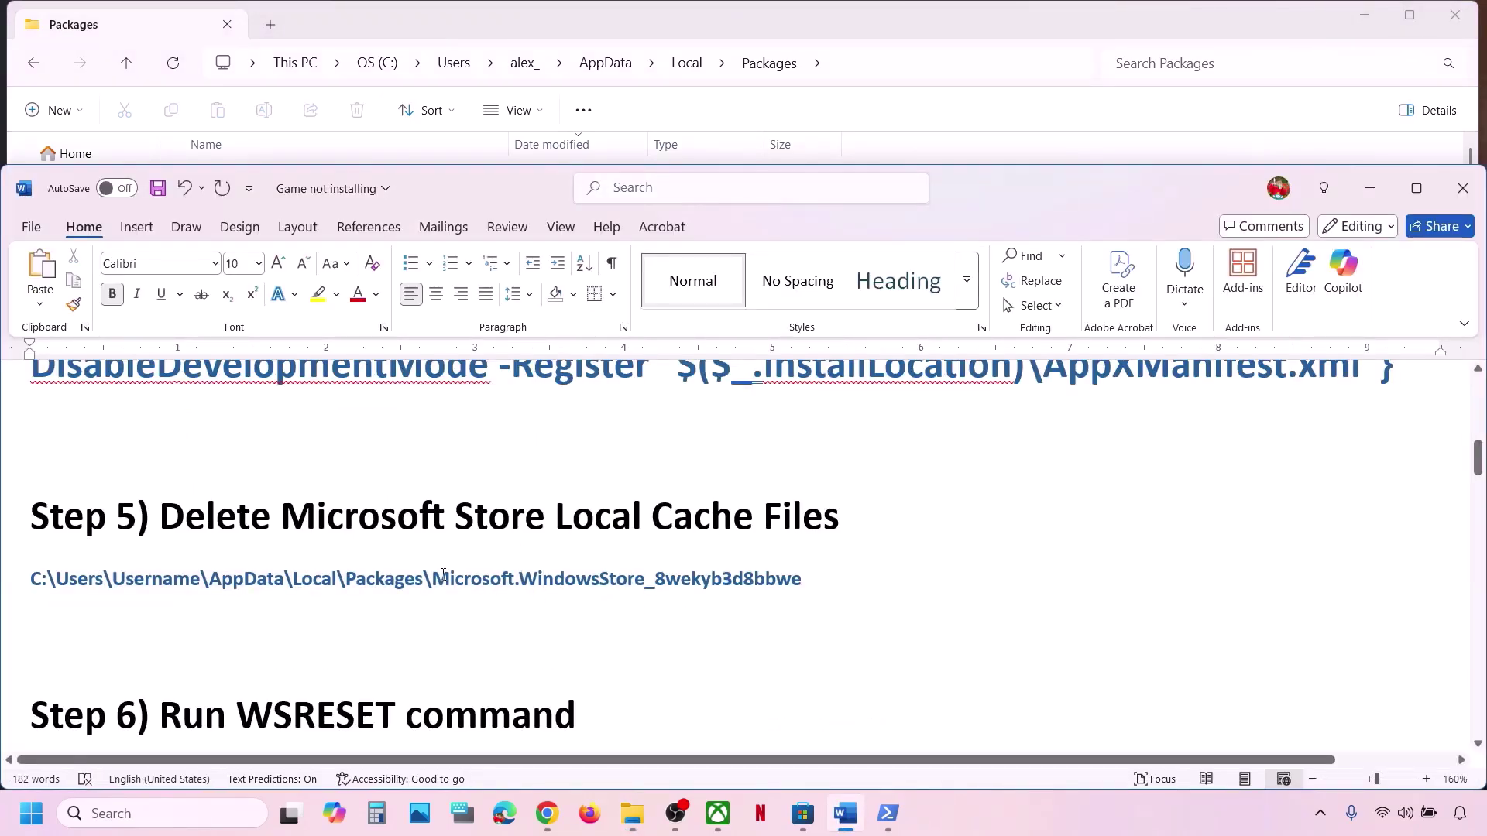
left_click_drag(443, 574, 801, 580)
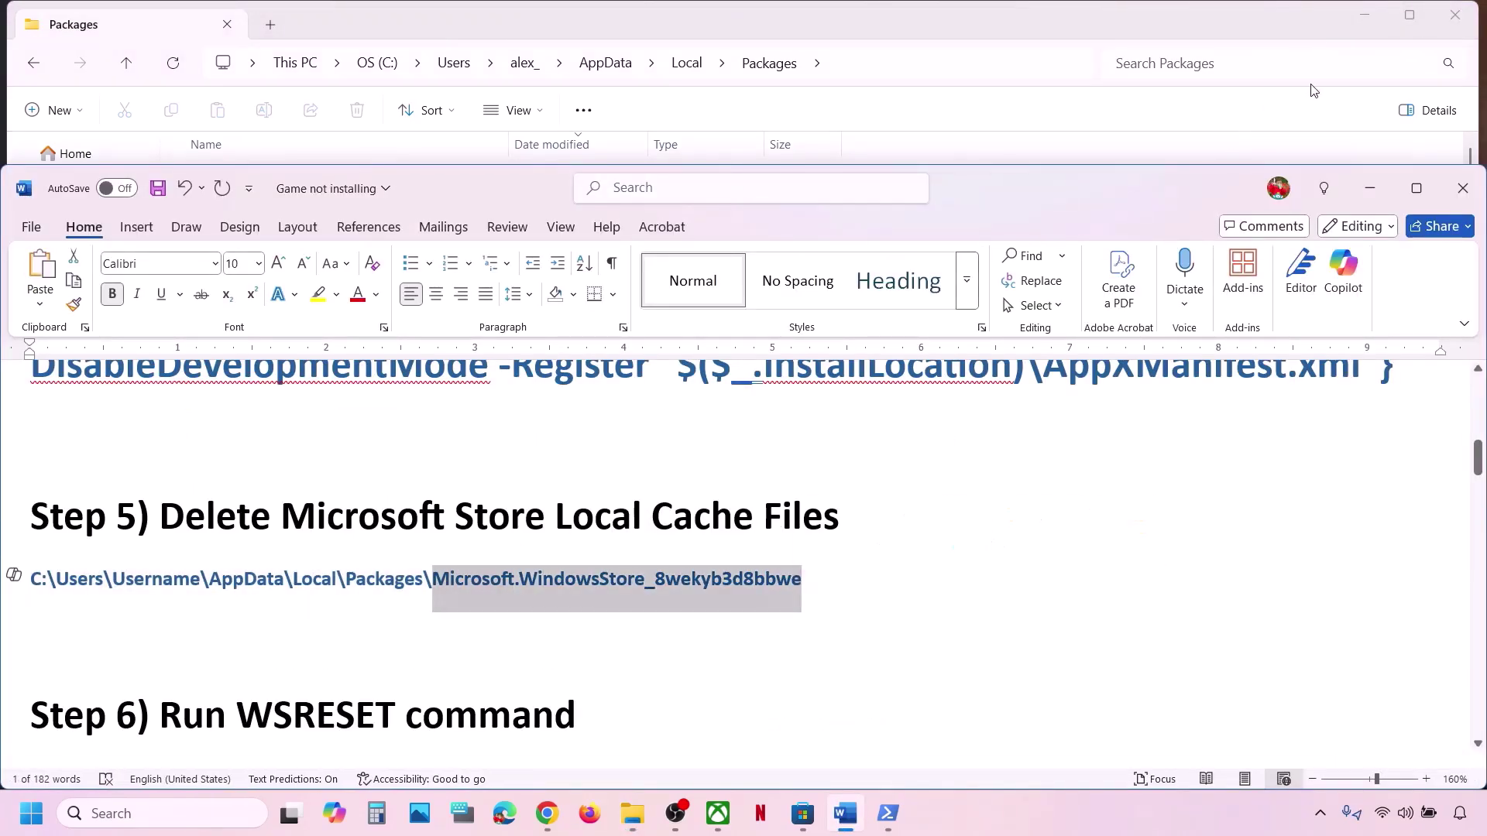
left_click(1368, 189)
Scroll Packages to Microsoft.WindowsStore_8wekyb3d8bbwe and open that folder.
scroll(411, 546, "down", 1)
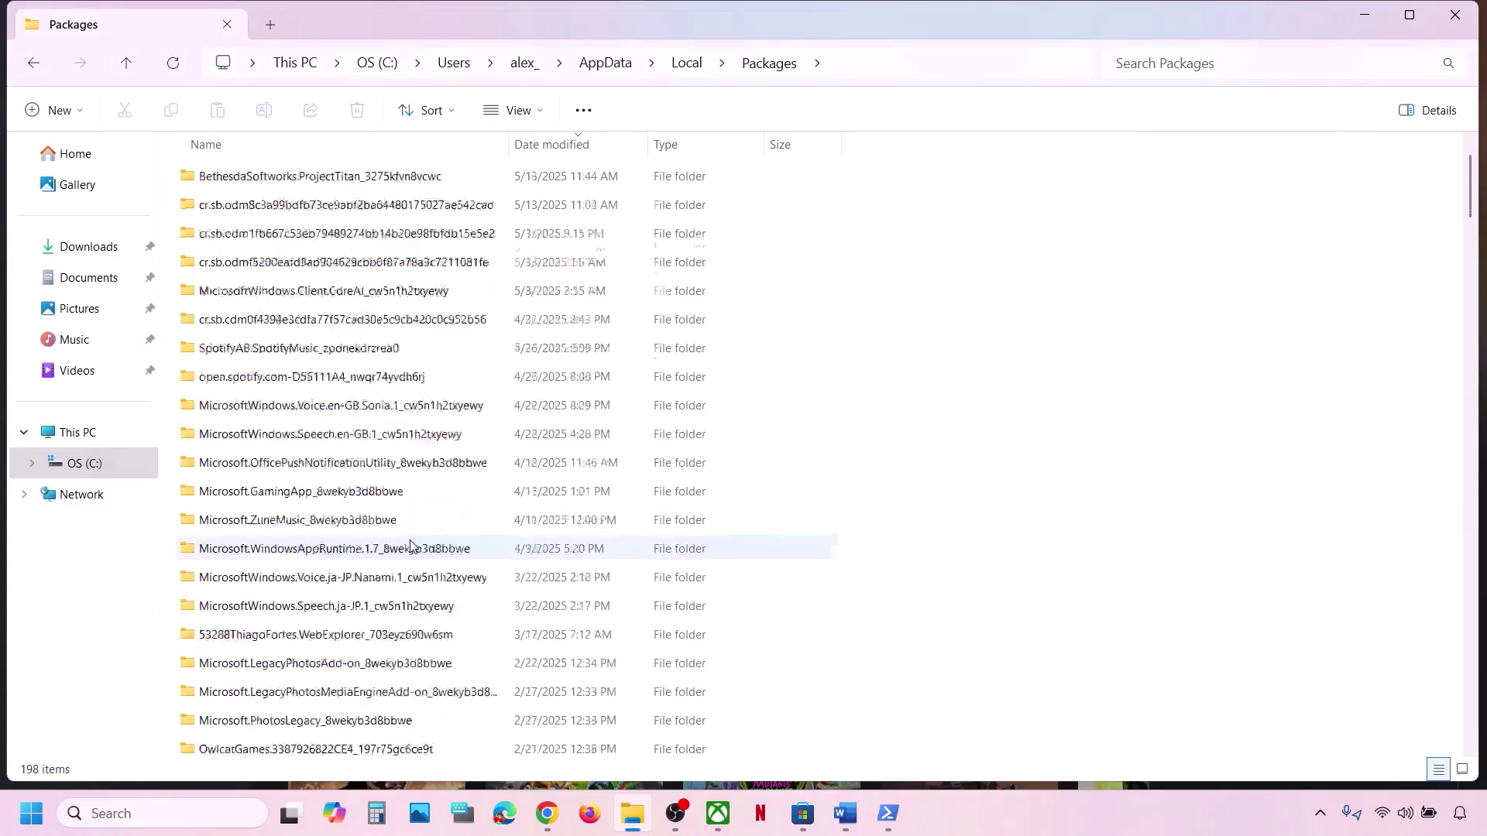
scroll(410, 546, "down", 2)
scroll(411, 546, "down", 3)
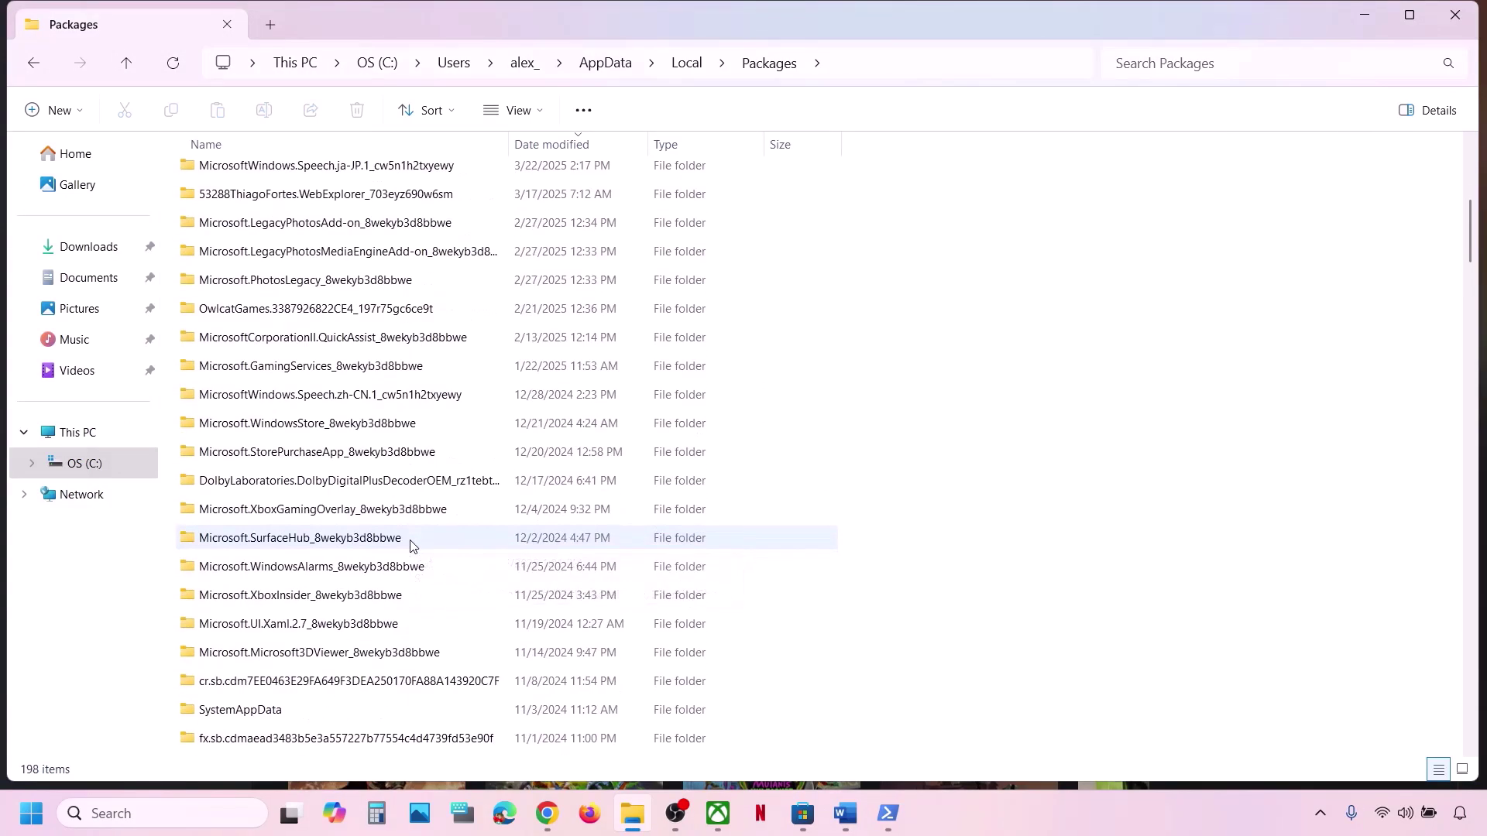
scroll(410, 546, "down", 4)
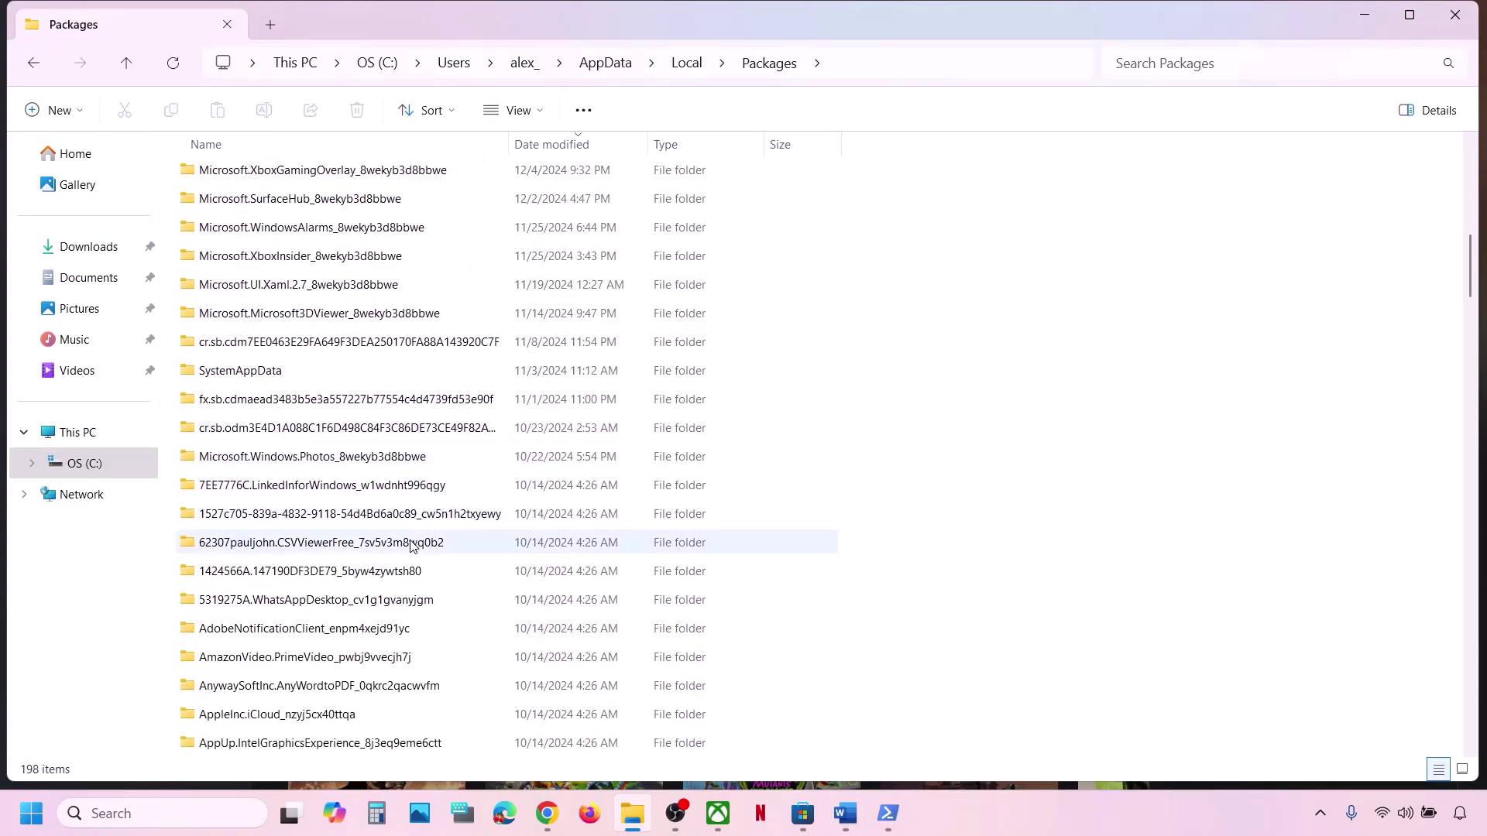
scroll(411, 546, "down", 15)
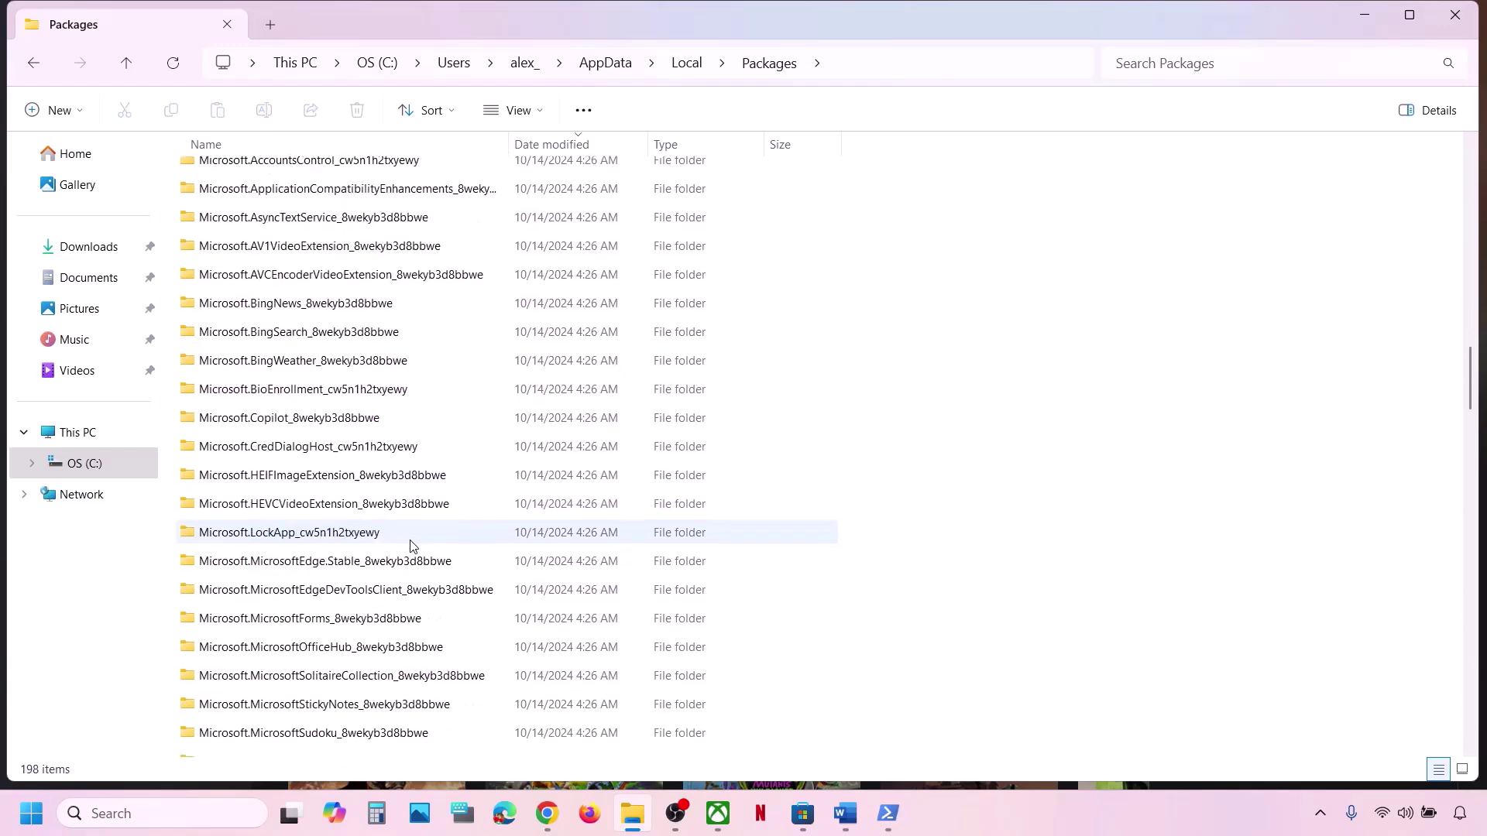
scroll(410, 546, "down", 6)
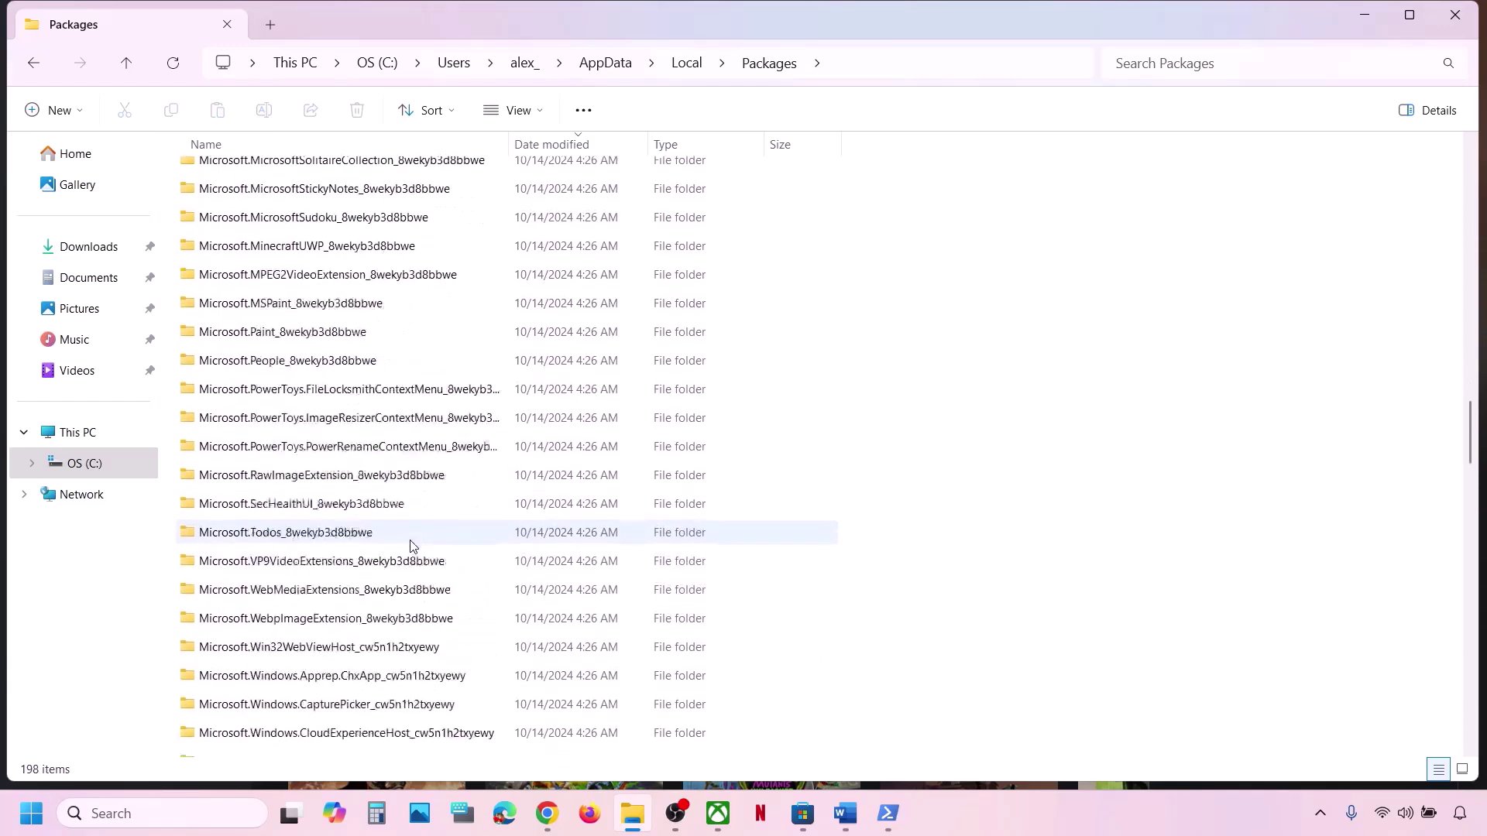
scroll(411, 546, "down", 3)
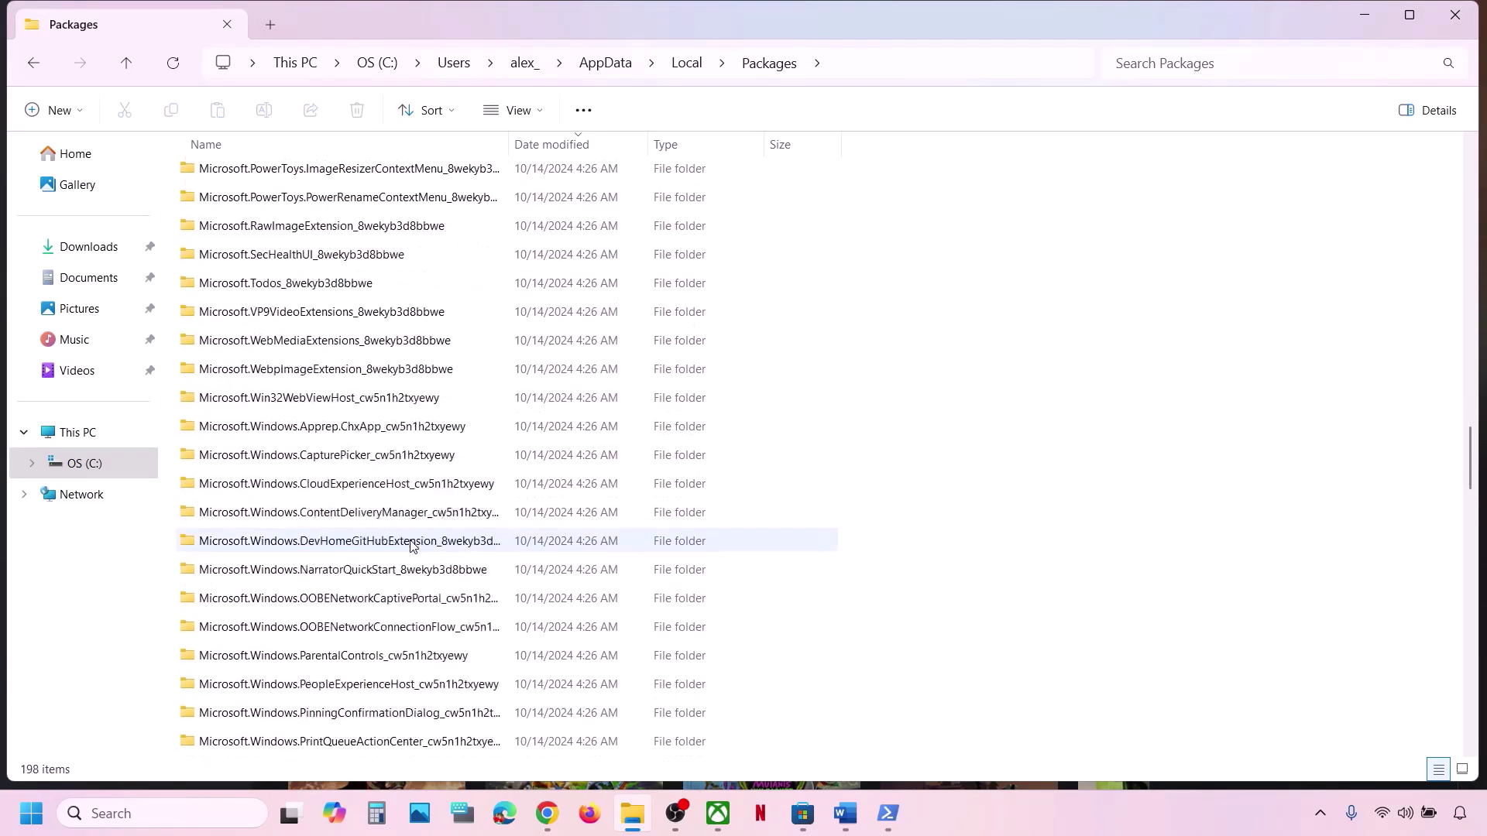
scroll(411, 546, "down", 6)
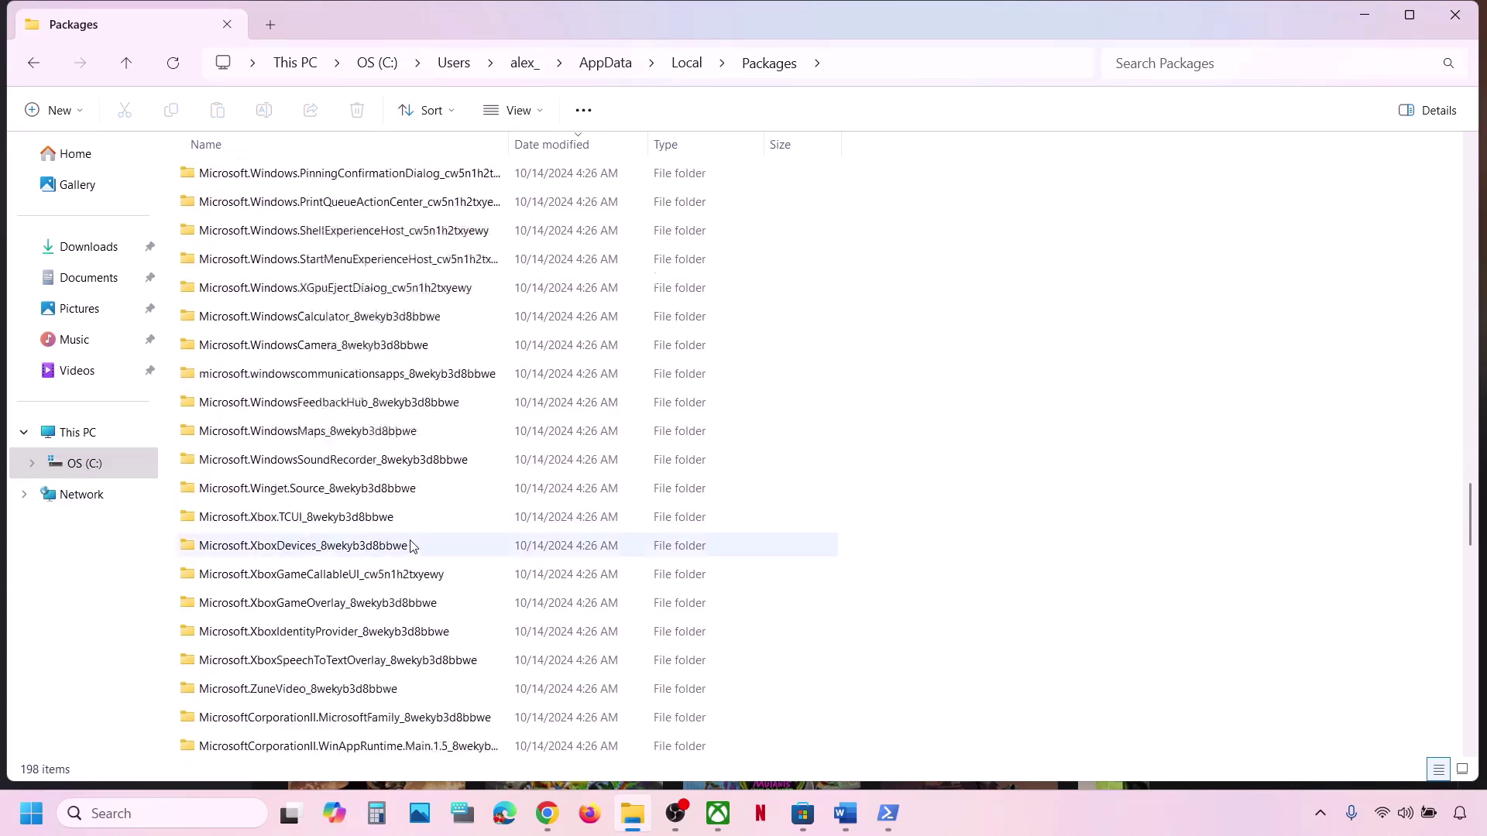
scroll(411, 546, "down", 2)
scroll(411, 546, "up", 1)
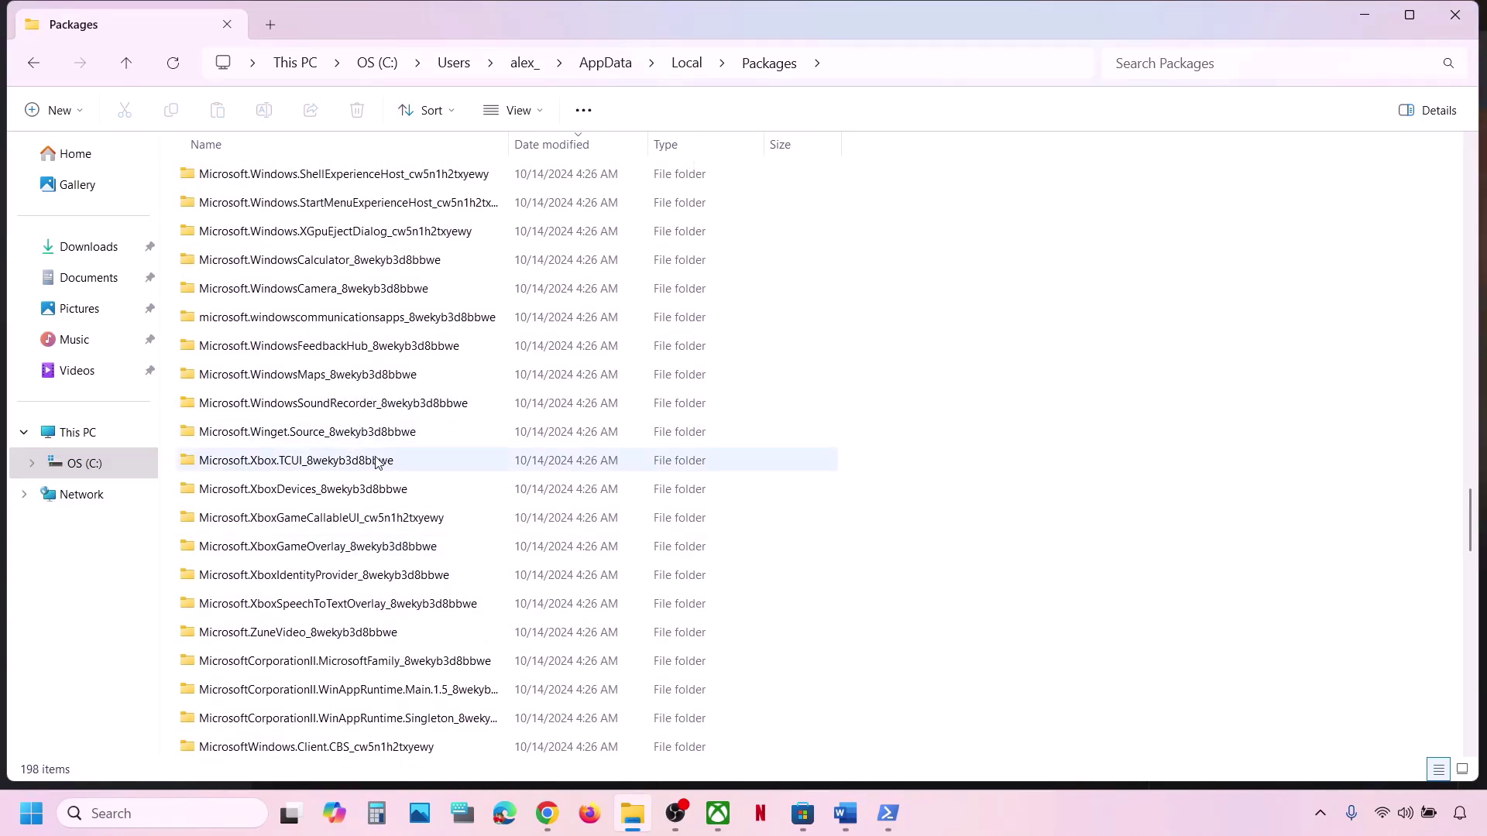
left_click(1088, 827)
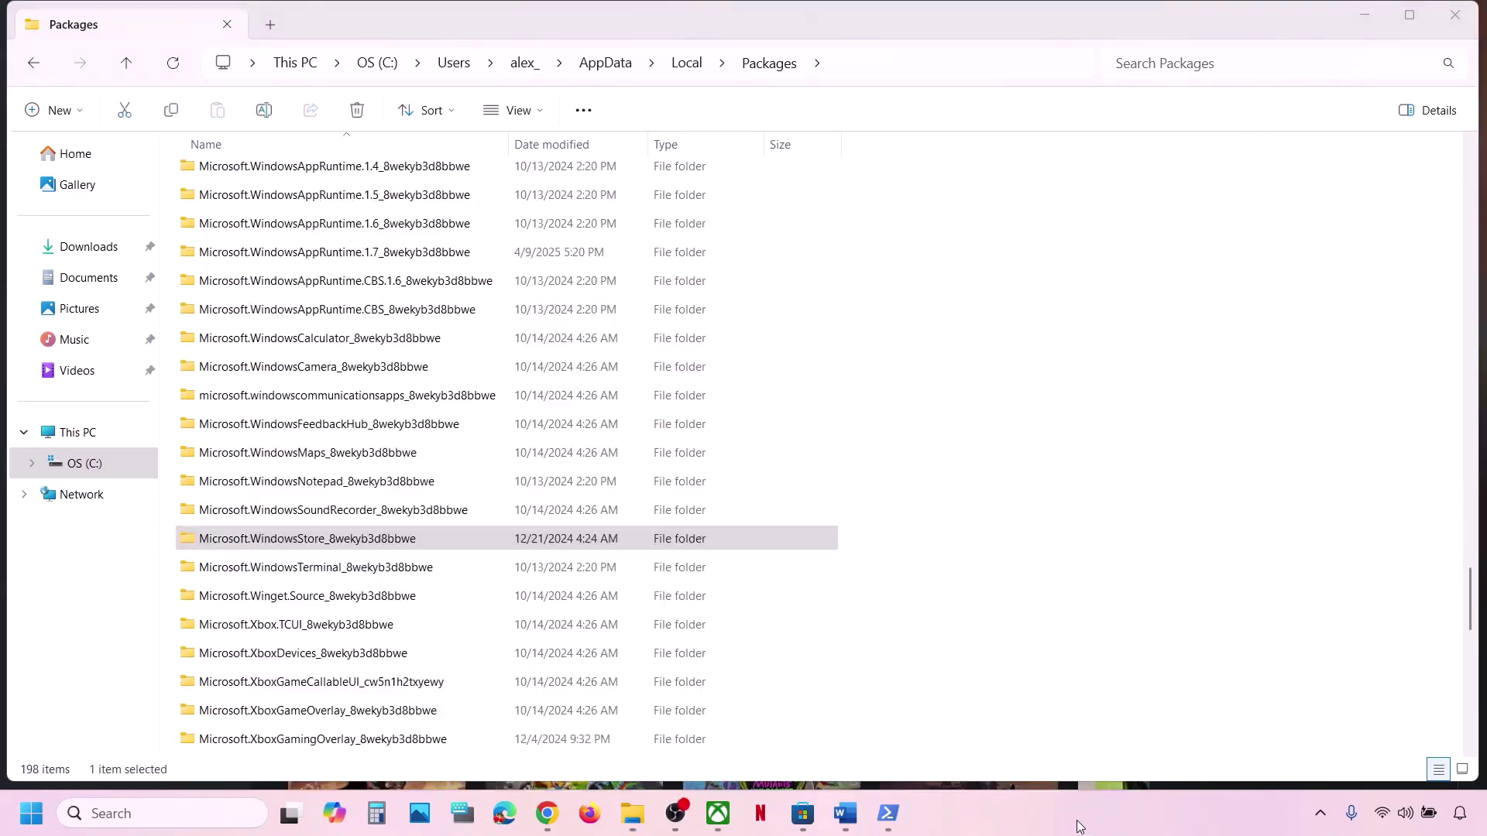
left_click(288, 540)
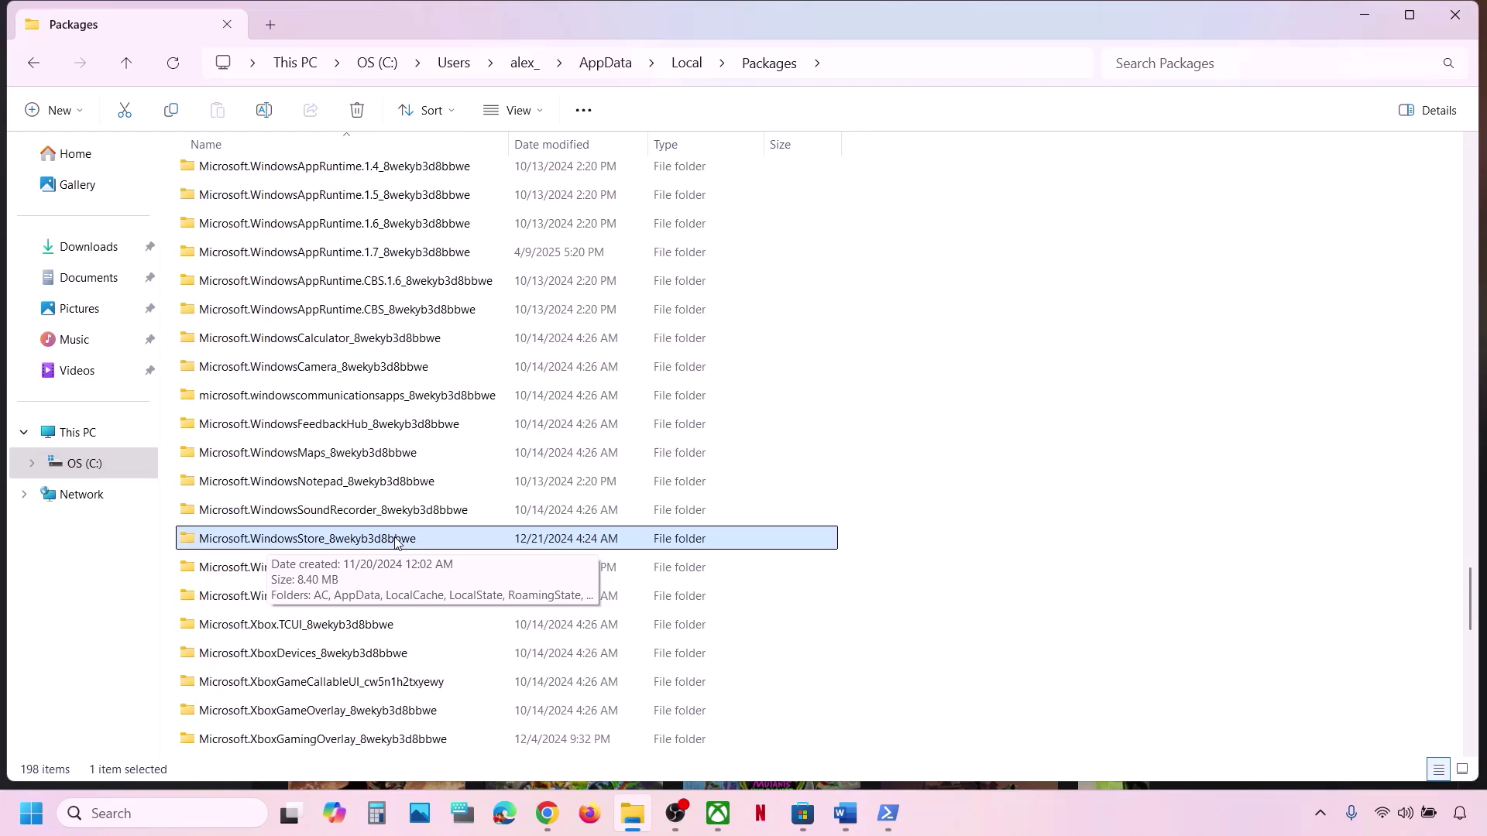
double_click(395, 540)
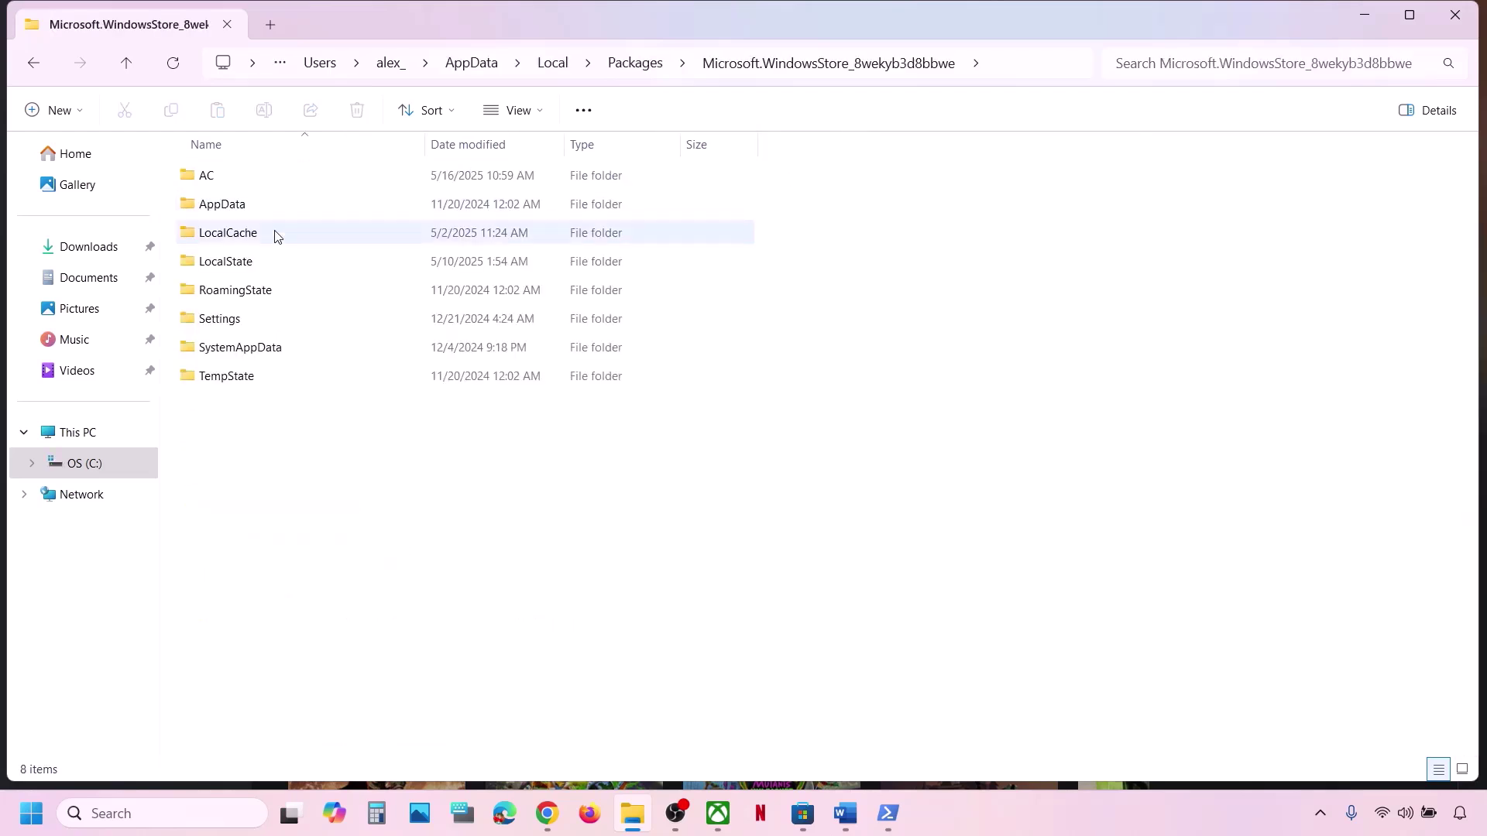
Delete the LocalCache folder and return to the Word notes.
left_click(250, 240)
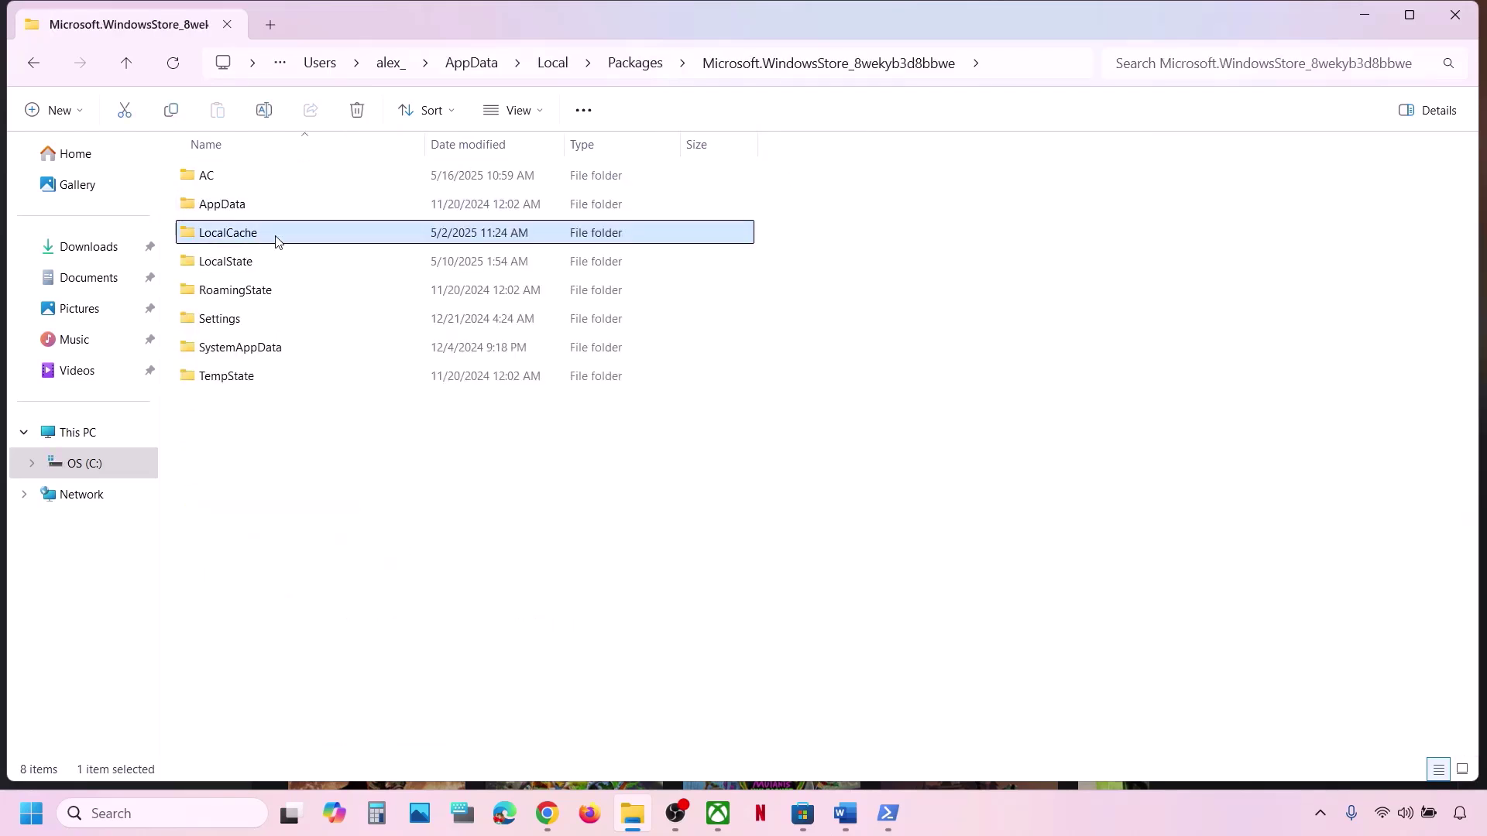
right_click(250, 240)
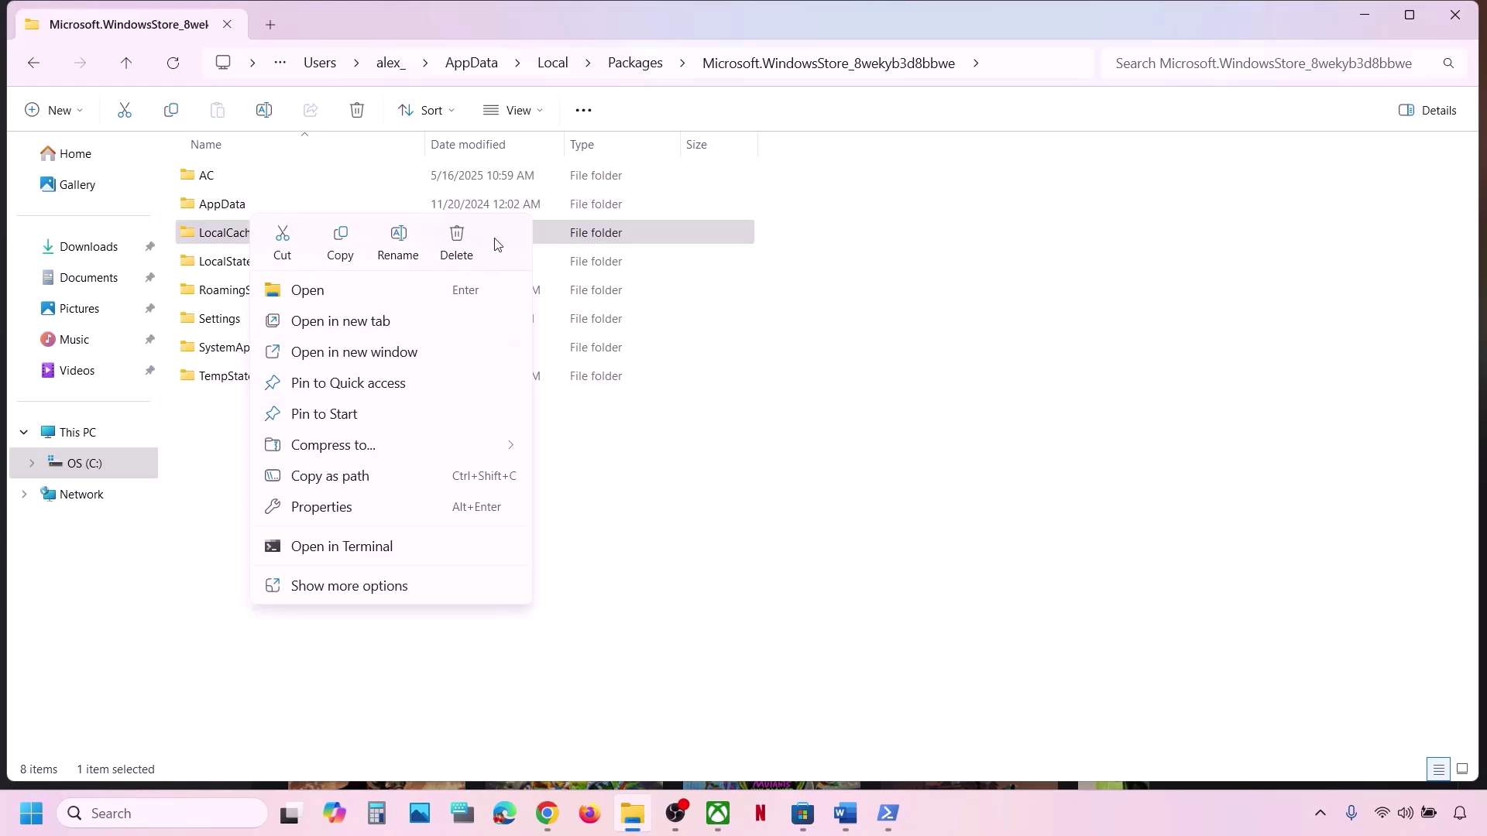
left_click(457, 243)
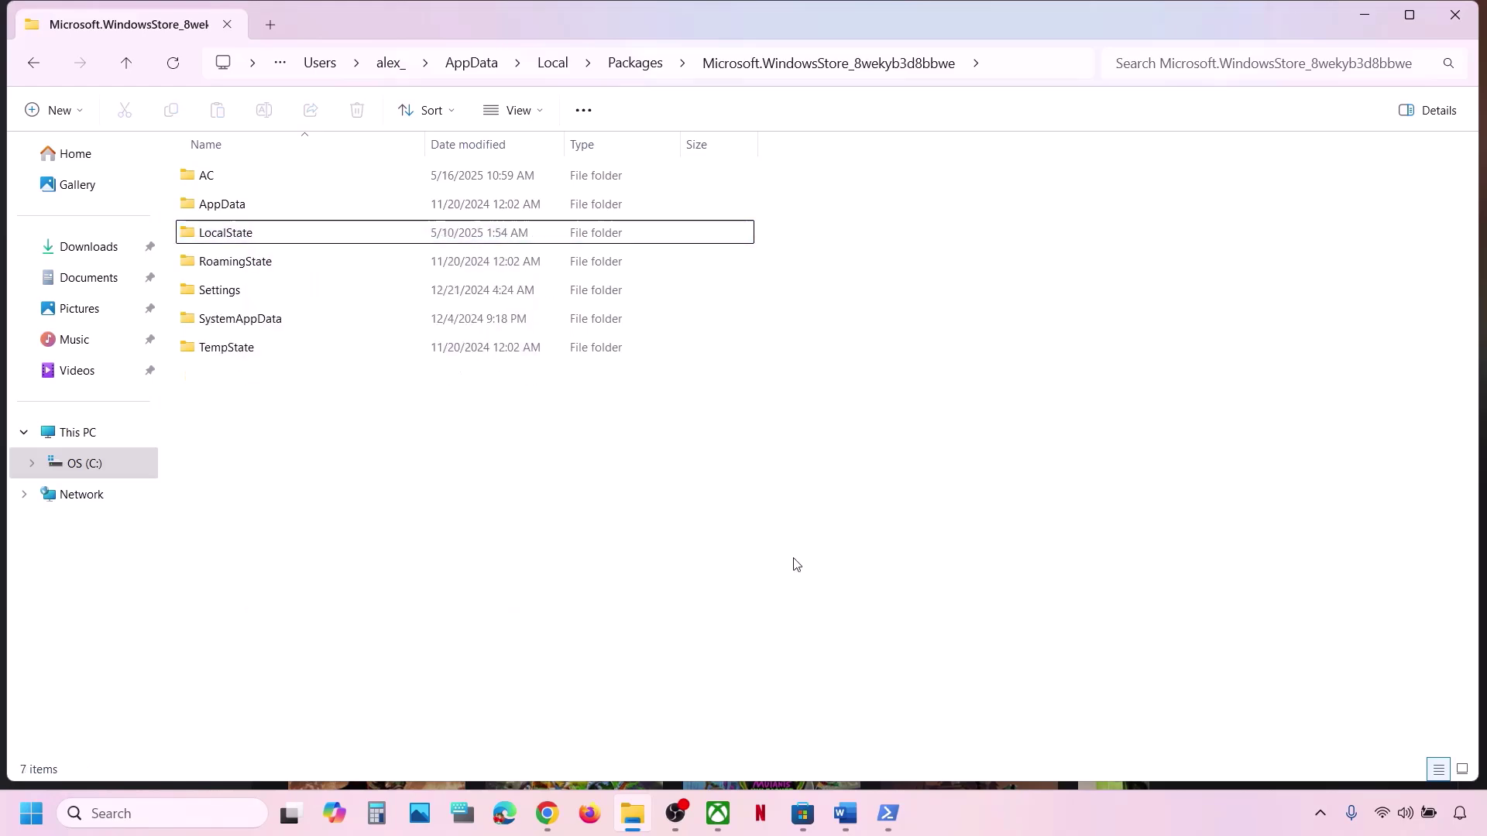
left_click(845, 814)
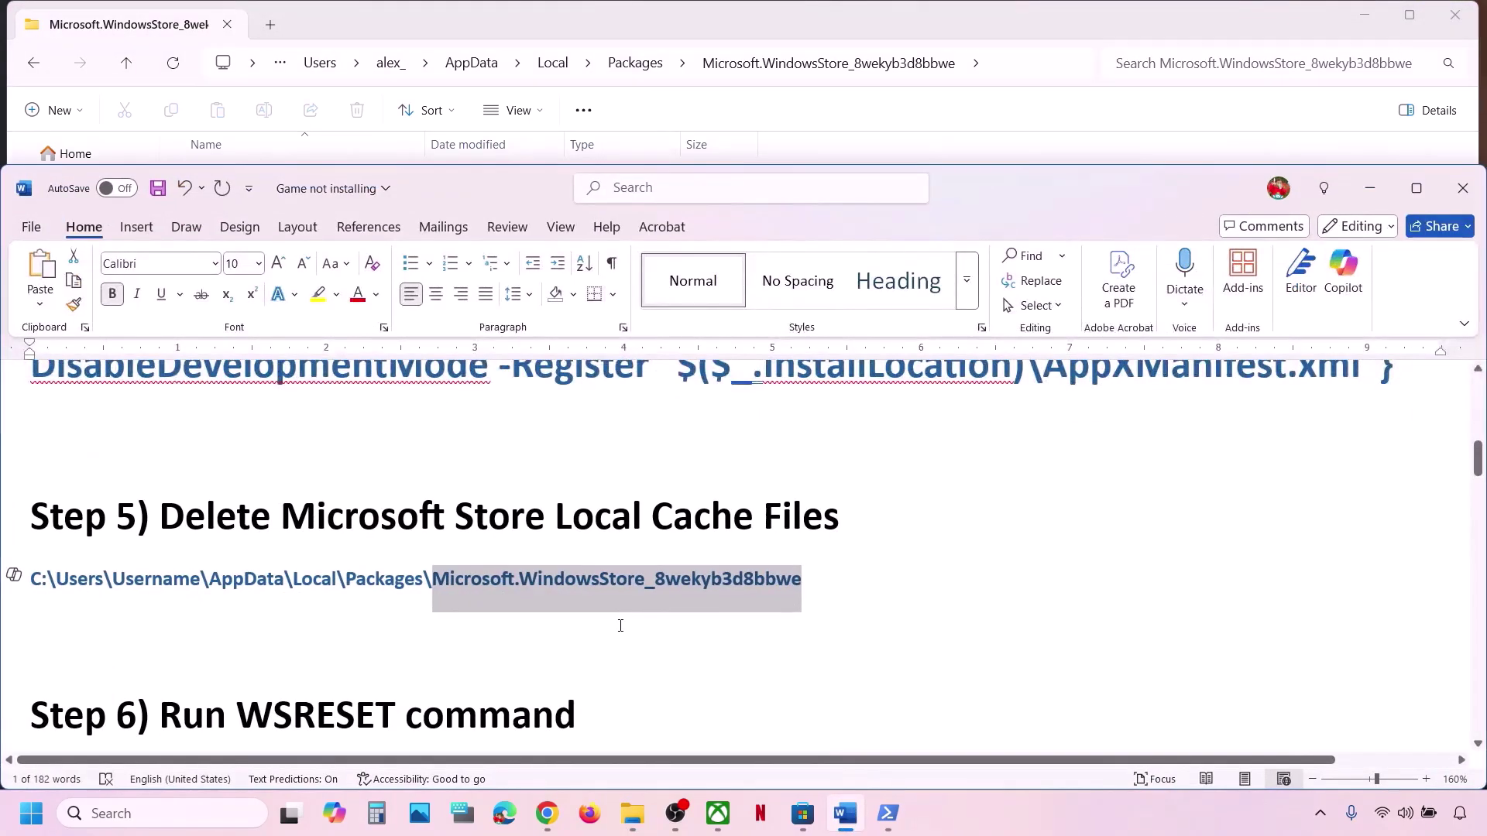
Copy WSRESET from Step 6 and run it from Windows Search, then minimize Microsoft Store.
scroll(620, 626, "down", 1)
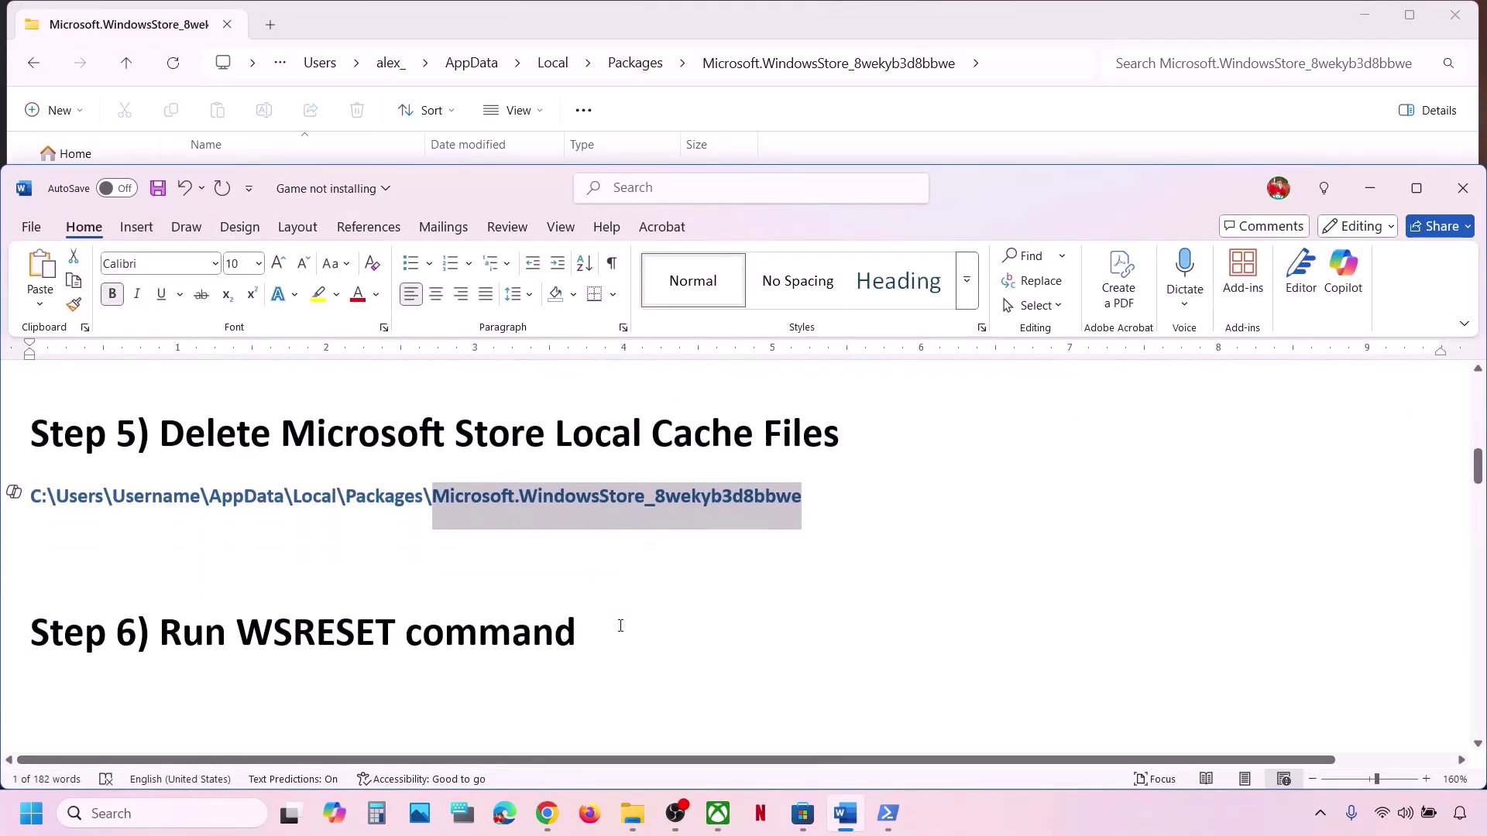
double_click(361, 628)
key("ctrl+c")
left_click(221, 813)
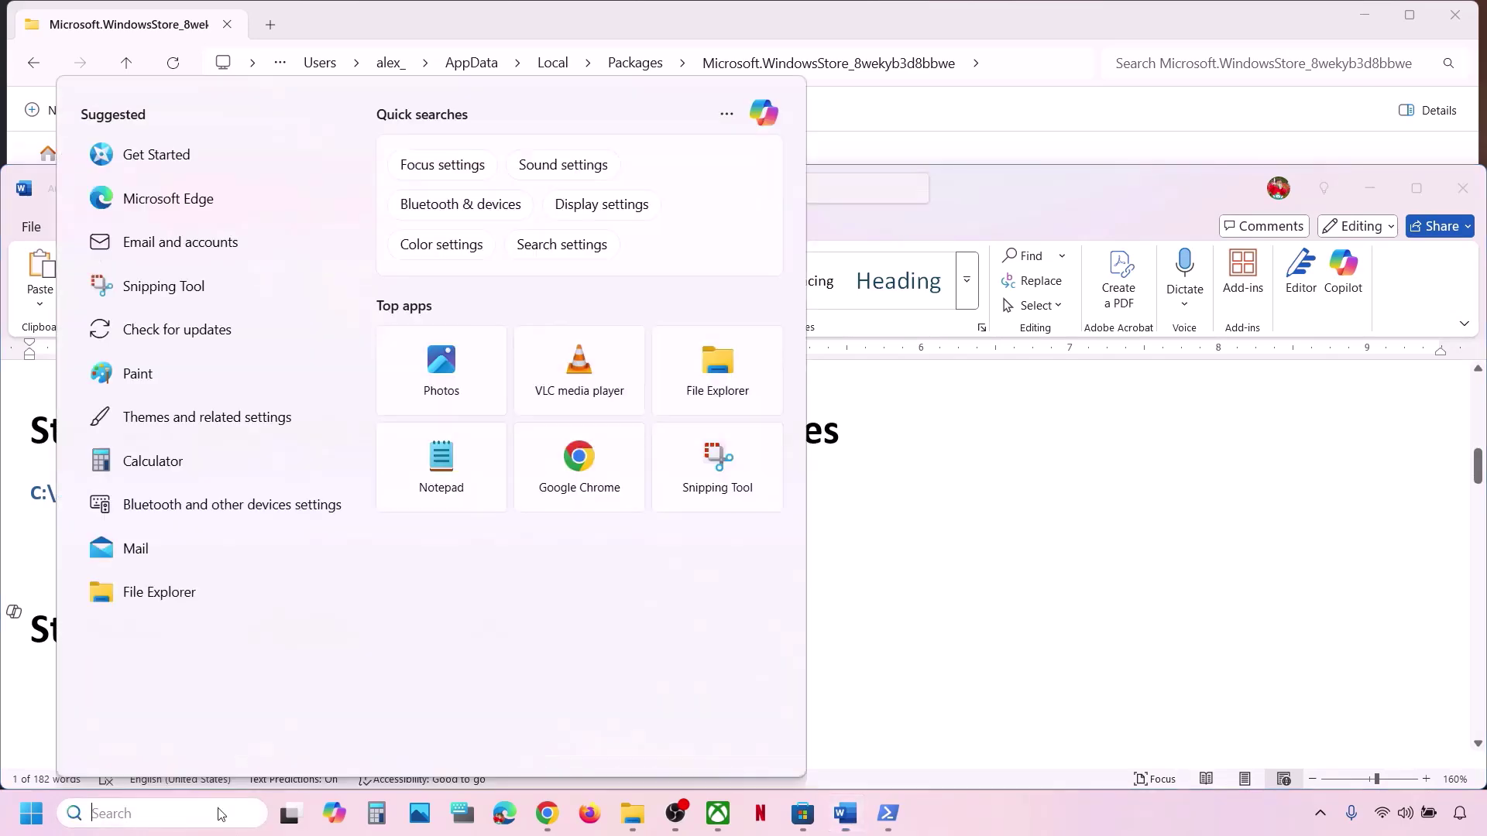
key("ctrl+v")
left_click_drag(221, 813, 52, 827)
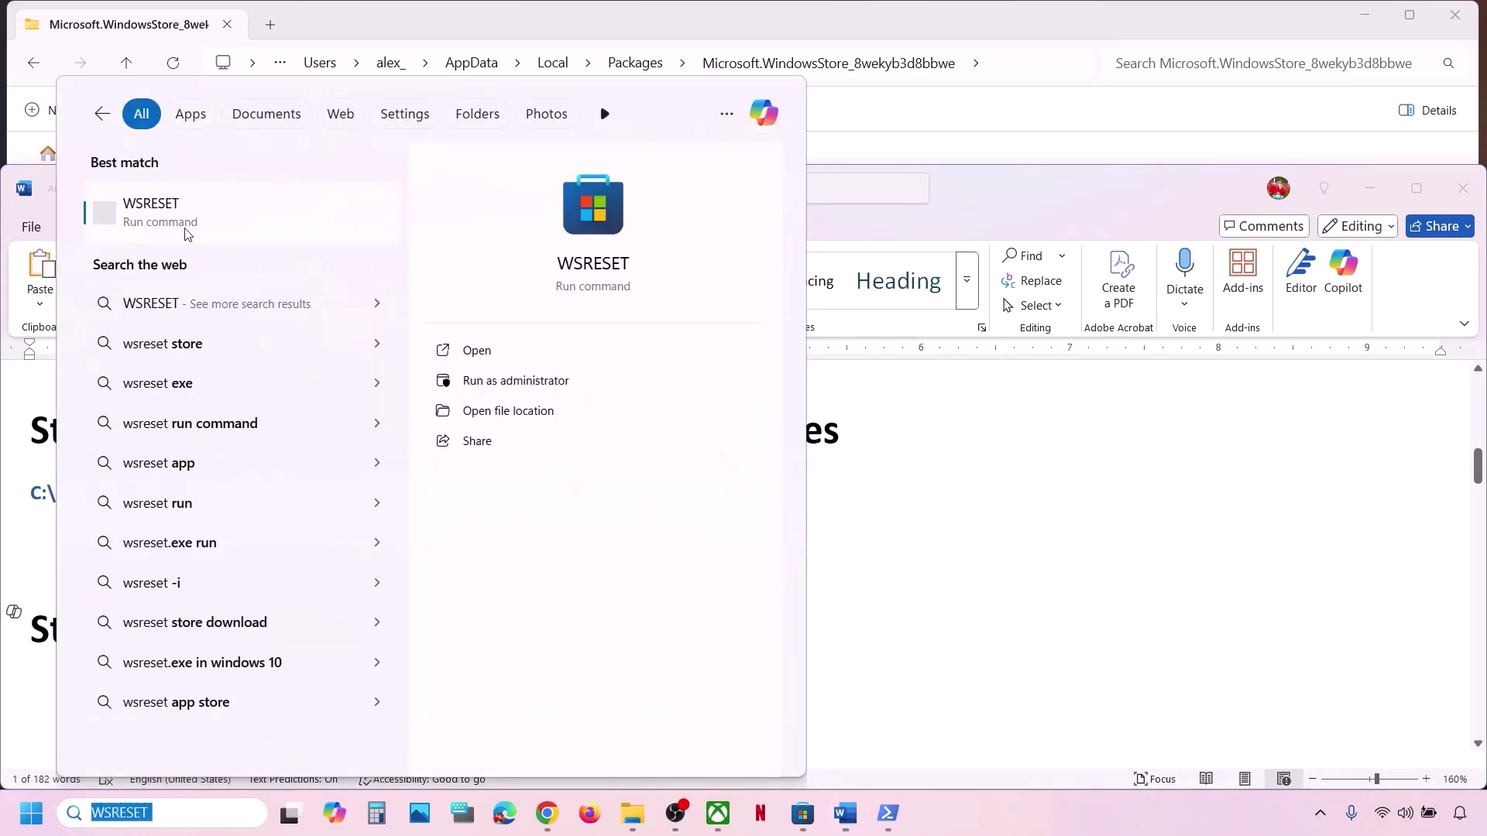
left_click(160, 221)
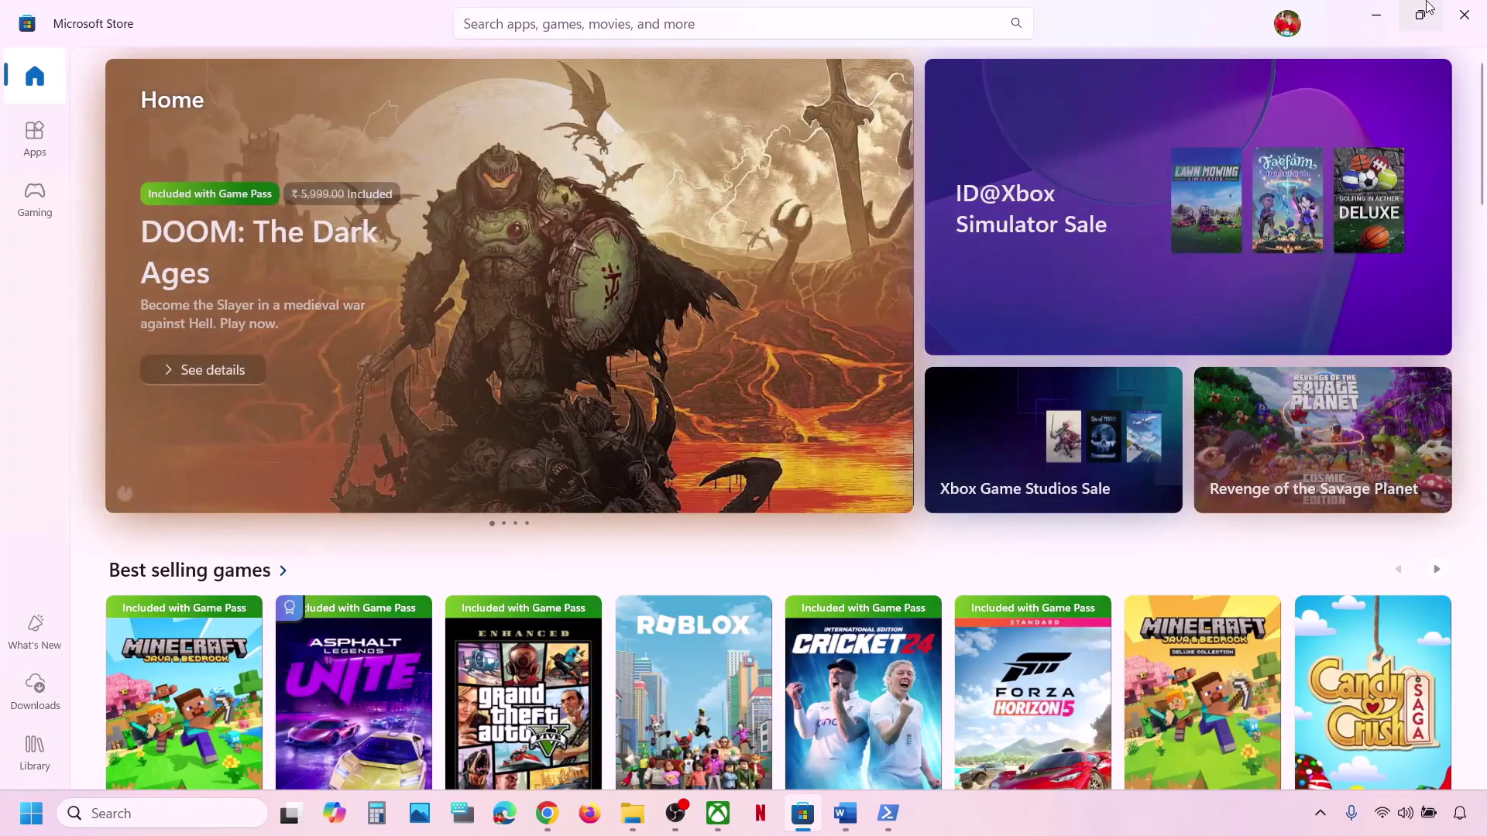
left_click(1388, 22)
Scroll the notes to Step 7 and highlight its repair/reset heading.
double_click(317, 629)
scroll(525, 465, "down", 3)
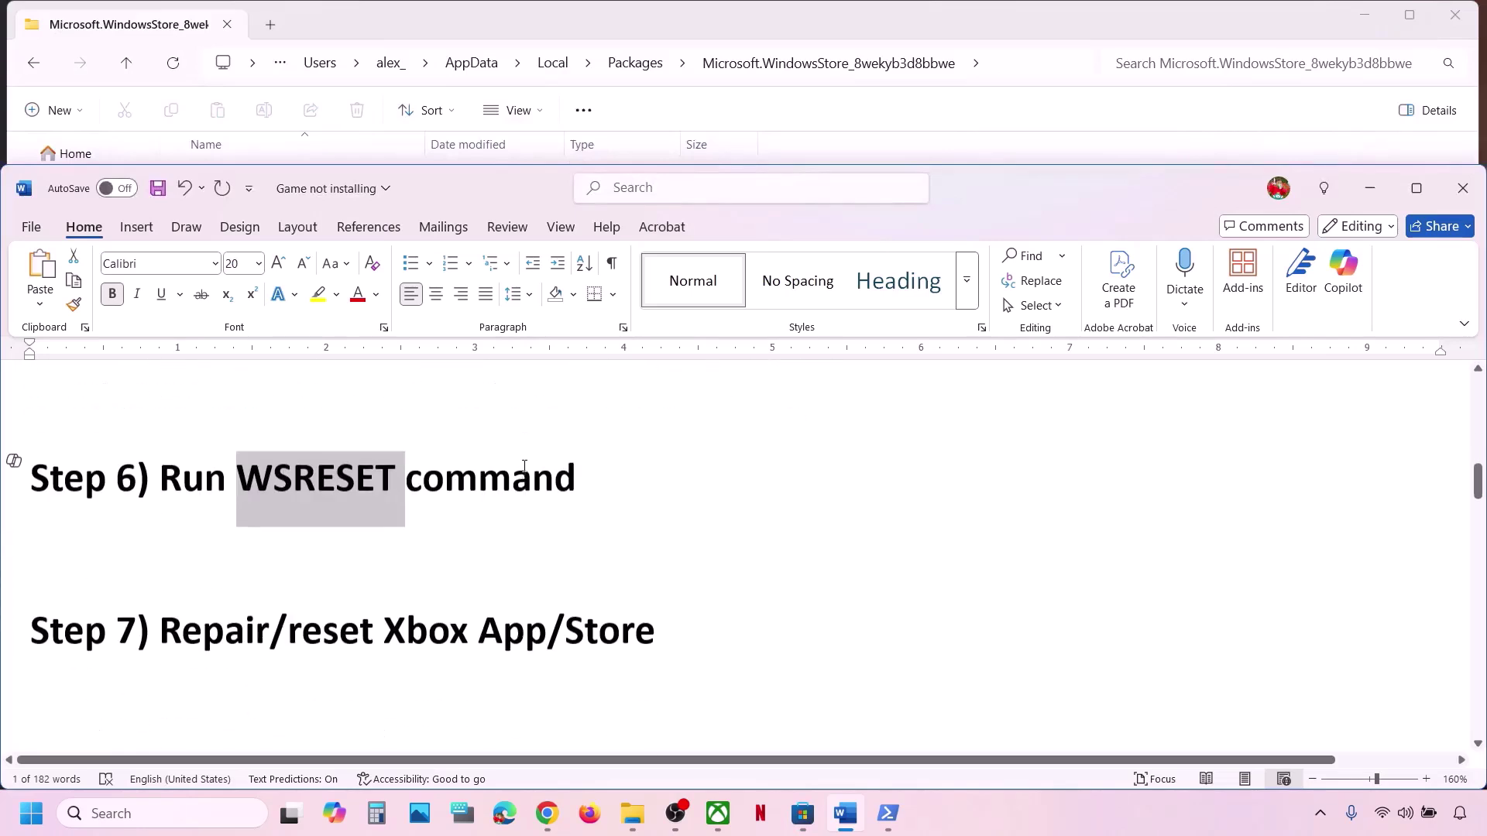
left_click_drag(210, 579, 687, 565)
Open the Xbox app's settings page from a Windows search for 'xbox'.
left_click(208, 813)
type("xbox")
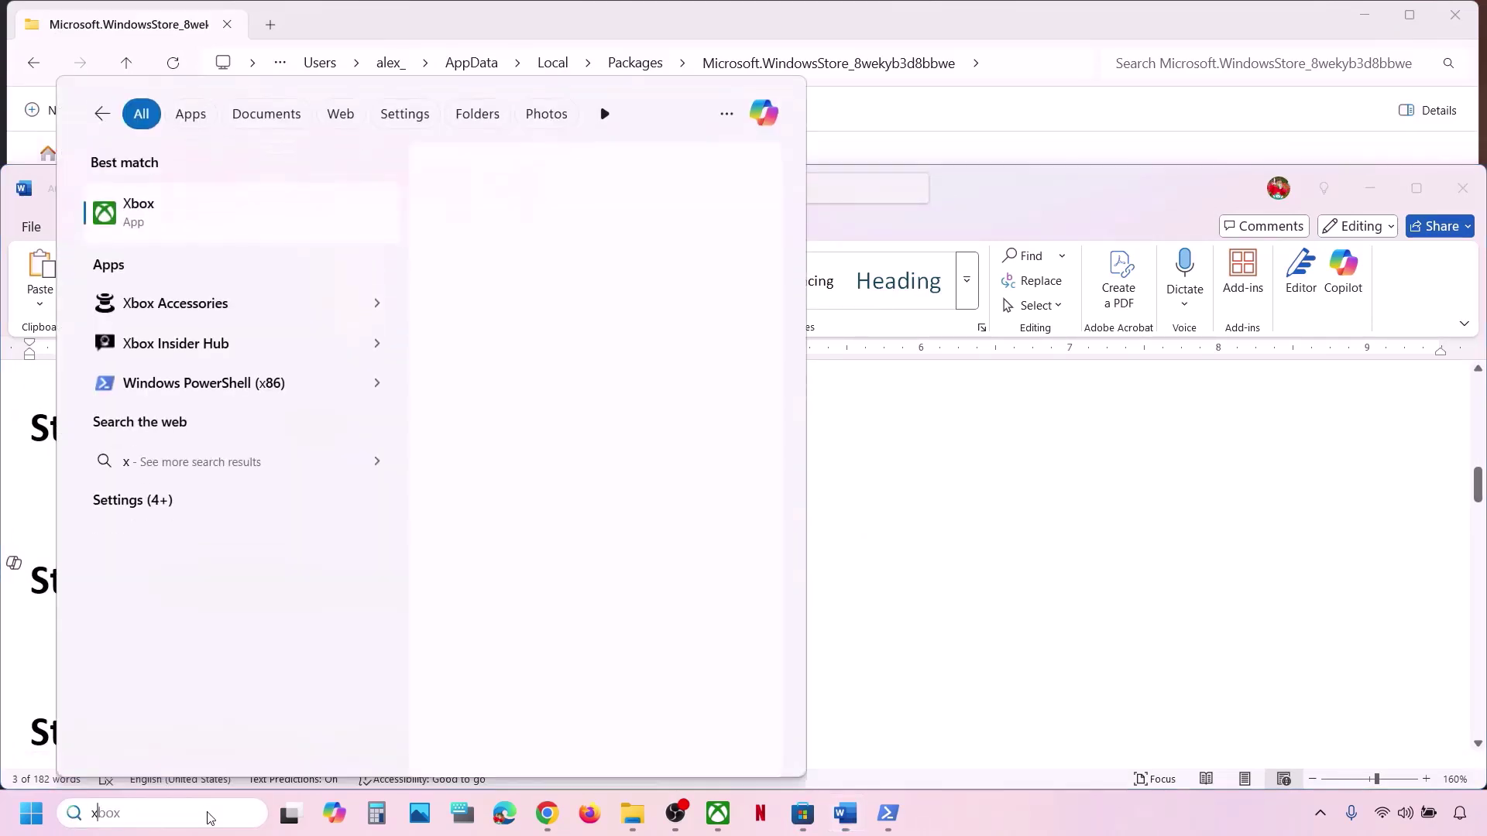
right_click(187, 219)
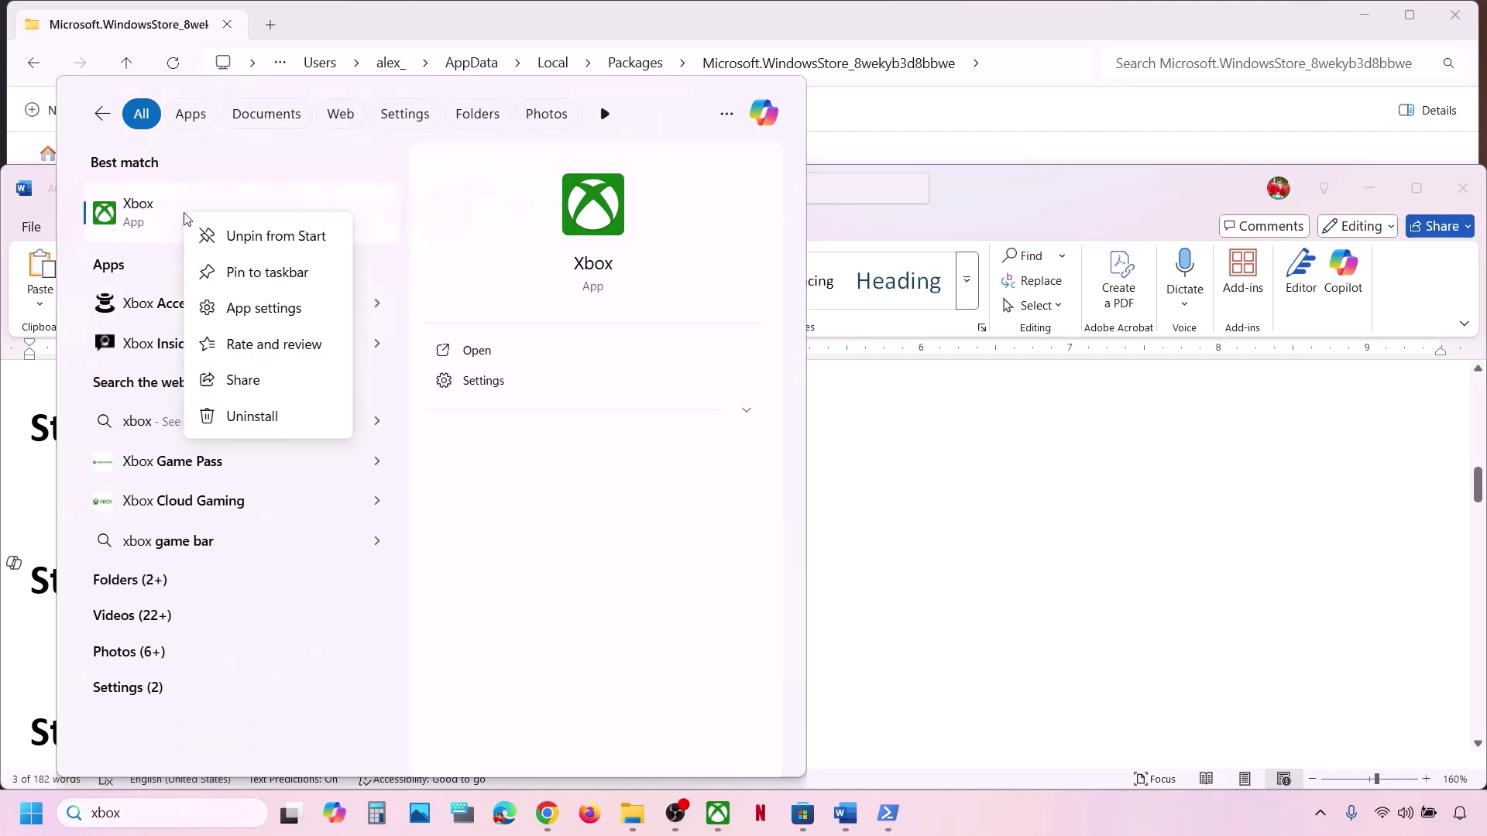
left_click(279, 315)
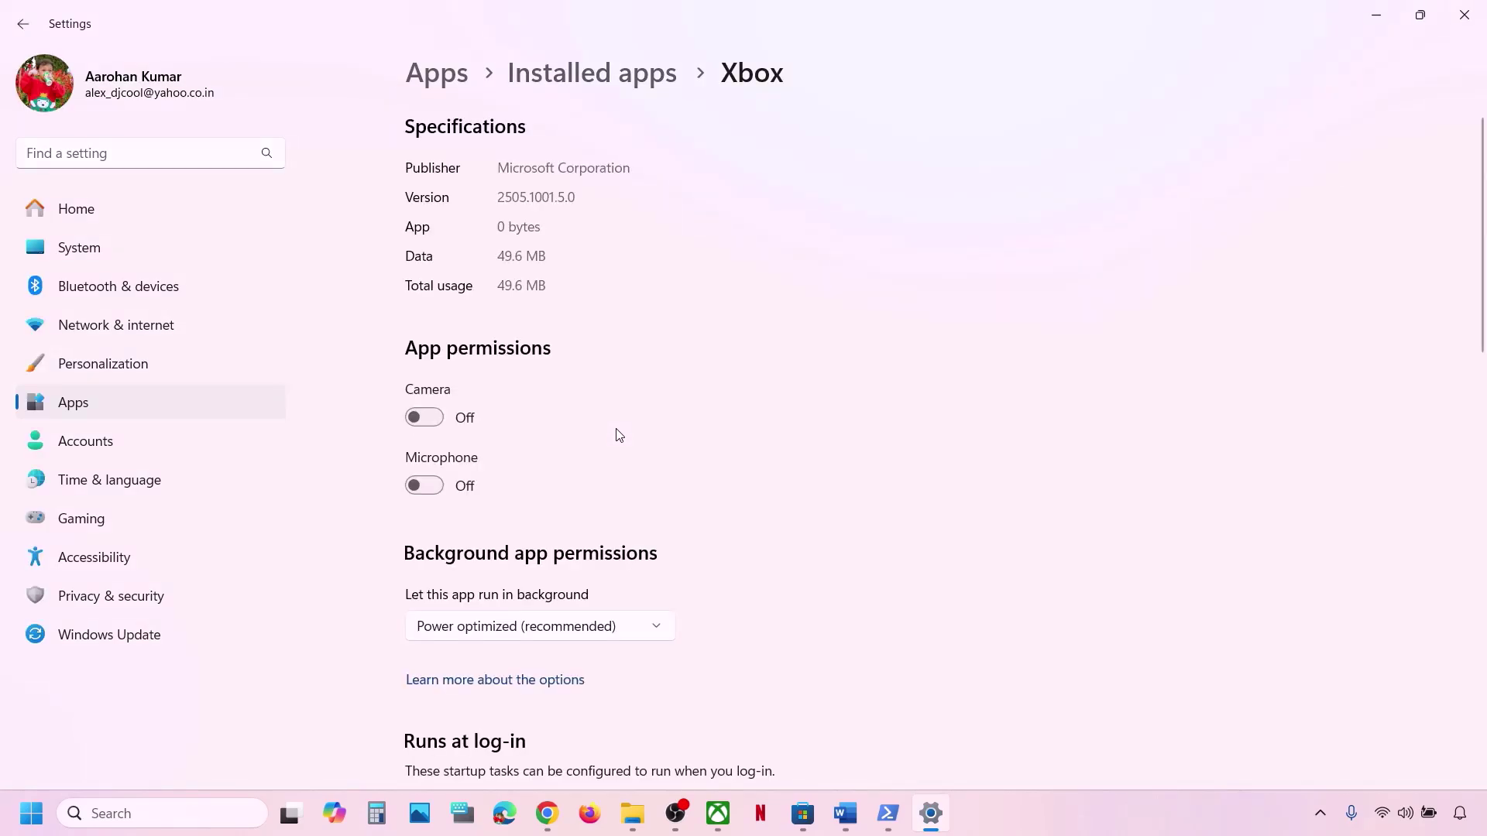
Repair the Xbox app, then reset it and confirm the reset.
scroll(620, 435, "down", 10)
left_click(463, 440)
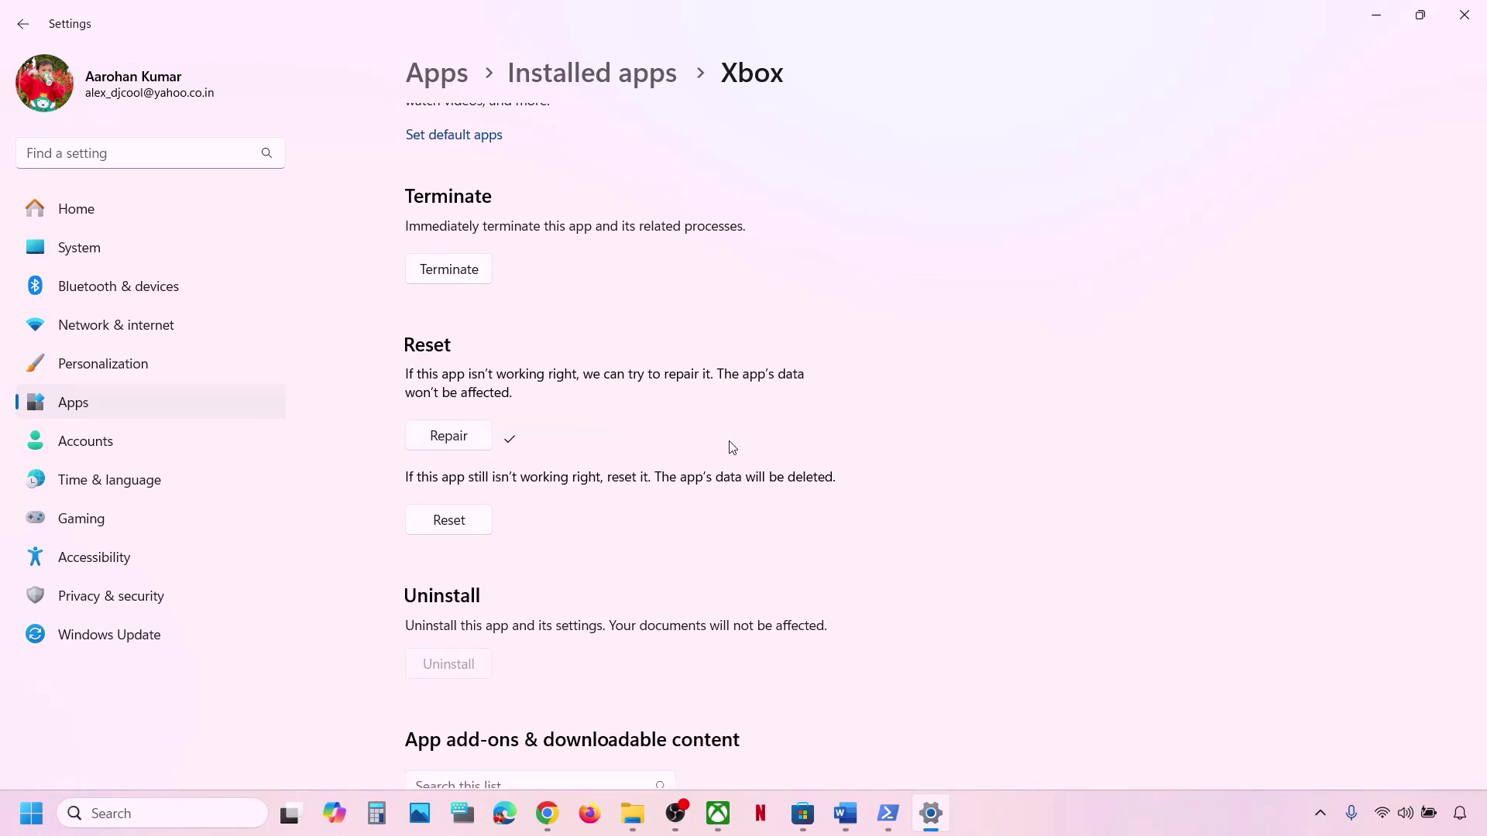
left_click(454, 528)
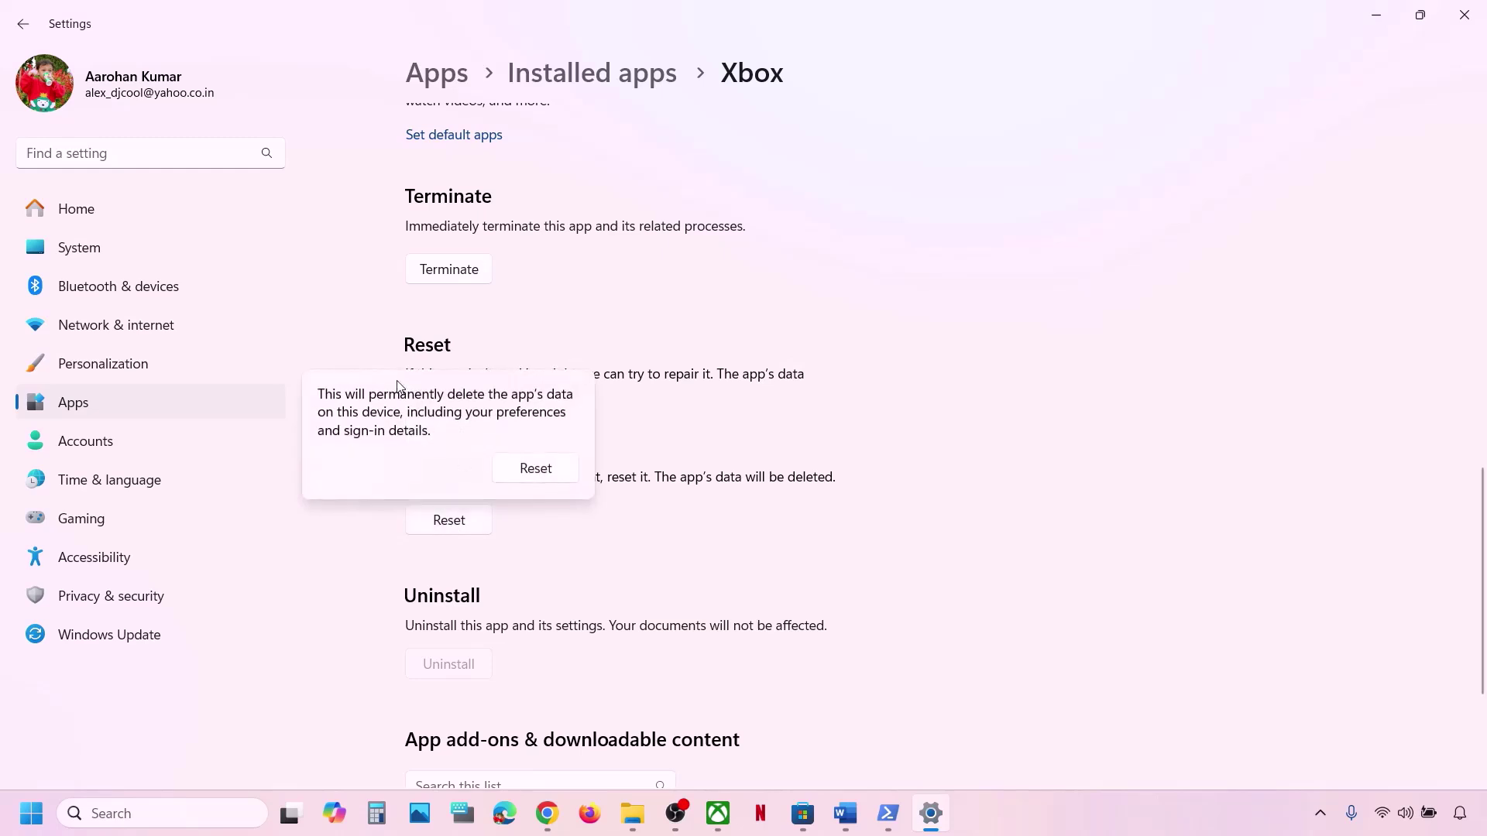
left_click(535, 469)
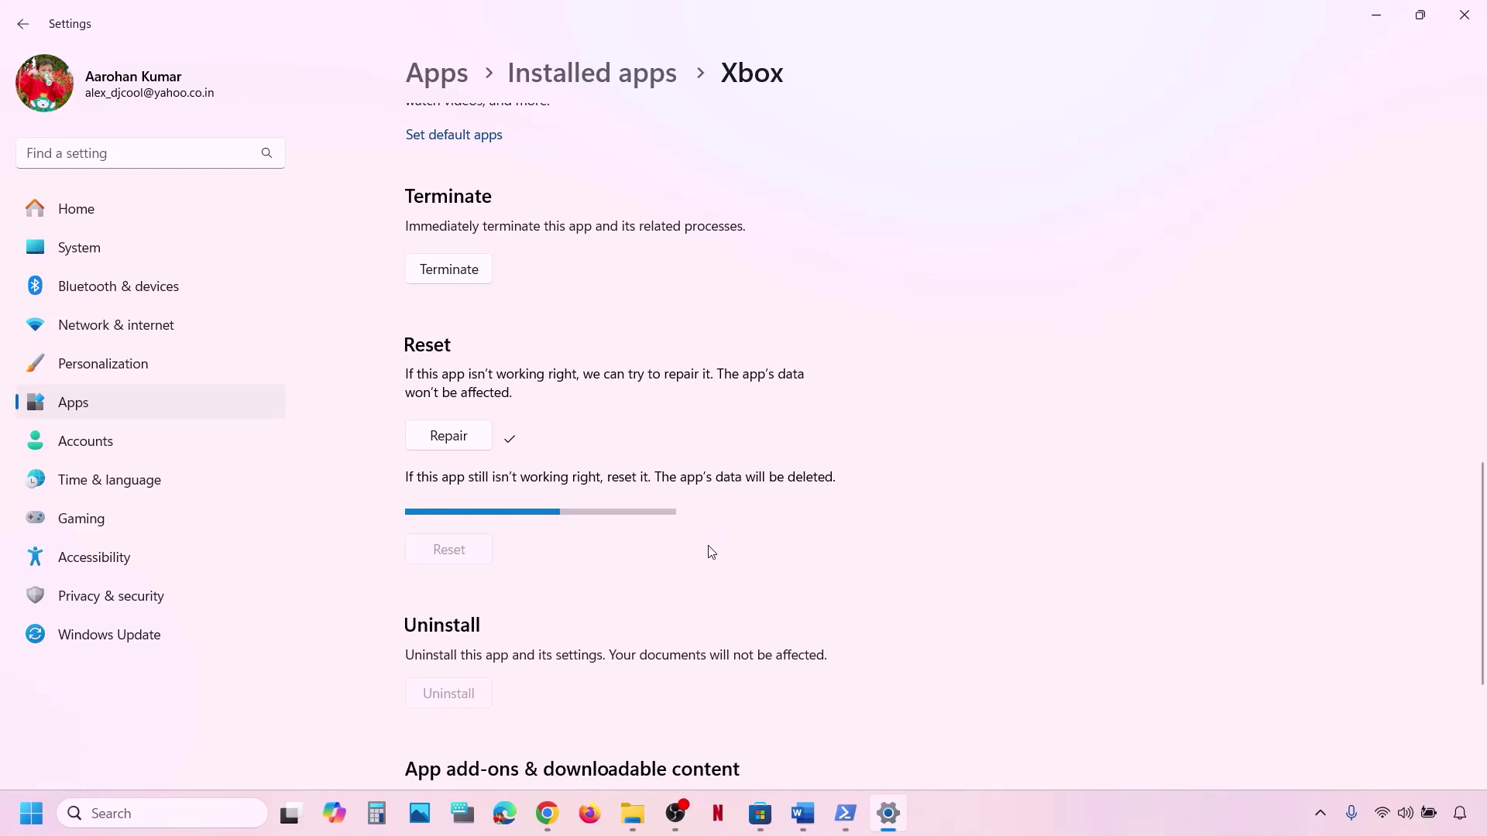
Open the Microsoft Store app settings page from a 'store' search.
left_click(164, 816)
type("st")
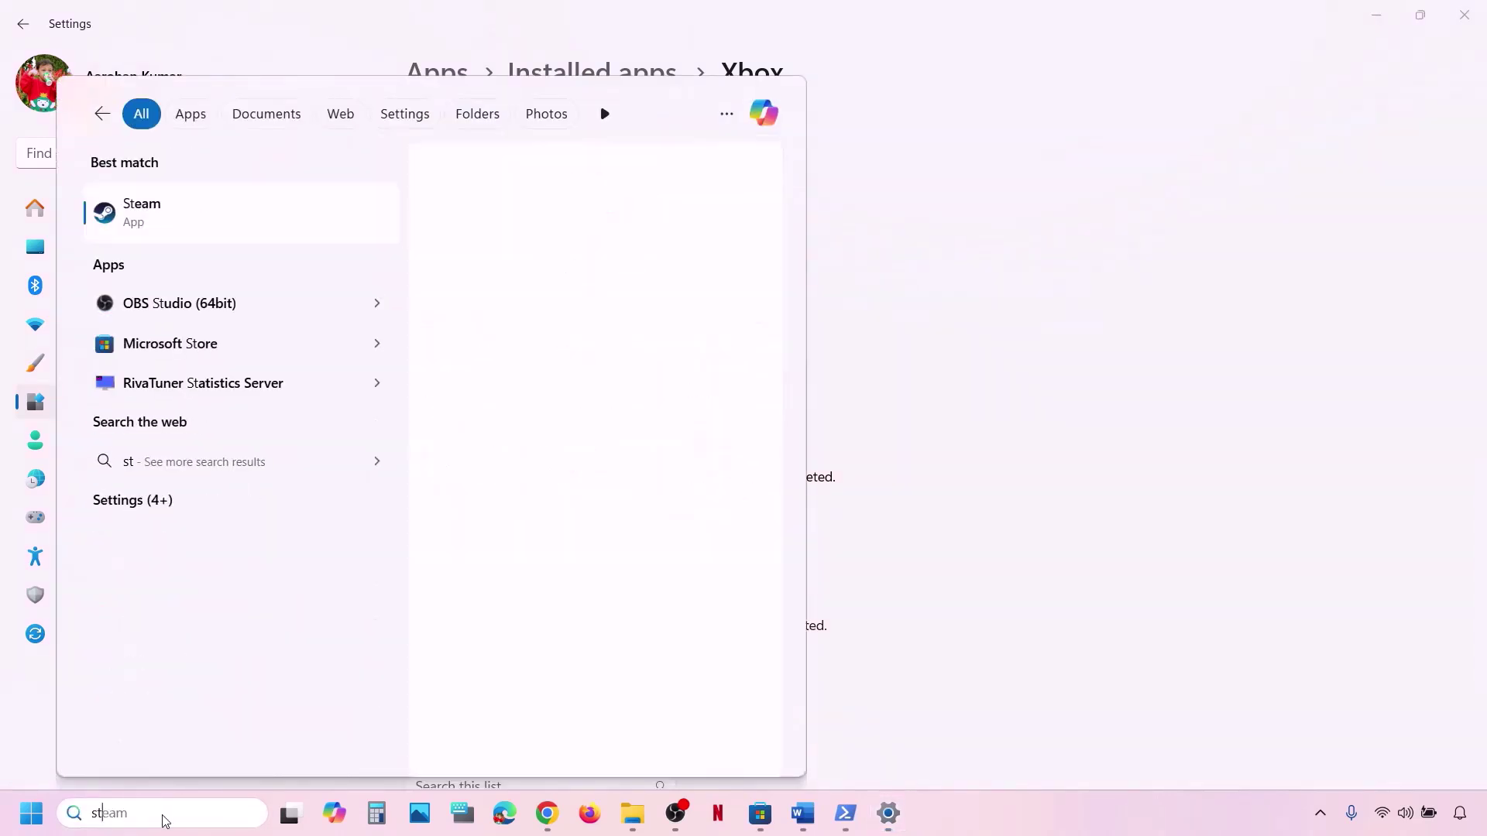
type("ore")
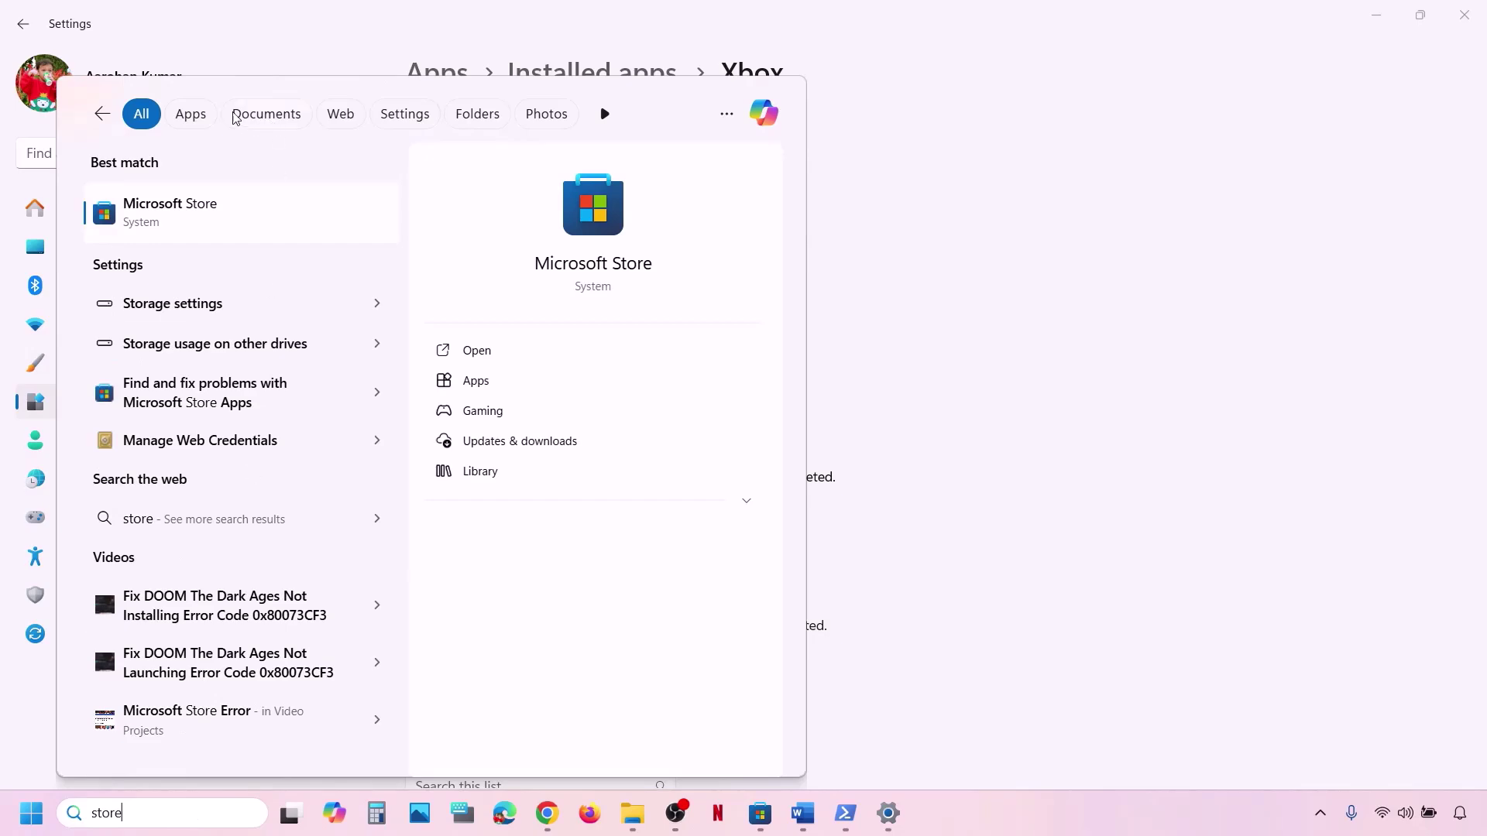
right_click(246, 229)
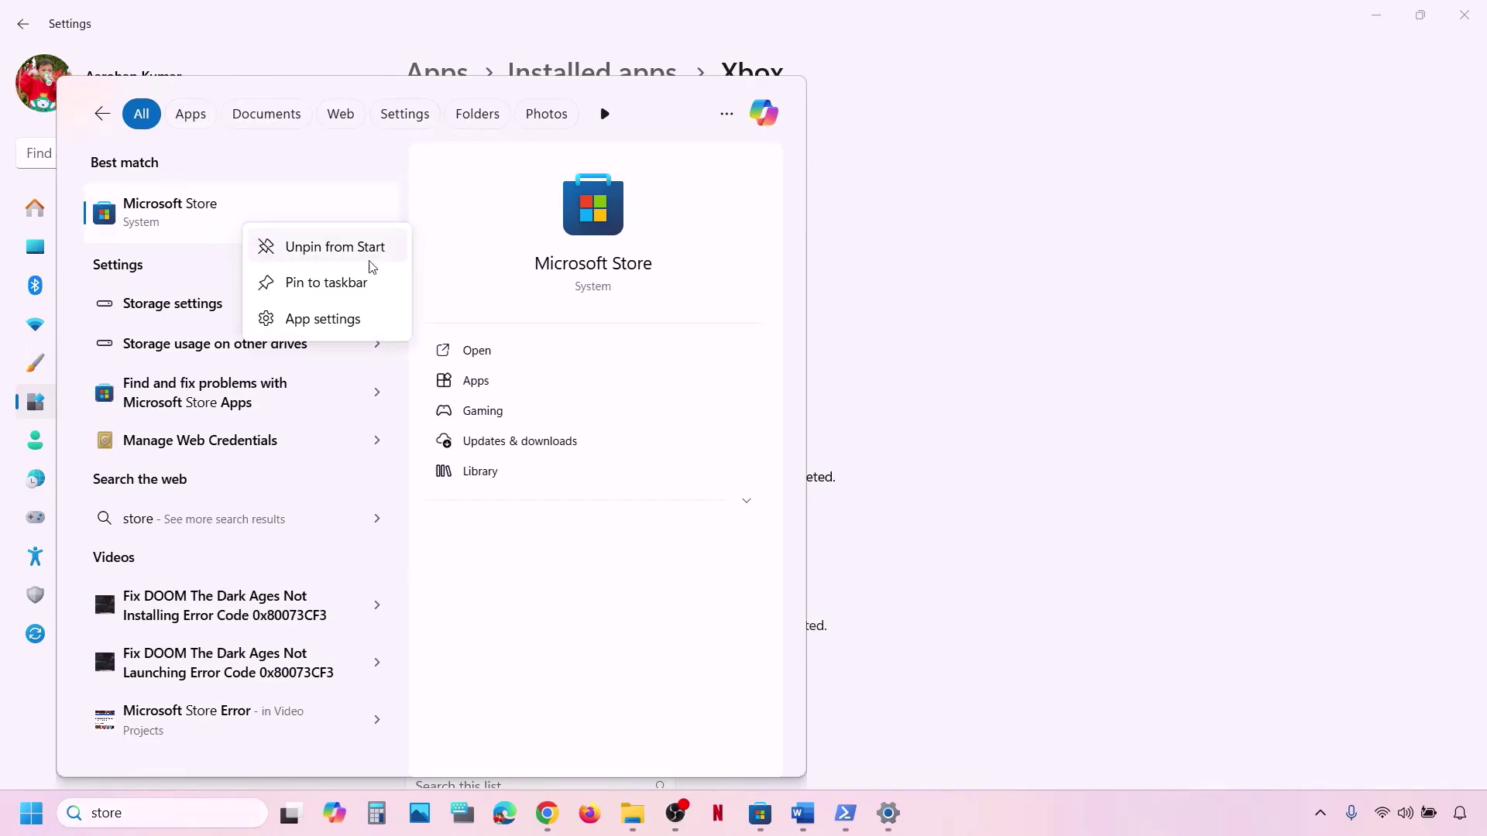
left_click(357, 319)
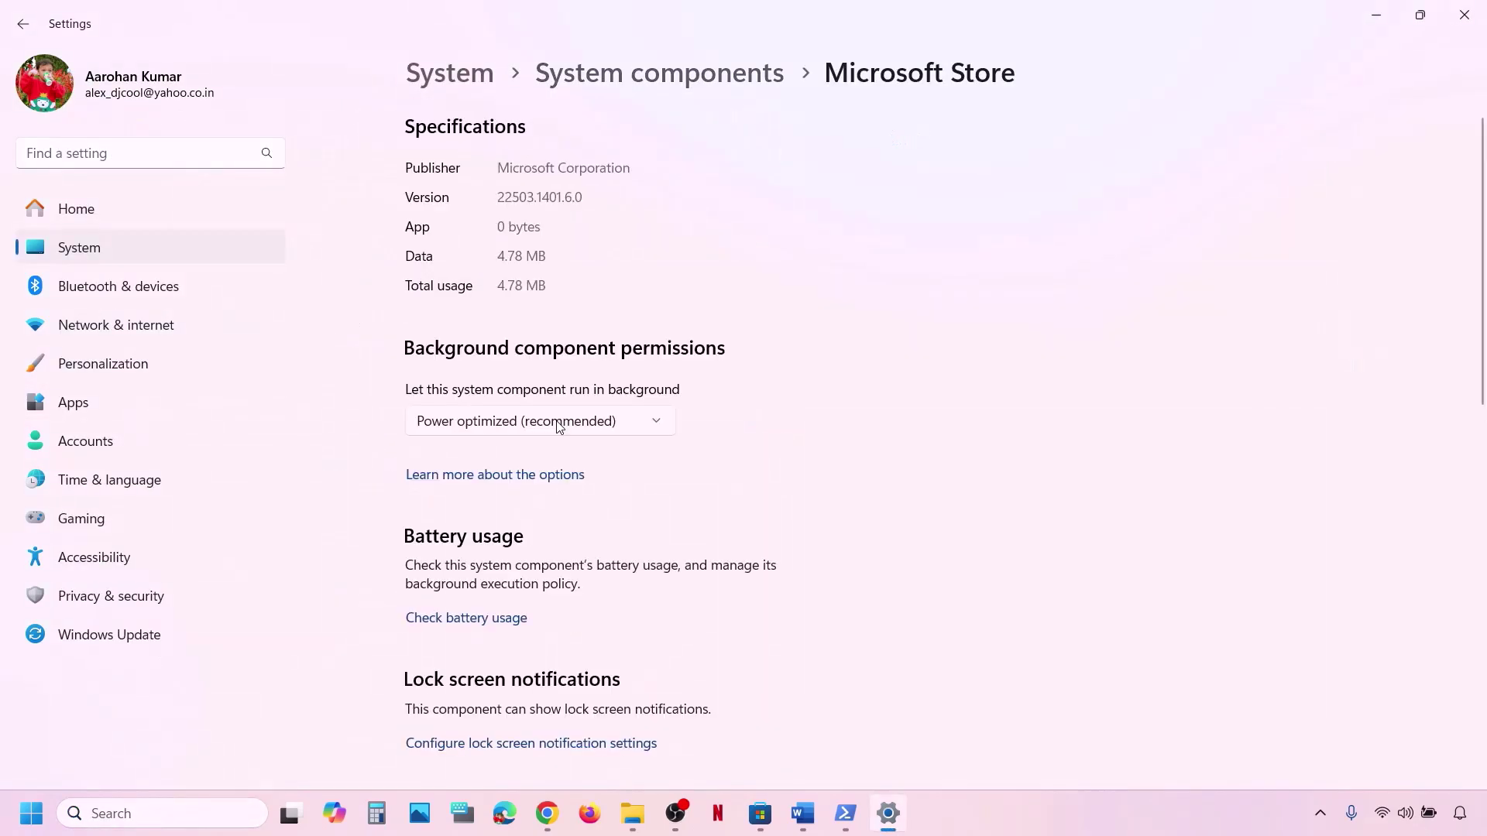
scroll(558, 414, "down", 10)
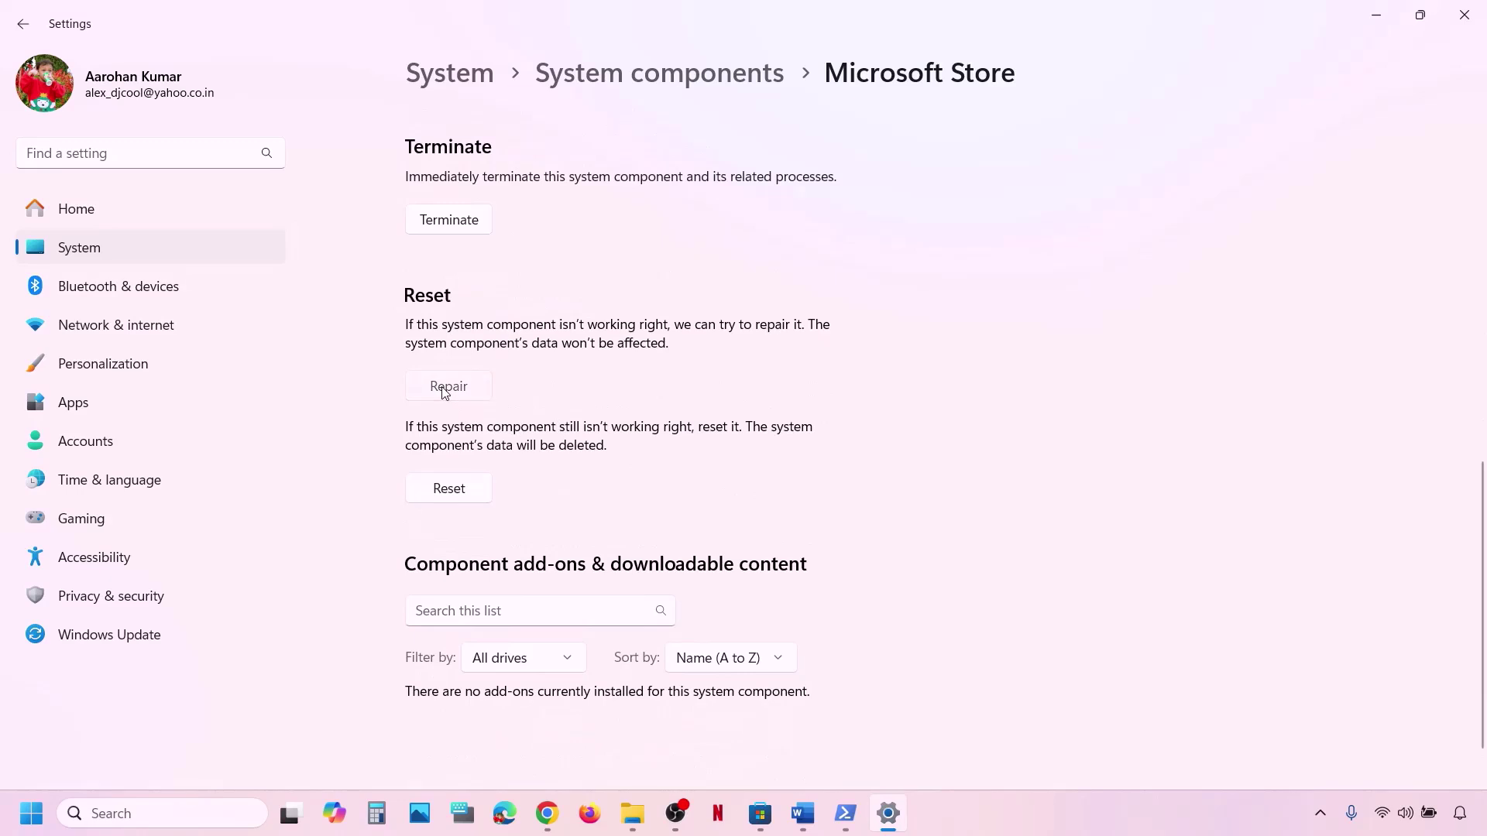
Repair the Microsoft Store, reset it with confirmation, and go back to the Word notes.
left_click(446, 388)
left_click(457, 489)
left_click(536, 437)
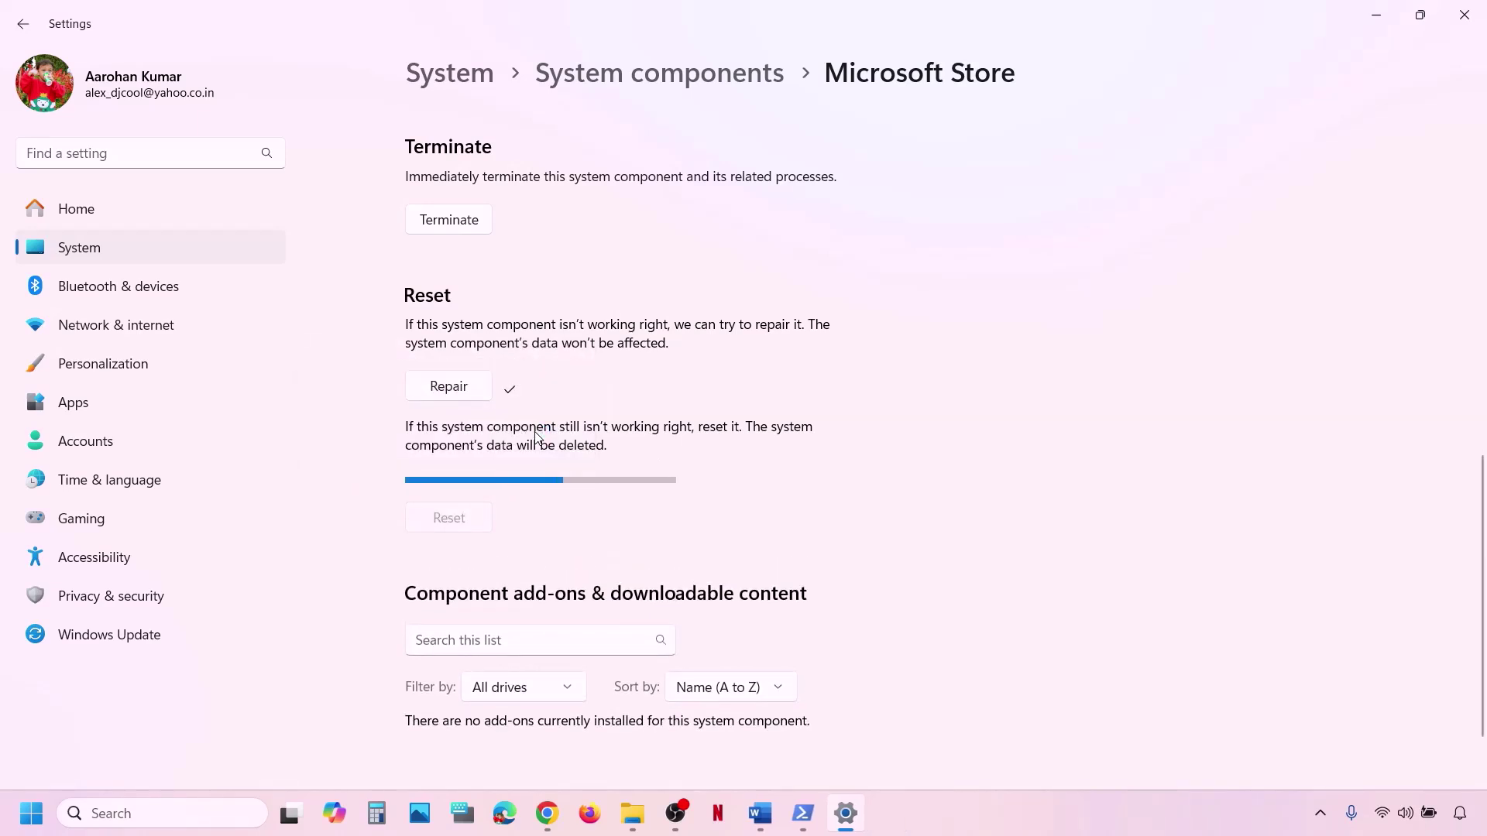
left_click(768, 801)
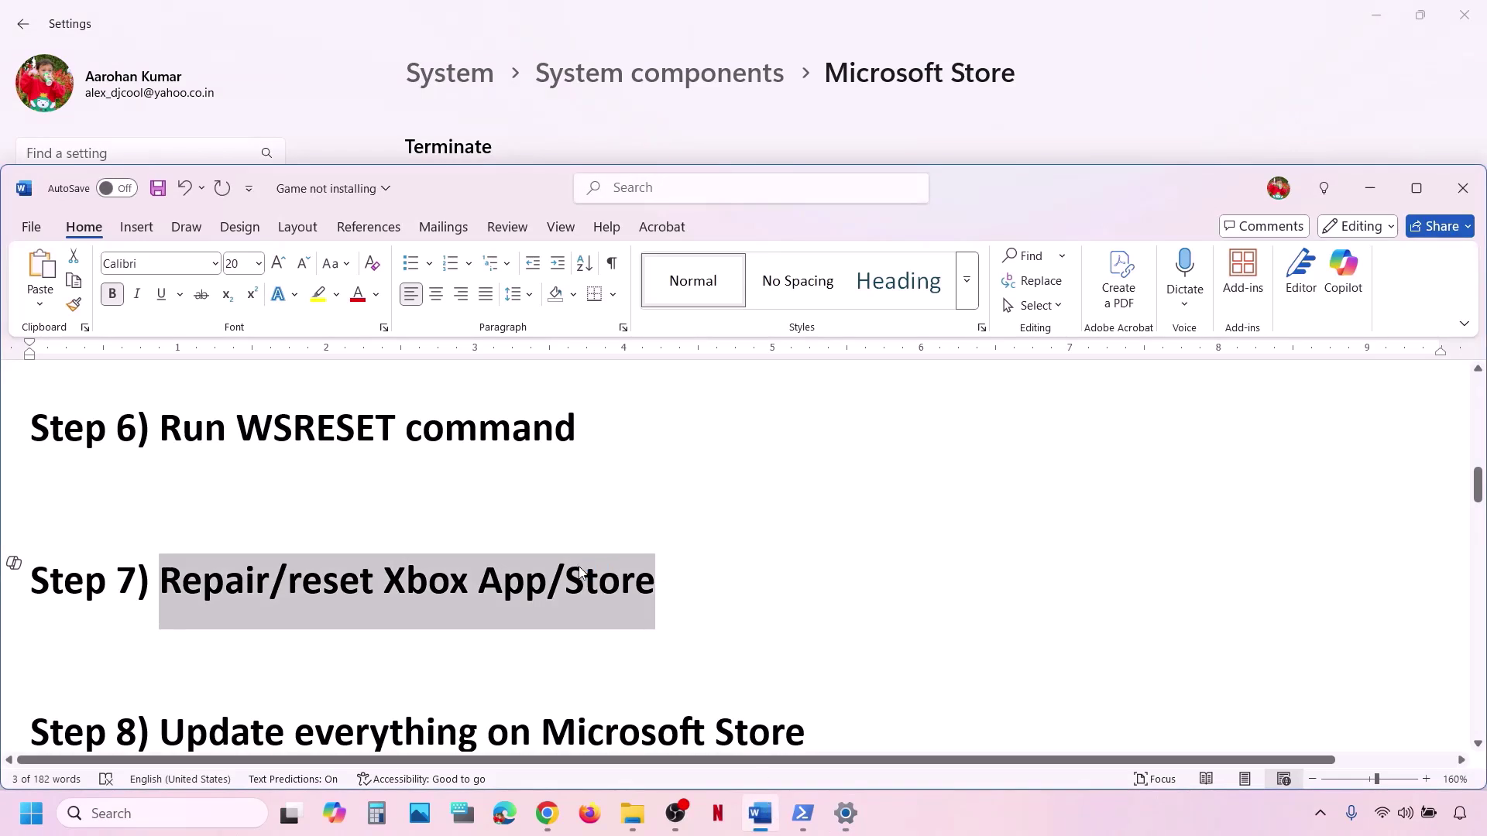
Mark the Step 8 heading in the notes and launch Microsoft Store from a 'store' search.
scroll(580, 567, "down", 2)
left_click_drag(580, 566, 294, 612)
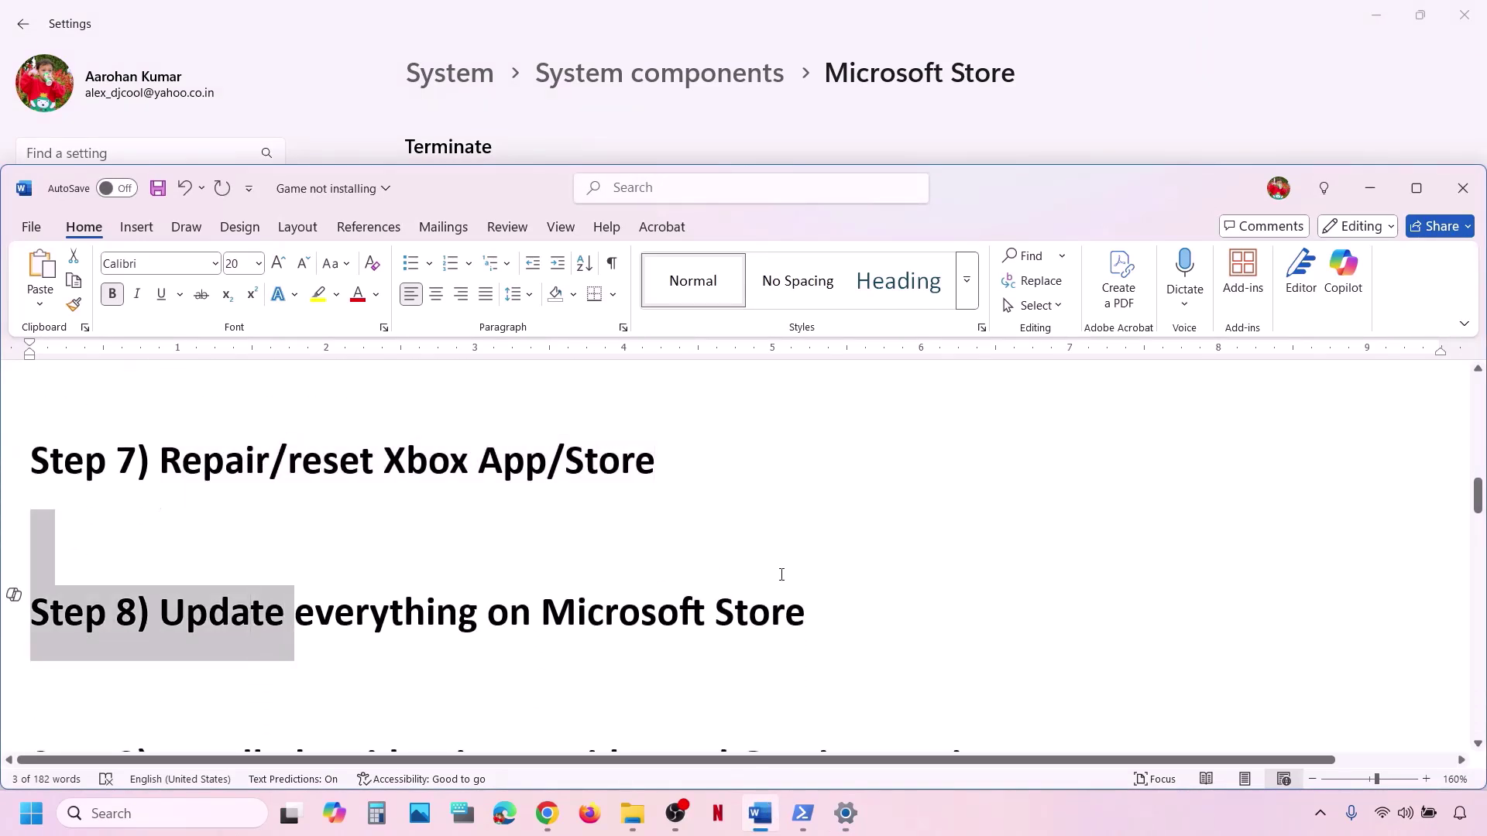
left_click(110, 815)
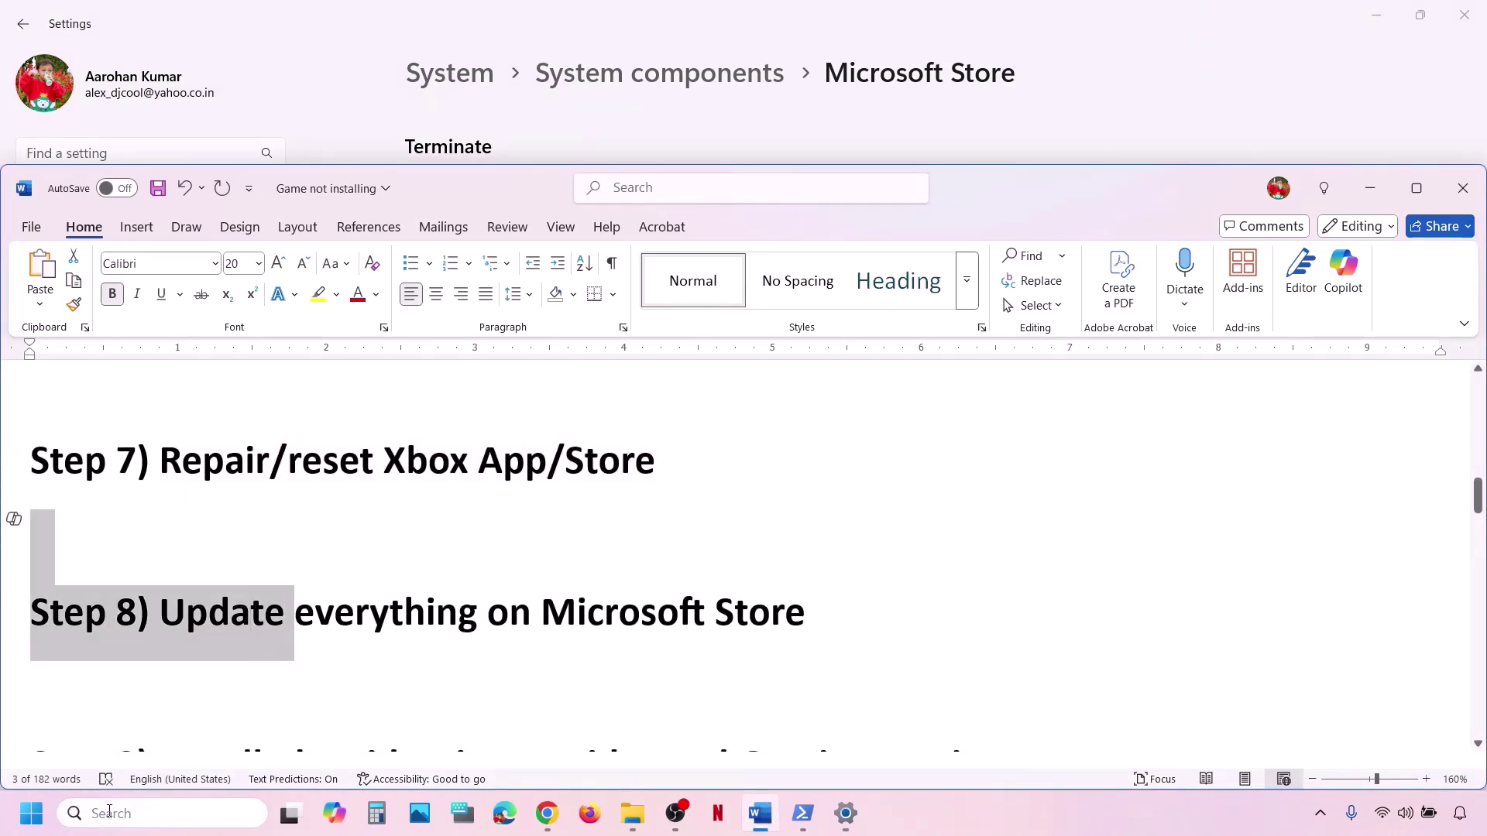
type("store")
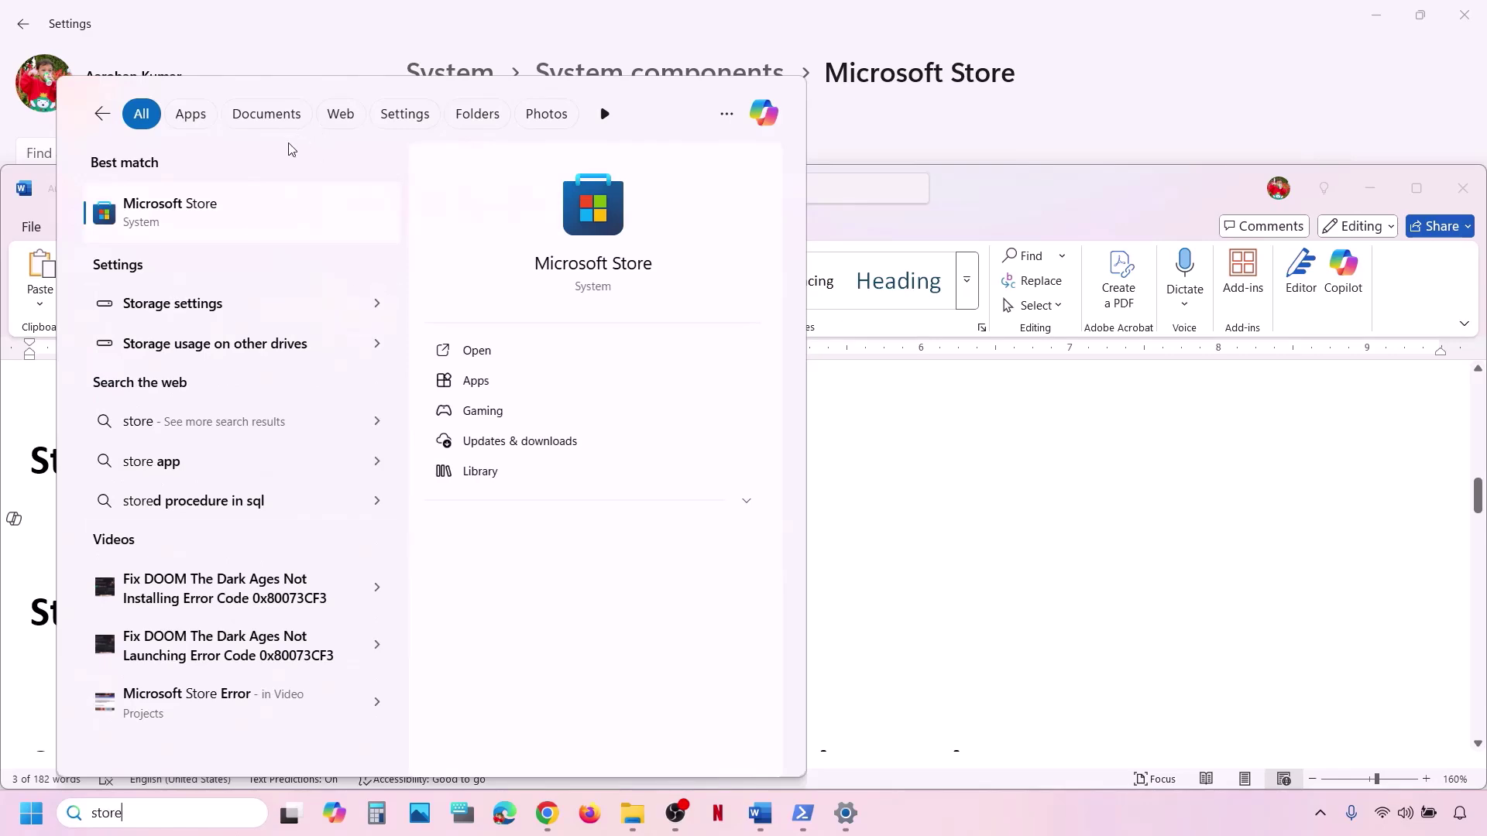
left_click(178, 209)
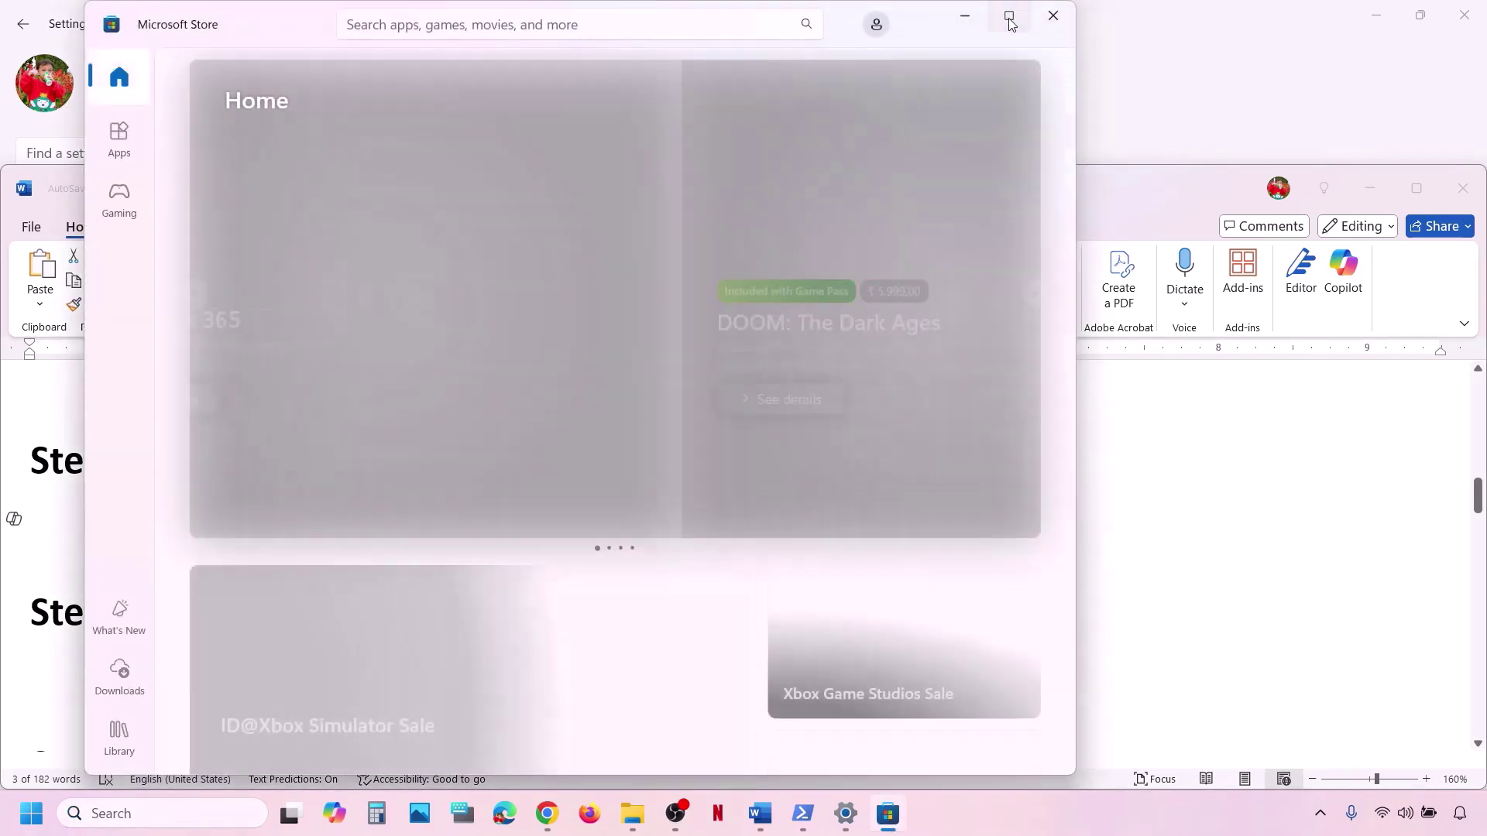
Maximize the Store window and run Check for updates on the Updates & downloads page.
left_click(1011, 23)
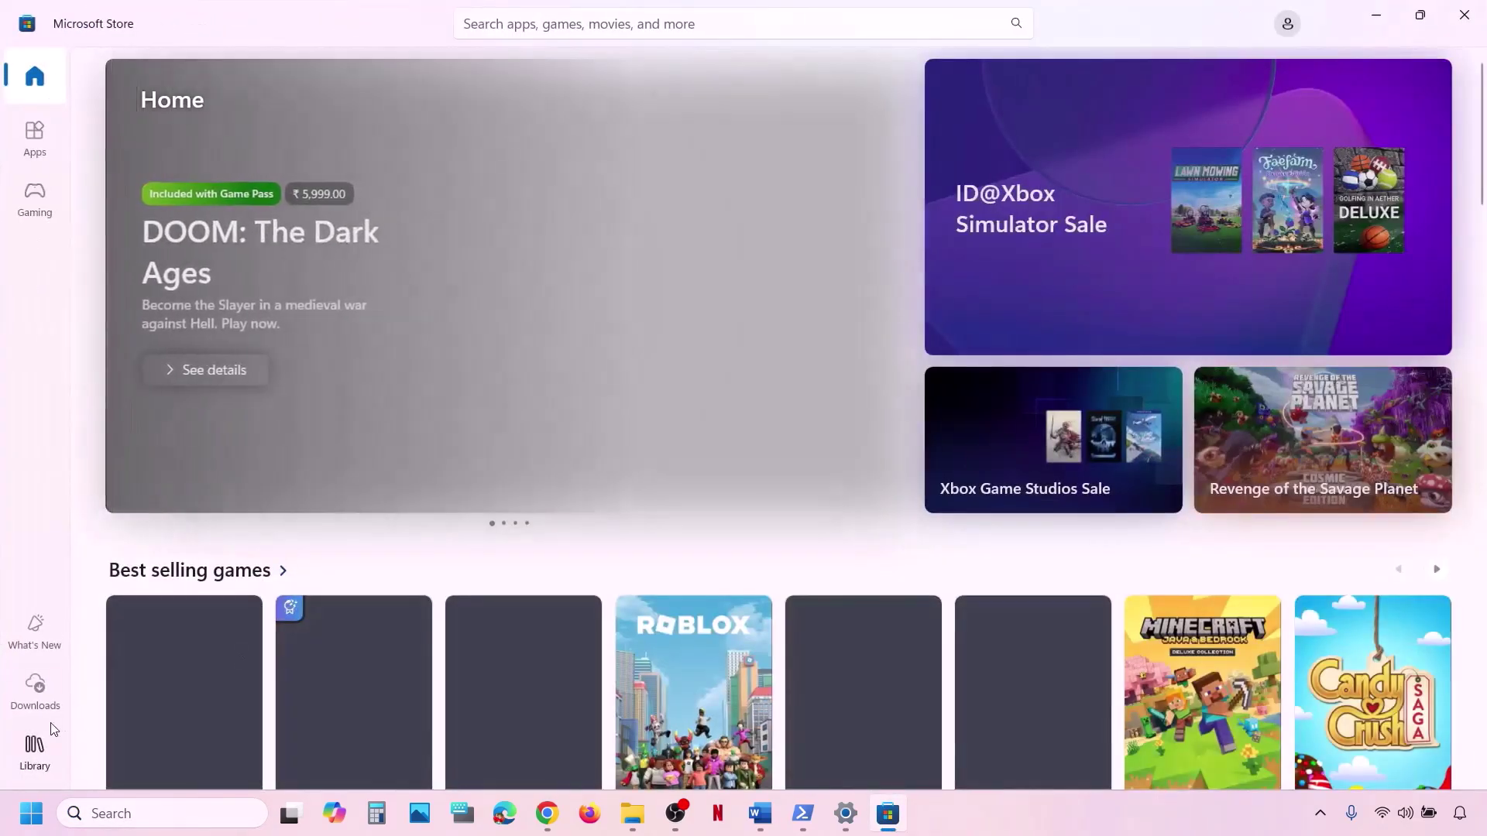
left_click(37, 692)
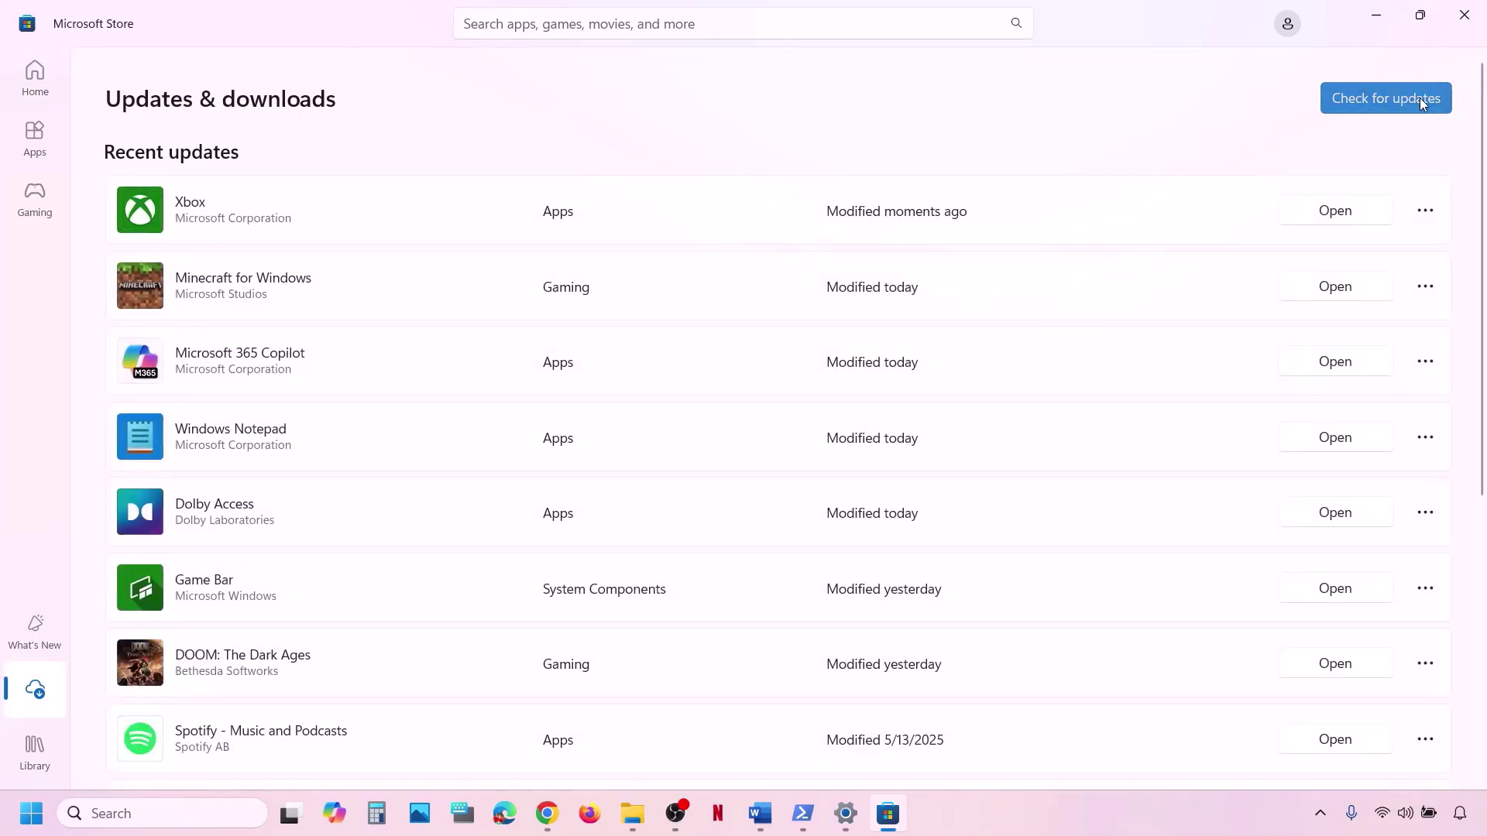
left_click(1420, 99)
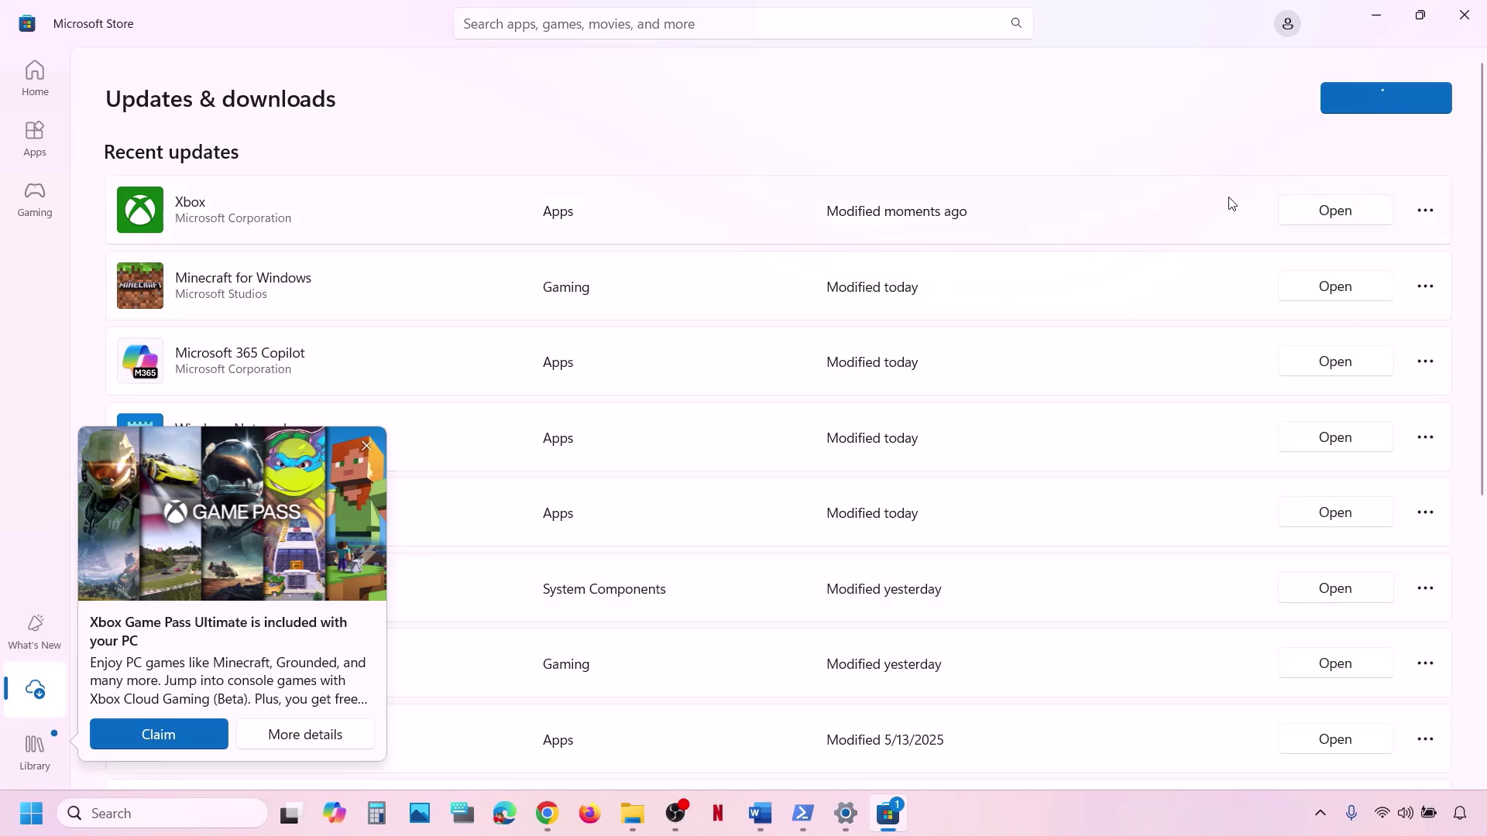
Copy the Xbox Identity Provider link from the Word notes.
left_click(767, 817)
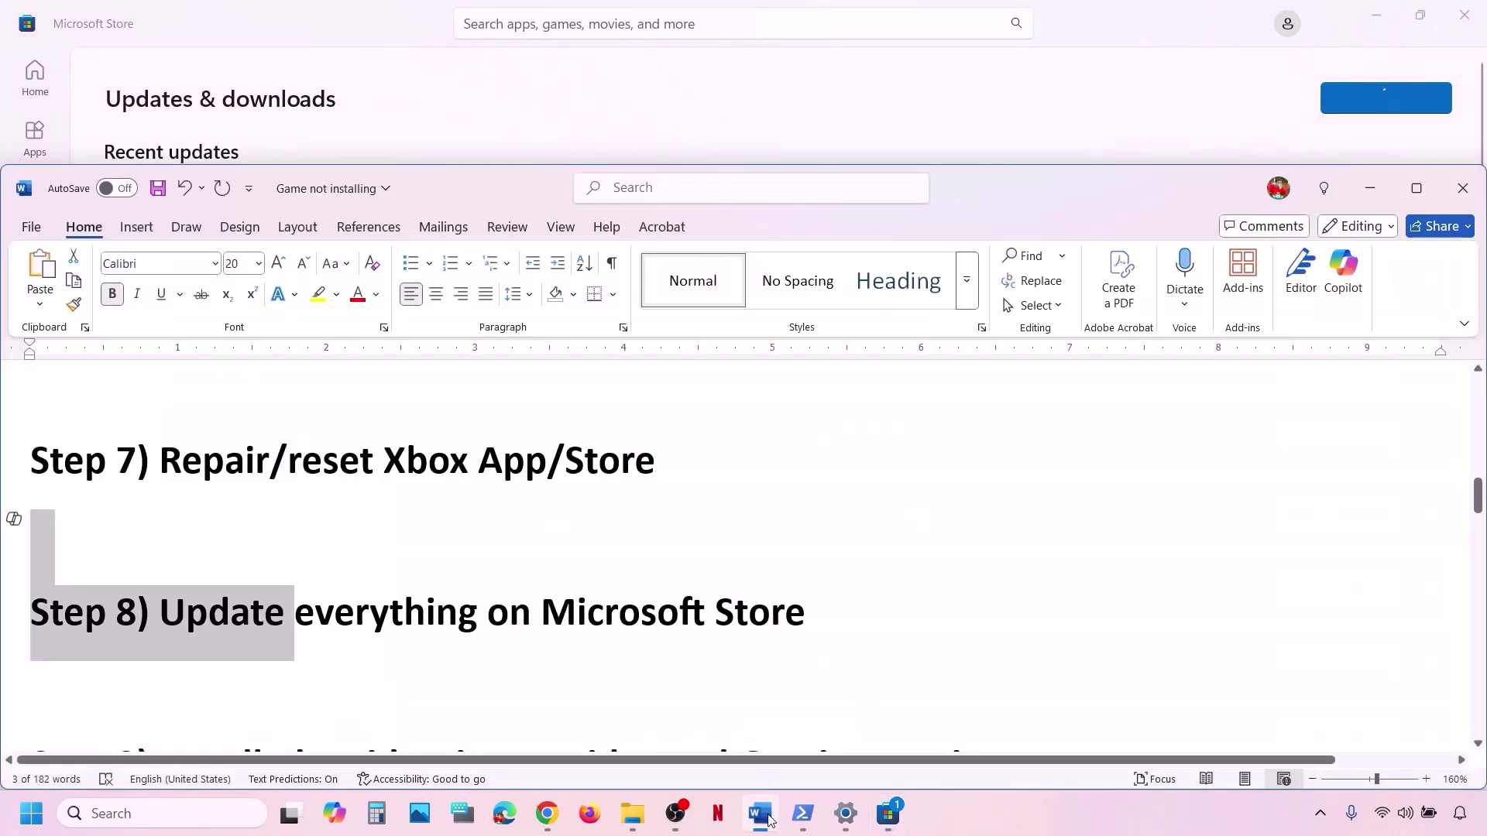
scroll(516, 586, "down", 4)
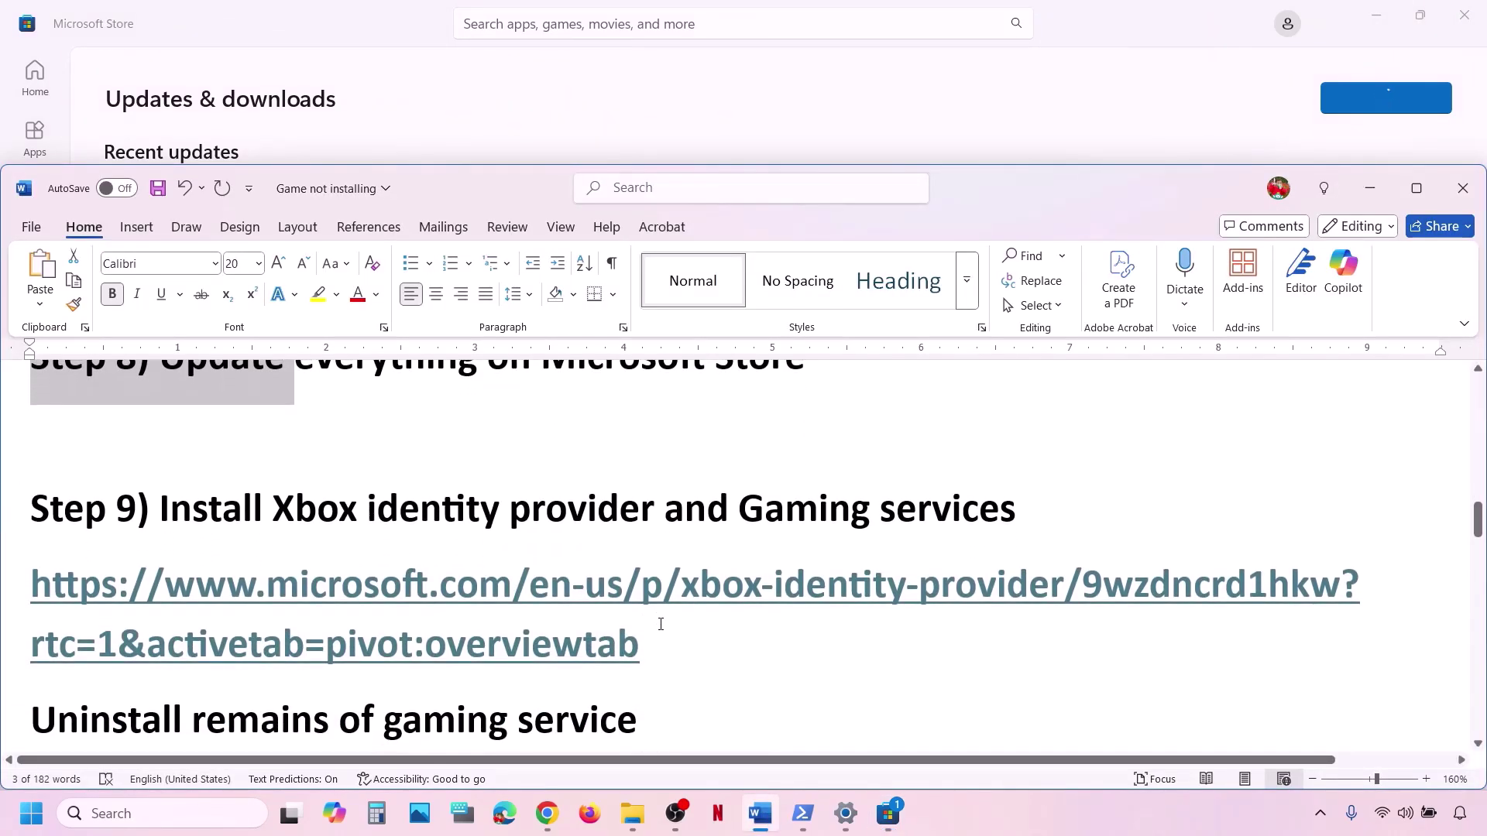
triple_click(659, 642)
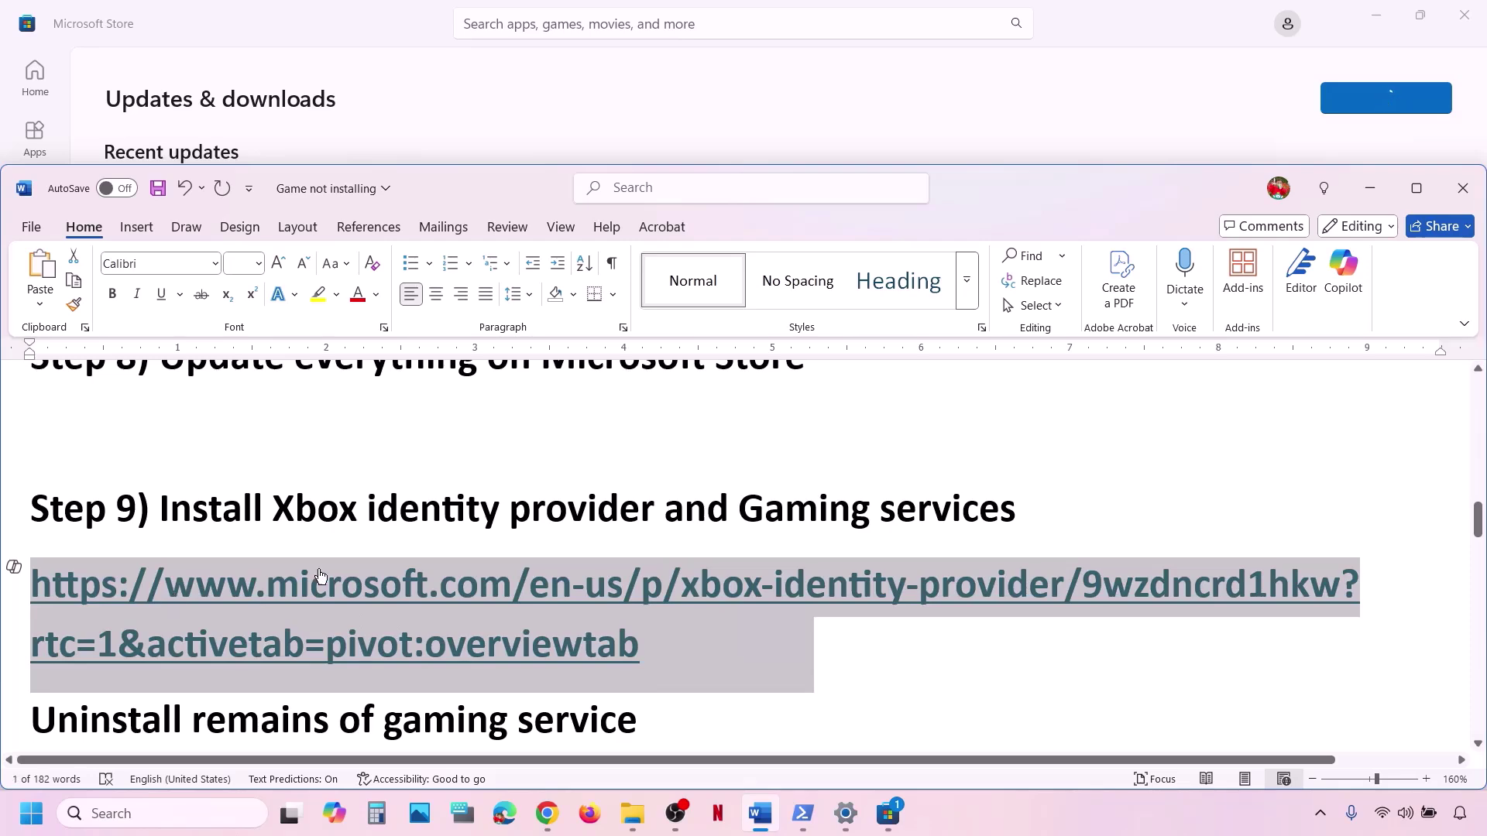
right_click(532, 615)
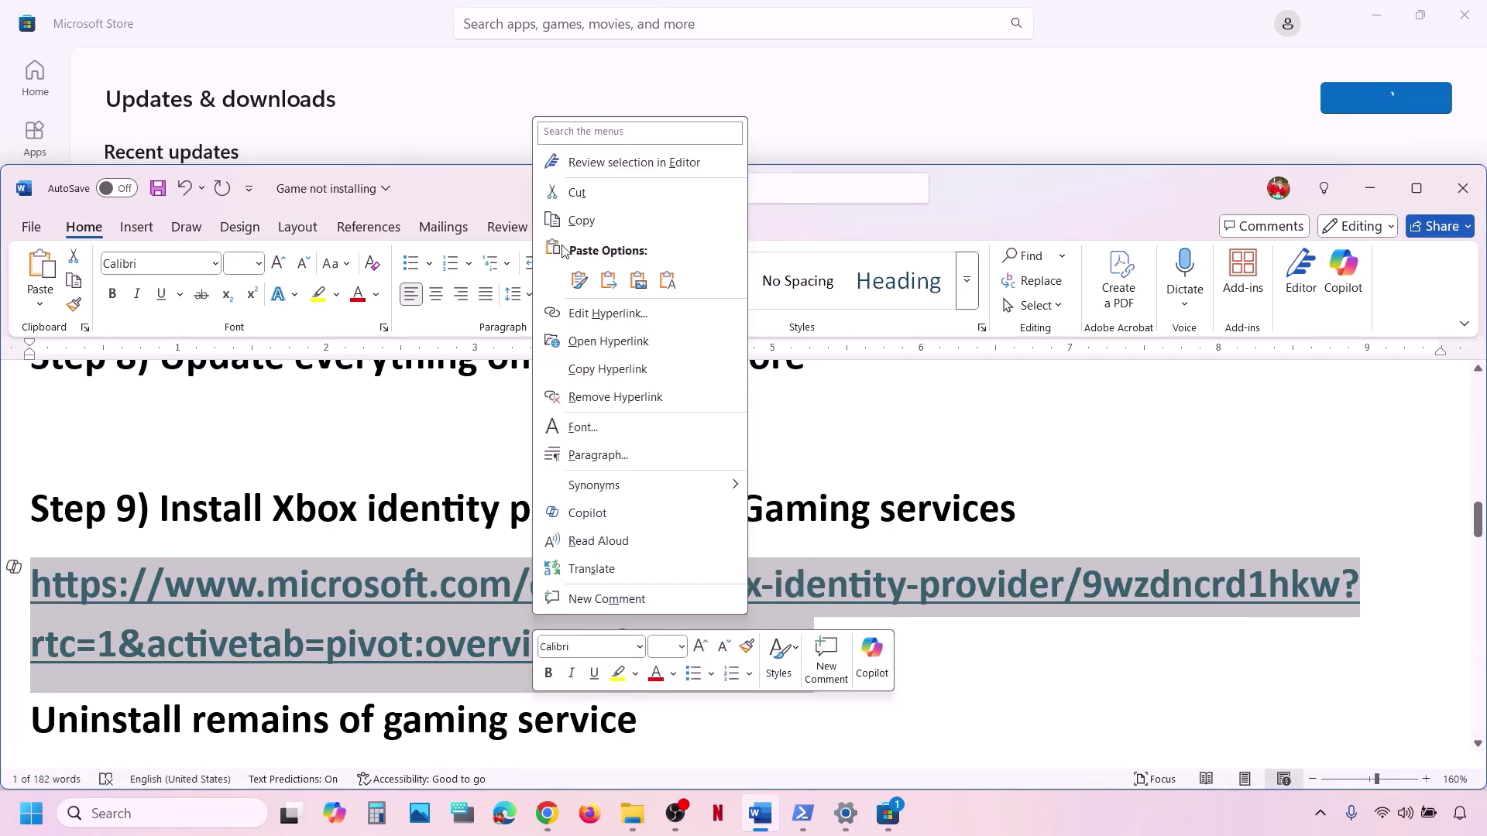
left_click(583, 221)
Load the copied link in a new Chrome tab, download Xbox Identity Provider, and open it in Microsoft Store.
left_click(542, 823)
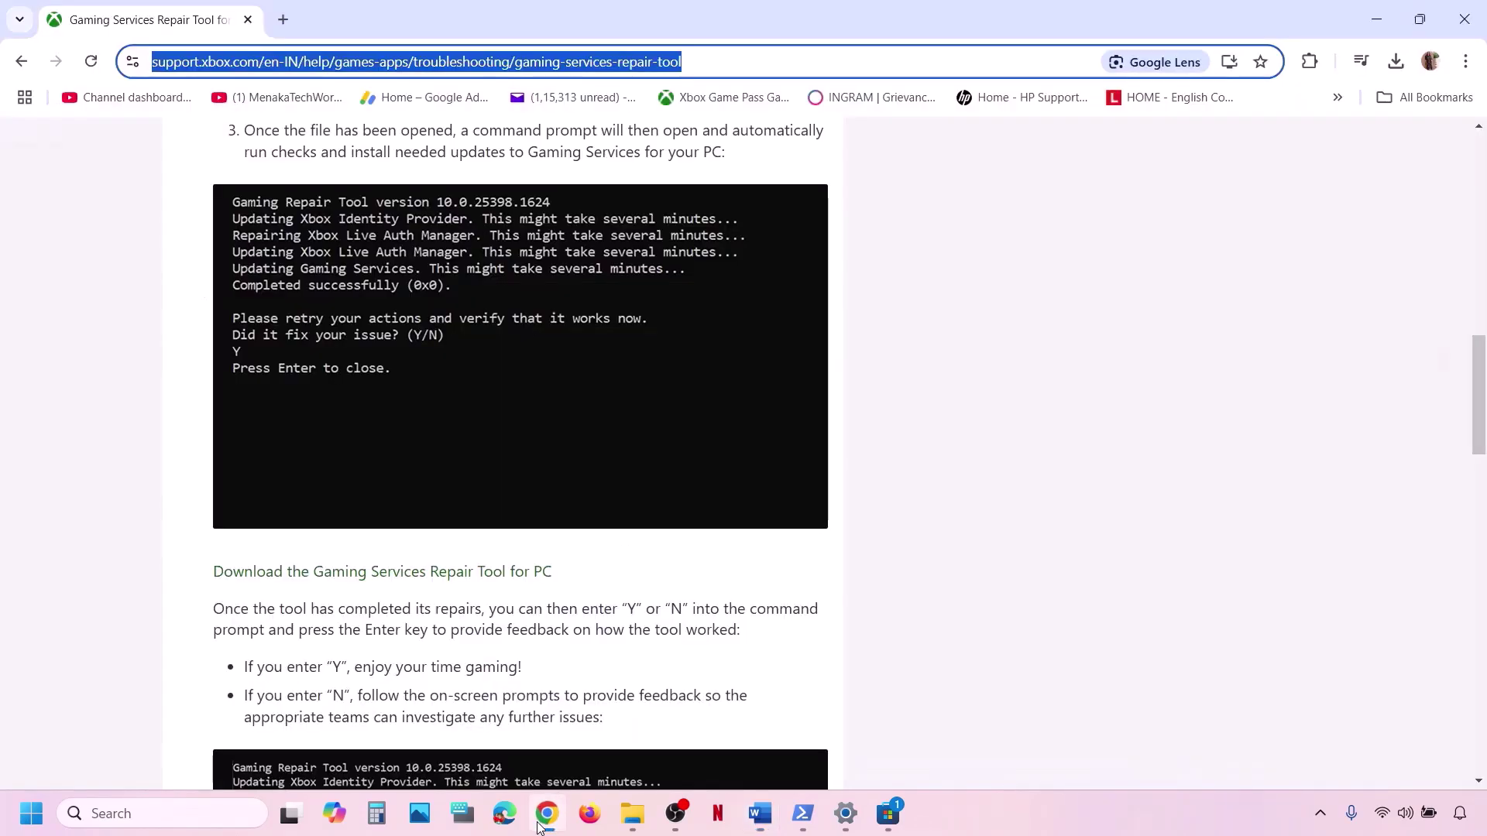
left_click(287, 27)
key("ctrl+v")
key("Return")
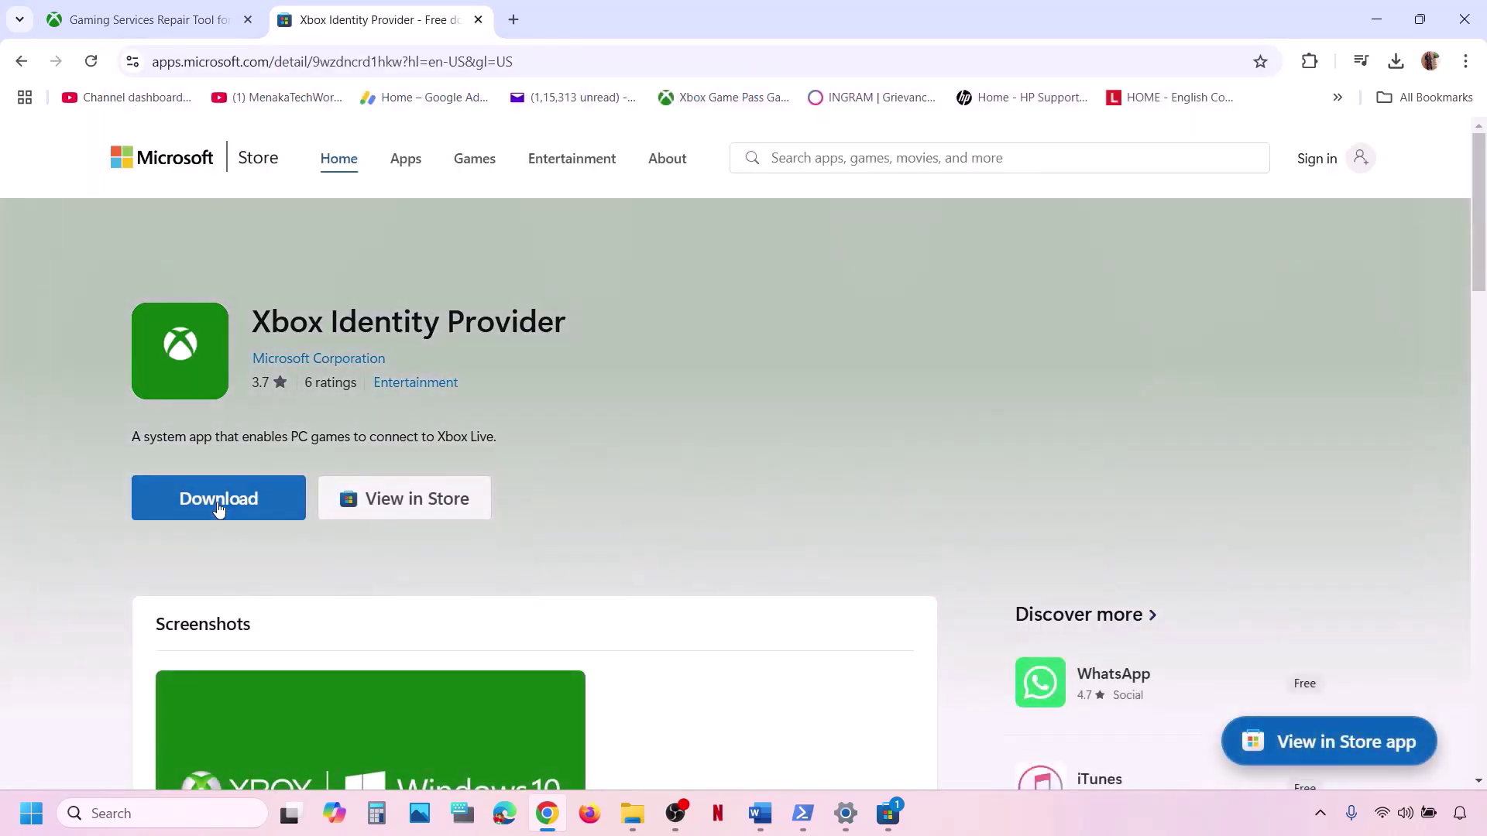
left_click(214, 508)
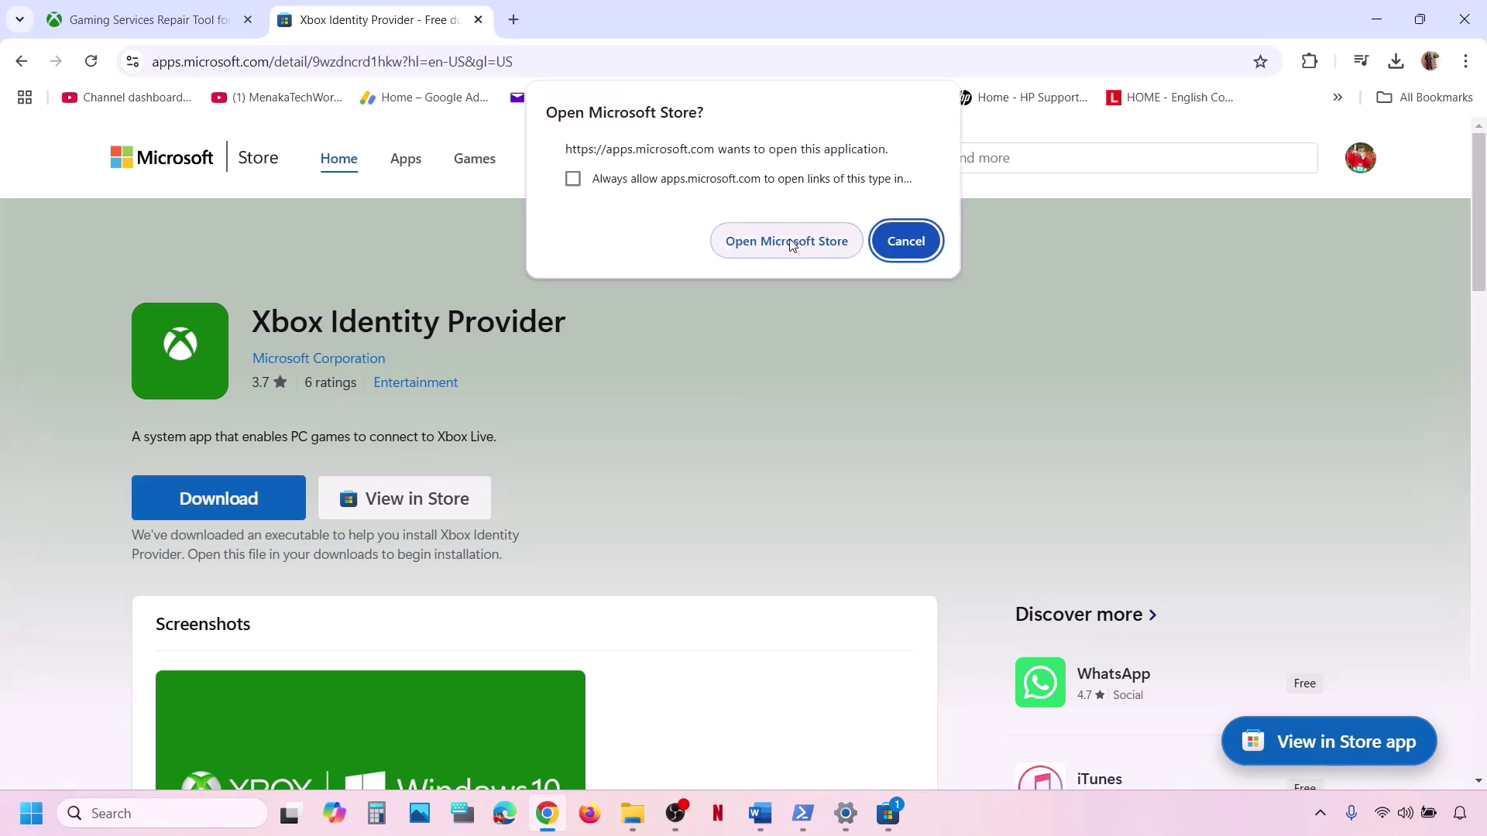
left_click(791, 245)
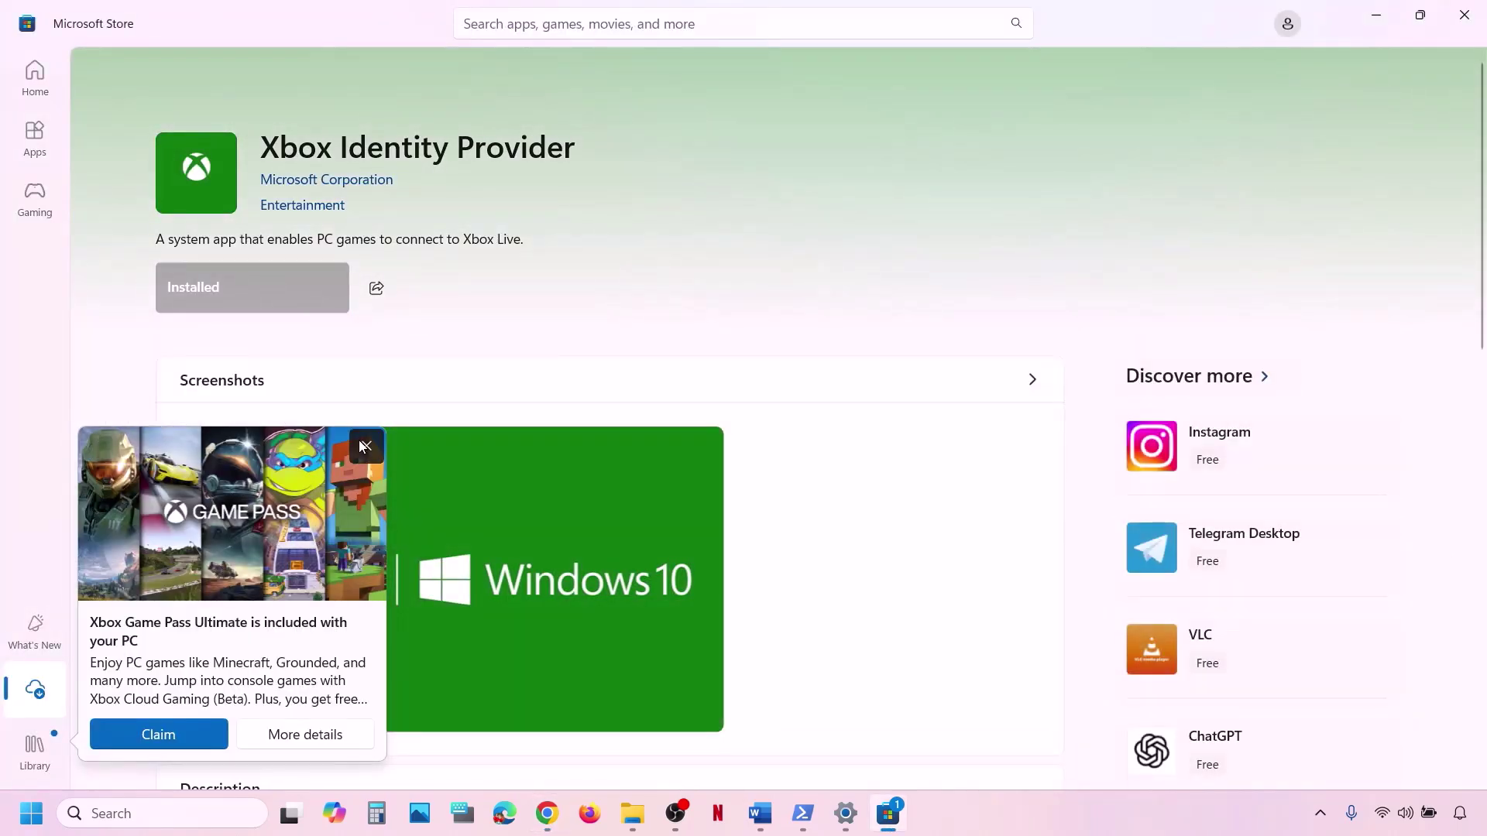
Close the Game Pass promotion and scroll the Word notes to the Gaming Services uninstall command.
left_click(361, 446)
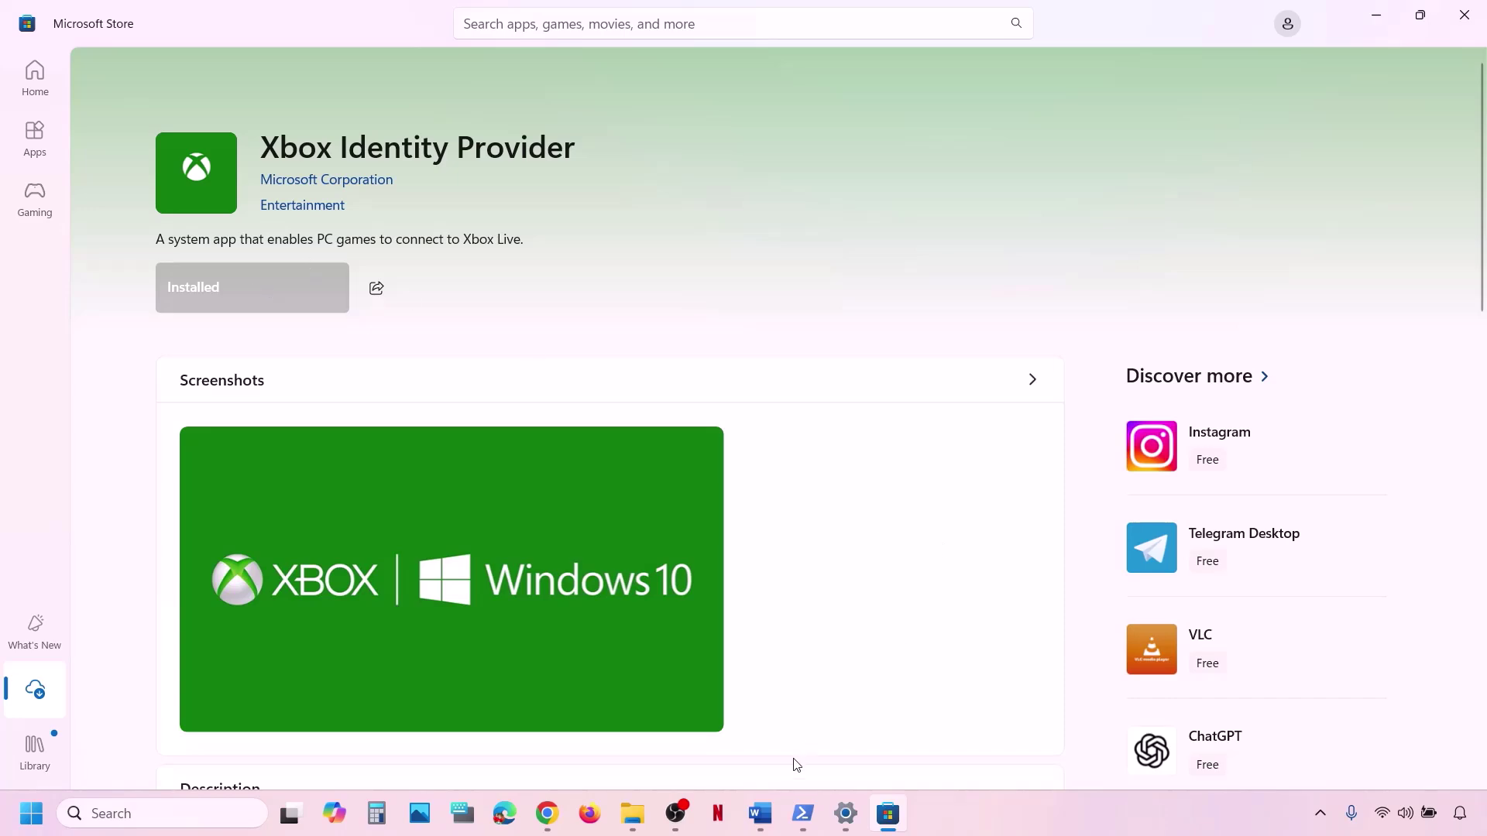
left_click(760, 813)
scroll(553, 594, "down", 3)
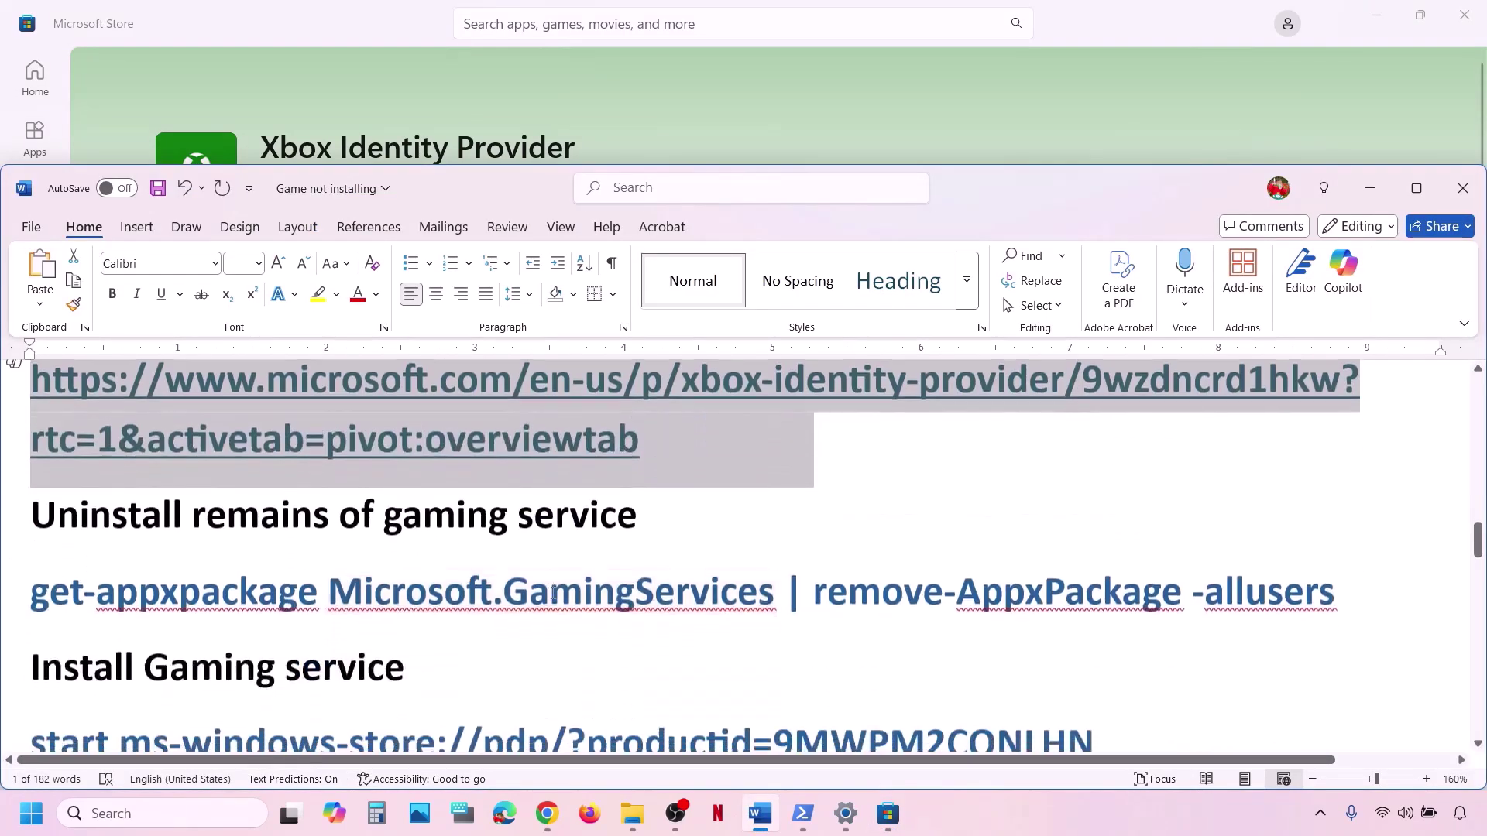
Select and copy the 'get-appxpackage Microsoft.GamingServices | remove-AppxPackage -allusers' line from the notes.
scroll(553, 593, "down", 1)
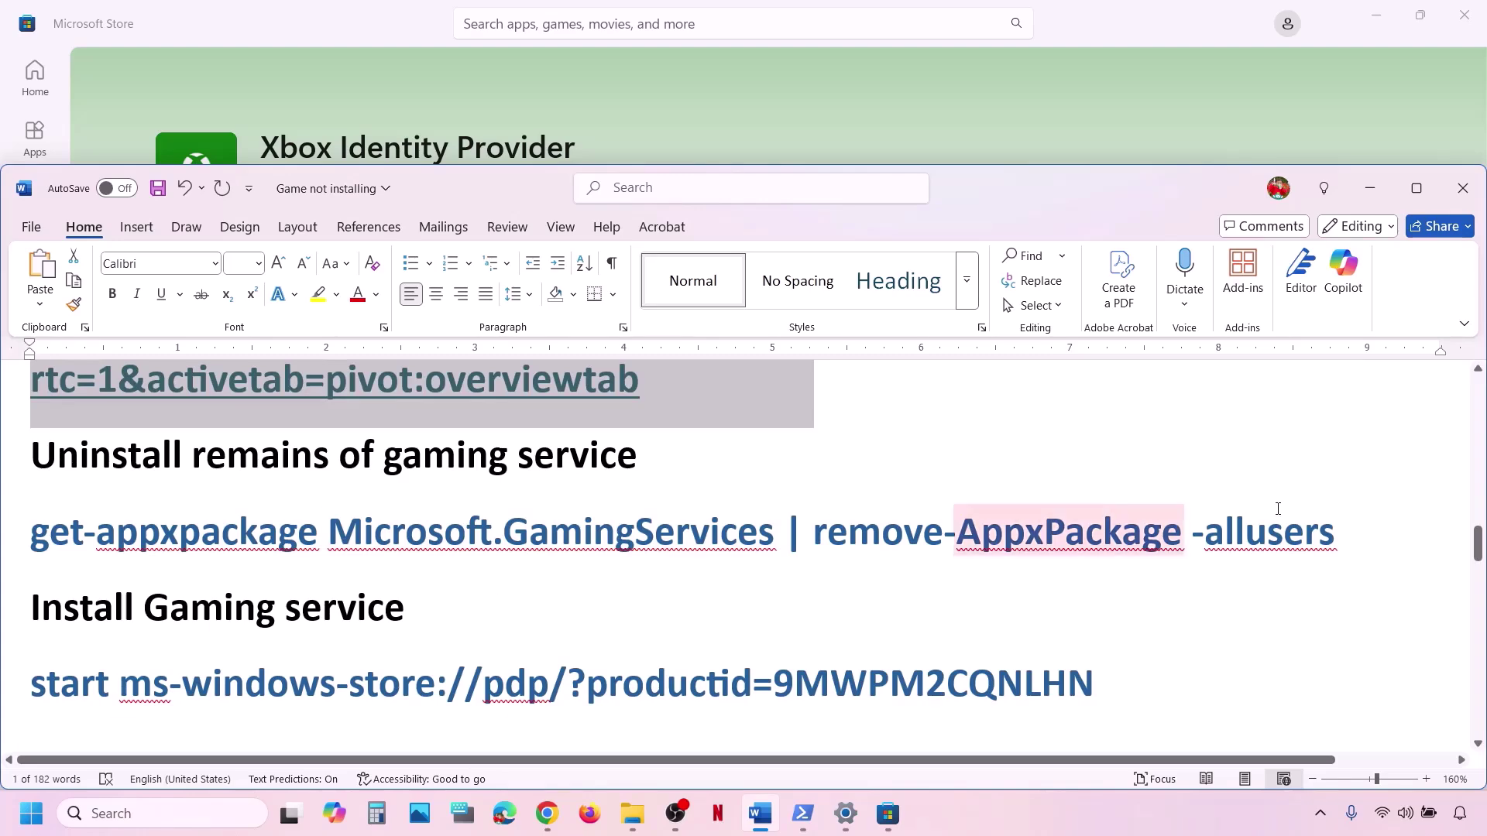
left_click_drag(1371, 524, 56, 535)
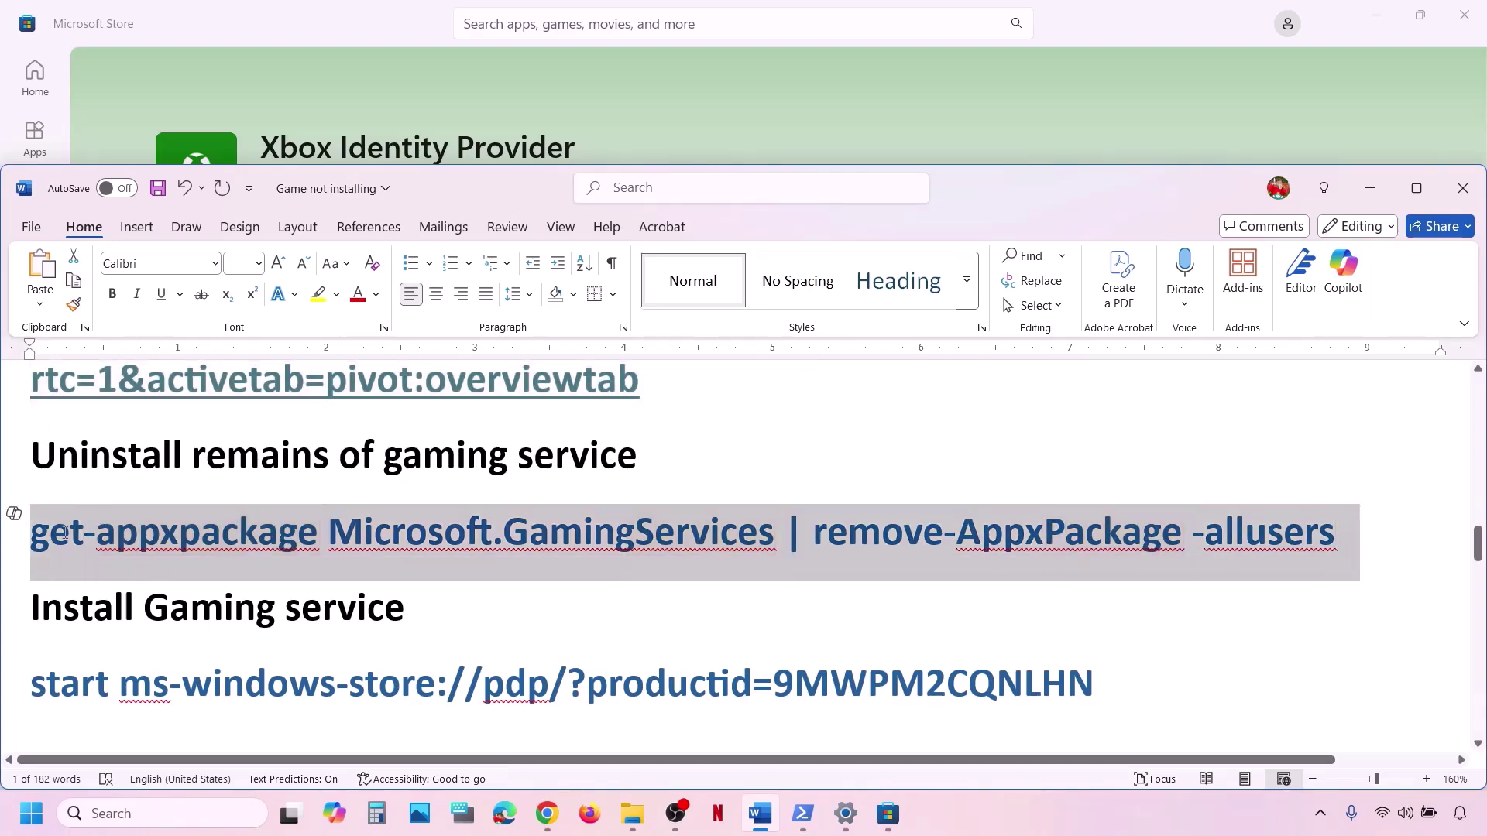
right_click(56, 535)
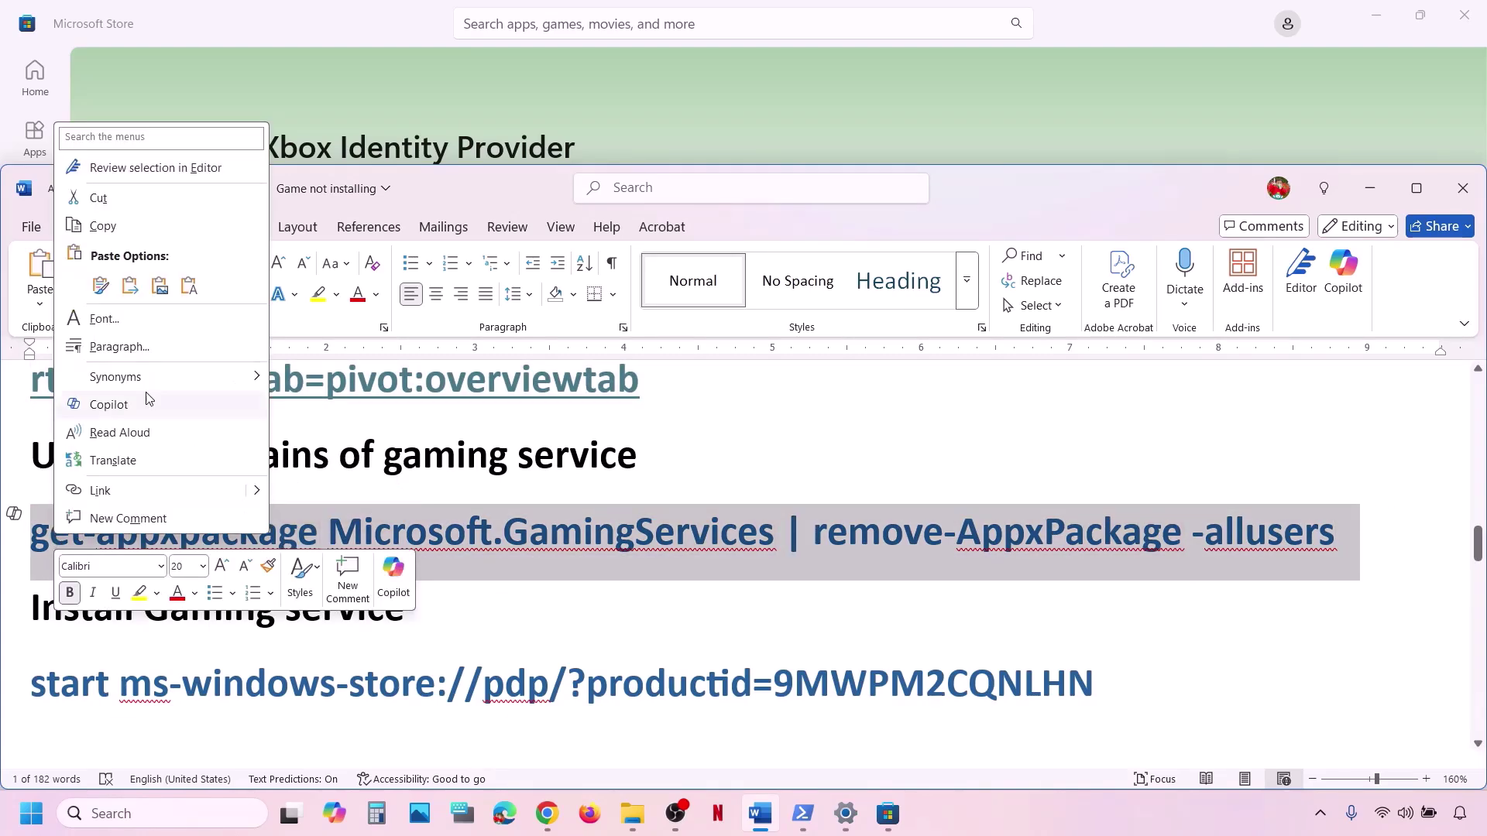
left_click(130, 229)
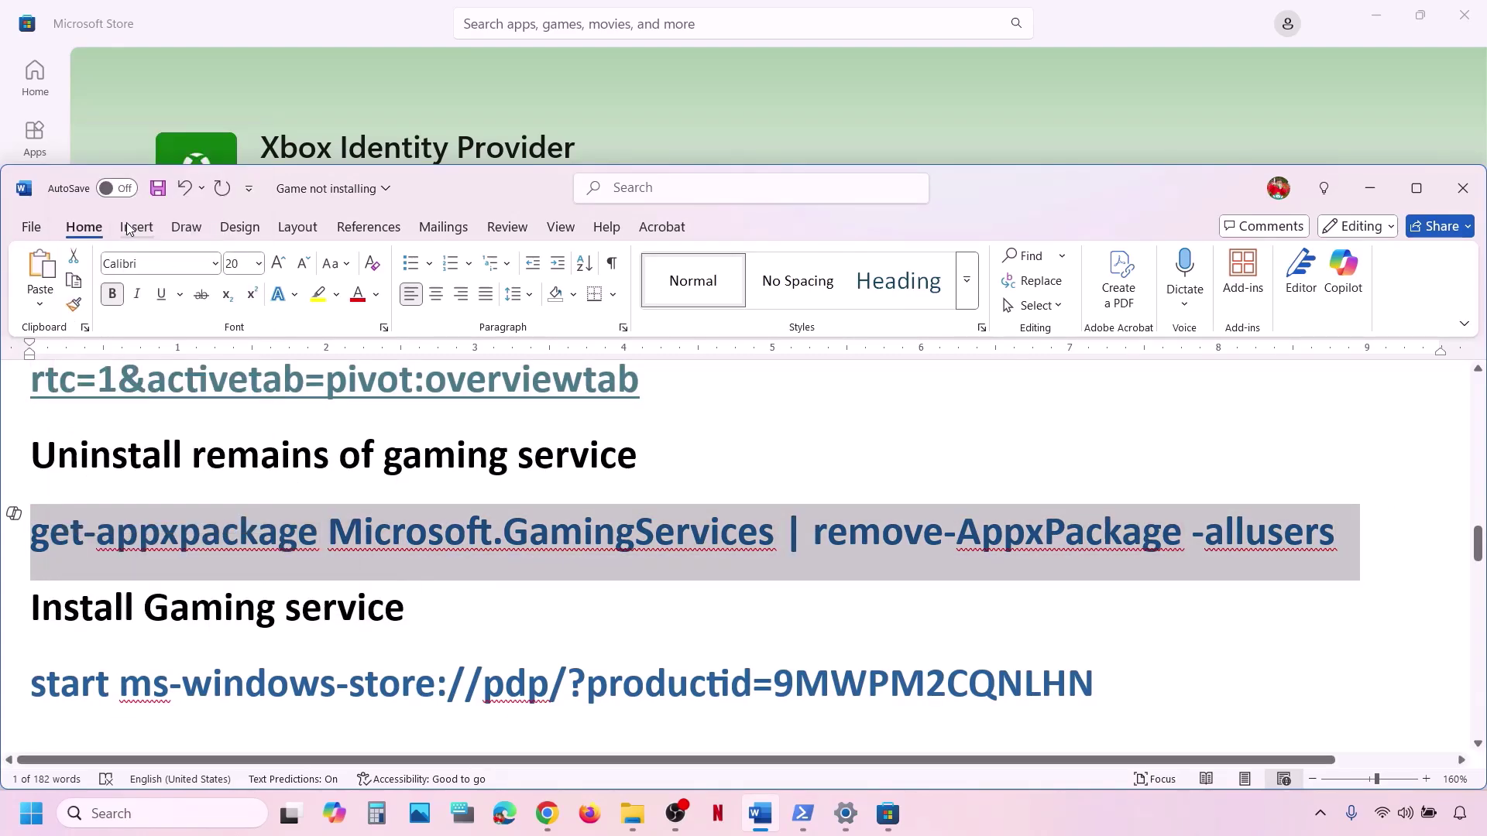
Run the pasted Gaming Services removal command in an administrator PowerShell, then switch back to Word.
left_click(191, 813)
type("powershell")
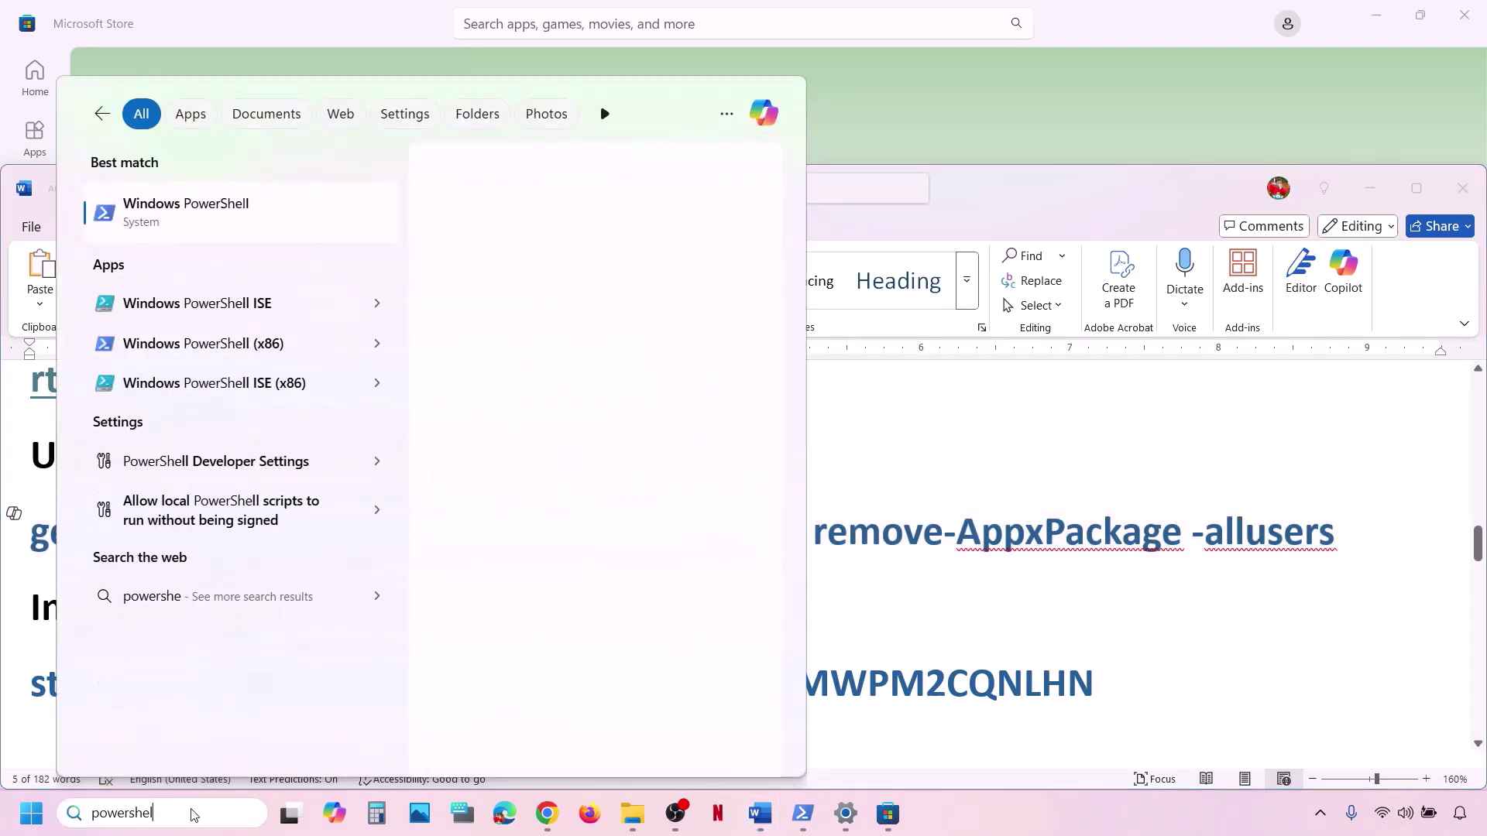
right_click(280, 222)
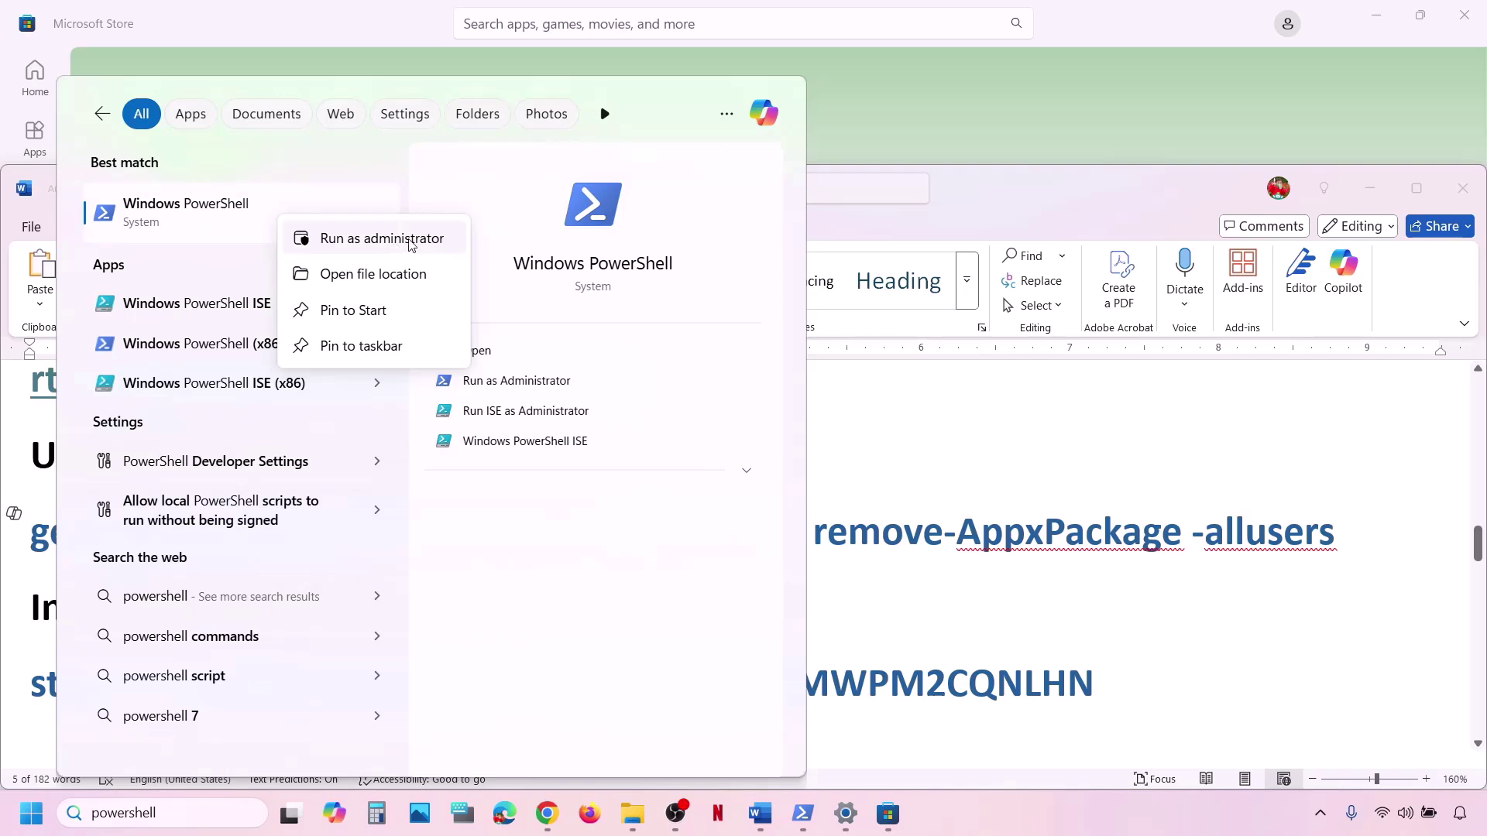
left_click(410, 243)
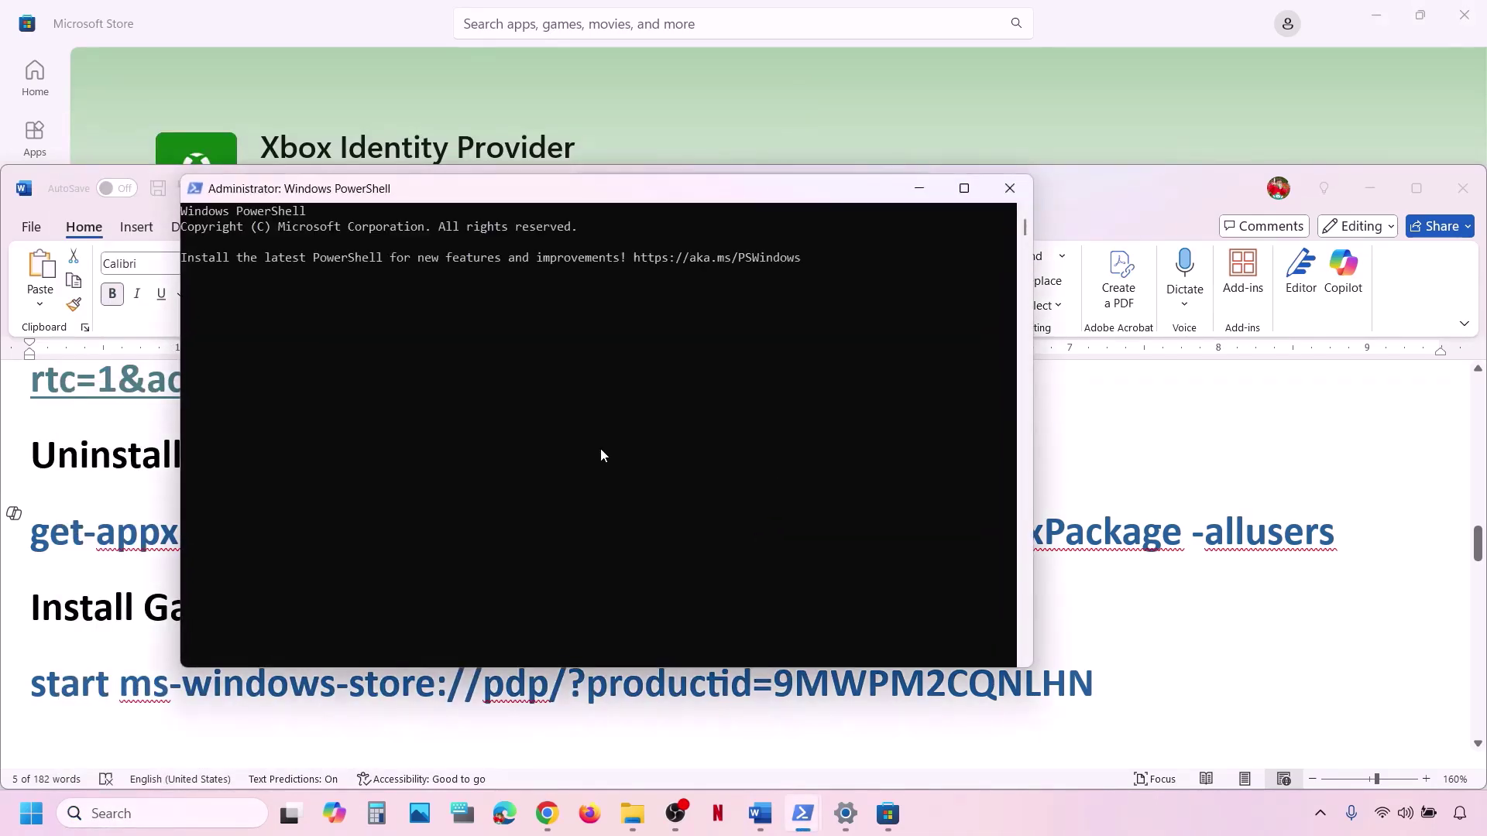
right_click(601, 449)
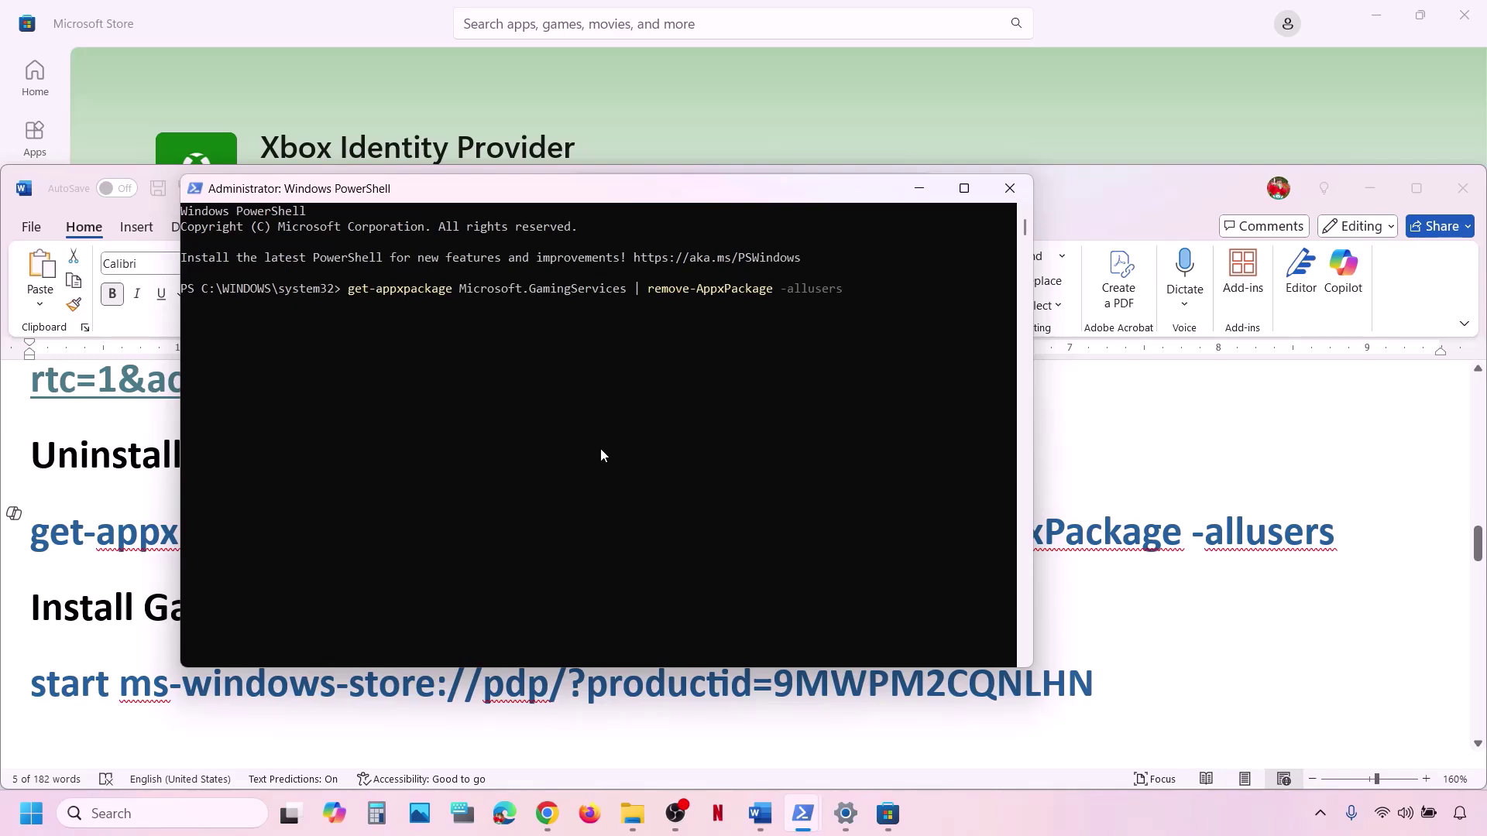
key("Return")
key("alt+Tab")
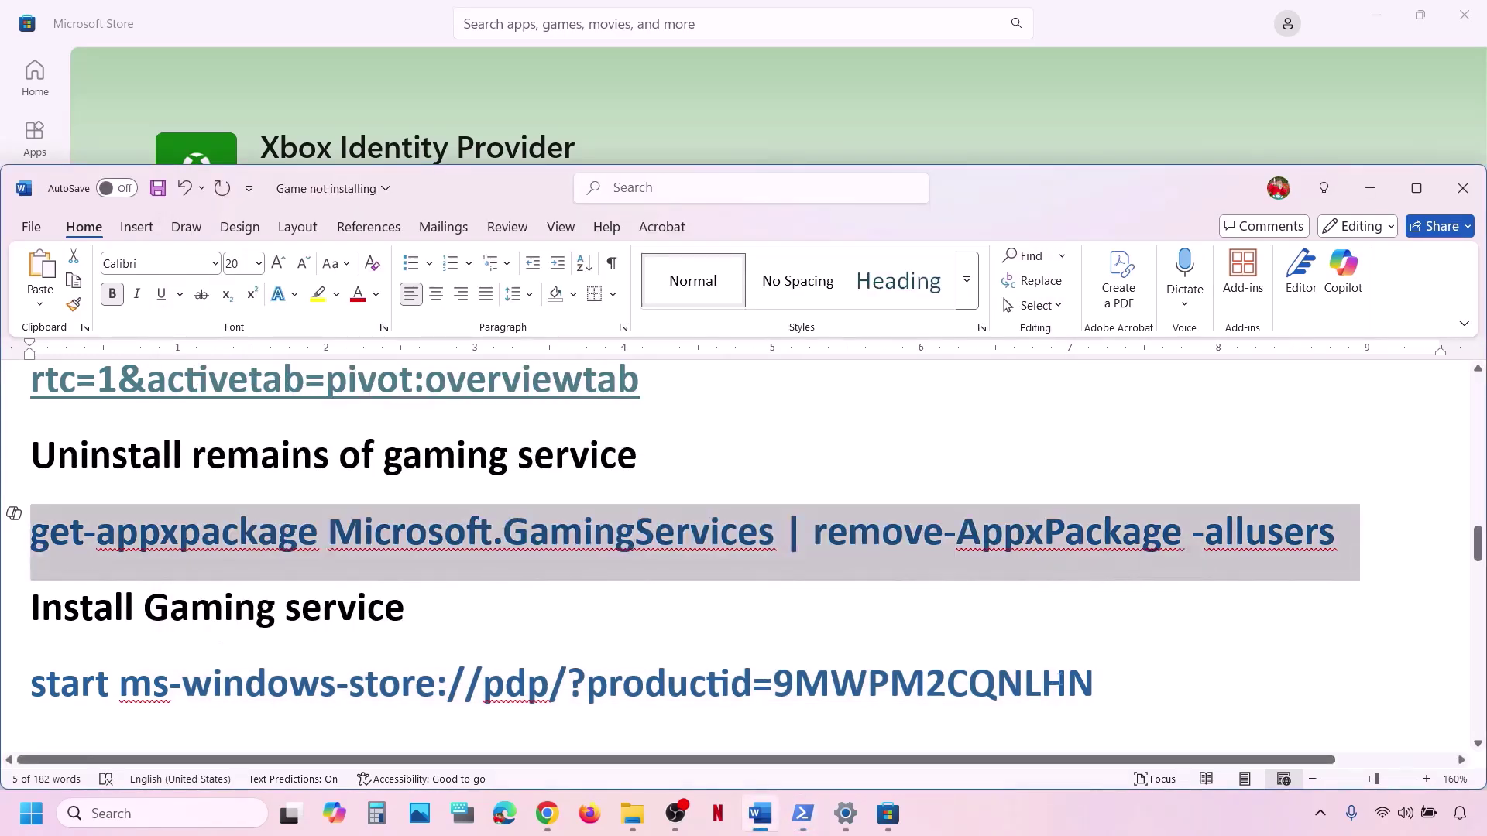
Copy the 'start ms-windows-store' command line from the Word notes.
left_click_drag(1100, 681, 4, 699)
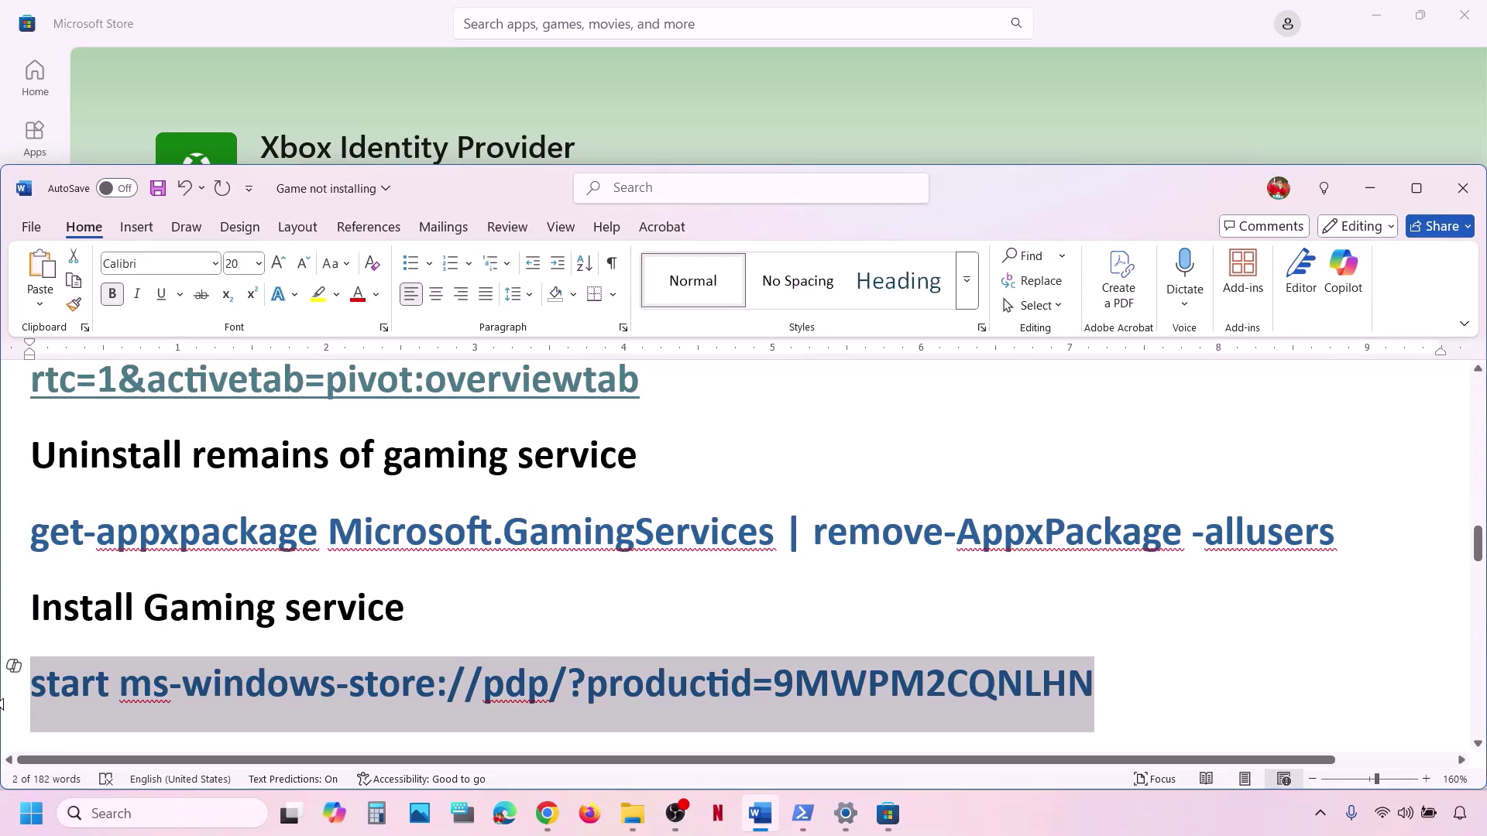
right_click(320, 697)
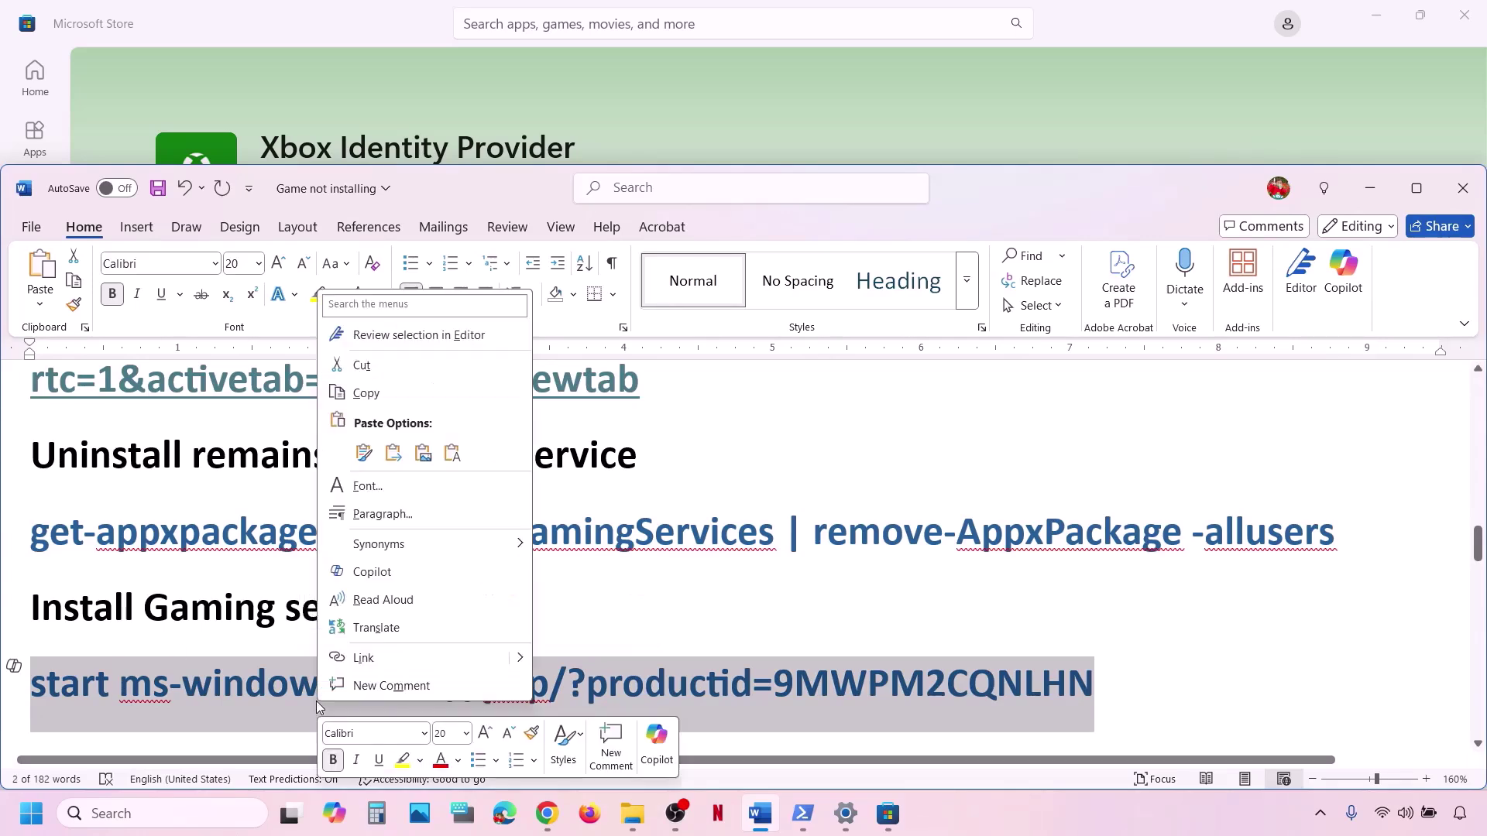
left_click(362, 393)
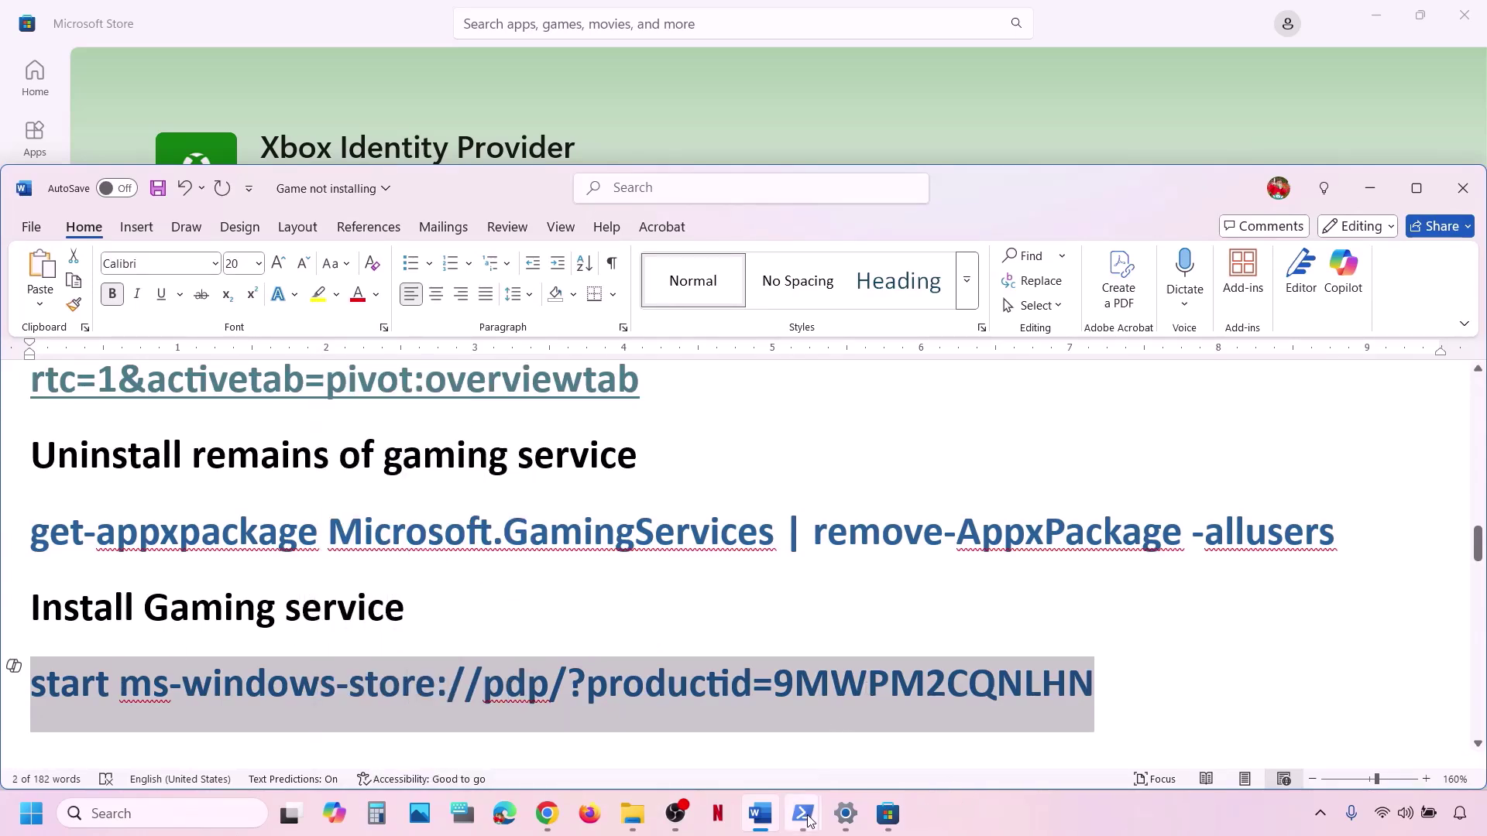
Run the command in the administrator PowerShell and click Get on the Gaming Services Store page.
left_click(895, 708)
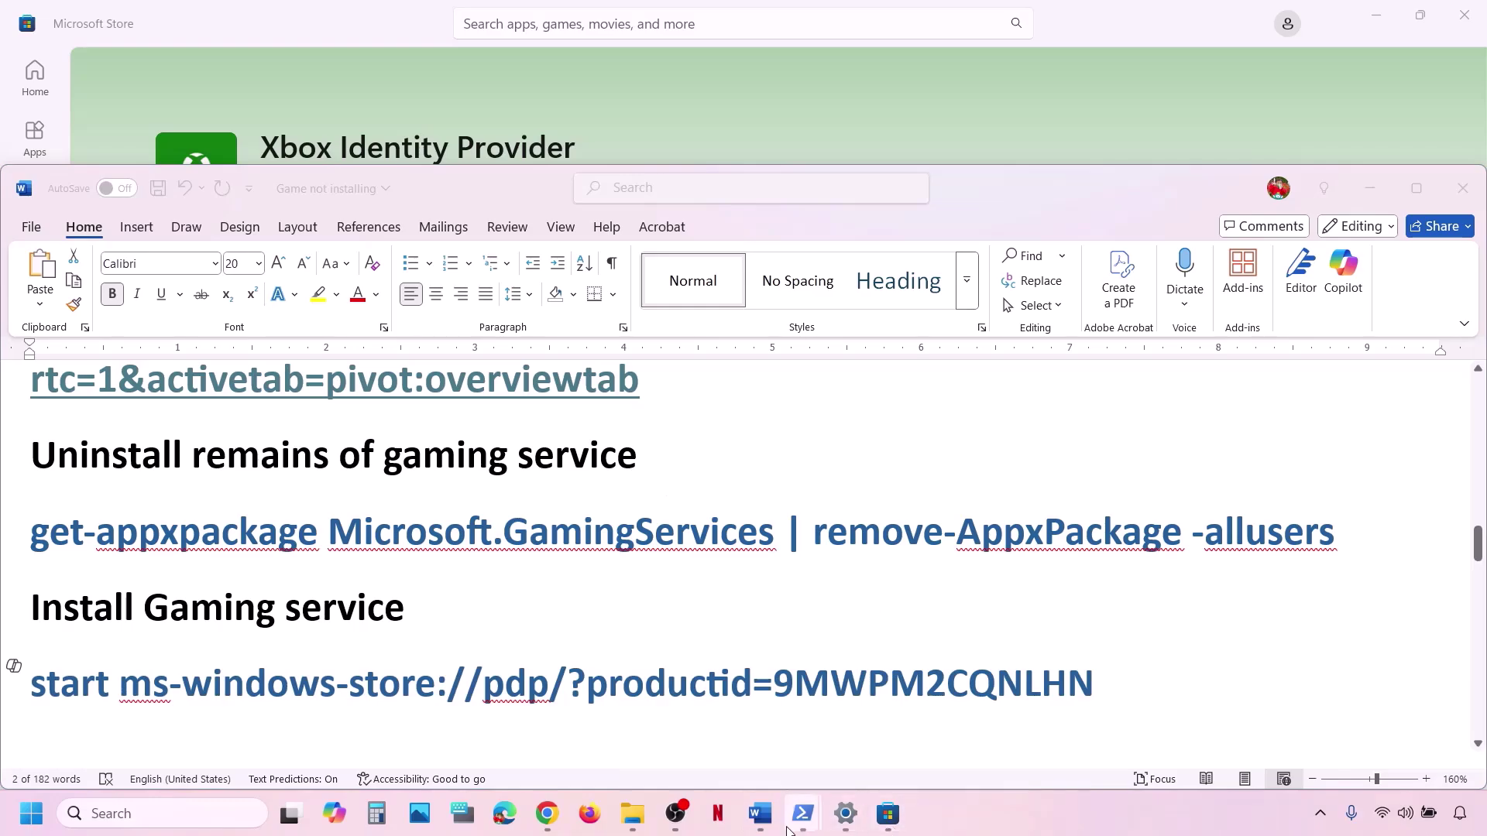
left_click(868, 709)
mouse_move(800, 819)
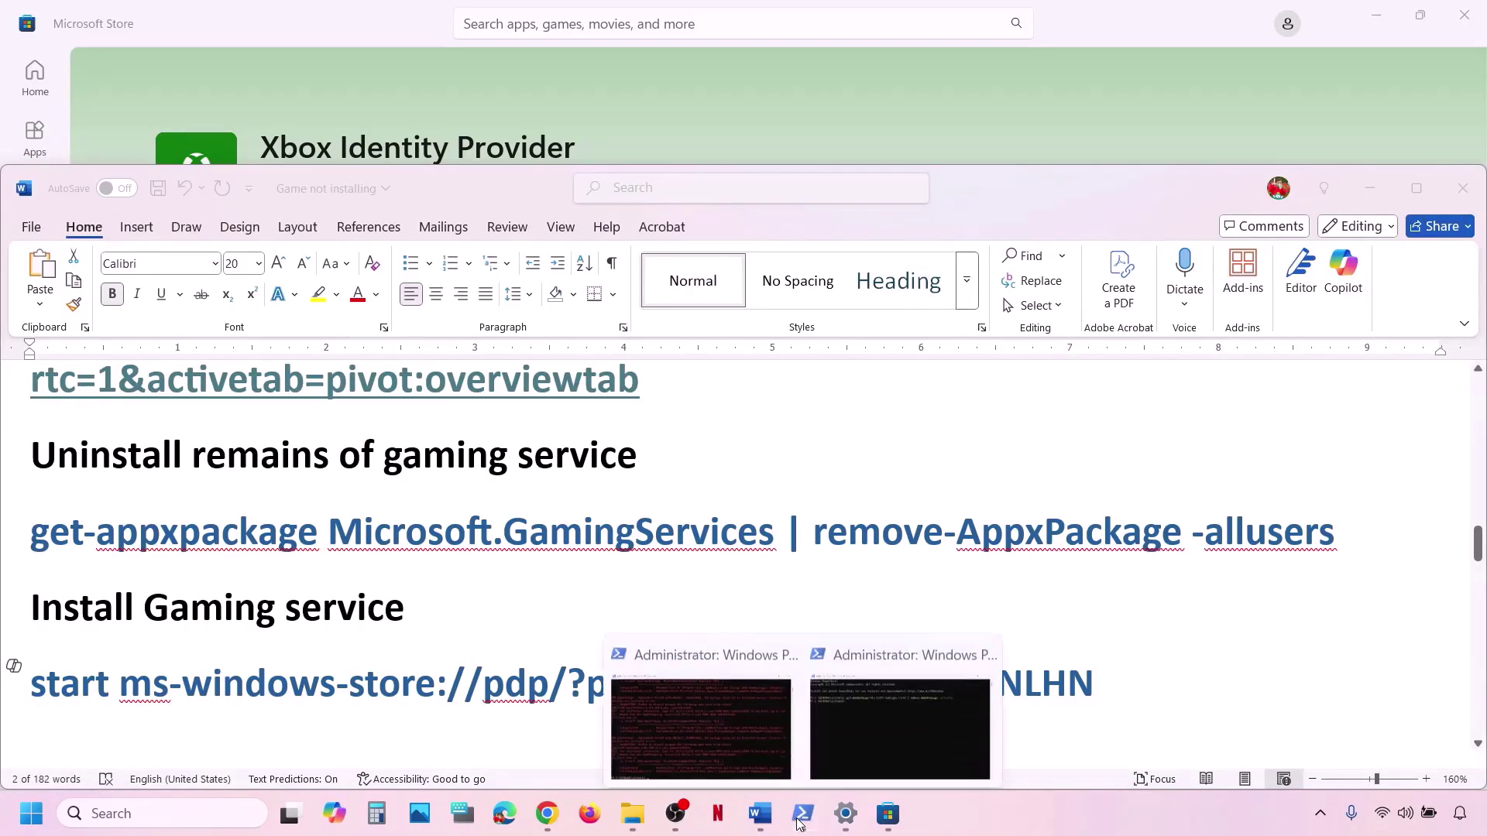
left_click(893, 653)
right_click(570, 412)
key("Return")
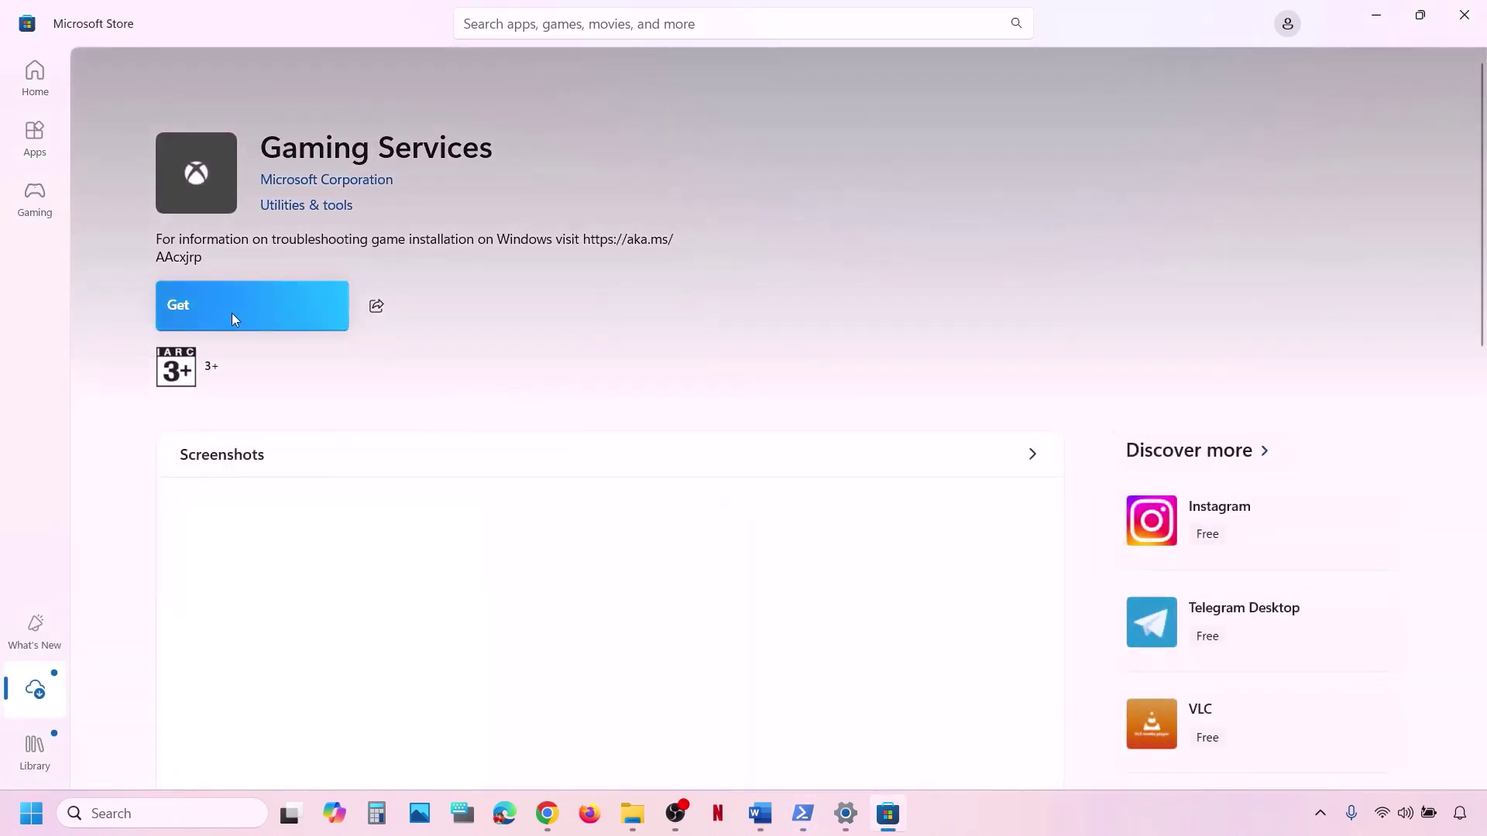
left_click(223, 322)
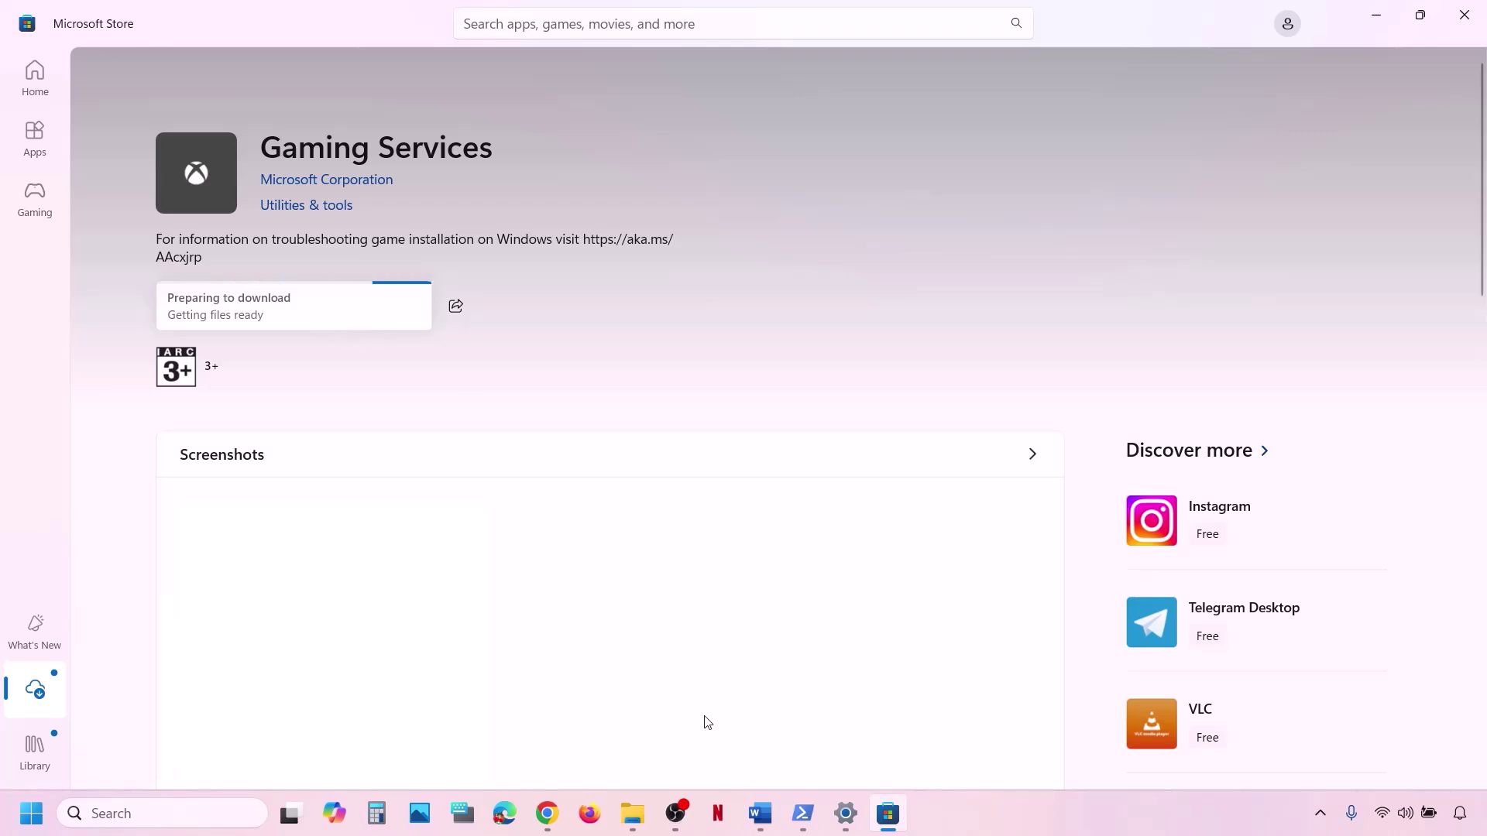
left_click(771, 822)
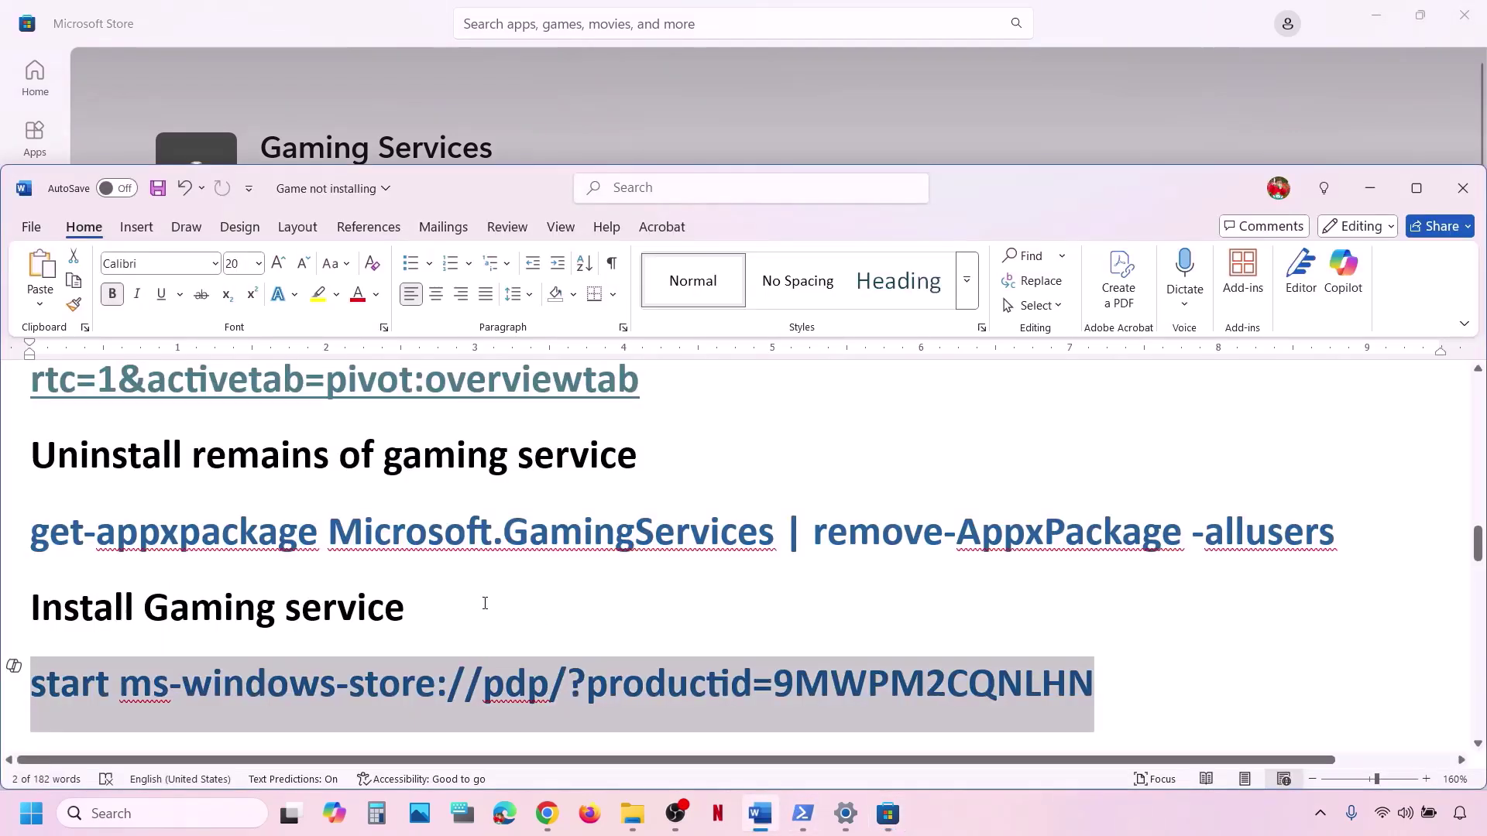
Launch the Services console and locate the IP Helper service.
scroll(485, 603, "down", 5)
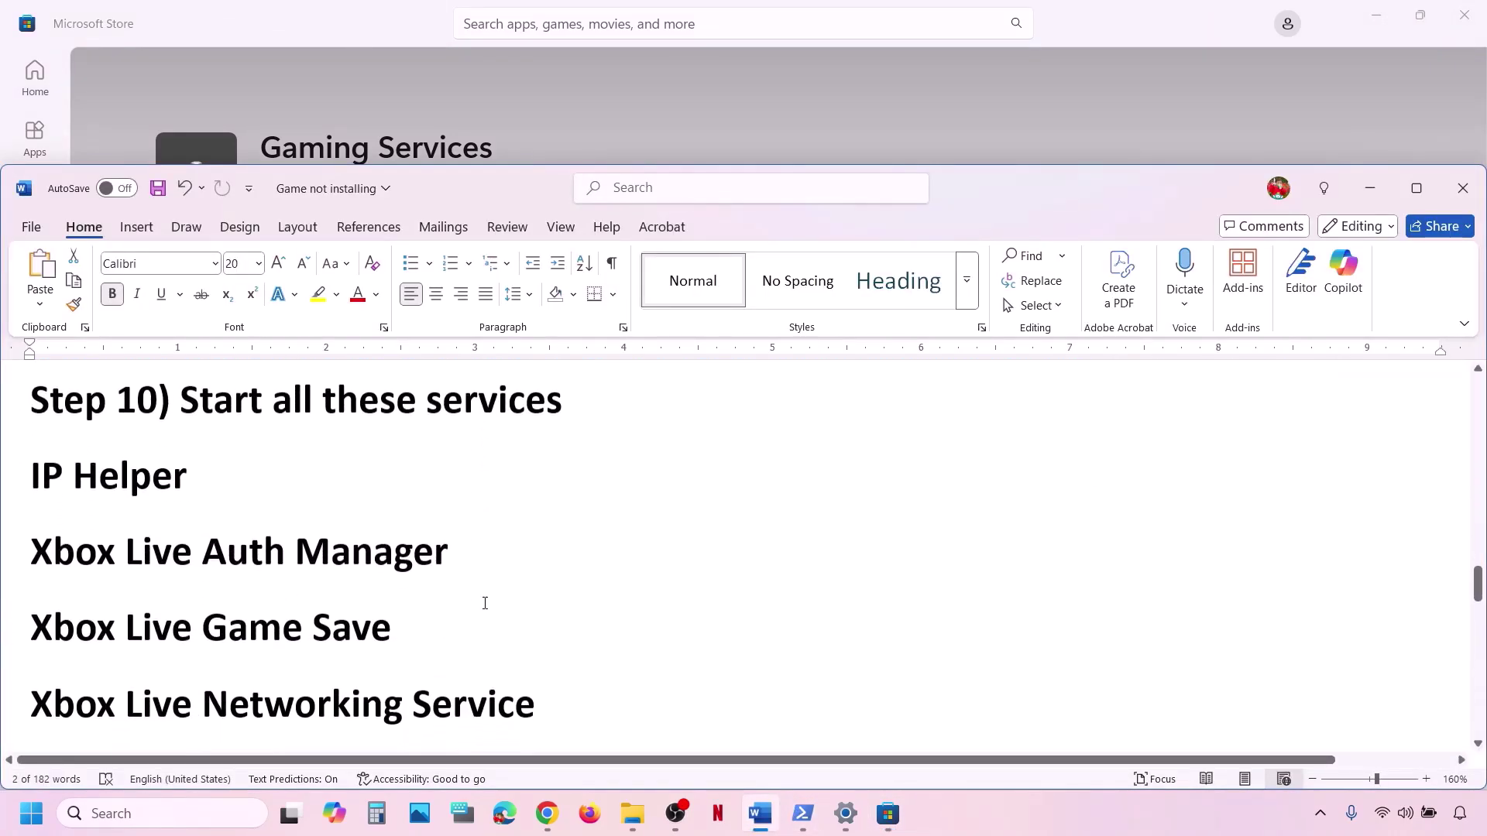
scroll(485, 604, "up", 1)
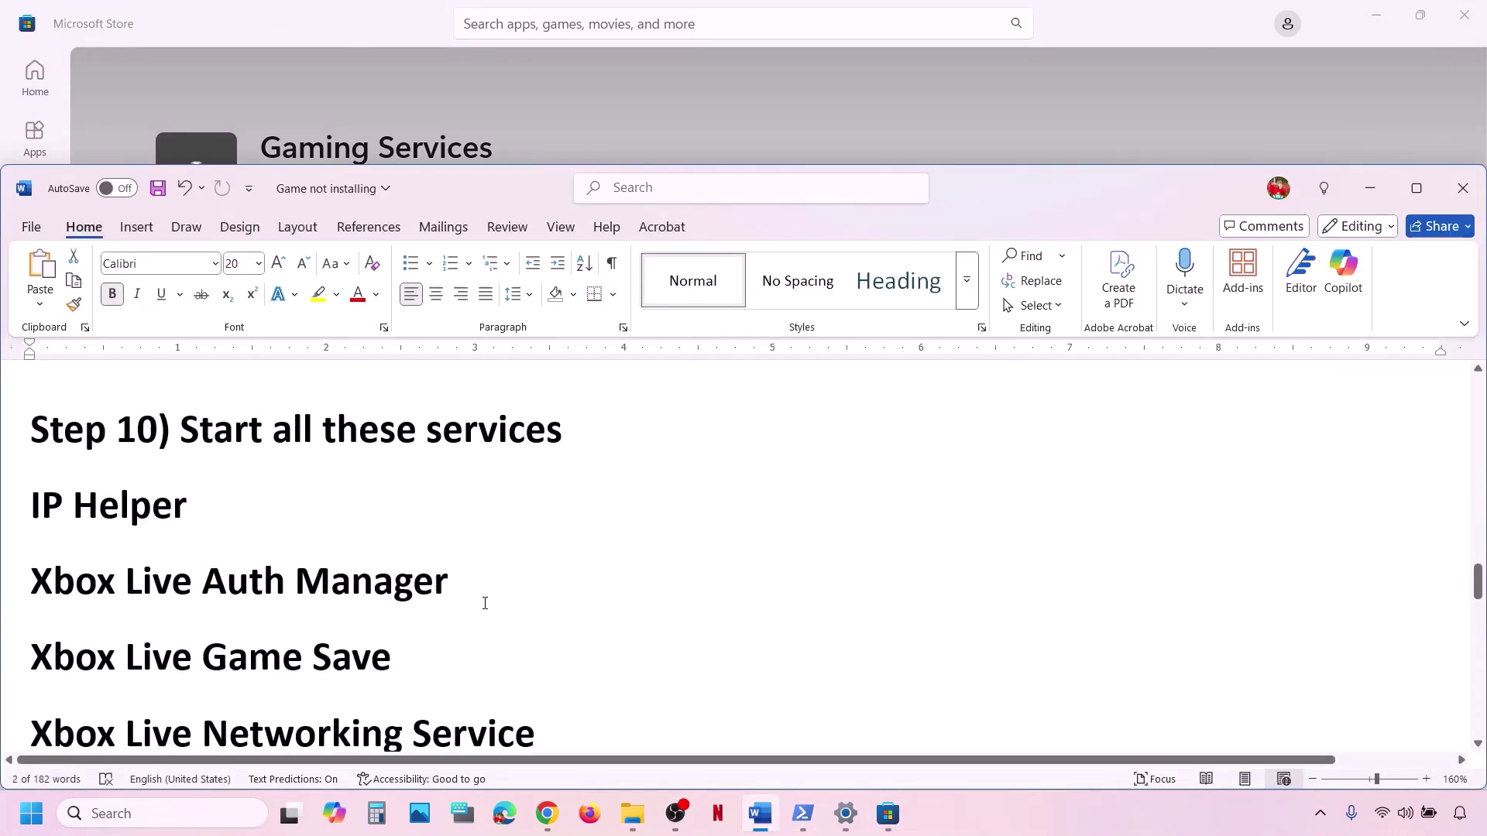
left_click(180, 805)
type("service")
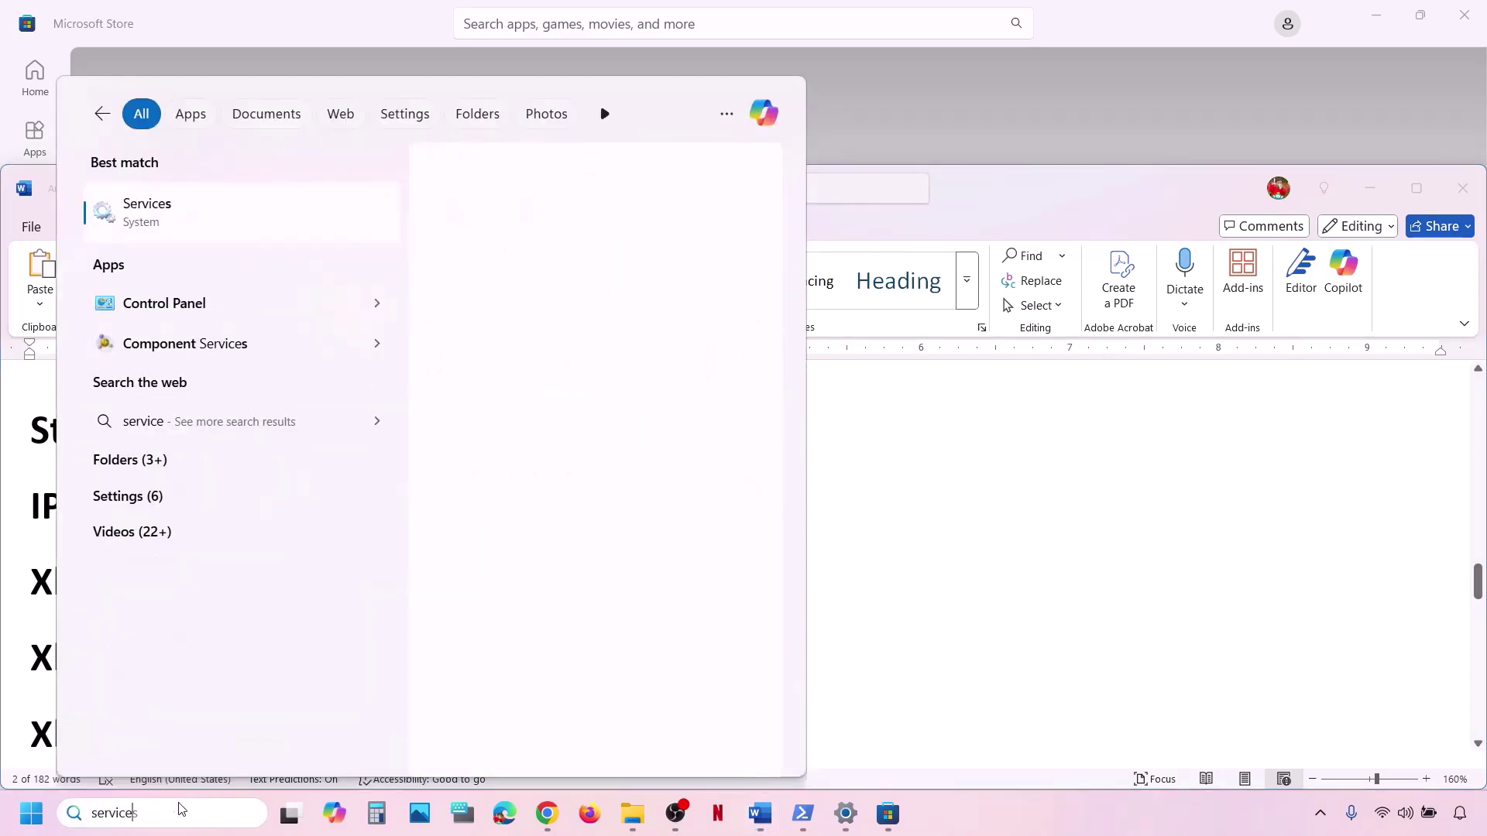
type("s")
key("Escape")
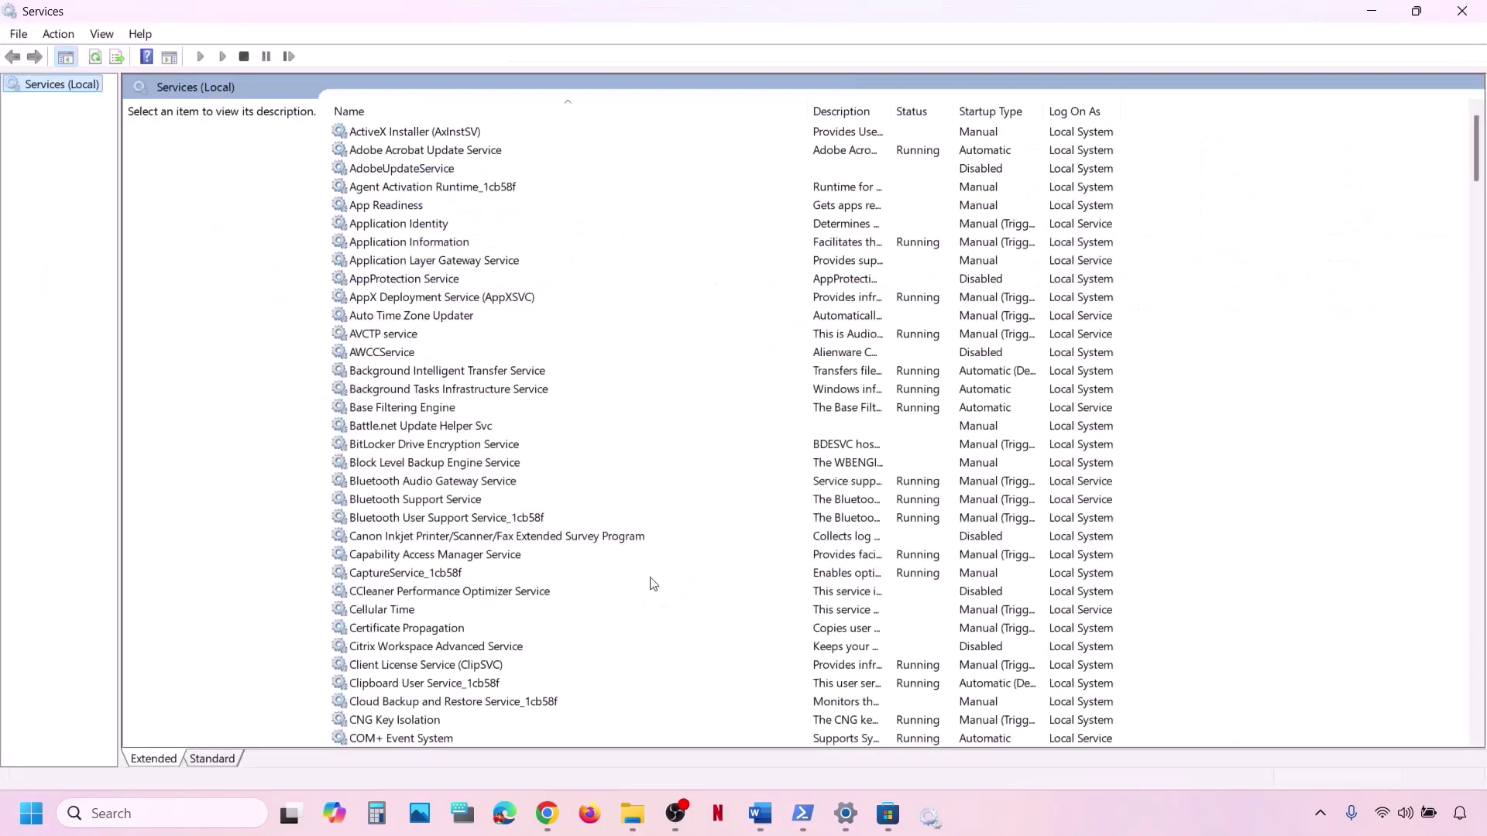
left_click(508, 554)
key("i")
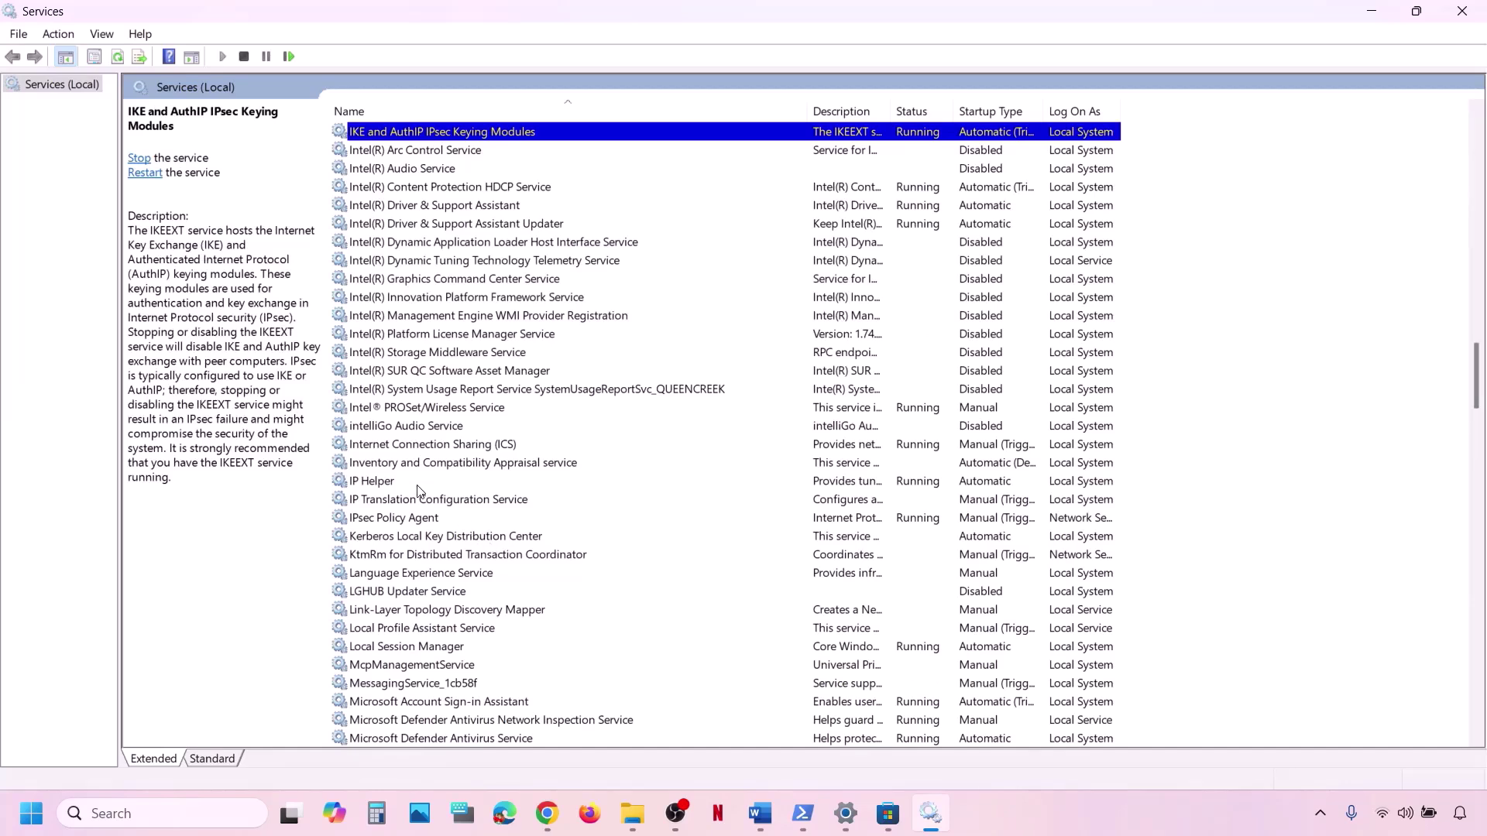
left_click(404, 483)
Set IP Helper's startup type to Automatic, restart the service, and return to Word.
double_click(444, 484)
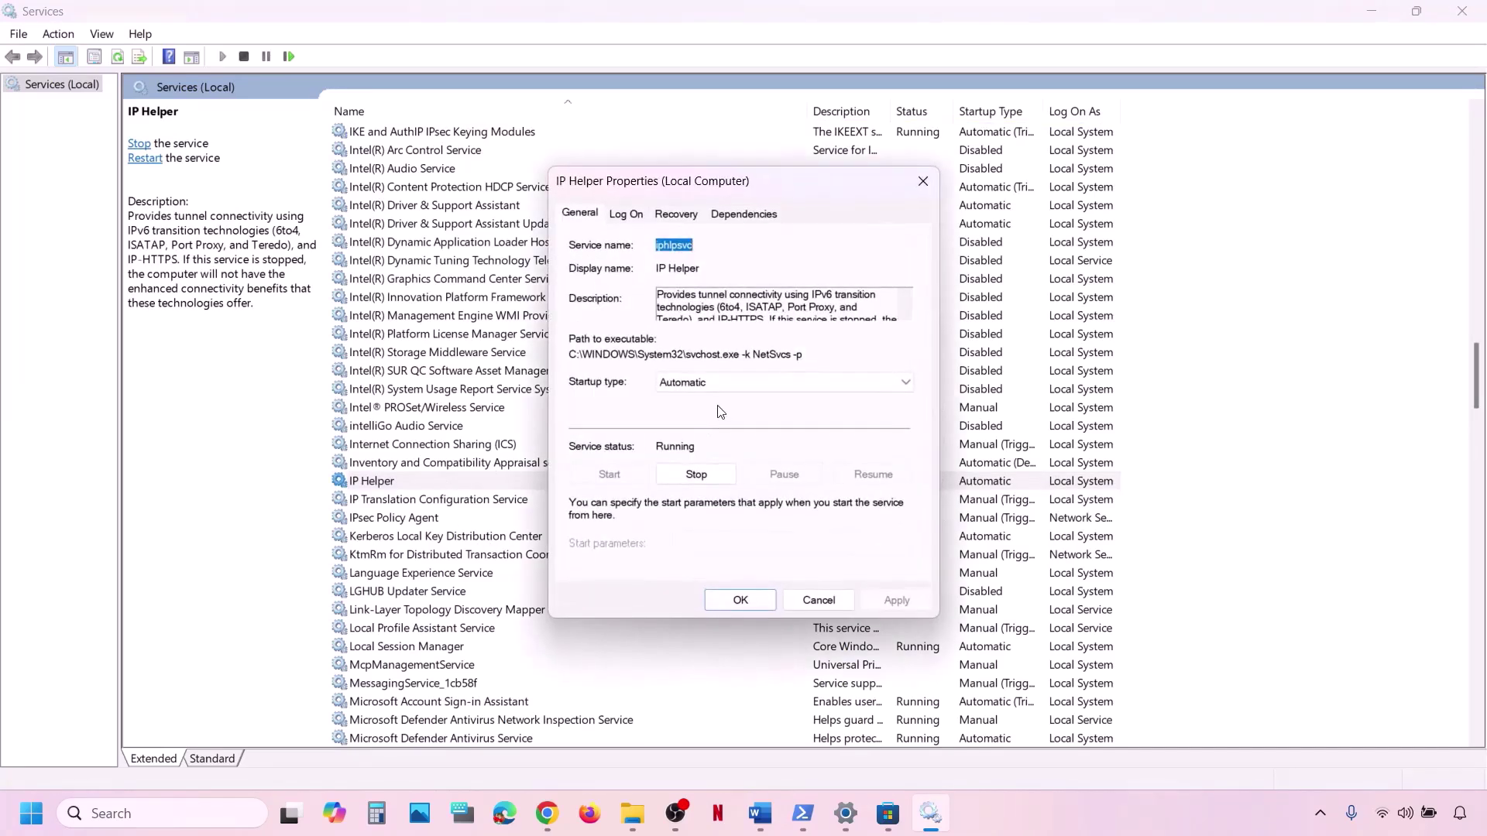
left_click(713, 381)
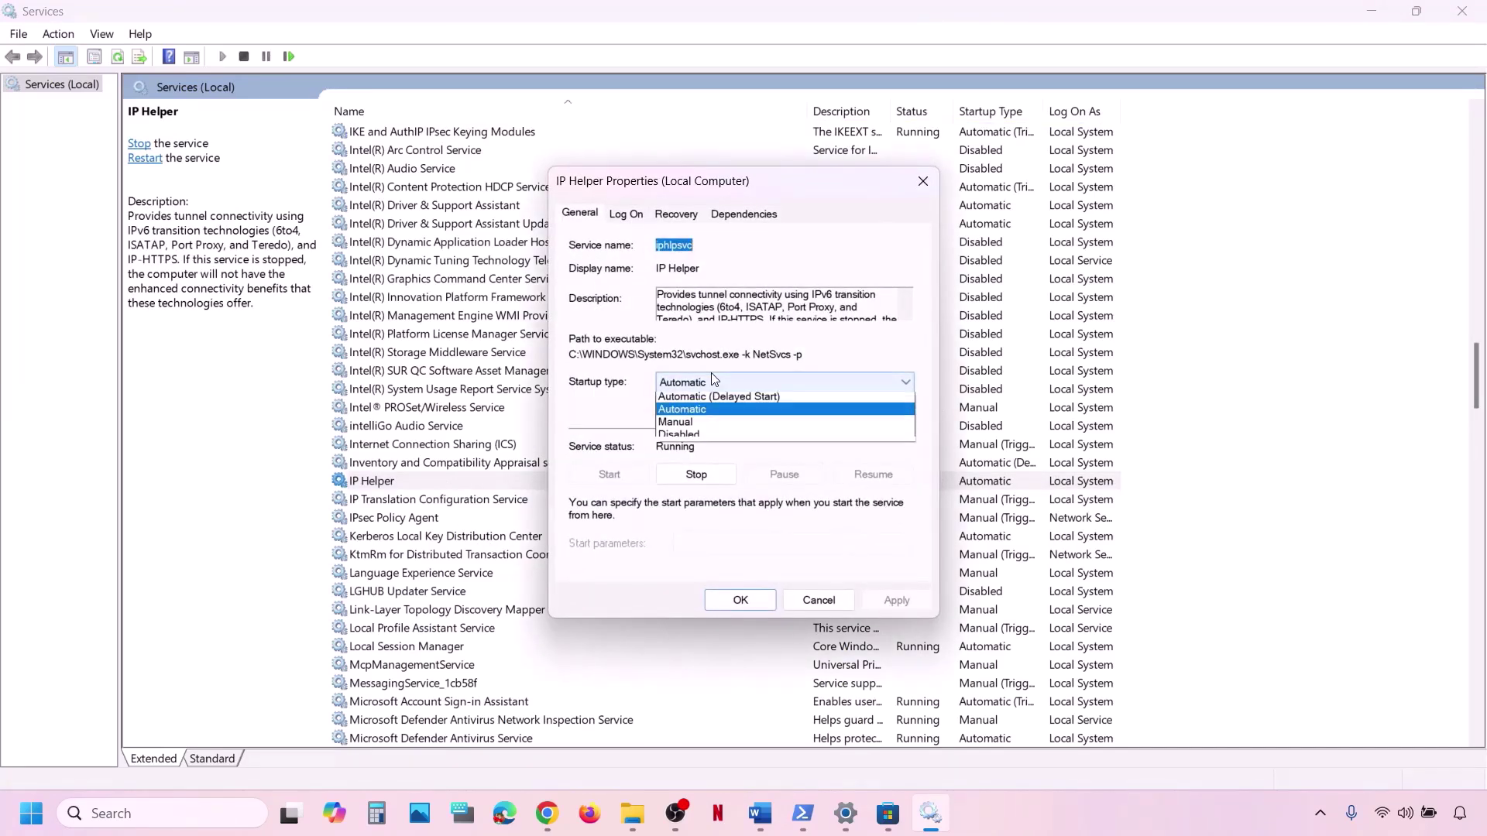
left_click(704, 416)
left_click(903, 602)
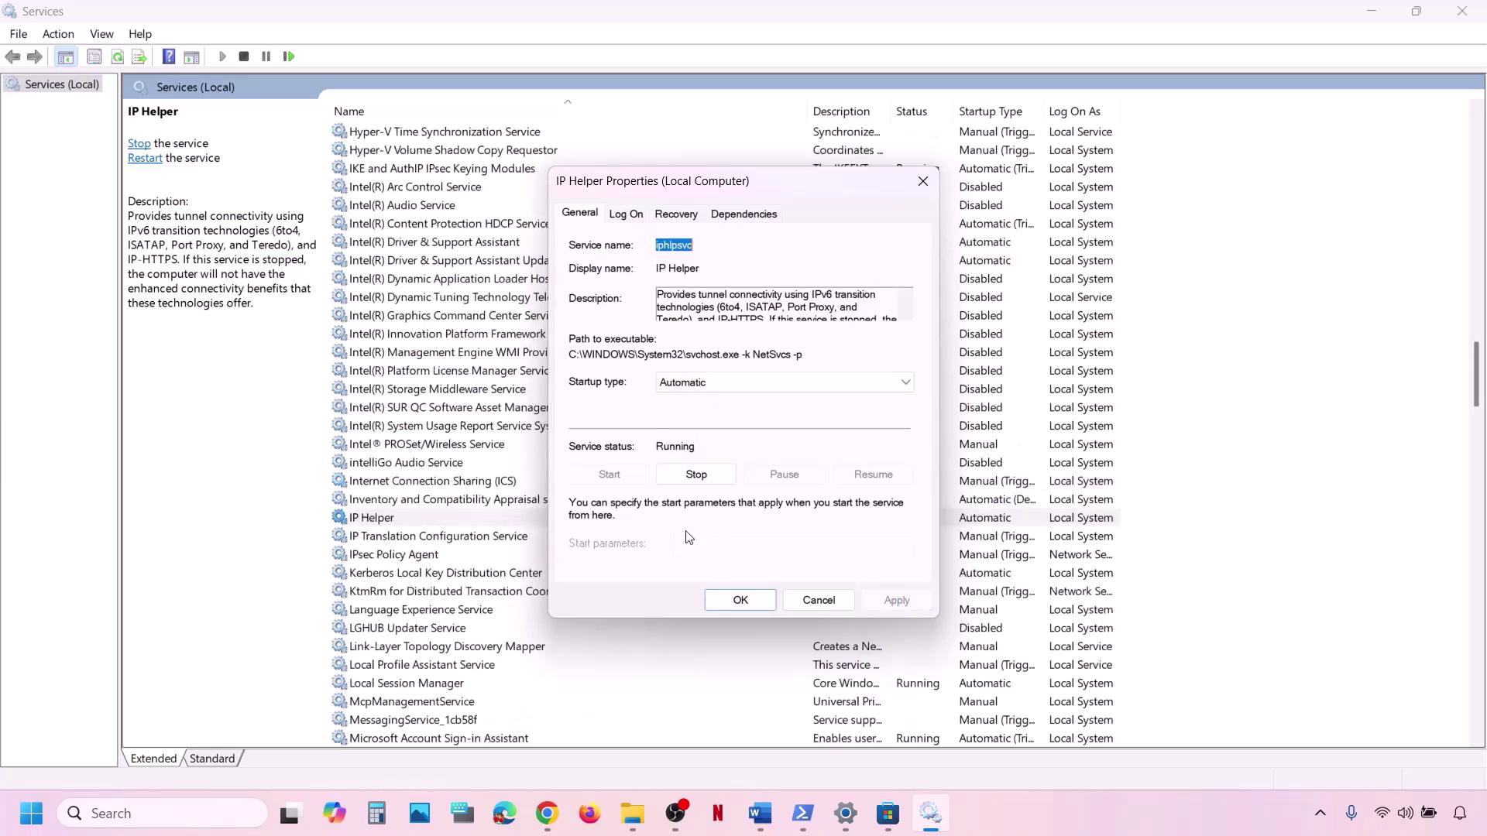
left_click(737, 600)
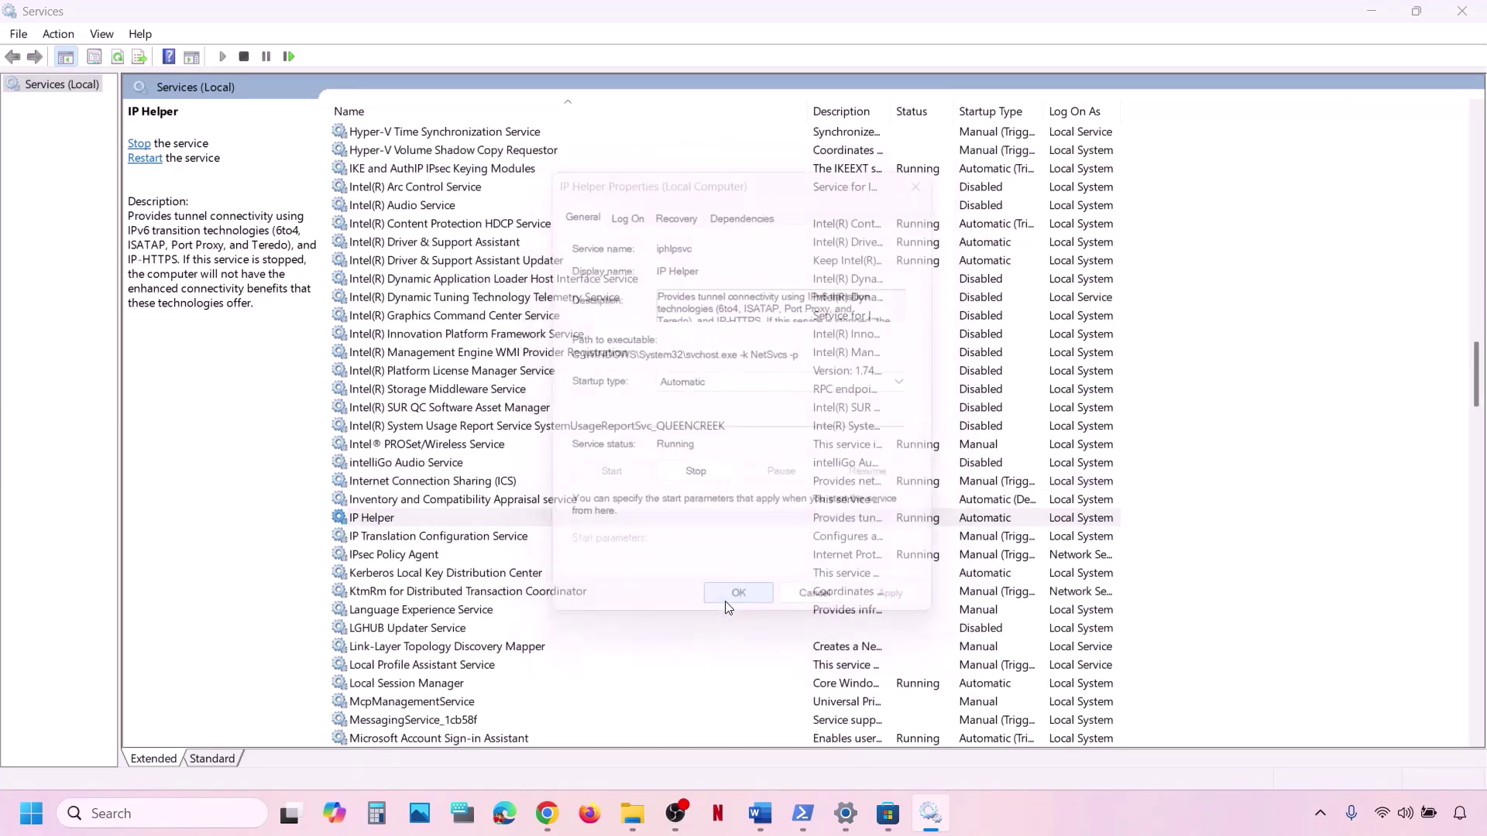
right_click(424, 520)
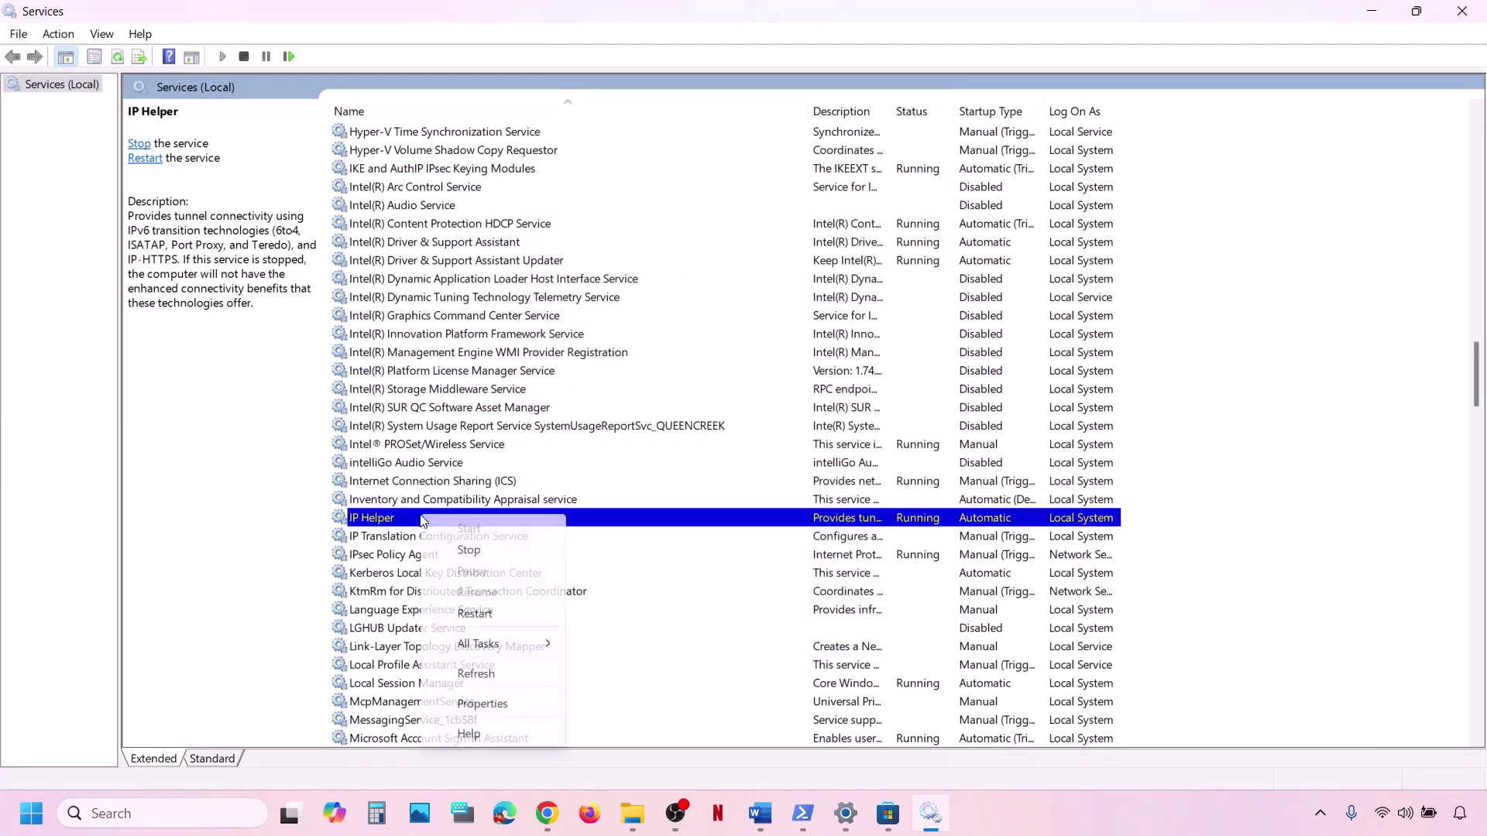
left_click(475, 614)
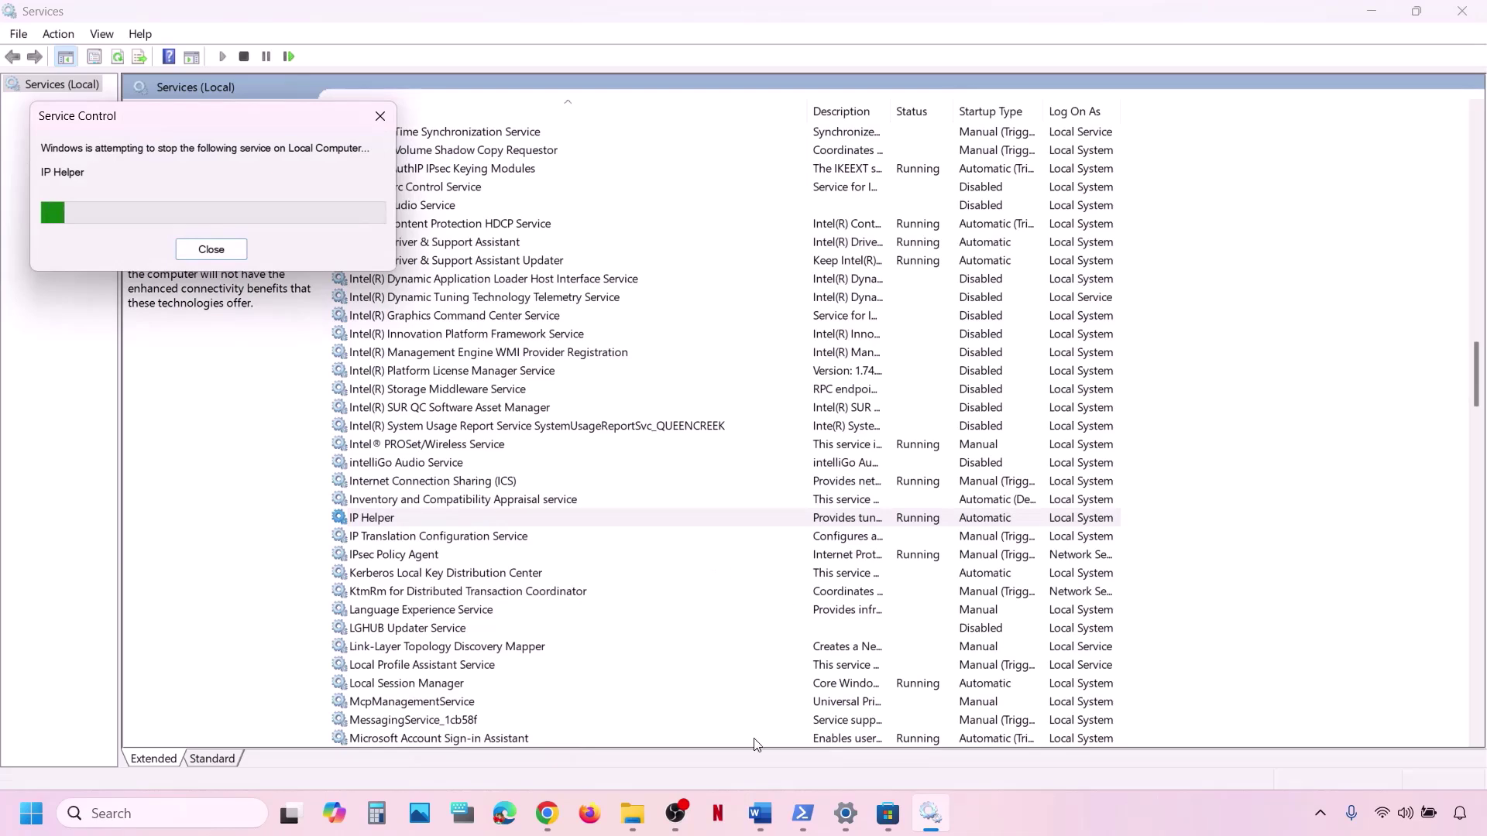
left_click(761, 815)
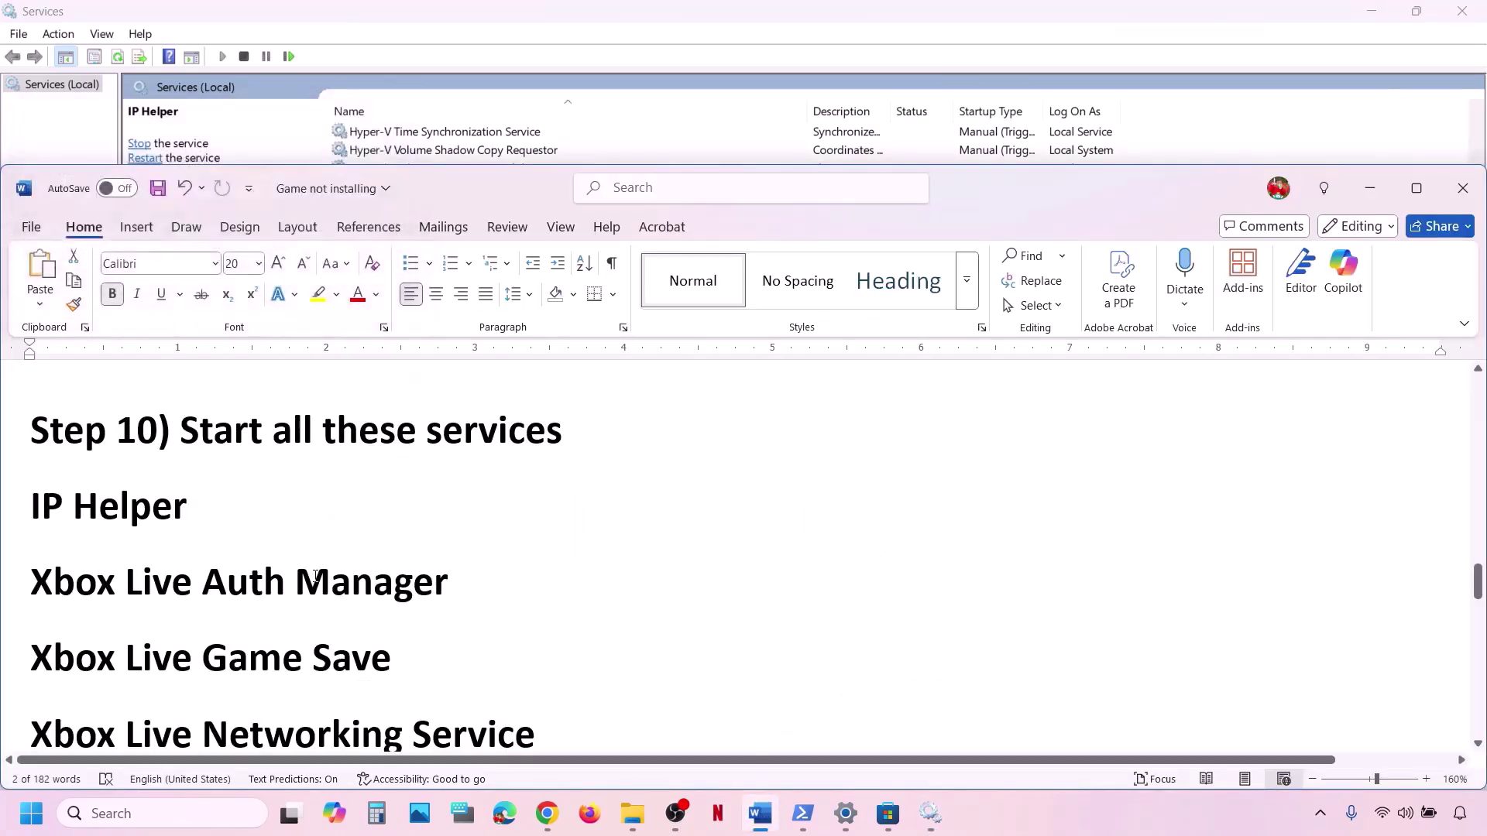
Note the Xbox Live service names and locate the Xbox services in the Services list.
scroll(51, 514, "down", 2)
left_click_drag(34, 493, 604, 624)
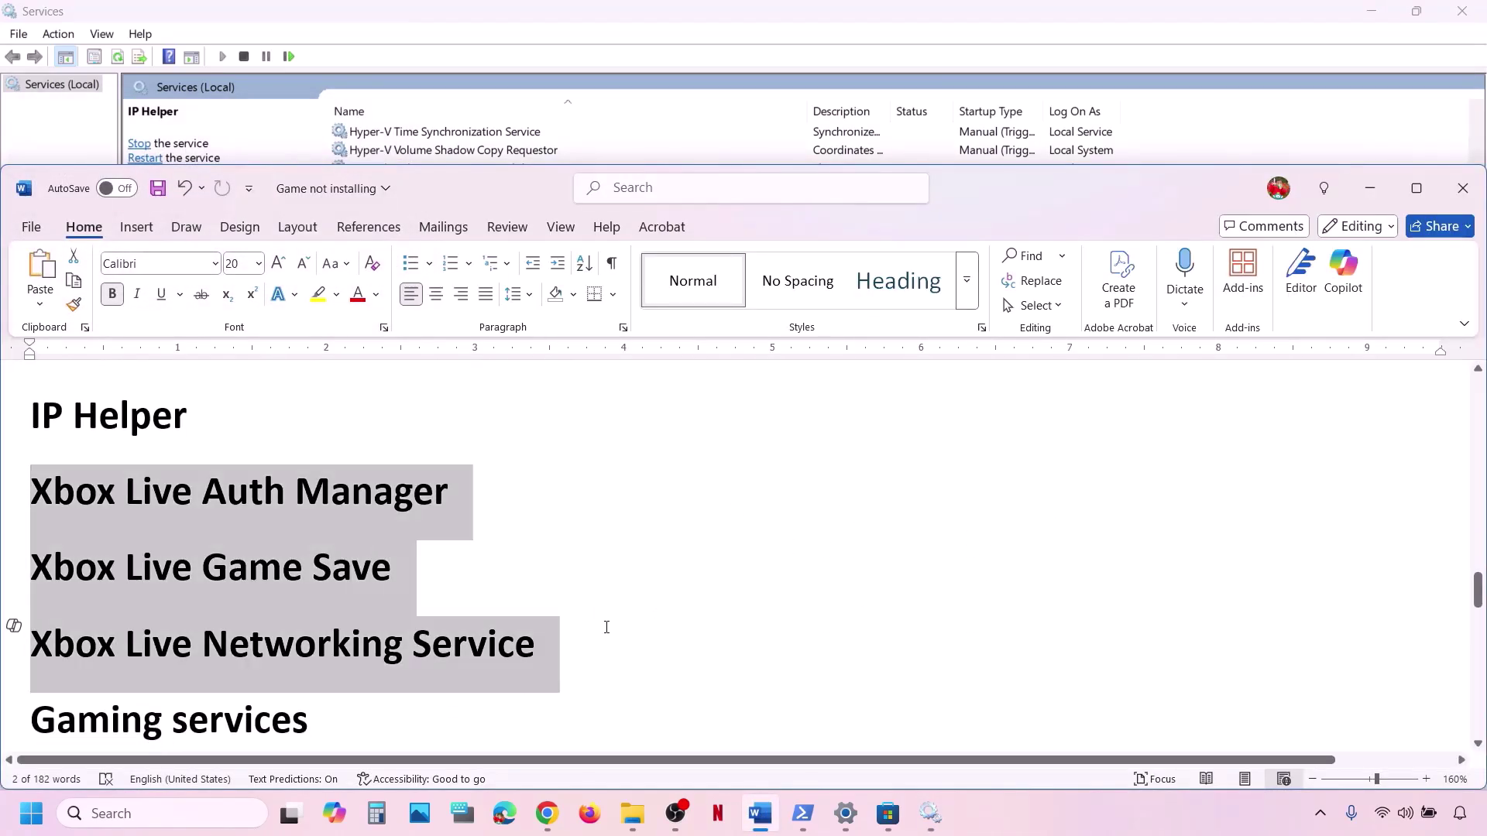
left_click(931, 815)
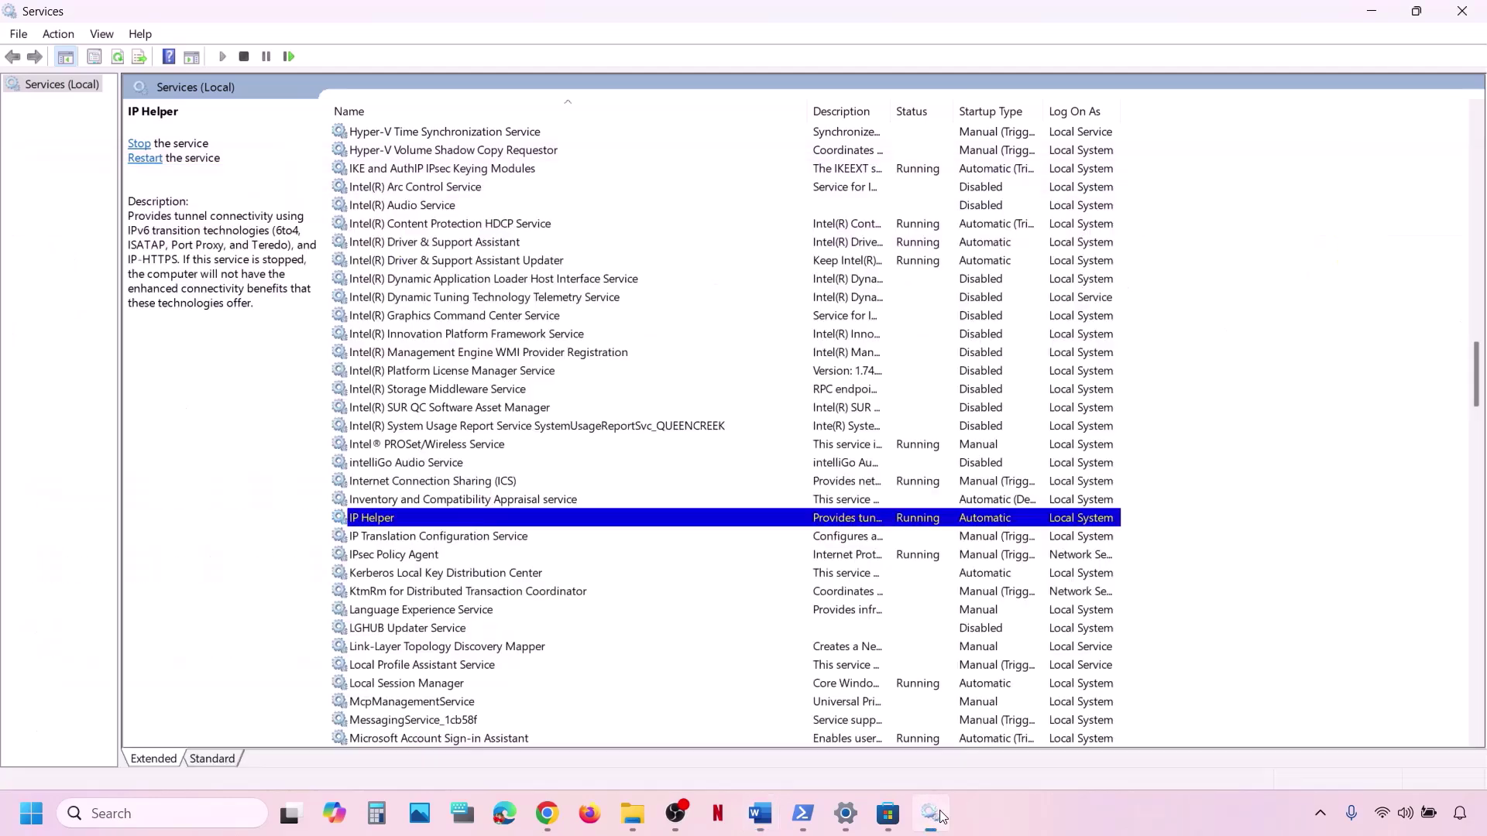
left_click(533, 610)
key("x")
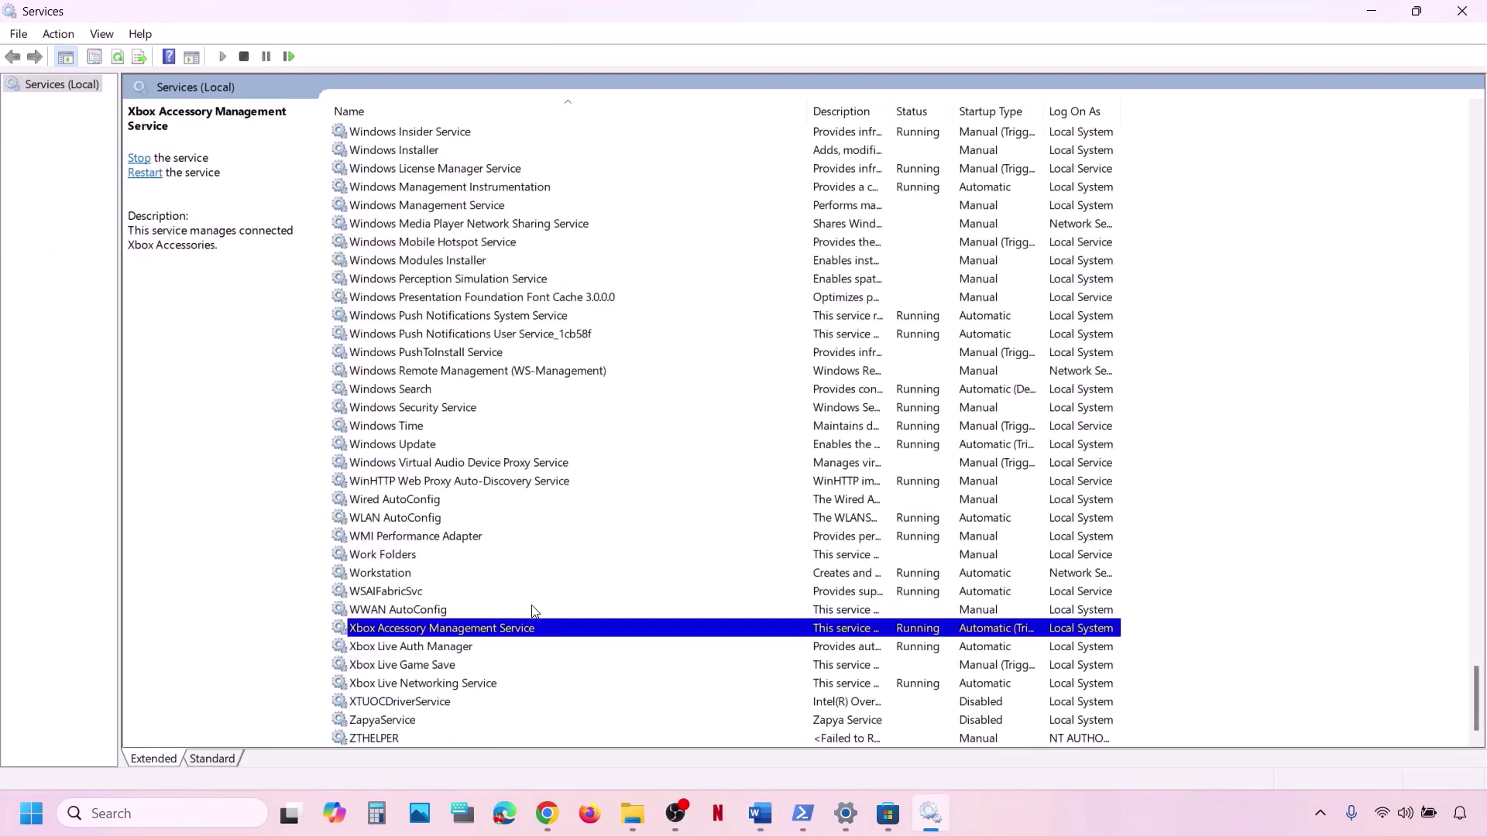
left_click(381, 646)
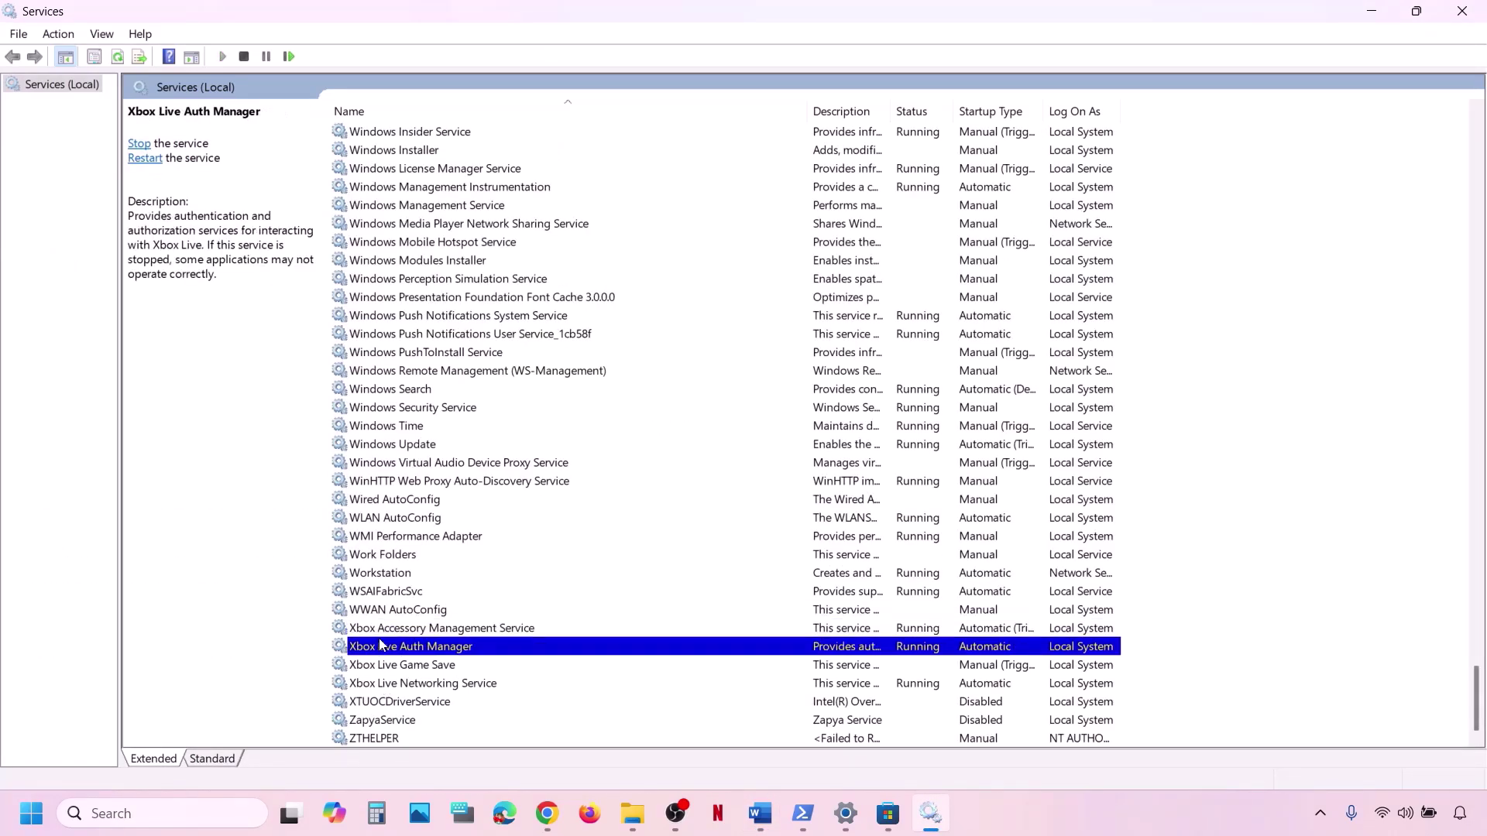
left_click(378, 628)
left_click(397, 649)
left_click(396, 669)
left_click(400, 690)
left_click(414, 631)
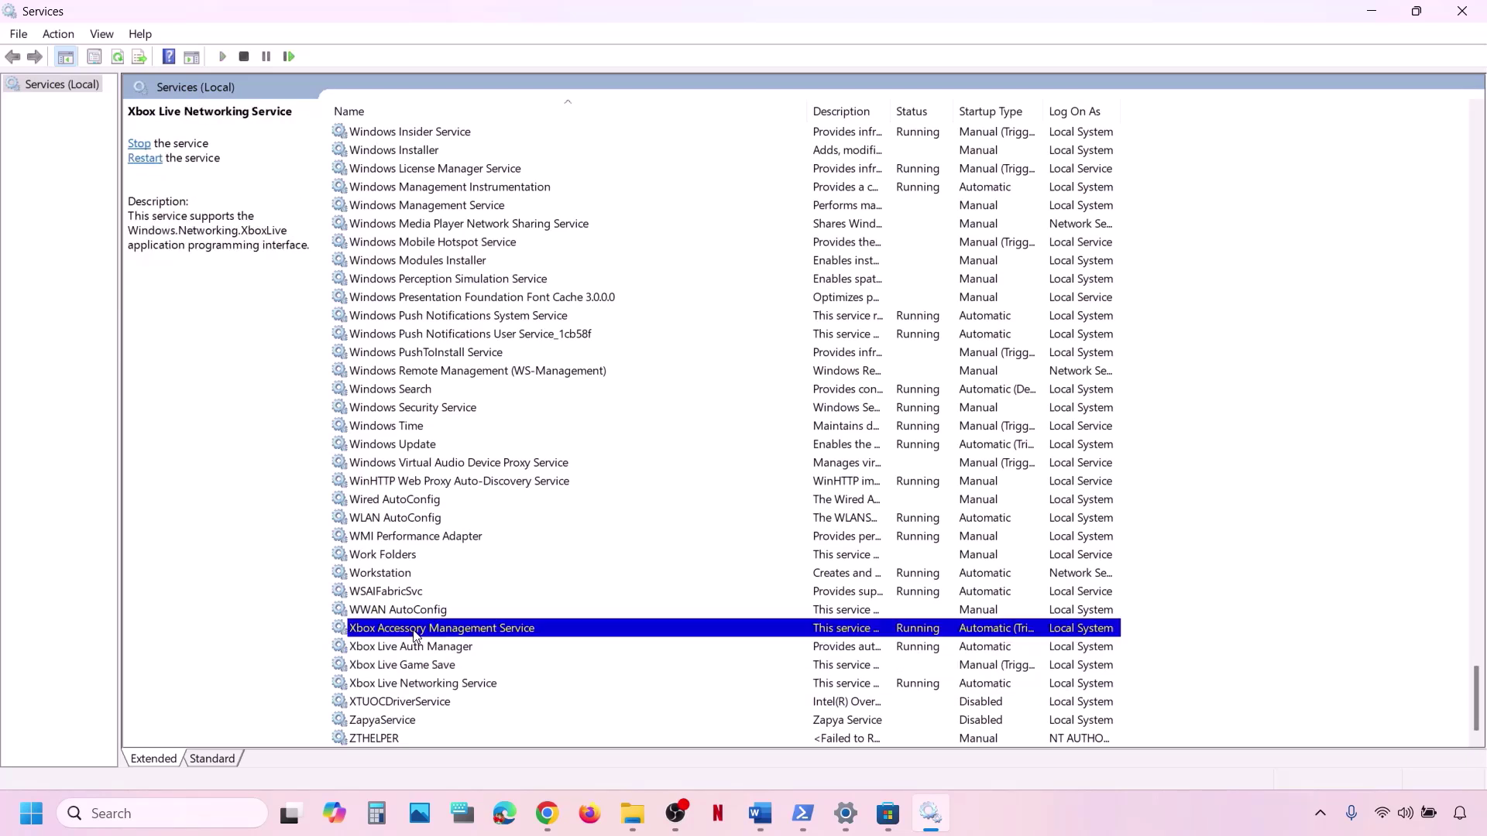
Set Xbox Accessory Management Service and Xbox Live Auth Manager to Automatic startup.
double_click(492, 633)
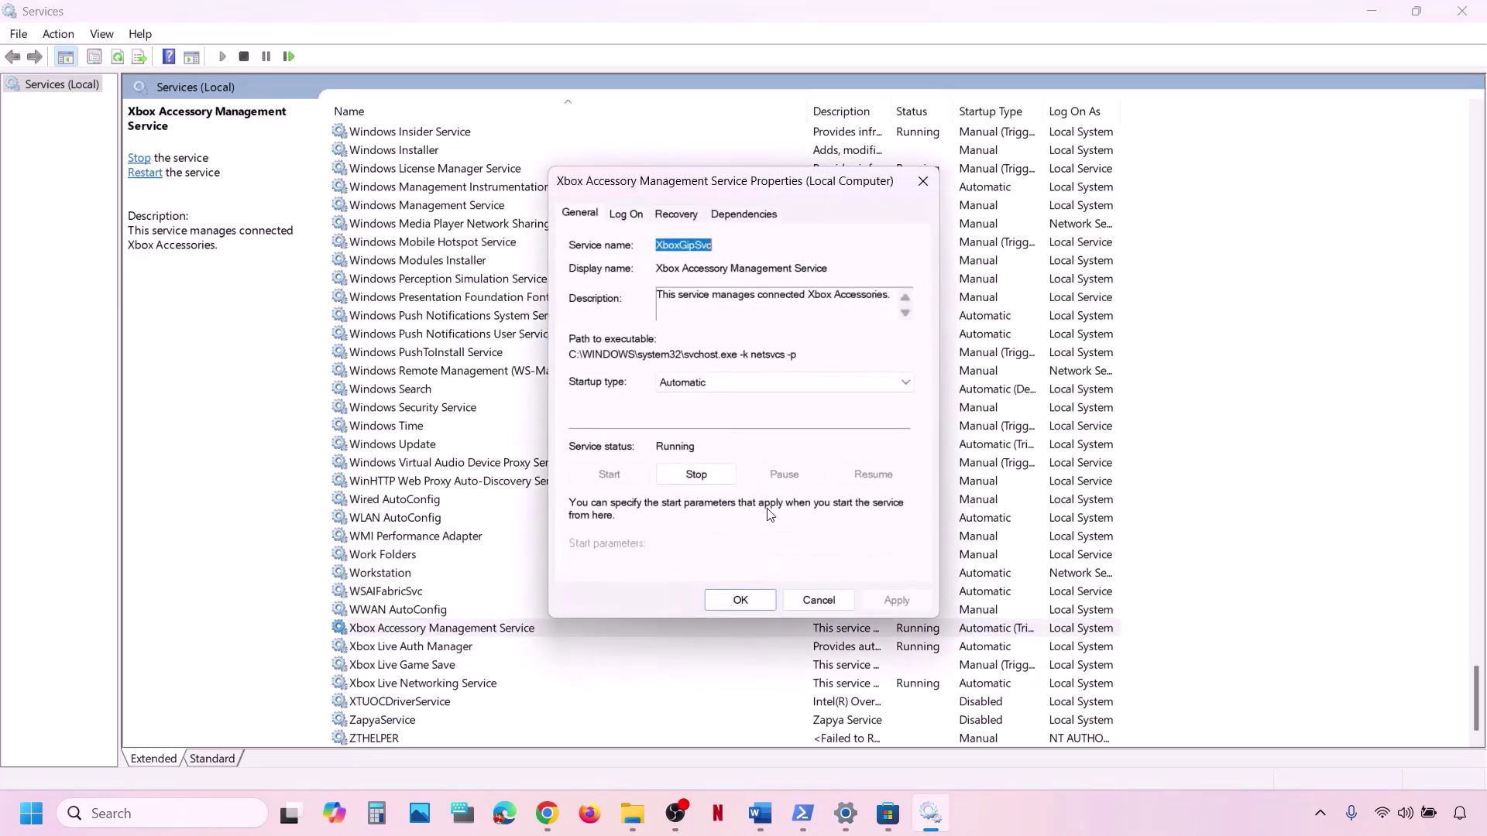
left_click(715, 384)
left_click(697, 413)
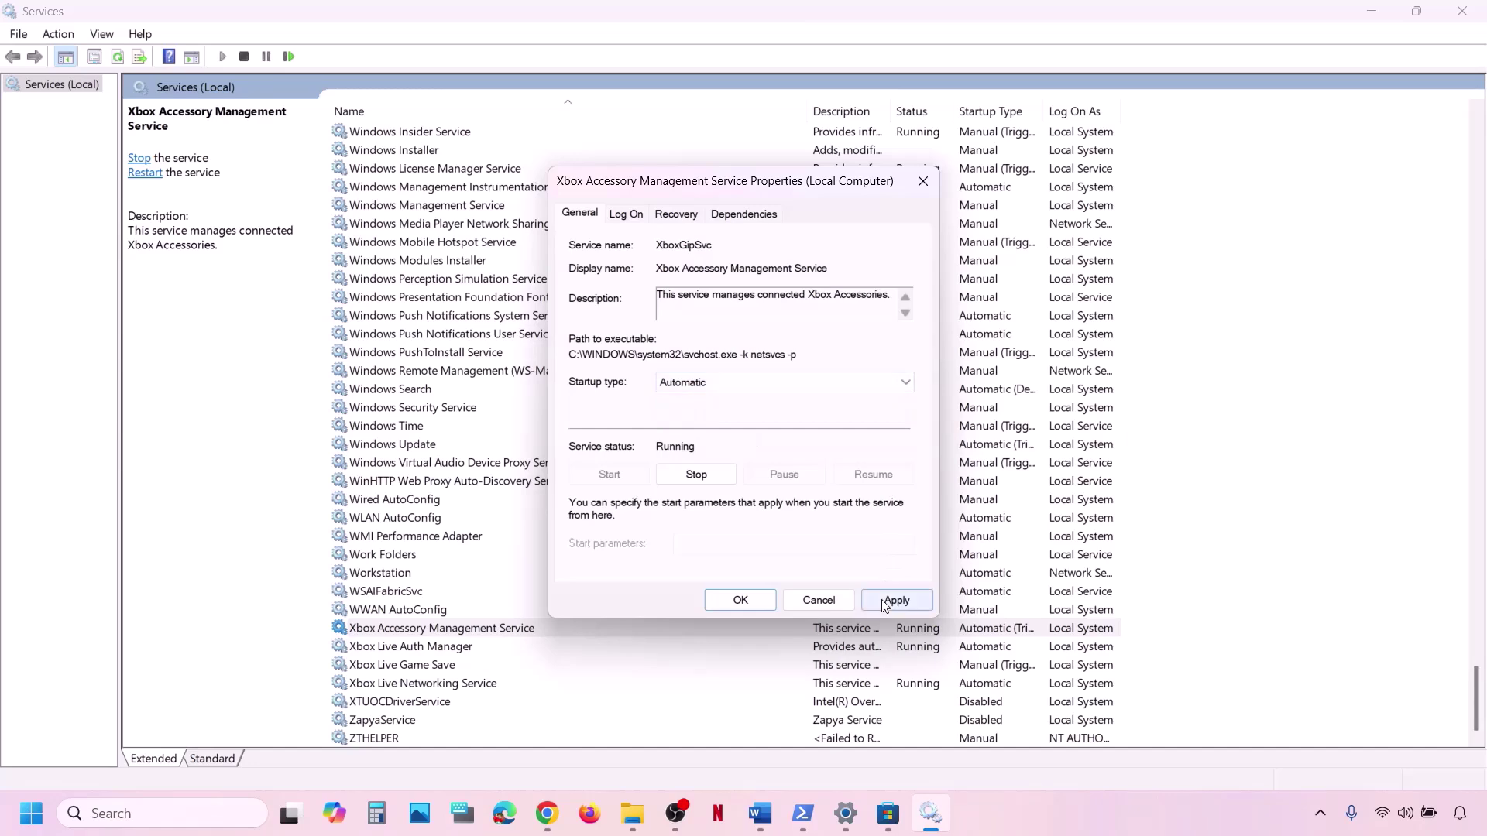
left_click(895, 601)
left_click(737, 601)
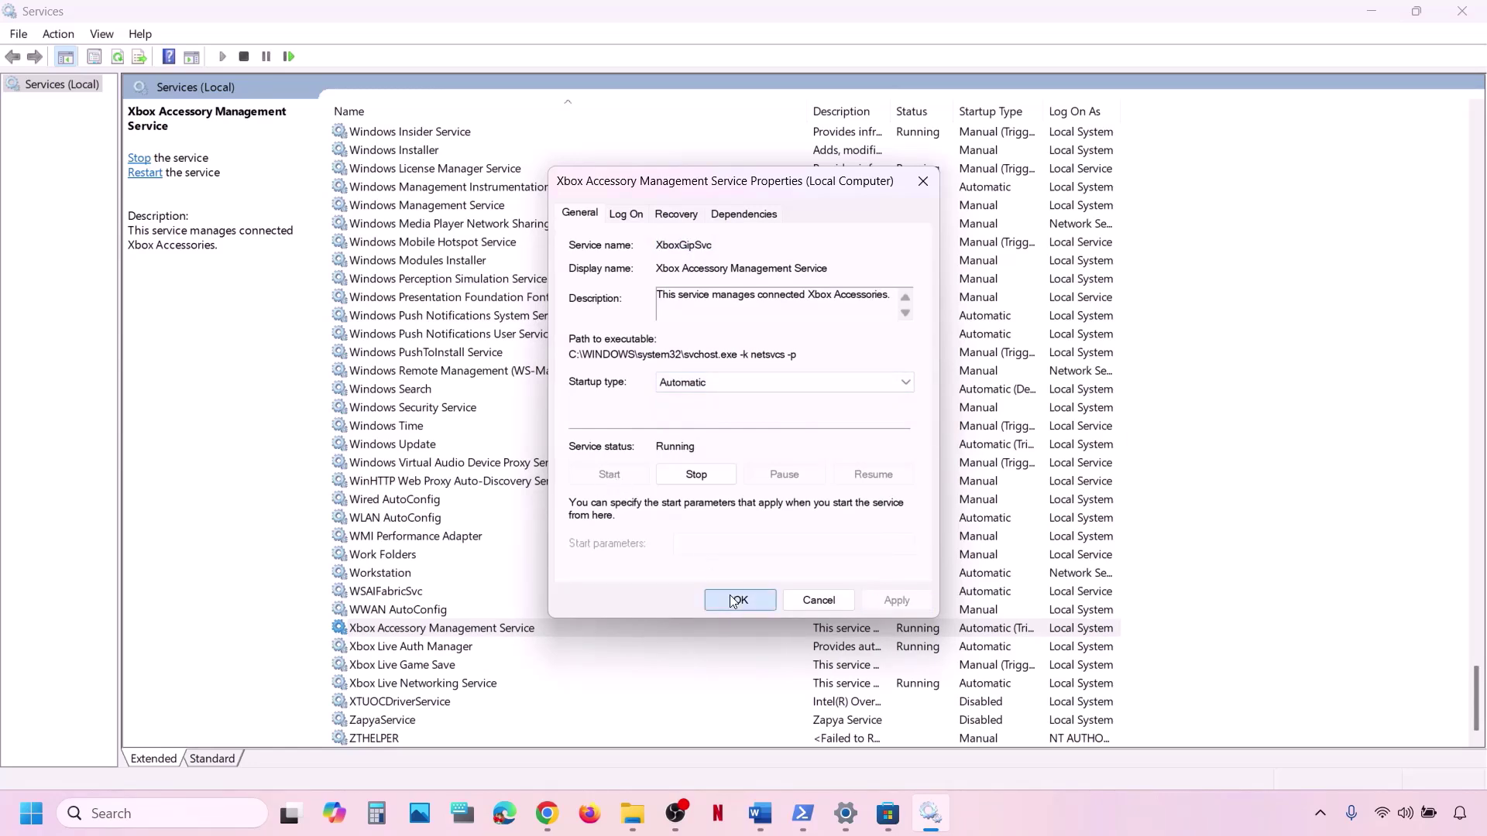
left_click(454, 651)
double_click(453, 650)
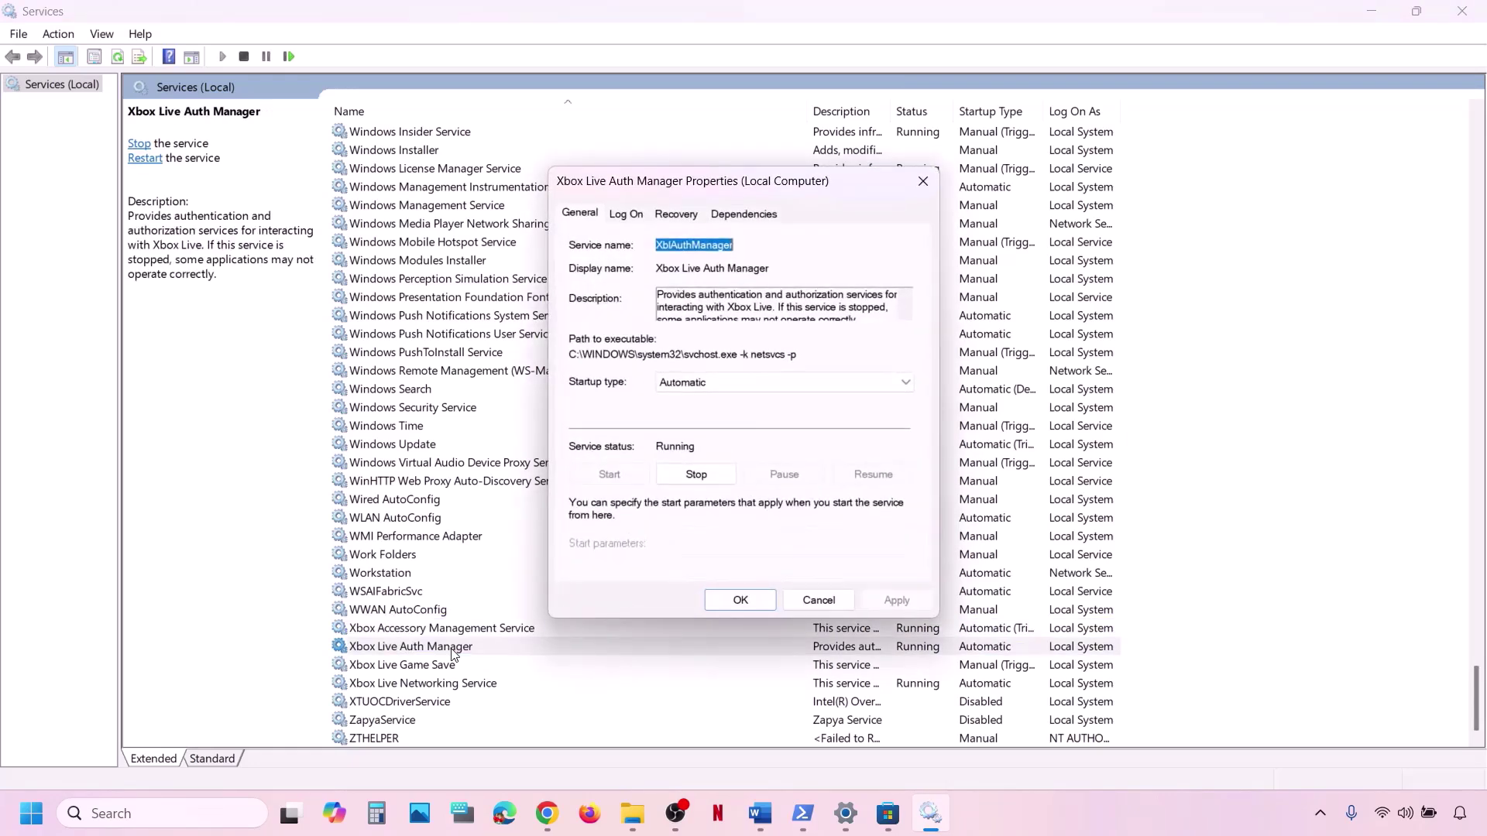
left_click(725, 383)
left_click(709, 412)
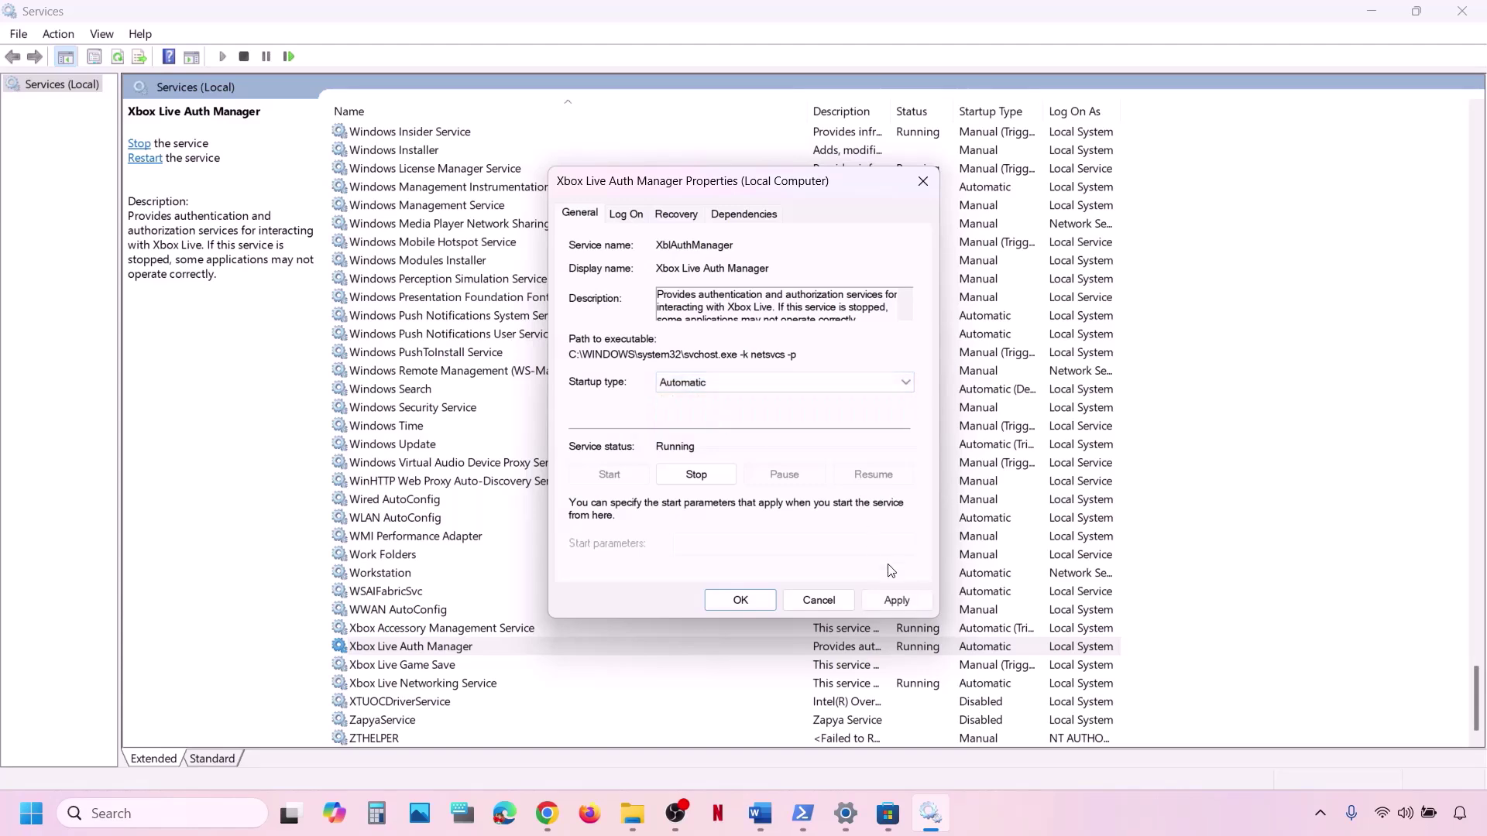
left_click(887, 599)
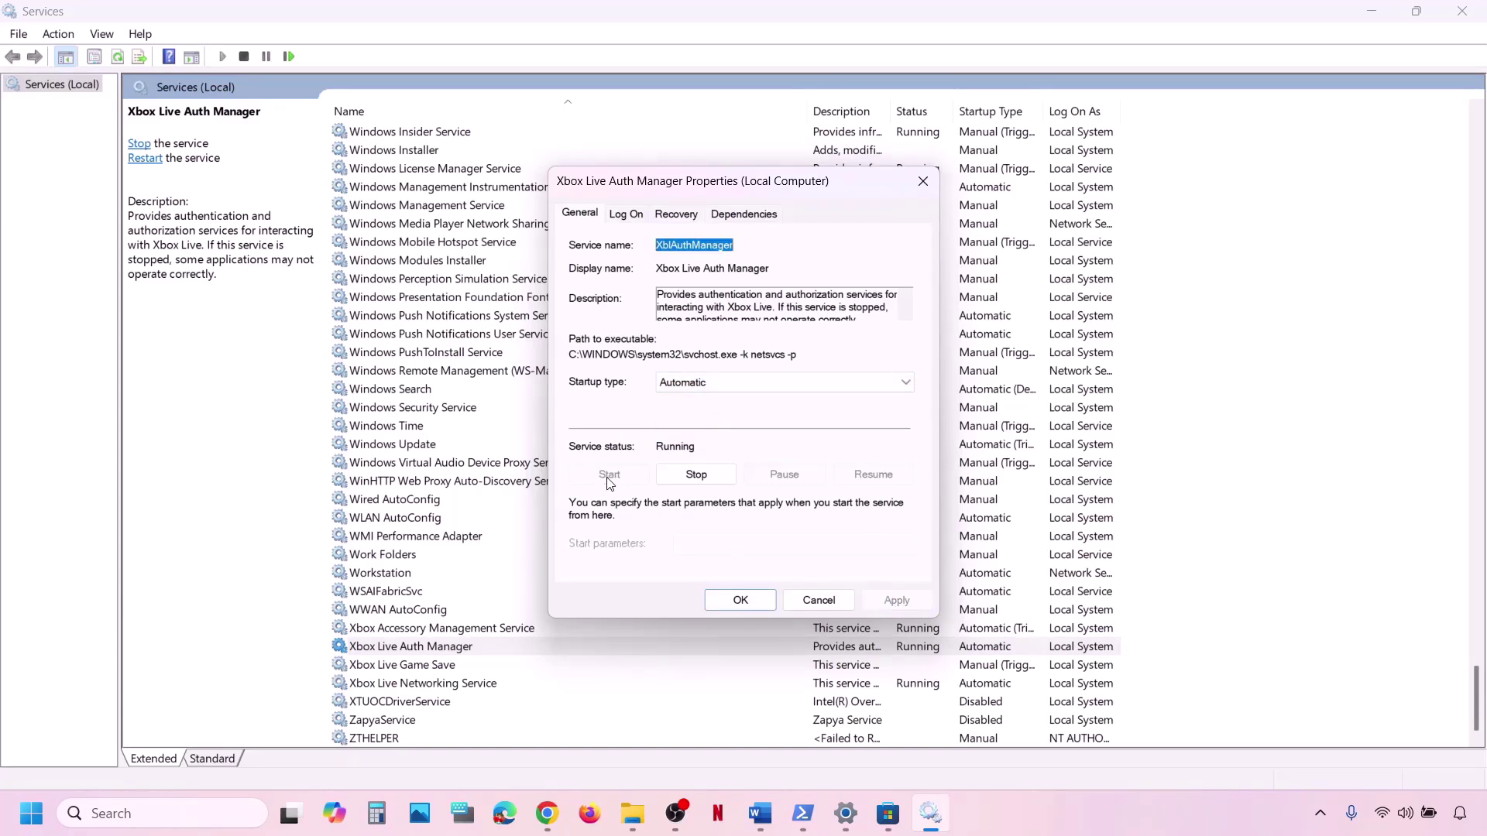
left_click(710, 601)
Make Xbox Live Game Save start automatically and start the service.
left_click(422, 667)
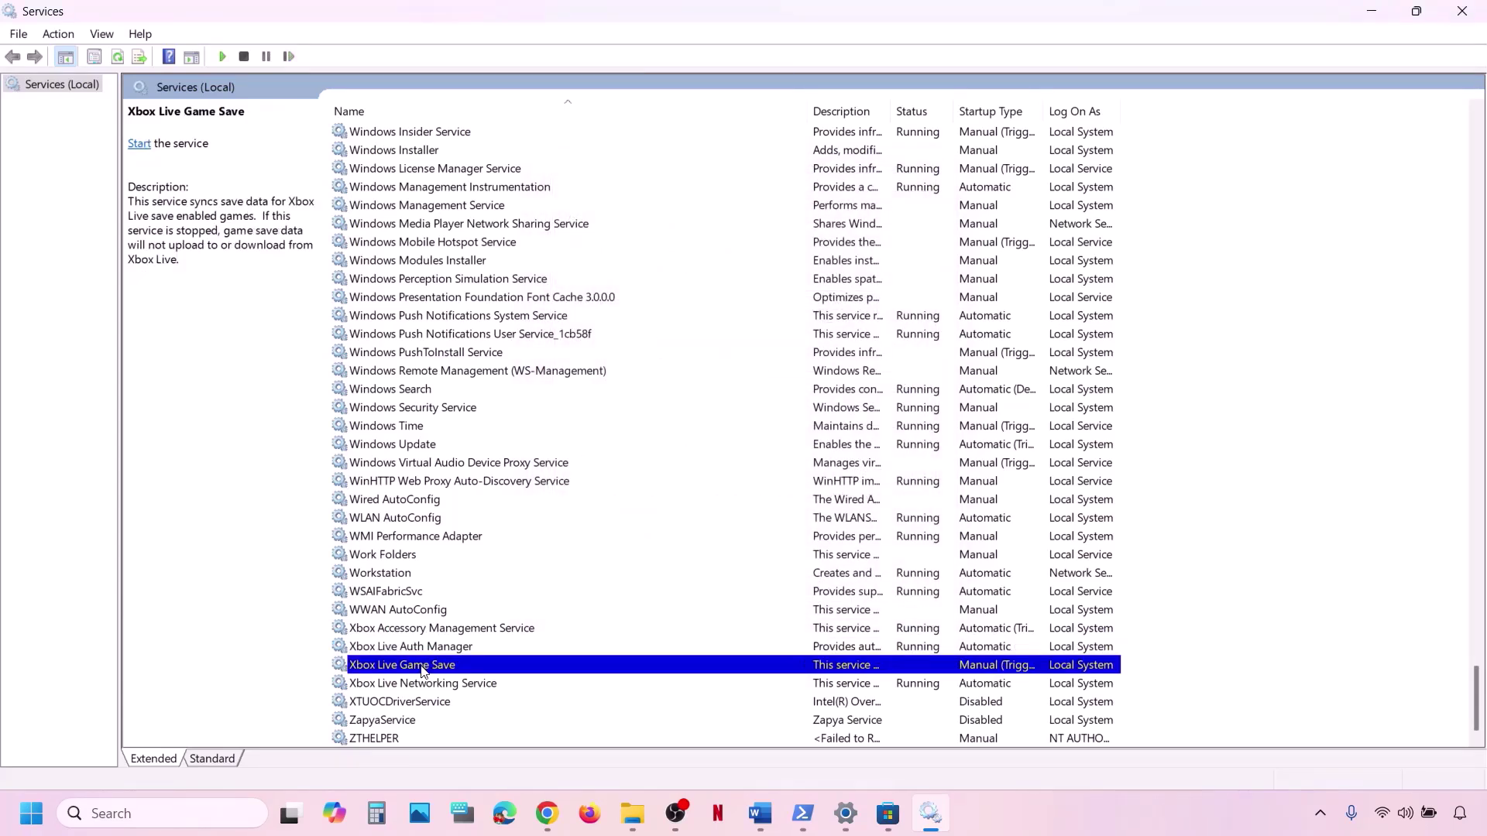
double_click(423, 668)
left_click(693, 385)
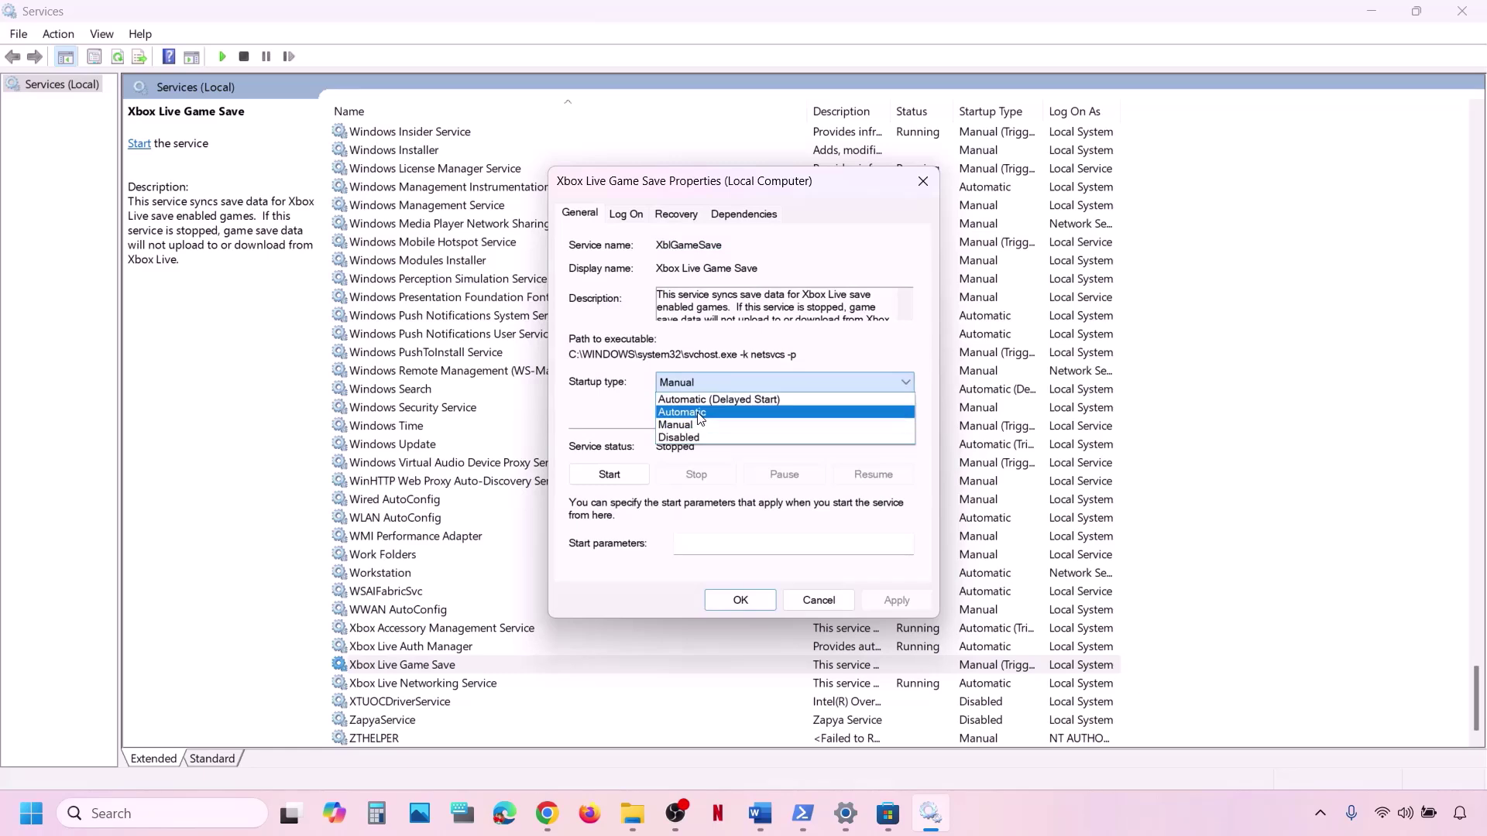
left_click(701, 413)
left_click(894, 599)
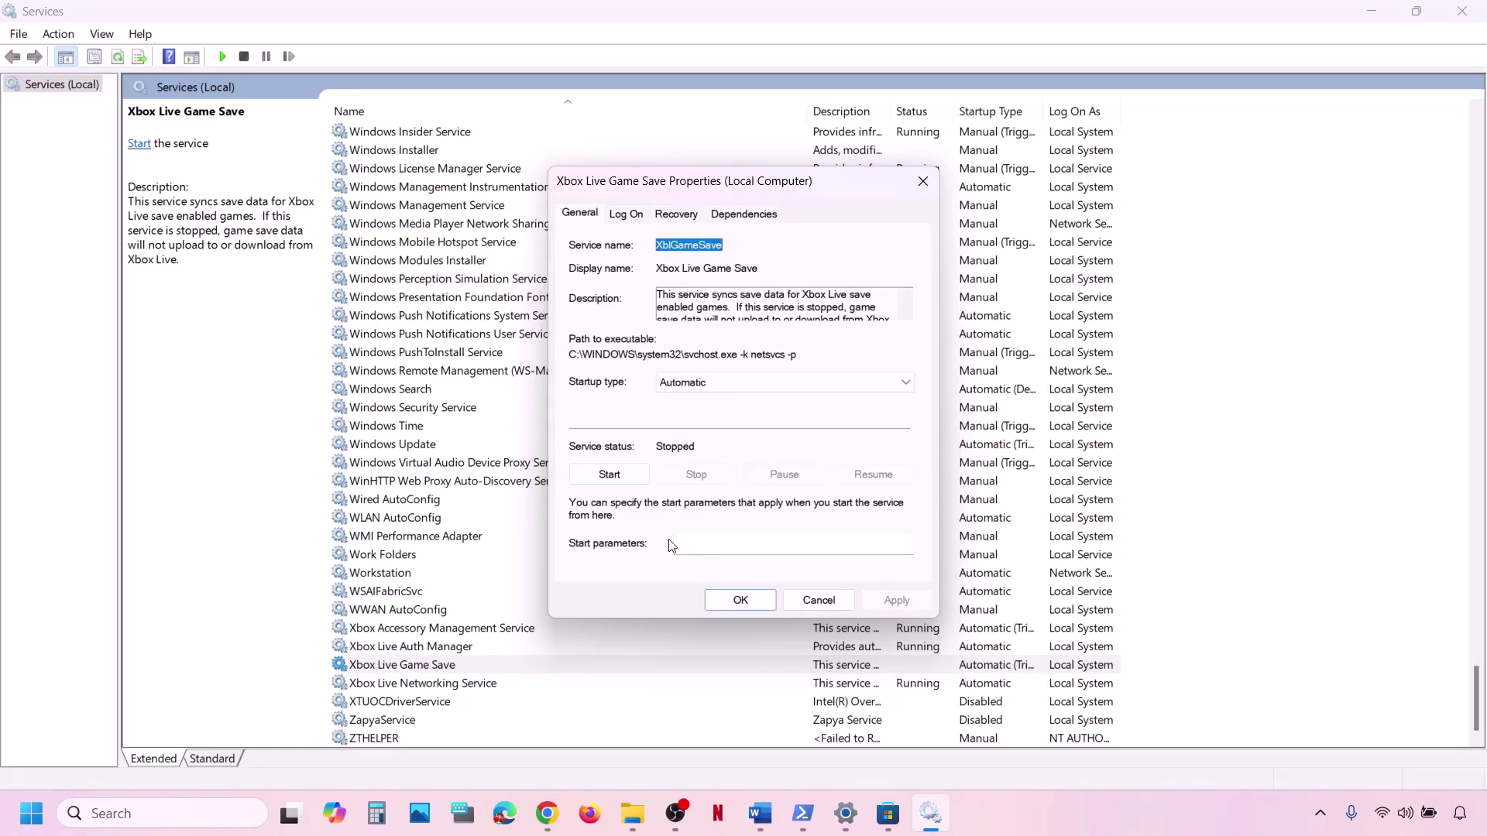
left_click(611, 481)
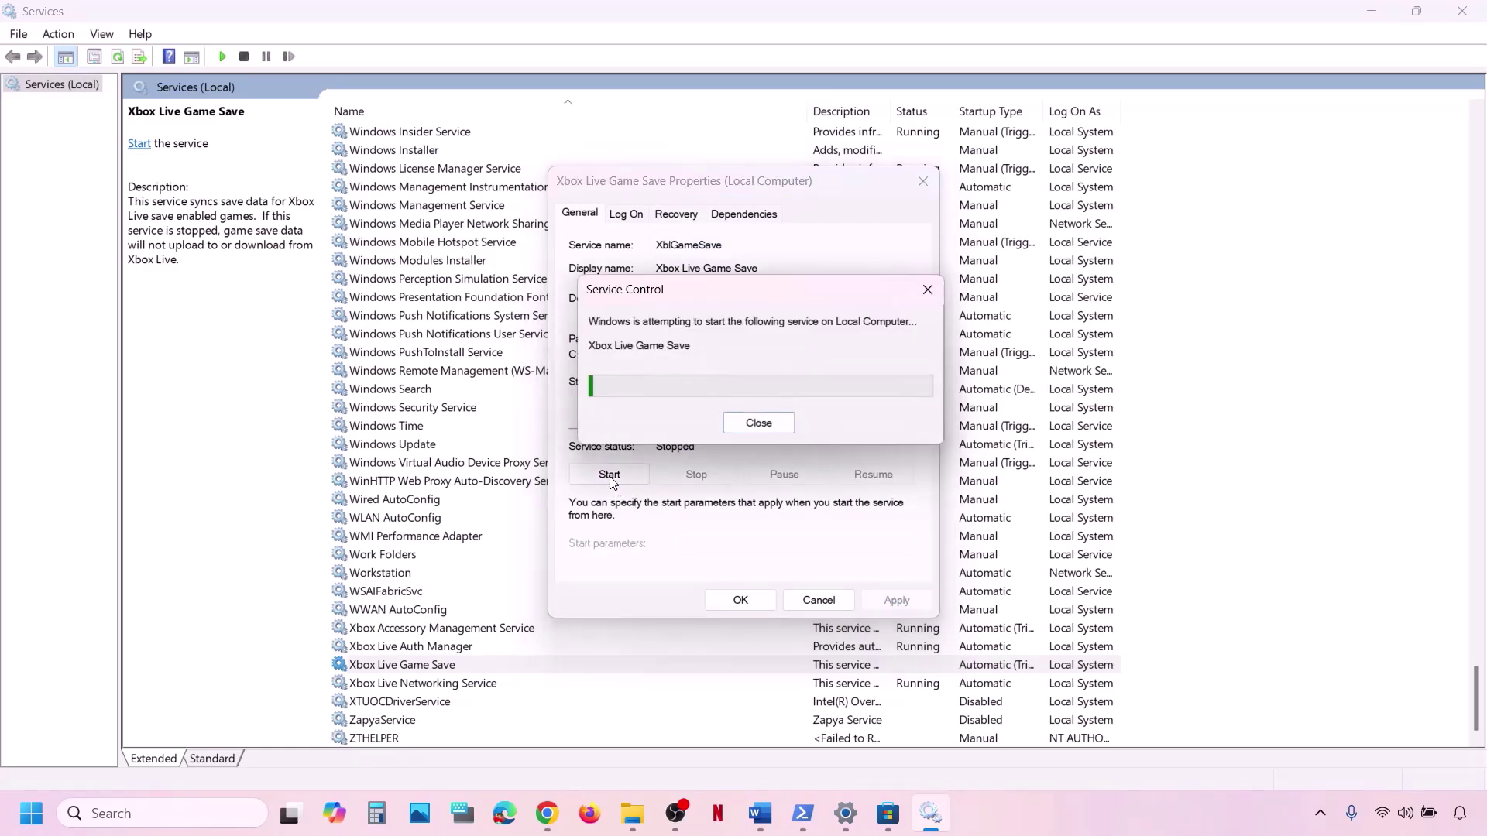
left_click(739, 601)
Set Xbox Live Networking Service to Automatic startup, then return to the Word notes.
double_click(423, 683)
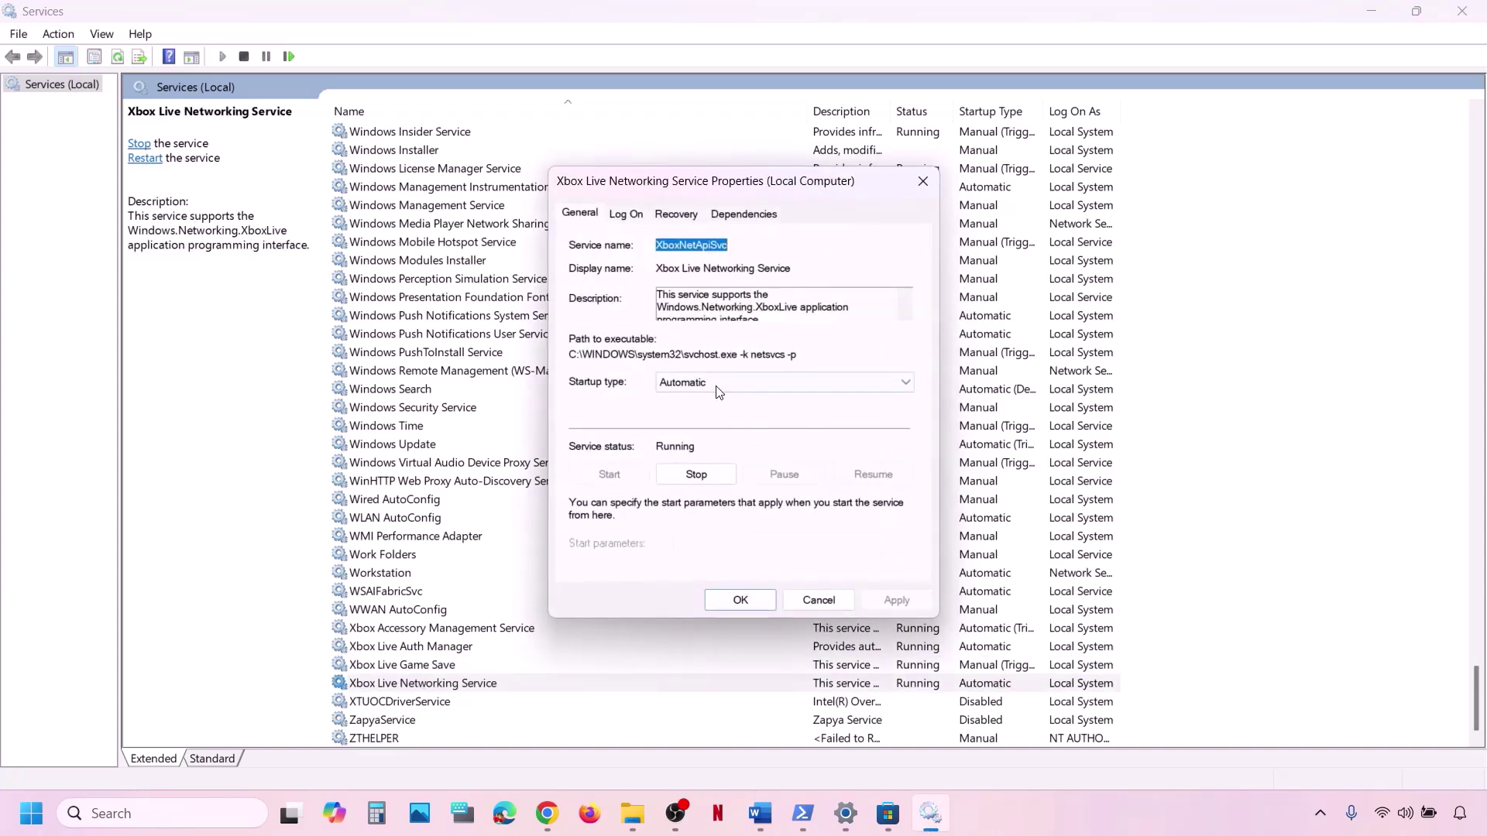
left_click(714, 385)
left_click(744, 412)
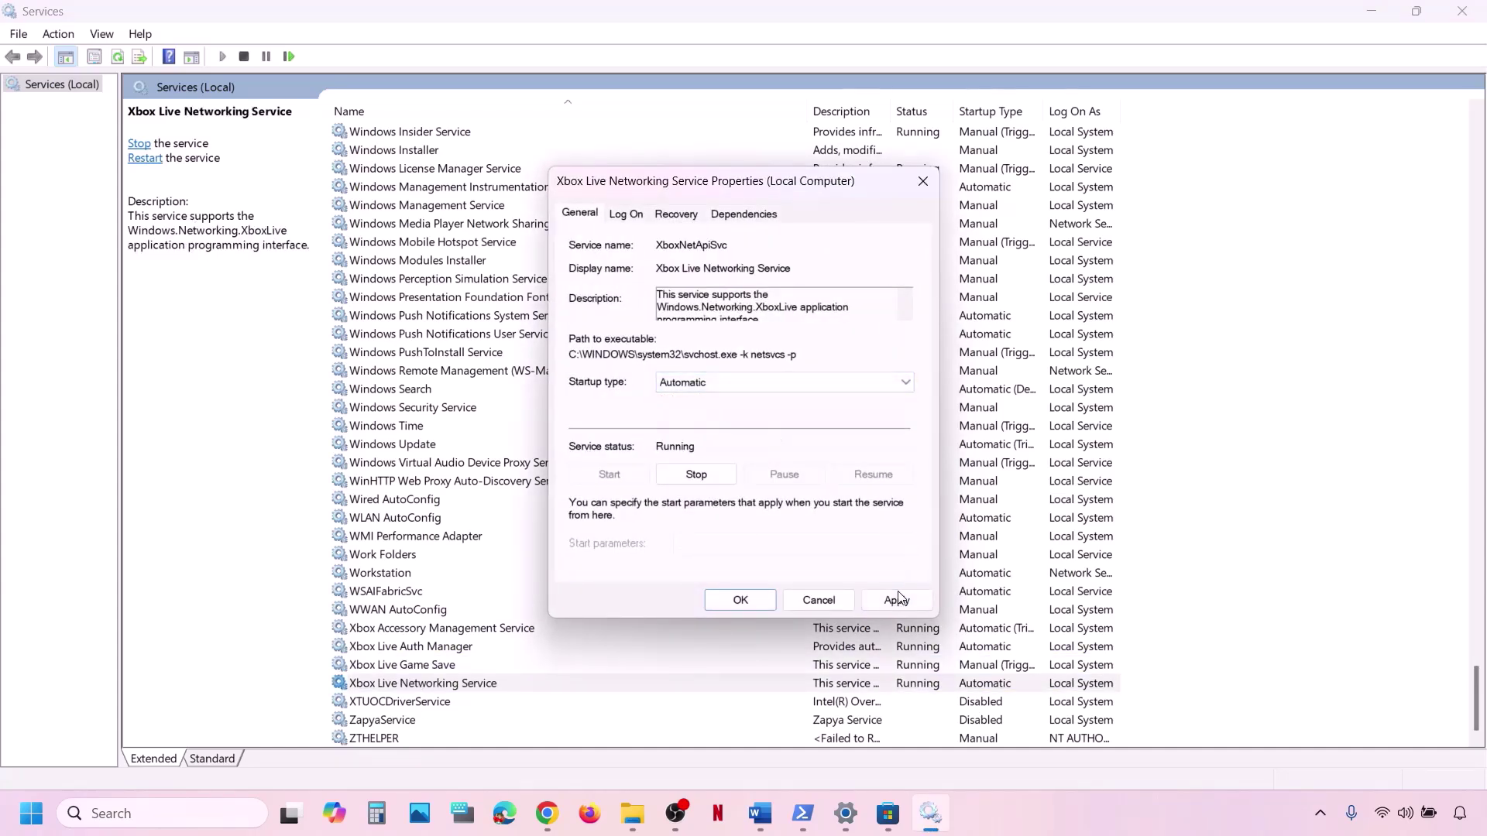
left_click(897, 598)
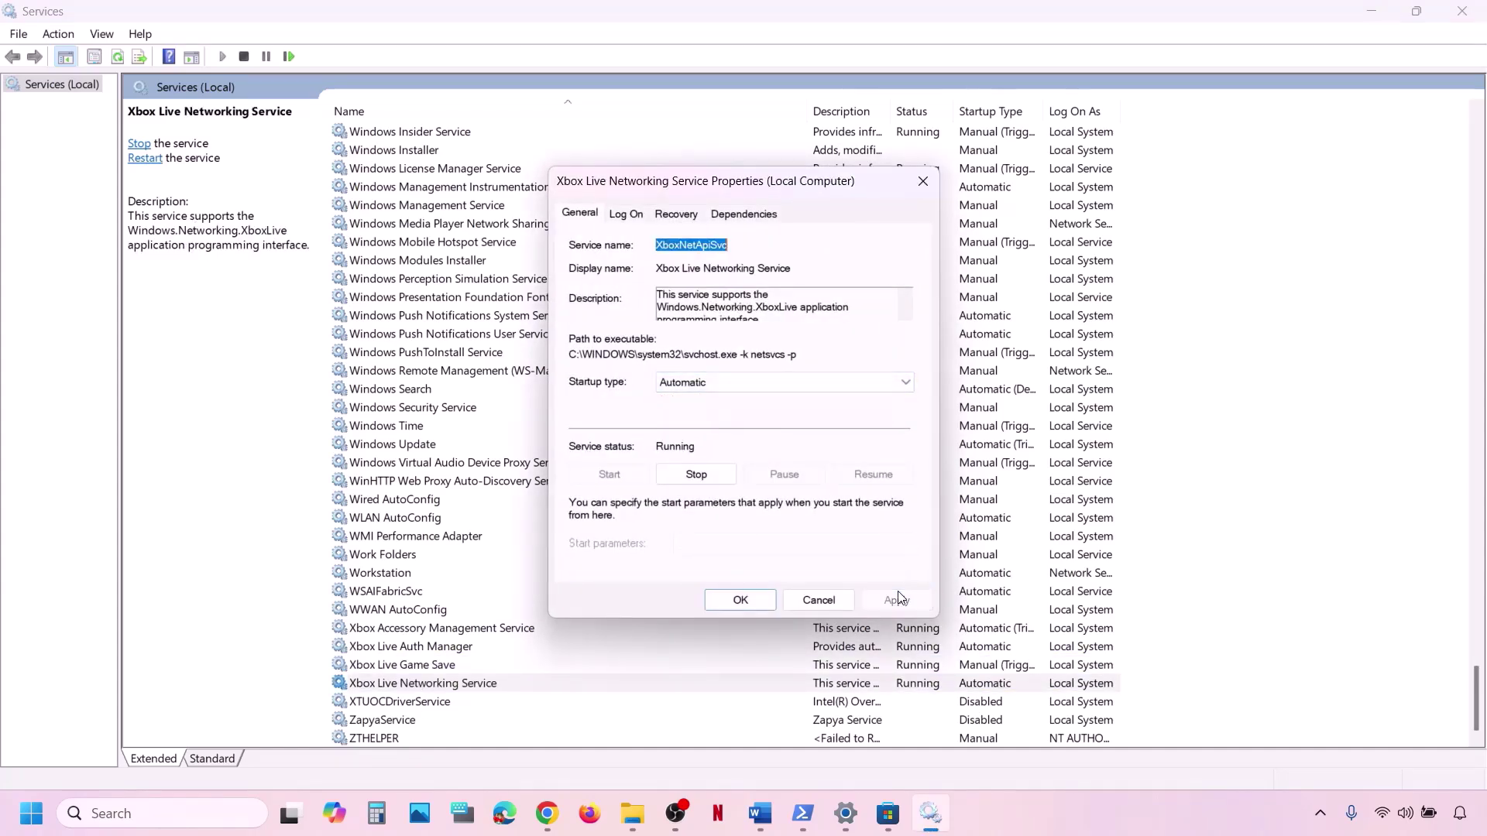
left_click(728, 604)
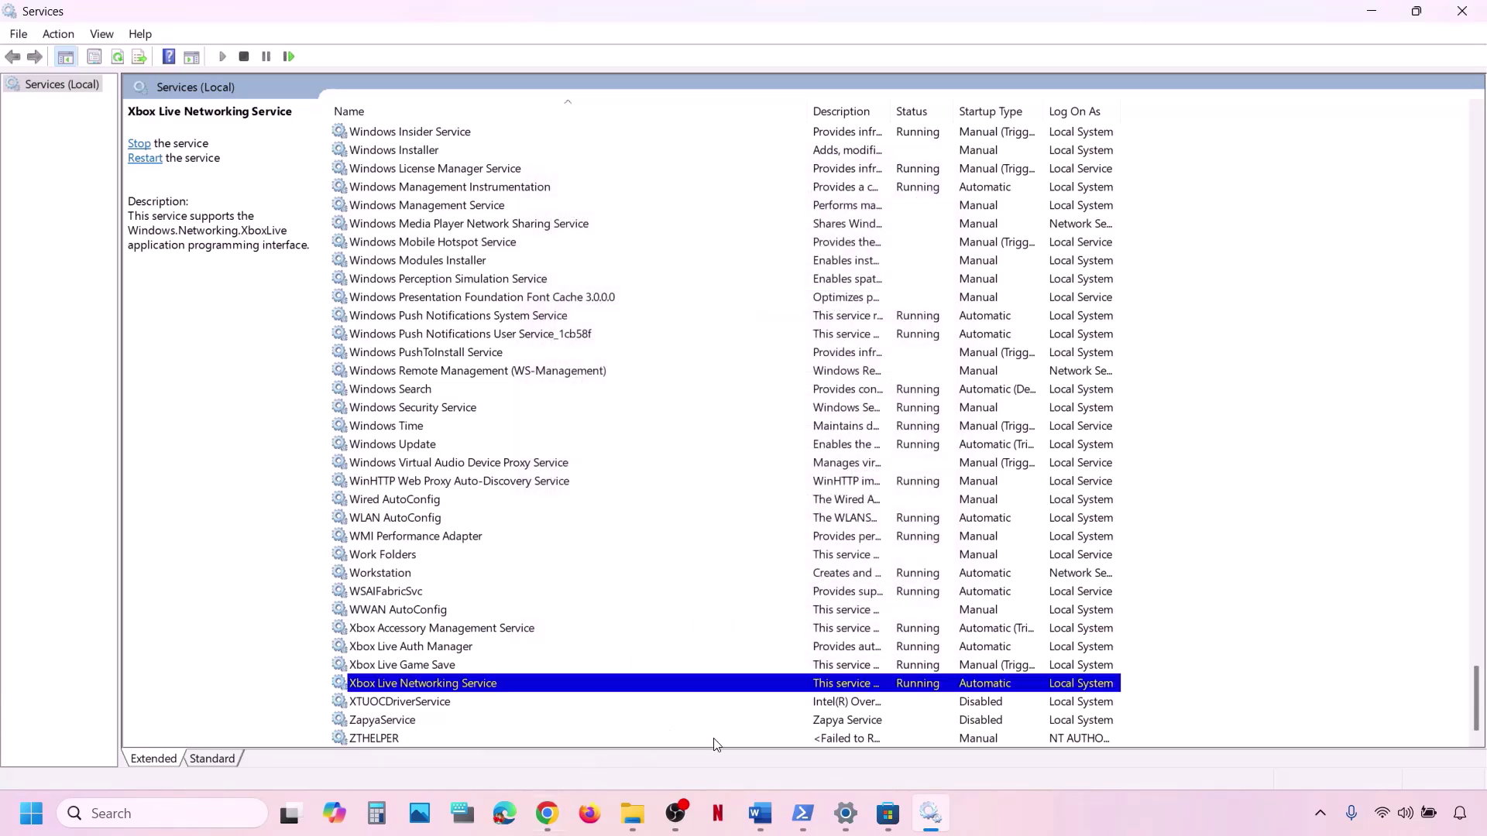
left_click(777, 826)
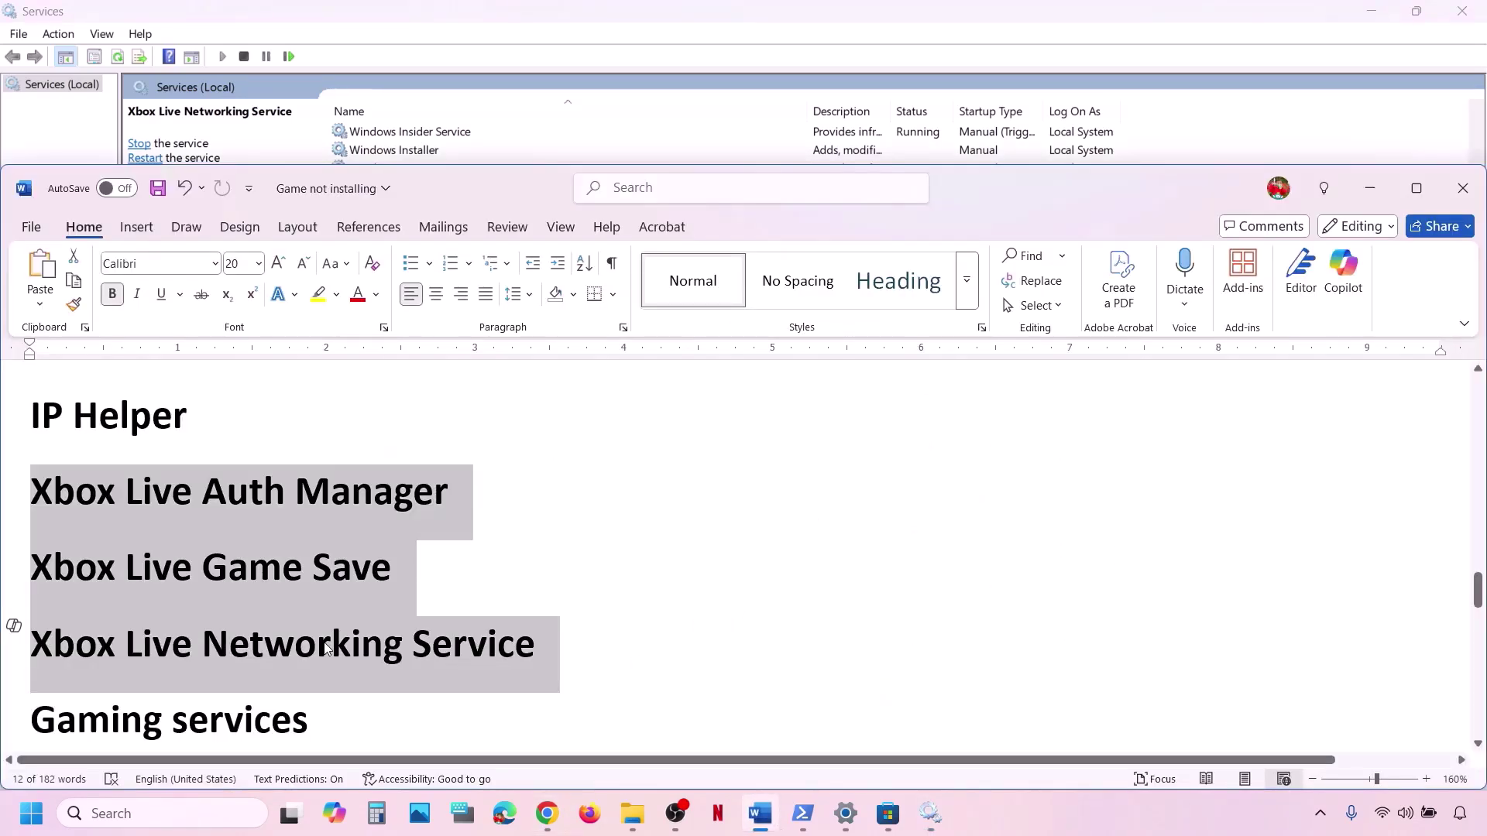
Mark the Gaming services line in the notes and find the Gaming Services entries in Services.
scroll(326, 649, "down", 1)
triple_click(109, 649)
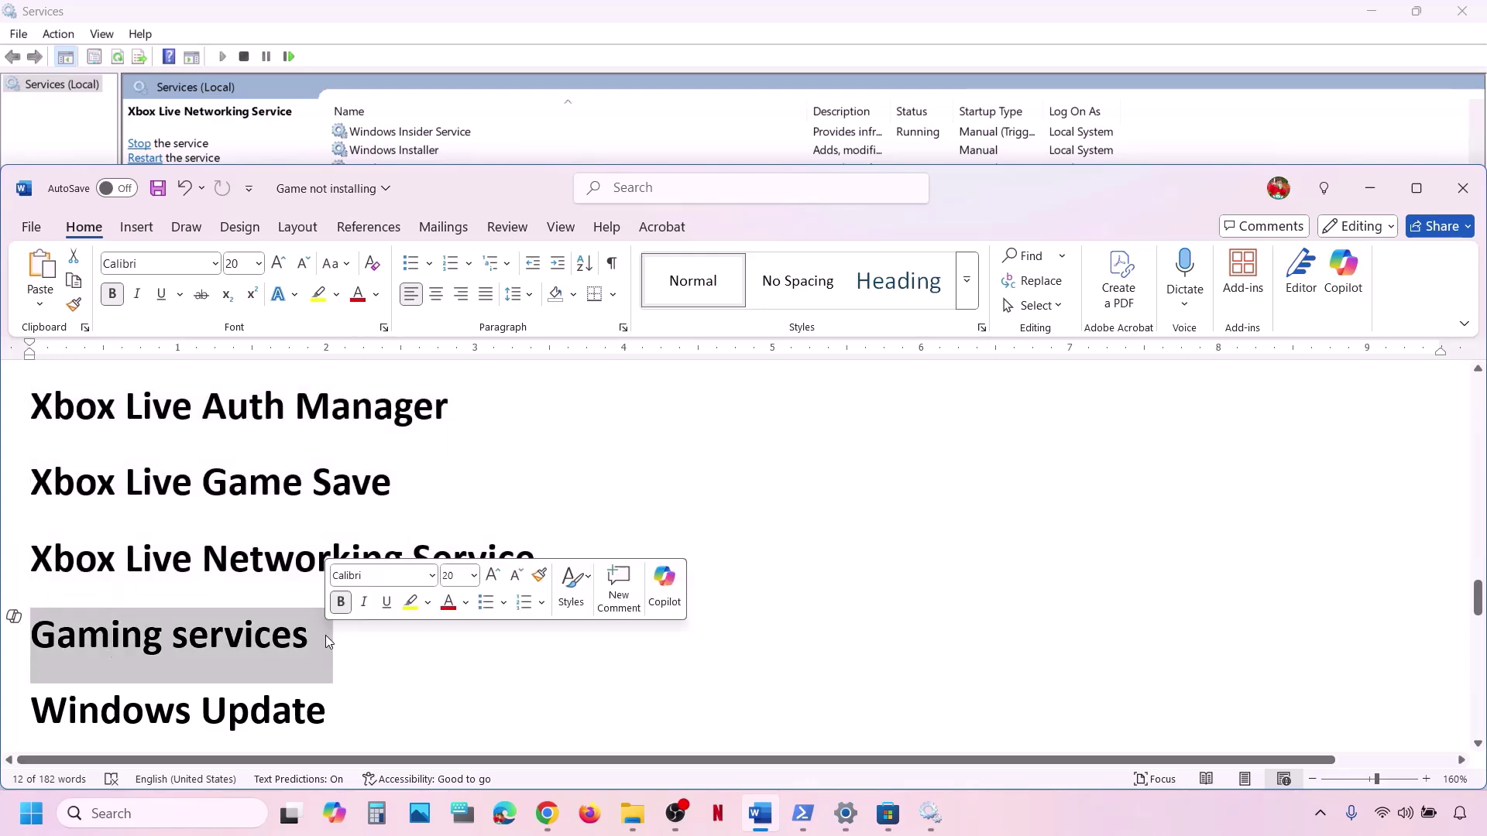
left_click(947, 815)
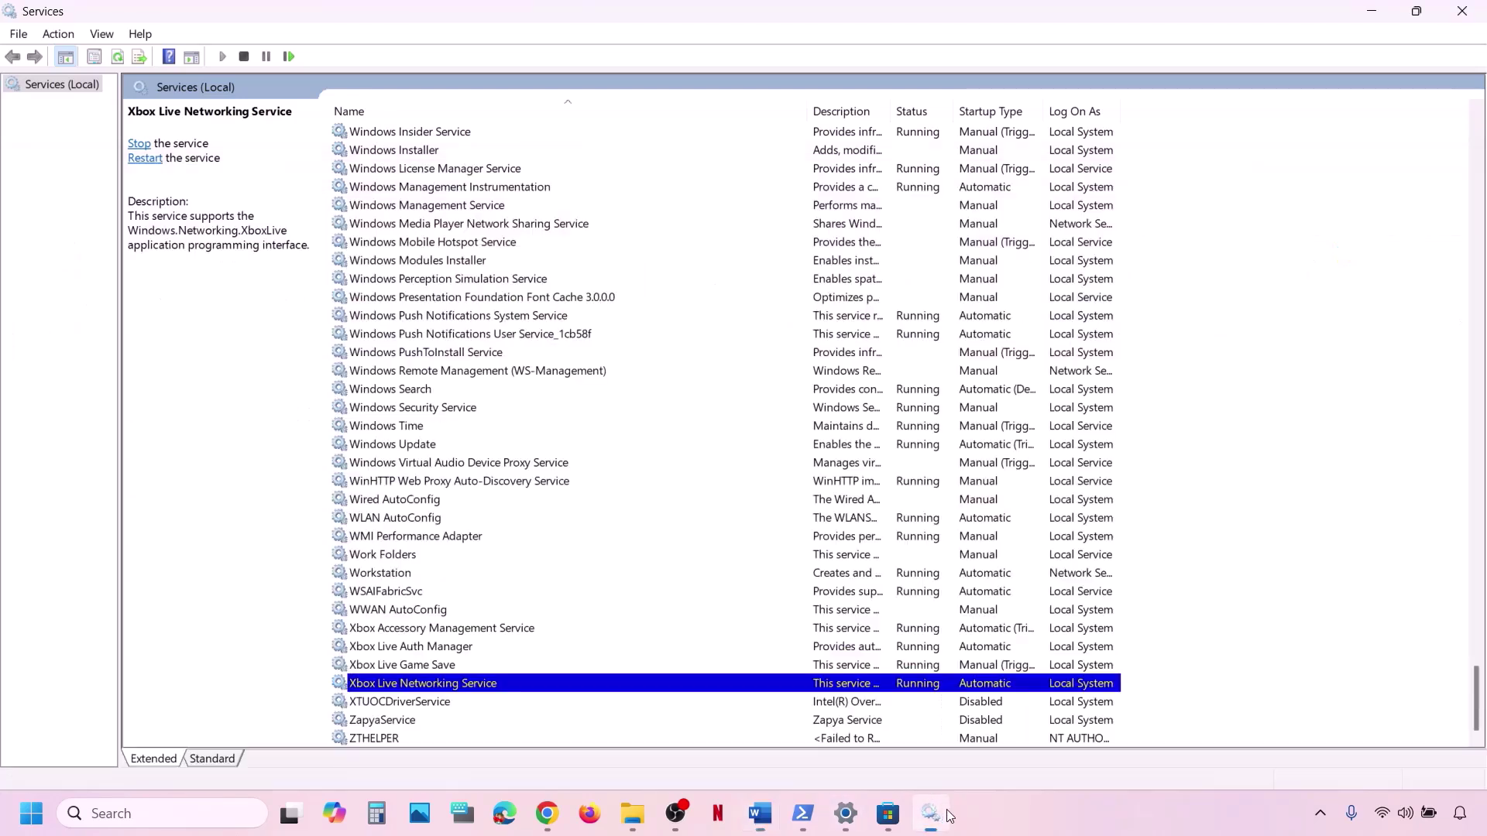
left_click(553, 494)
key("g")
scroll(554, 500, "up", 4)
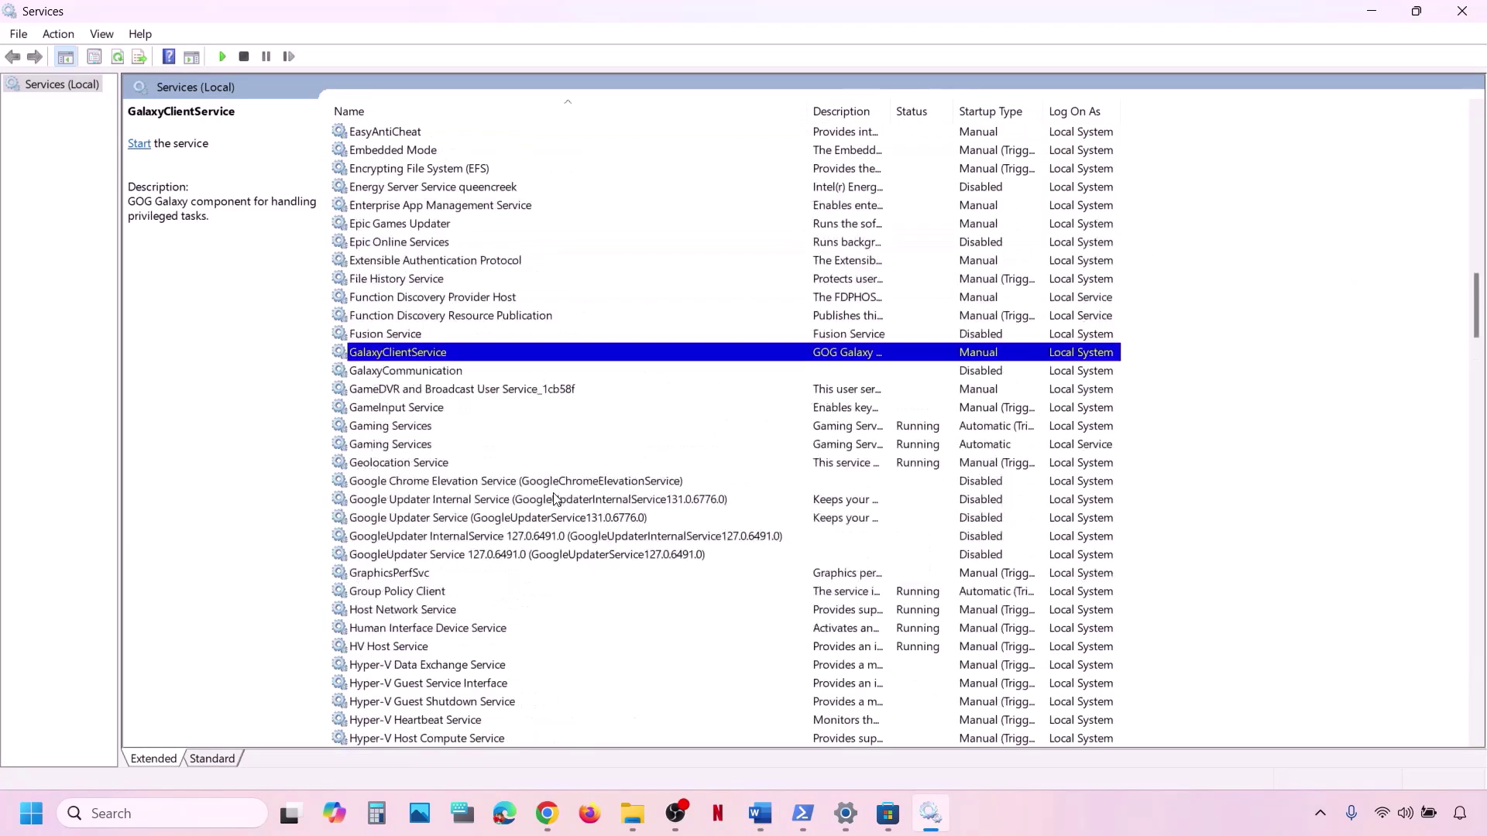
left_click(419, 431)
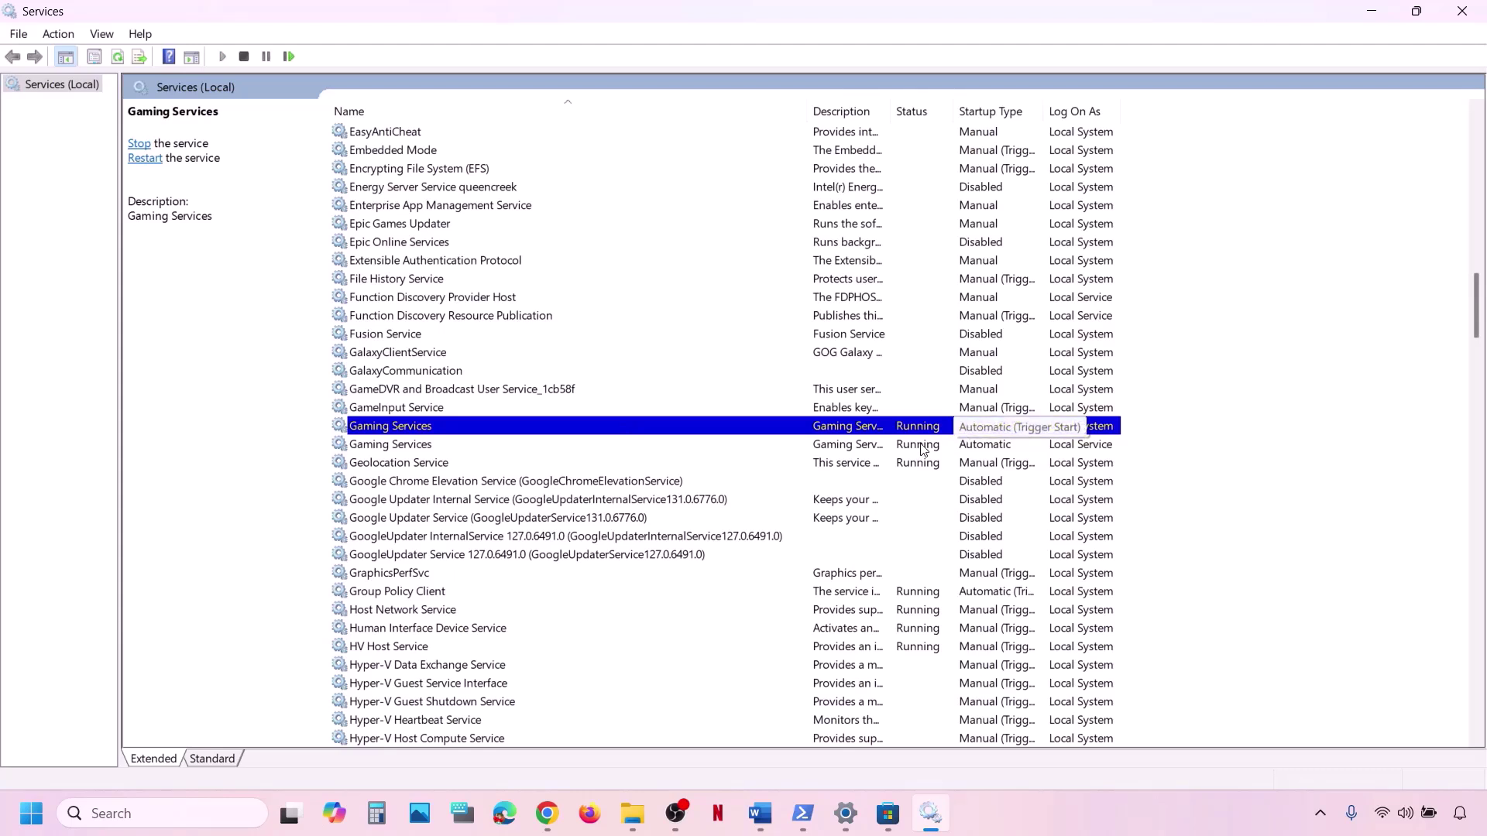
left_click(921, 446)
left_click(910, 430)
Restart both Gaming Services entries.
right_click(881, 431)
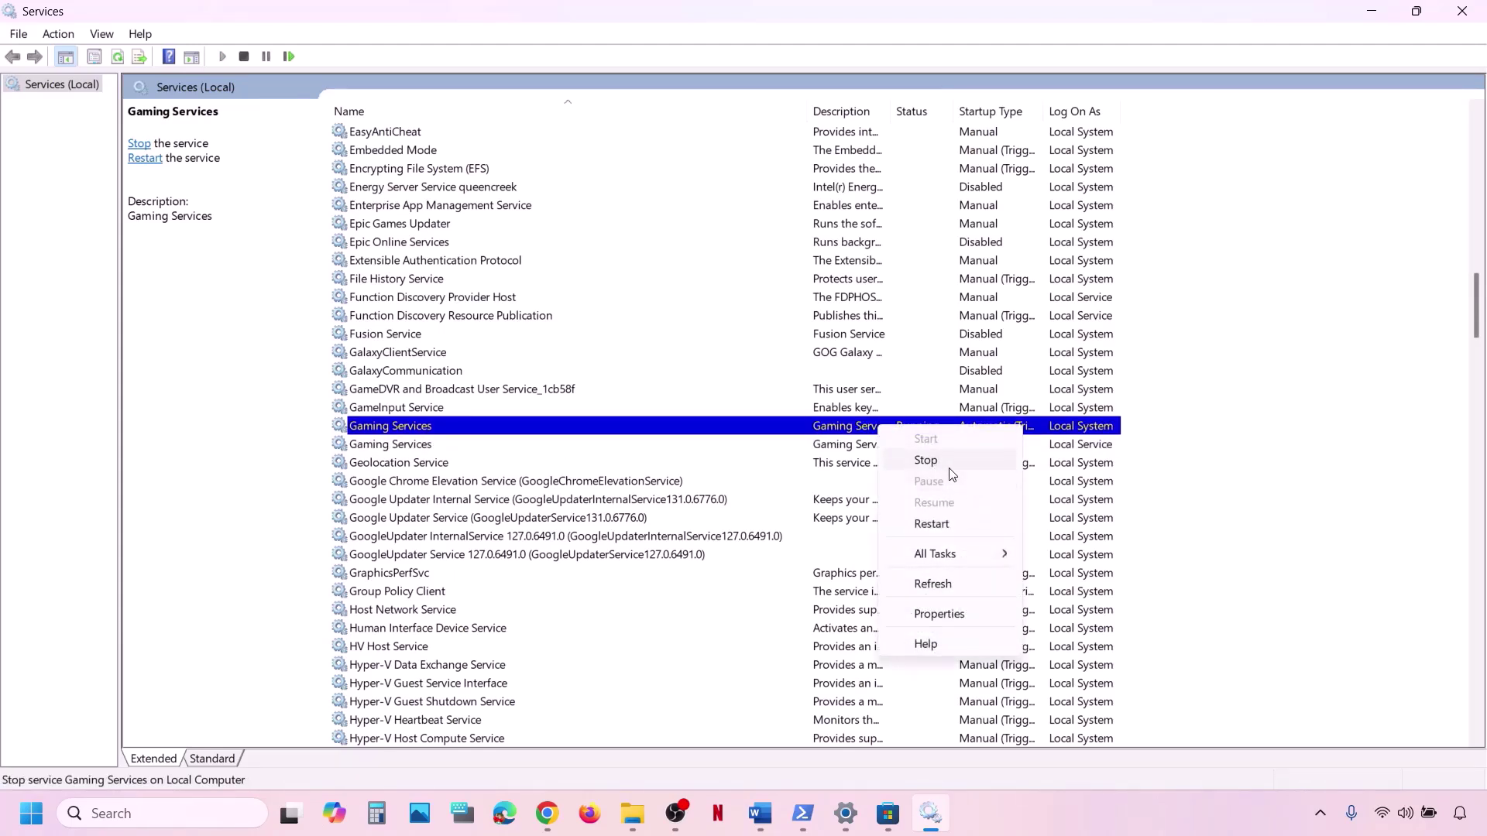
left_click(937, 523)
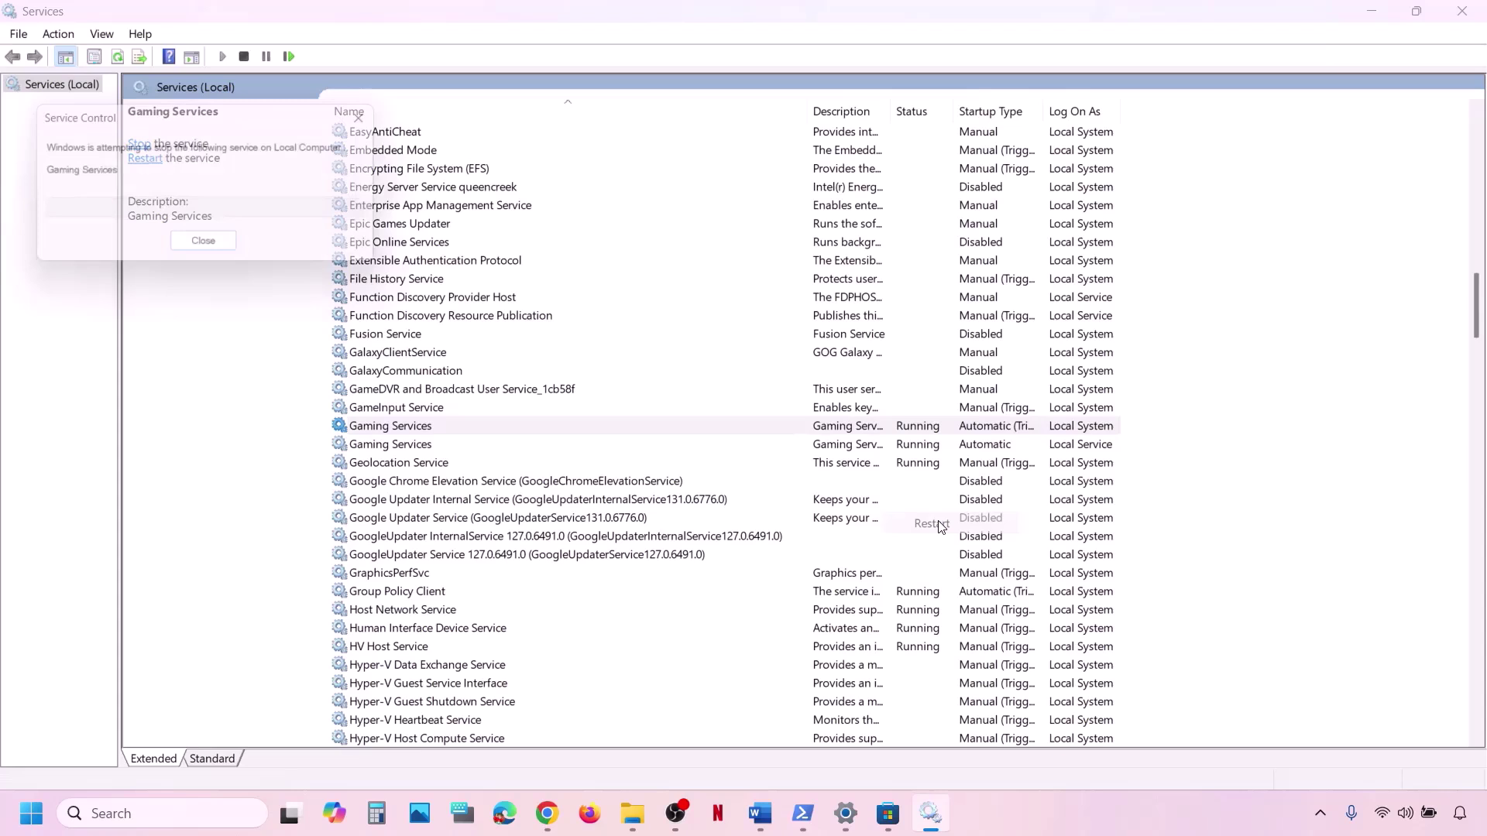
right_click(855, 449)
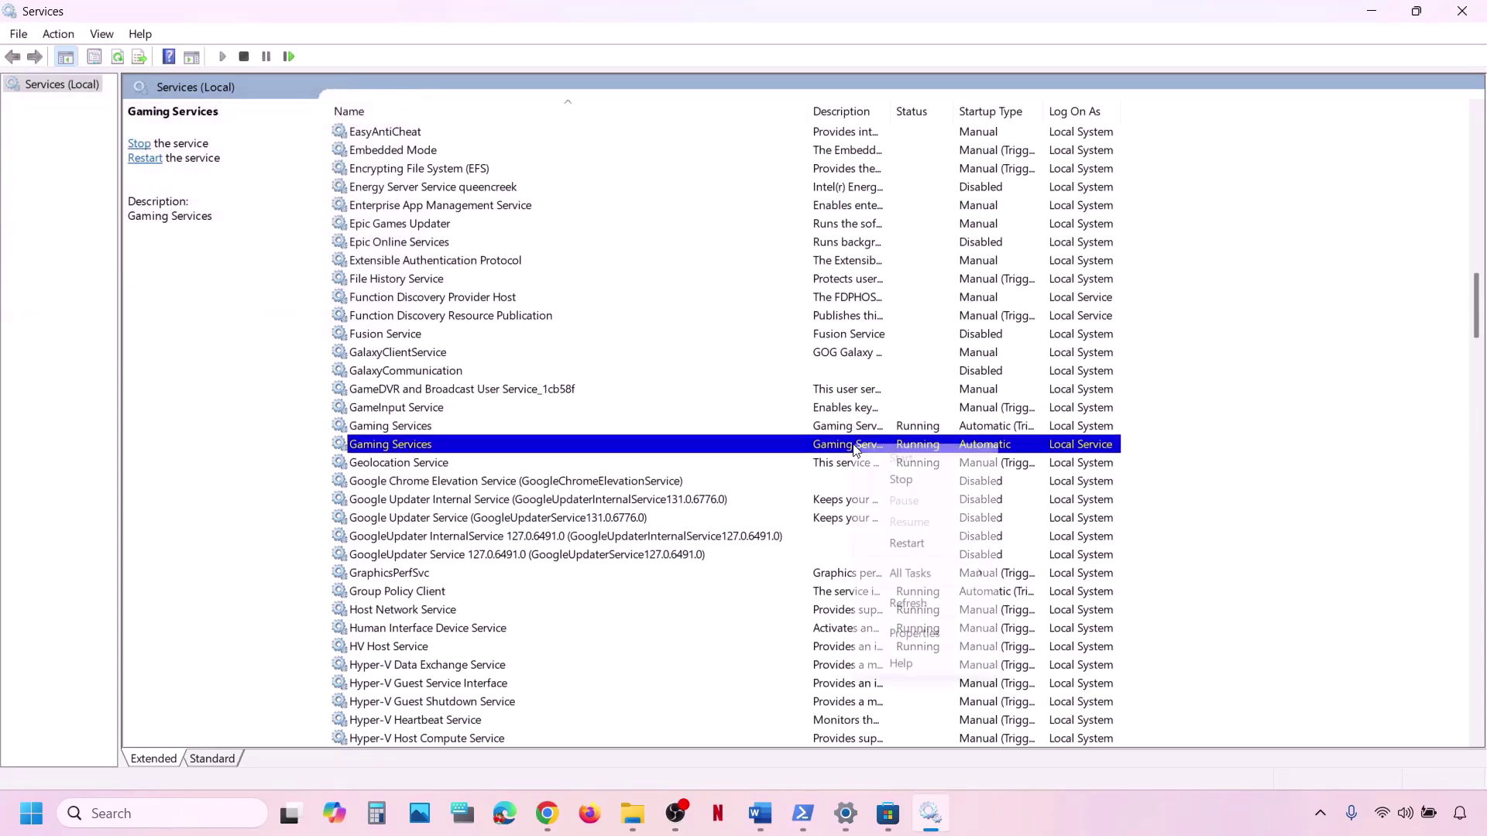
left_click(920, 542)
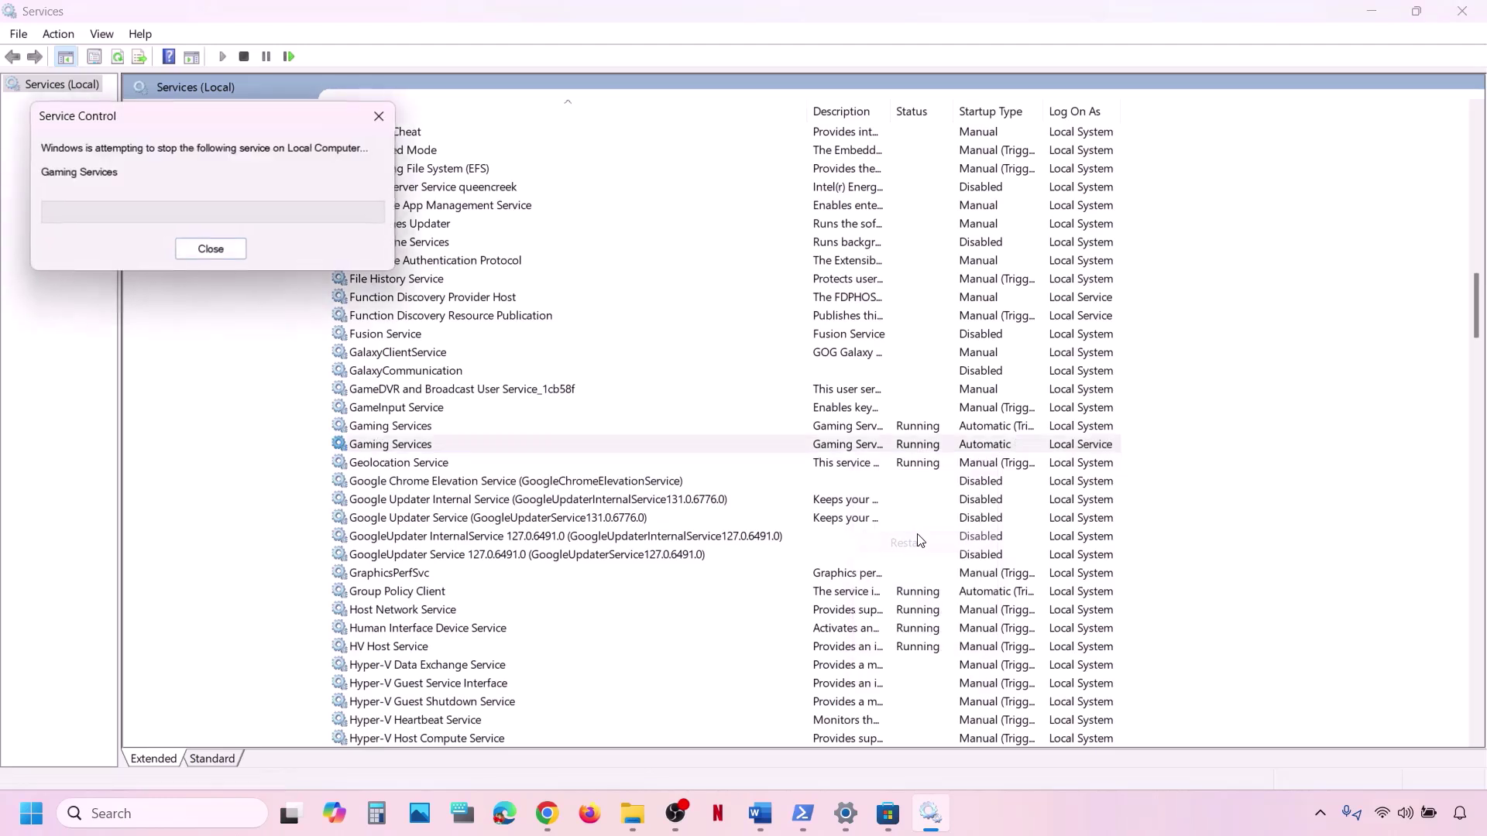
Stop both Gaming Services entries, then start the second entry again.
left_click(862, 432)
right_click(872, 431)
left_click(926, 467)
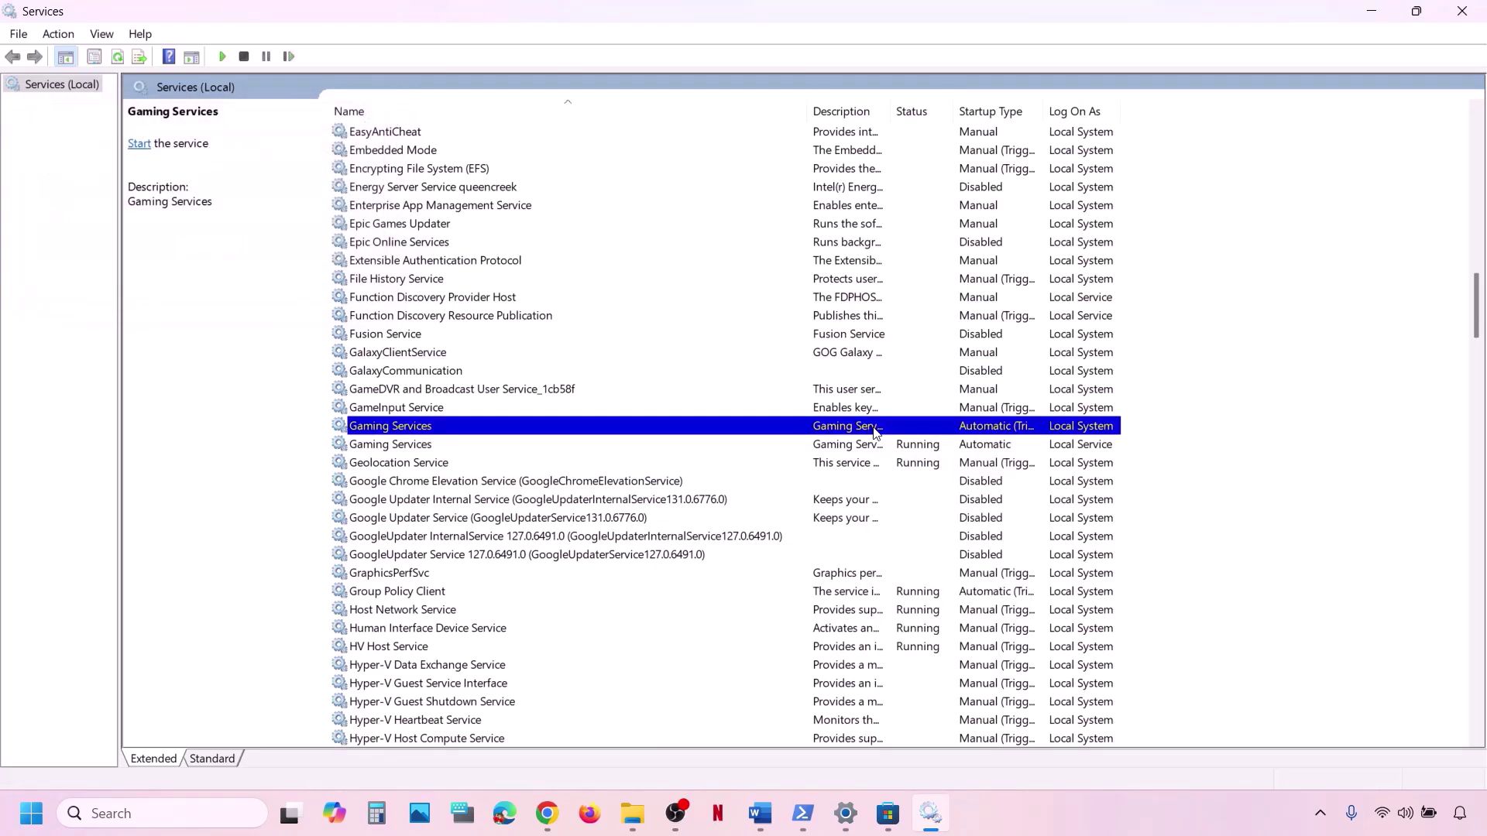
left_click(864, 448)
right_click(864, 446)
left_click(928, 482)
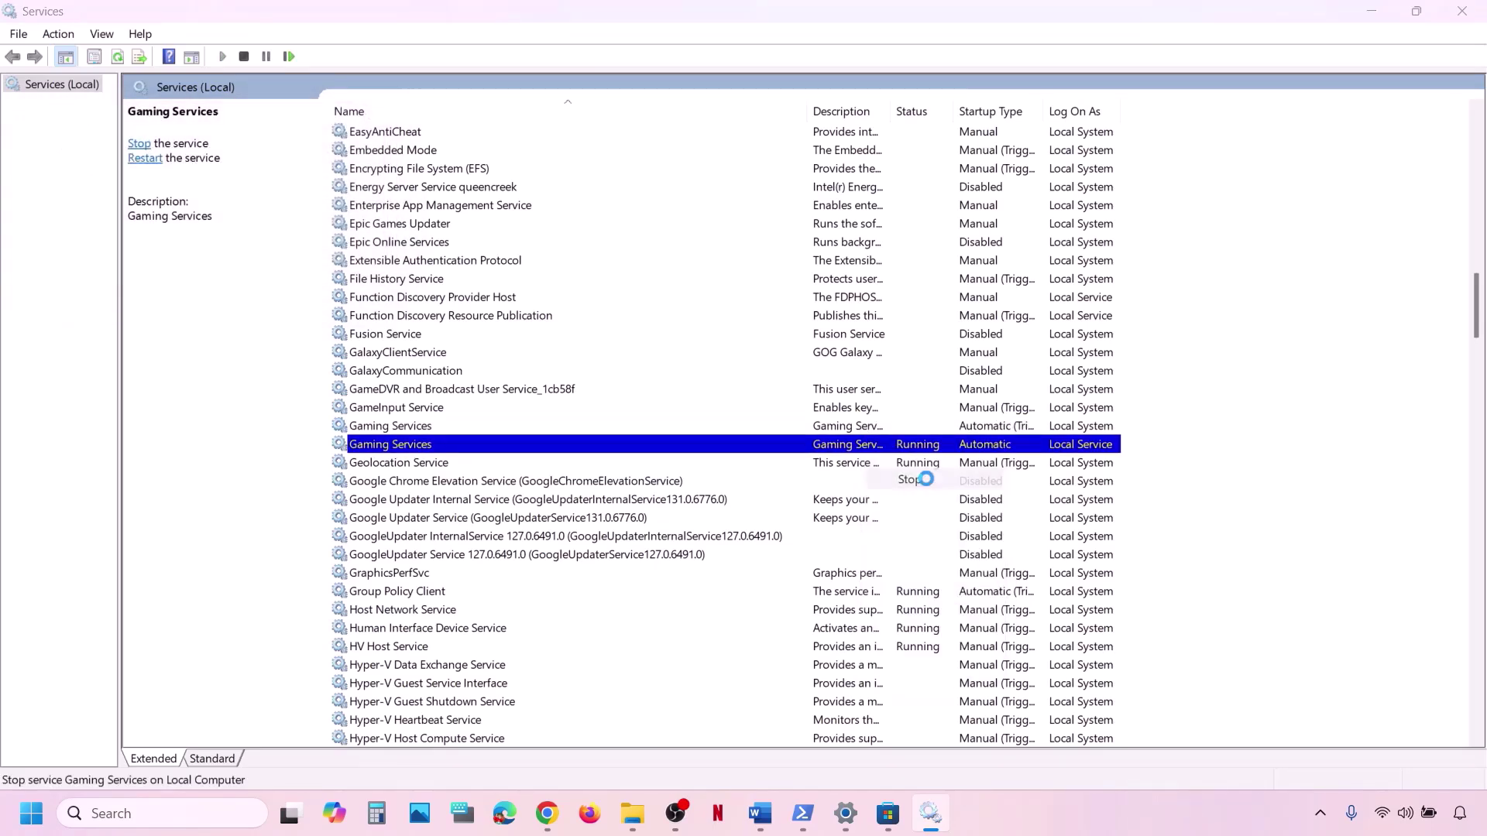
left_click(879, 426)
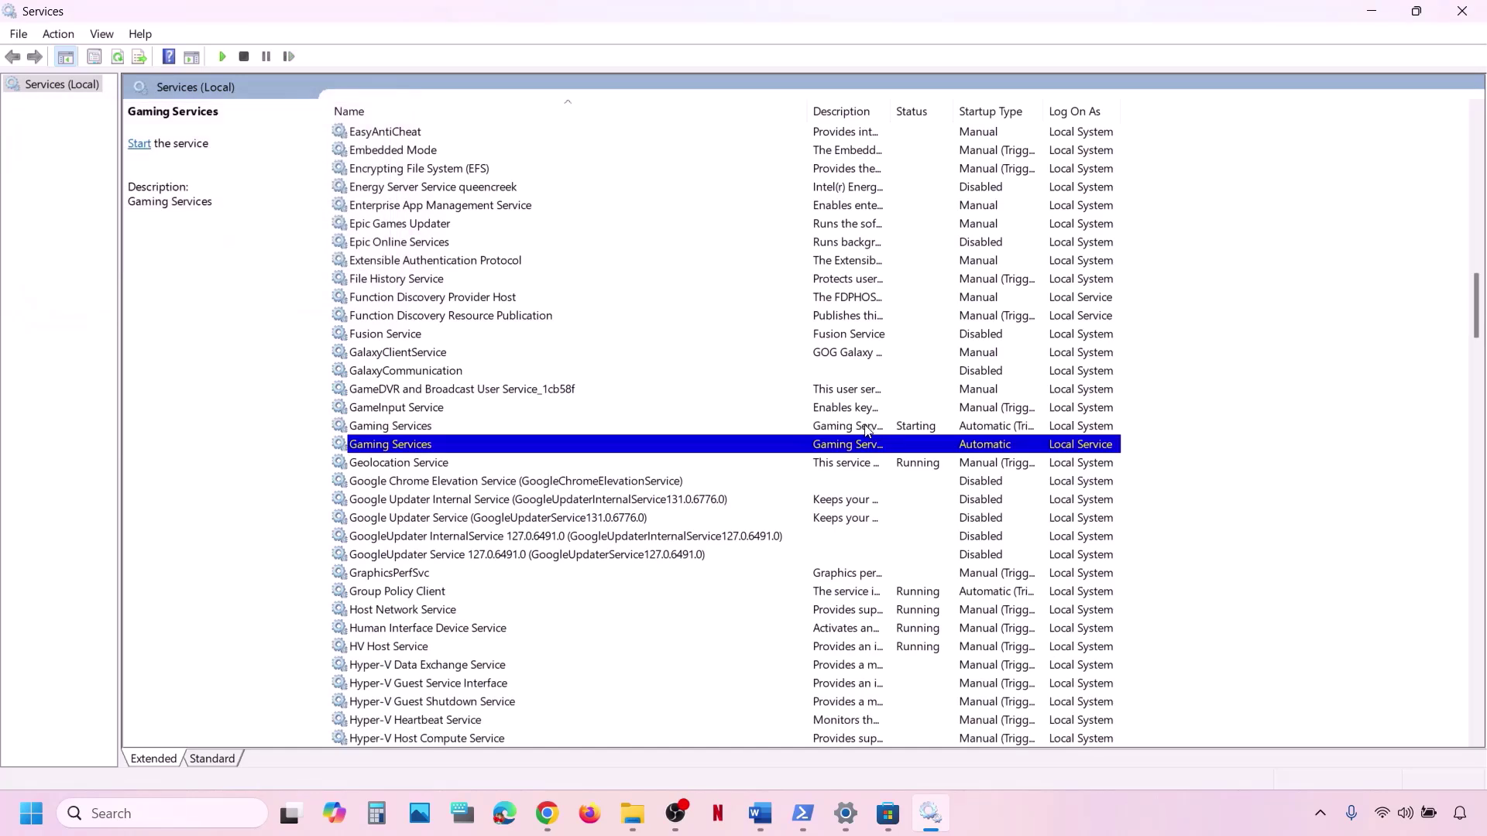
right_click(866, 426)
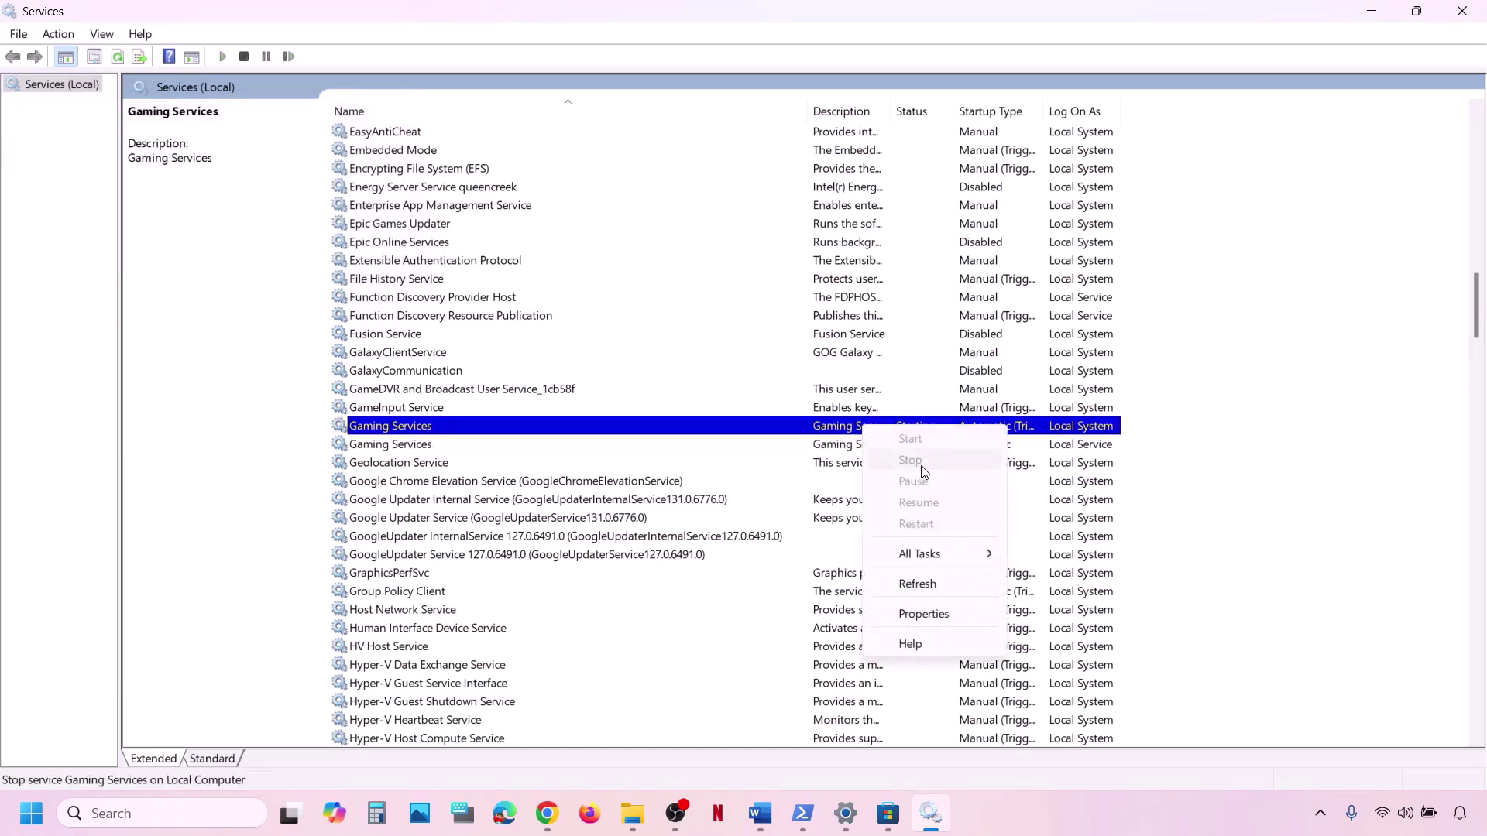
left_click(845, 452)
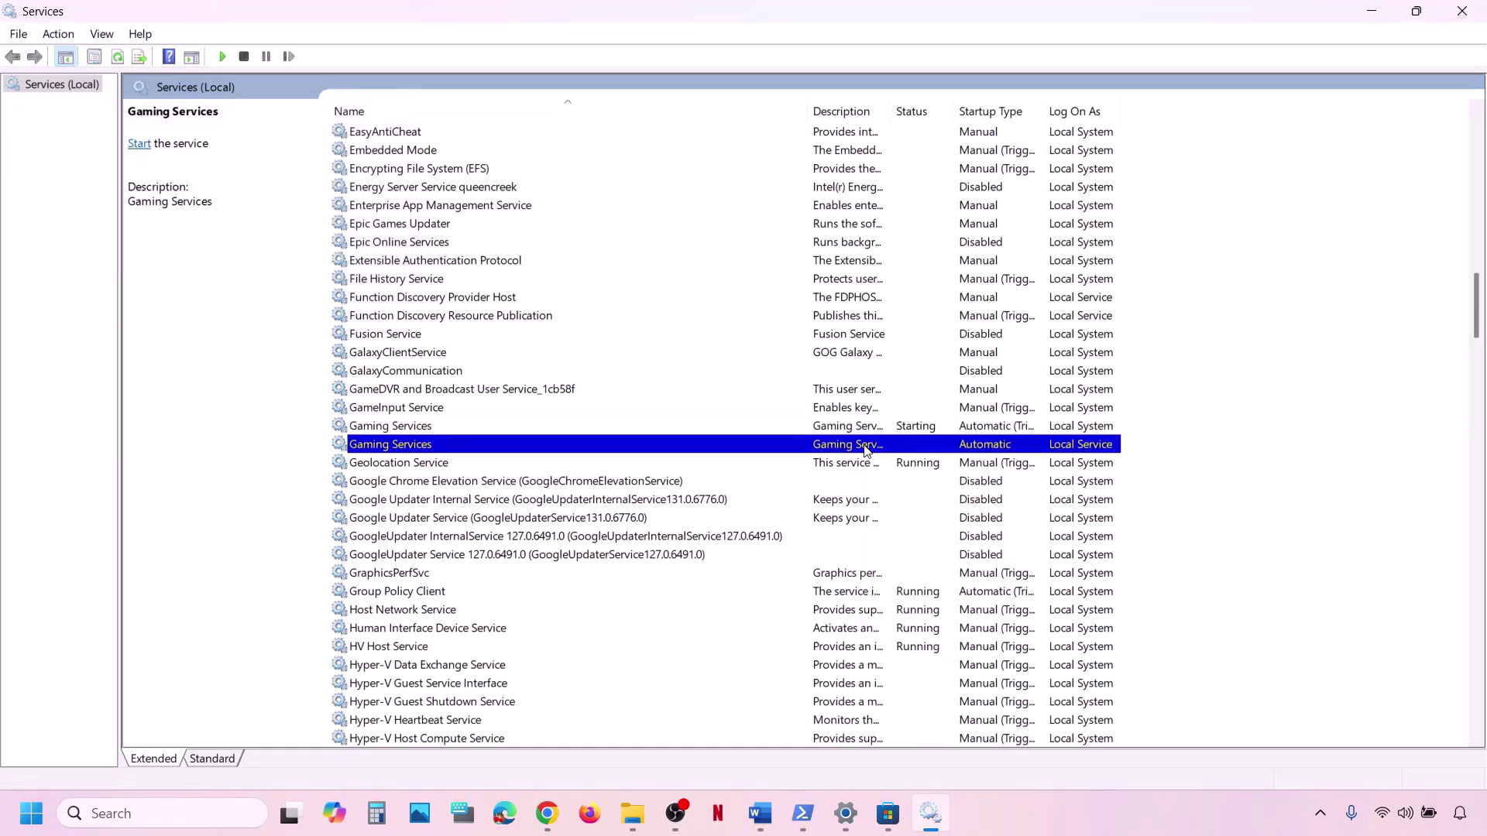
right_click(866, 451)
left_click(927, 459)
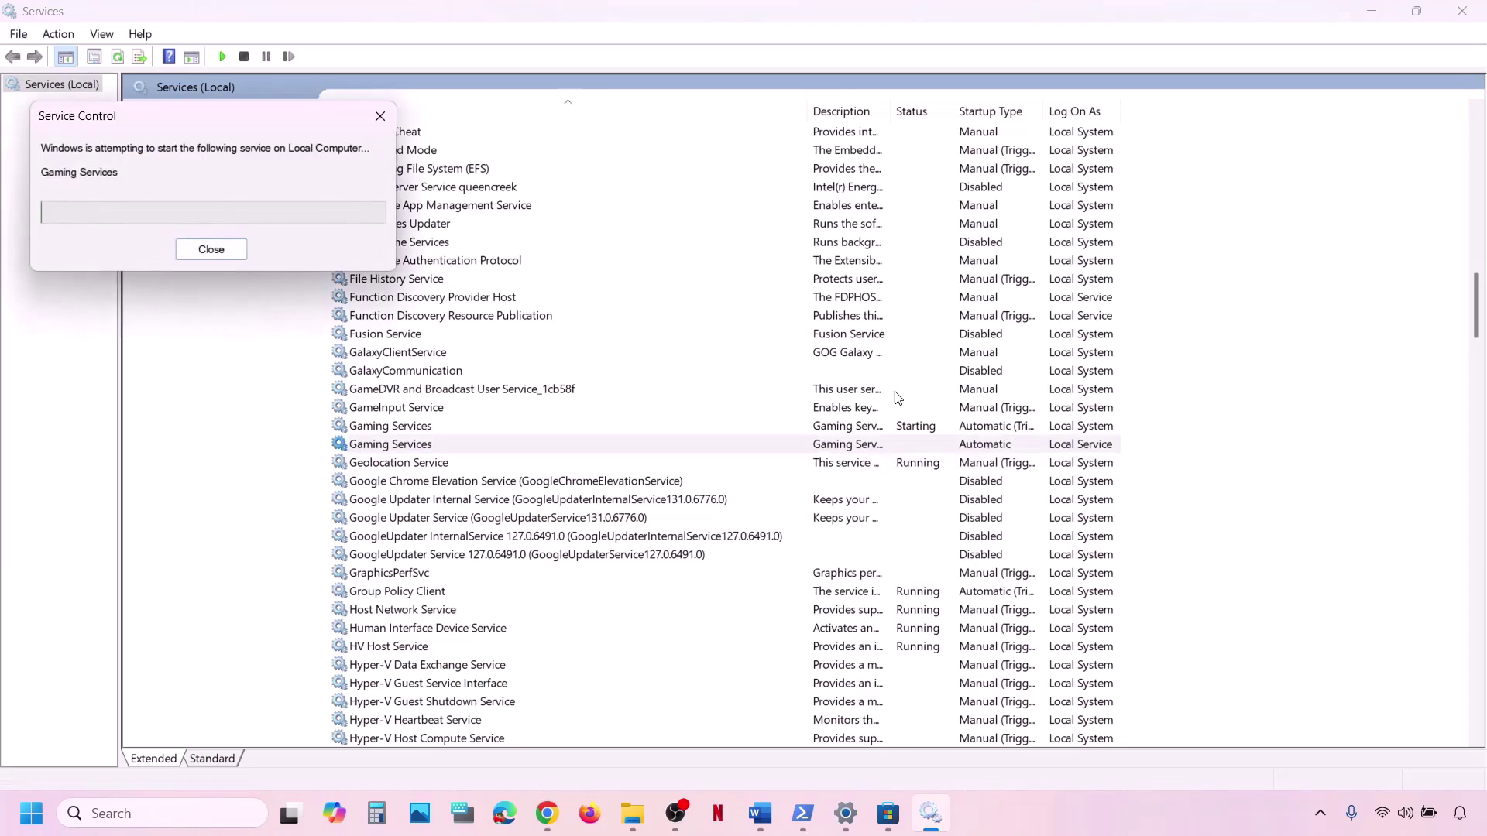
Restart the first Gaming Services entry, then scroll Word to the Windows Update and install service notes.
right_click(874, 430)
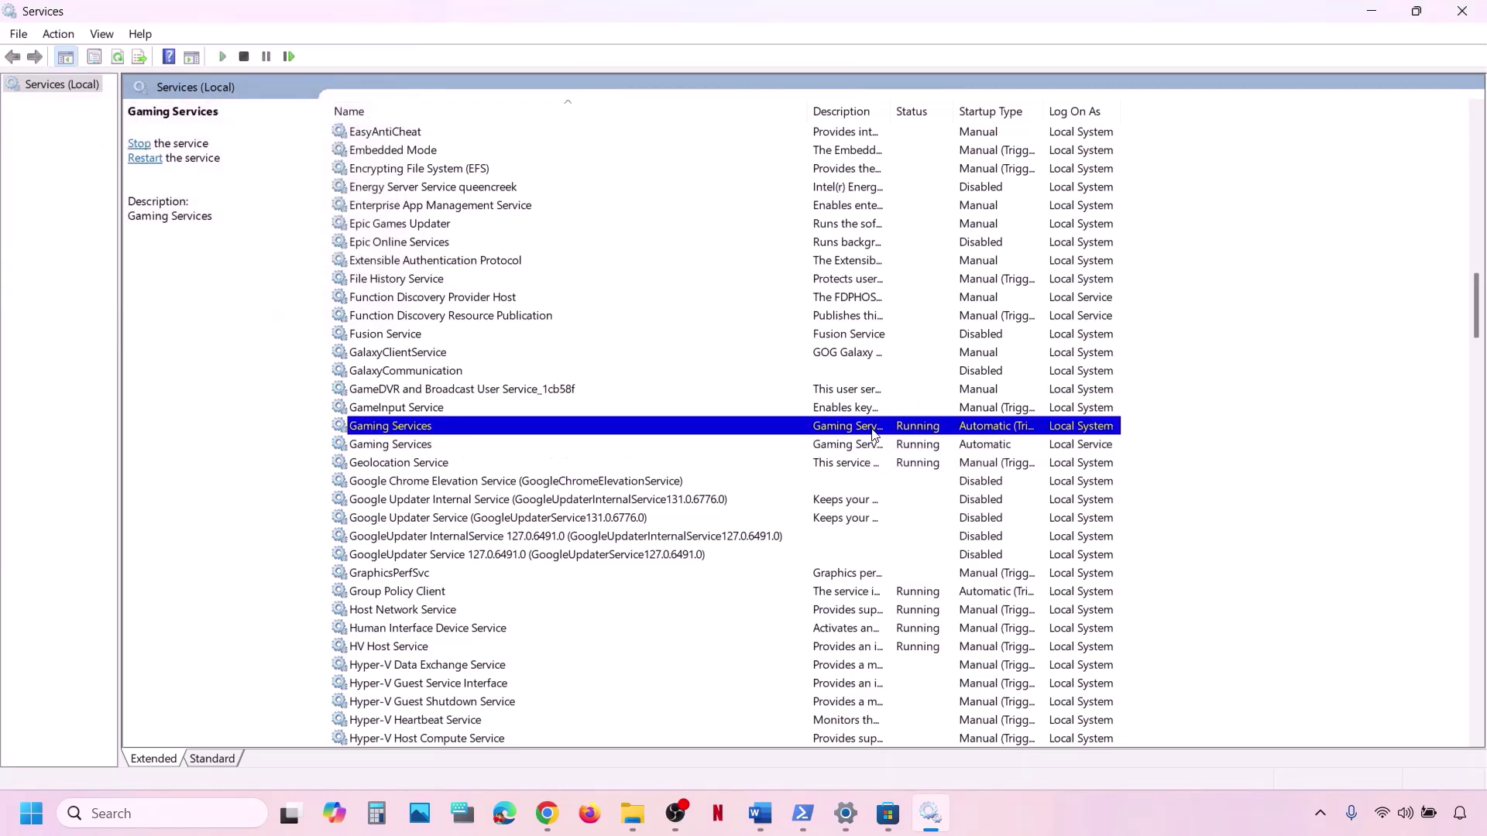
left_click(926, 527)
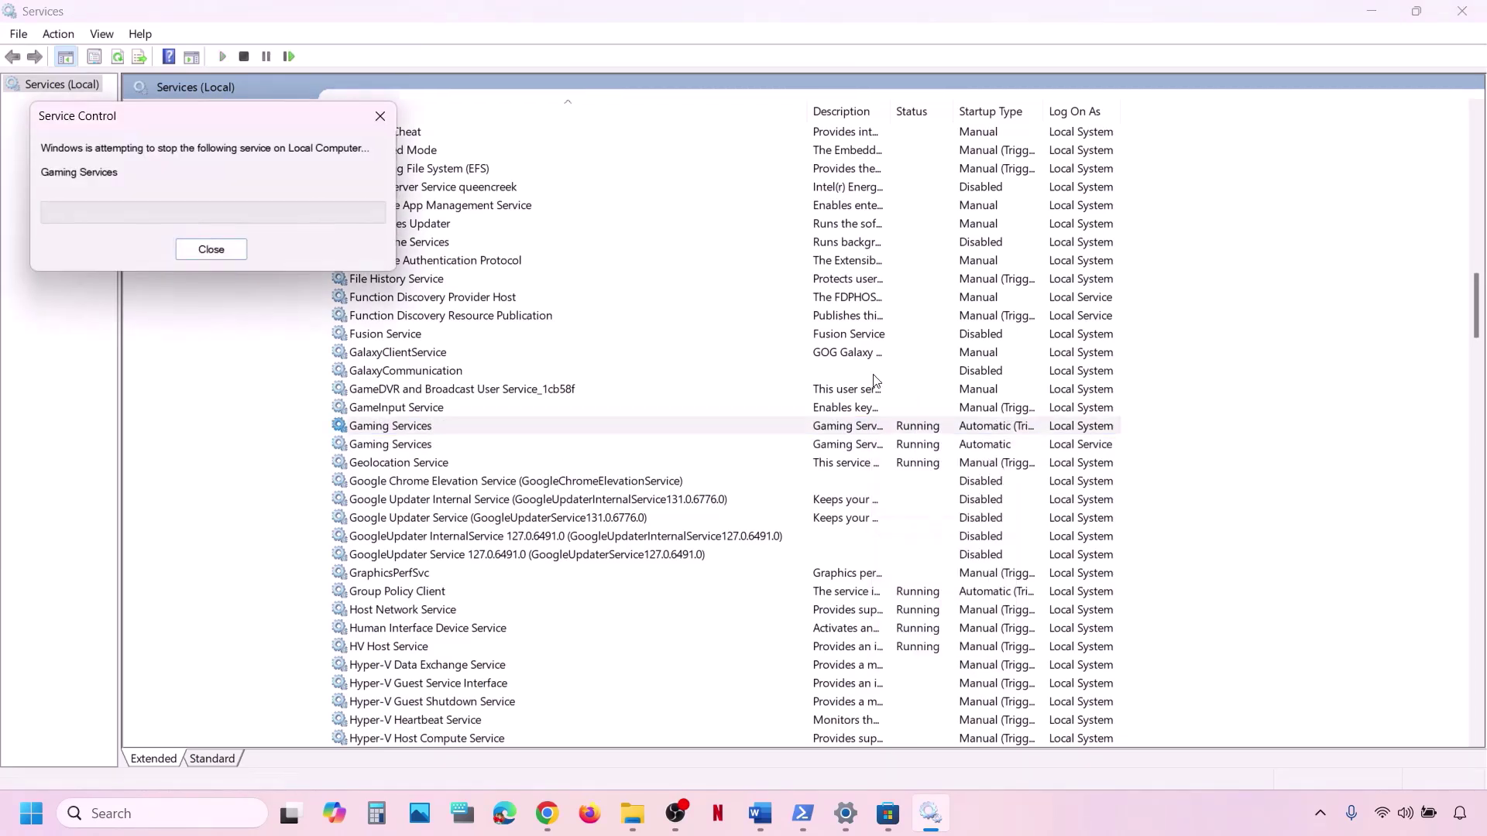
left_click(759, 806)
scroll(428, 566, "down", 2)
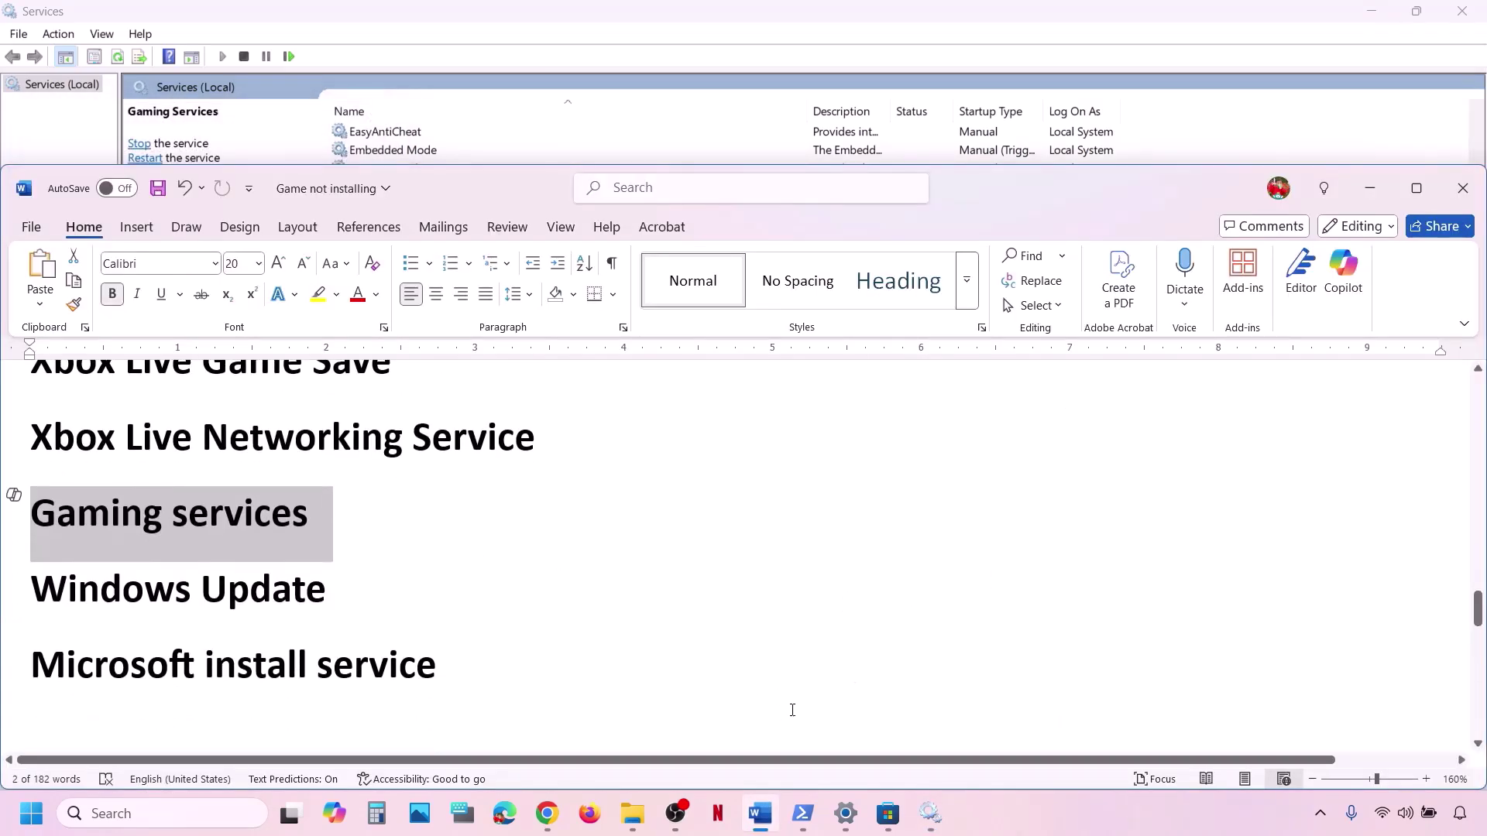
Set the Windows Update service to Automatic startup, apply, and restart it.
left_click(937, 802)
left_click(675, 595)
key("w")
scroll(677, 596, "down", 7)
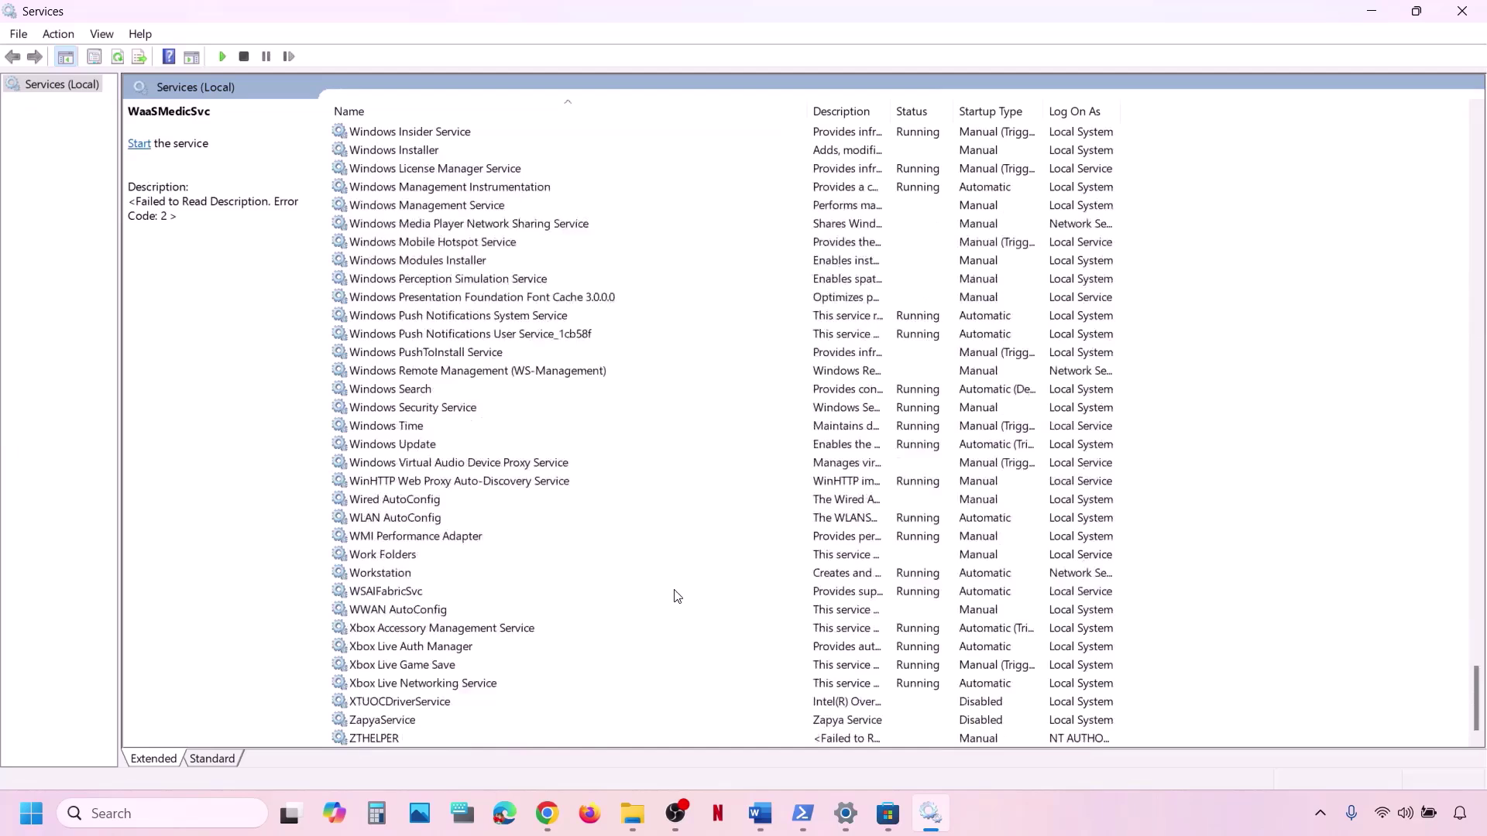
double_click(487, 444)
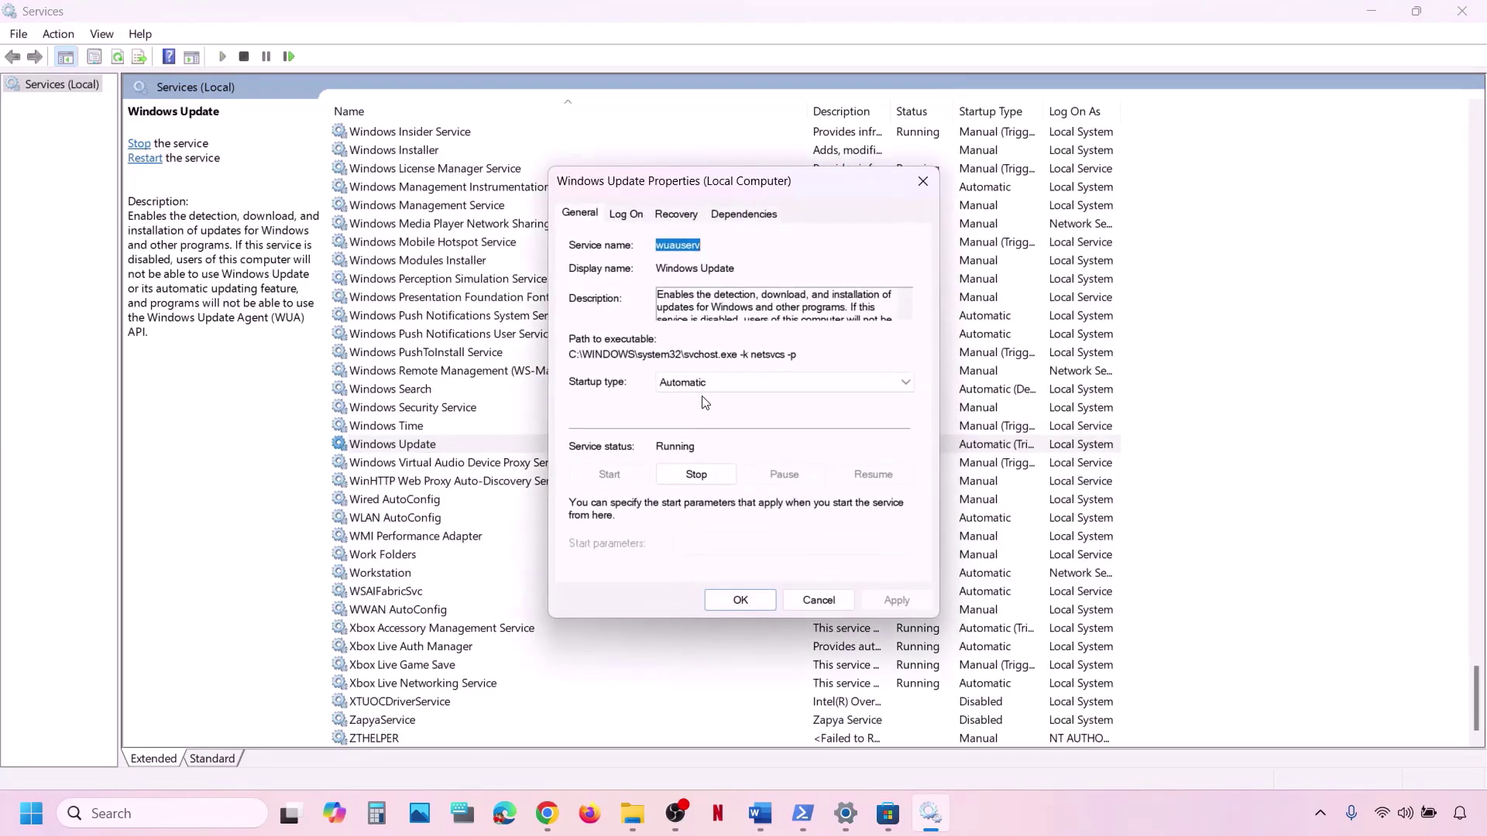
left_click(704, 387)
left_click(701, 413)
left_click(918, 601)
left_click(714, 595)
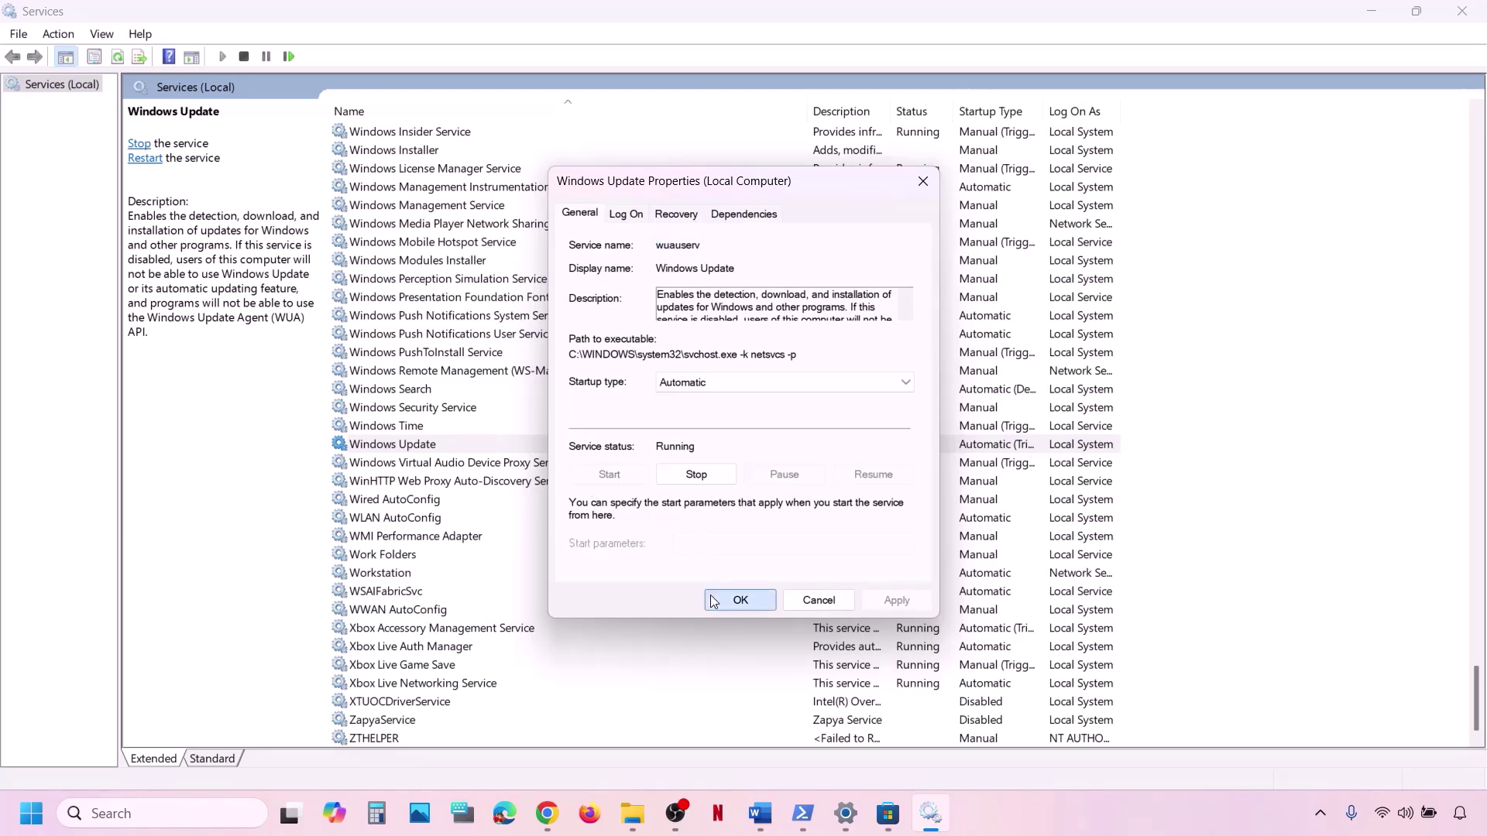
right_click(416, 447)
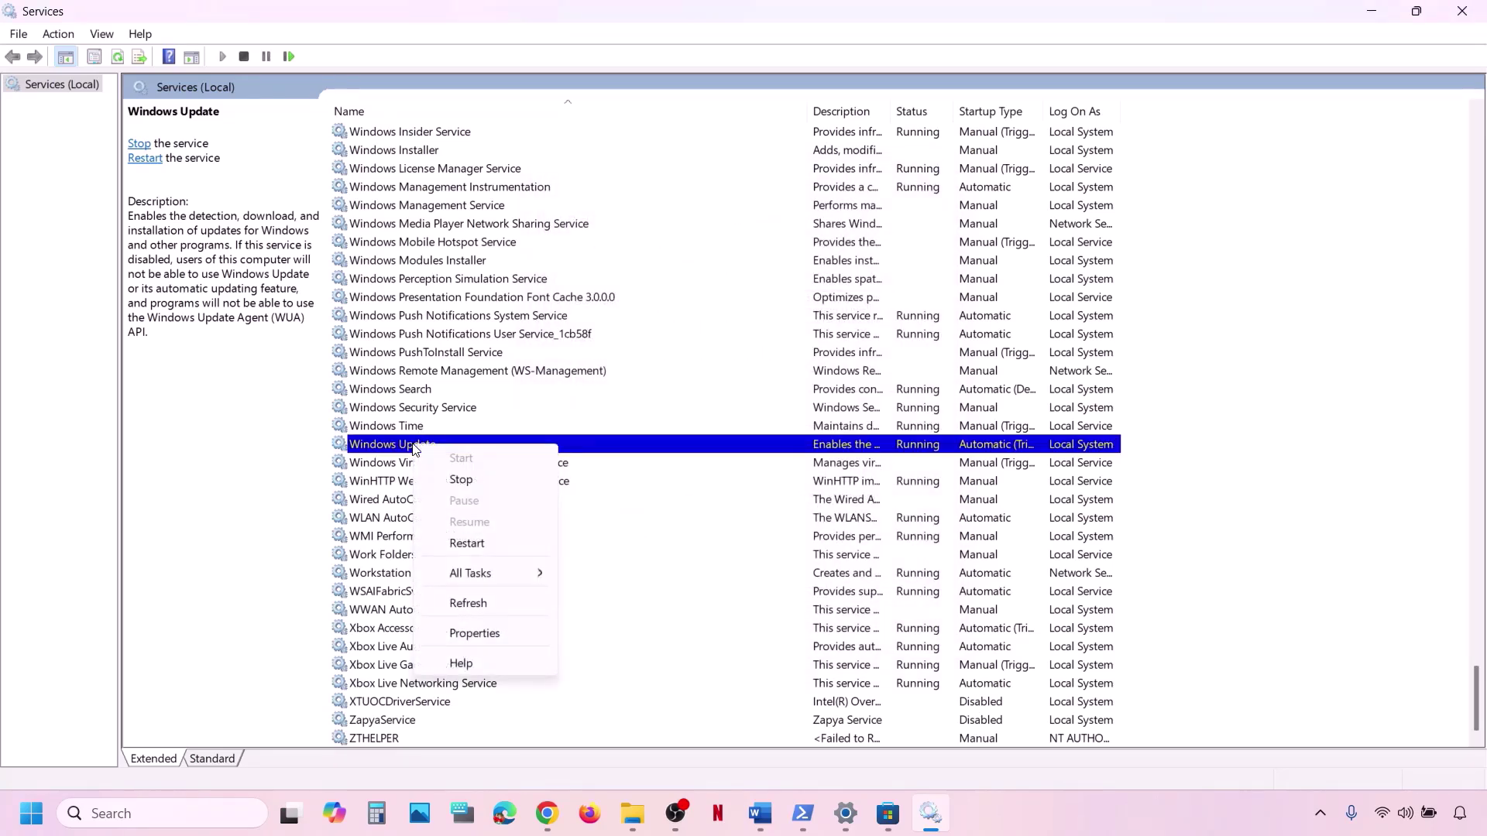
left_click(494, 543)
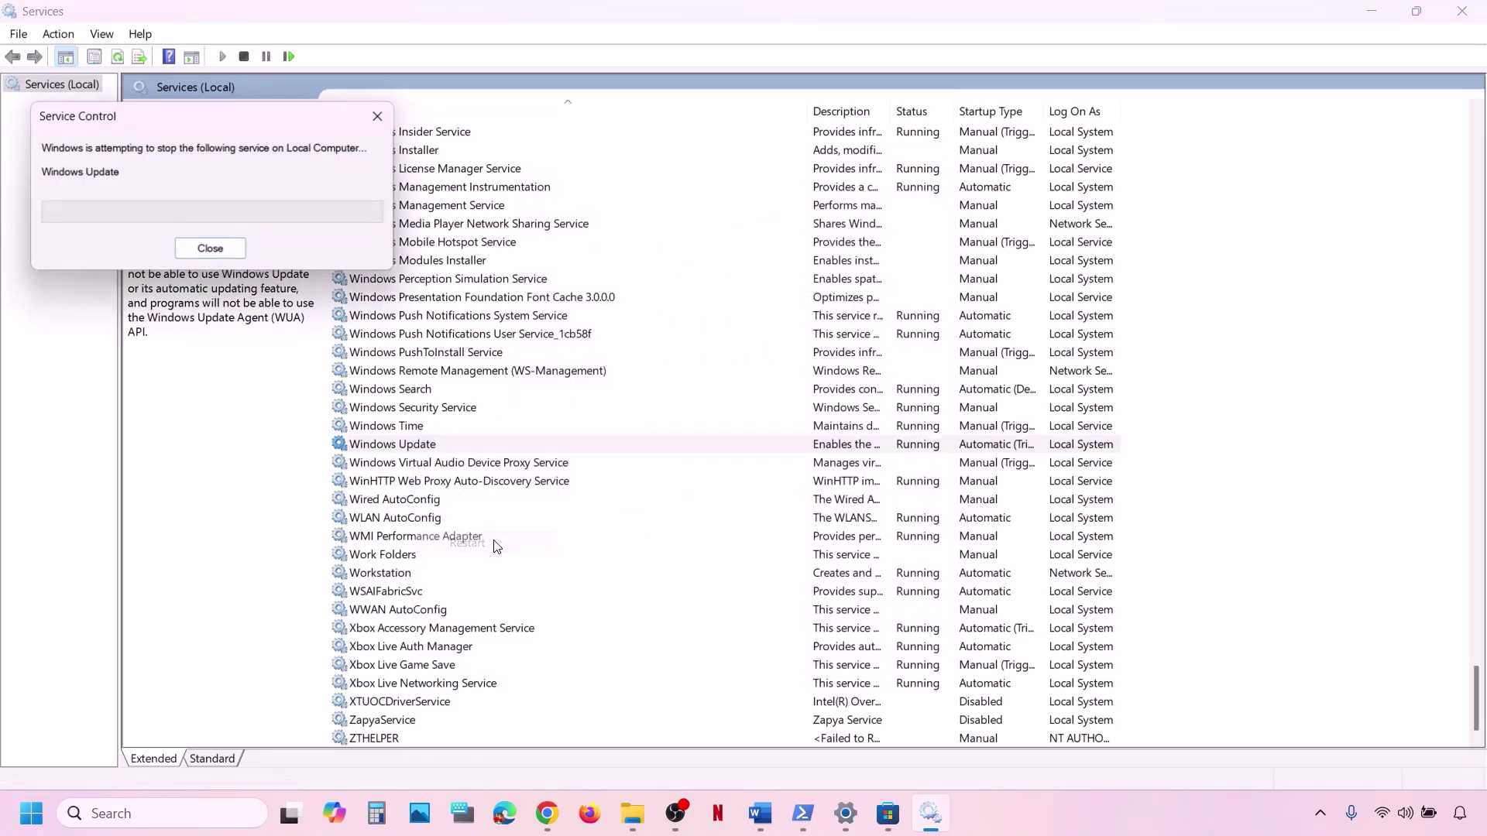
Set Microsoft Store Install Service to Automatic startup and restart it.
left_click(524, 389)
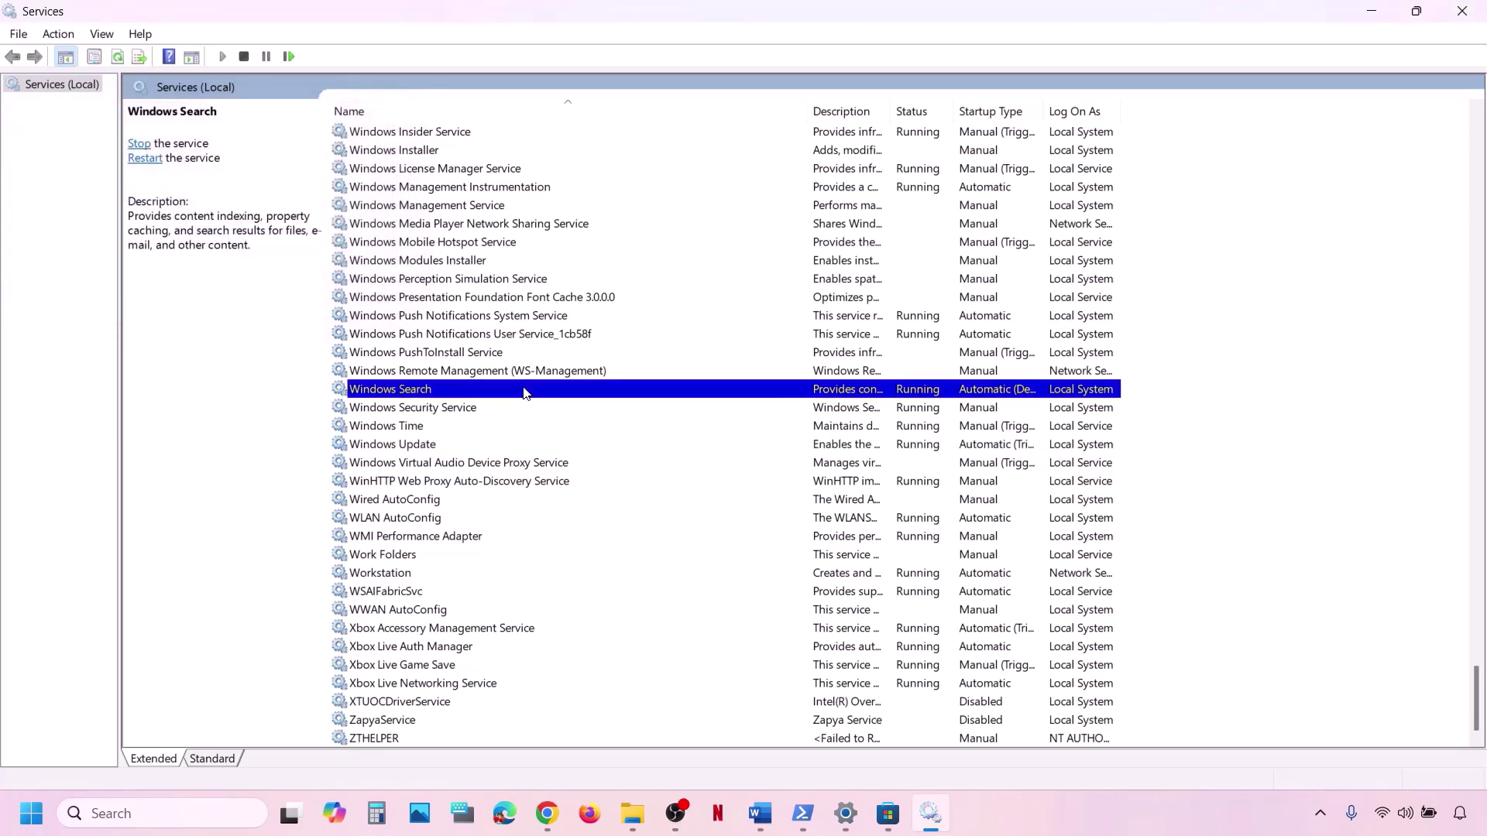
type("mi")
left_click(470, 408)
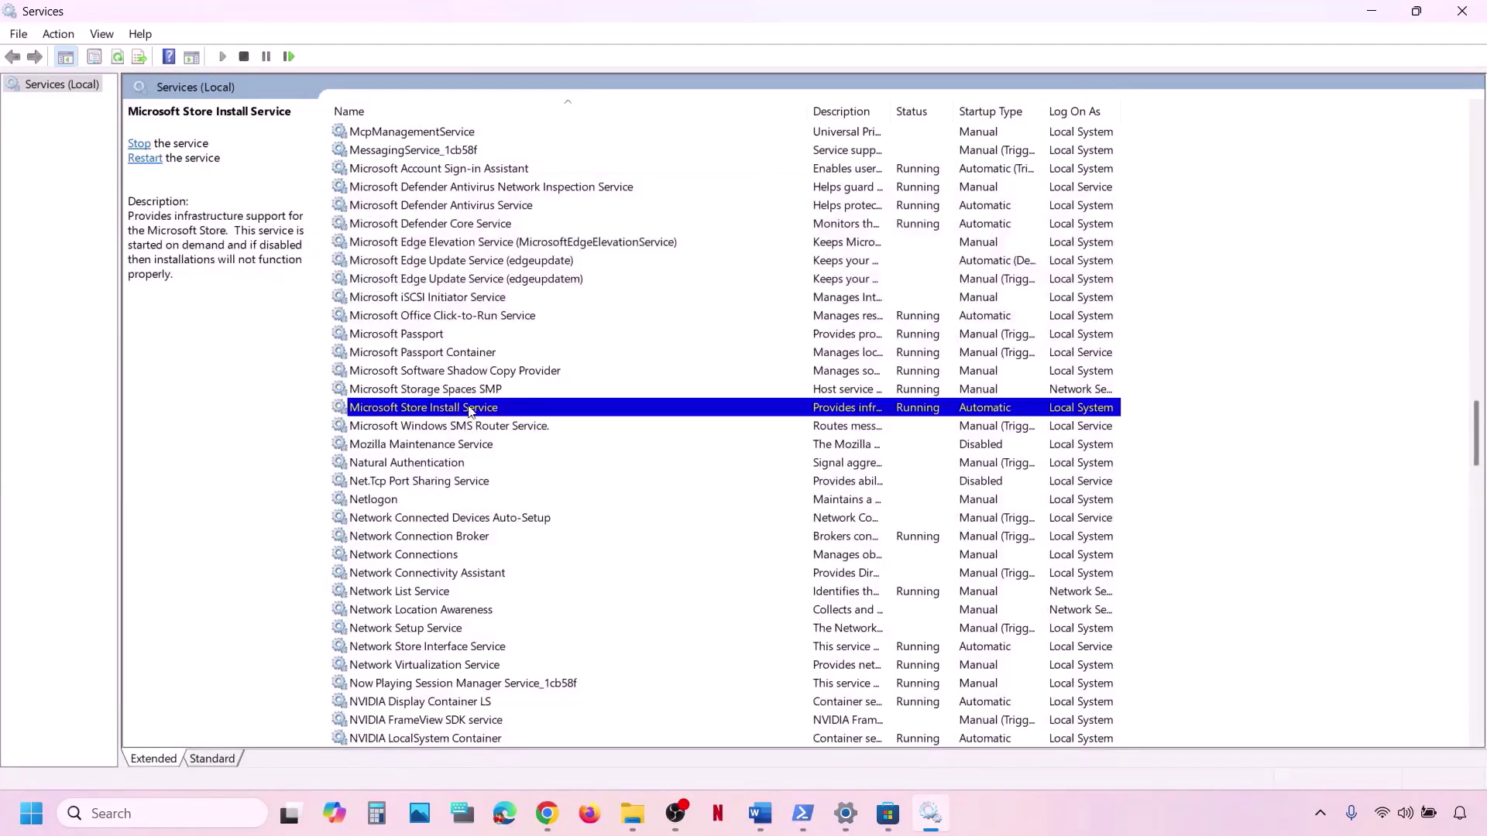
double_click(551, 413)
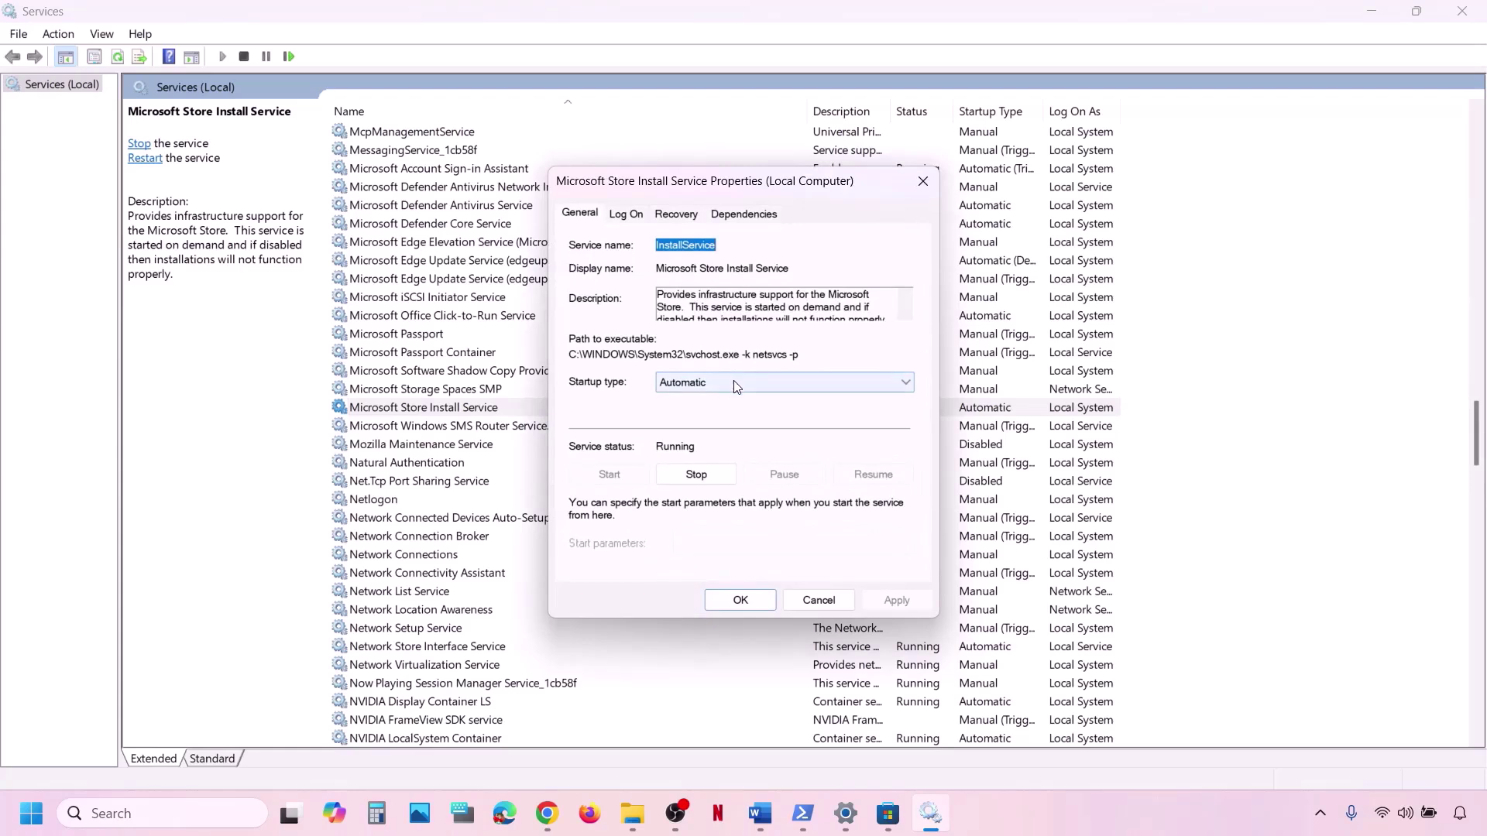
left_click(732, 382)
left_click(708, 413)
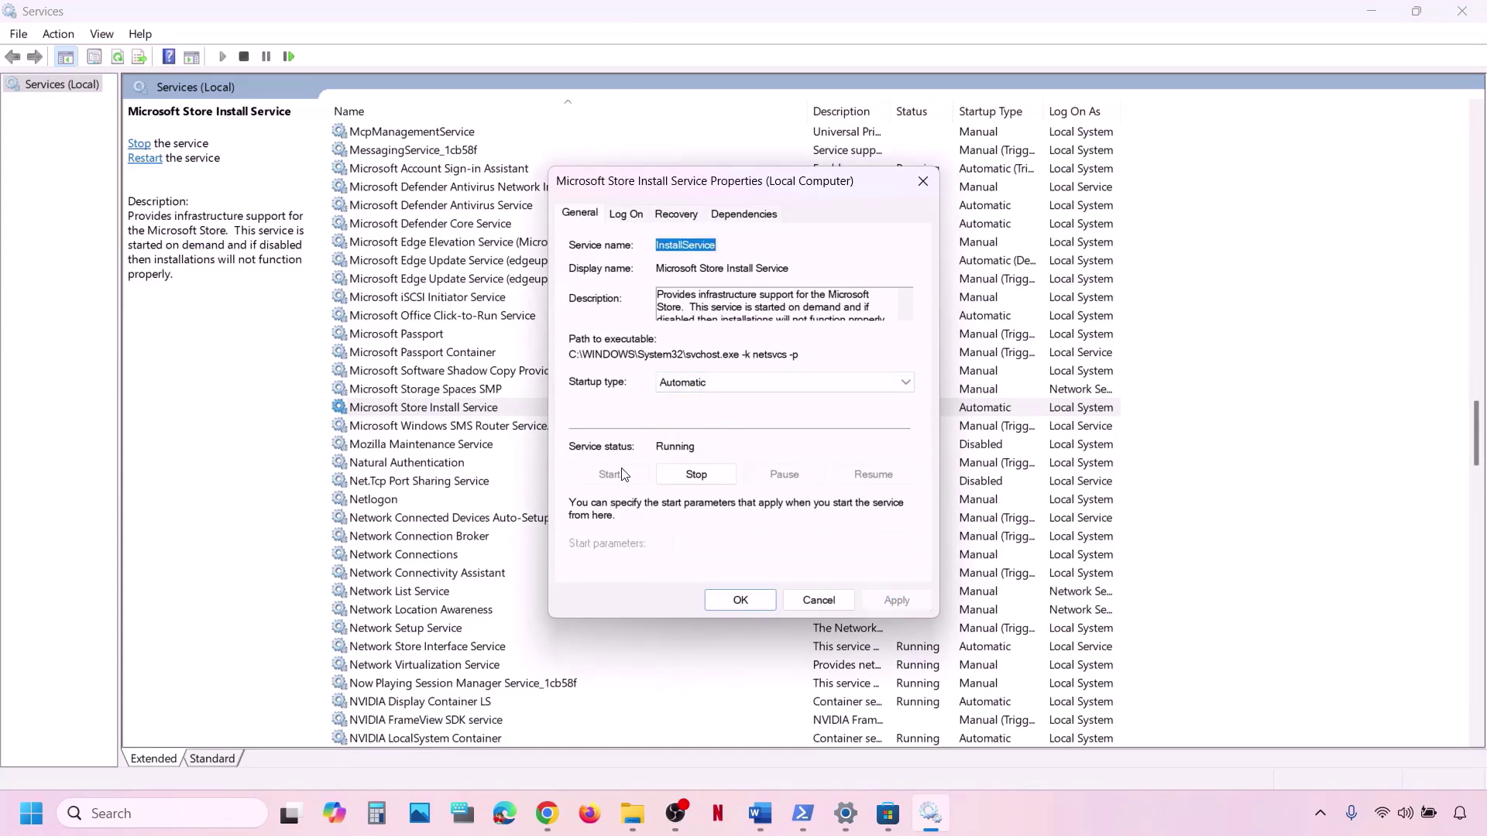
left_click(751, 600)
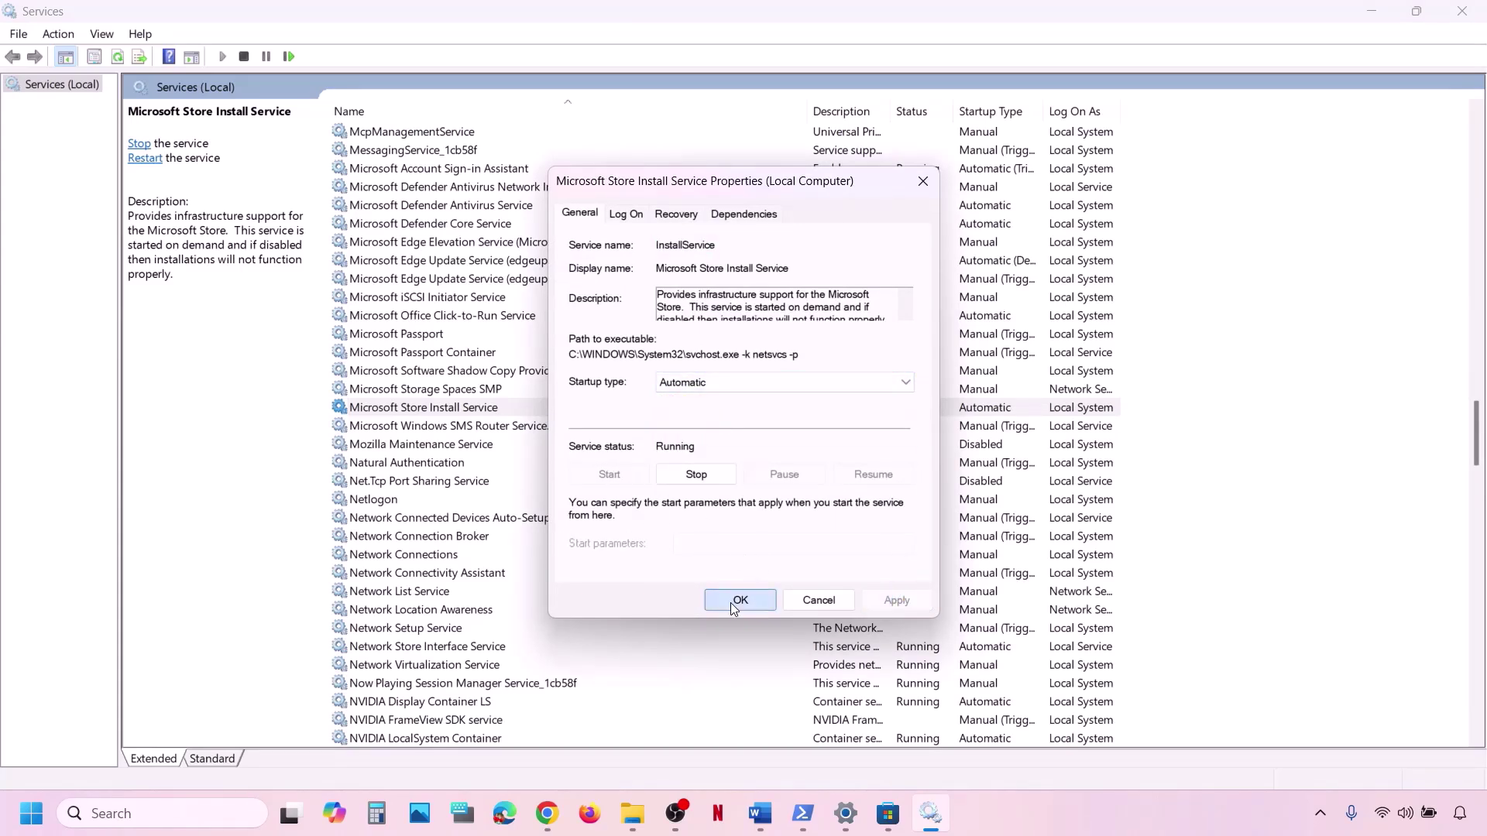
right_click(454, 416)
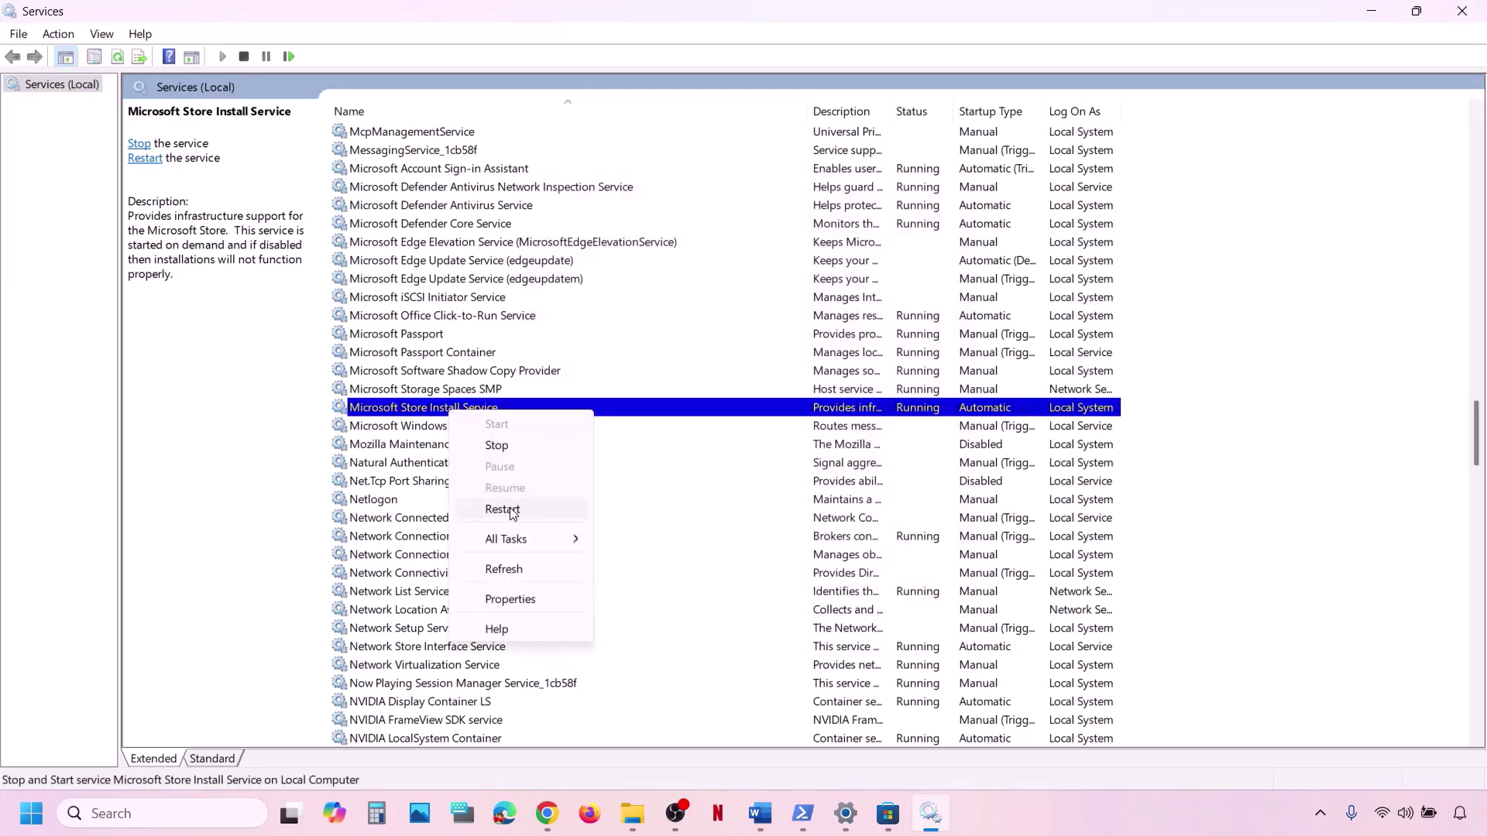
left_click(503, 509)
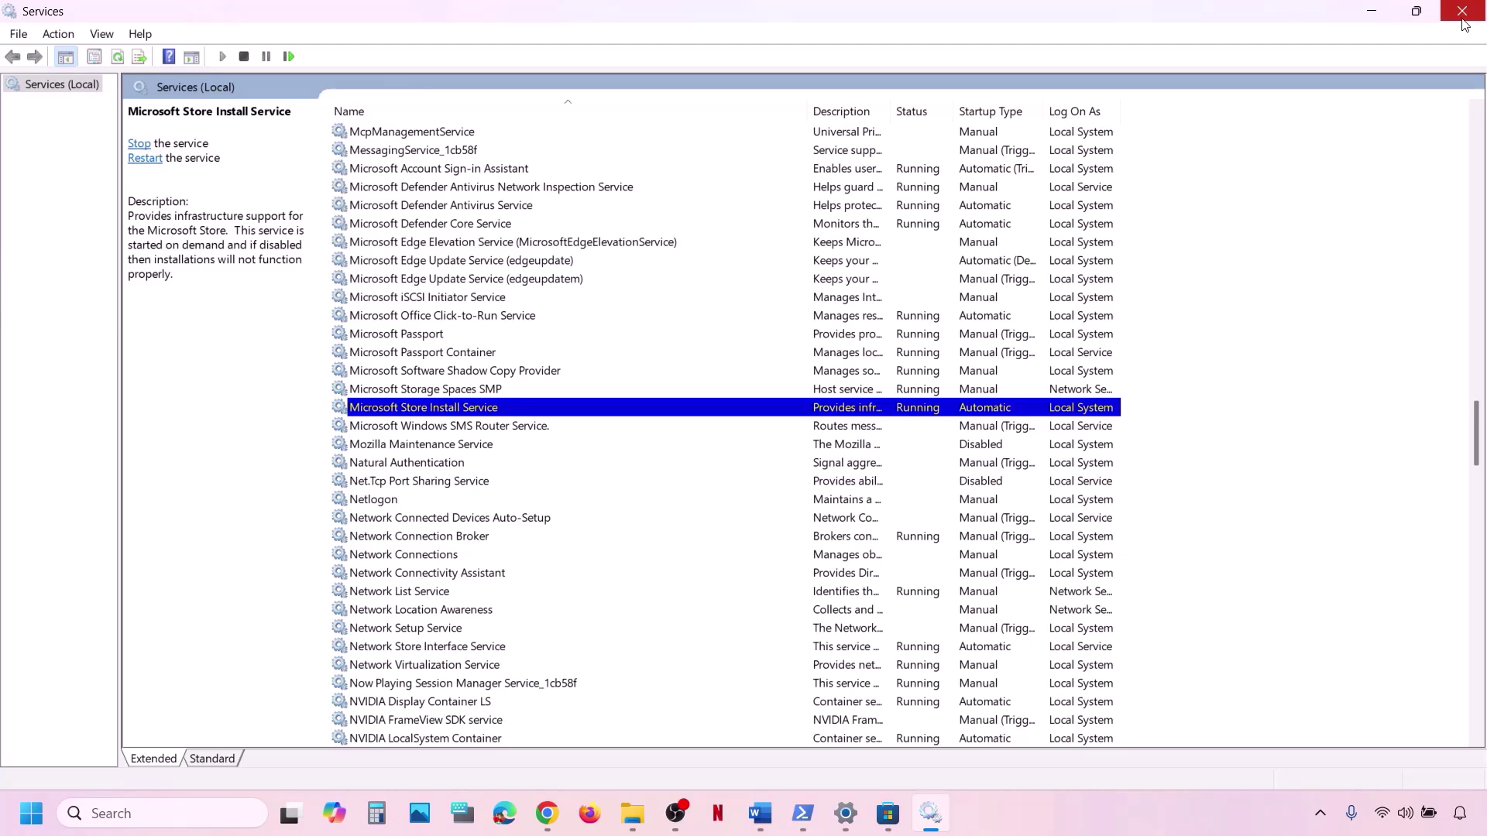
Close Services and start a check for updates on the Windows Update settings page.
left_click(1462, 12)
scroll(755, 521, "down", 3)
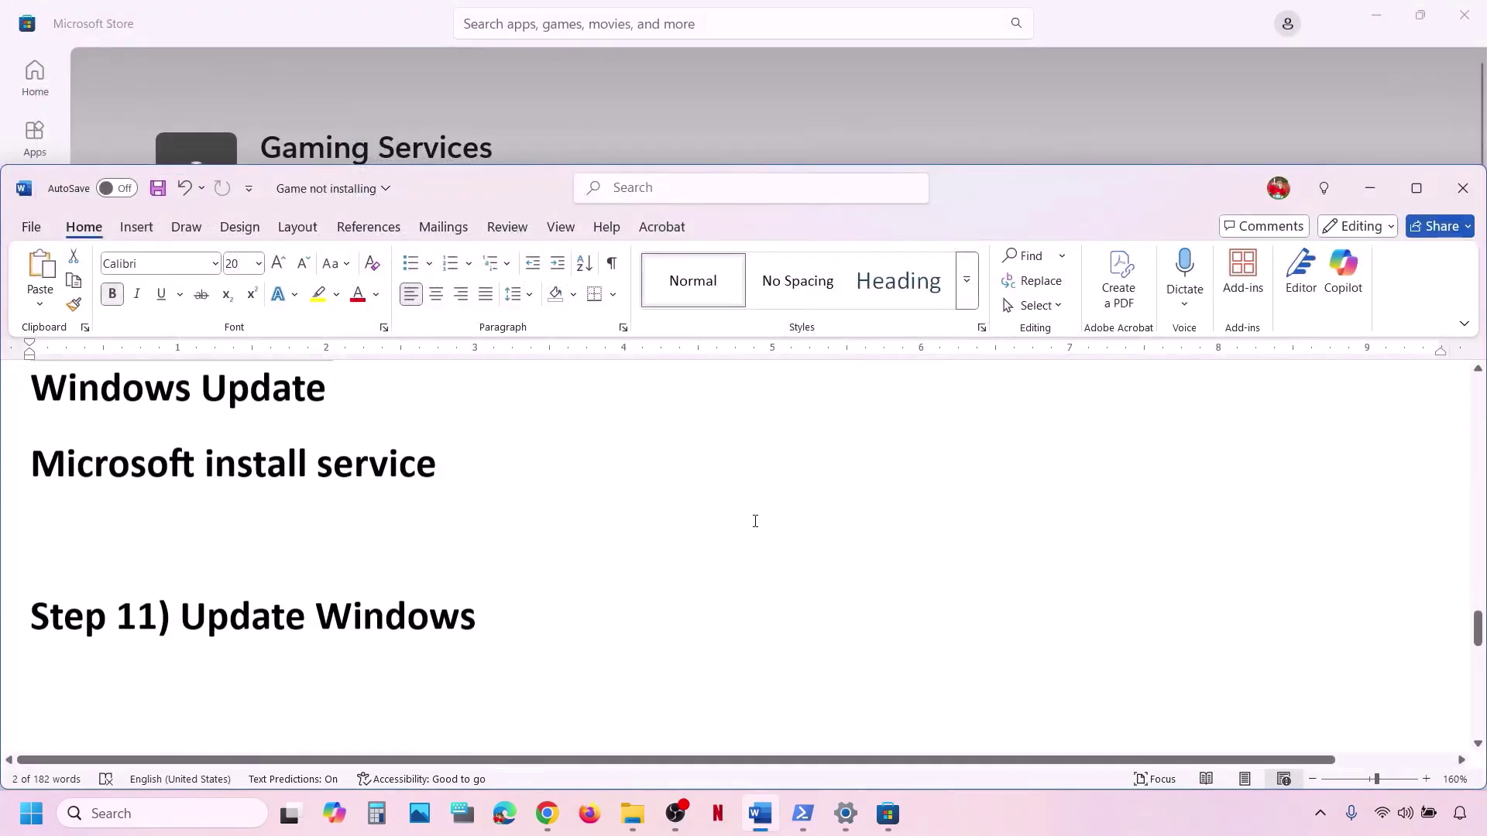
scroll(755, 521, "down", 1)
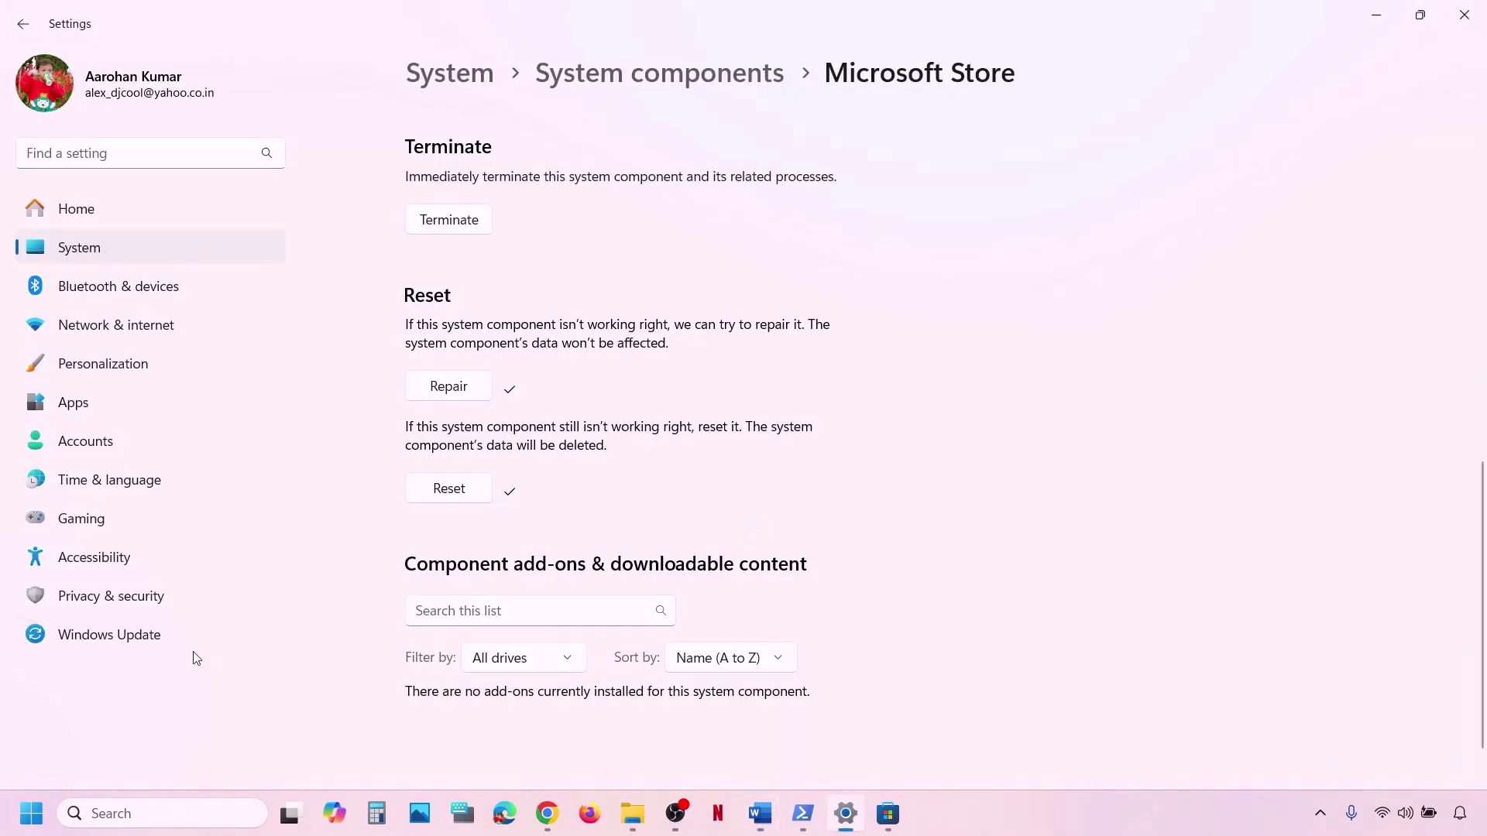
left_click(165, 643)
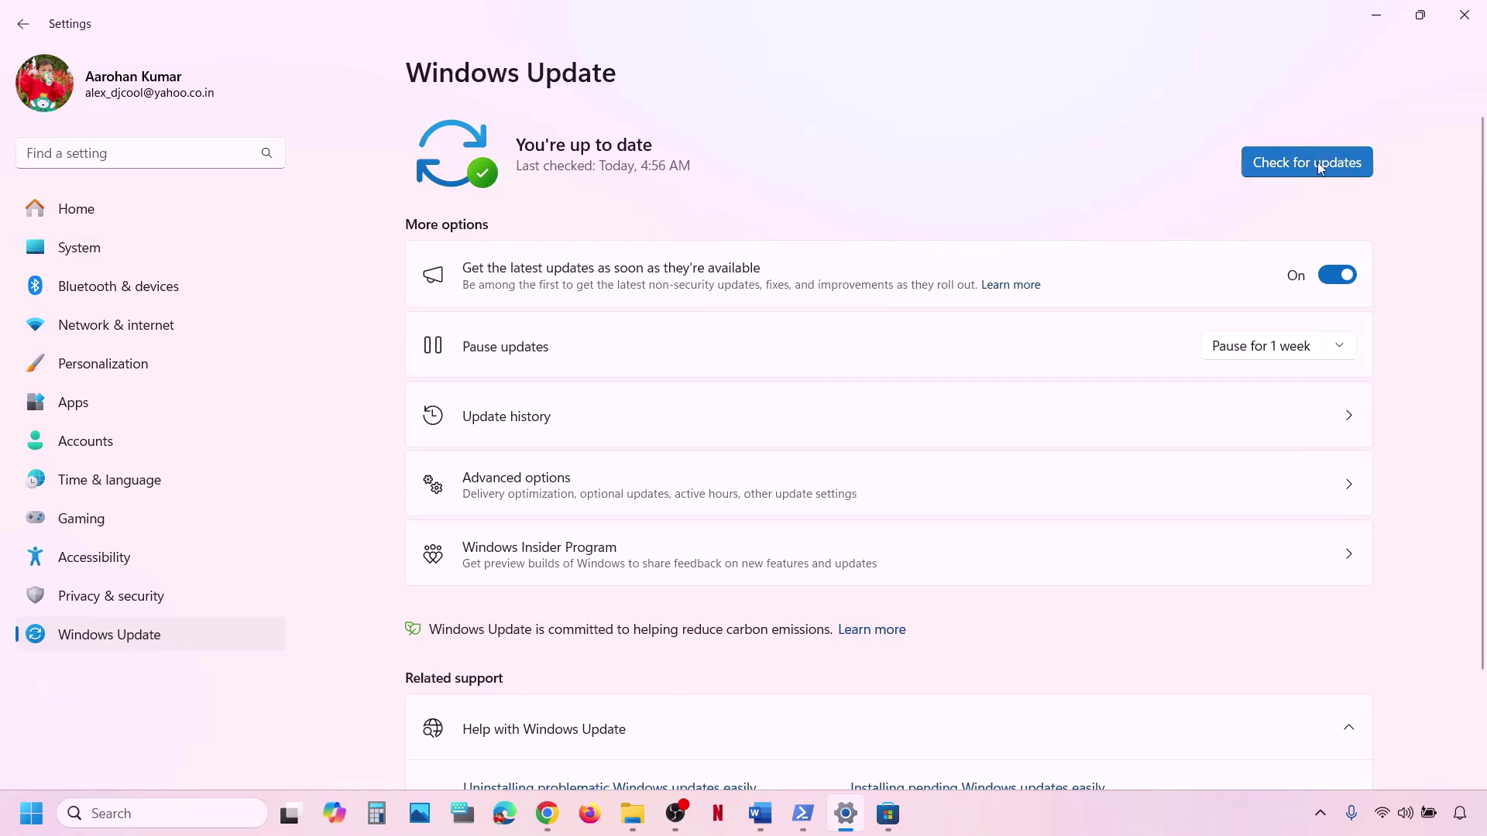
left_click(1317, 161)
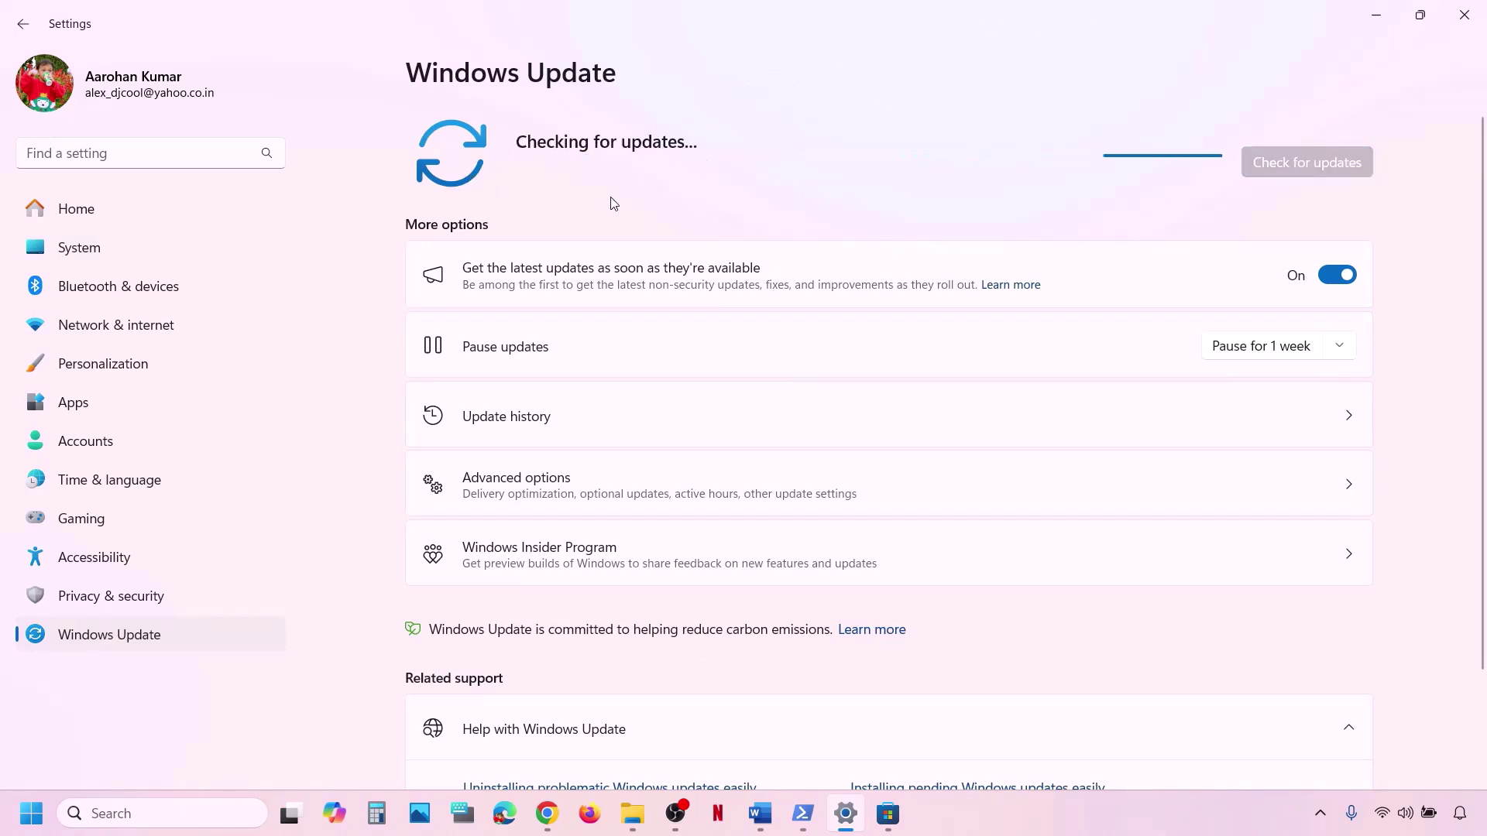
Glance at the Start menu's power choices, then return to the Word notes at Step 12.
left_click(31, 814)
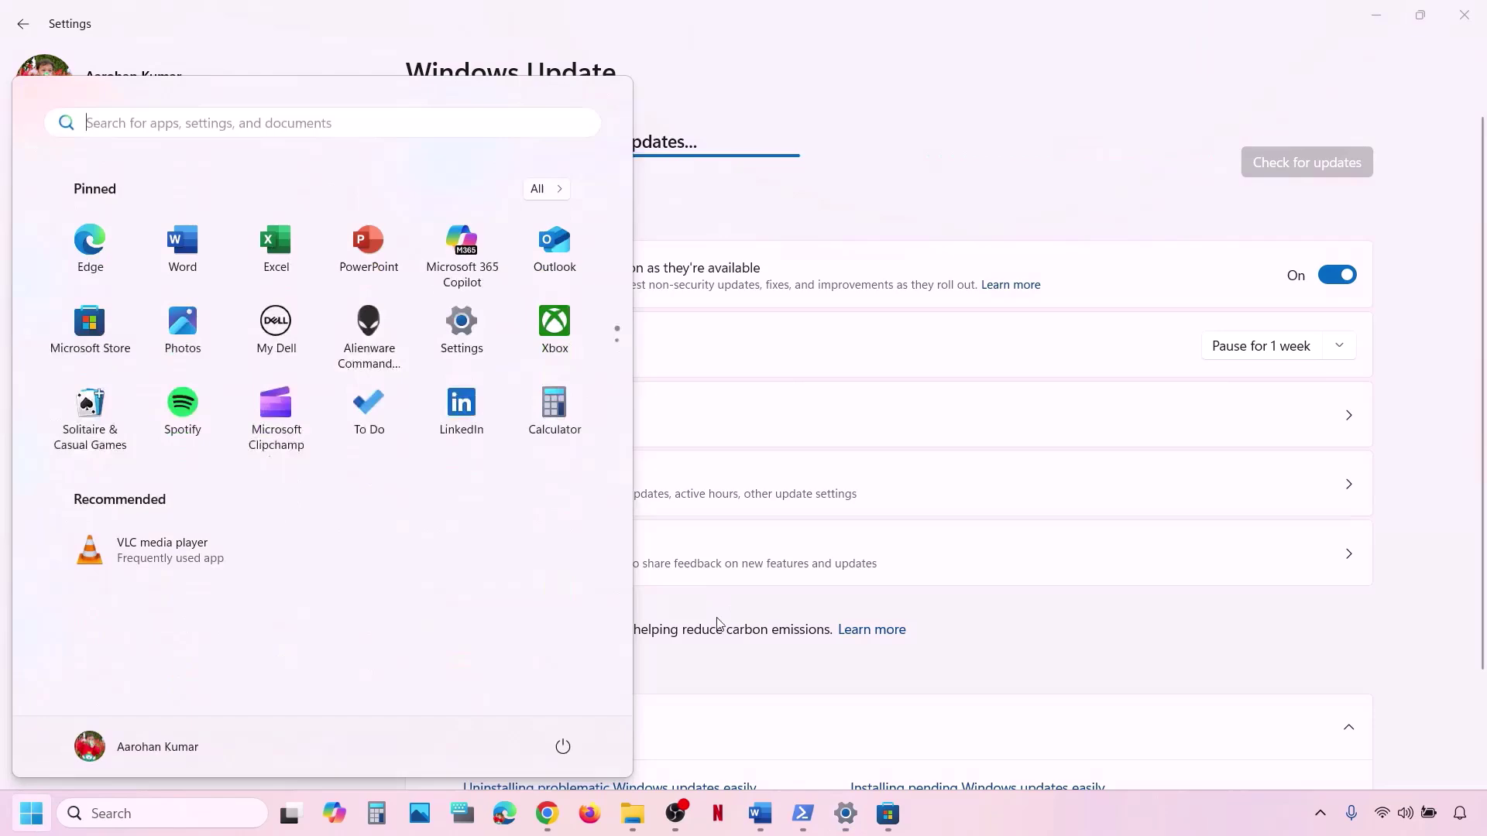
left_click(563, 748)
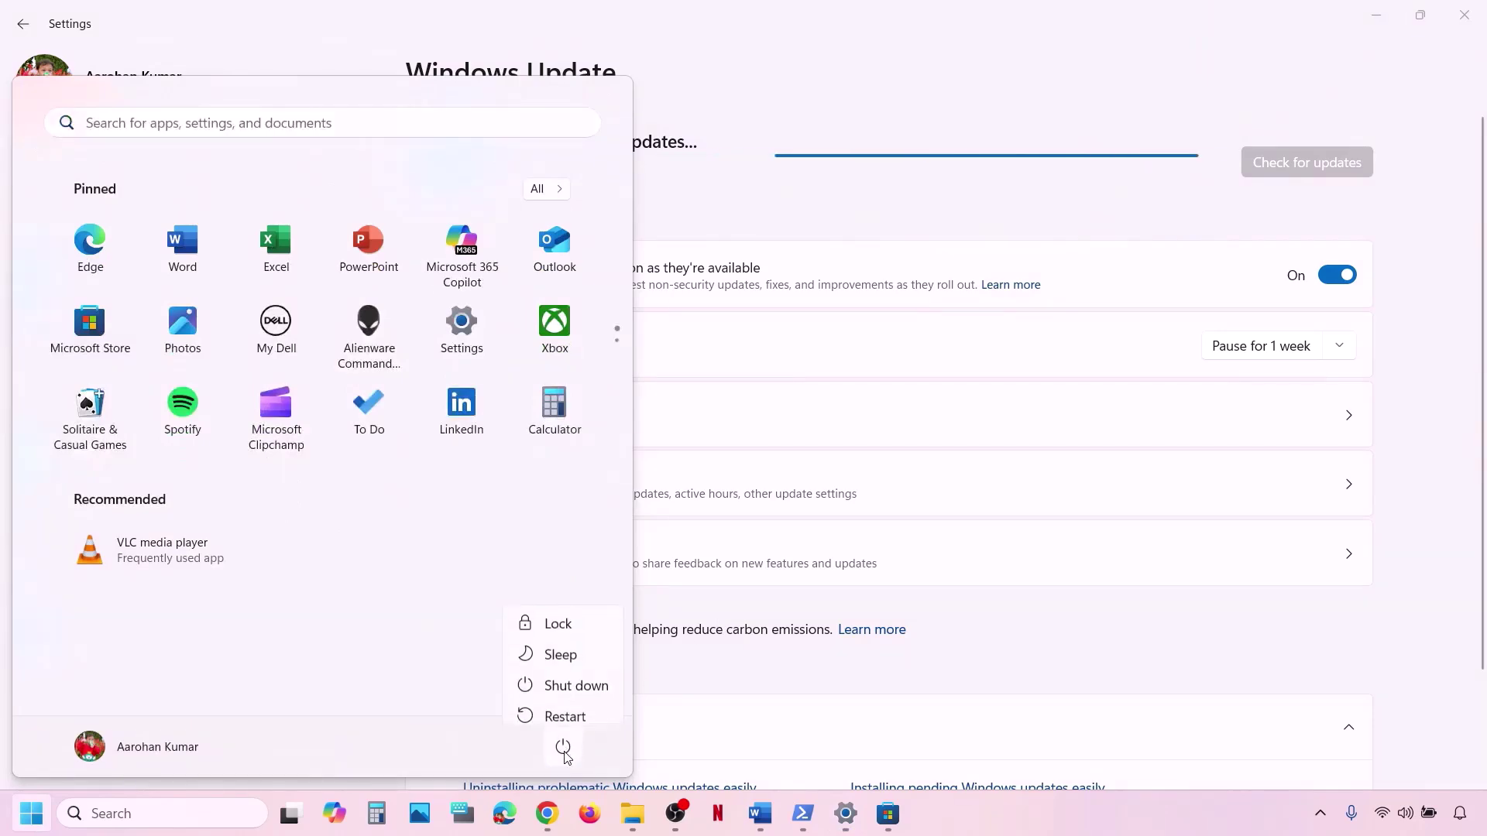
left_click(760, 813)
scroll(573, 581, "down", 2)
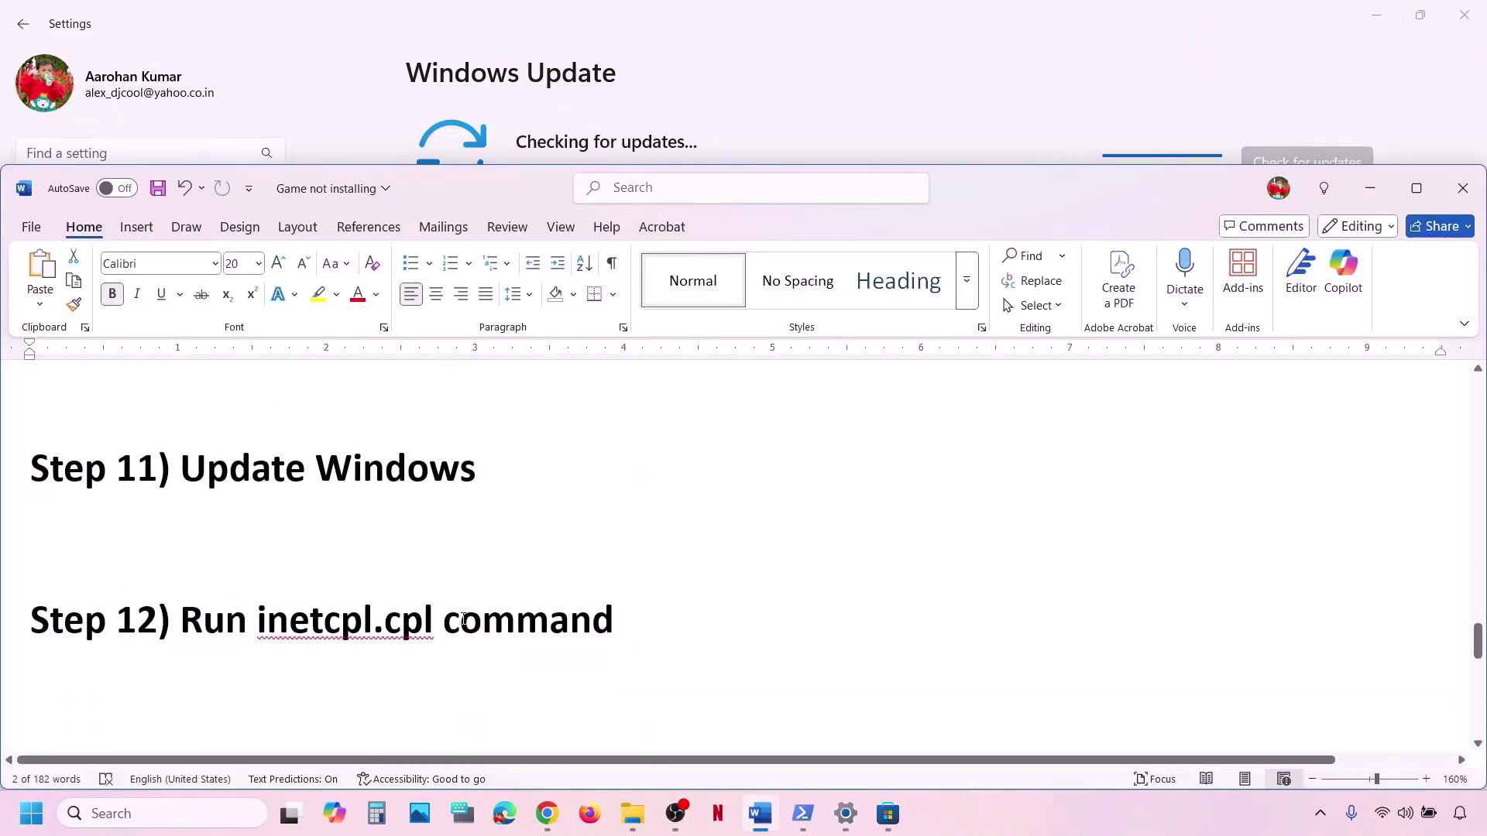
Launch Internet Properties by searching 'inetcpl.cpl' and scroll its Advanced tab to the TLS options.
double_click(279, 631)
key("ctrl+c")
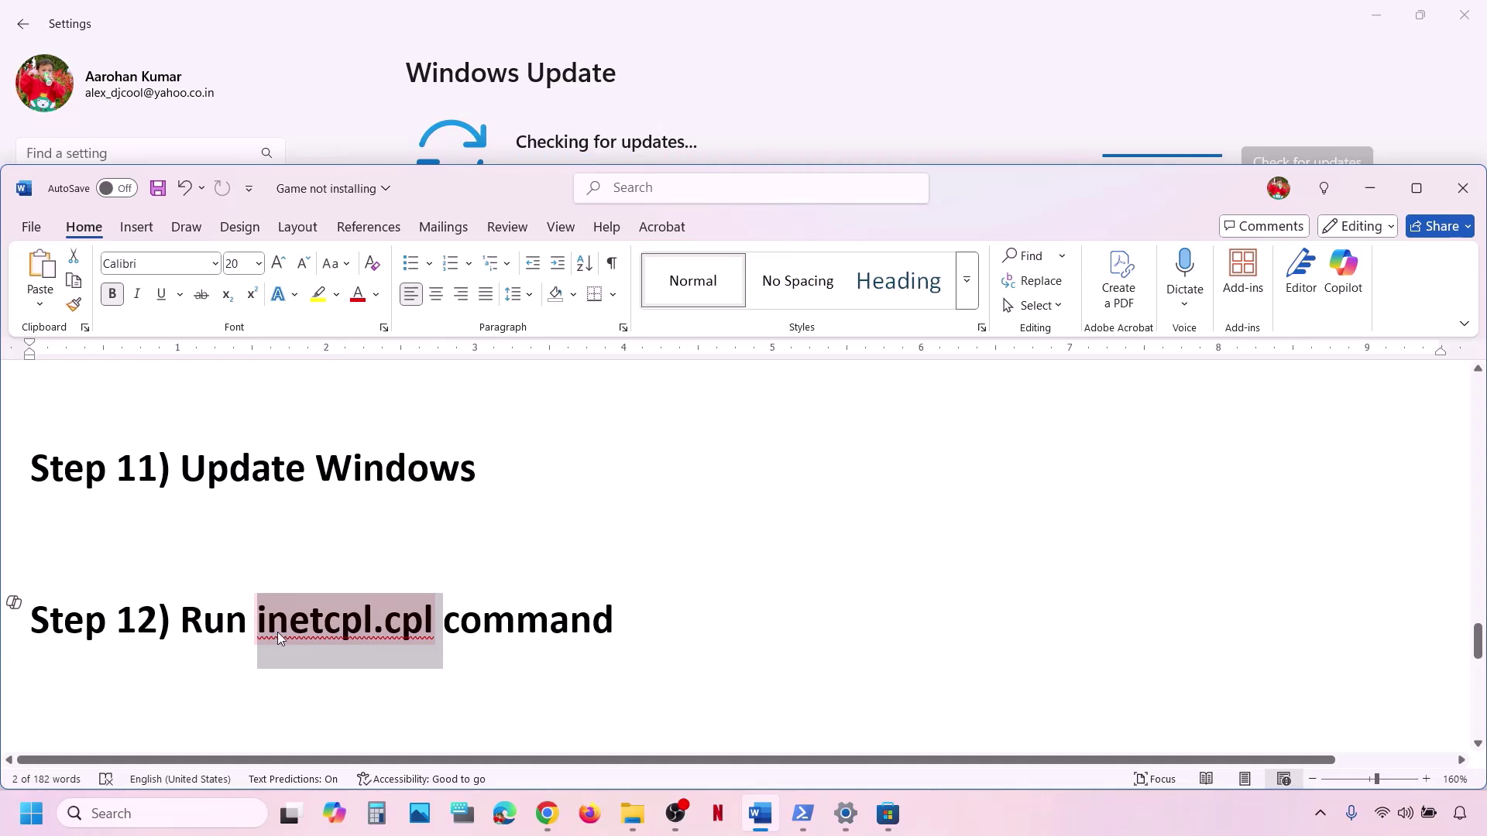
left_click(186, 813)
key("ctrl+v")
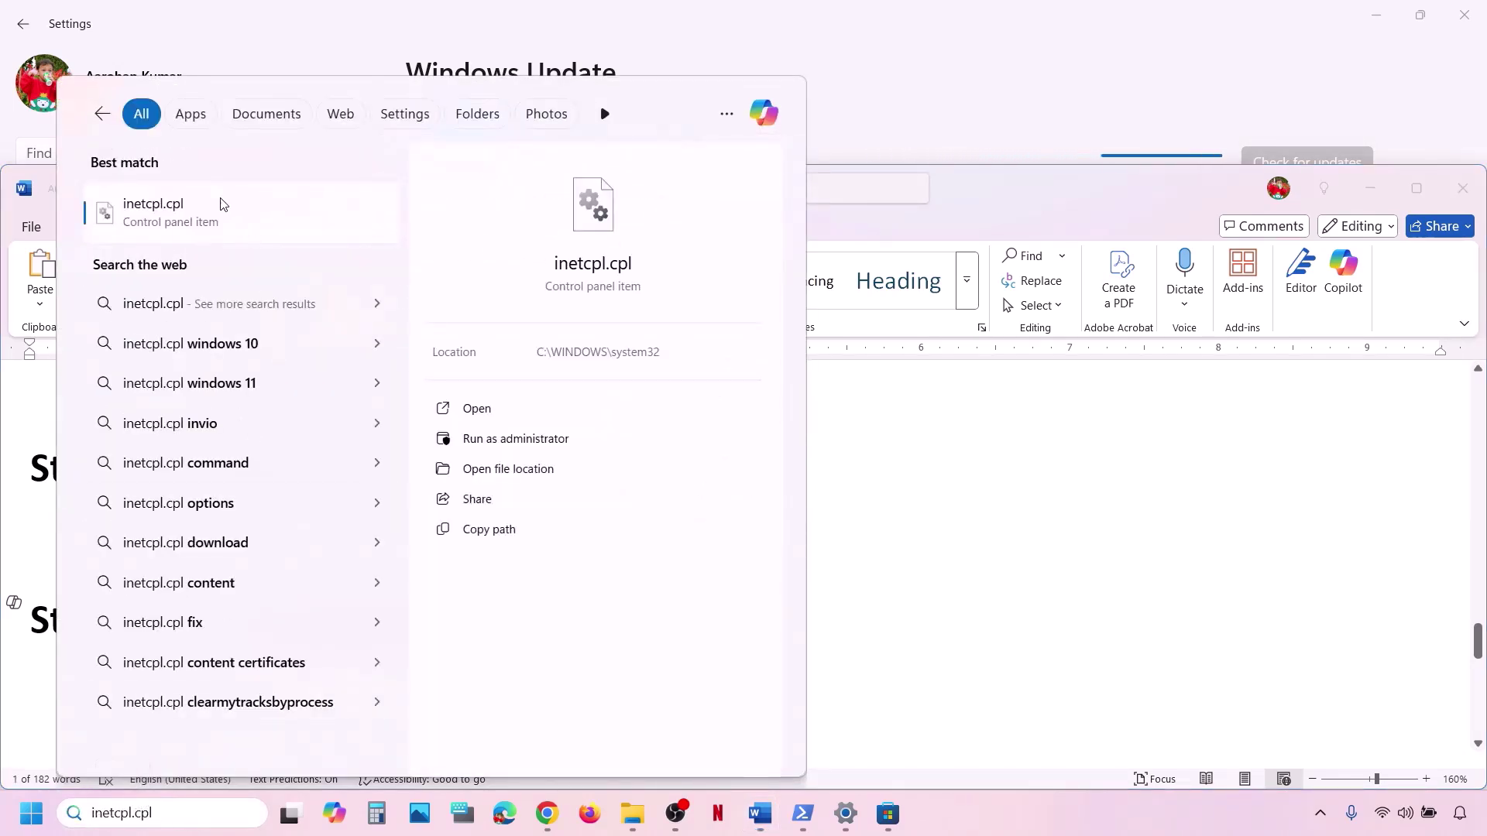
left_click(221, 218)
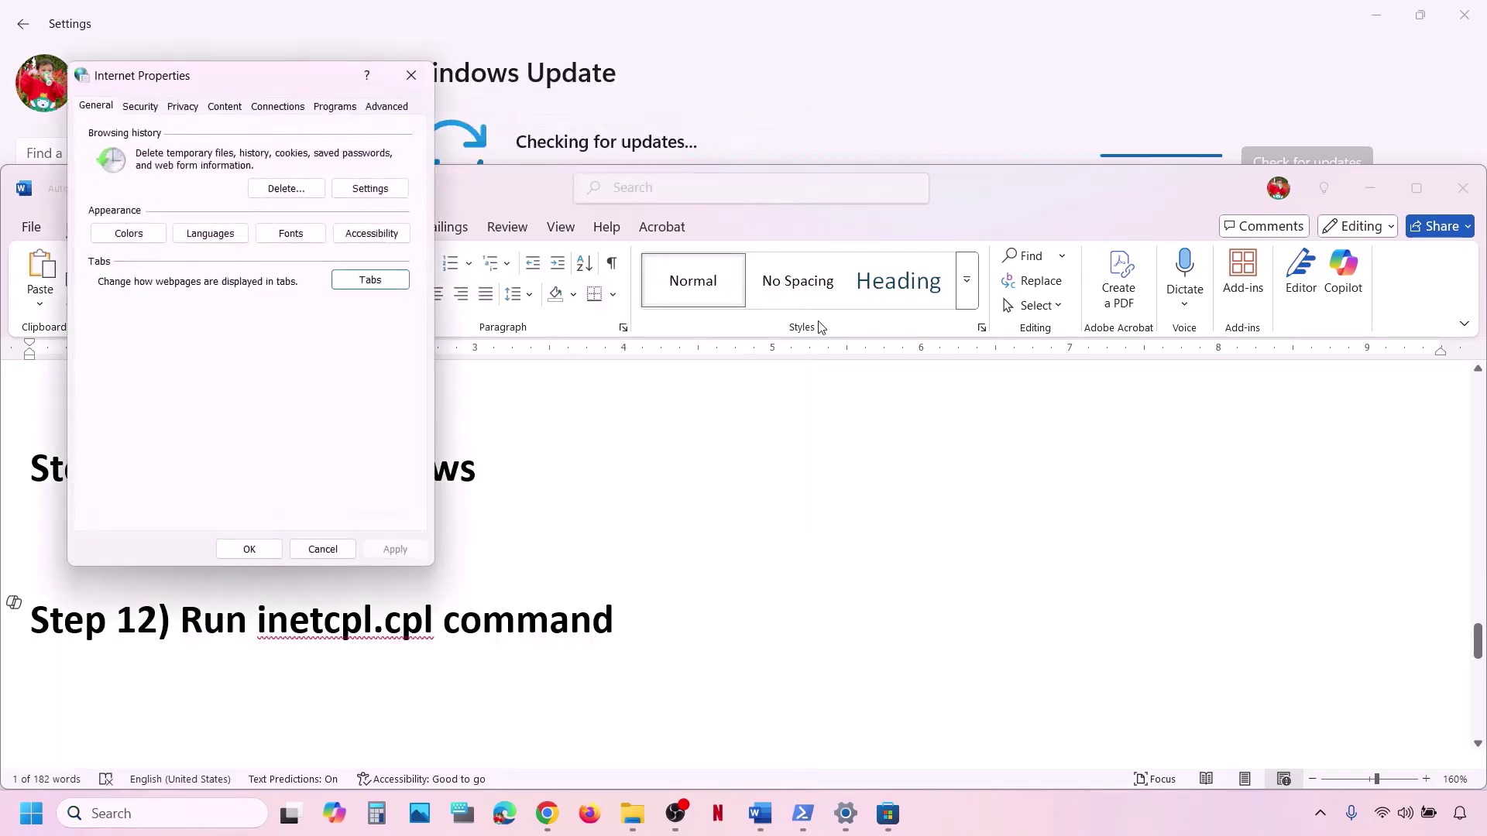
left_click(381, 110)
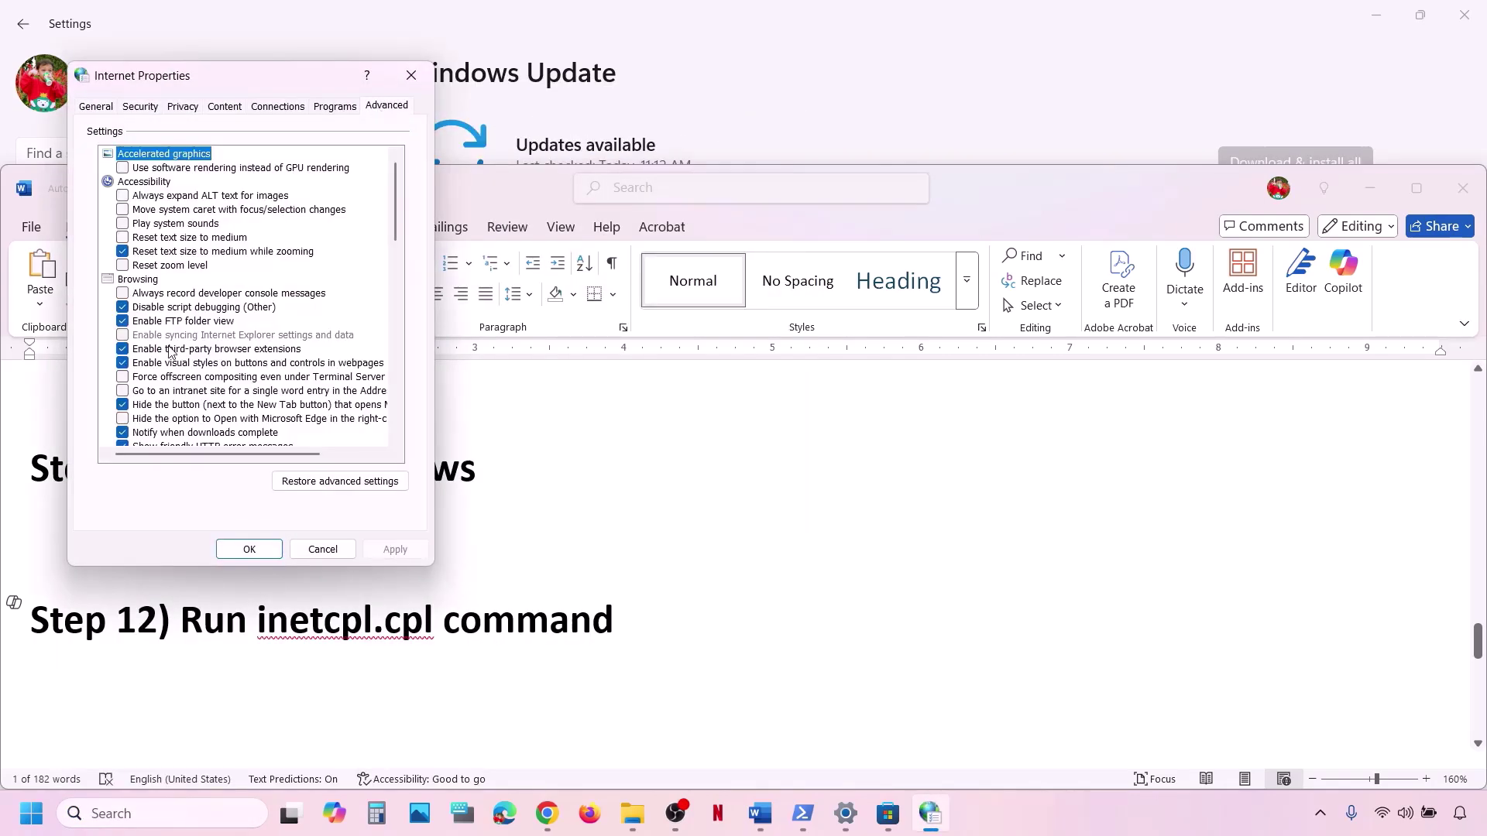
scroll(171, 352, "down", 10)
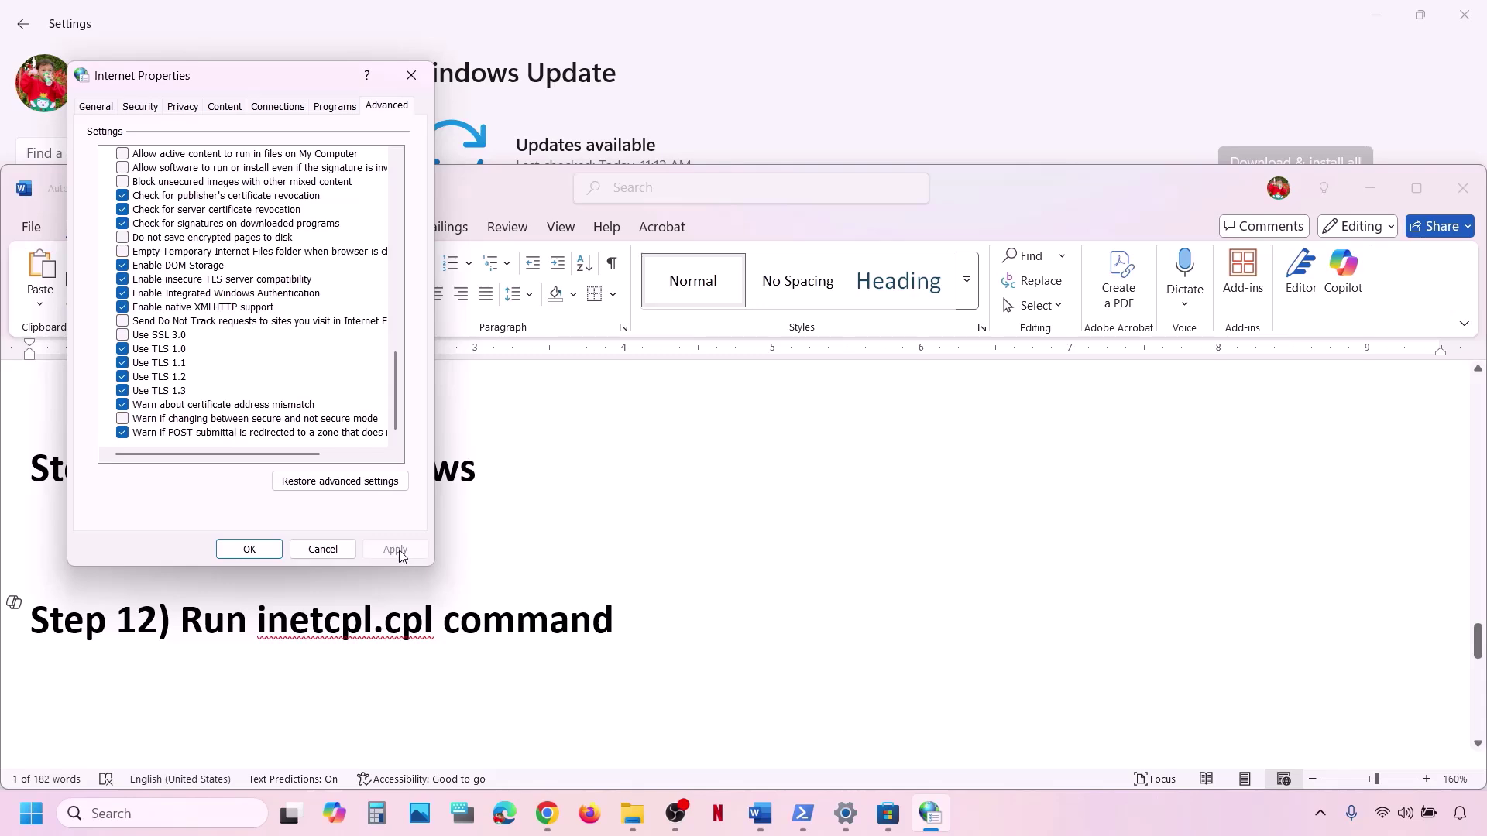
Close Internet Properties with OK, highlight the Step 13 install-to-another-drive note, and return to Settings.
left_click(249, 551)
scroll(473, 585, "down", 3)
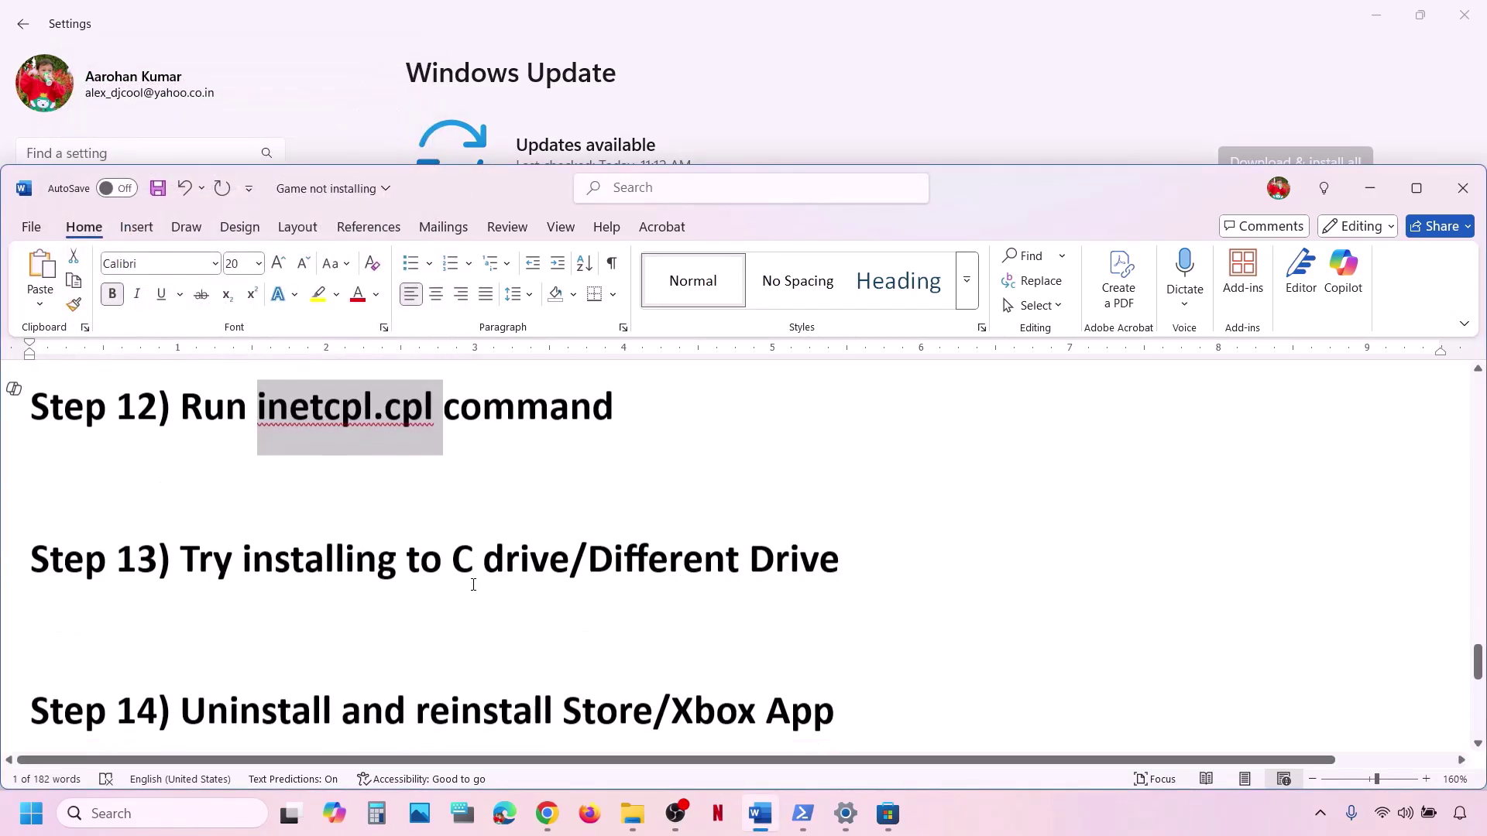
scroll(474, 585, "up", 1)
left_click_drag(307, 611, 864, 590)
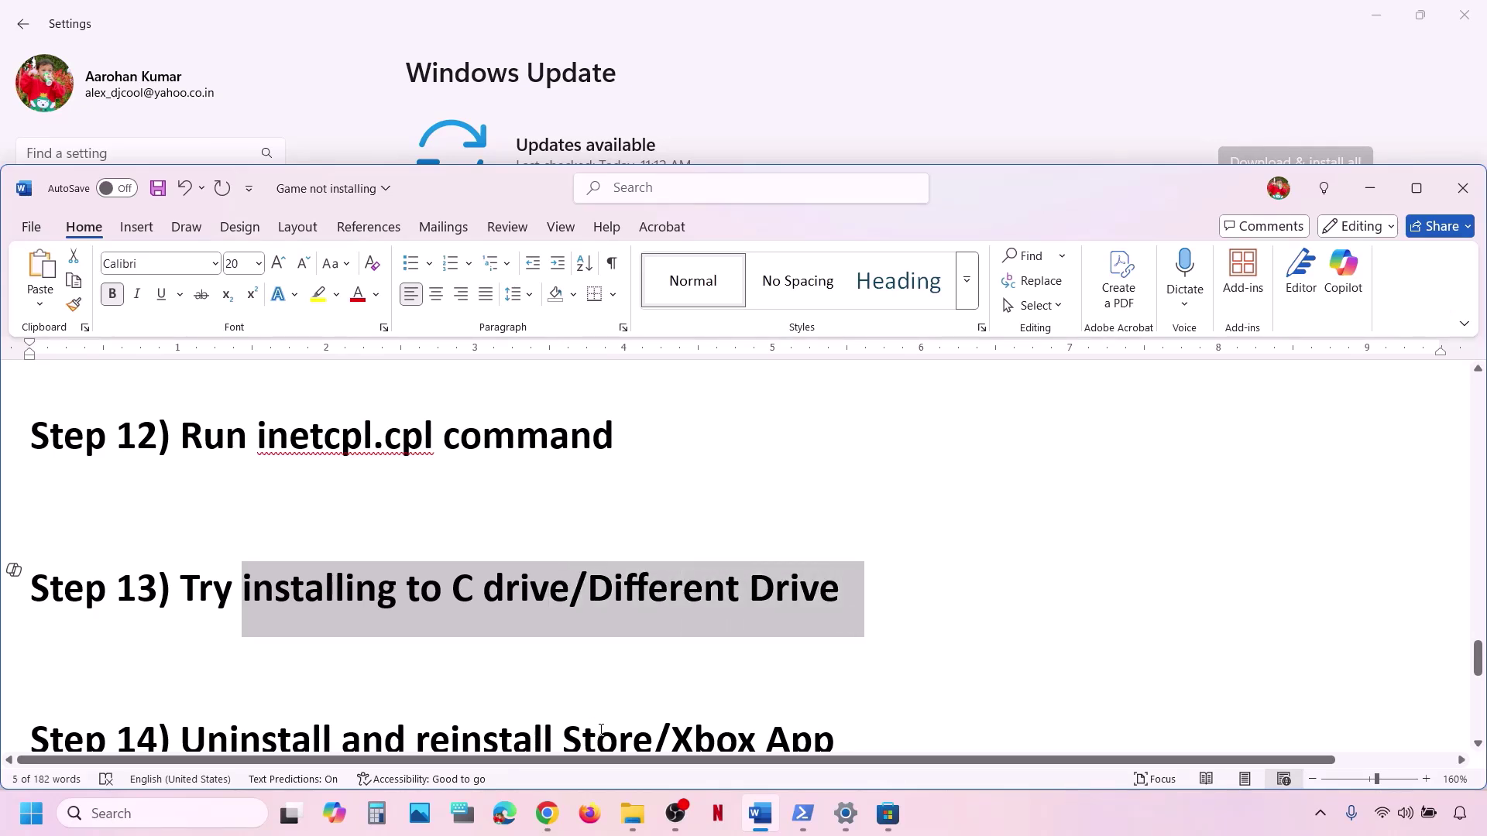
key("alt+Tab")
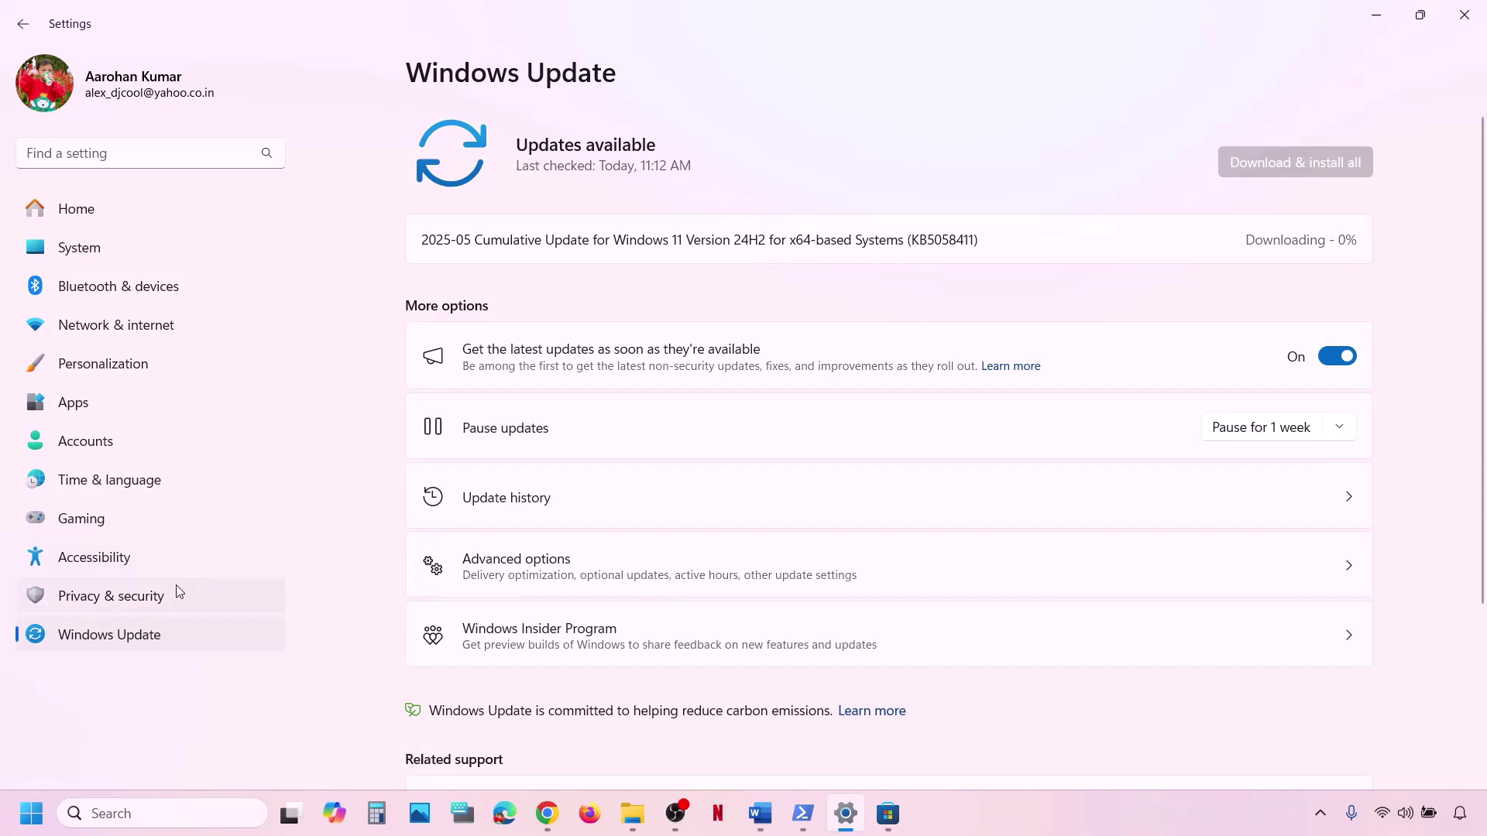
Go to System > Storage > Advanced storage settings > Where new content is saved.
left_click(93, 244)
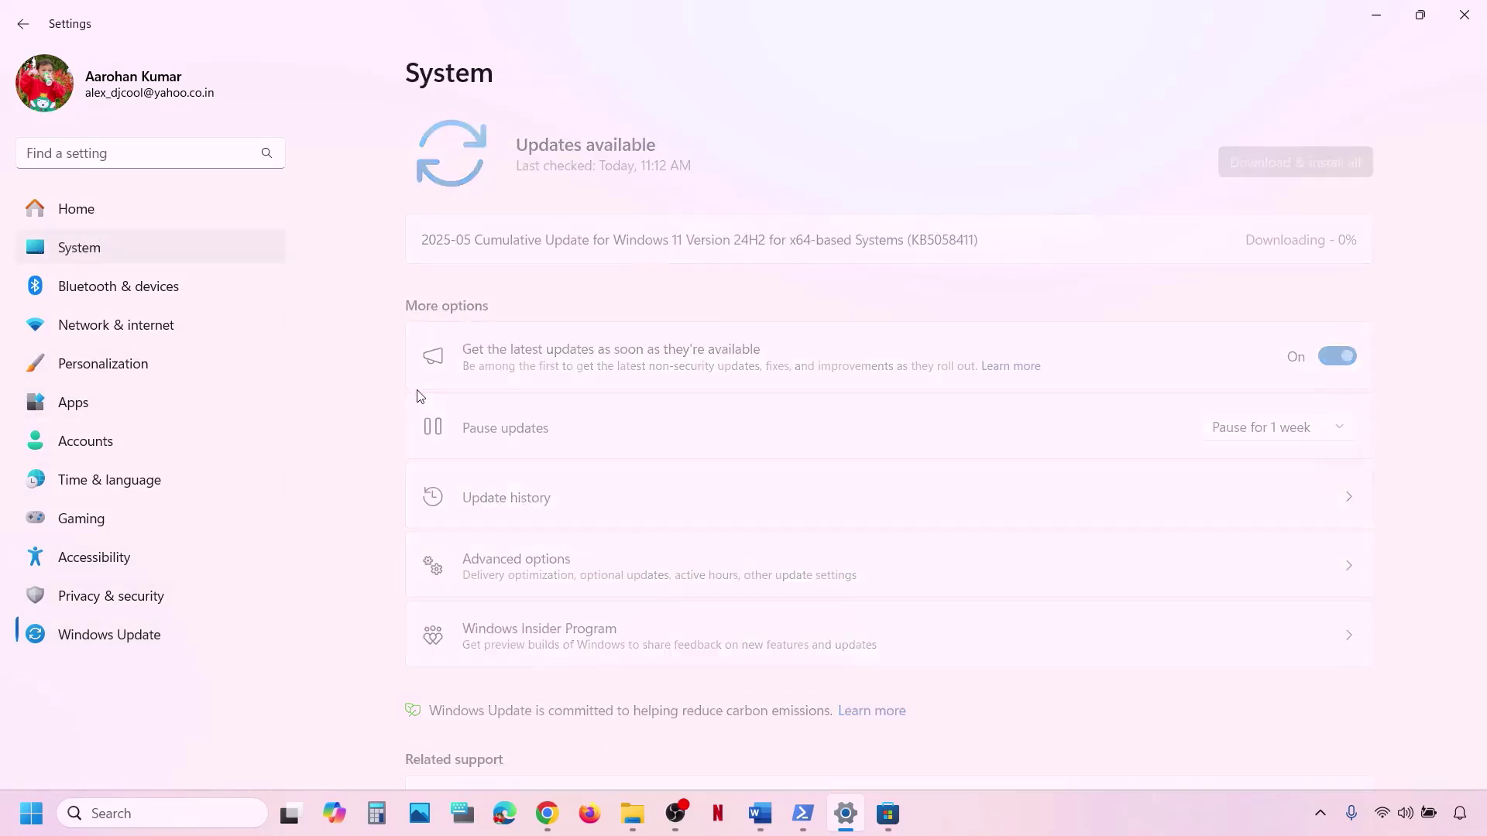
scroll(517, 543, "down", 2)
left_click(534, 418)
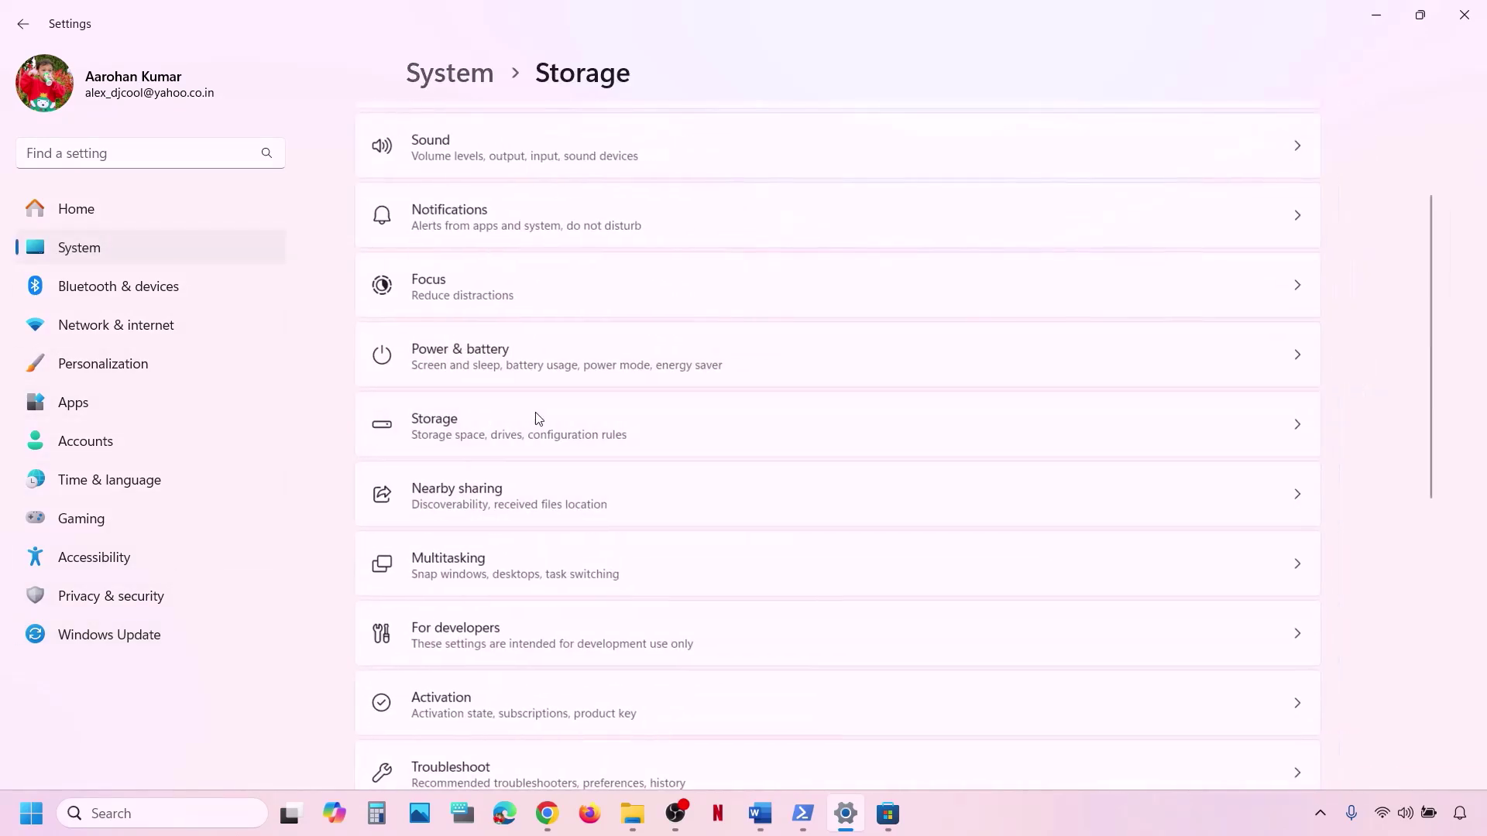
scroll(640, 569, "down", 4)
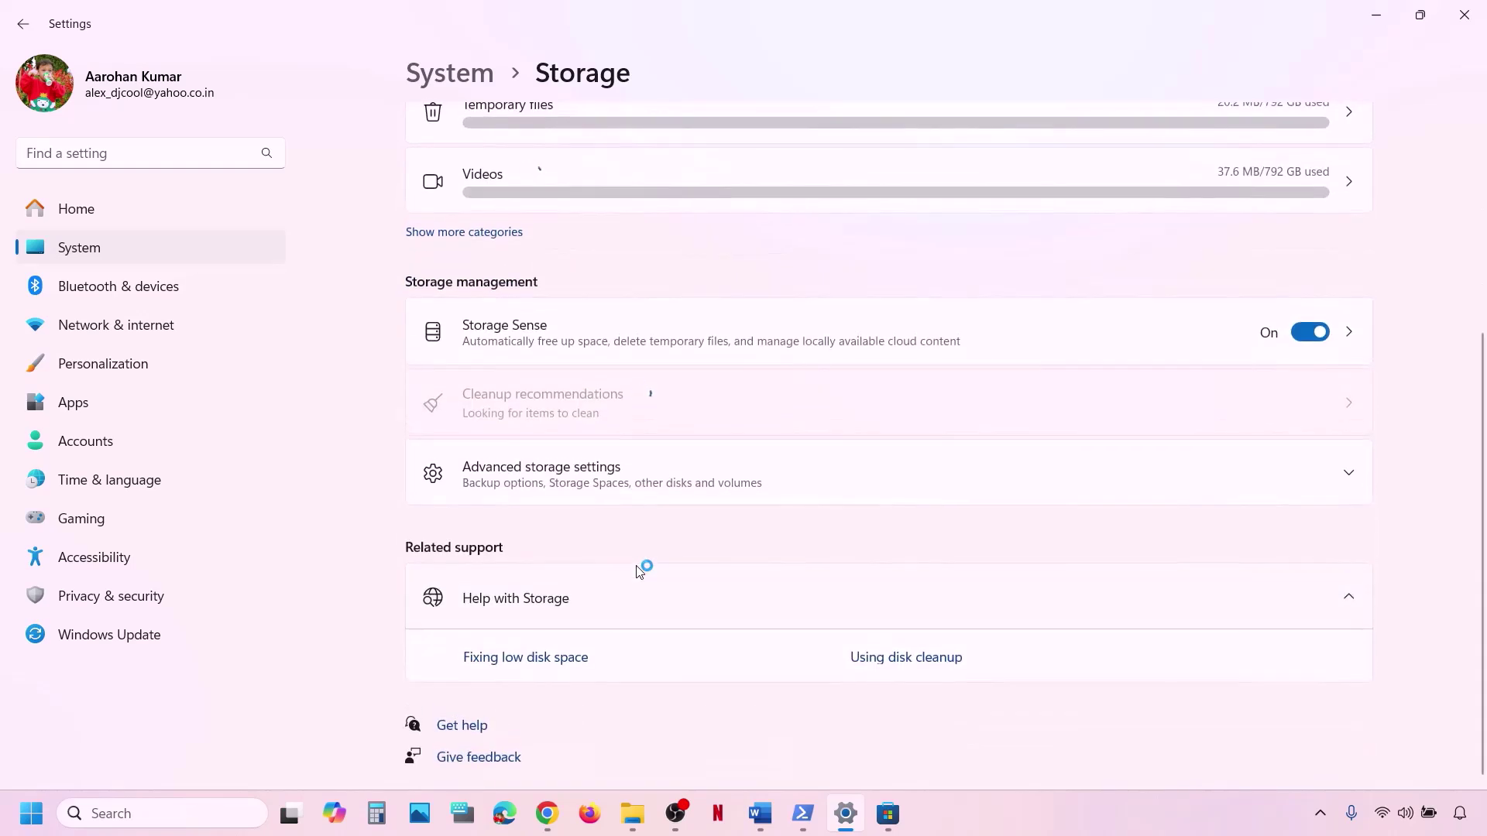
left_click(563, 474)
scroll(573, 474, "down", 2)
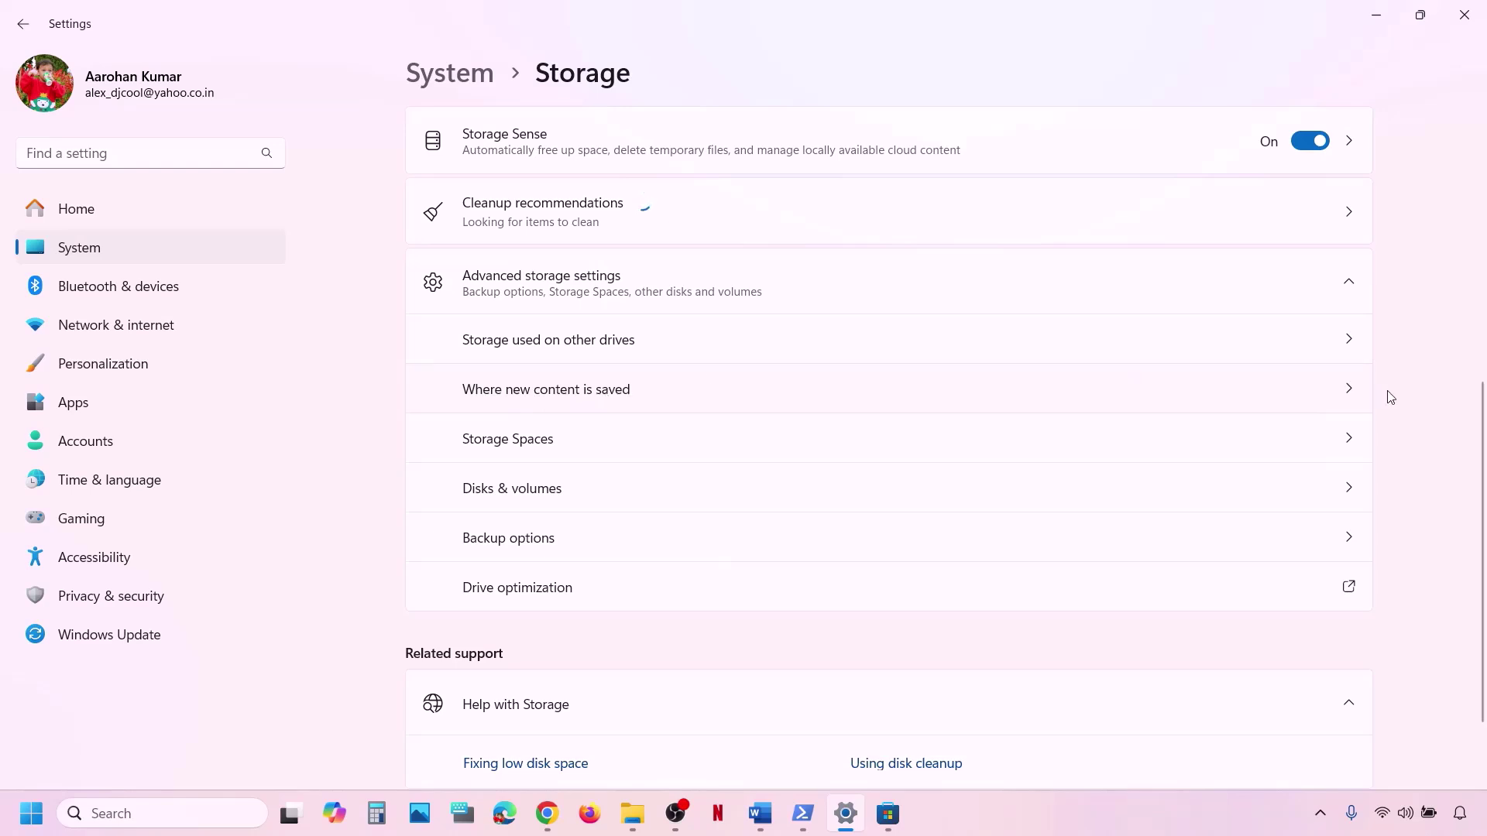
left_click(1325, 390)
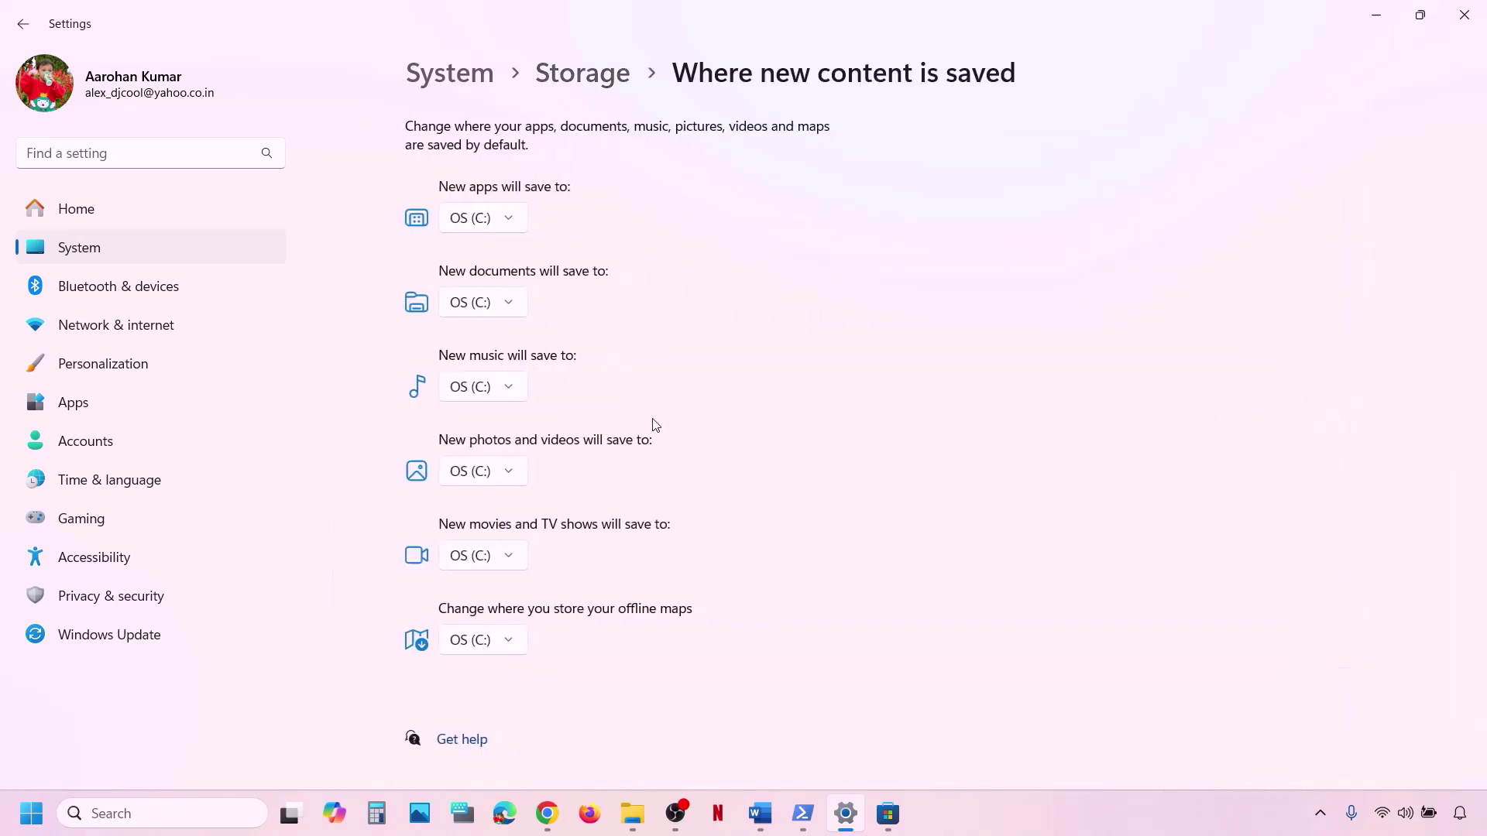
Confirm the New apps drive stays set to OS (C:).
left_click(520, 216)
left_click(493, 221)
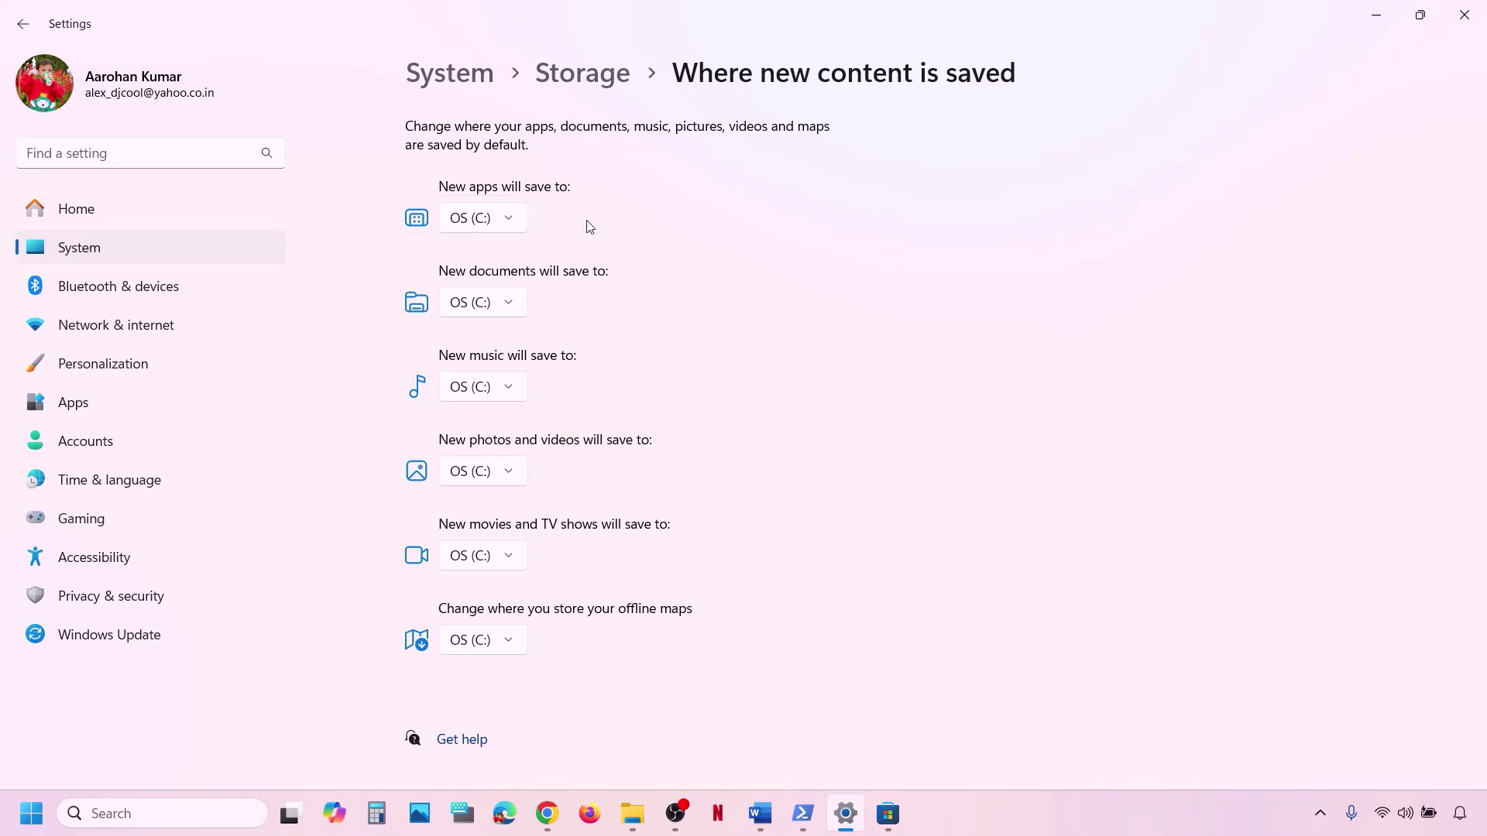
left_click(516, 226)
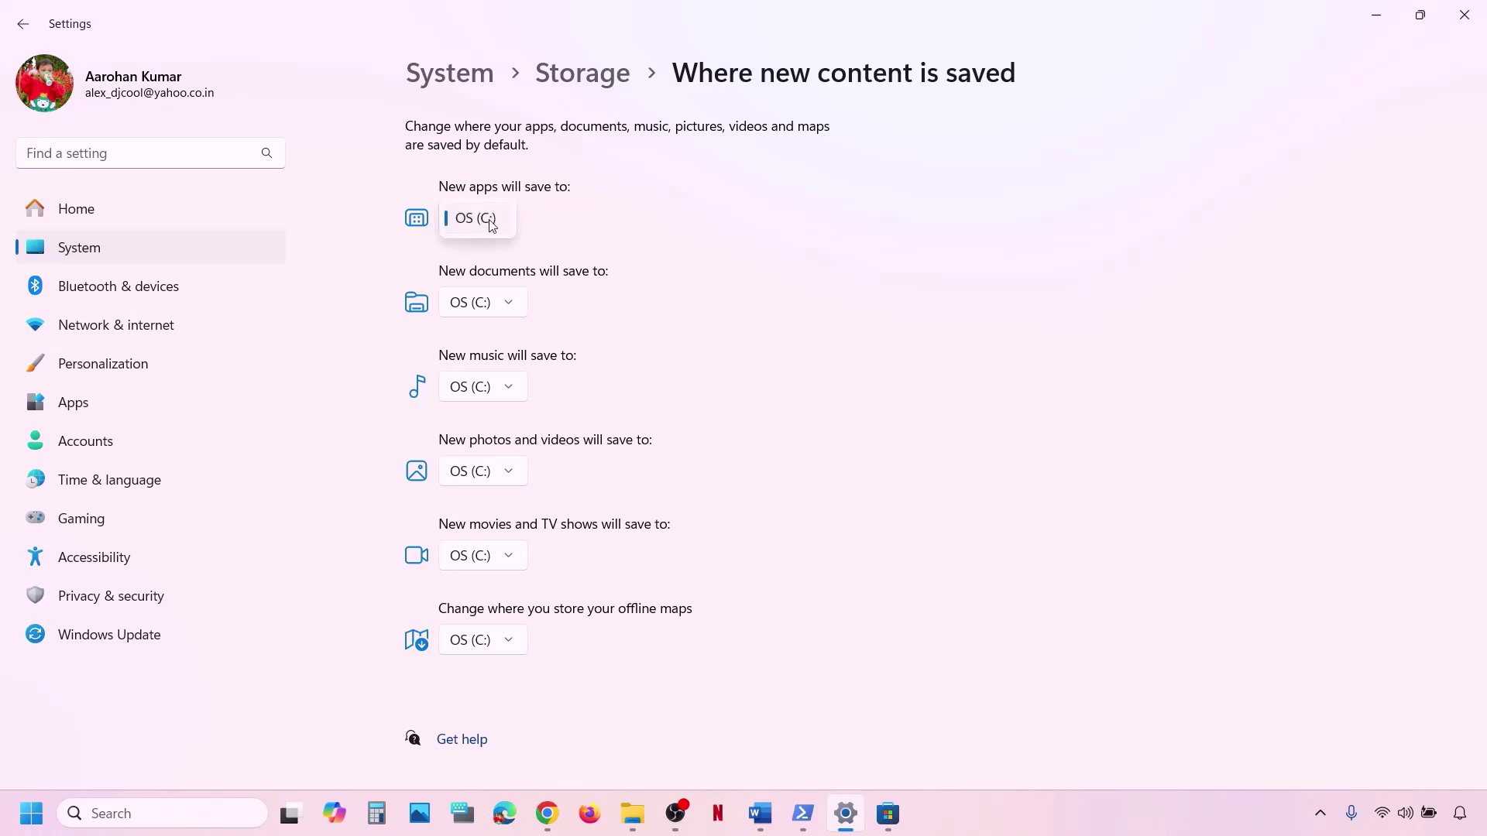
left_click(535, 225)
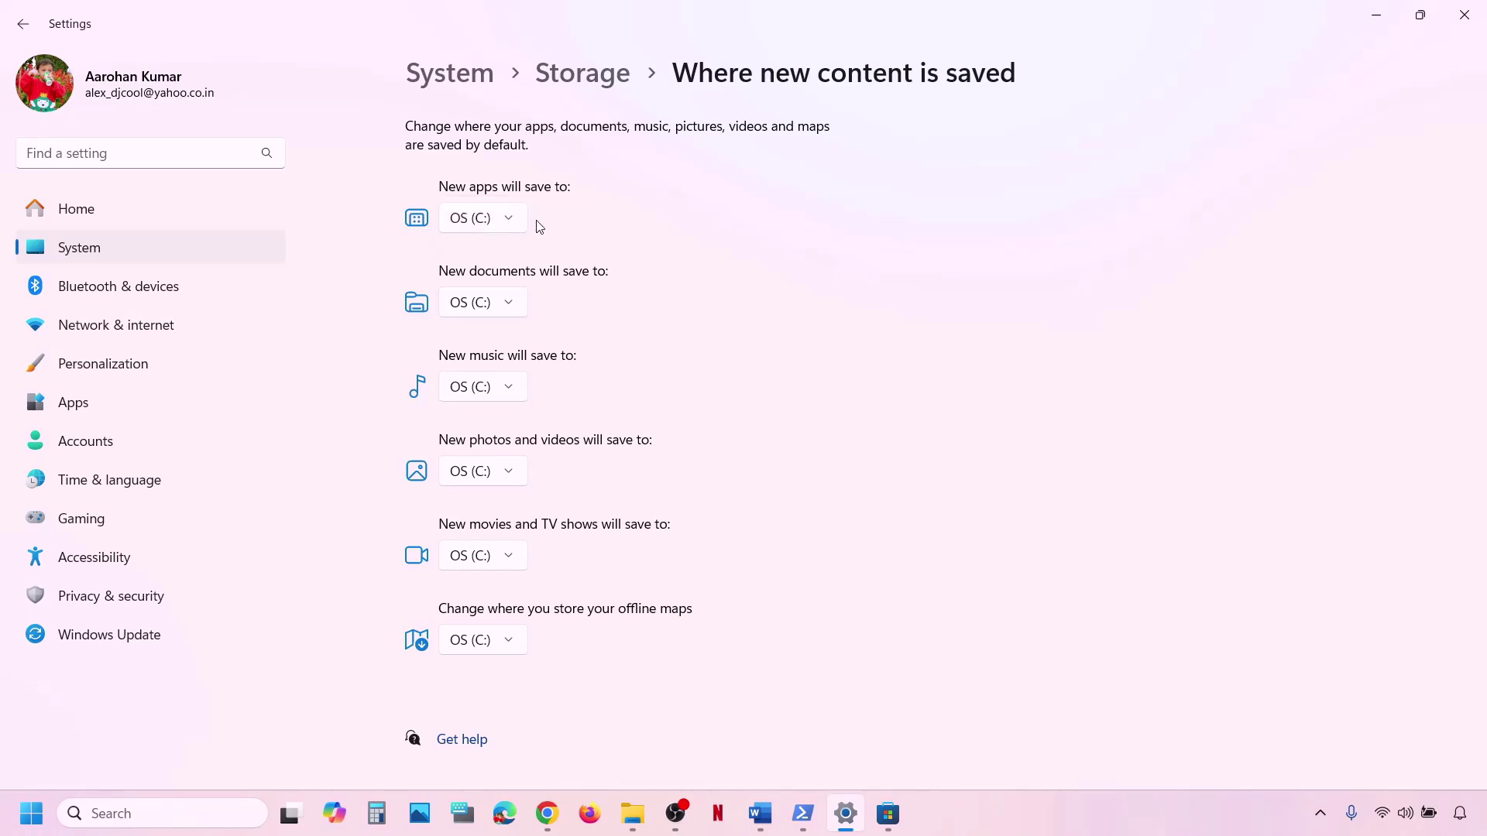
Close Settings and highlight the Step 14 uninstall and reinstall Store/Xbox heading in Word.
left_click(1464, 14)
scroll(546, 669, "down", 4)
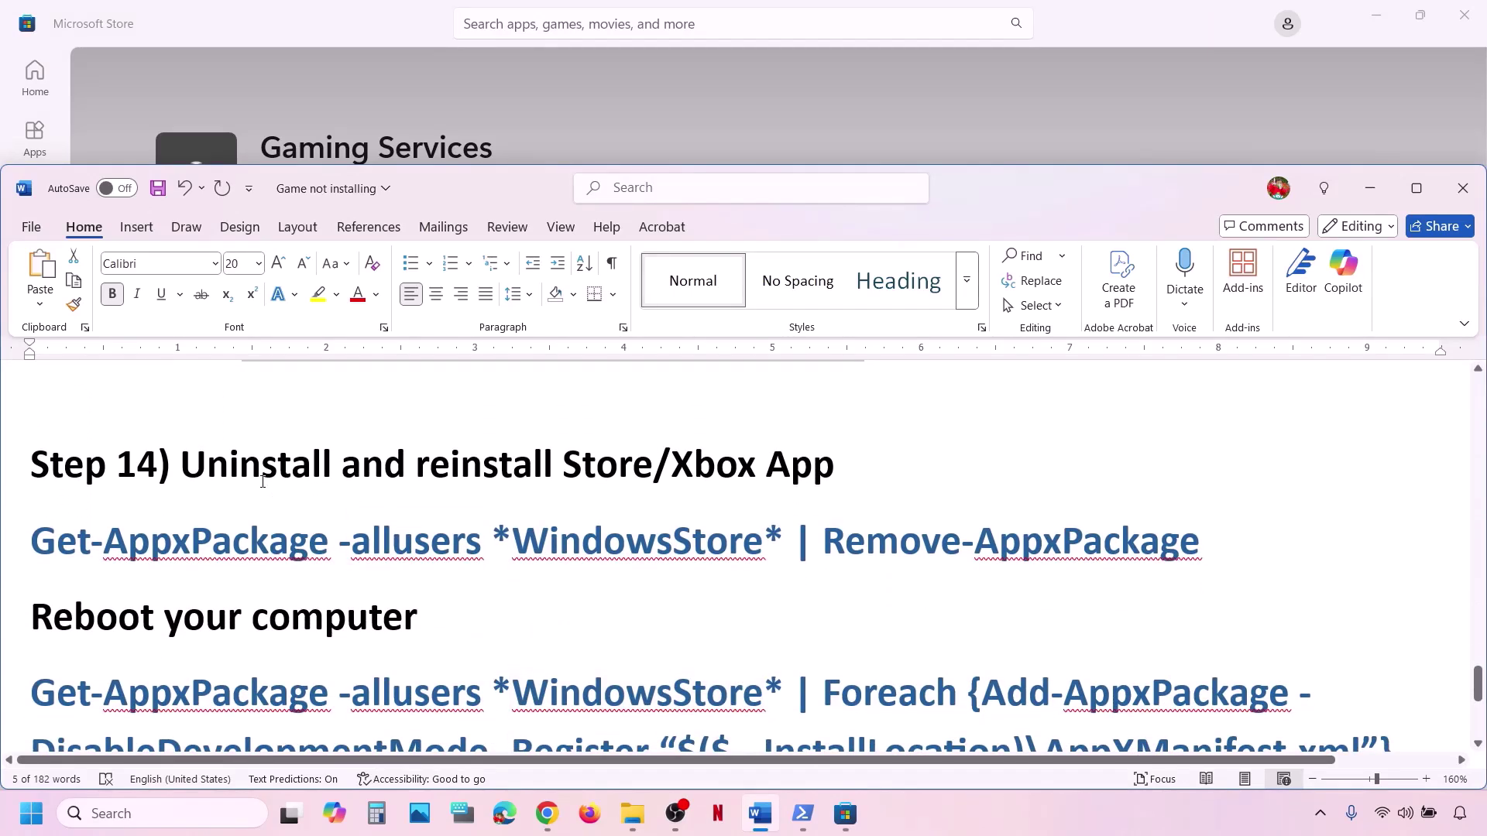
left_click_drag(263, 482, 835, 474)
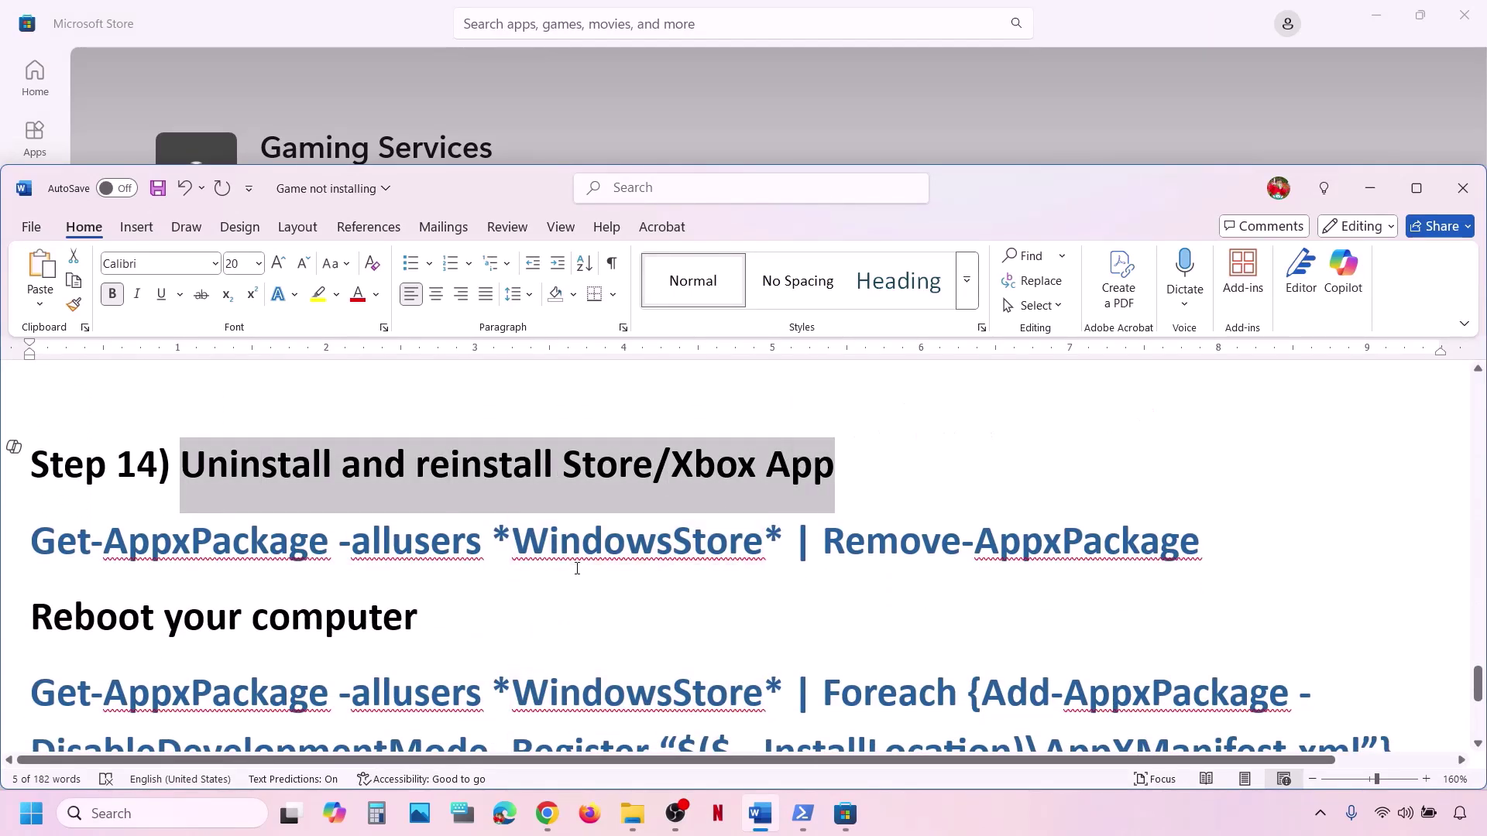
scroll(577, 569, "down", 1)
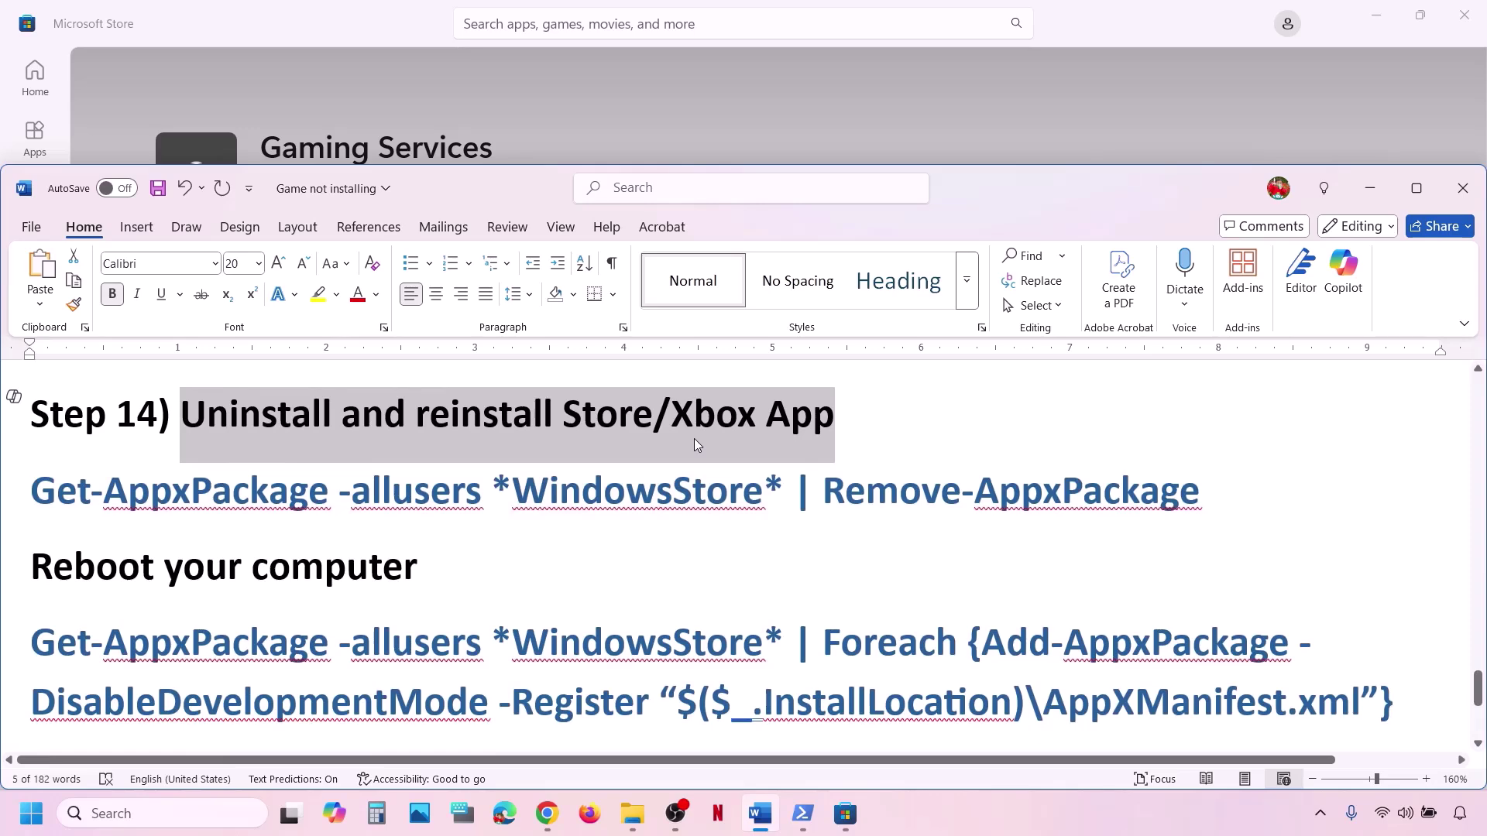
Search for the Xbox app, start its uninstall, then cancel the confirmation.
left_click(145, 817)
type("xbox")
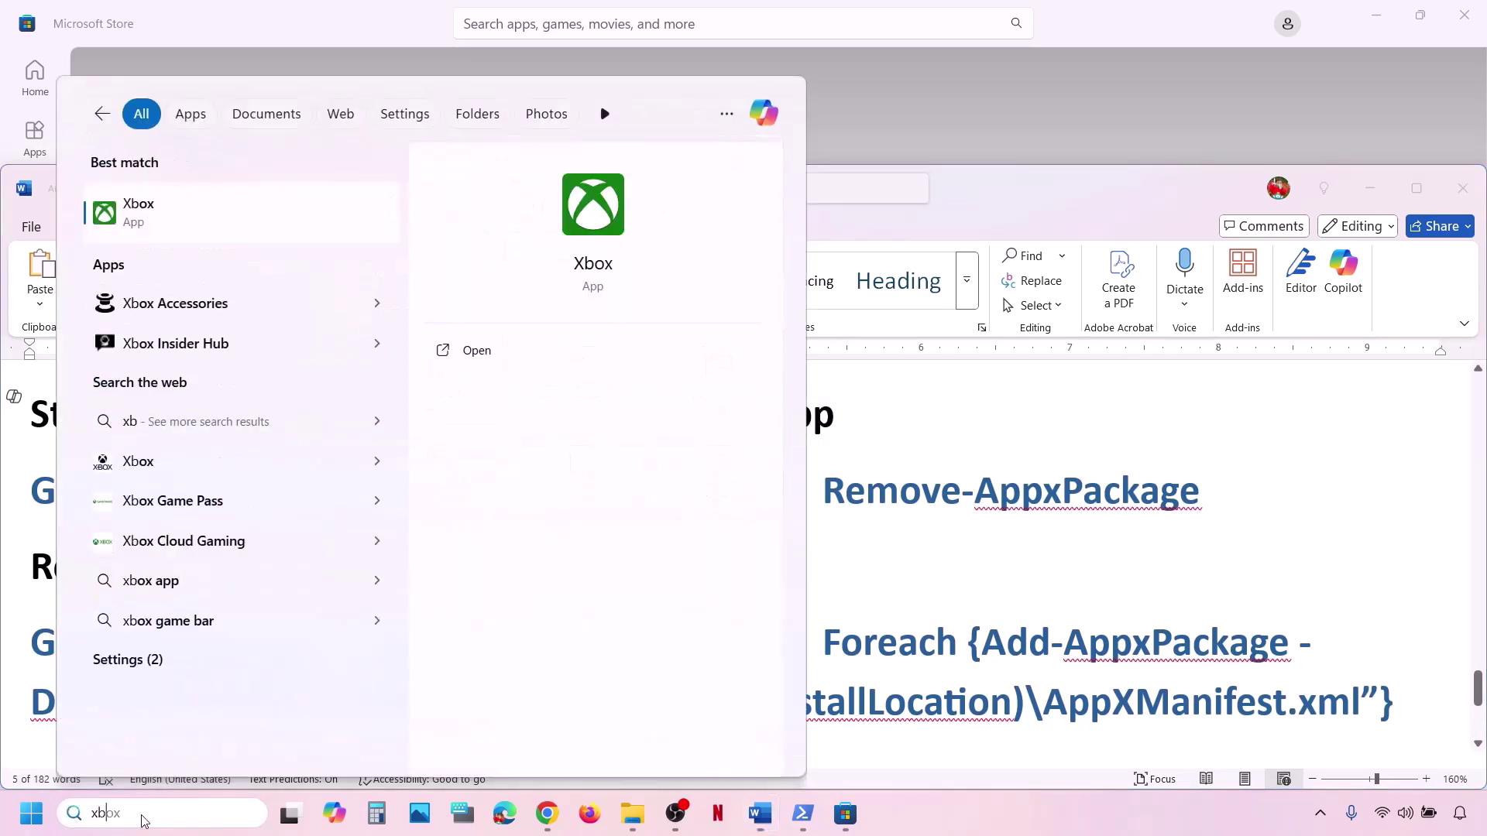
right_click(207, 205)
left_click(317, 416)
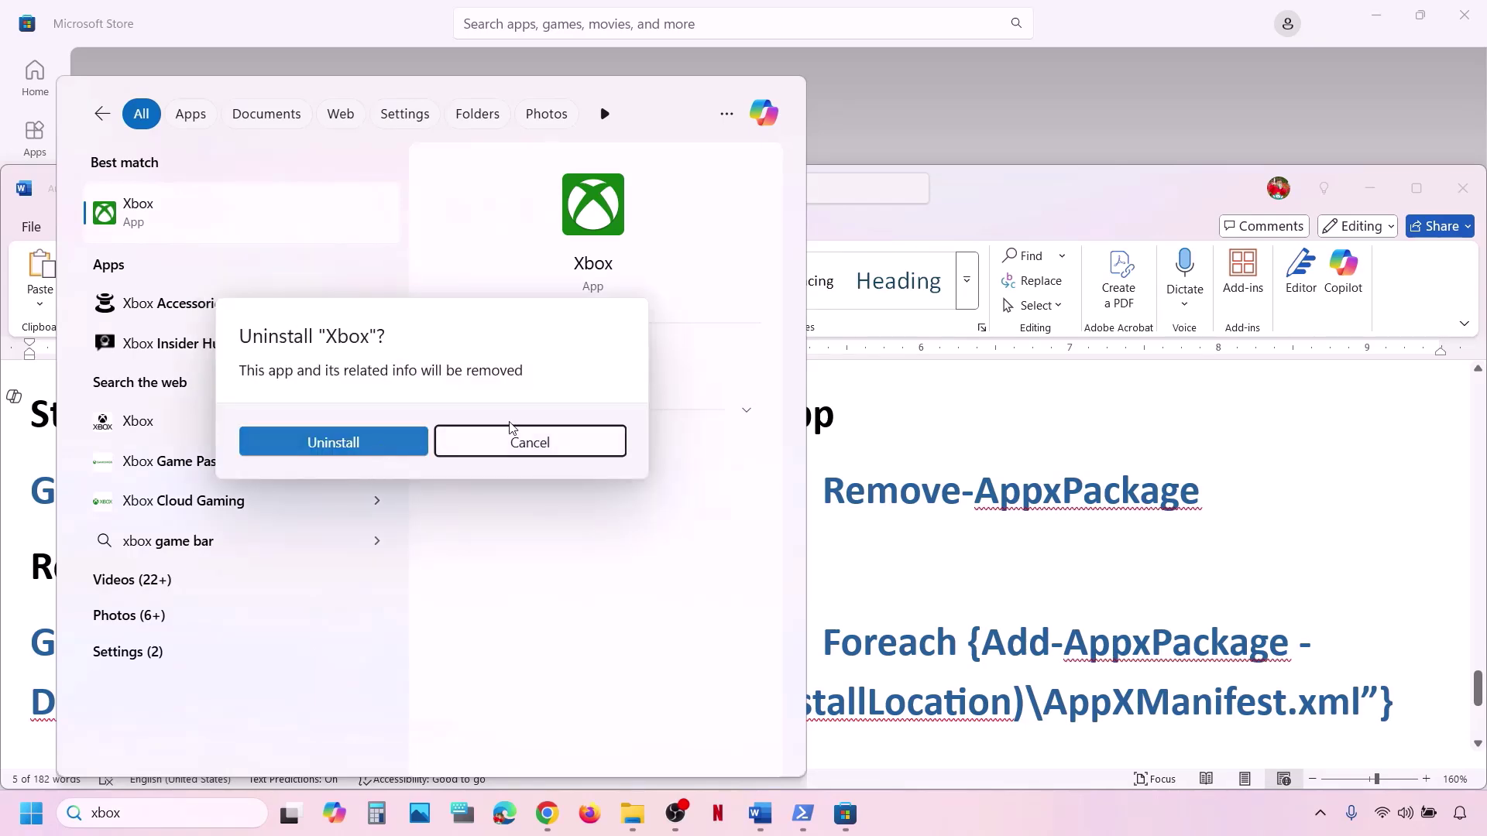
left_click(1021, 380)
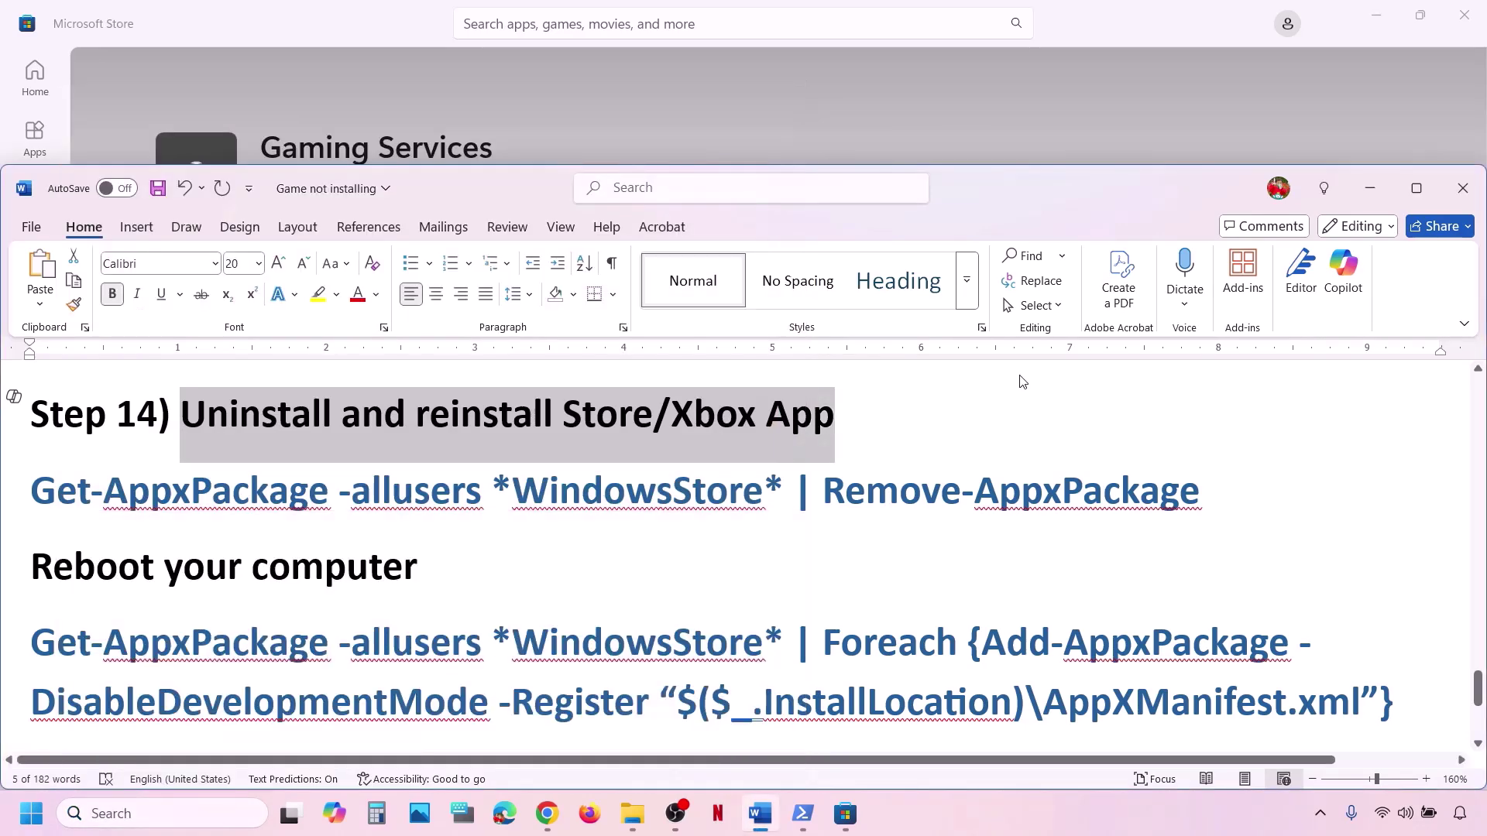
Copy the Remove-AppxPackage Store removal command line from the guide.
triple_click(880, 493)
right_click(652, 515)
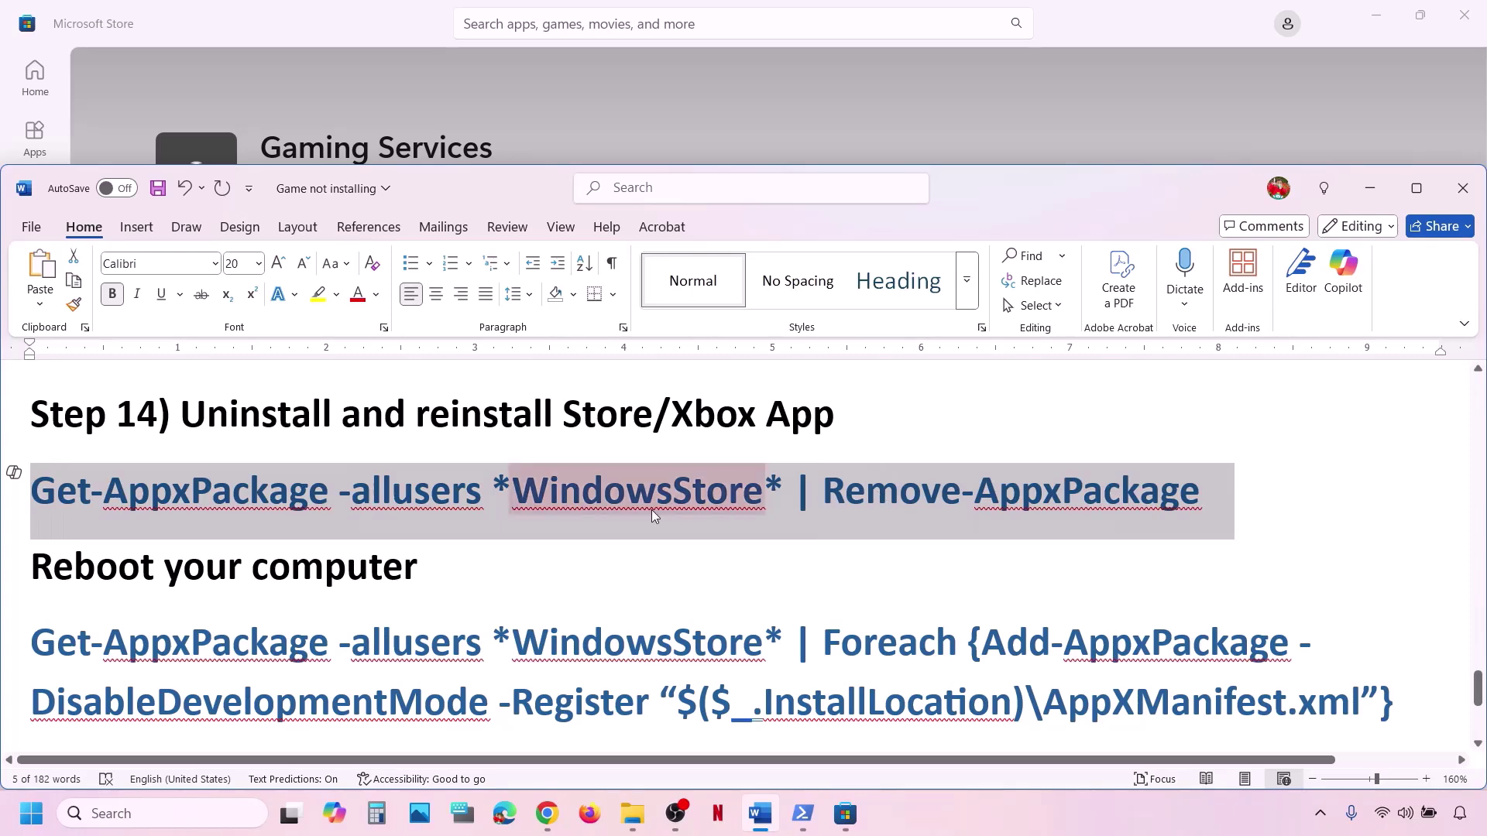
right_click(681, 508)
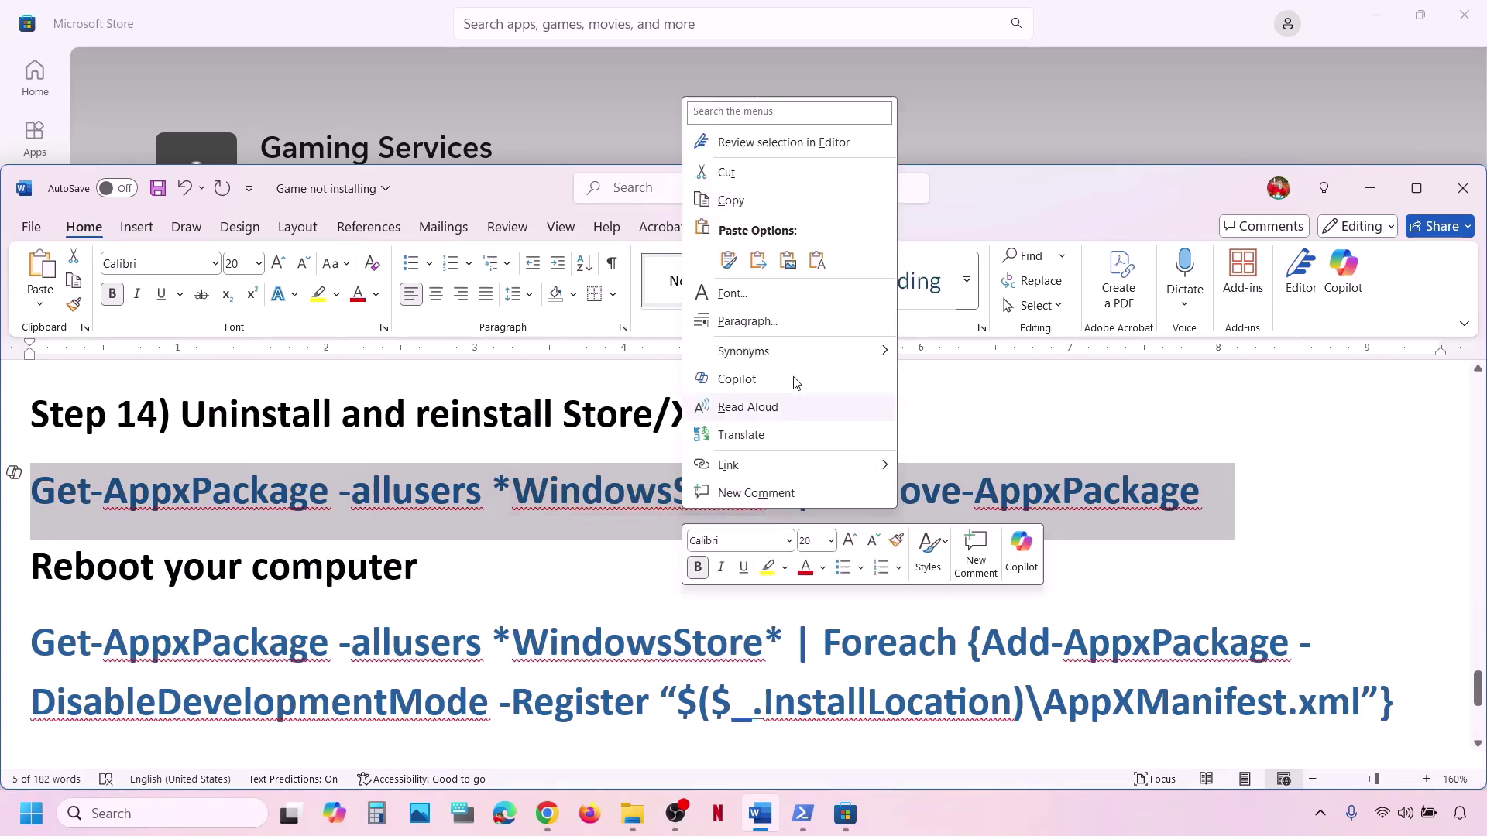
left_click(734, 203)
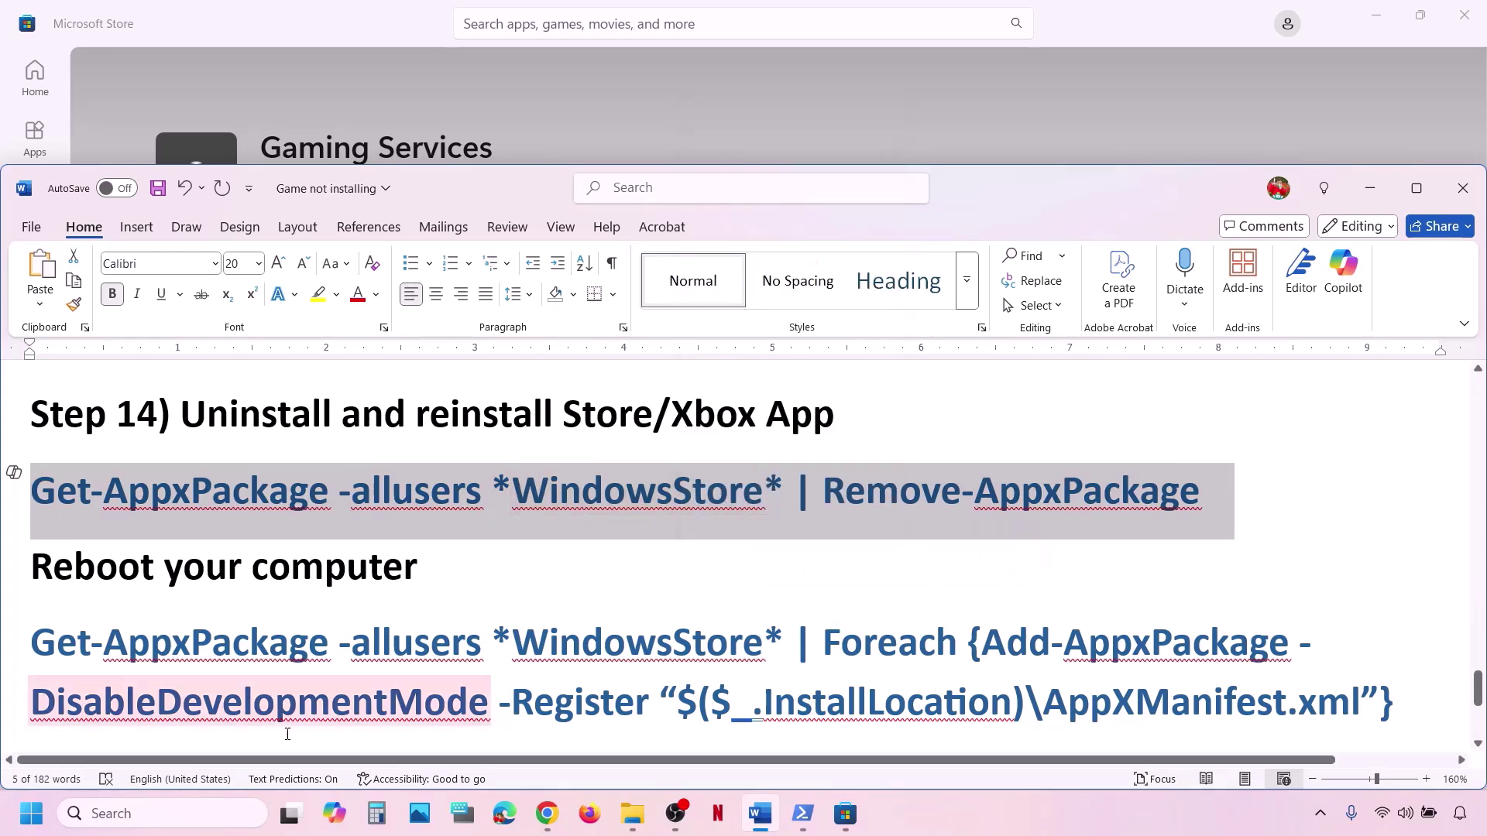
Launch Windows PowerShell as administrator and paste the Store removal command.
left_click(186, 809)
type("power")
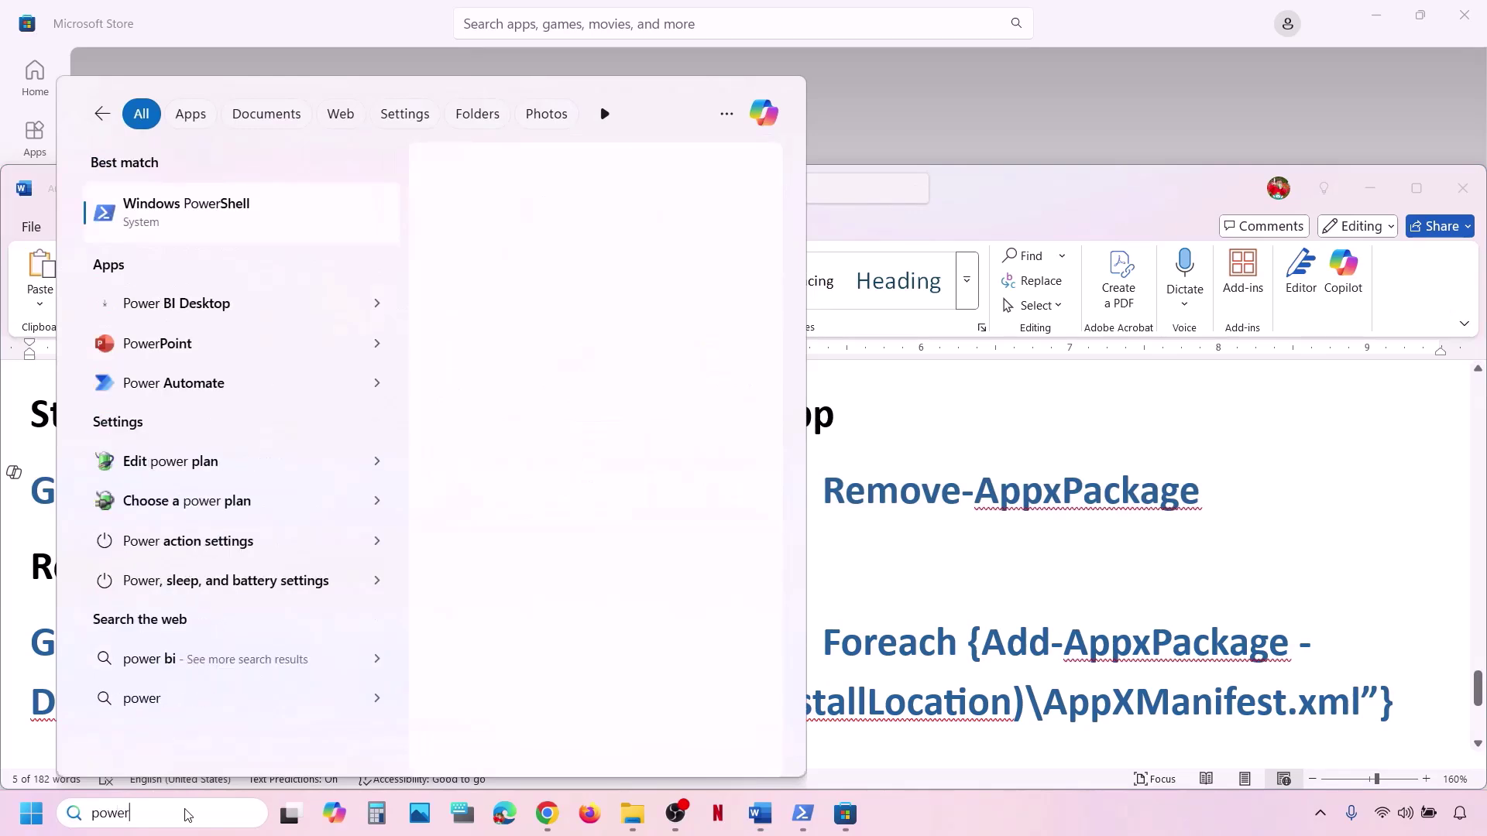
type("shell")
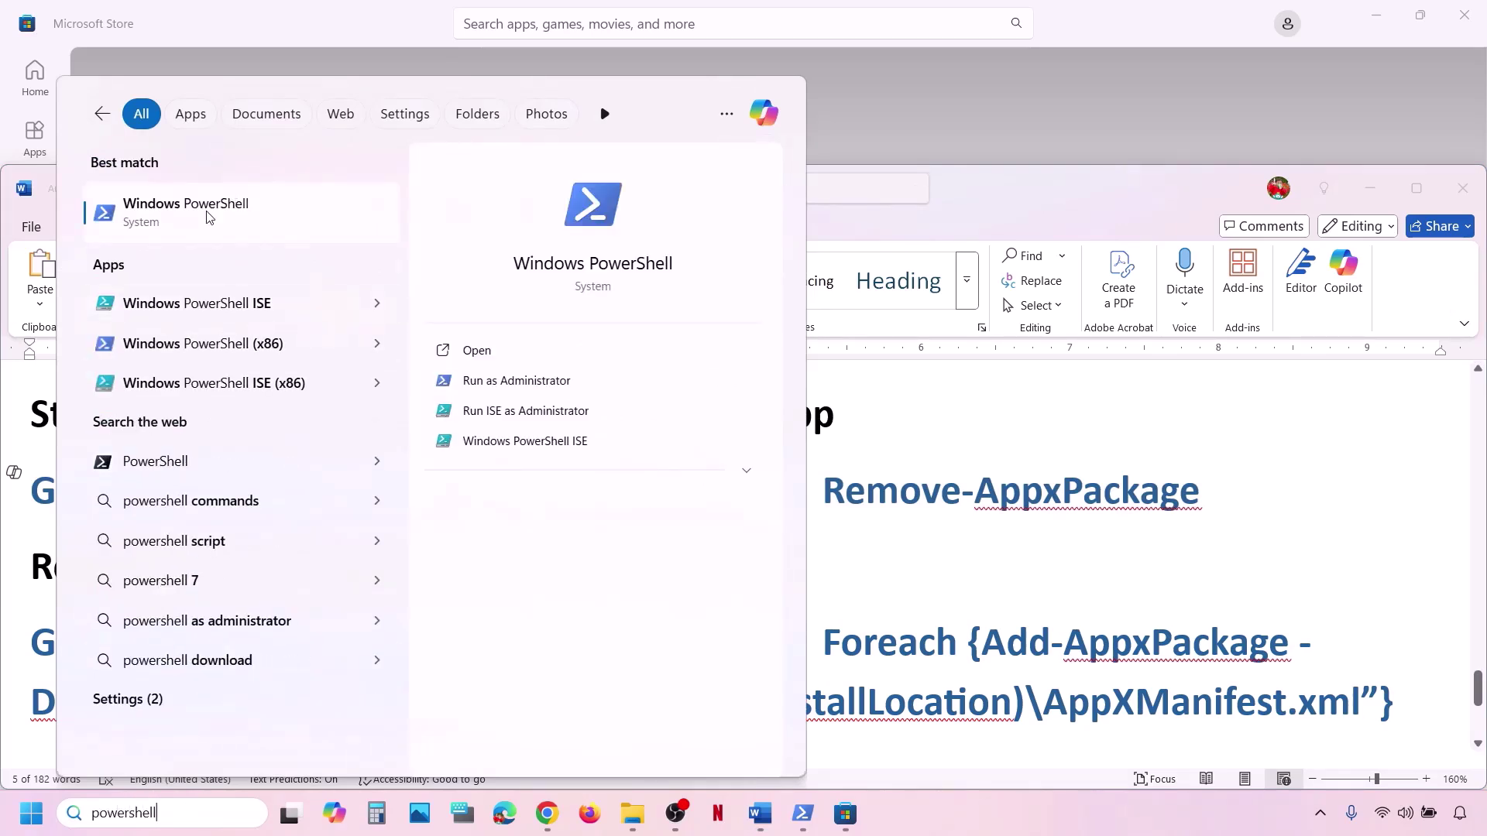
right_click(199, 230)
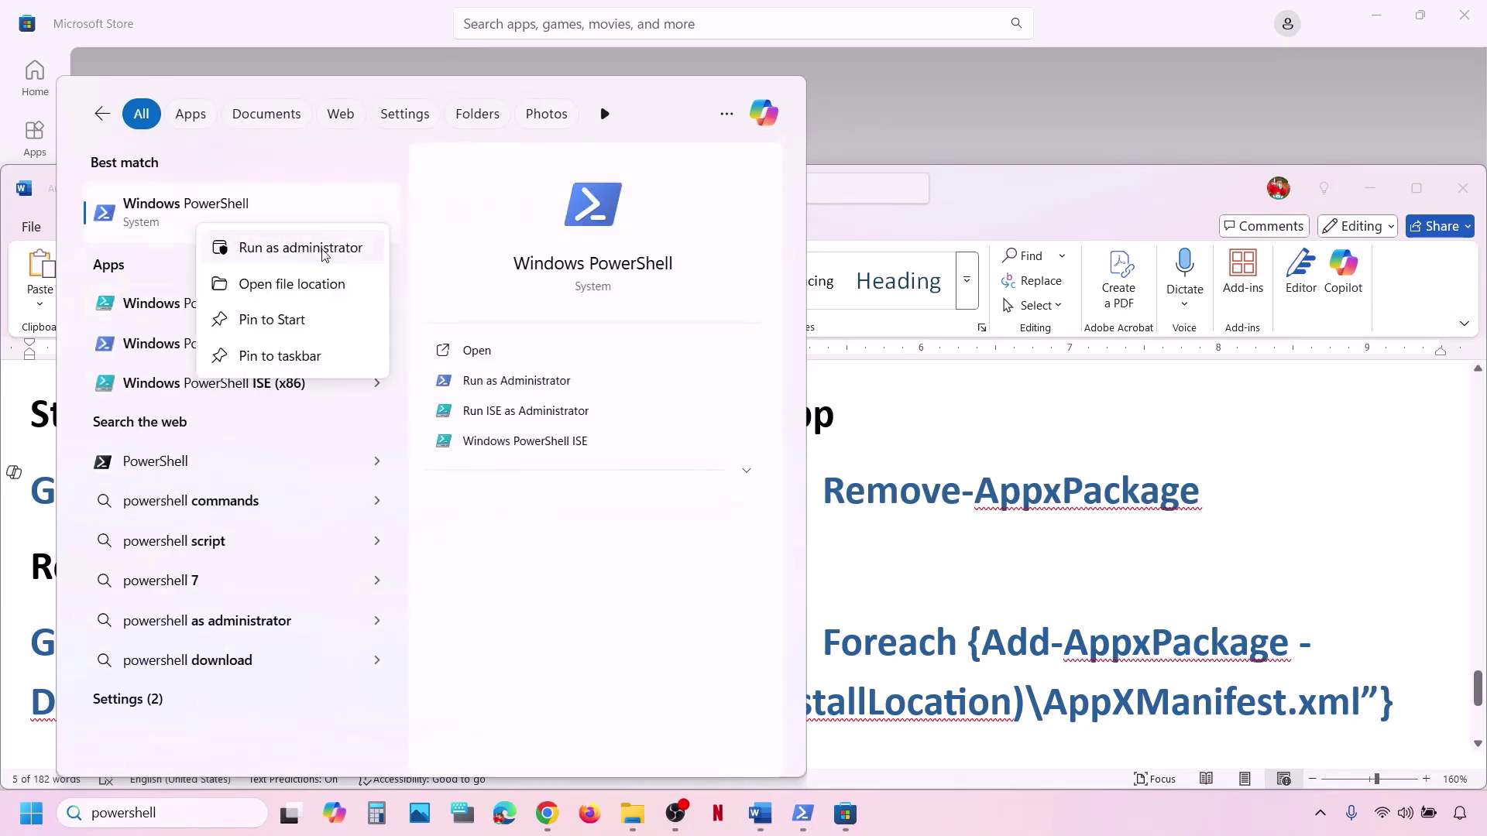
left_click(324, 258)
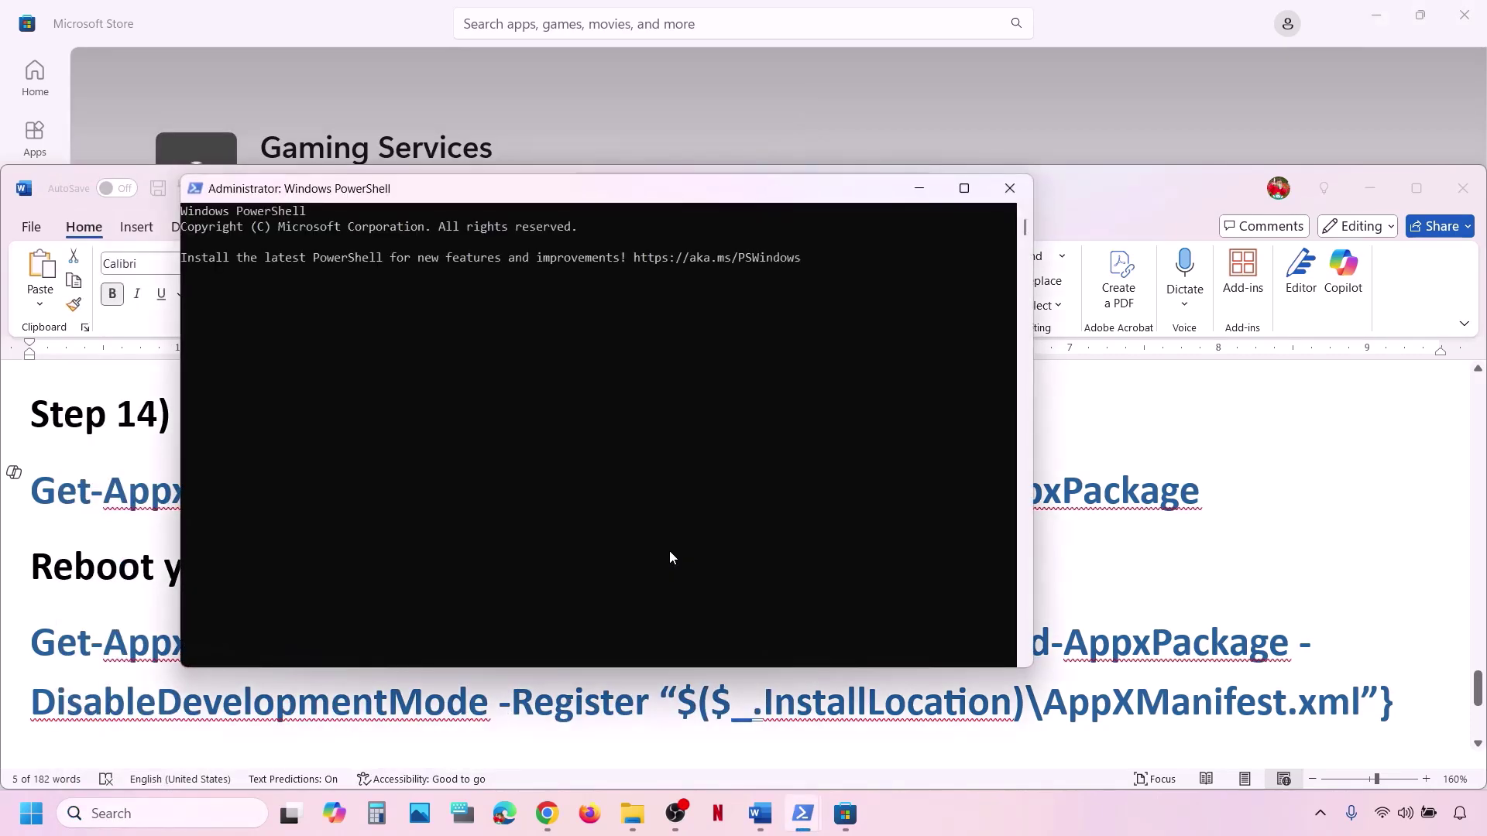
key("ctrl+v")
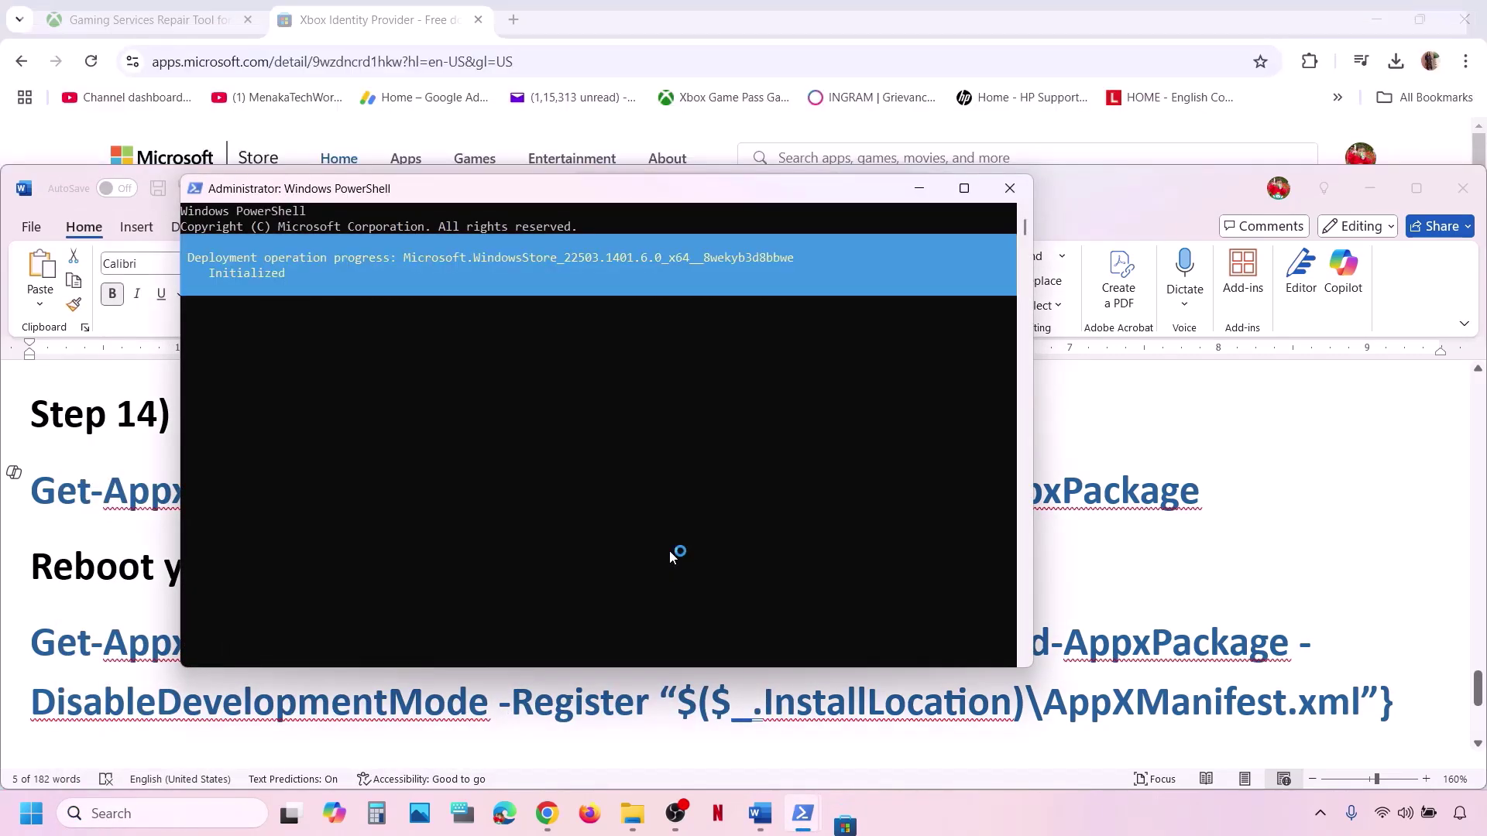
Back in Word, select the Foreach Add-AppxPackage re-register command.
key("alt+Tab")
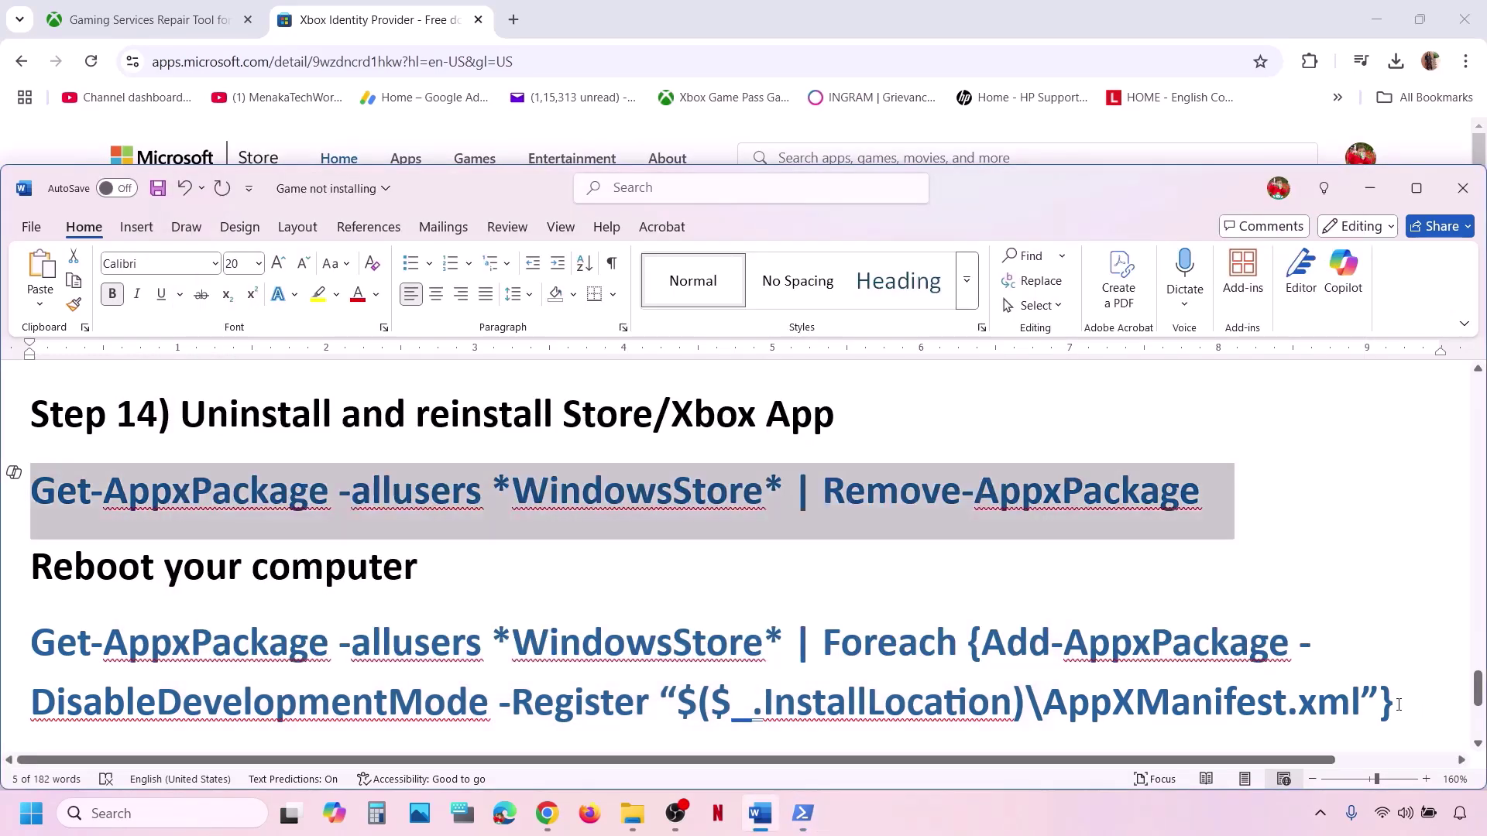
left_click_drag(1399, 705, 73, 639)
right_click(73, 639)
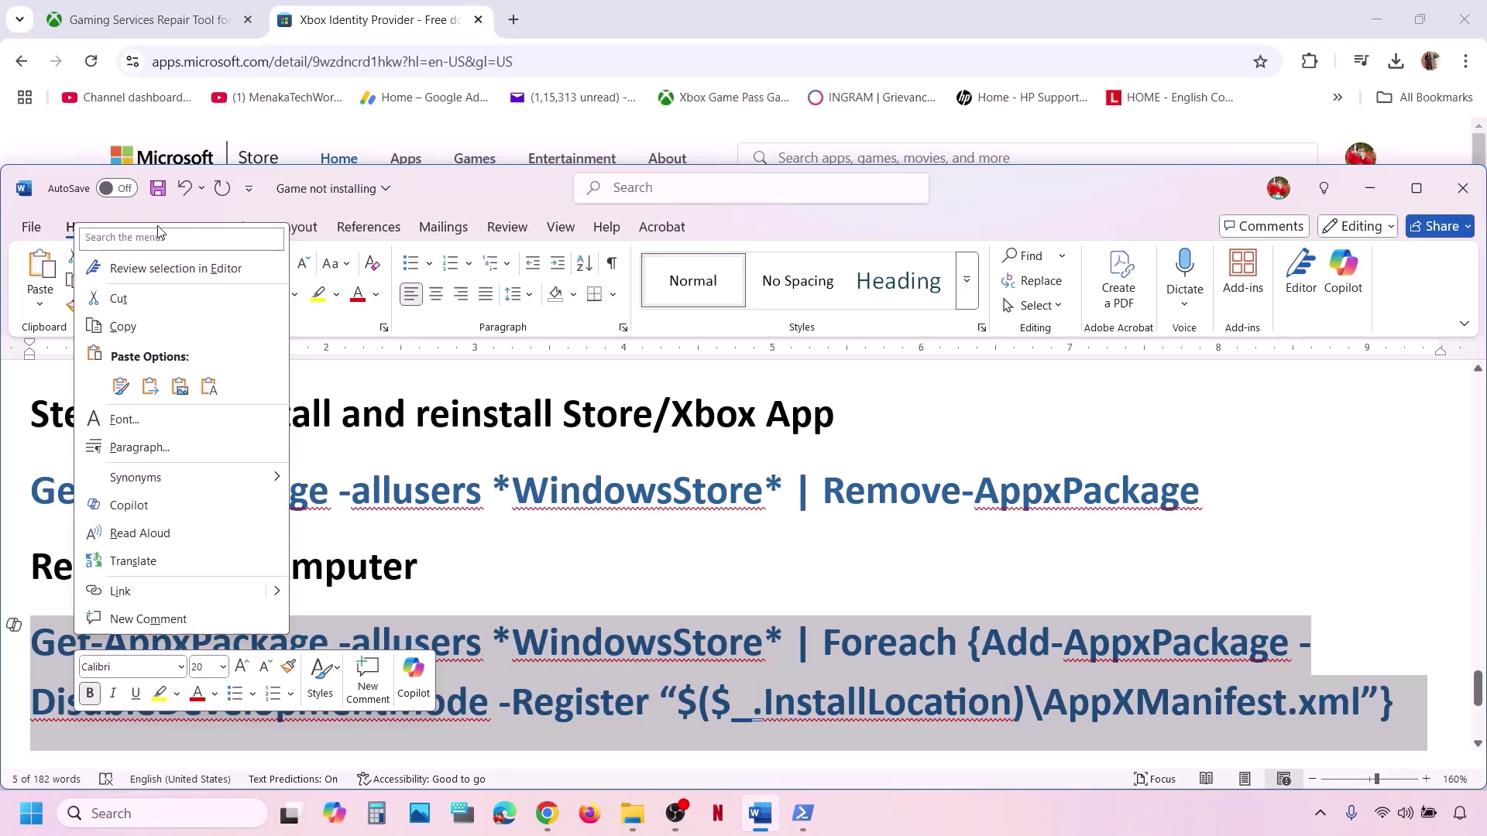
In a new administrator PowerShell, paste and run the WindowsStore re-register command.
left_click(124, 326)
left_click(189, 819)
type("p")
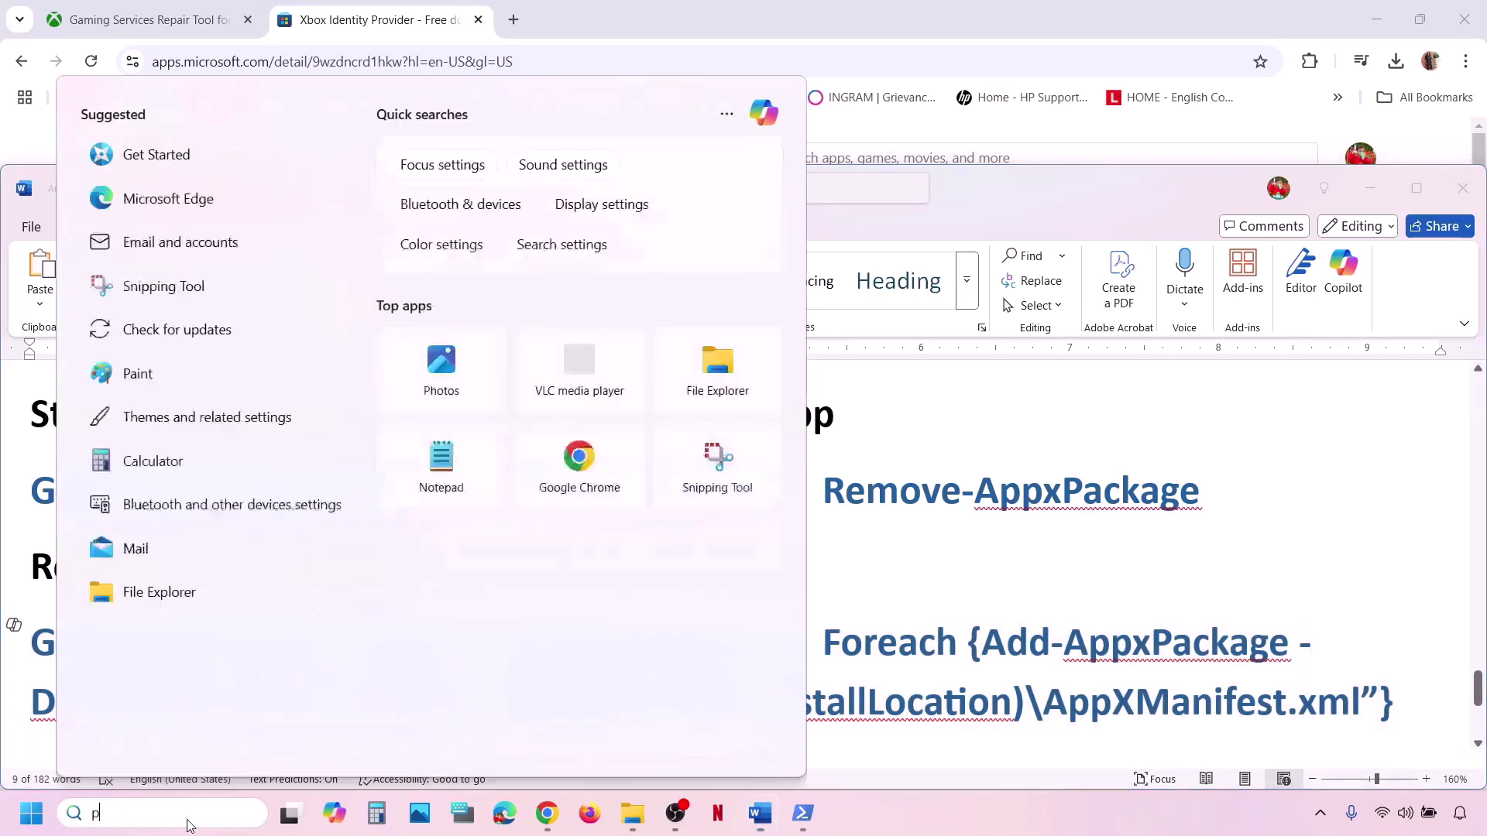
type("owershell")
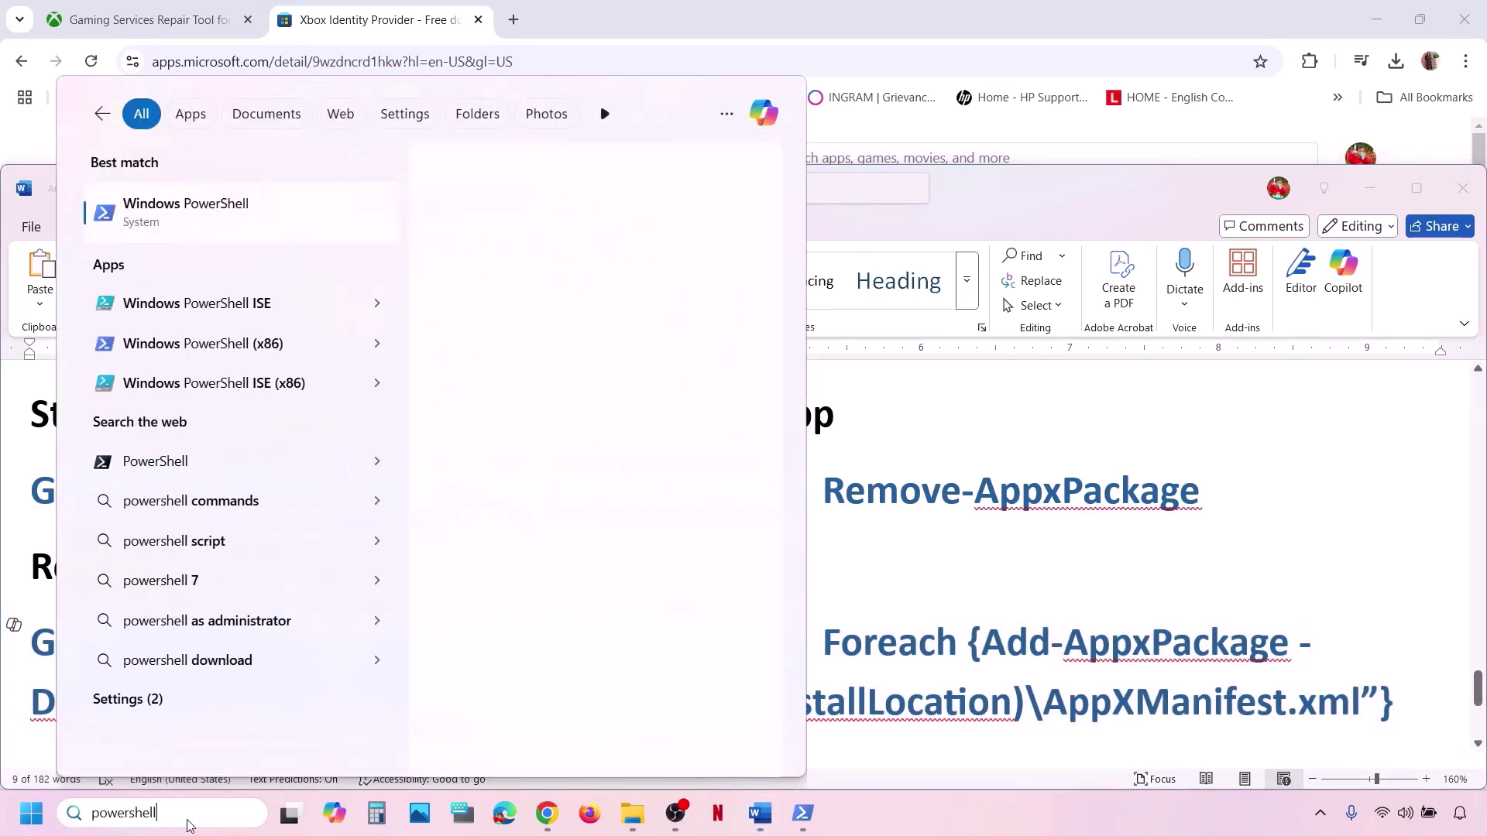
right_click(225, 231)
left_click(346, 248)
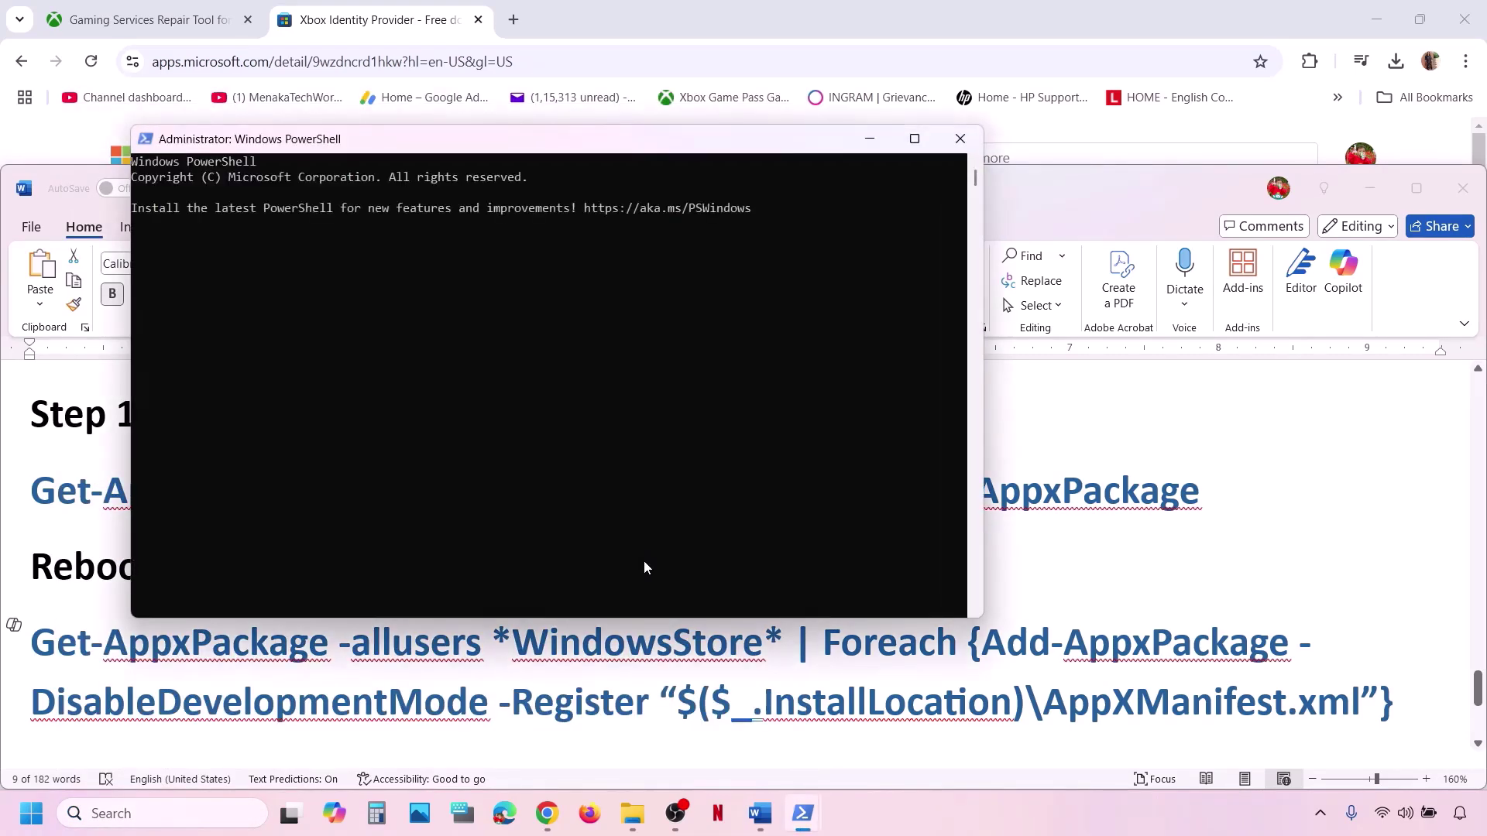
right_click(644, 560)
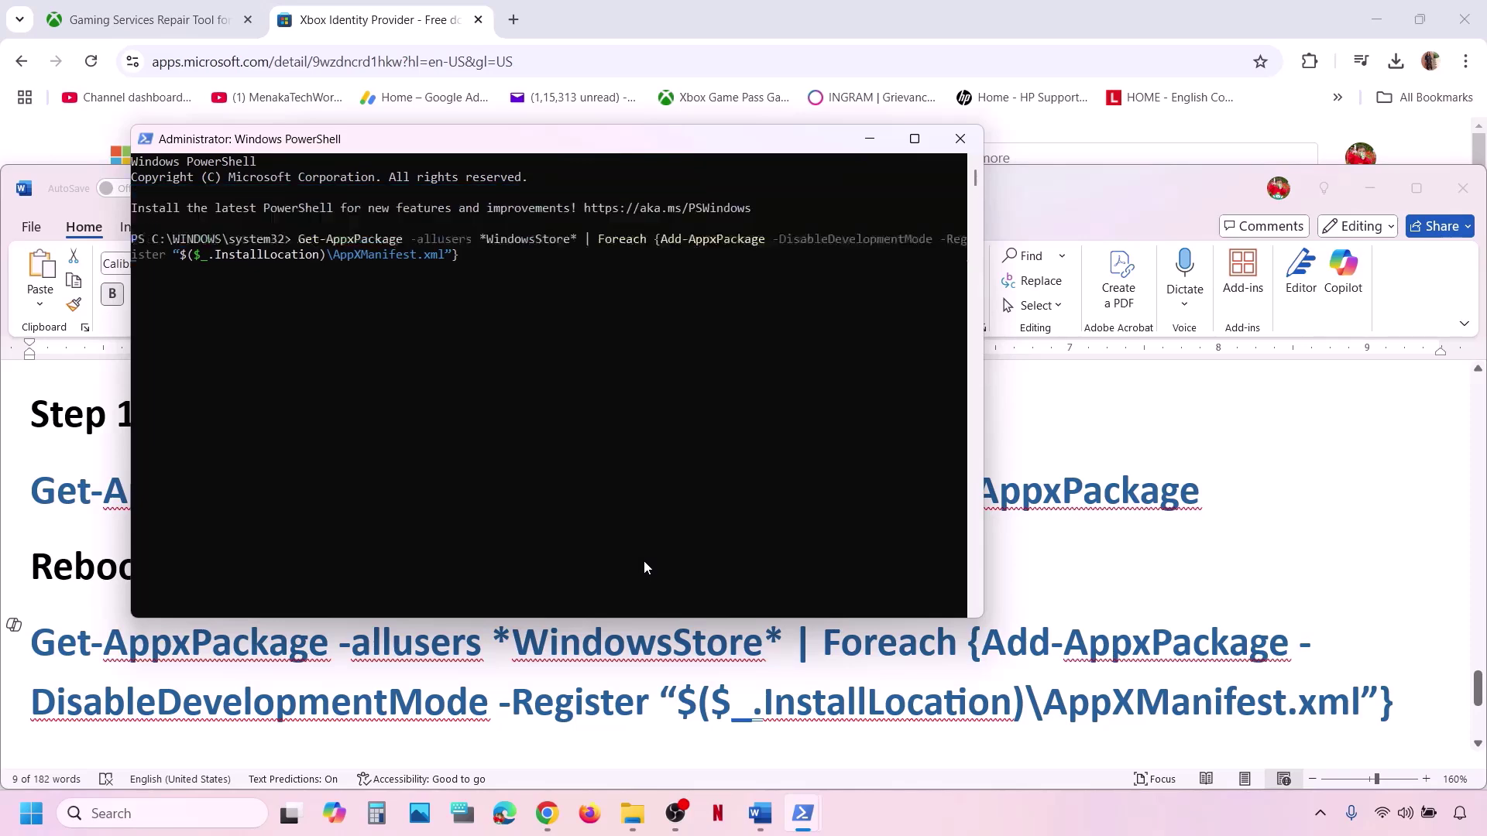
key("Return")
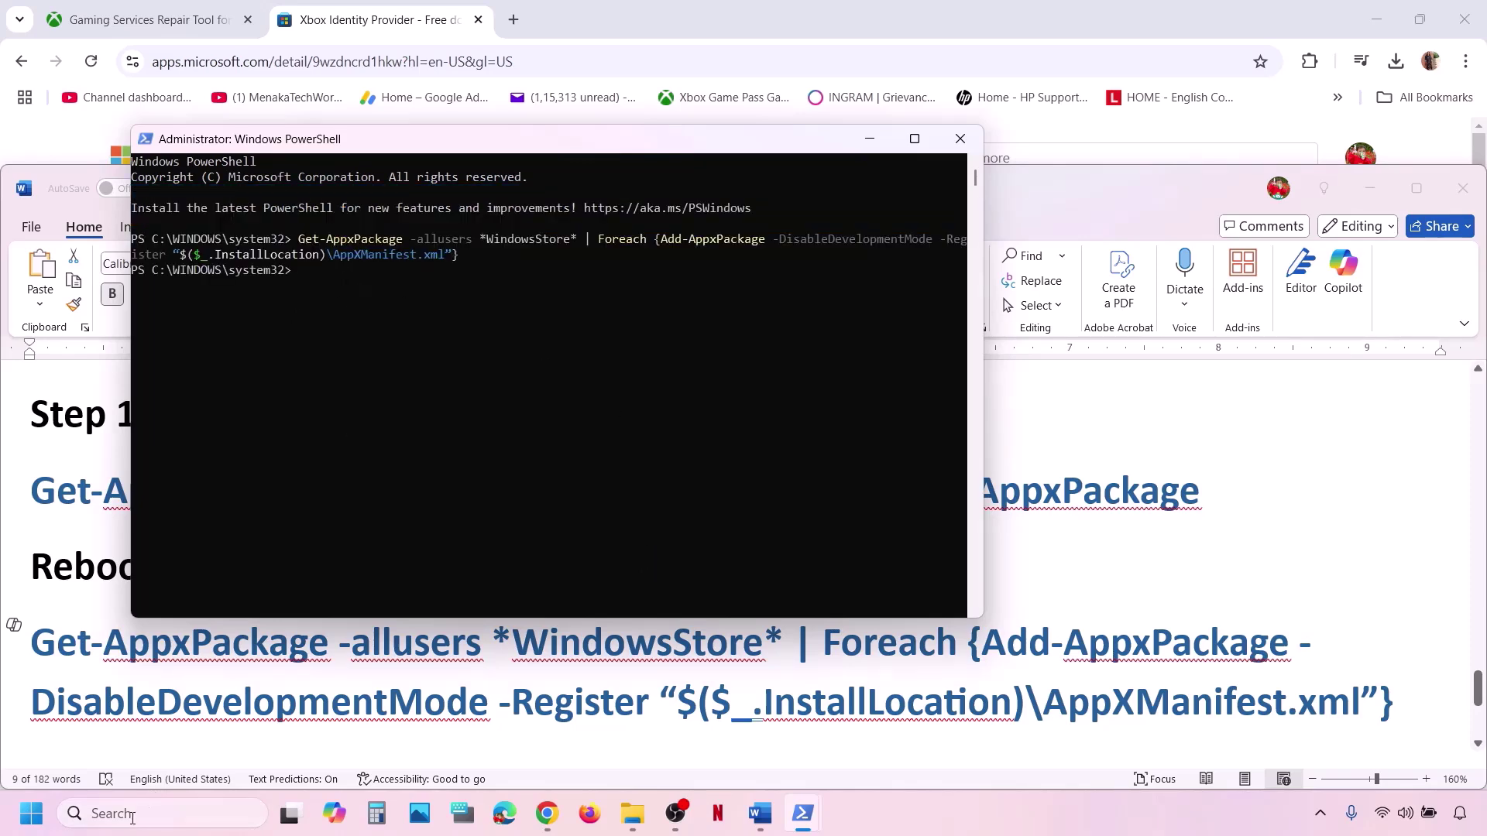
left_click(93, 815)
Open Microsoft Store maximized, search 'xbox', and launch the Xbox app from its page.
type("store")
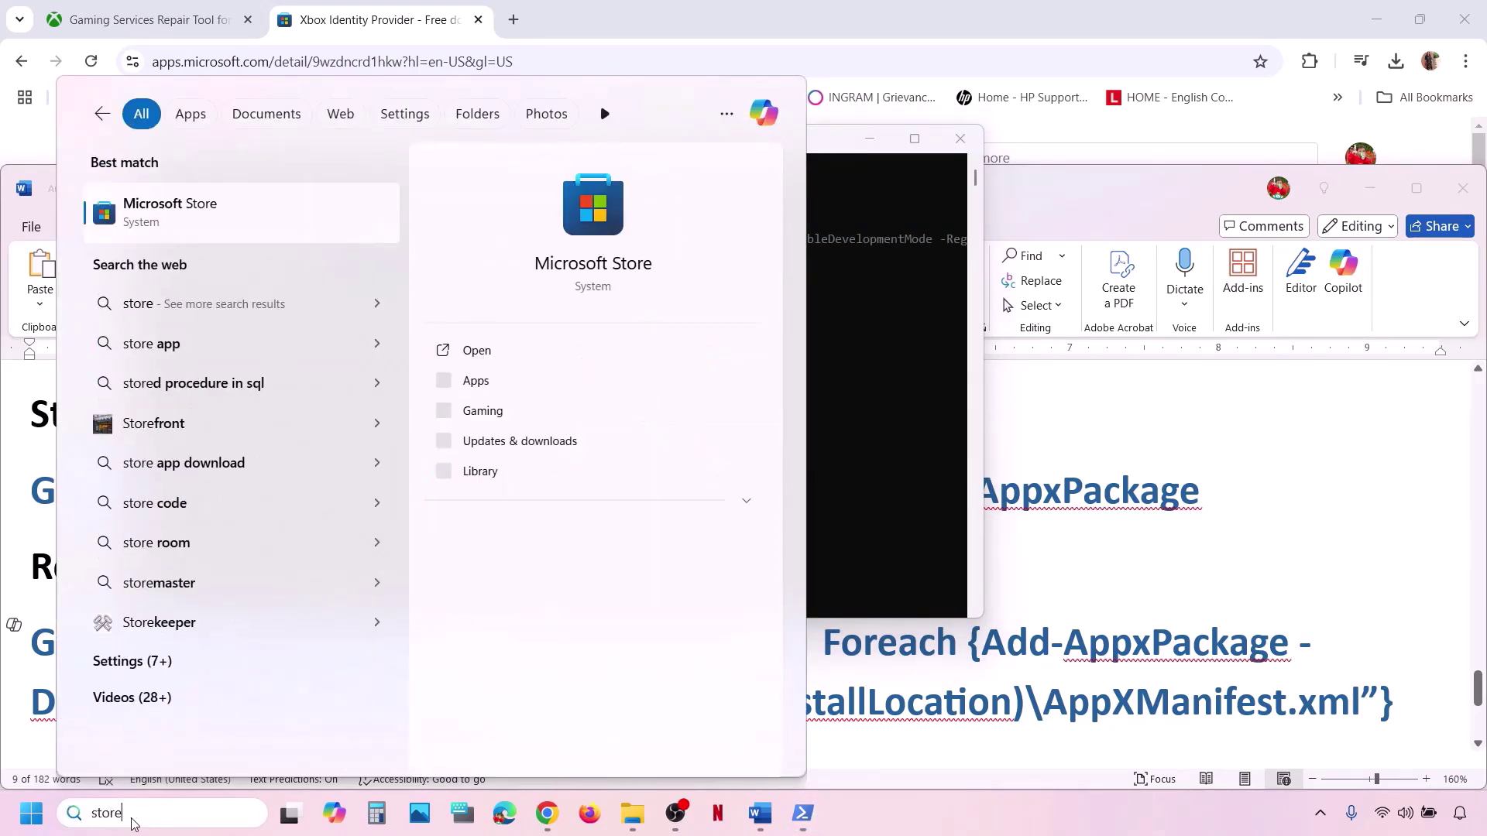
key("Escape")
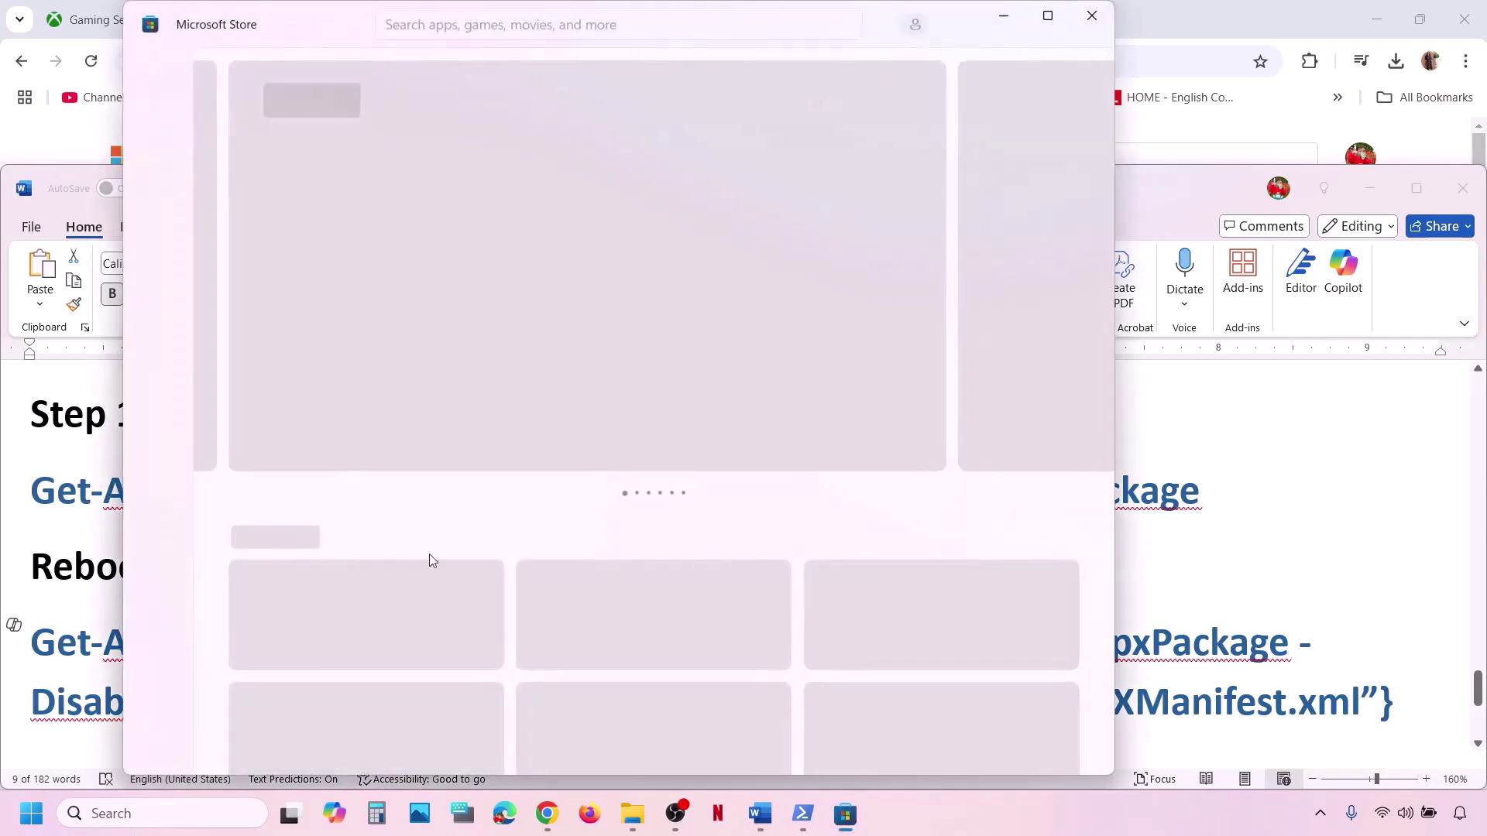
left_click(1050, 16)
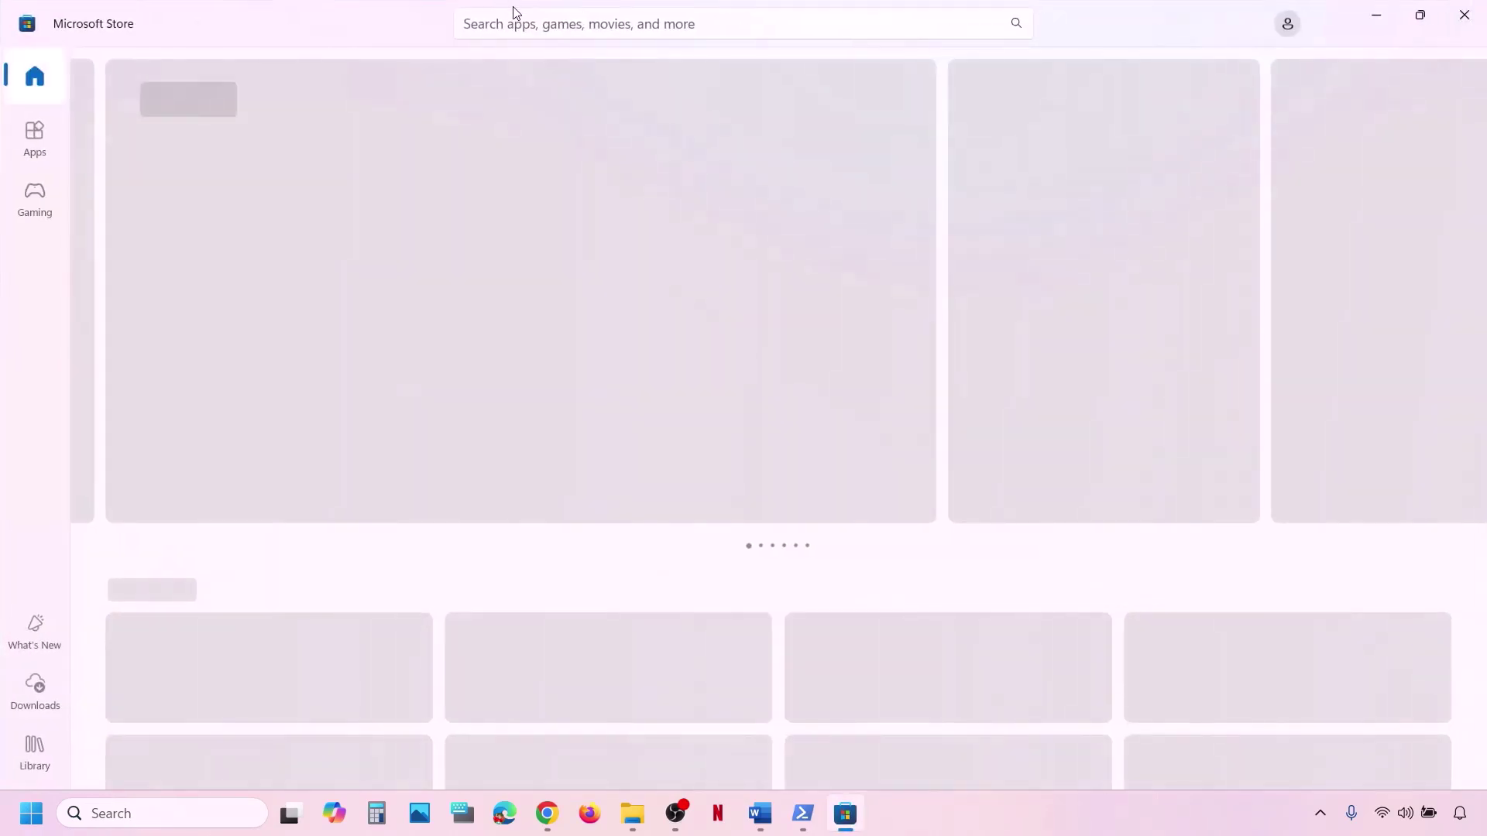
left_click(517, 21)
type("xn")
key("BackSpace")
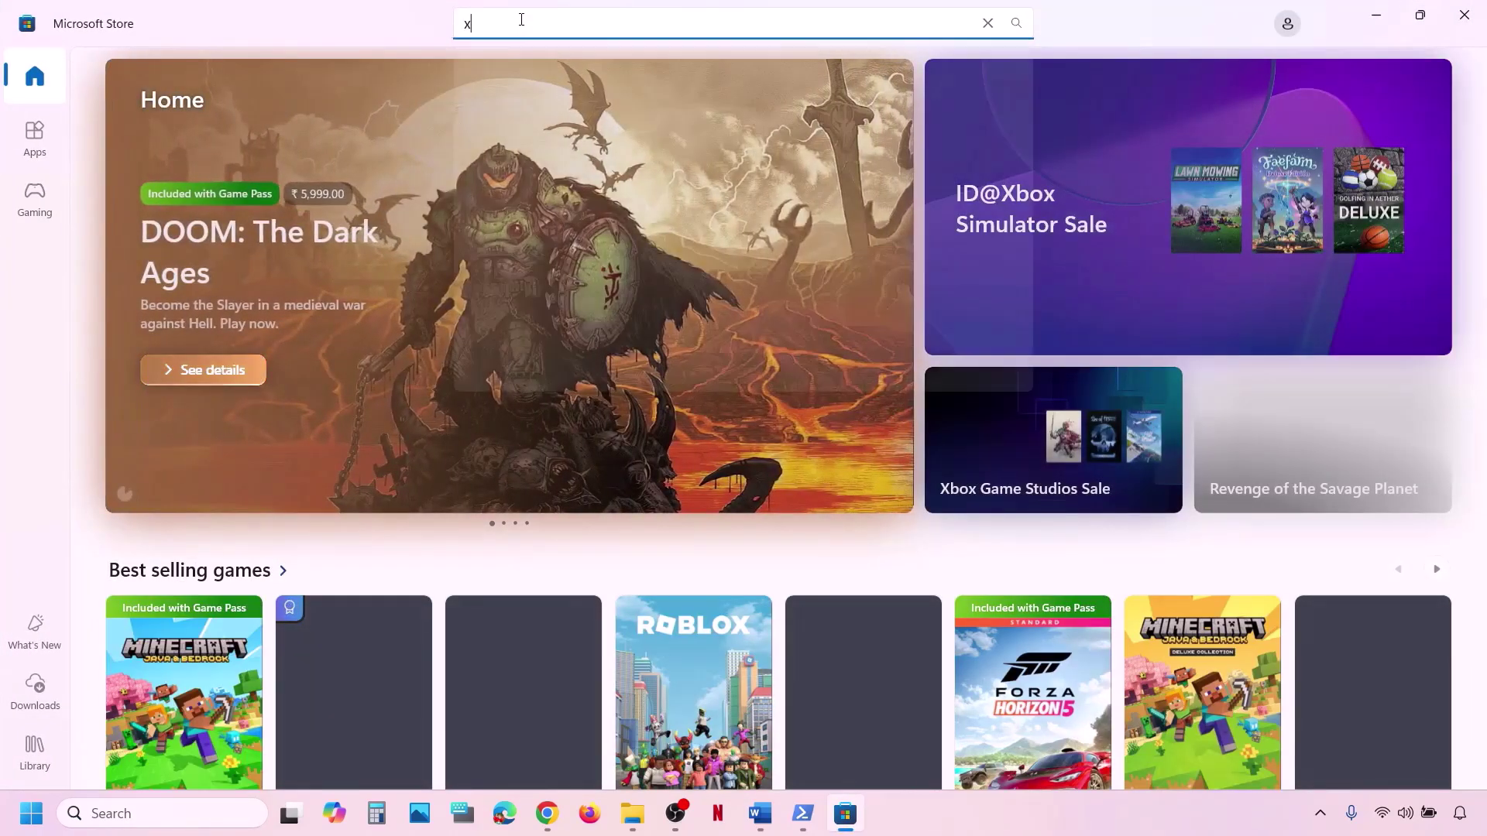
type("box")
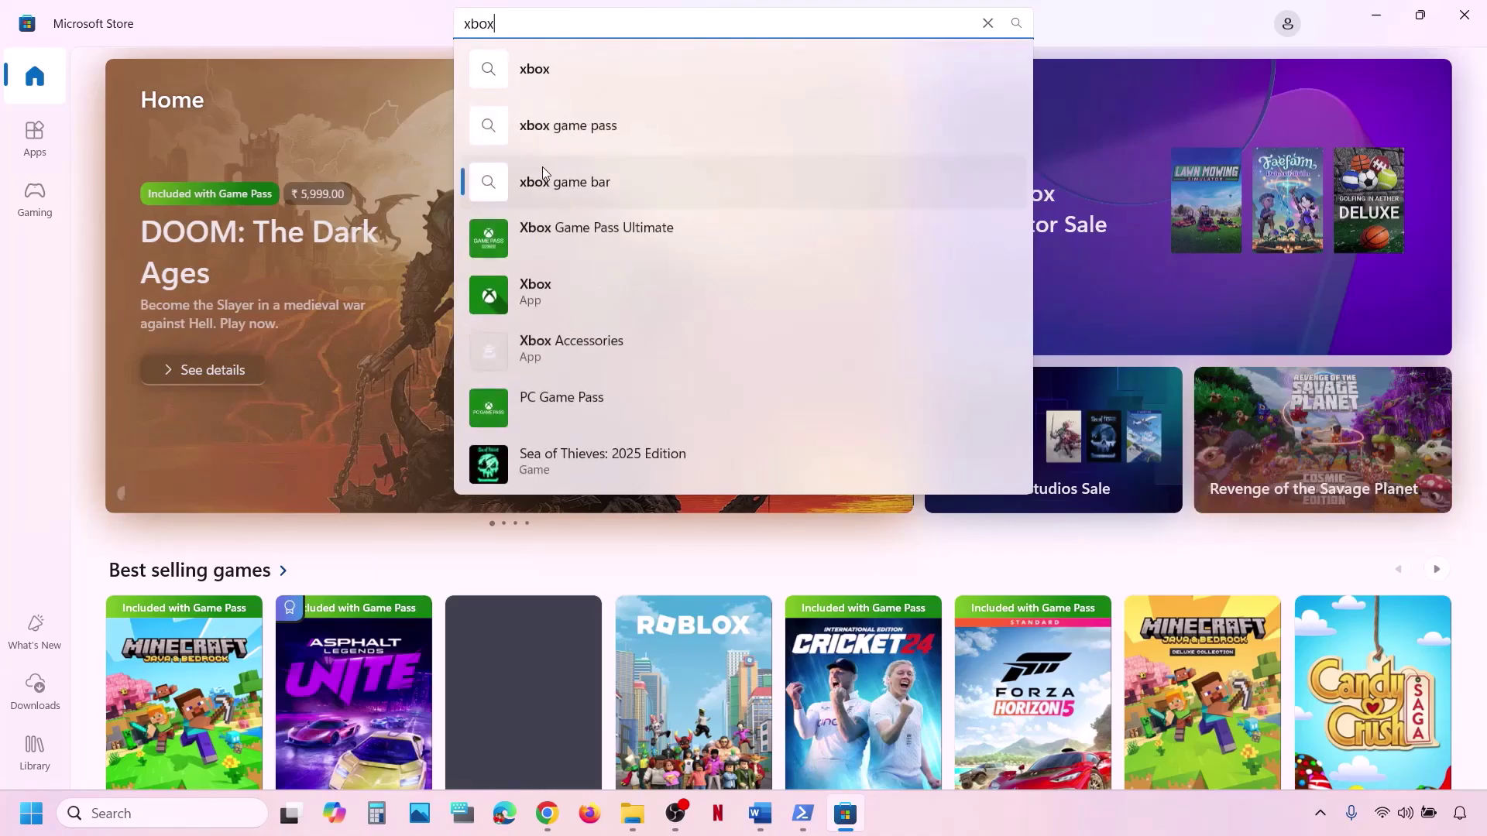
left_click(579, 285)
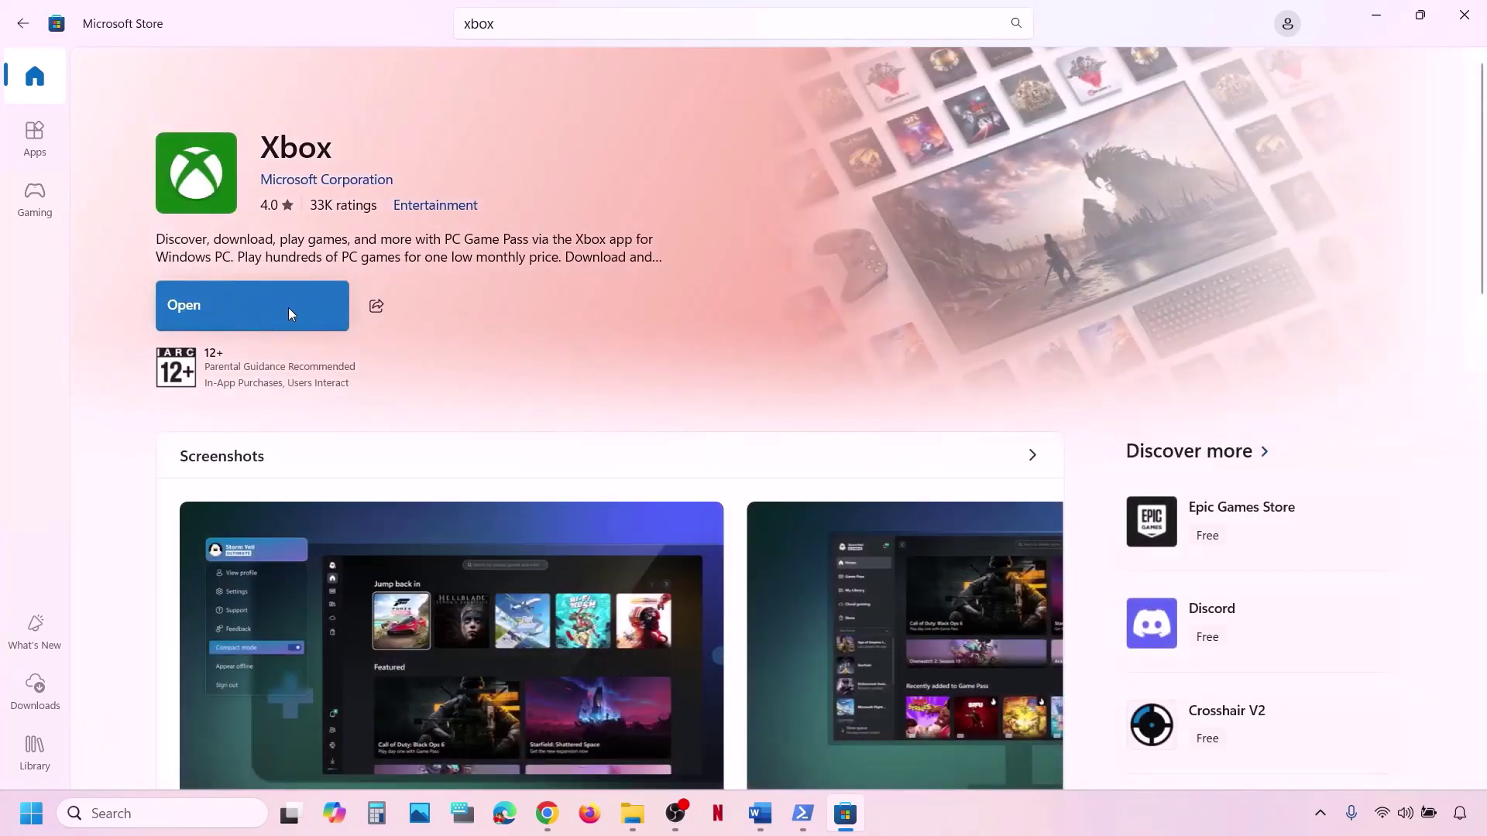
left_click(276, 314)
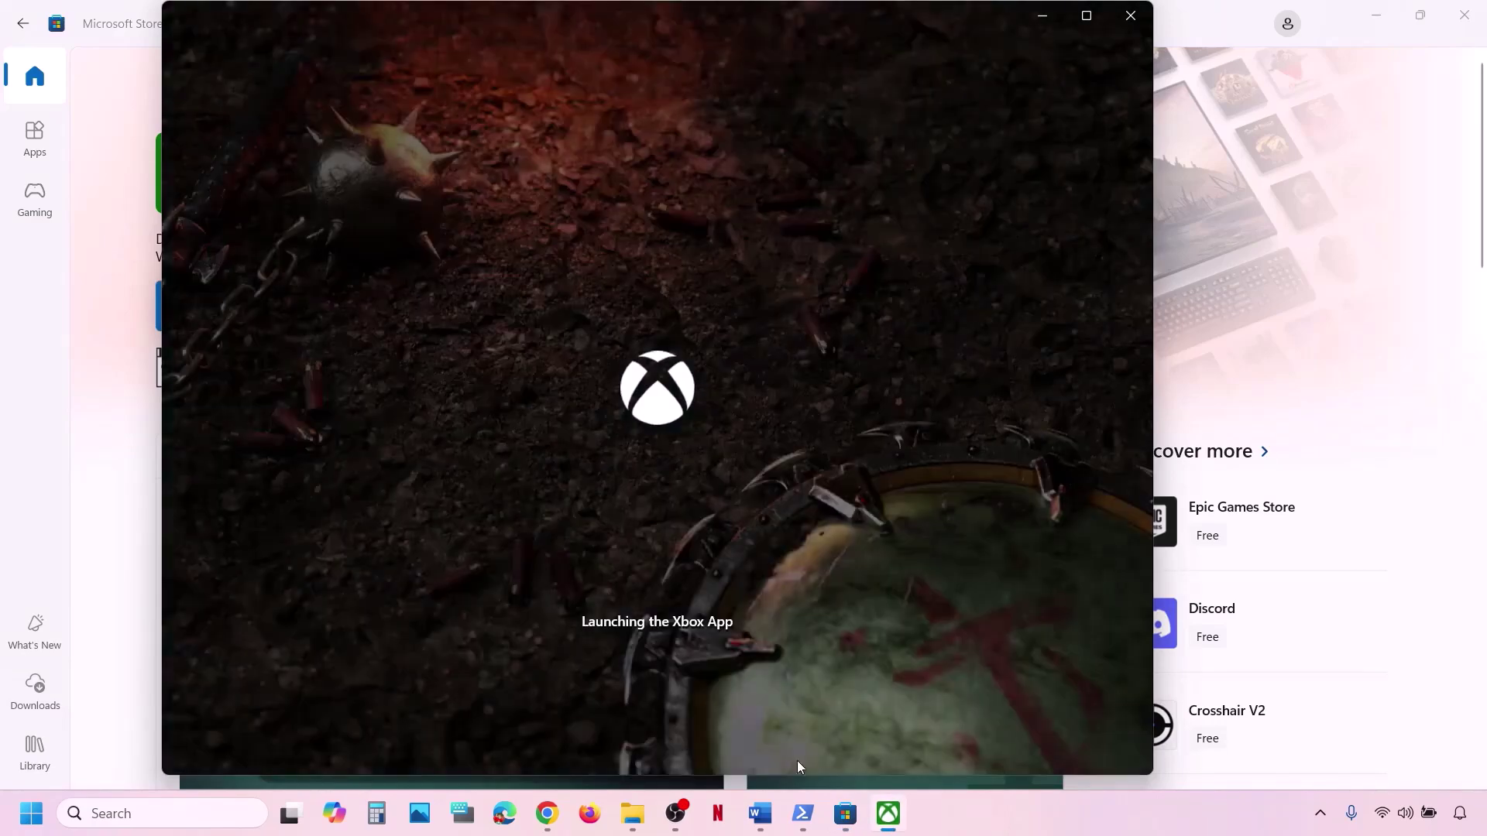
In Word, highlight the Step 15 media creation tool heading and the windows10 and windows11 links.
left_click(760, 813)
scroll(575, 542, "down", 2)
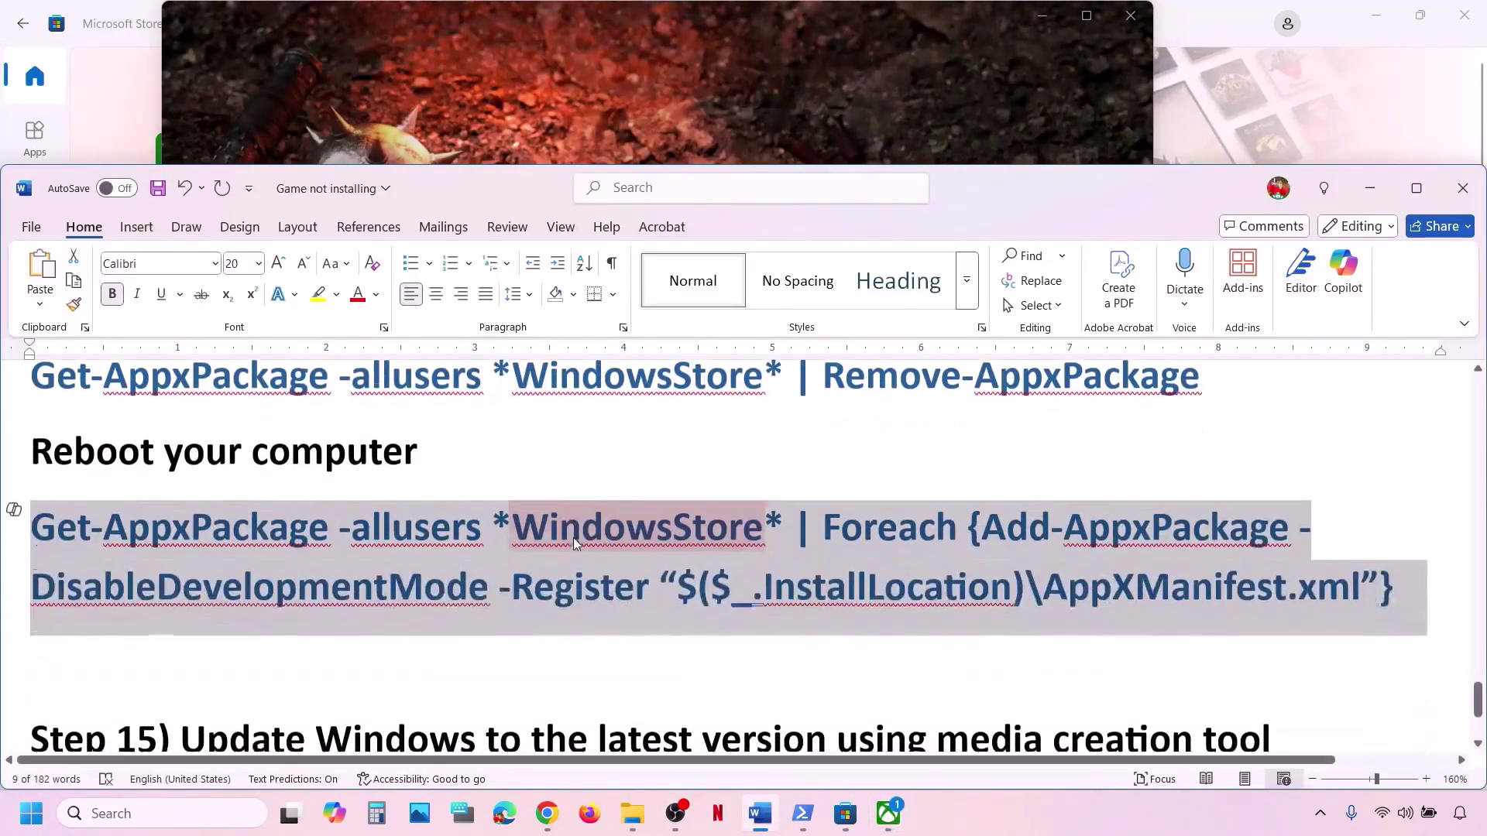
scroll(575, 542, "down", 3)
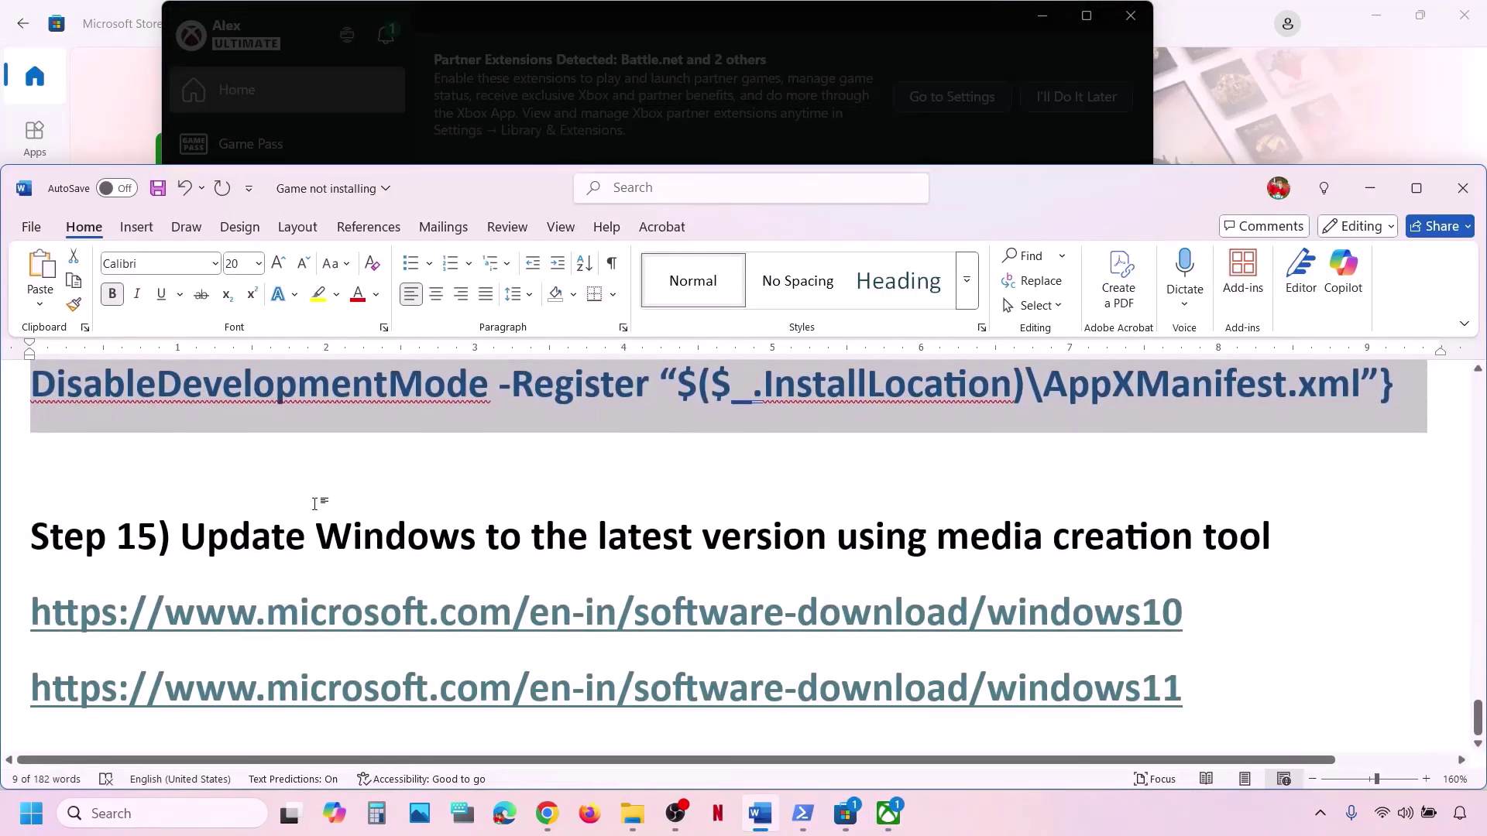
left_click_drag(275, 544, 1293, 522)
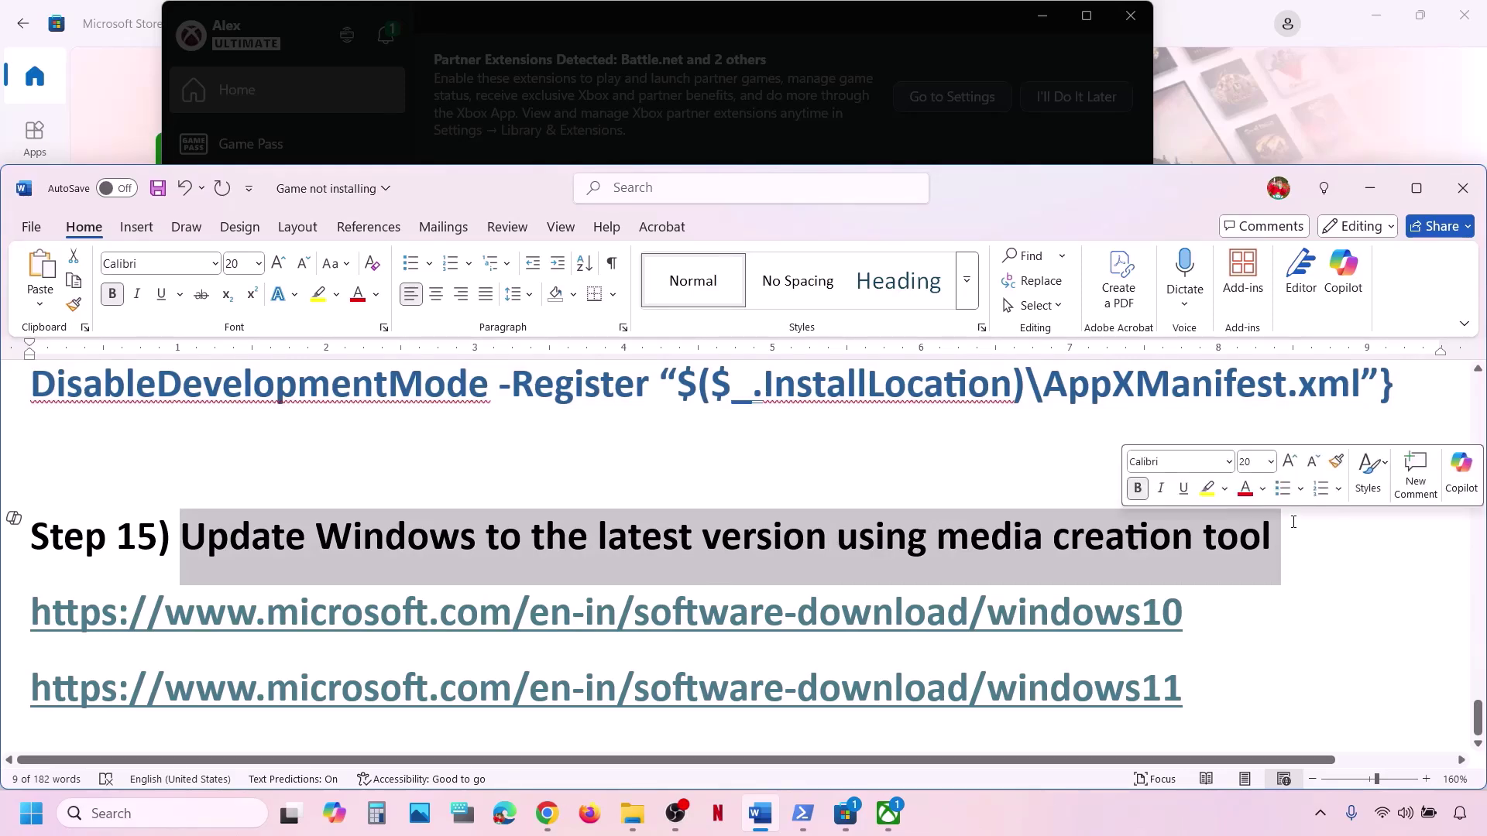
left_click(1061, 803)
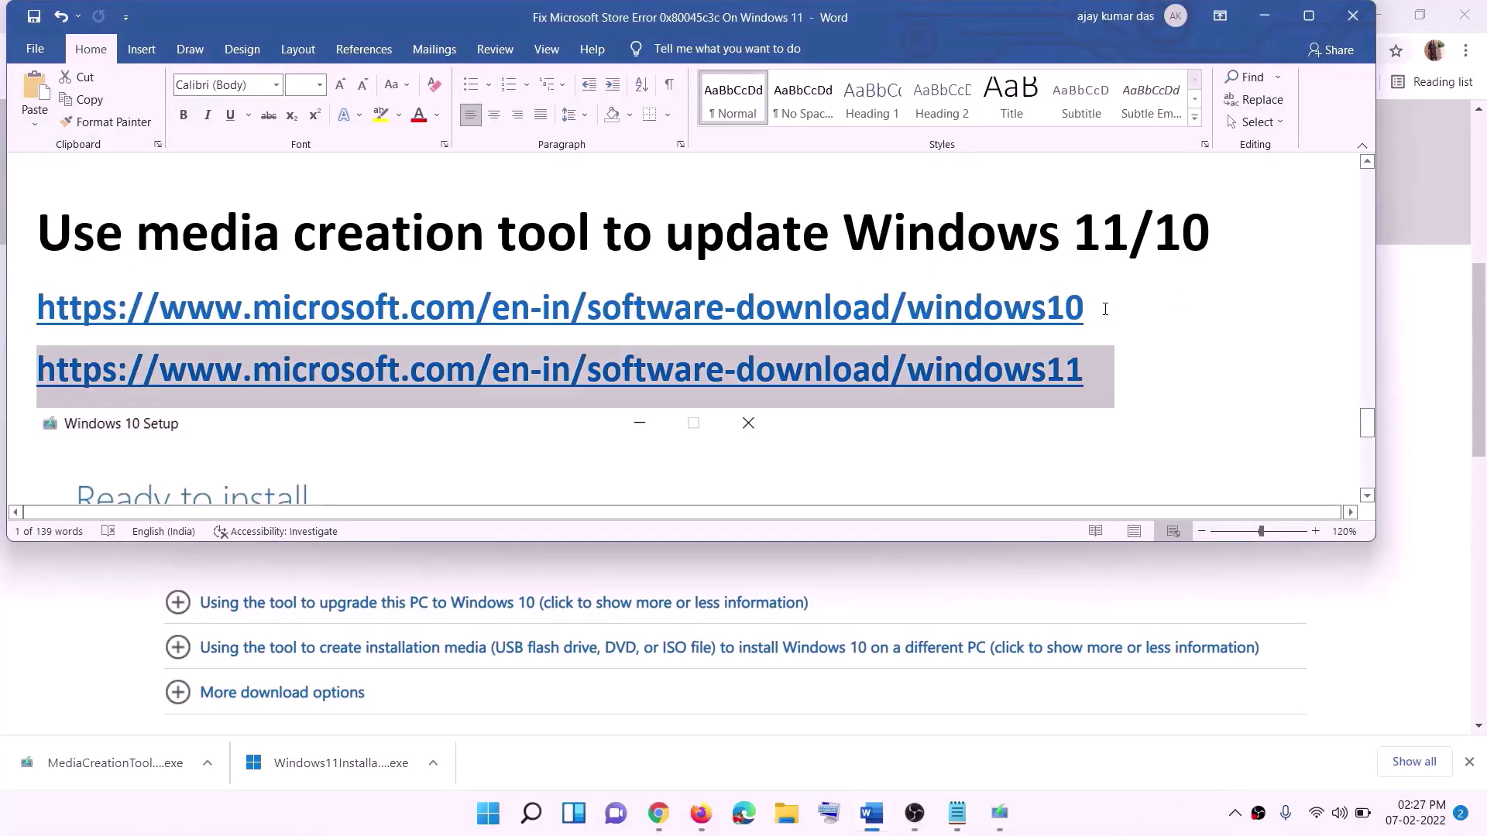
triple_click(404, 303)
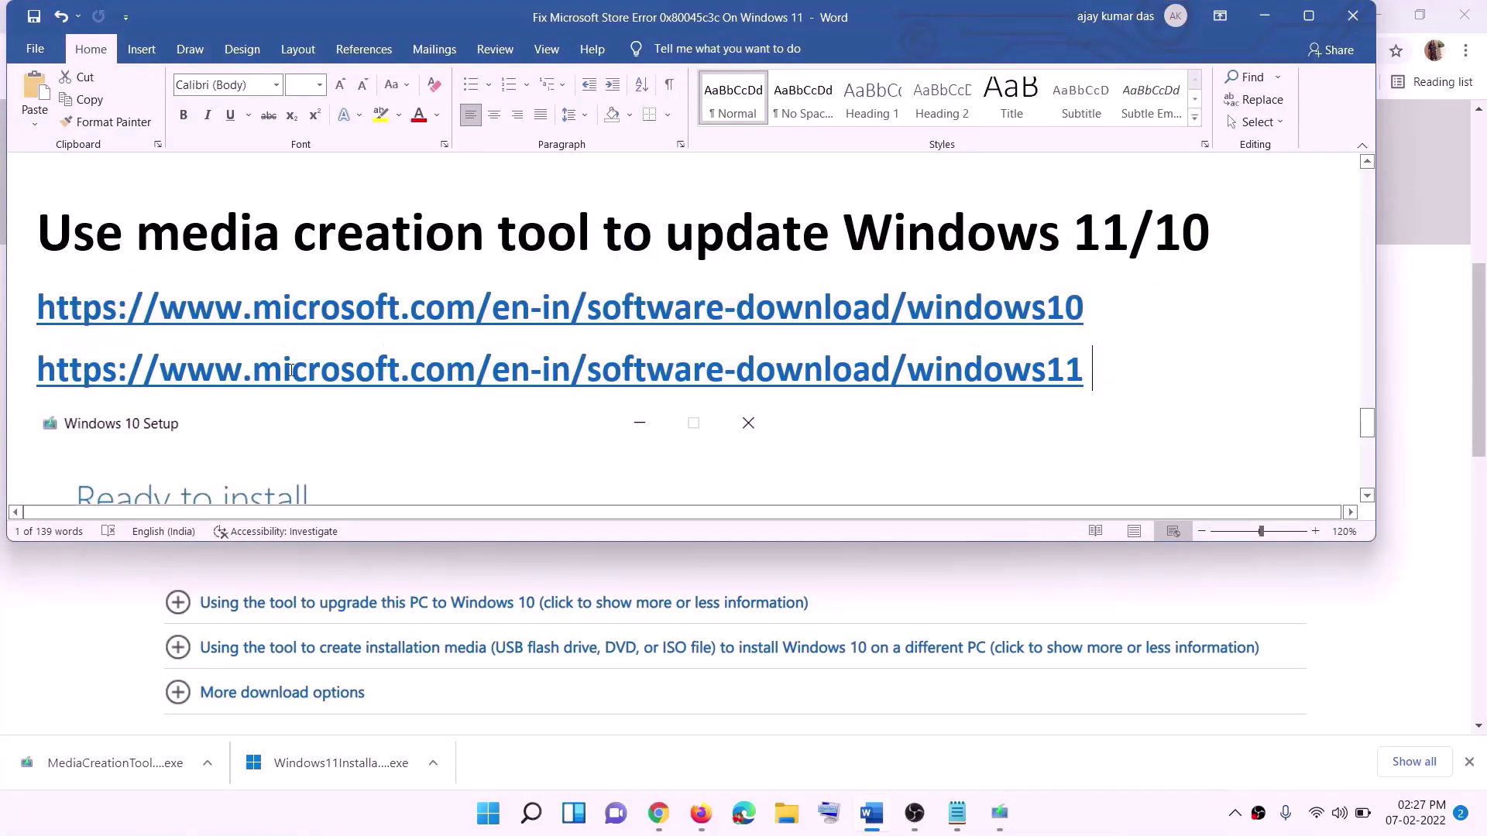
triple_click(1109, 374)
On Chrome's Windows 10 download page, find Create Windows 10 installation media and run MediaCreationTool.exe.
left_click(1265, 16)
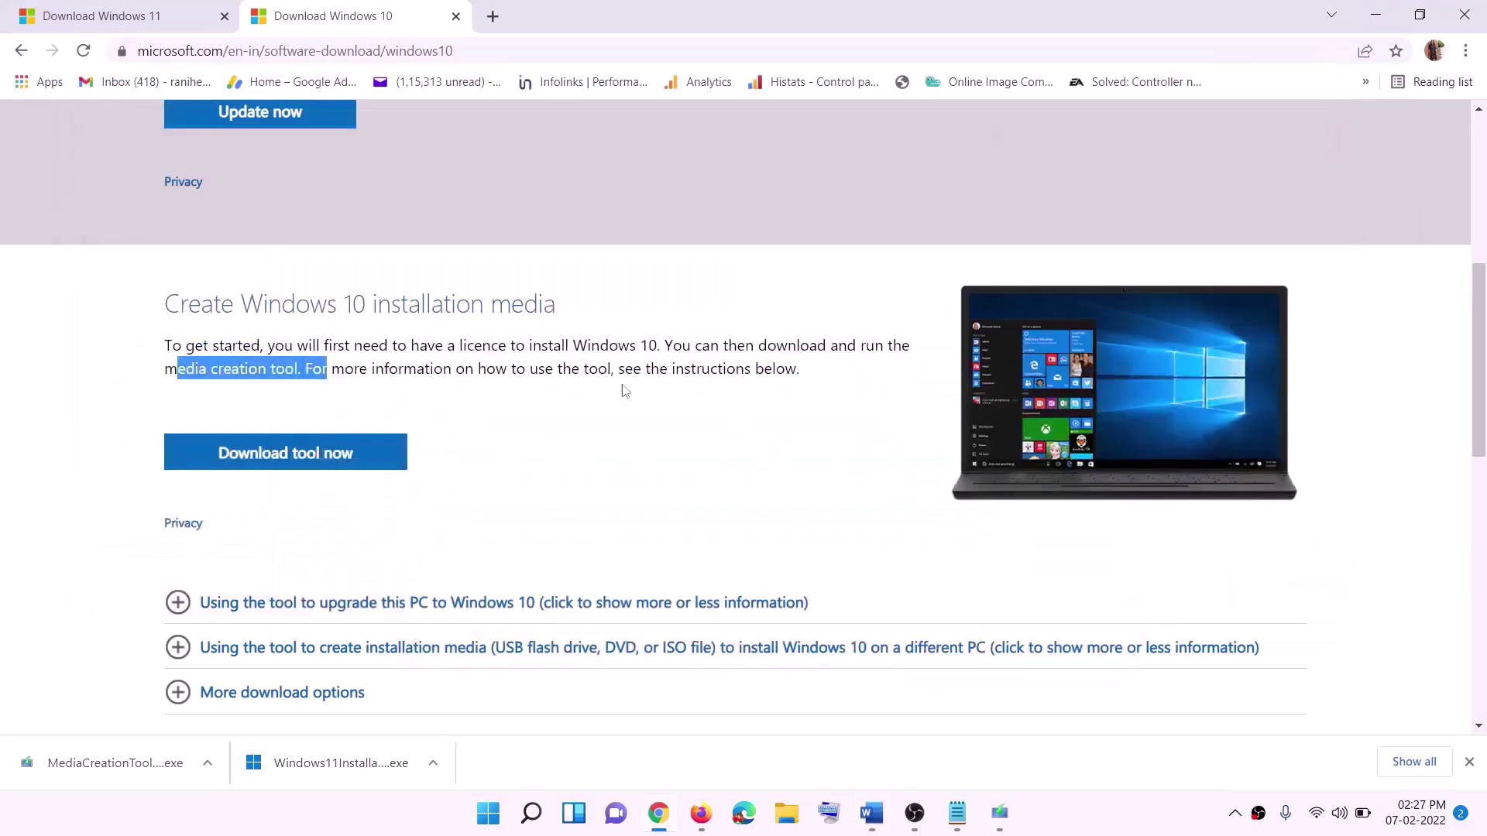
scroll(639, 400, "up", 6)
scroll(465, 424, "down", 5)
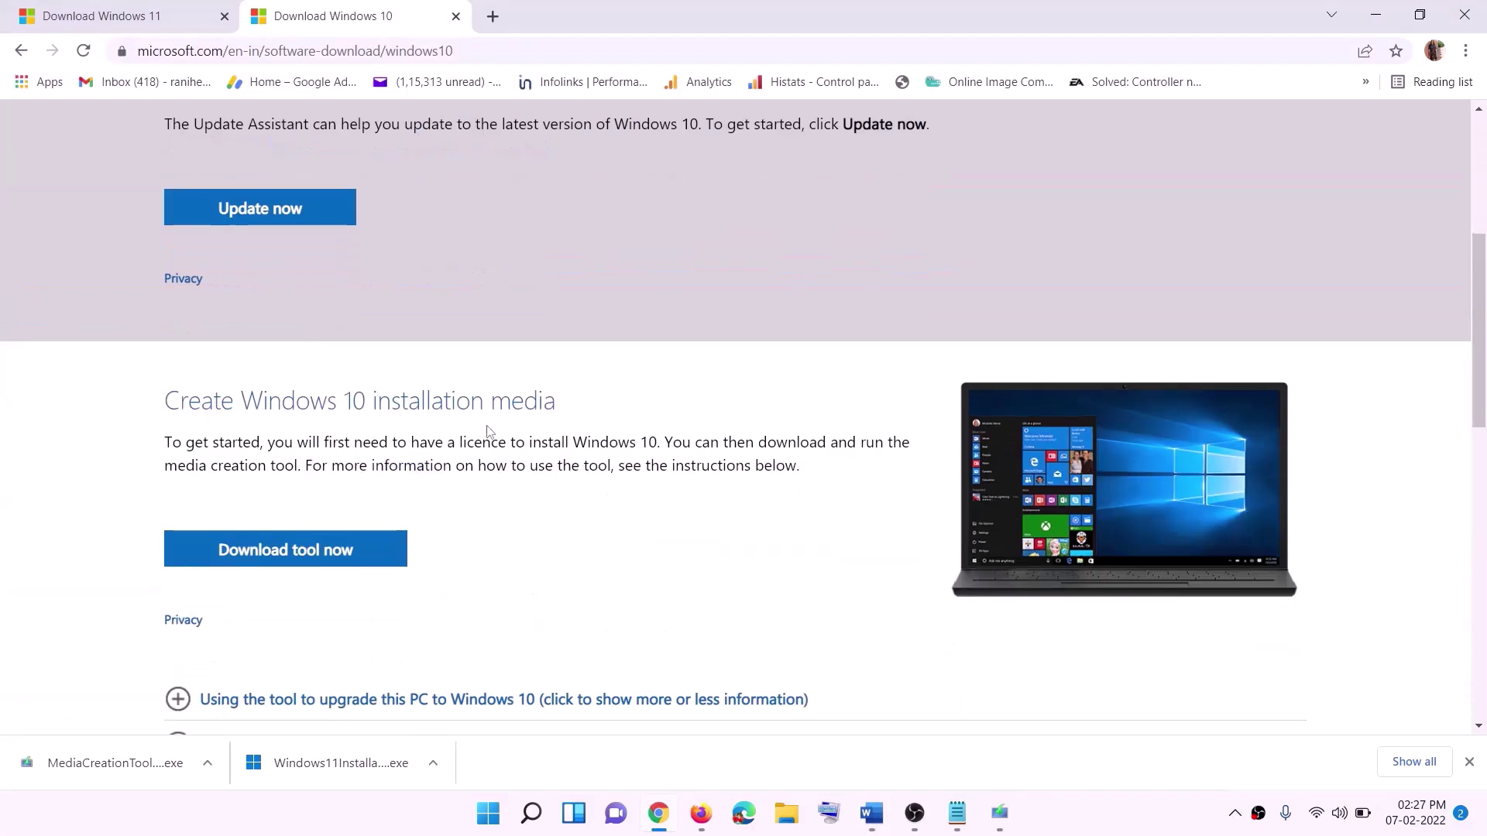
left_click_drag(189, 470, 333, 467)
scroll(474, 418, "down", 2)
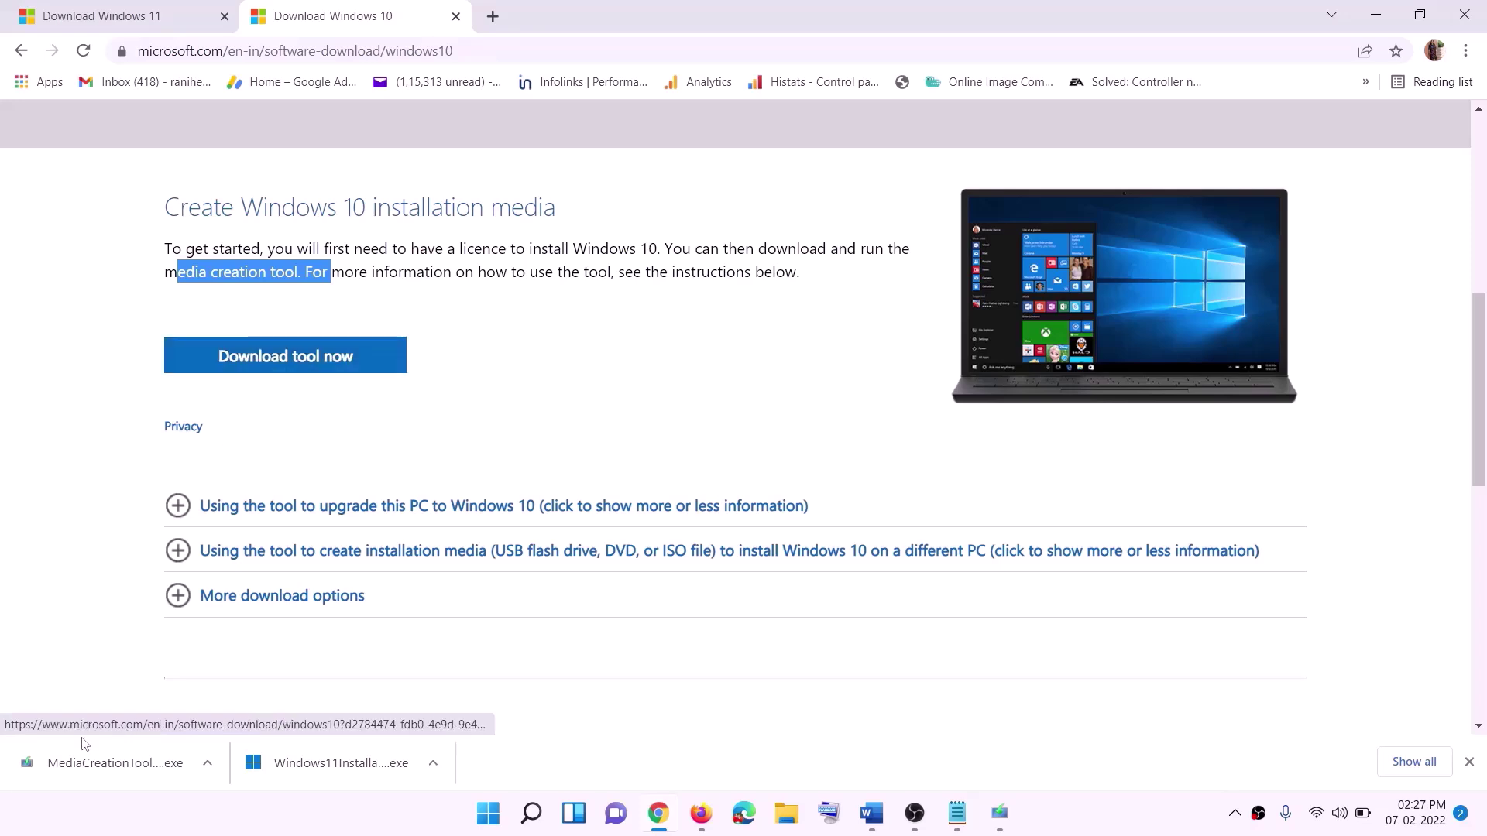
left_click(89, 771)
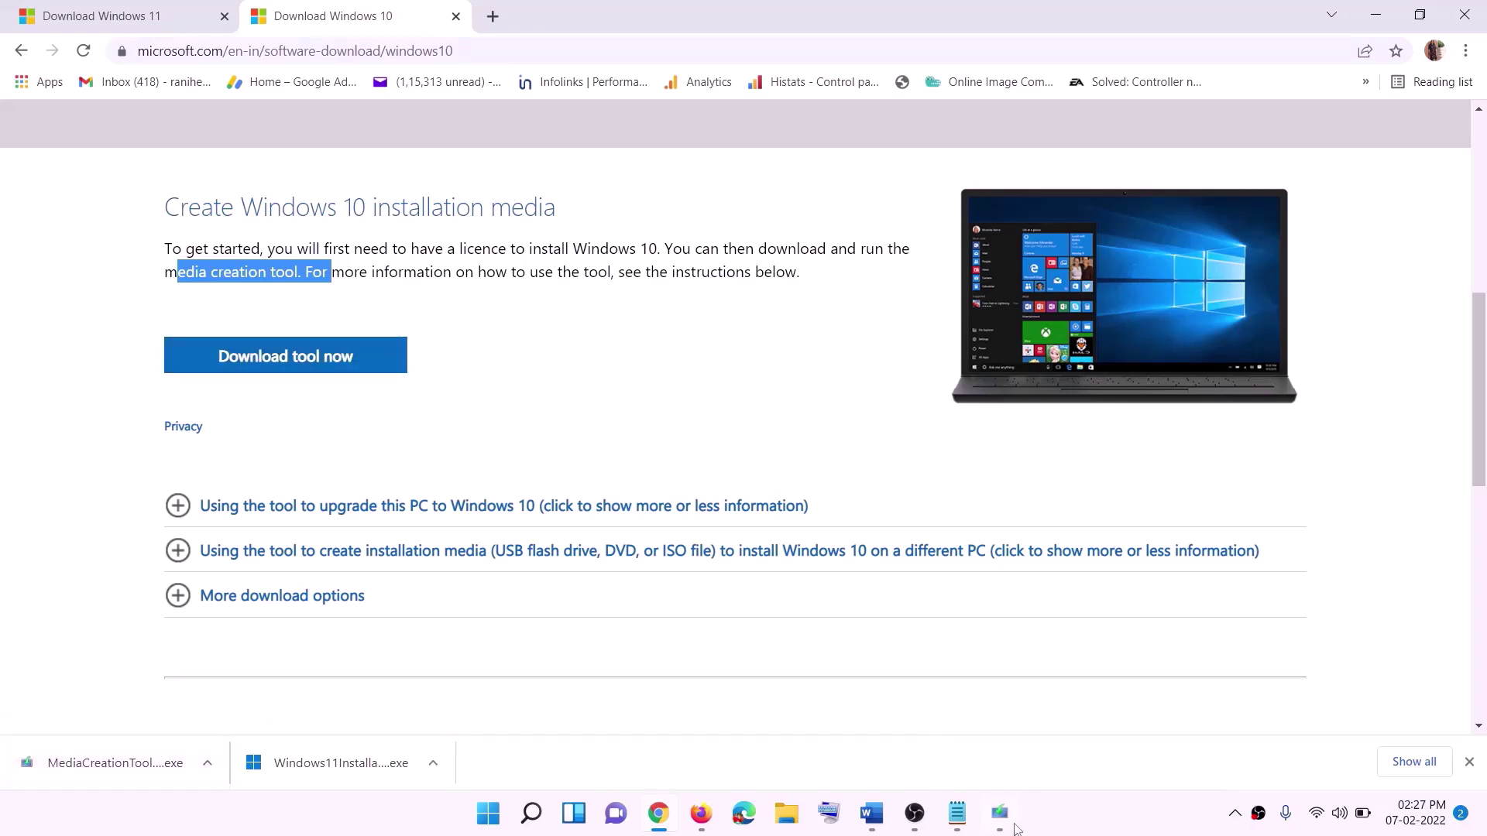
Accept the Windows 10 Setup licence and proceed with Upgrade this PC now.
left_click(964, 631)
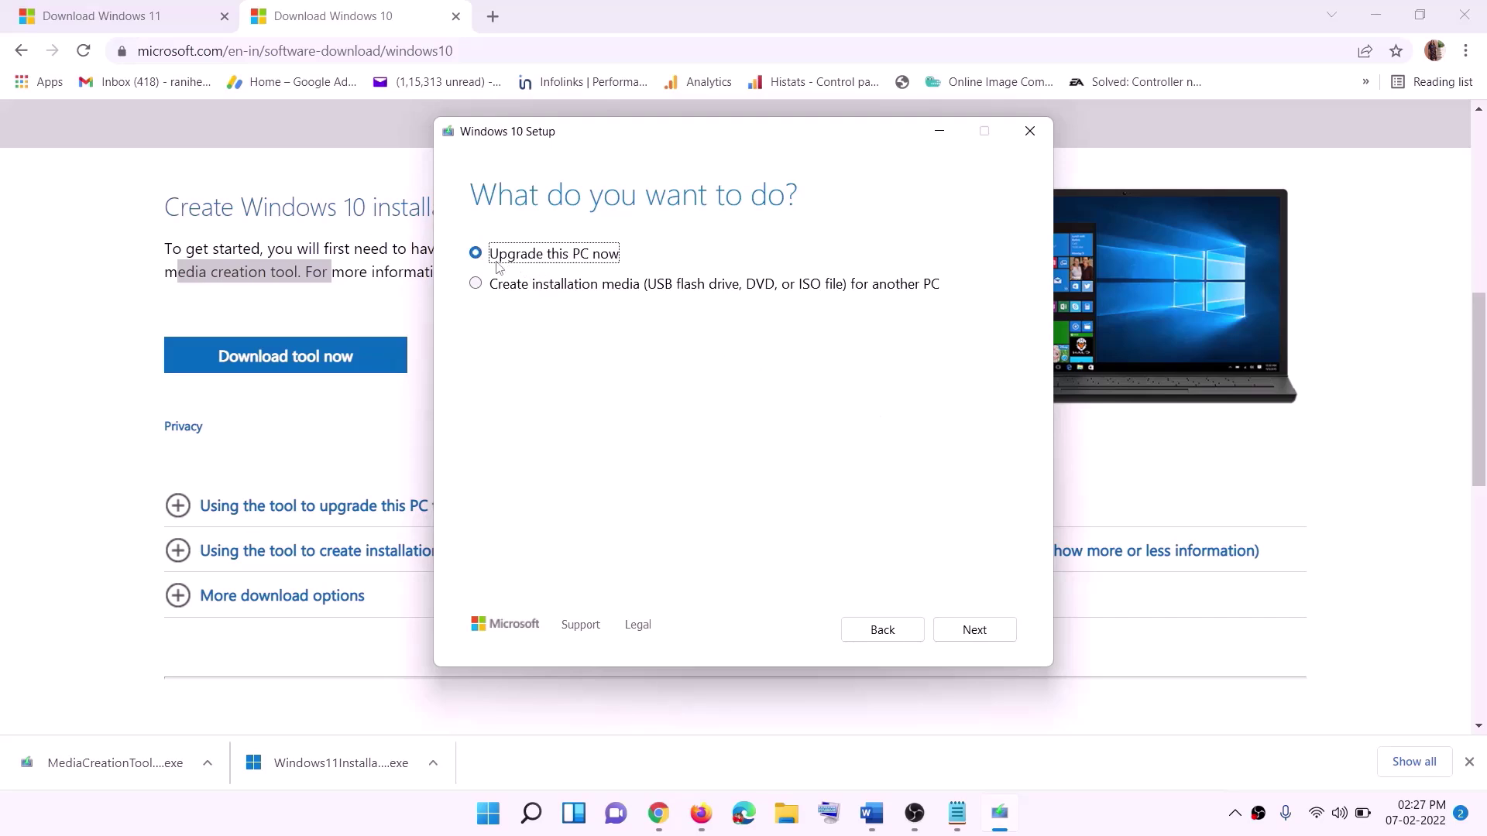
left_click(974, 630)
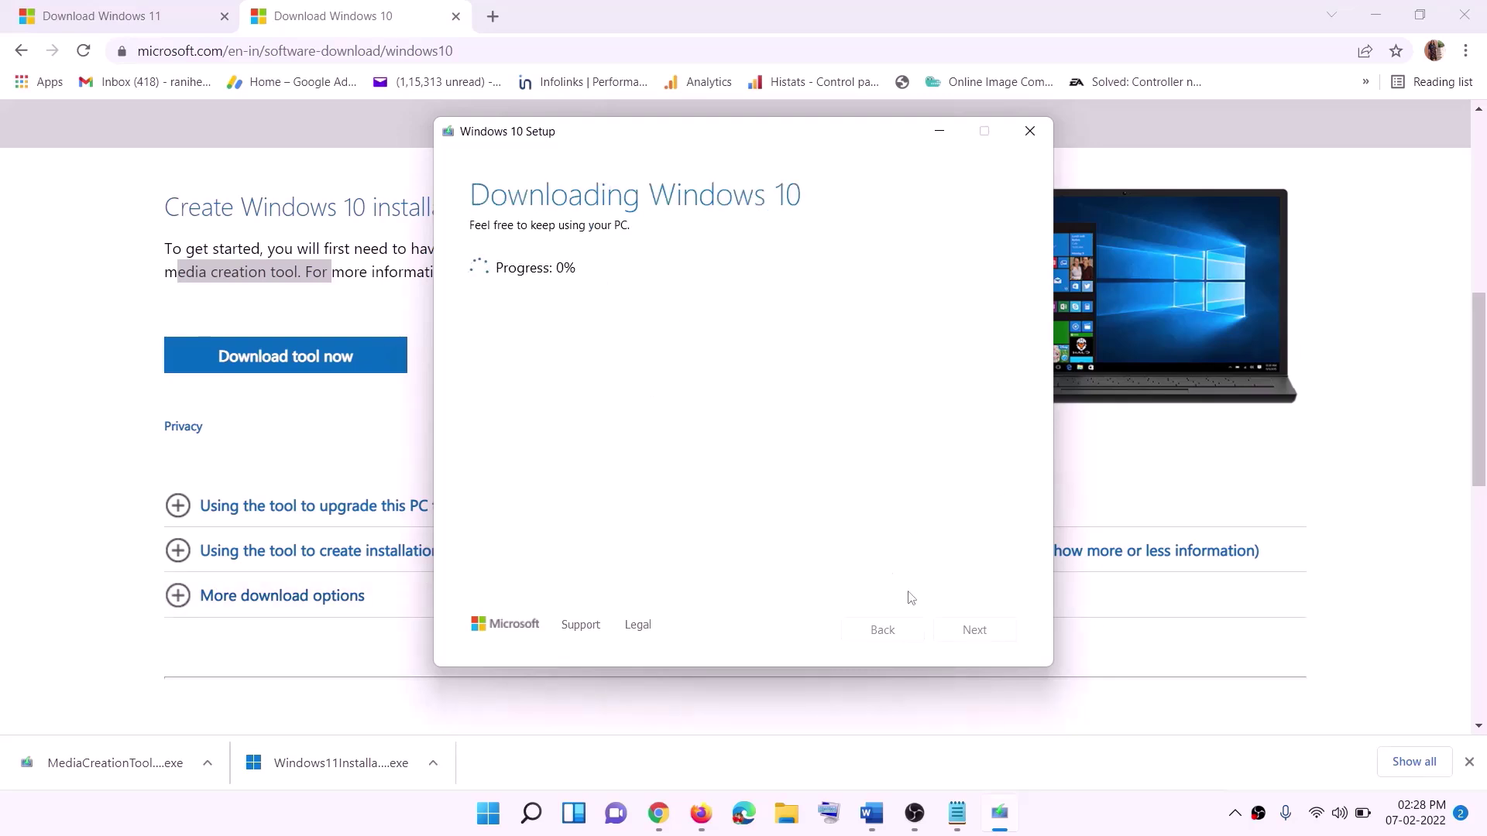
left_click(1100, 830)
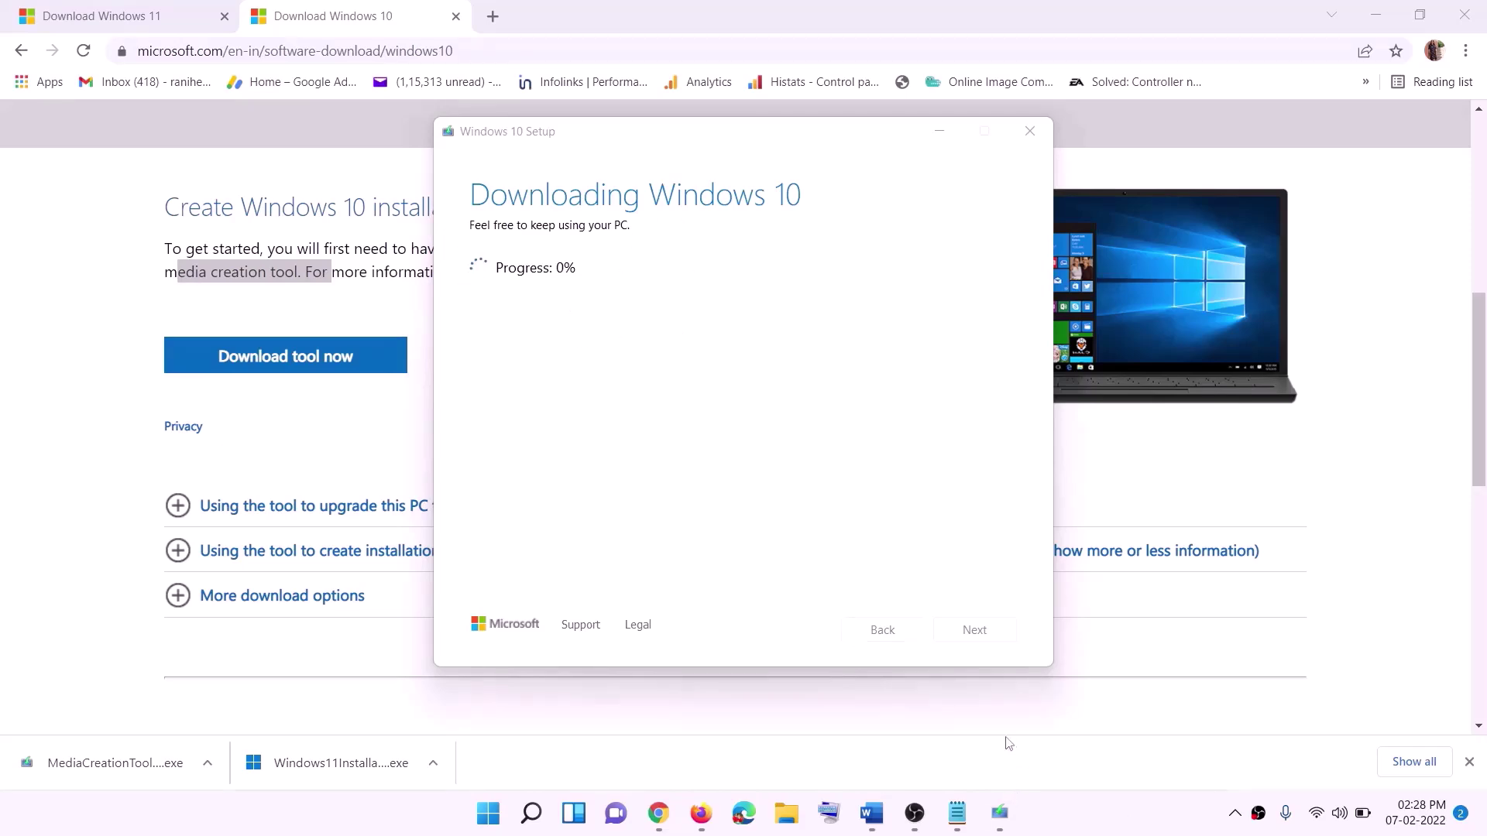
Bring the Word guide back to the front and maximize it.
left_click(872, 813)
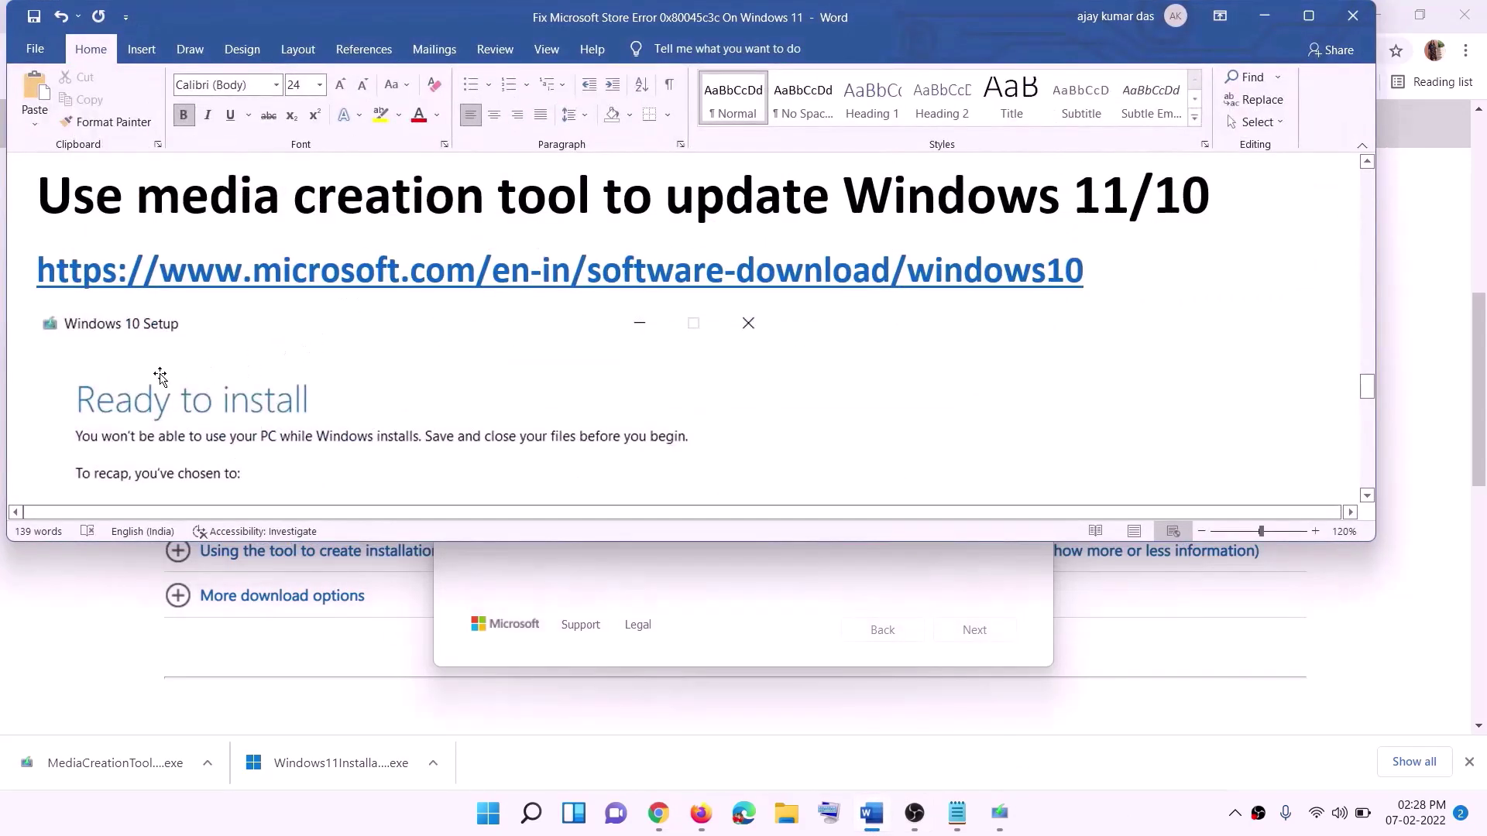
scroll(162, 375, "down", 1)
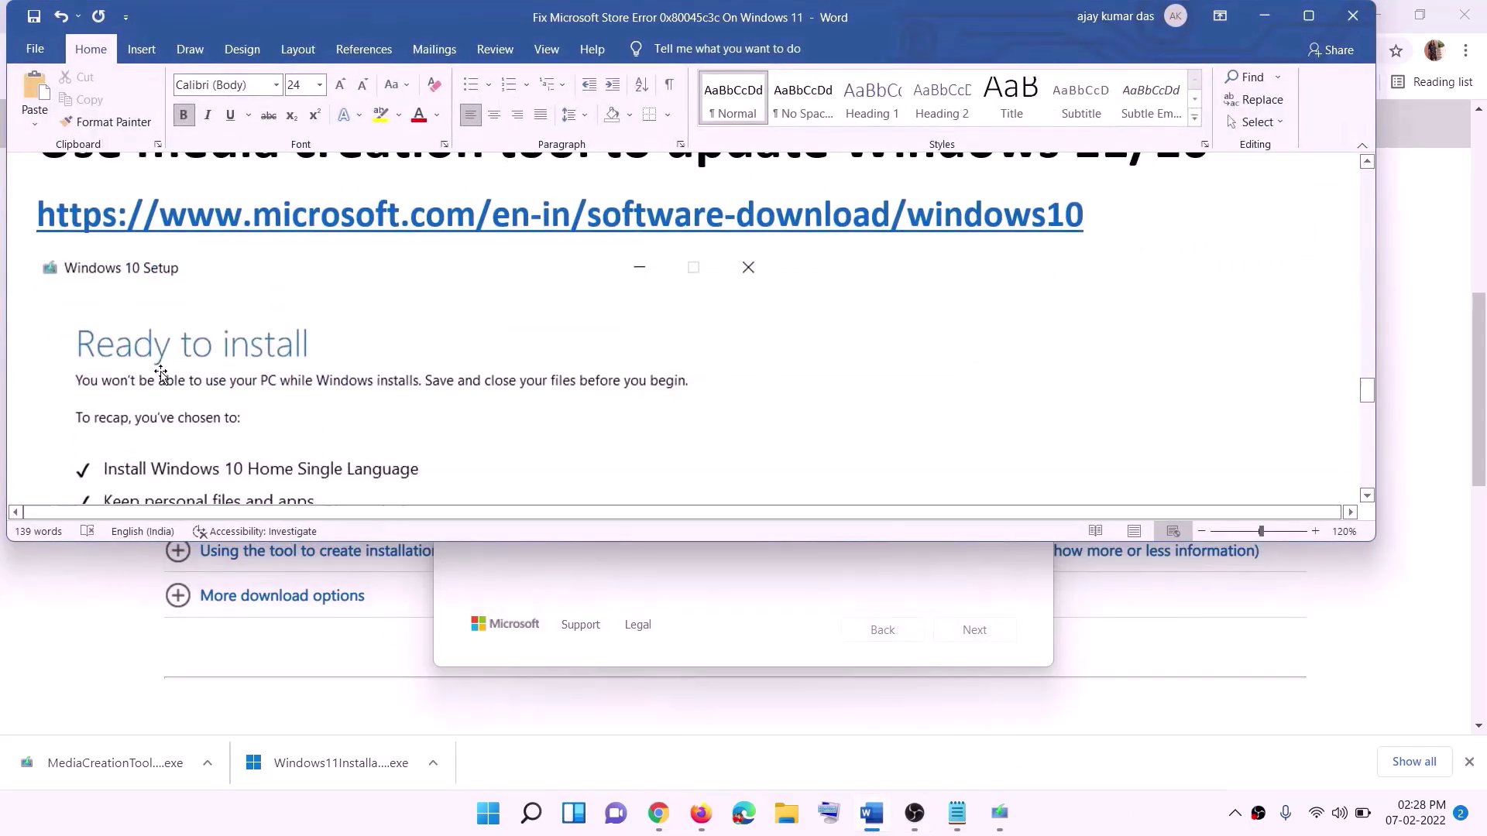
left_click(1309, 15)
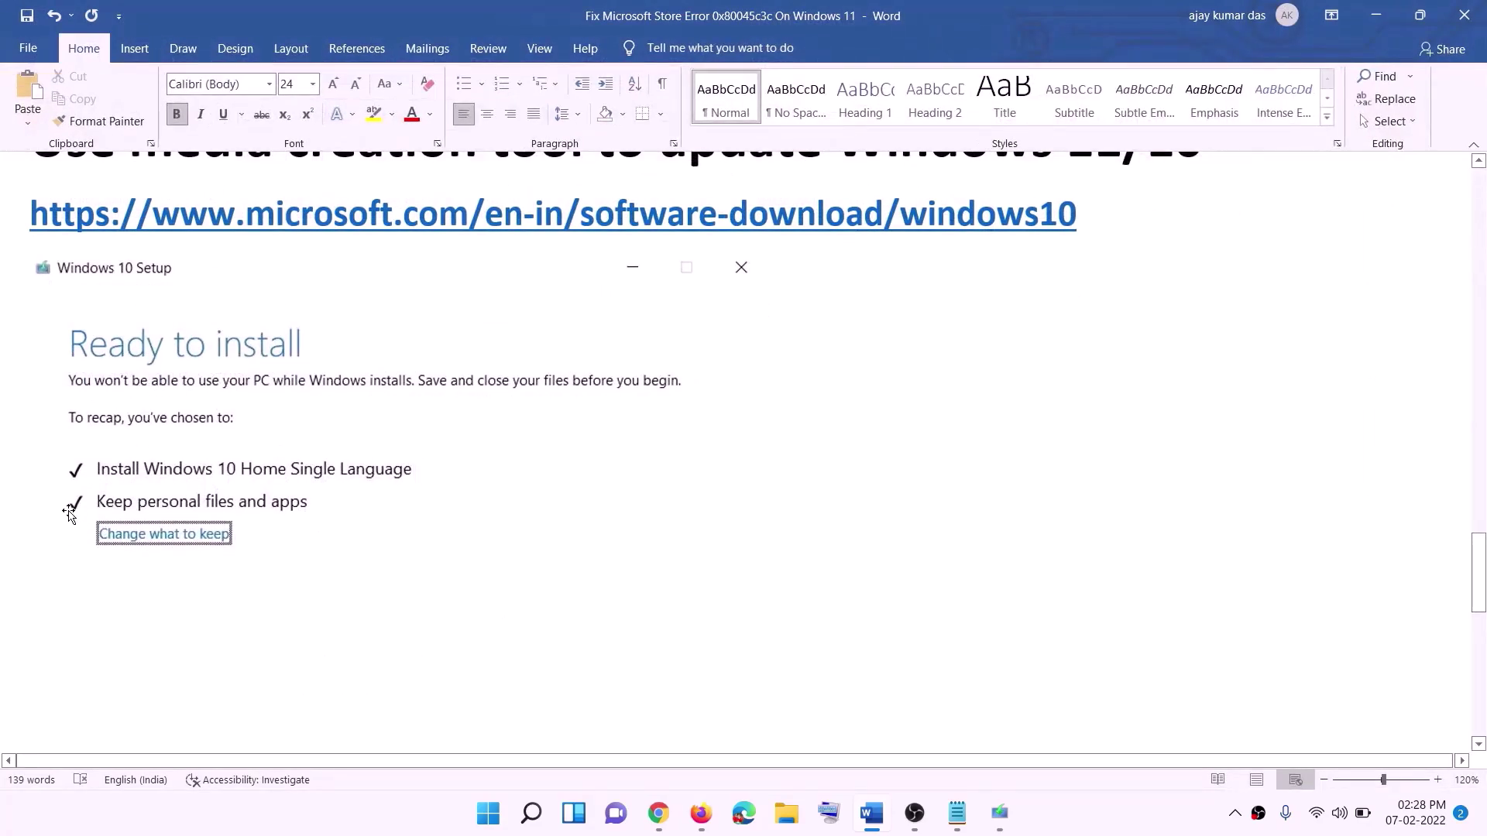